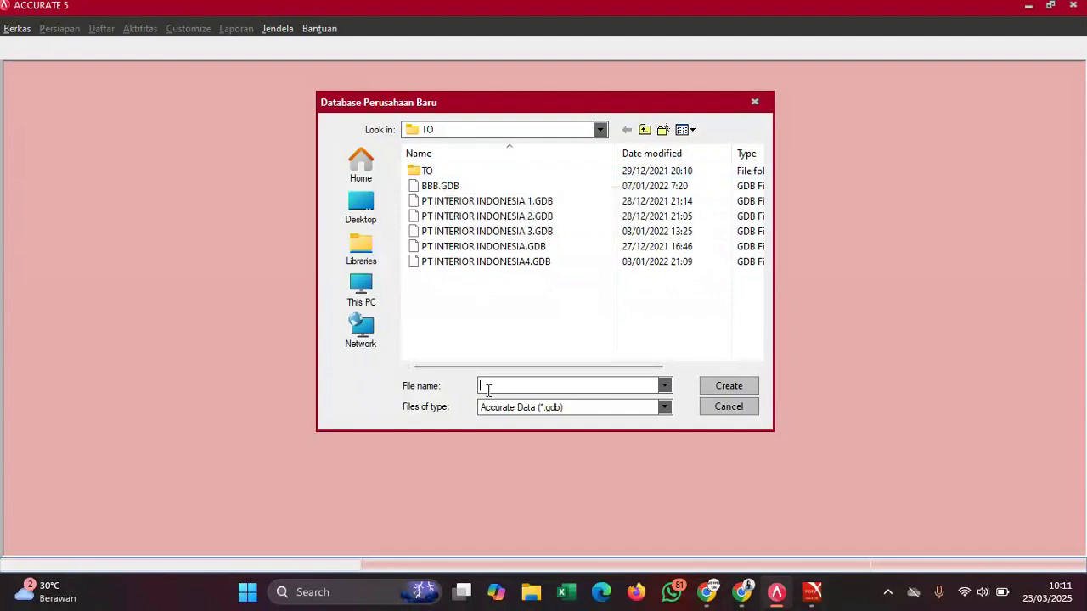
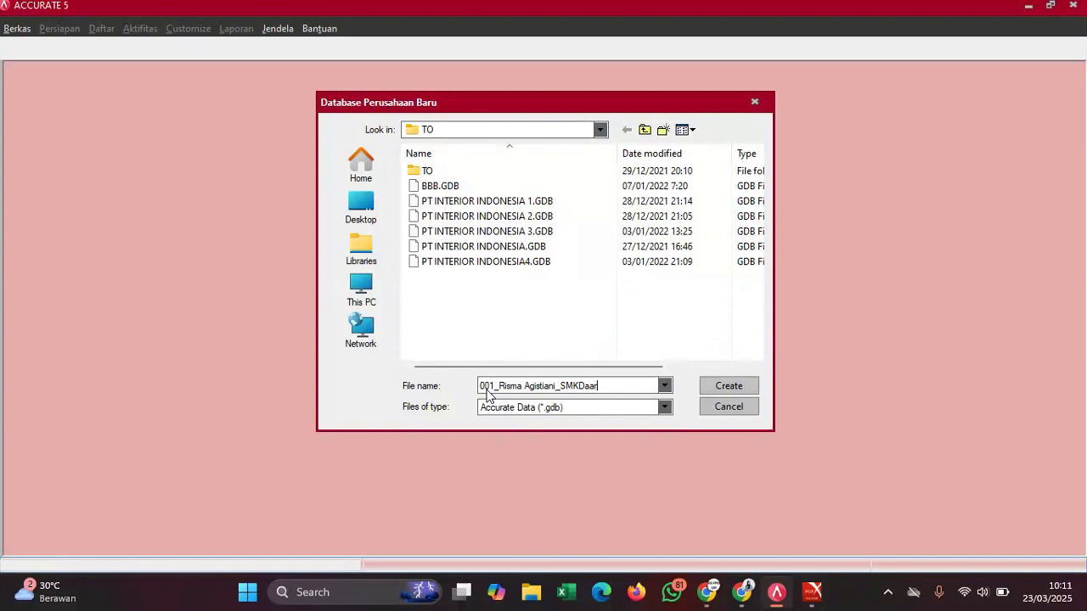
- Name the new company database file with the exam number, participant name and school, and create it
type("utTauhidBandung")
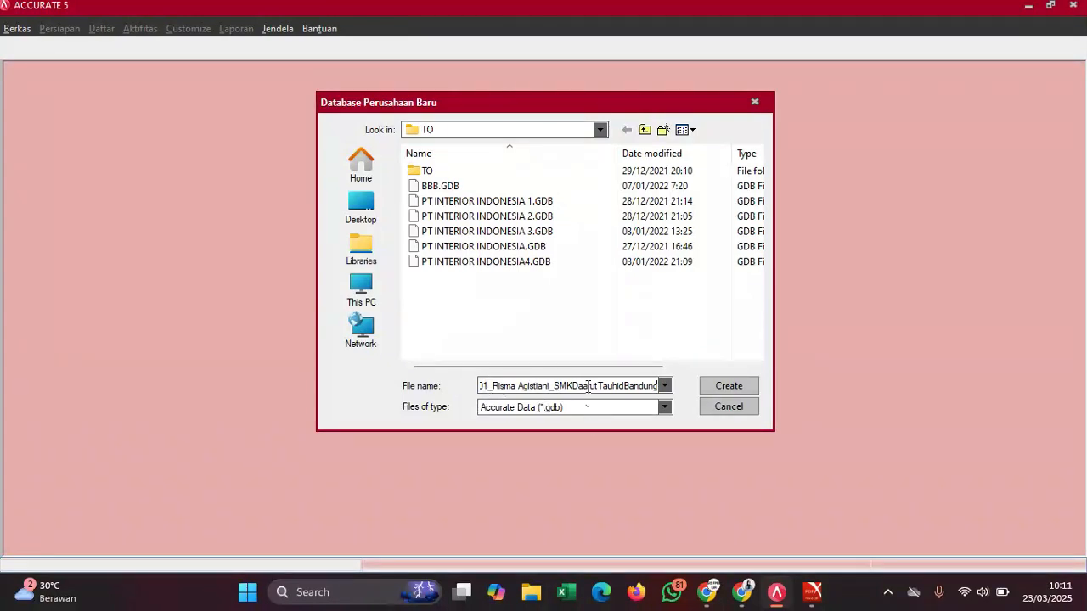
left_click(742, 389)
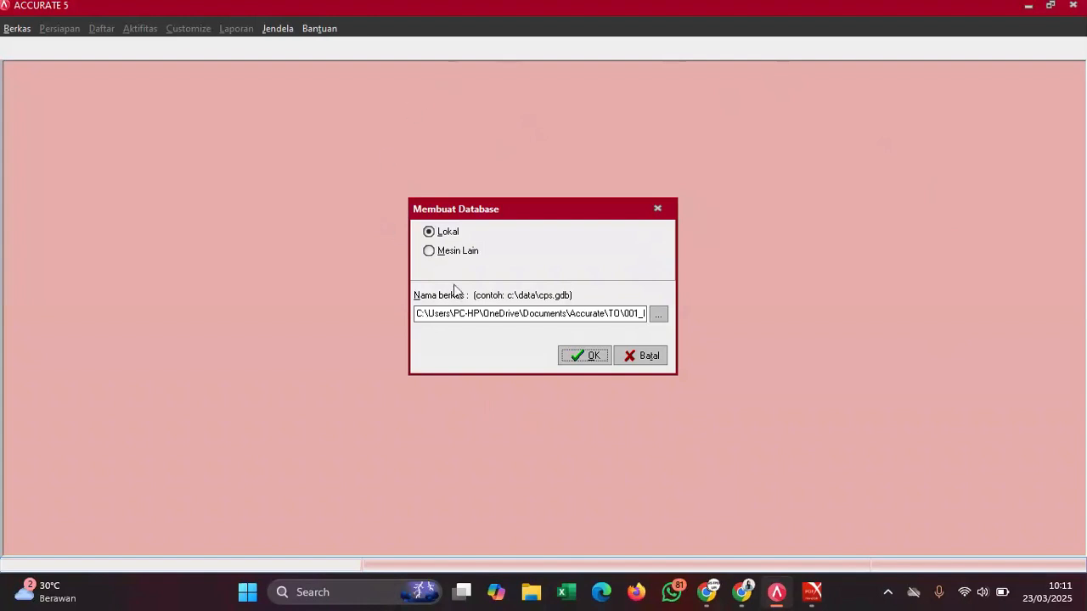
- Confirm creating the database locally, which leads to the SUPERVISOR login prompt
left_click(580, 363)
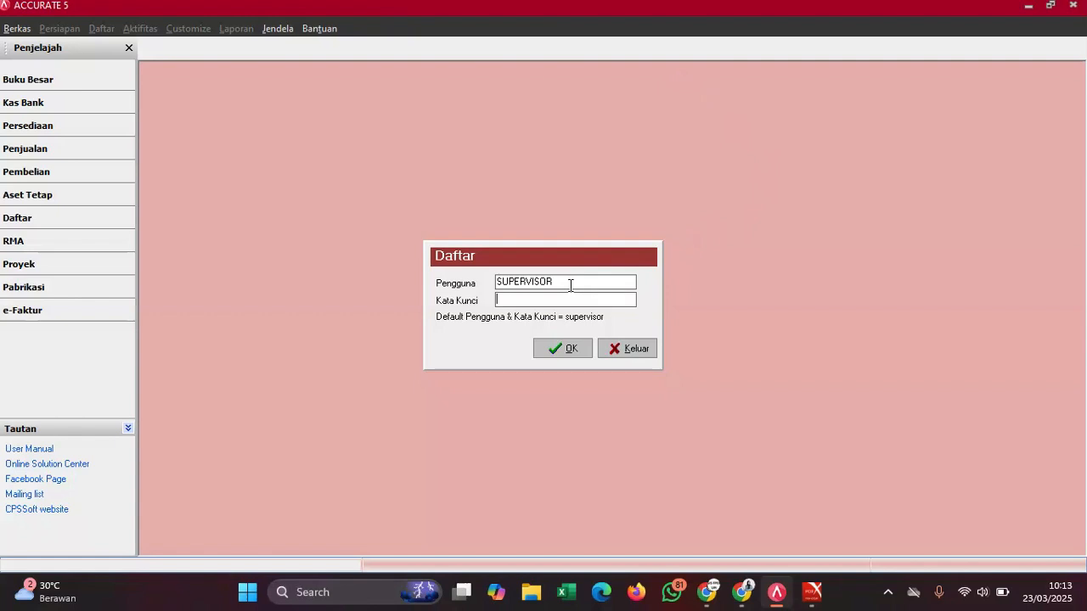
- Log in to the new company as SUPERVISOR with the account password
type("supervisor")
left_click(546, 349)
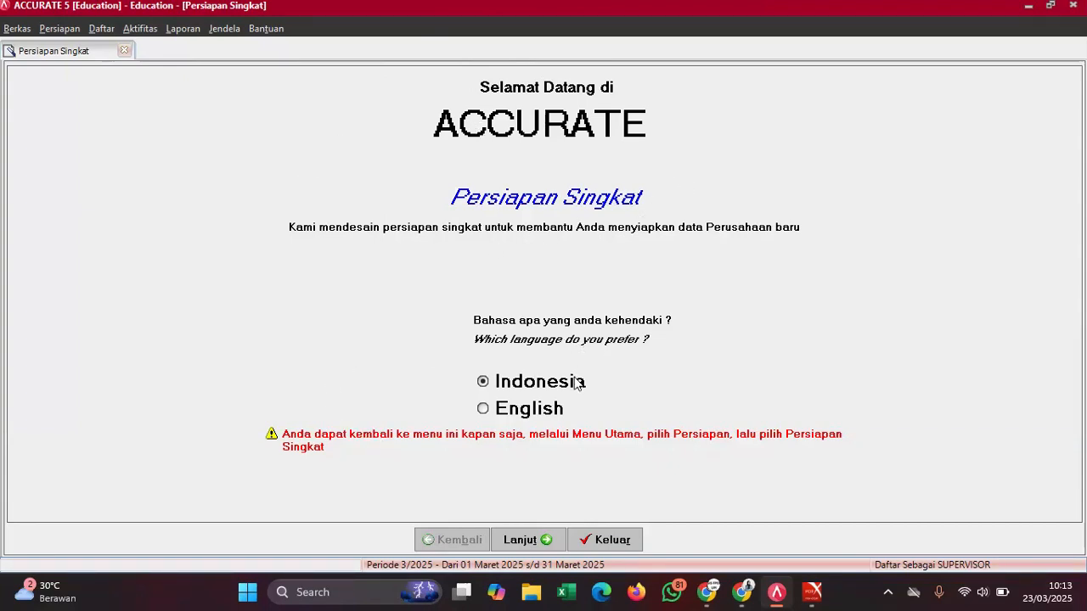
- Keep Indonesian, choose Persiapan Standar, and accept generating the default account codes
left_click(516, 548)
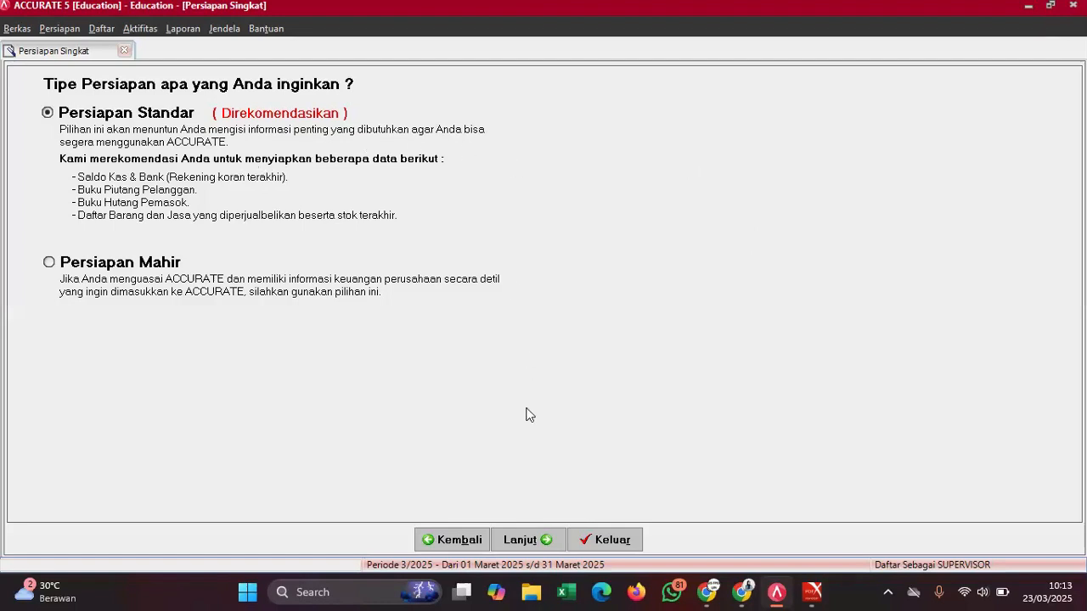
left_click(520, 542)
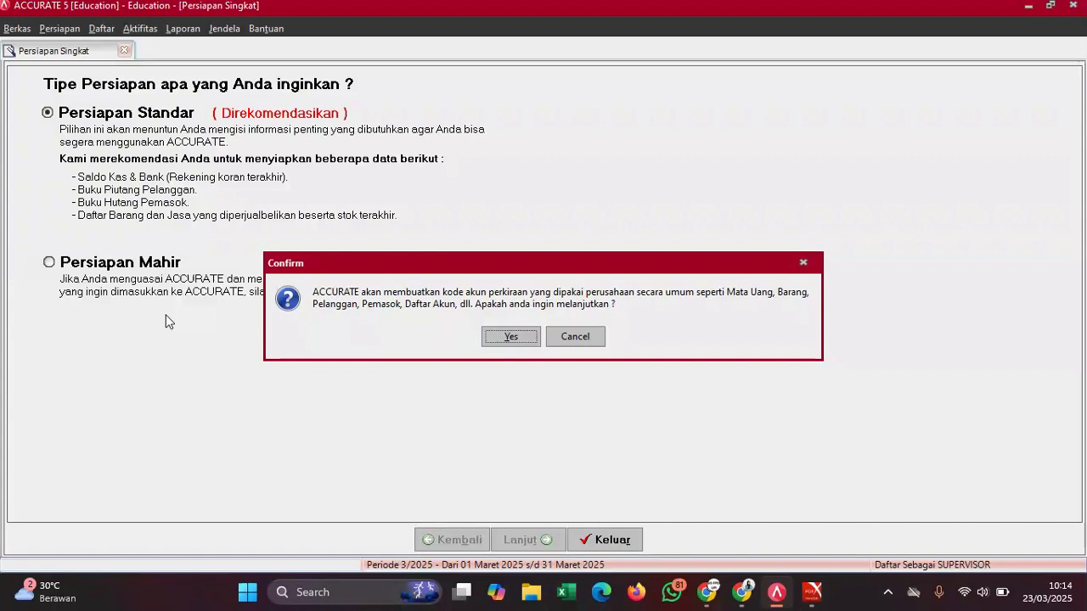
left_click(509, 340)
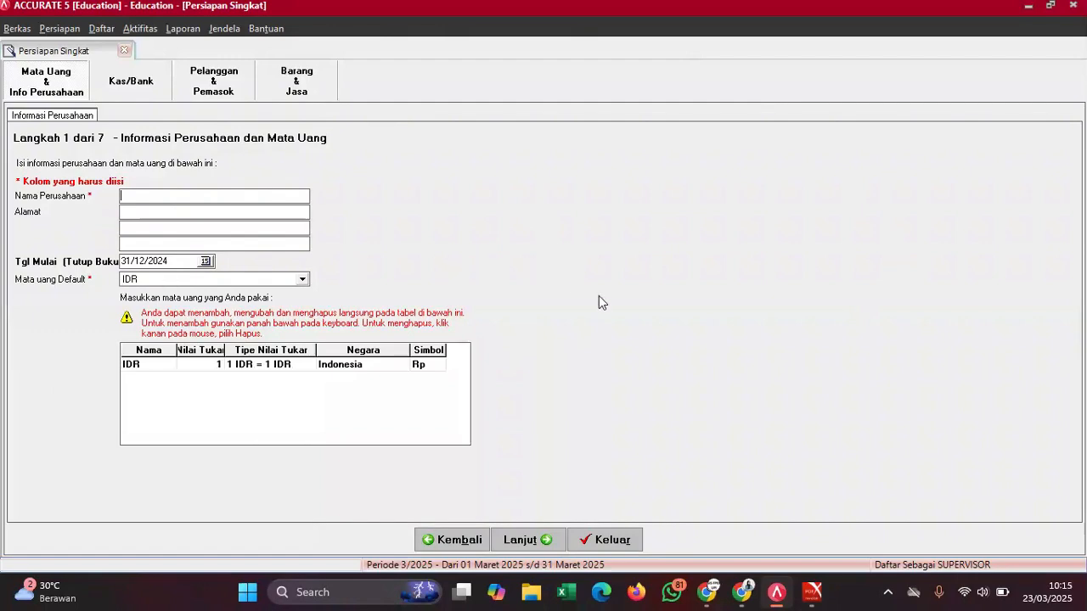
- Bring up the Ujikom 2024 exam PDF and scroll to section F on page 3
mouse_move(813, 592)
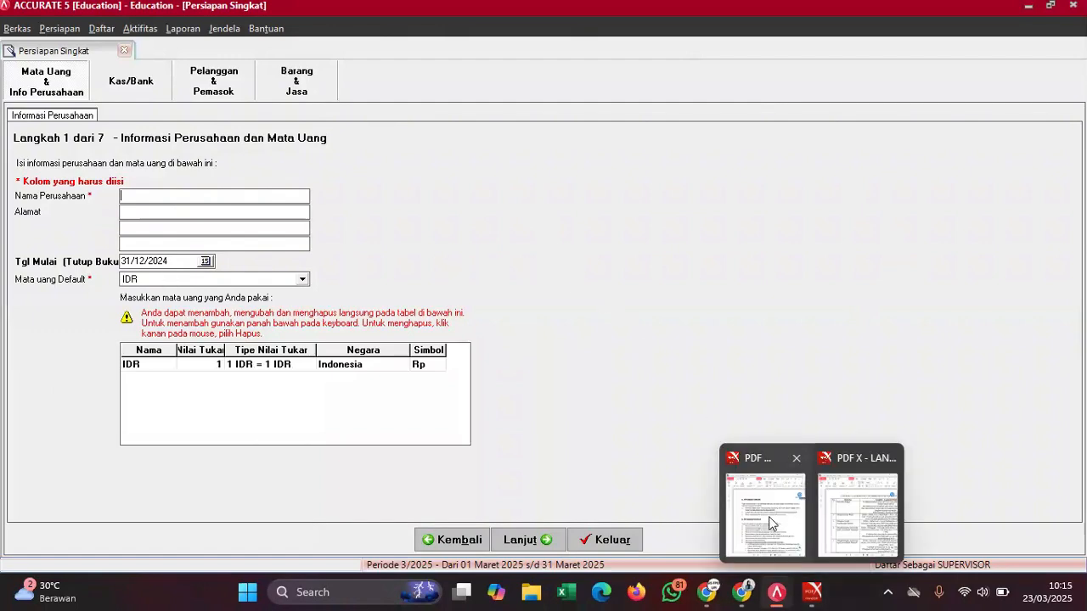
left_click(771, 524)
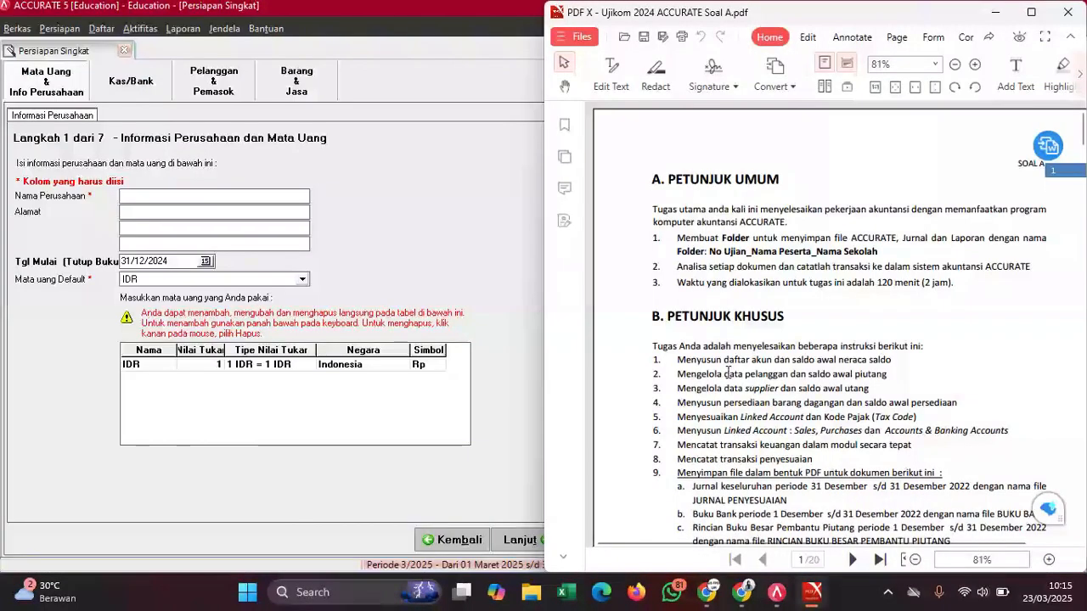
scroll(807, 302, "down", 3)
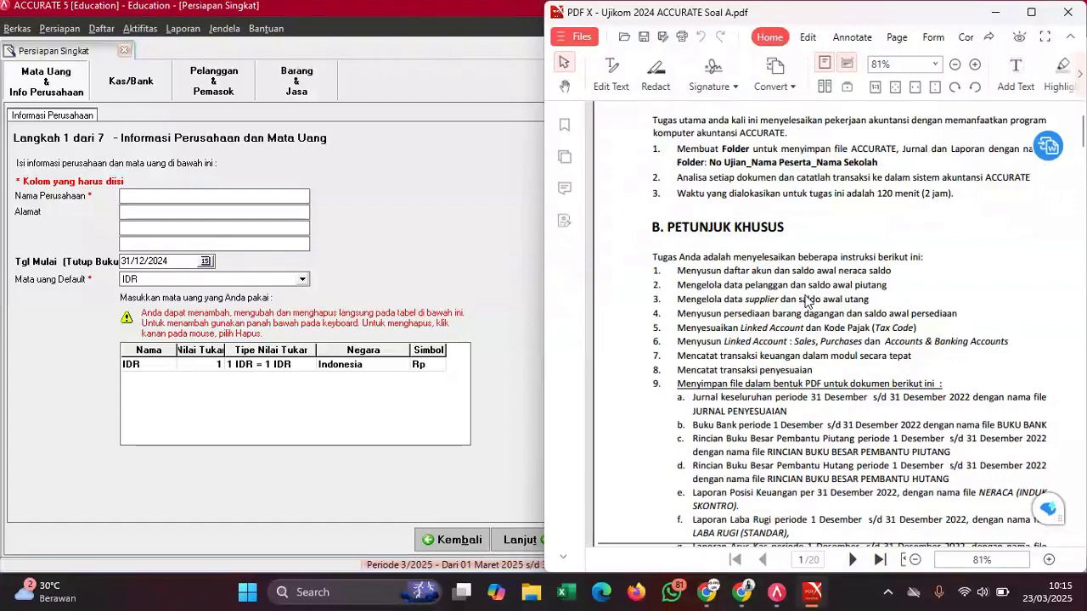
scroll(806, 302, "down", 20)
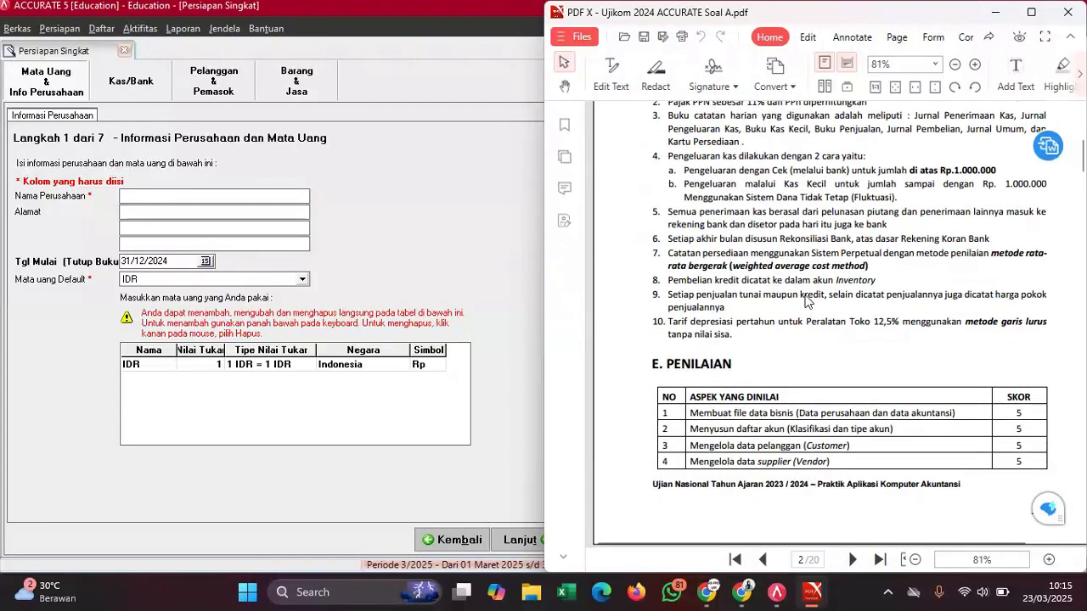
scroll(807, 303, "down", 18)
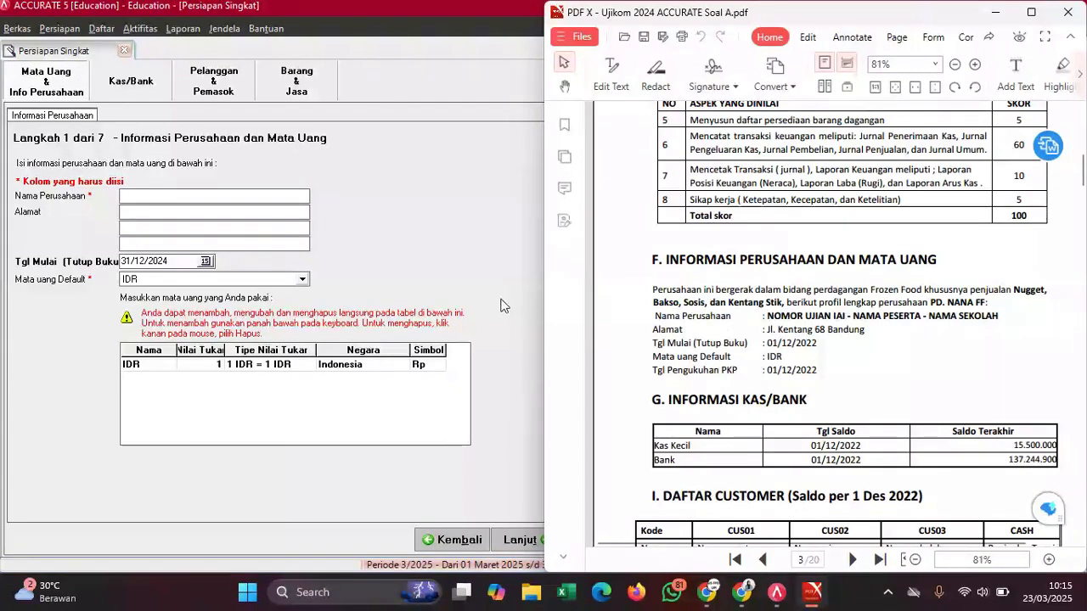
- Enter the company name as exam number 001, participant name and school
left_click(181, 201)
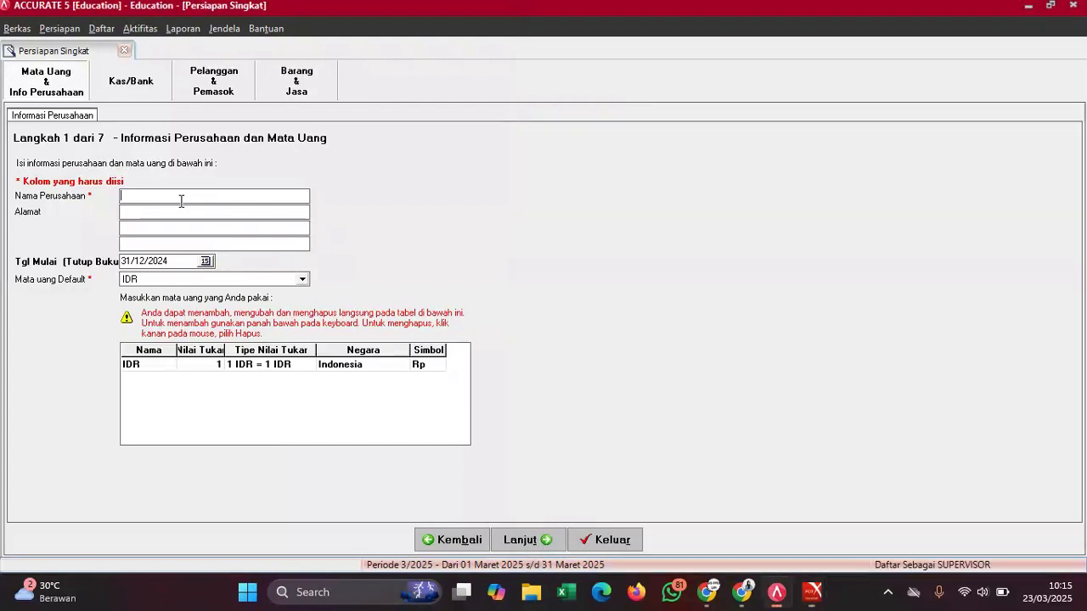
type("DaarutTa")
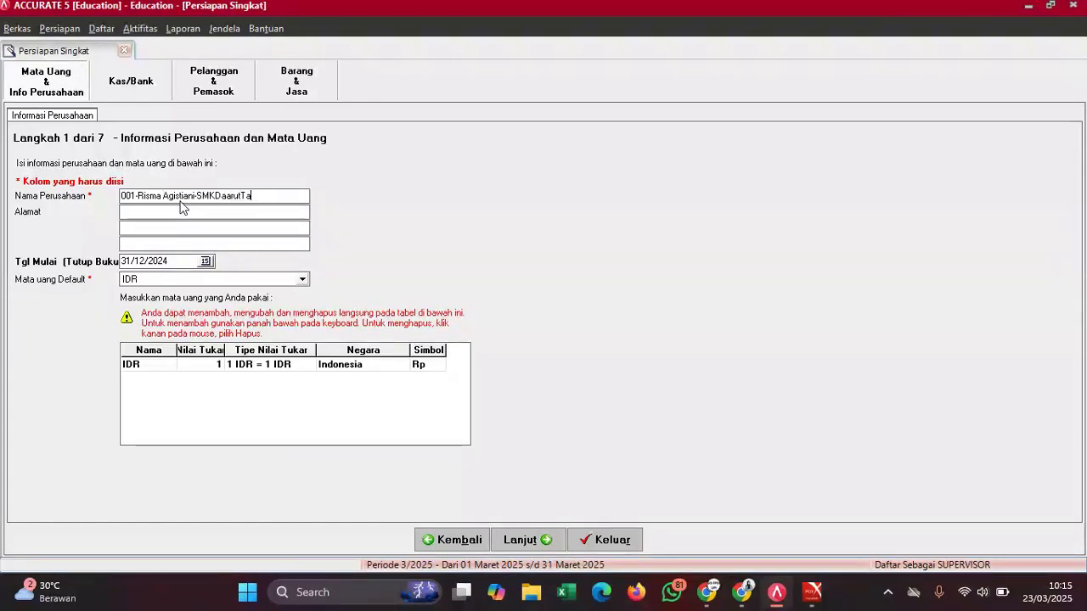
type("uhidBandung")
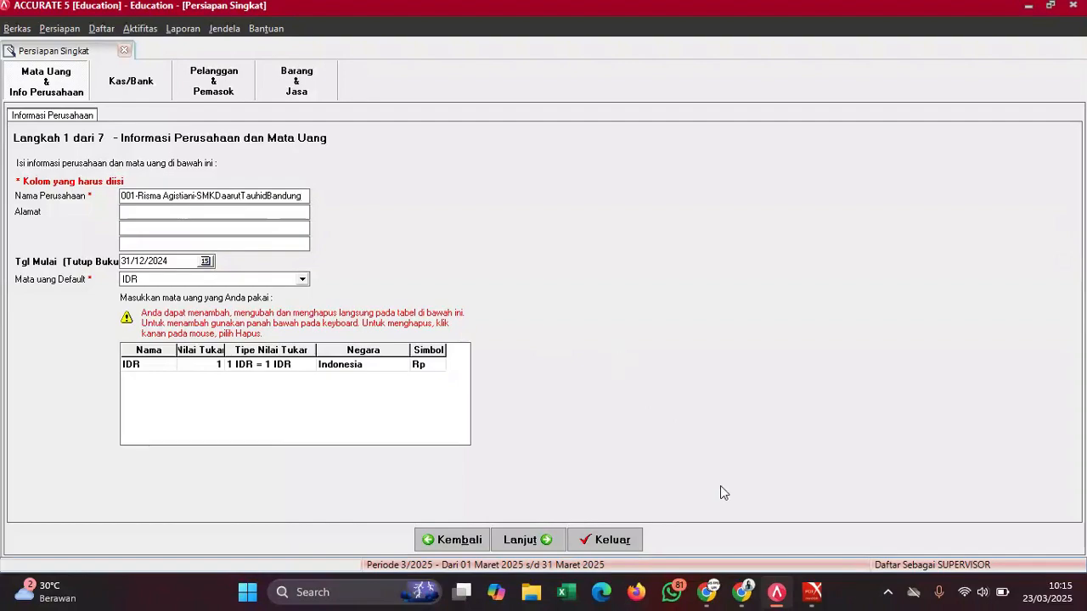
mouse_move(811, 592)
left_click(777, 510)
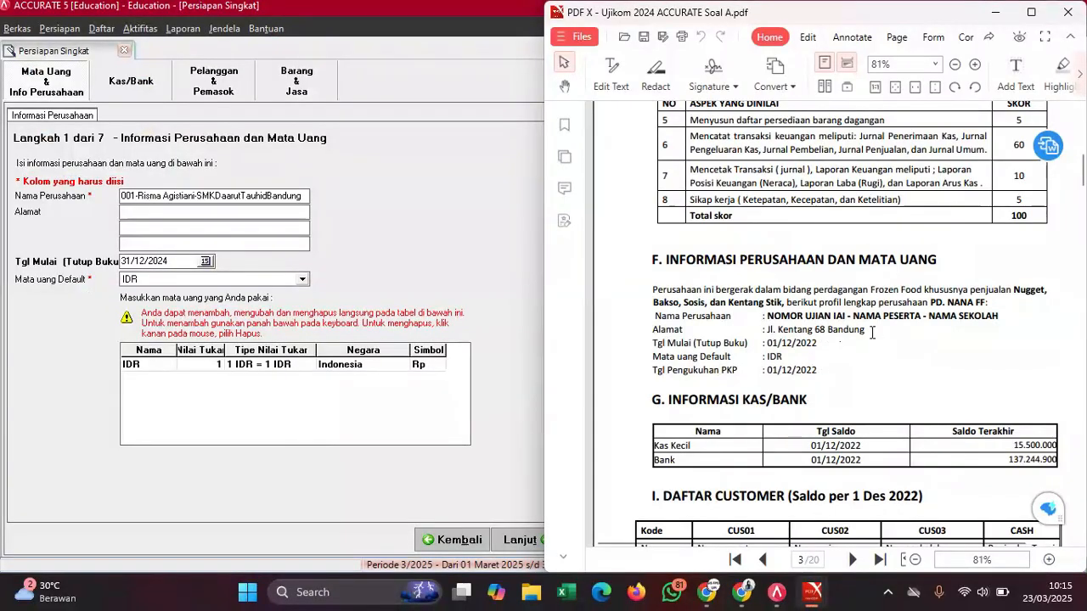
left_click_drag(862, 331, 770, 333)
key("ctrl+c")
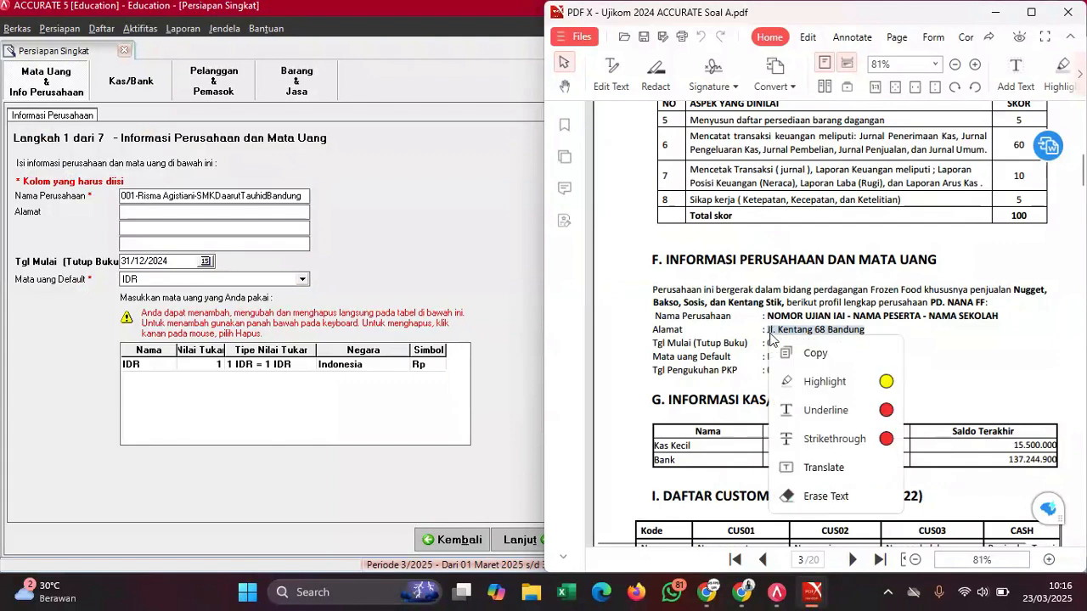
left_click(816, 352)
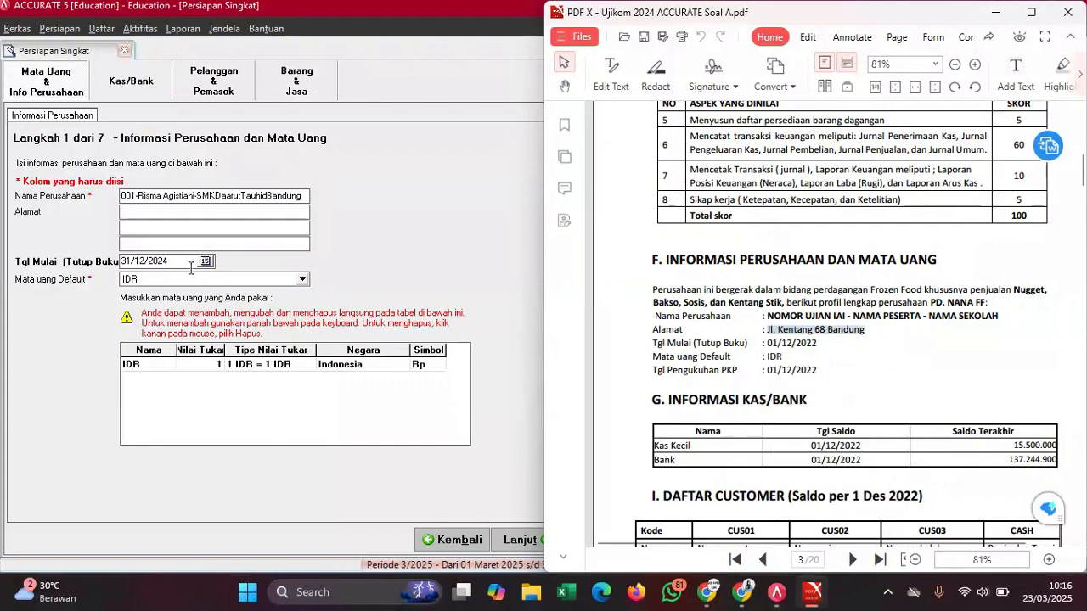
left_click(178, 218)
key("ctrl+v")
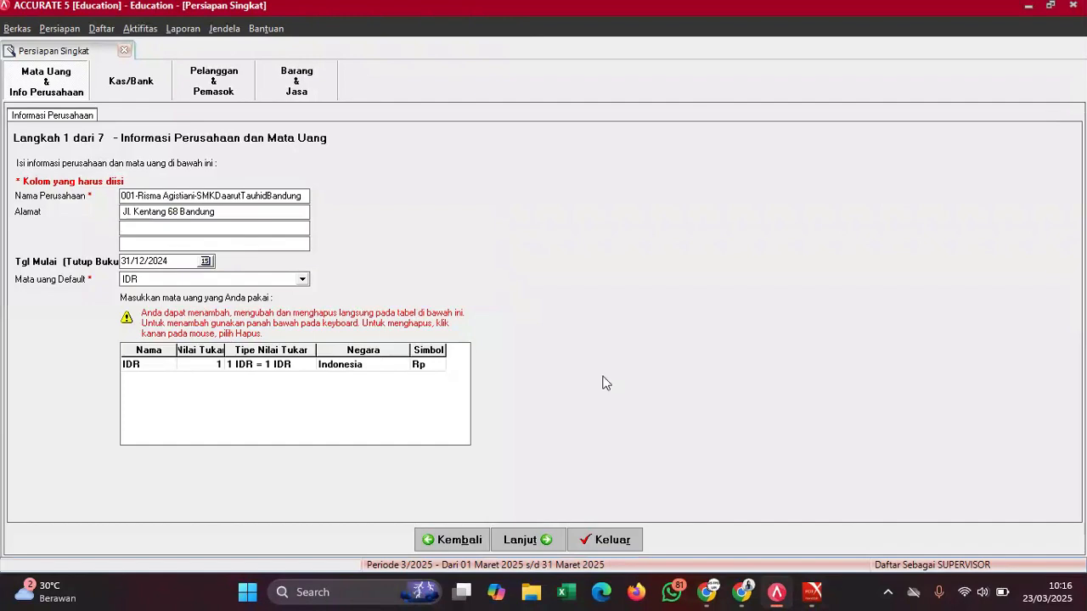
- Set the start date to 01/12/2022, check remaining details, and continue to Kas/Bank
mouse_move(812, 592)
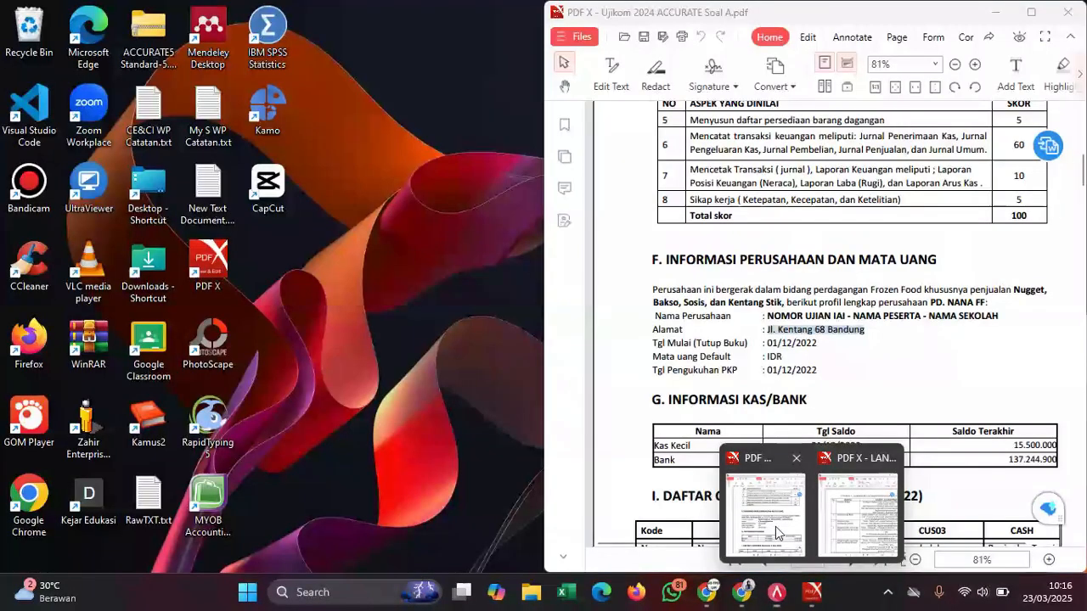
left_click(775, 527)
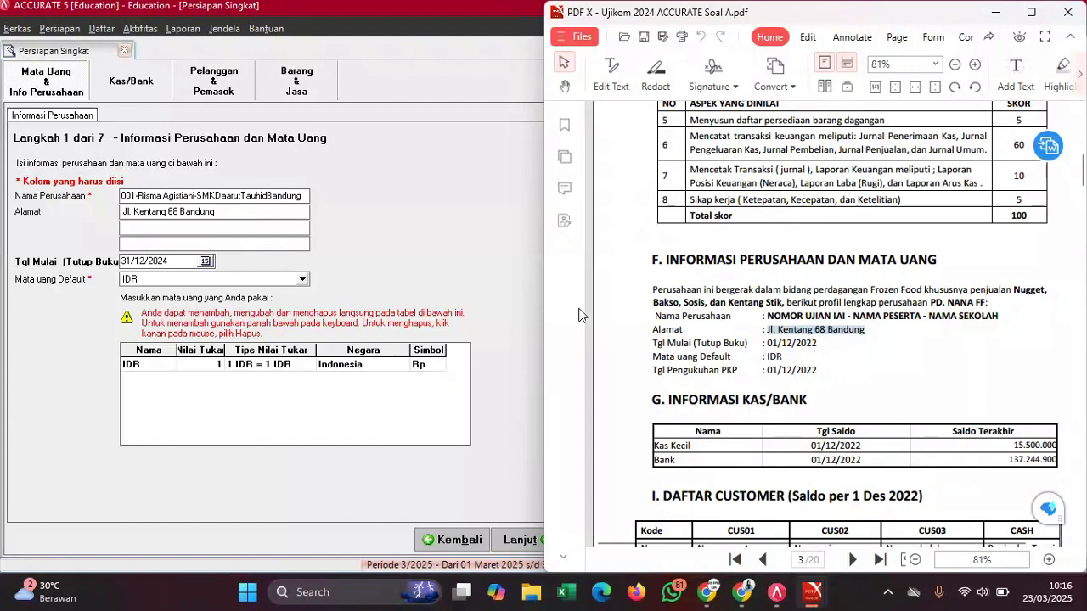
left_click(172, 263)
left_click_drag(173, 263, 113, 272)
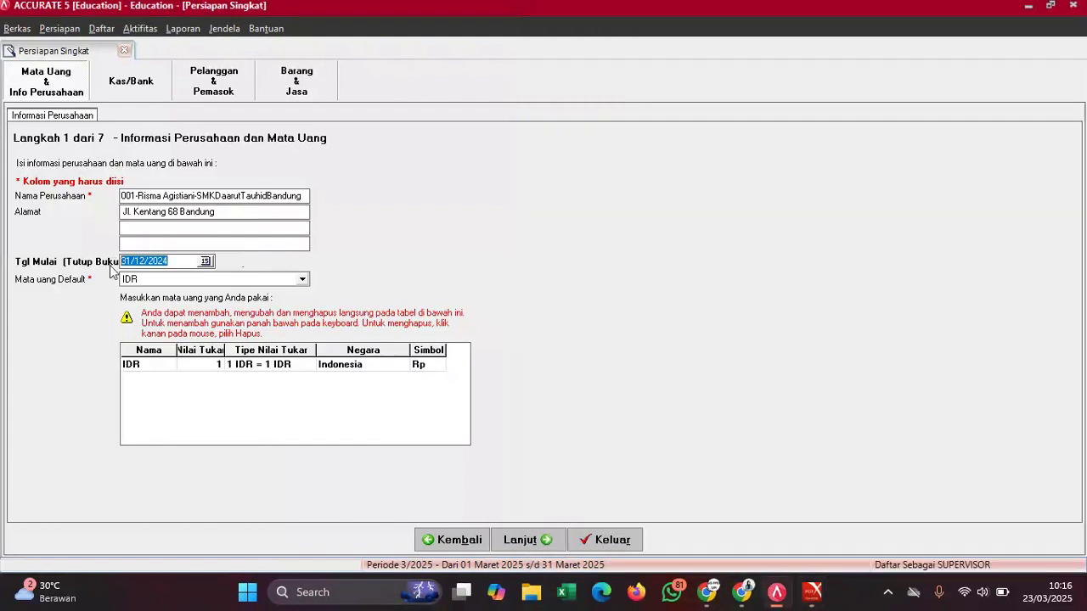
type("01/12/2022")
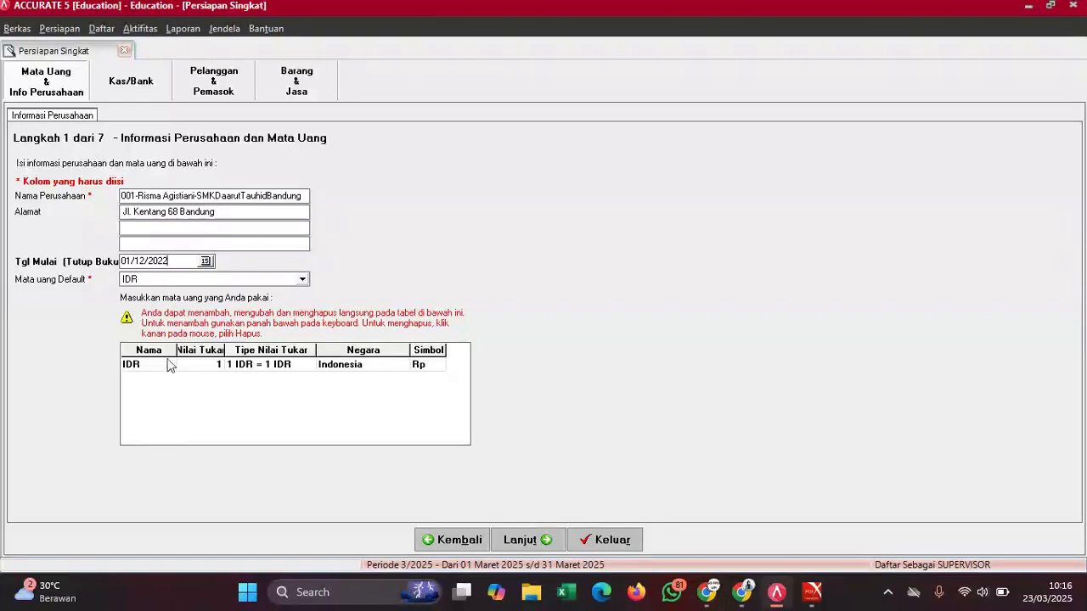
mouse_move(811, 591)
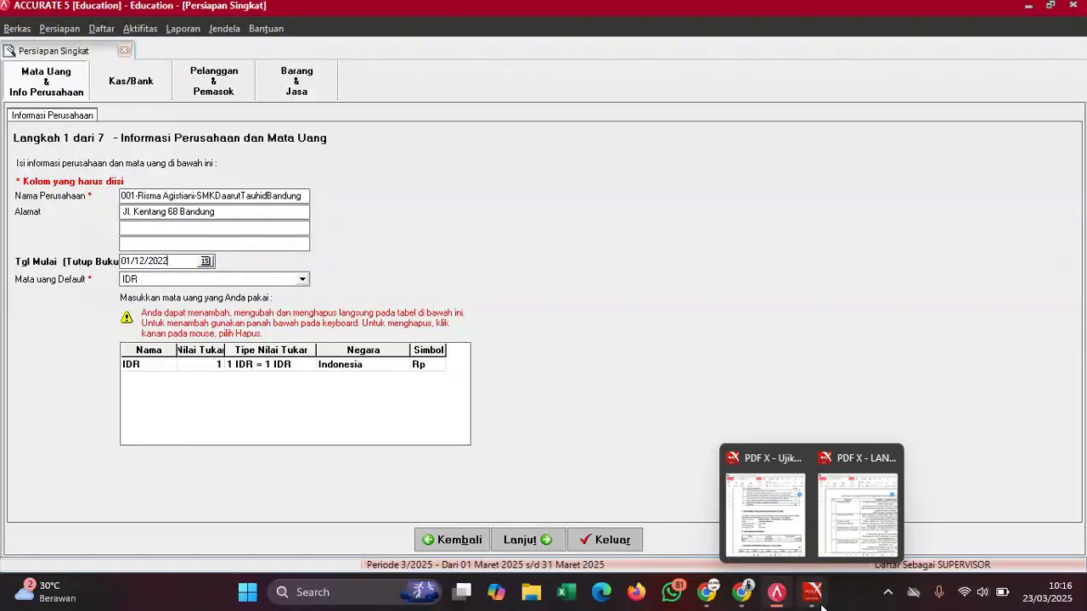
left_click(768, 489)
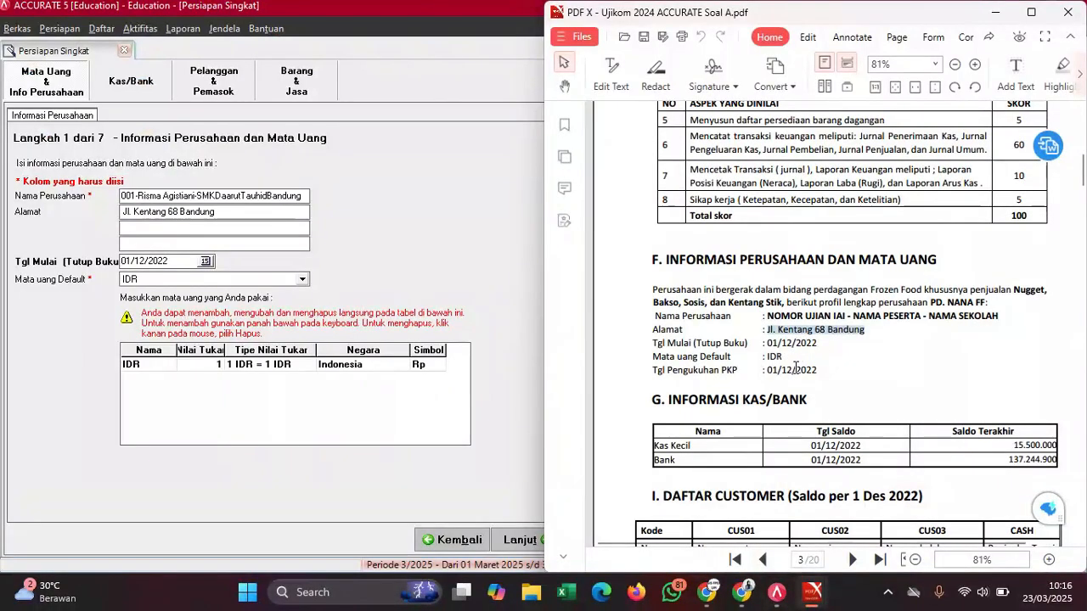
left_click(398, 215)
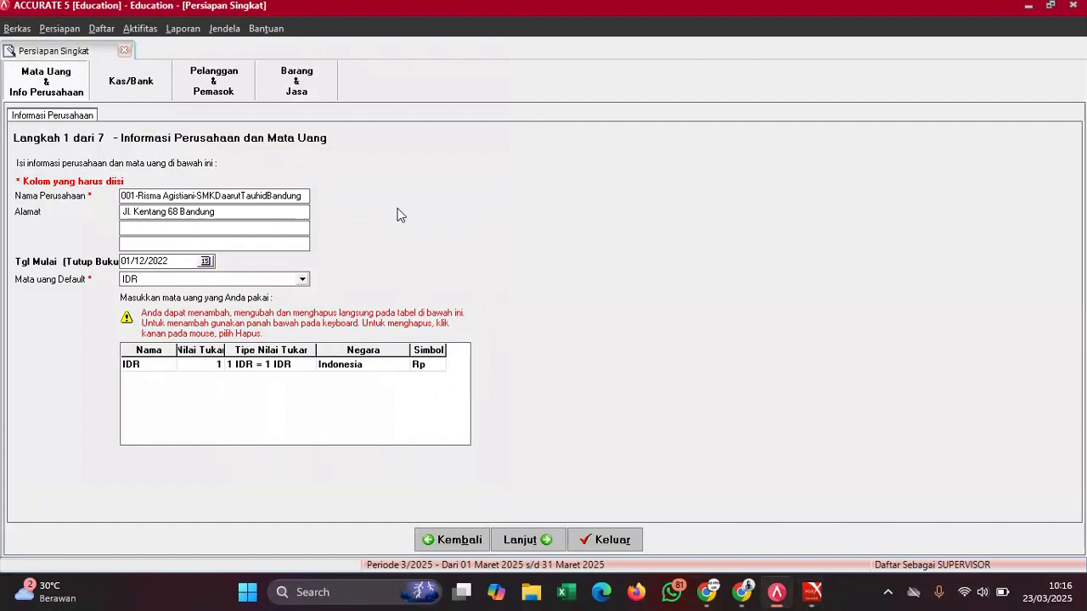
left_click(534, 544)
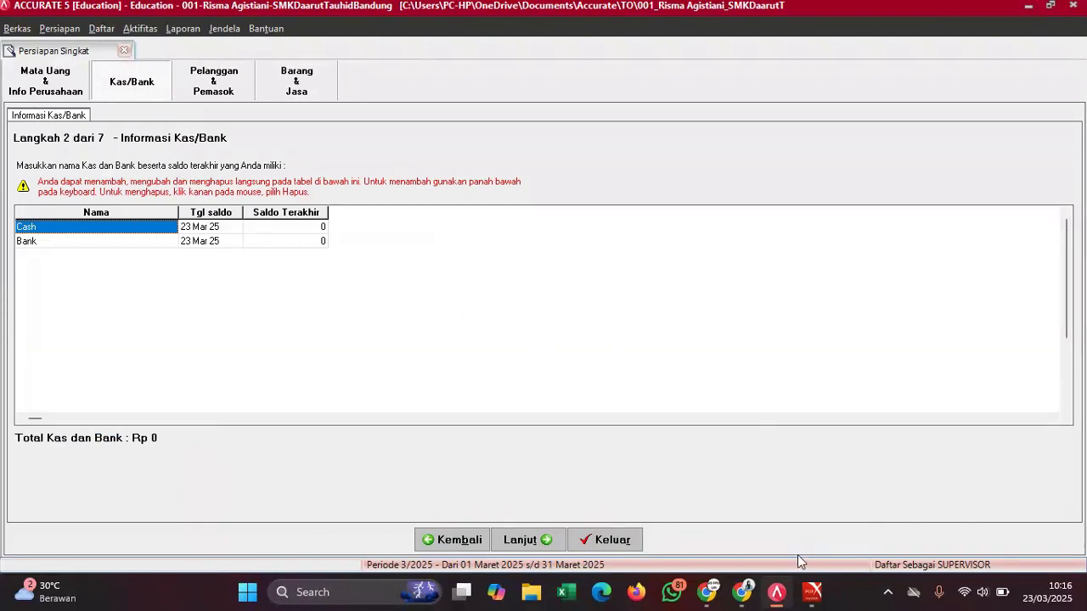
- Place the exam PDF beside the setup, scrolled to section G's cash and bank balances
mouse_move(813, 592)
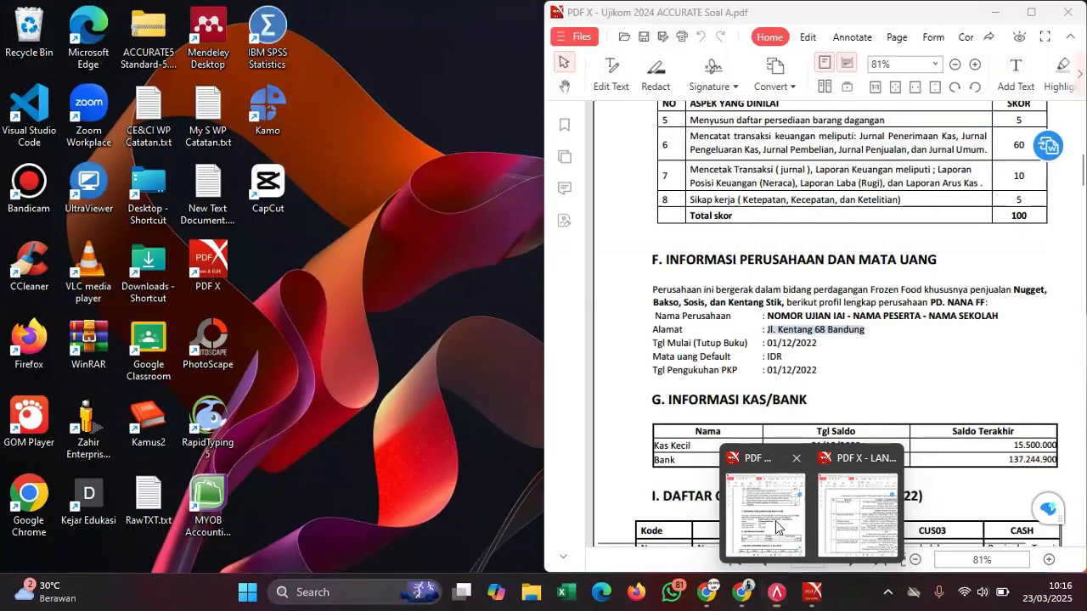
left_click(776, 520)
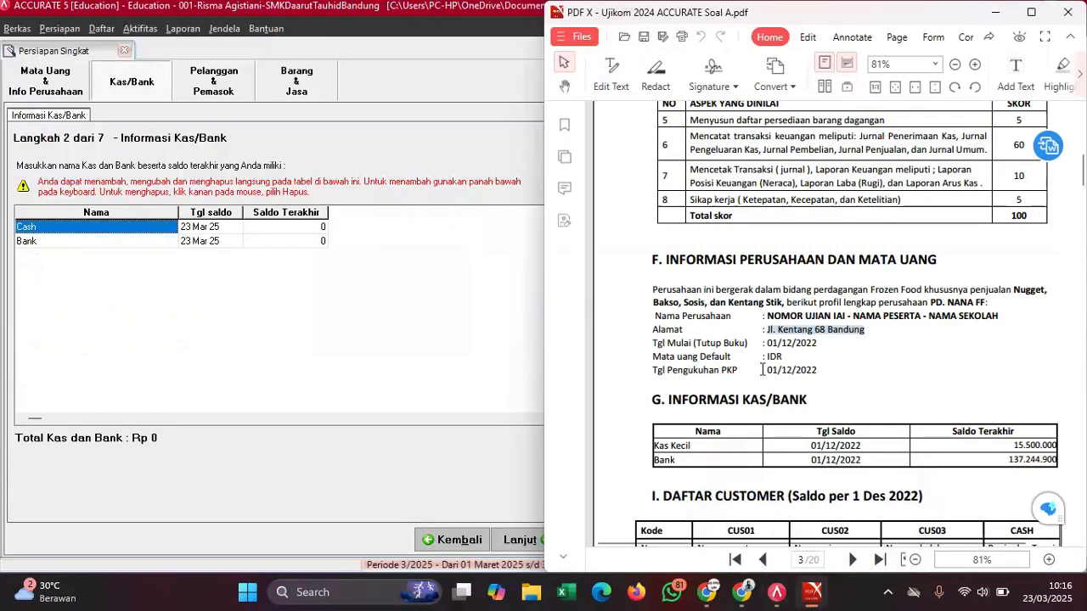
scroll(762, 369, "down", 3)
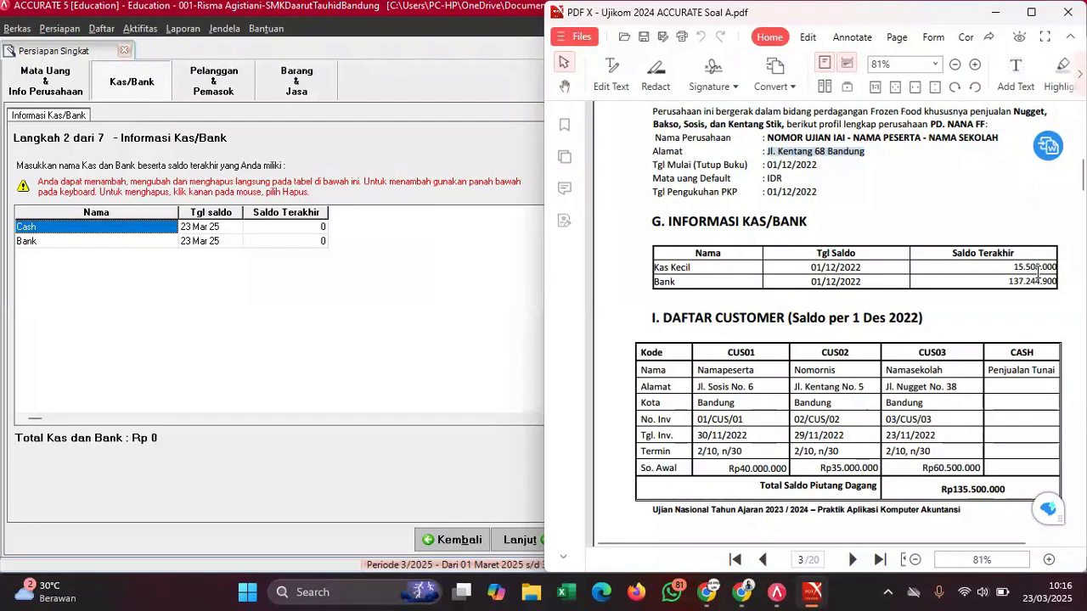
left_click(820, 180)
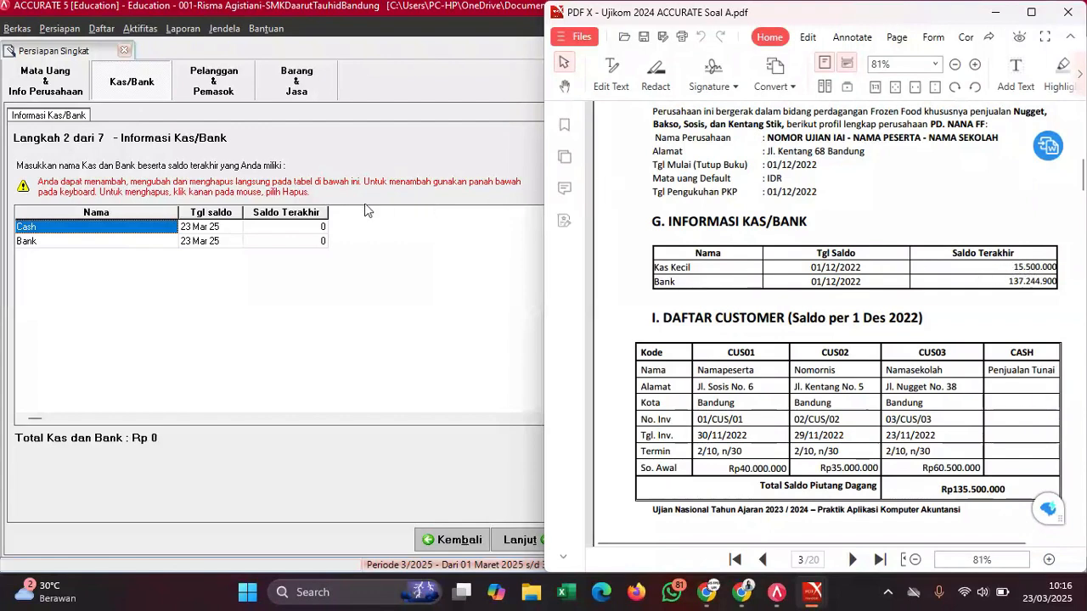
- Rename Cash to Kas Kecil, dated 01/12/2022 with balance 1.550.000
left_click(71, 227)
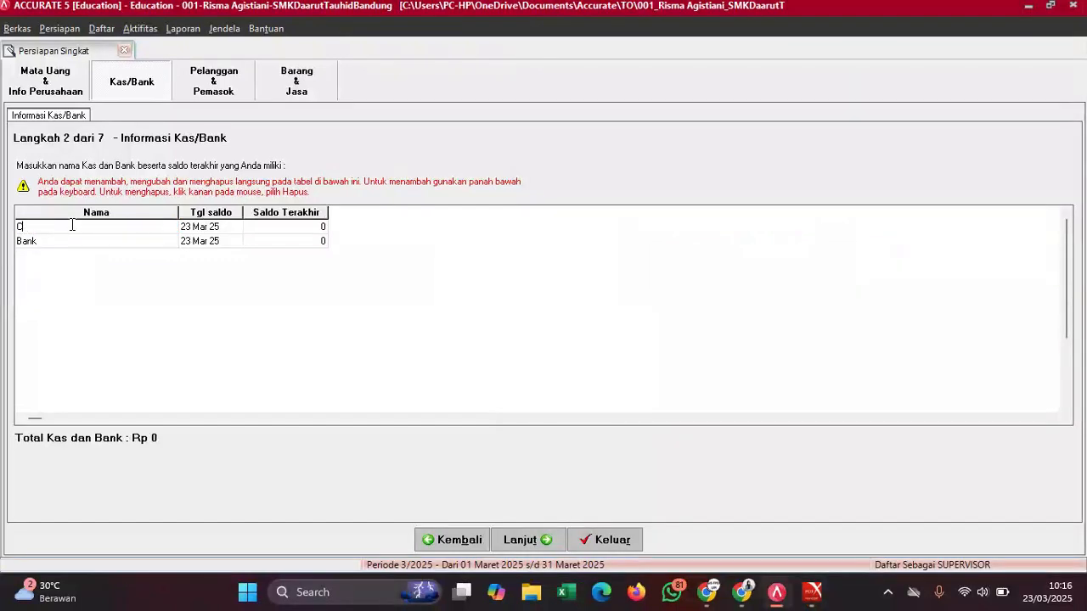
type("Kas Kecil")
mouse_move(812, 586)
left_click(747, 508)
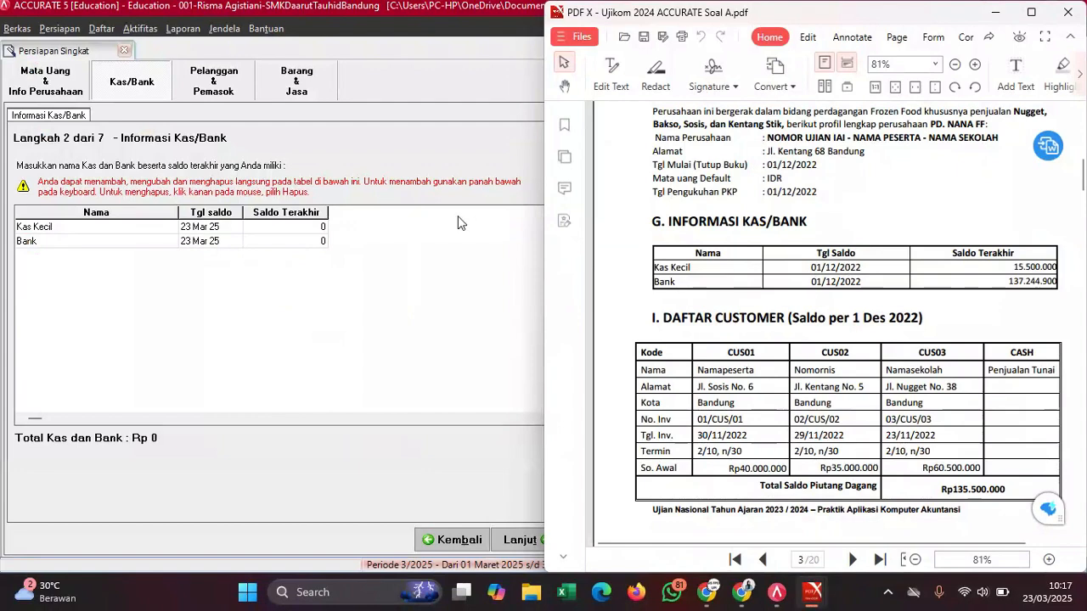
left_click(226, 230)
left_click(225, 229)
left_click(225, 227)
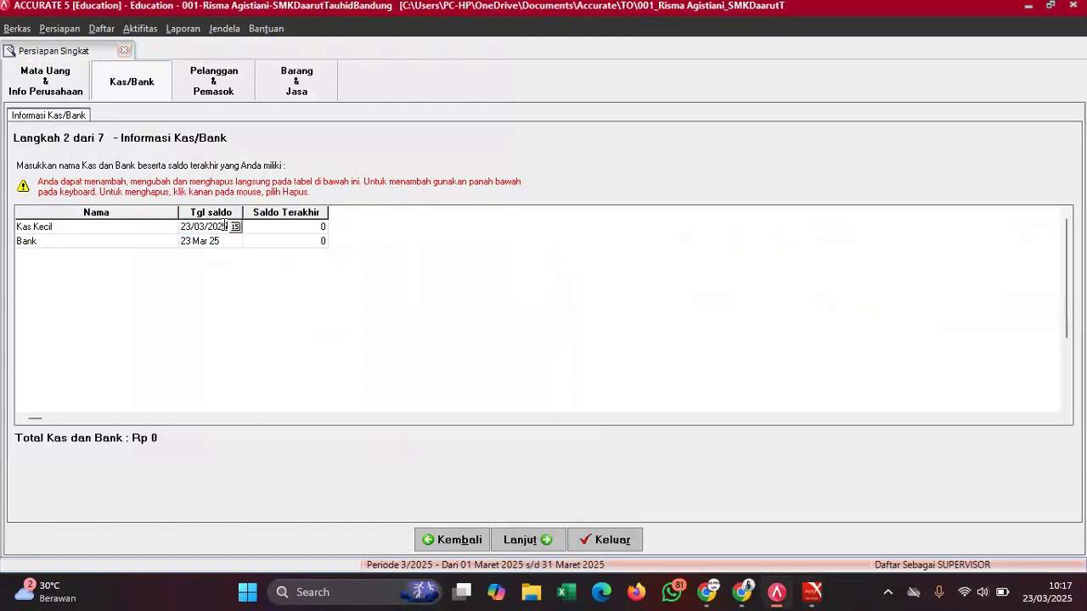
key("BackSpace")
key("BackSpace")
key("BackSpace")
key("BackSpace")
key("BackSpace")
key("BackSpace")
key("BackSpace")
key("BackSpace")
key("BackSpace")
key("BackSpace")
type("01122022")
key("Return")
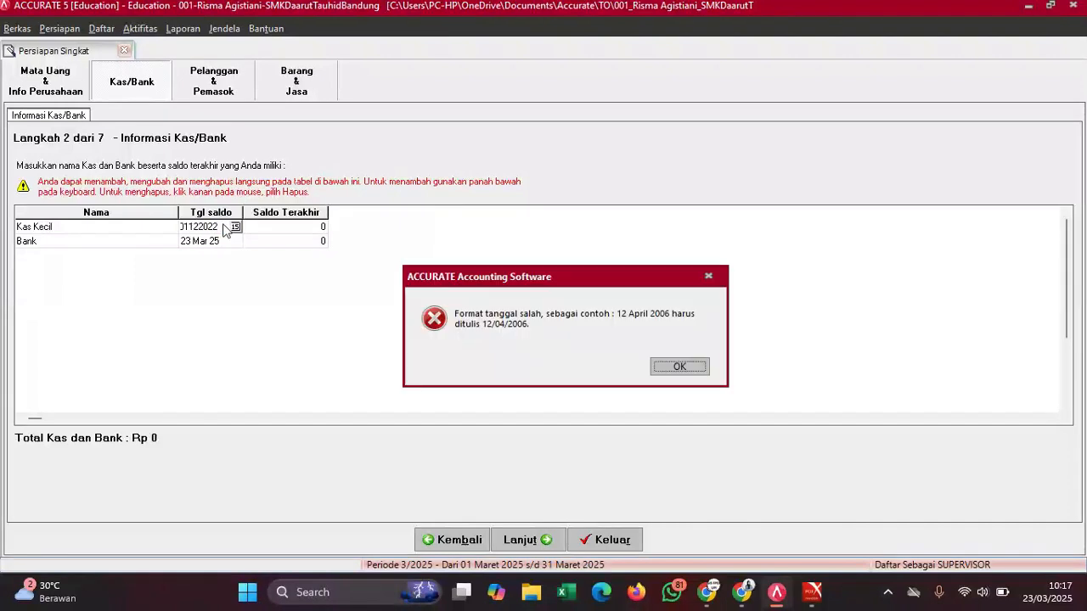
left_click(680, 367)
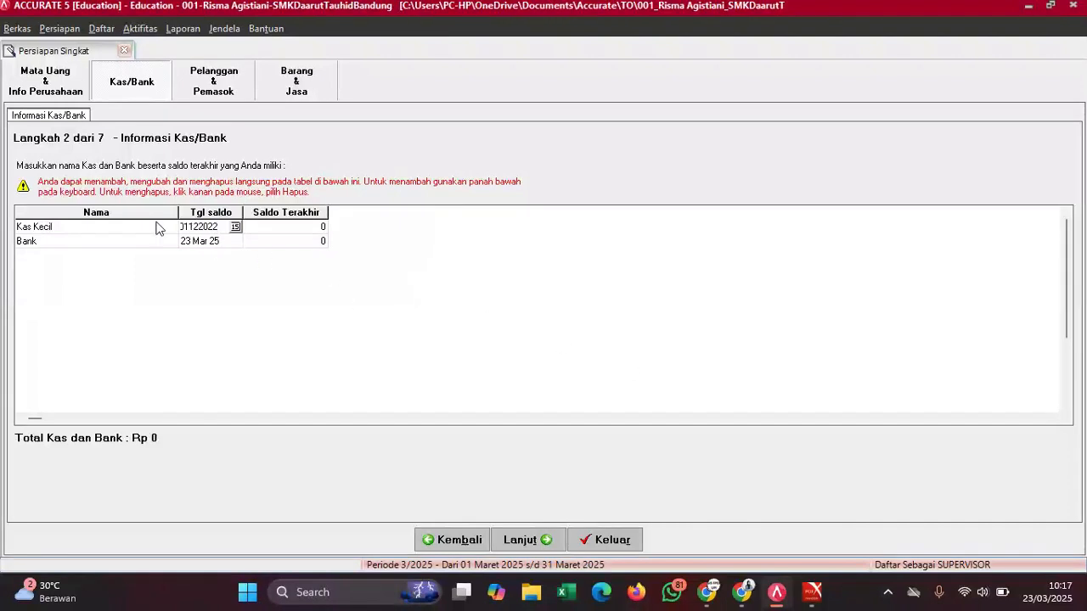
left_click_drag(220, 228, 160, 238)
key("BackSpace")
key("Tab")
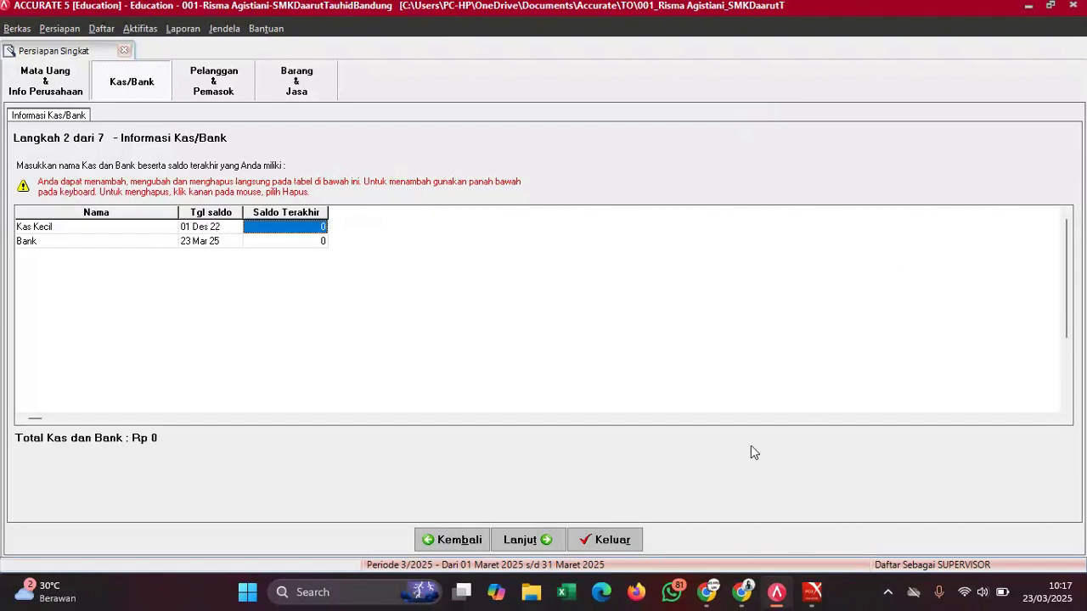
type("1.")
type("550000")
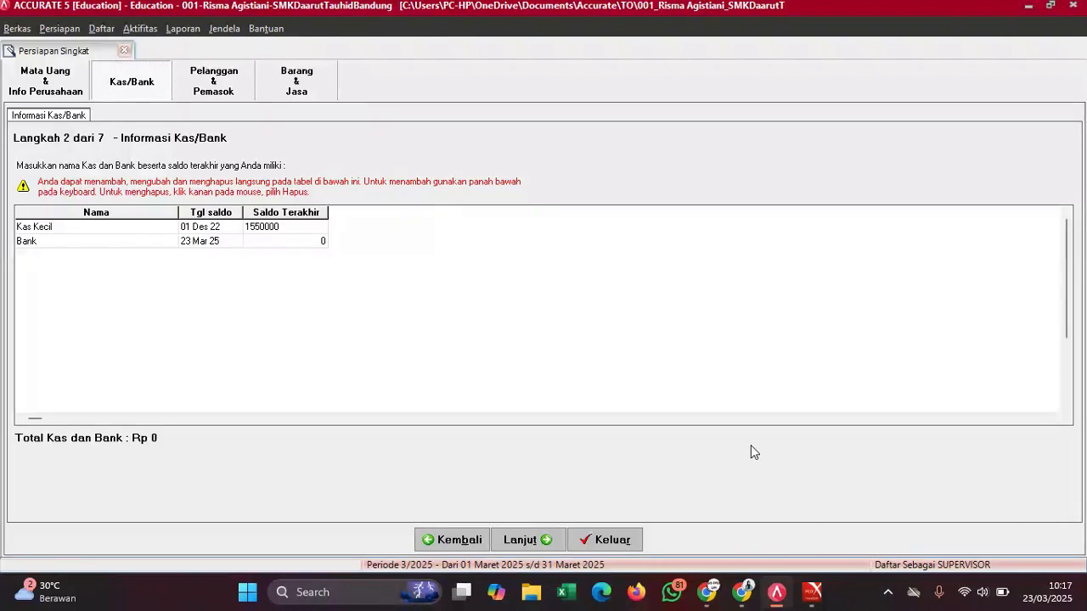
type(".000")
key("Return")
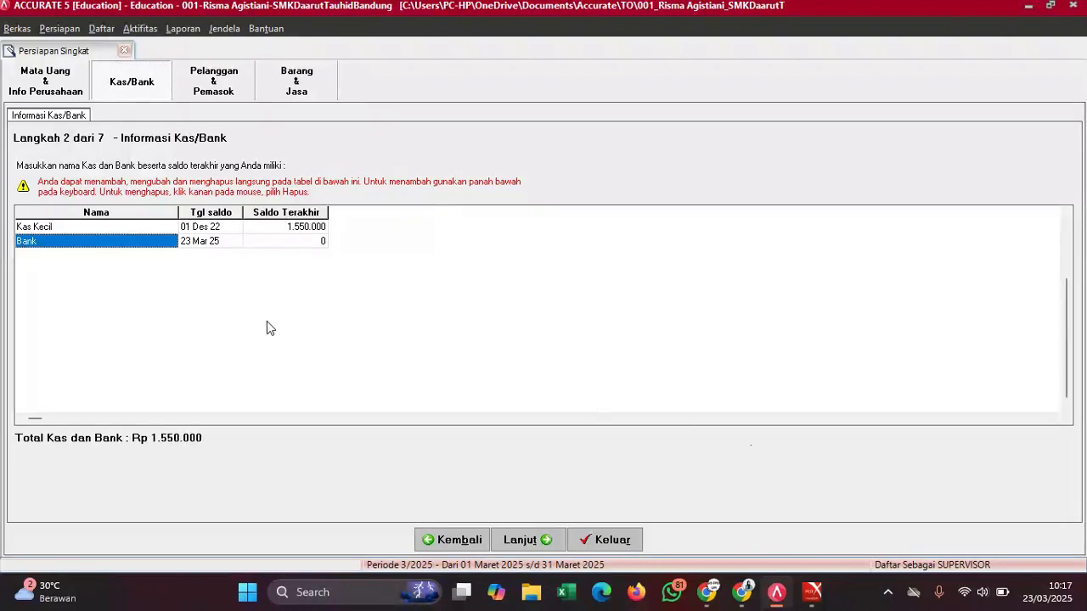
- Date the Bank account 01/12/2022 with balance 137.244.900 copied from the PDF
mouse_move(812, 594)
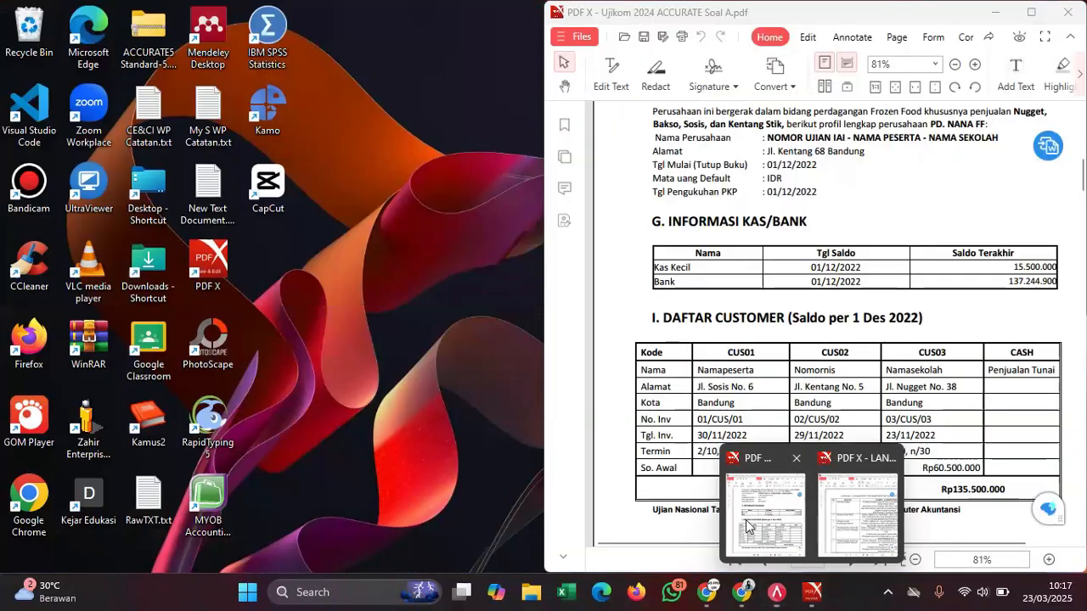
left_click(746, 525)
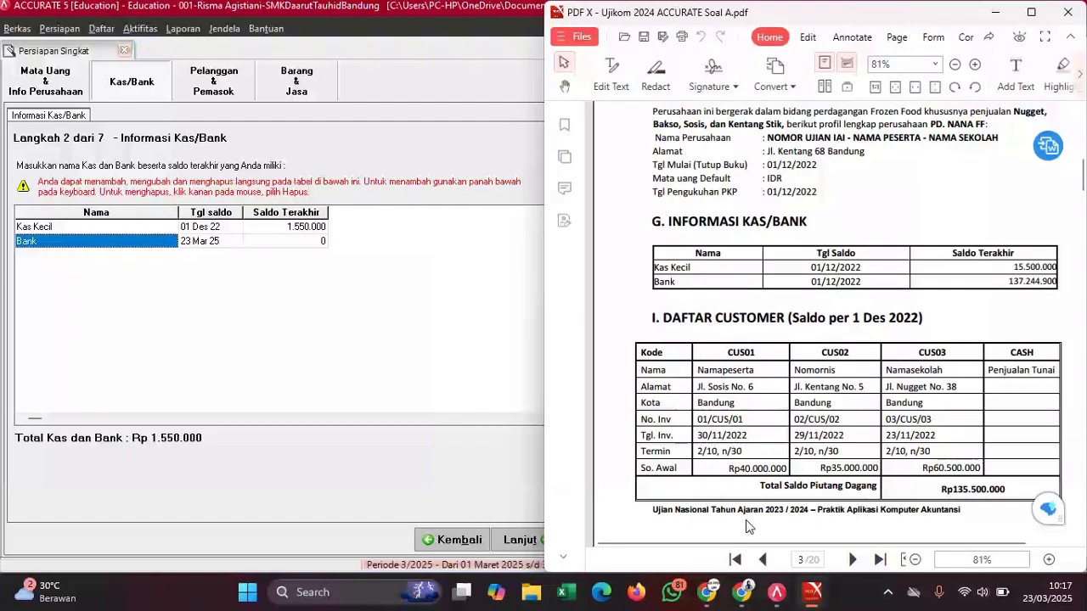
left_click(210, 242)
type("01")
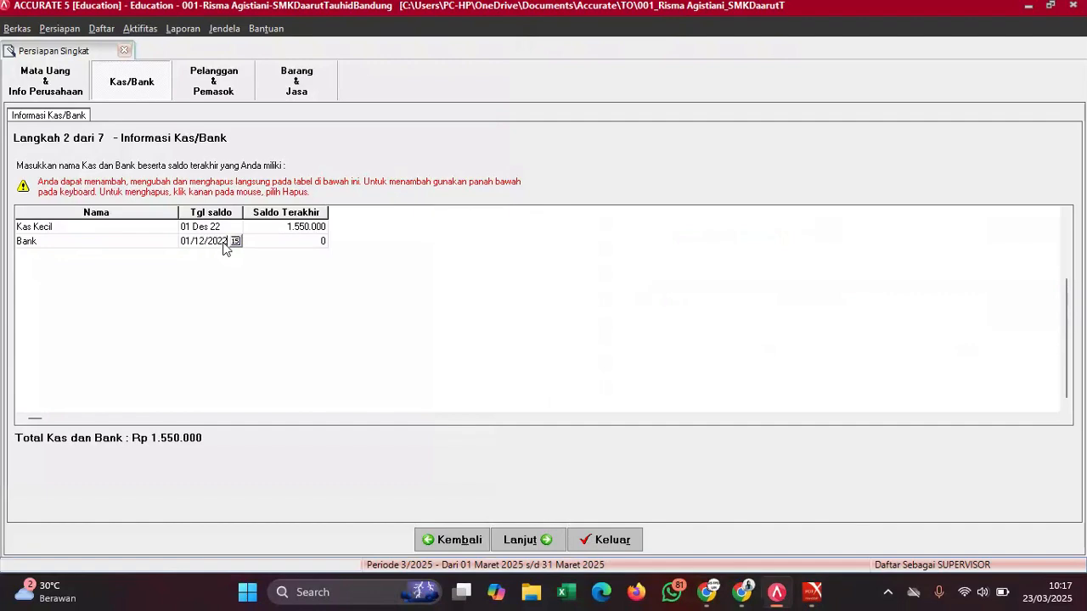
type("/12/2022")
key("Tab")
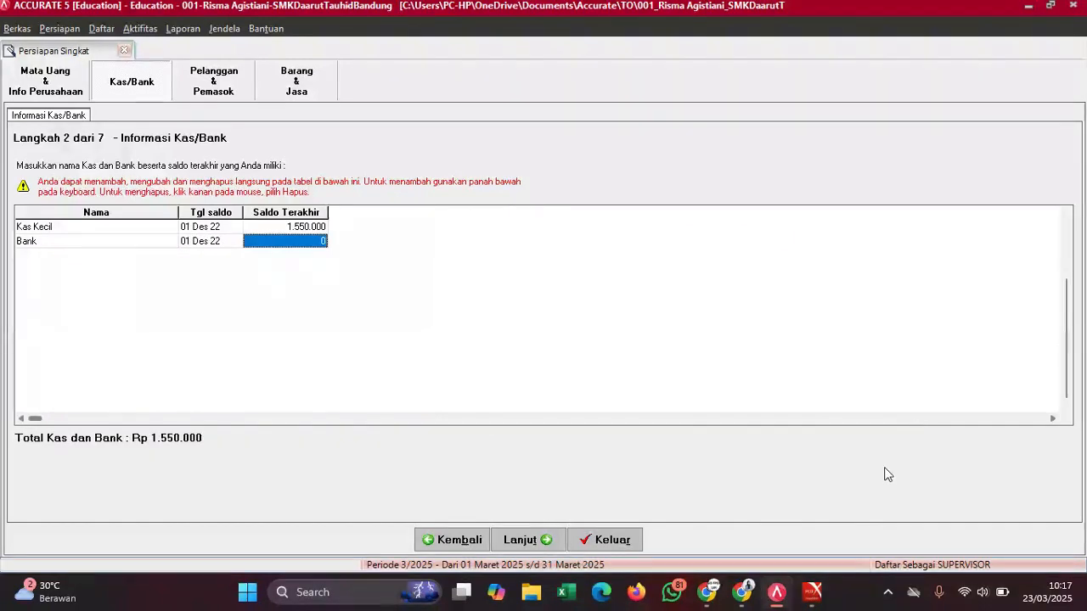
mouse_move(828, 604)
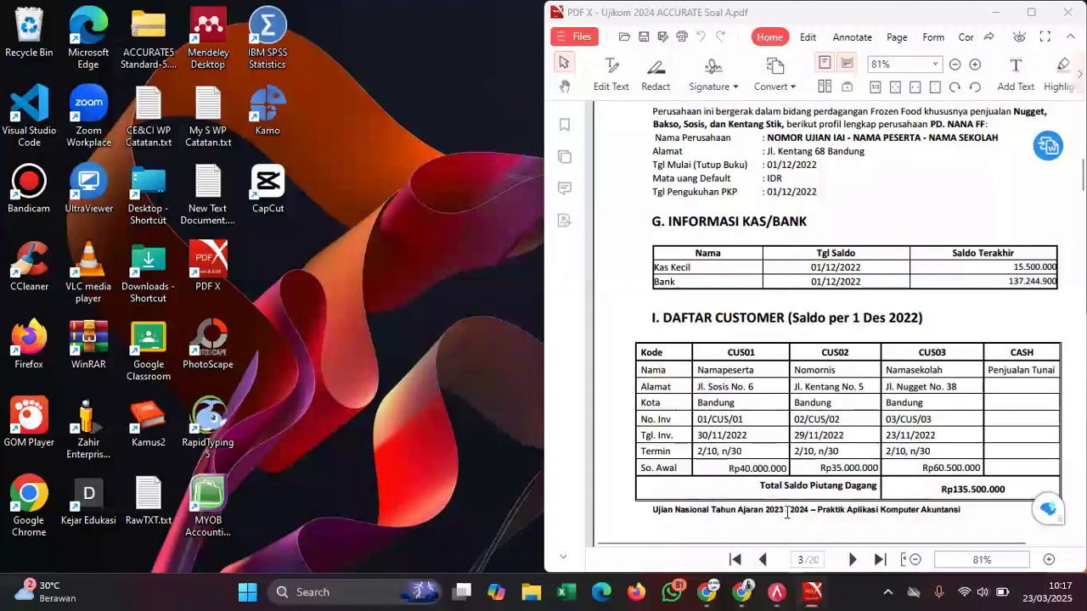
left_click(764, 505)
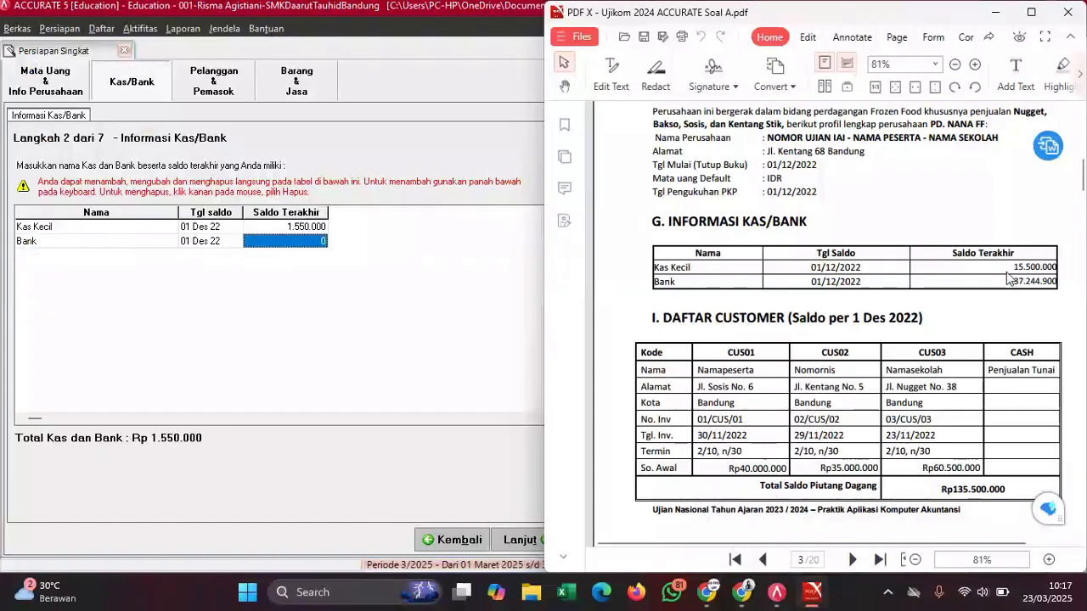
left_click_drag(1010, 286, 1060, 286)
key("ctrl+c")
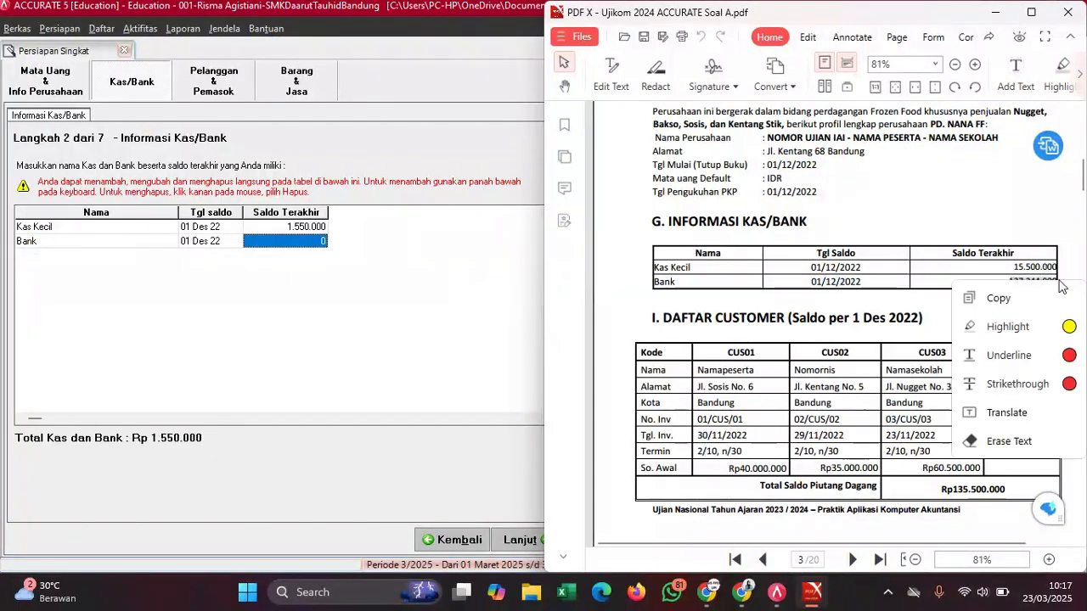
left_click(999, 298)
left_click(292, 241)
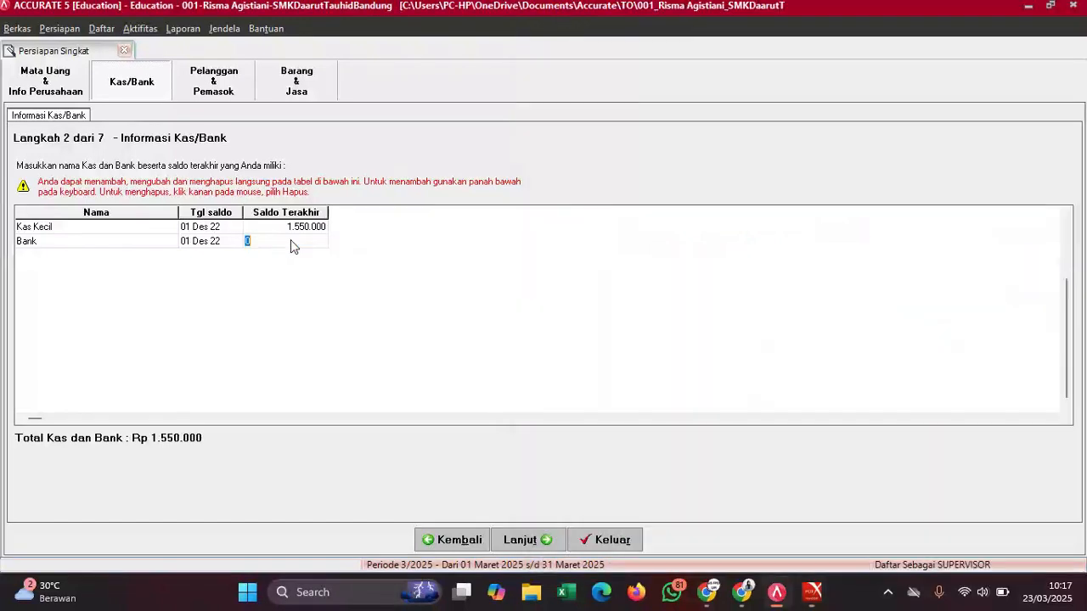
key("ctrl+v")
key("BackSpace")
key("Down")
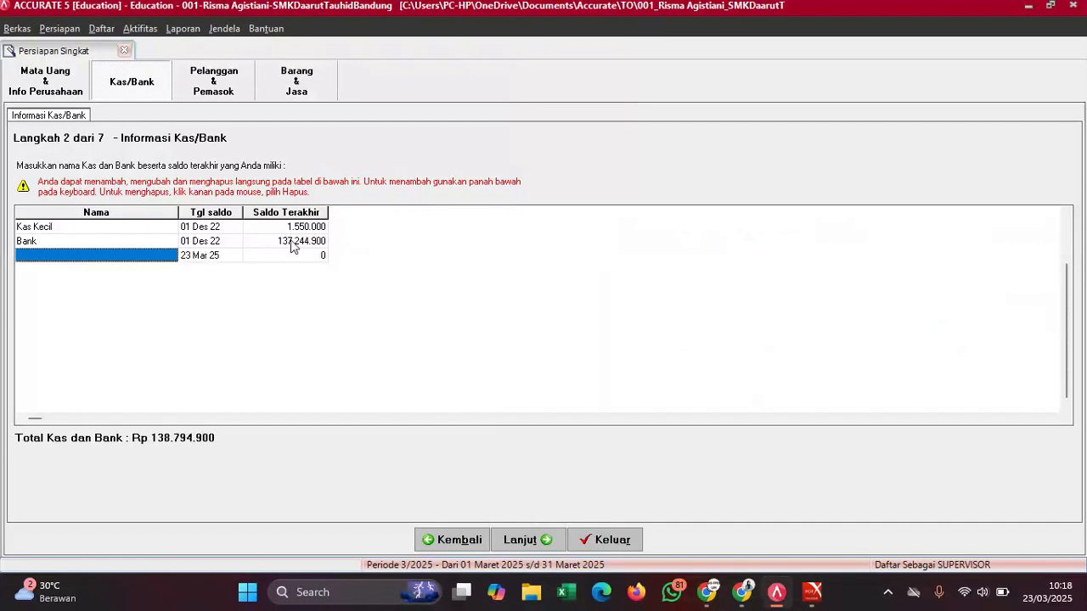
left_click(196, 250)
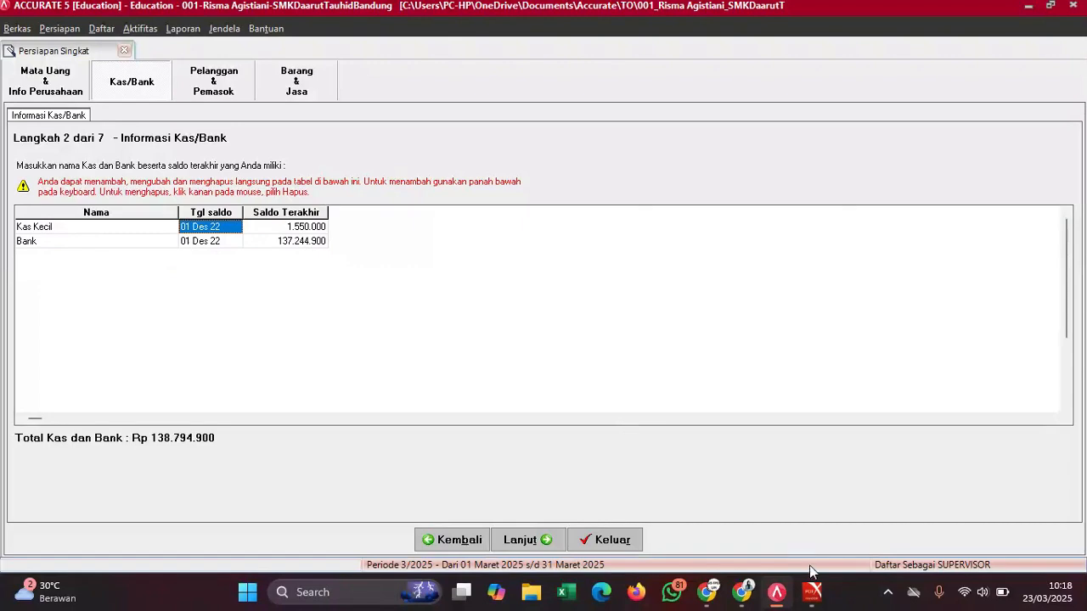
- Bring the setup forward and advance to the customer information step
mouse_move(813, 592)
left_click(767, 519)
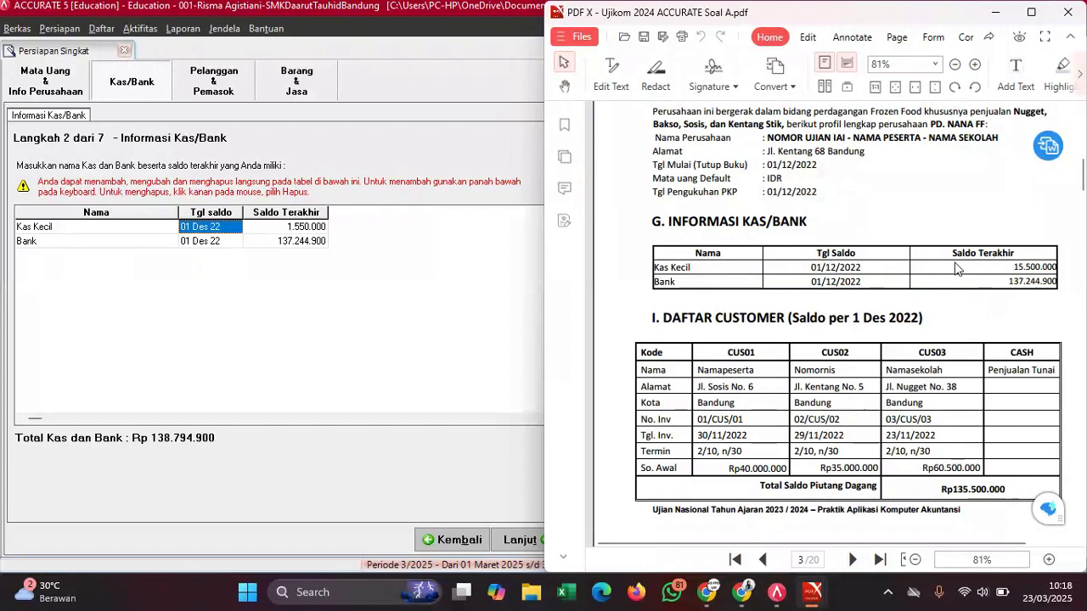
left_click(317, 269)
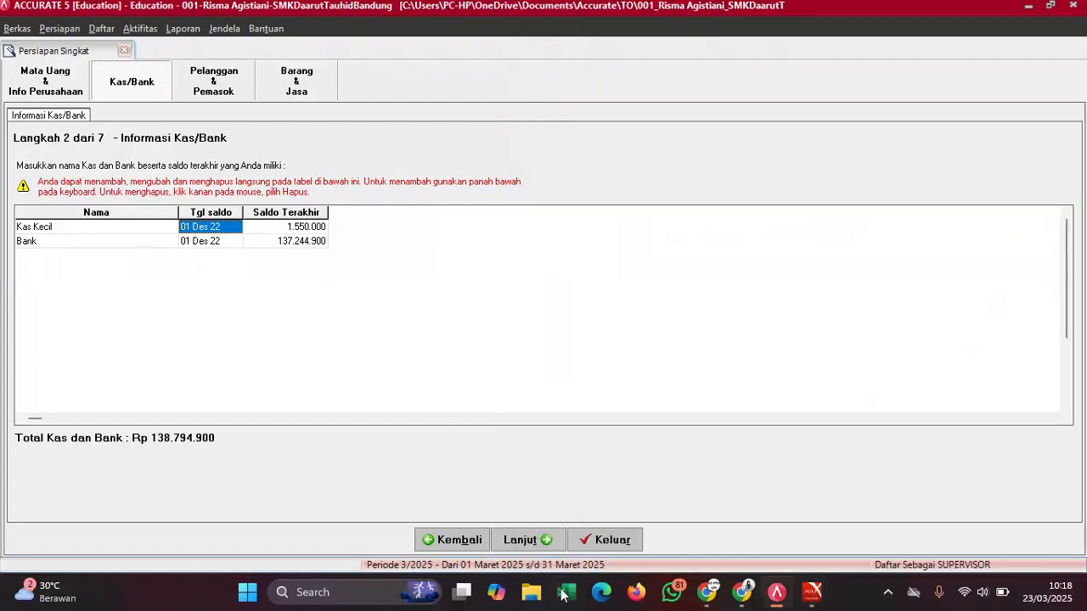
left_click(521, 542)
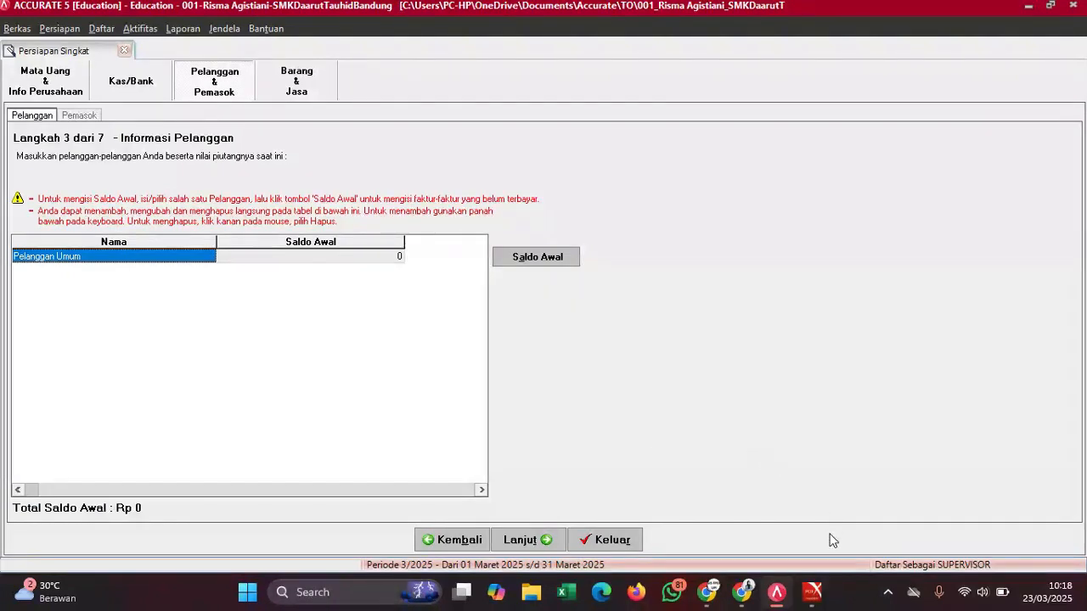
- Rename customer Pelanggan Umum to Penjualan Tunai and add a new empty row
mouse_move(813, 592)
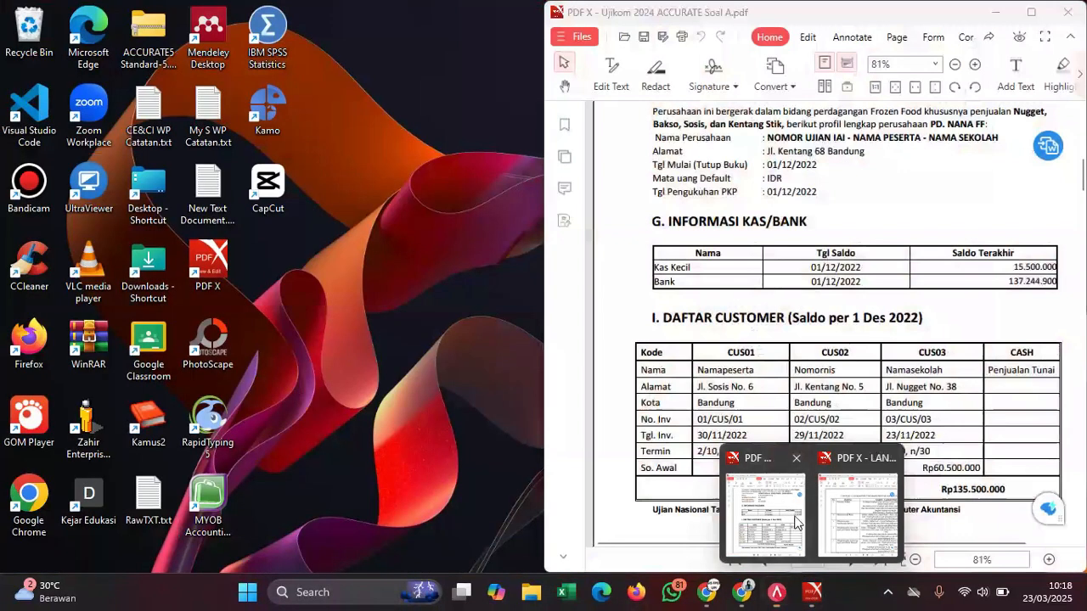
left_click(843, 510)
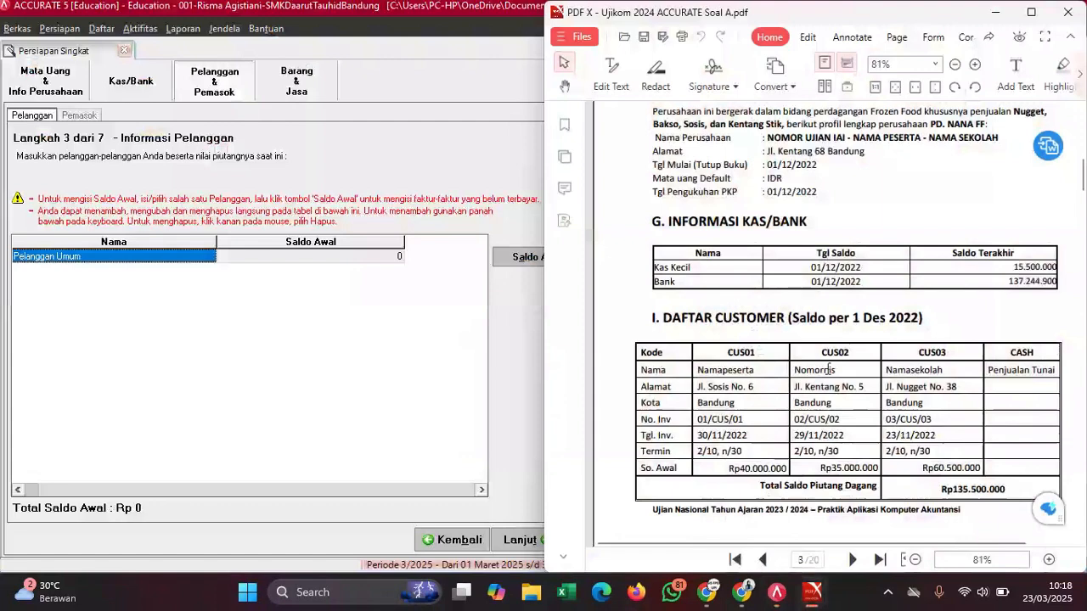
scroll(828, 369, "down", 3)
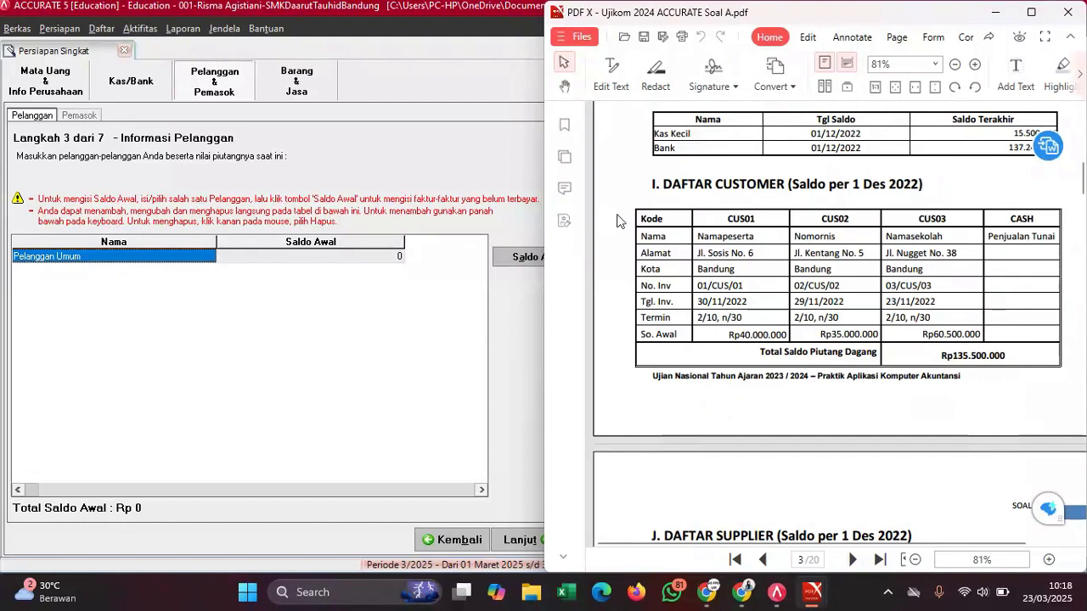
left_click(290, 260)
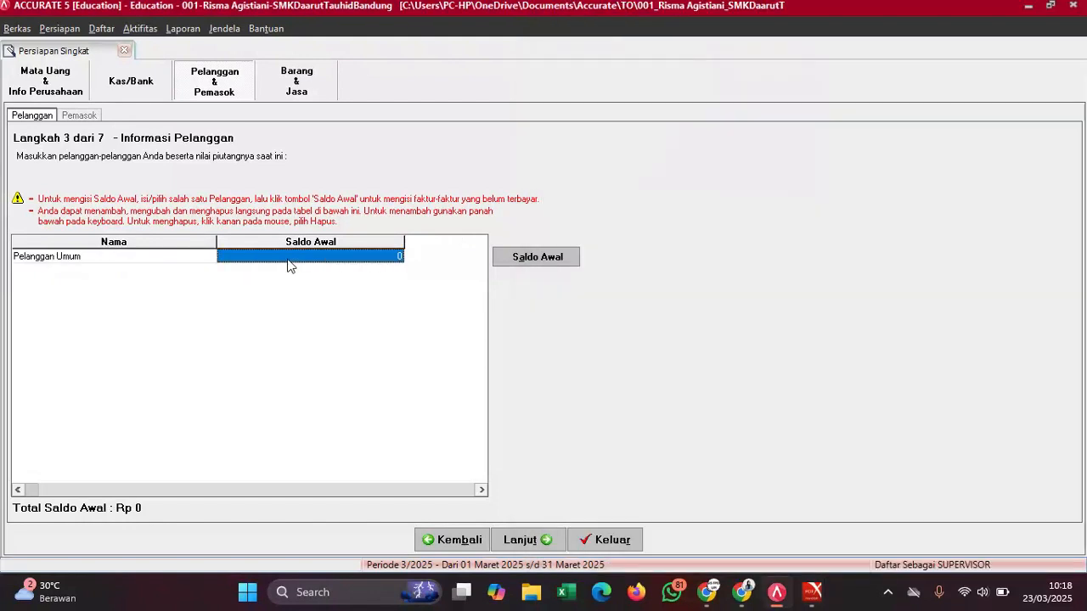
left_click(120, 259)
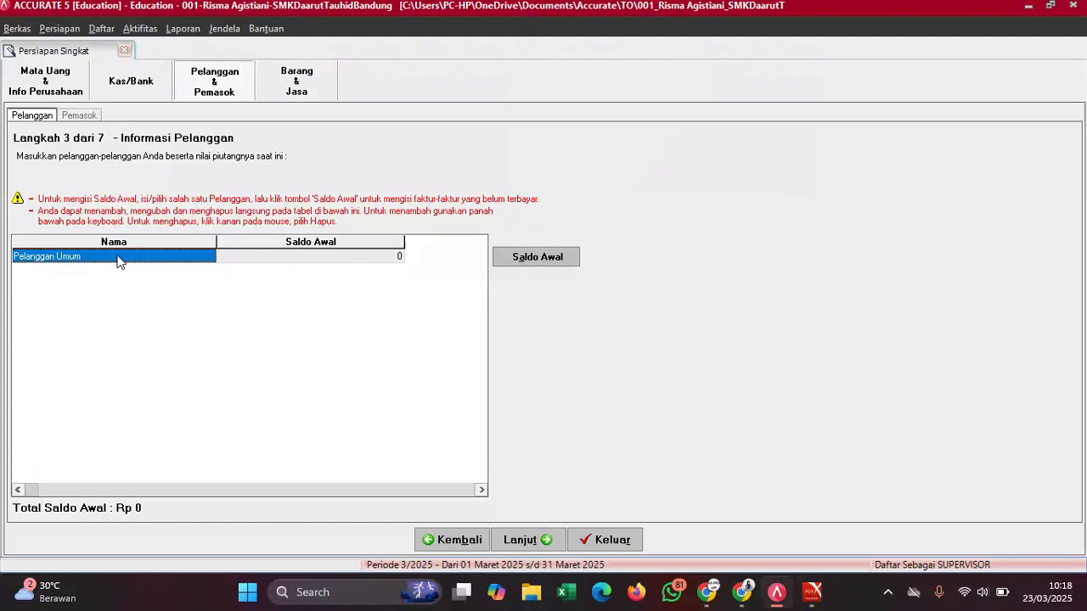
left_click(118, 260)
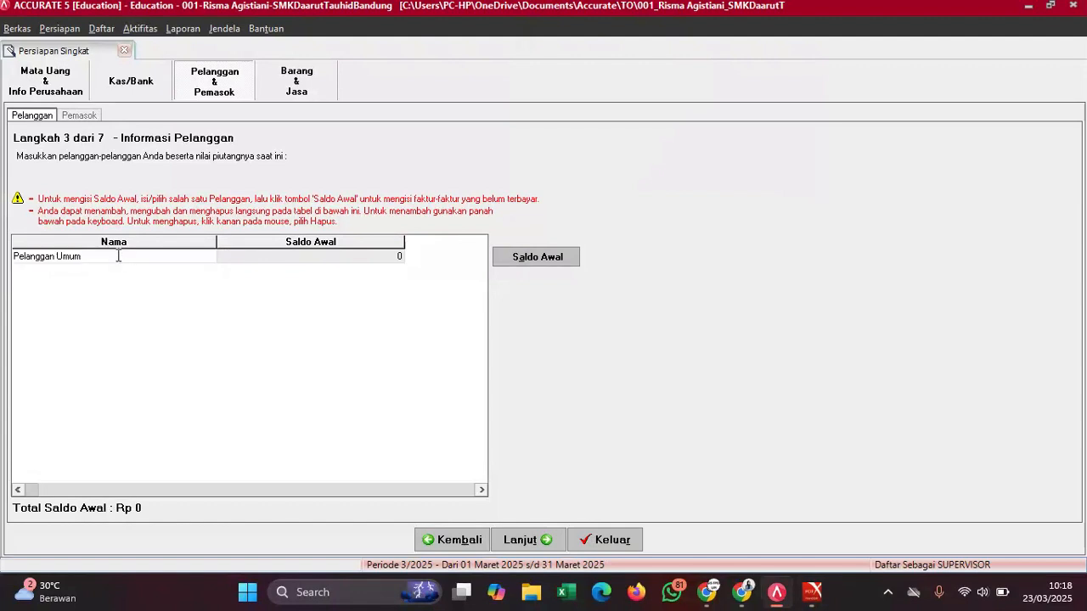
key("BackSpace")
key("BackSpace")
key("BackSpace")
key("BackSpace")
key("BackSpace")
key("BackSpace")
key("BackSpace")
key("BackSpace")
key("BackSpace")
type("n")
key("Tab")
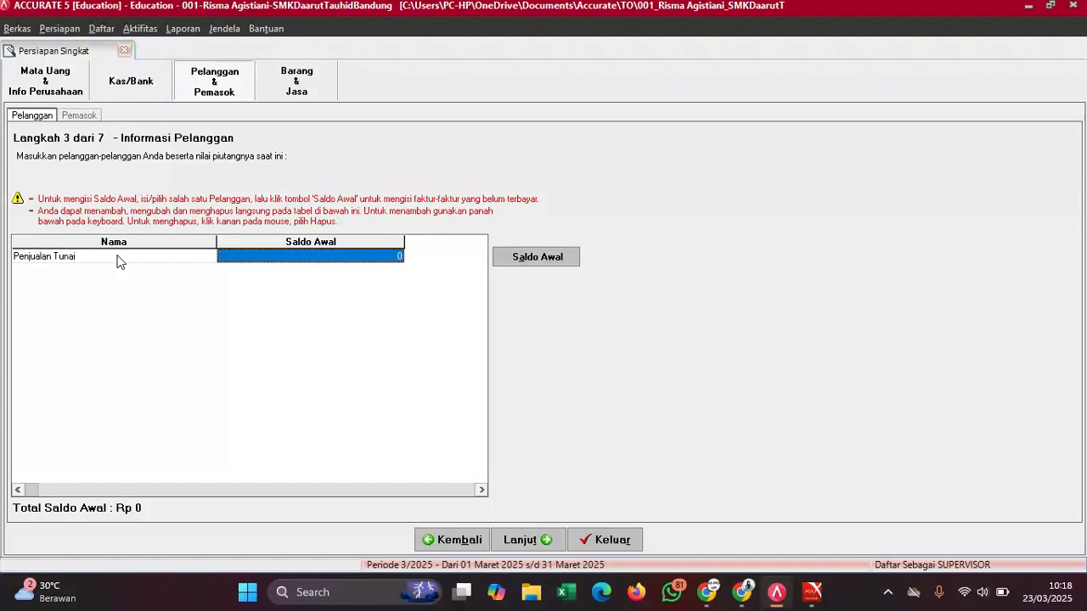
key("Tab")
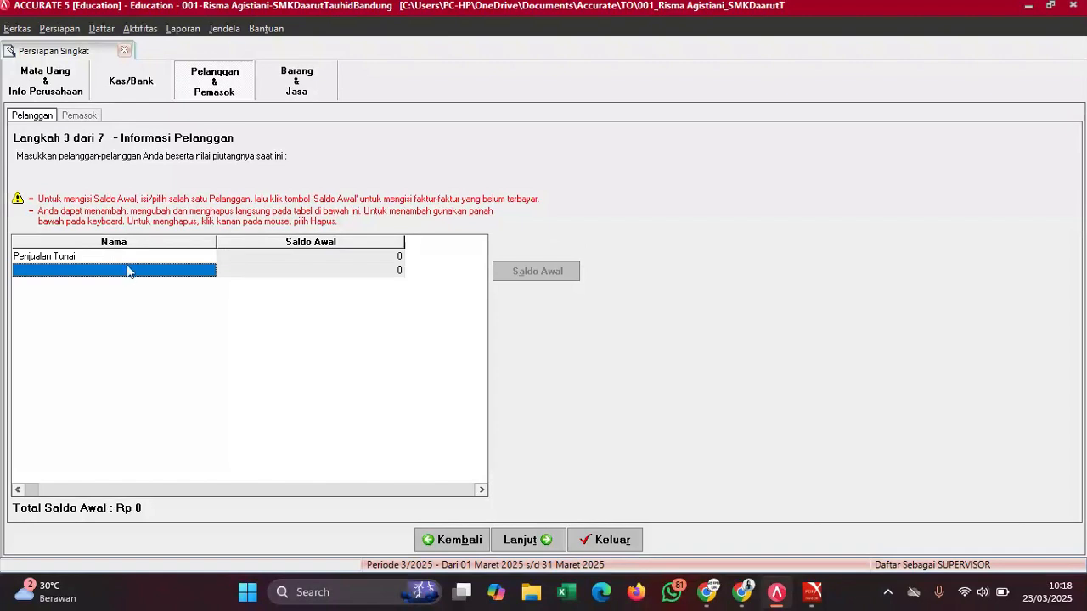
- Enter the participant's name as the second customer, moving to its balance
mouse_move(808, 598)
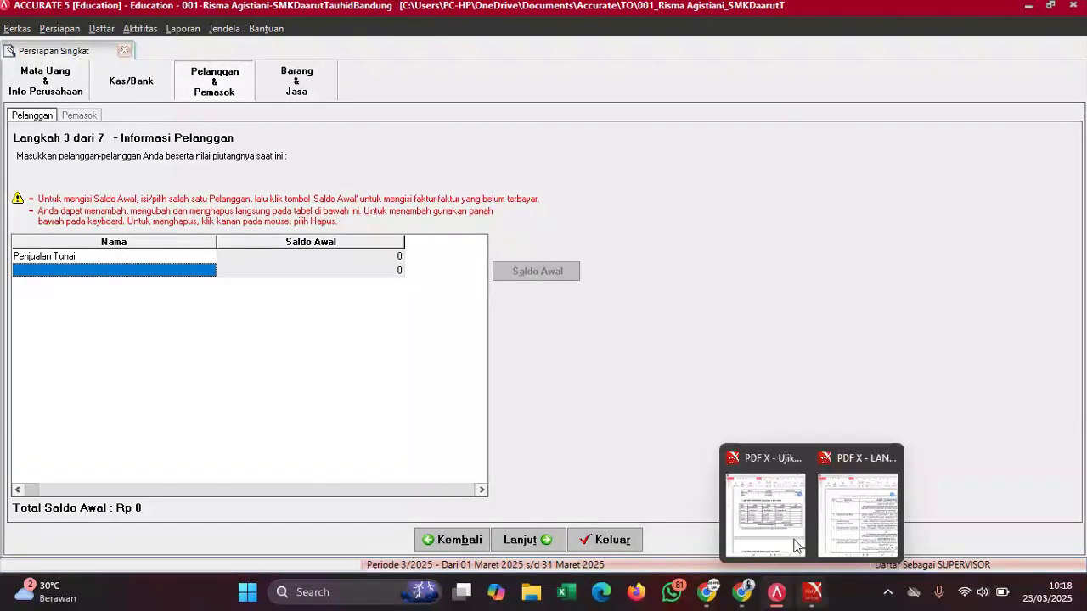
left_click(777, 472)
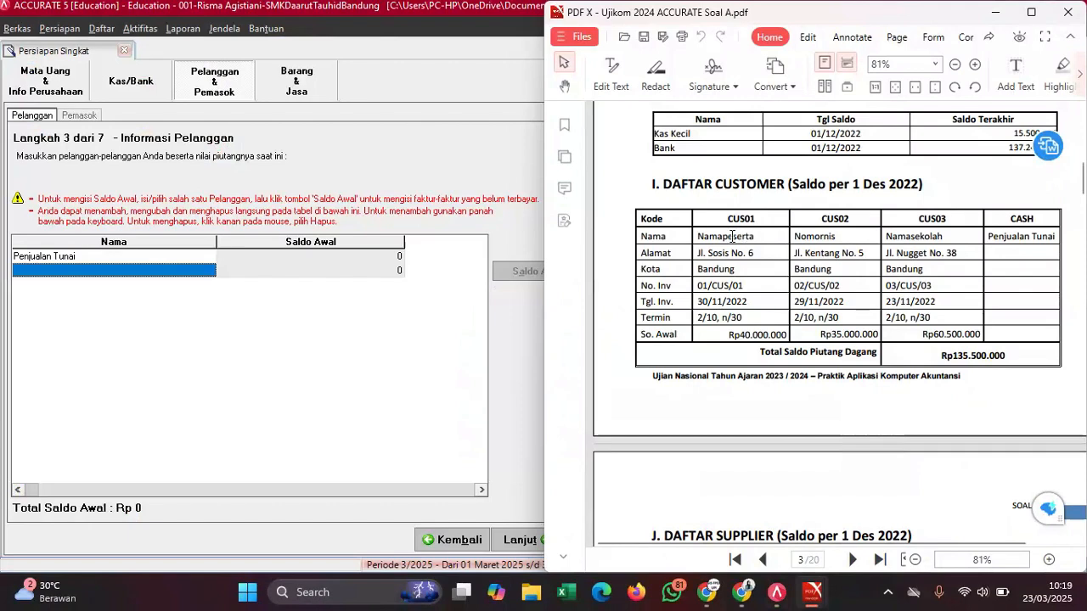
left_click(185, 270)
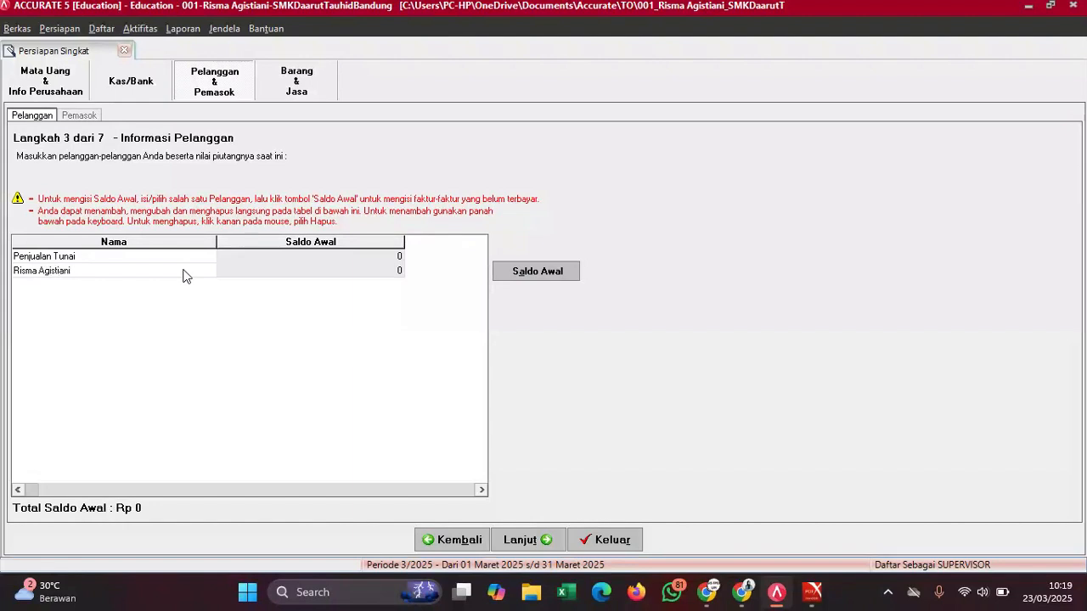
key("Tab")
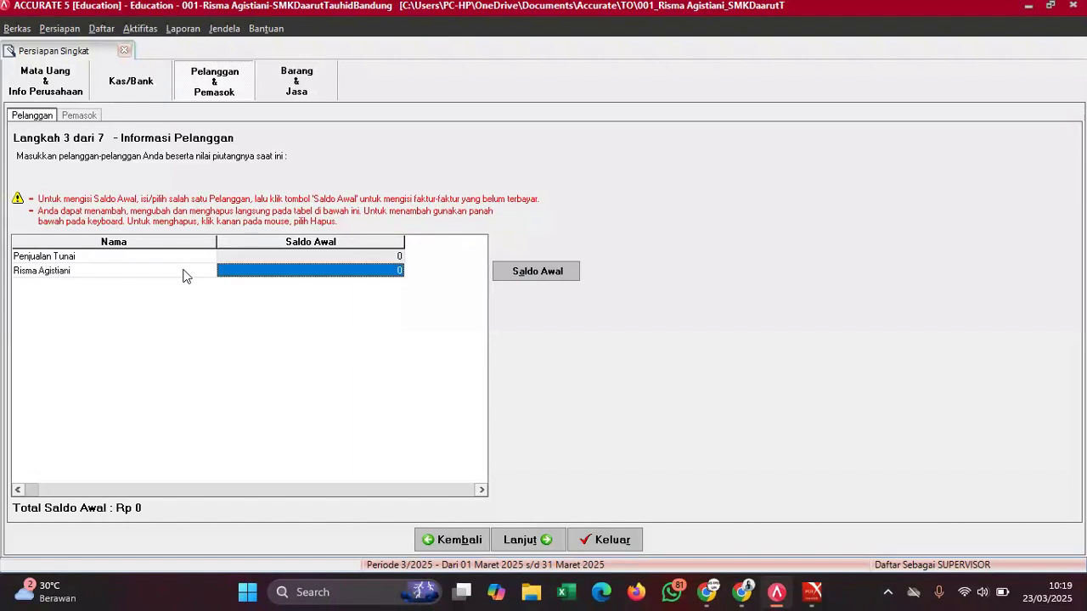
- Open the second customer's opening invoices and enter invoice 01/CUS/01 dated 30/11/2022
left_click(541, 273)
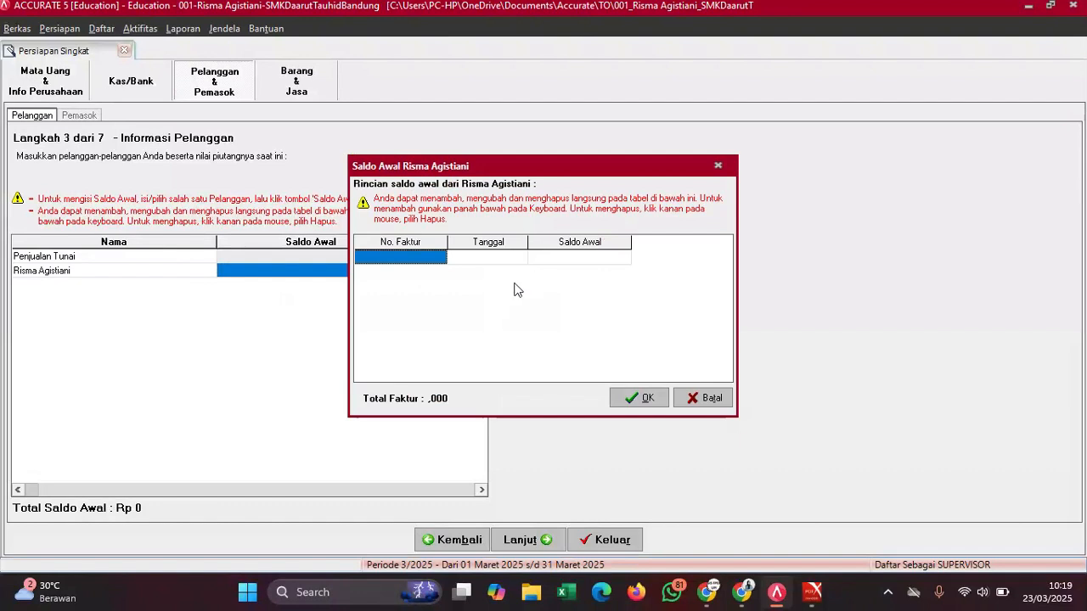
left_click(422, 259)
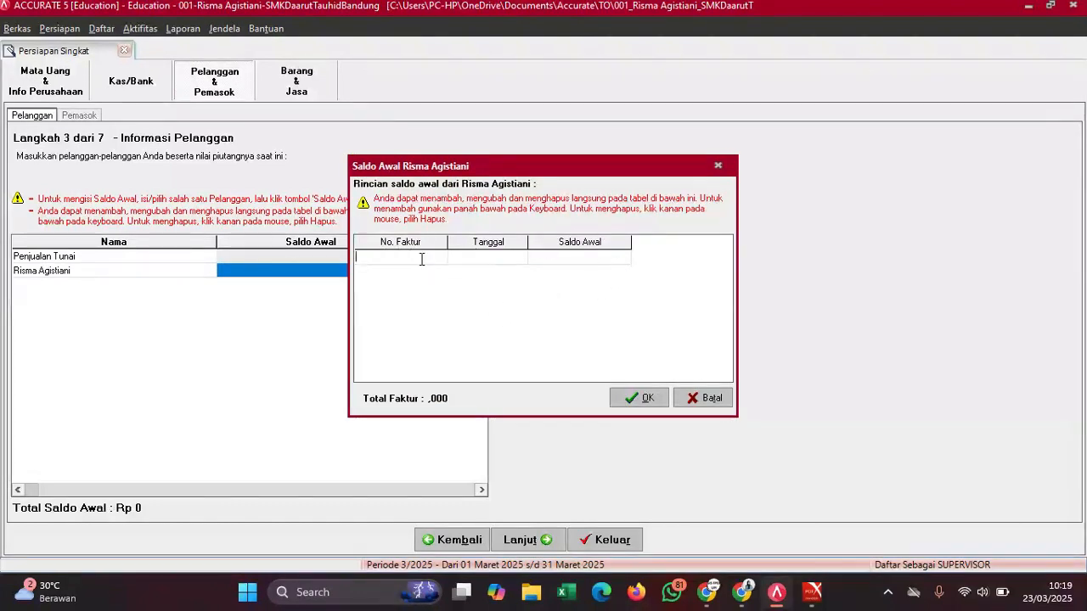
mouse_move(813, 592)
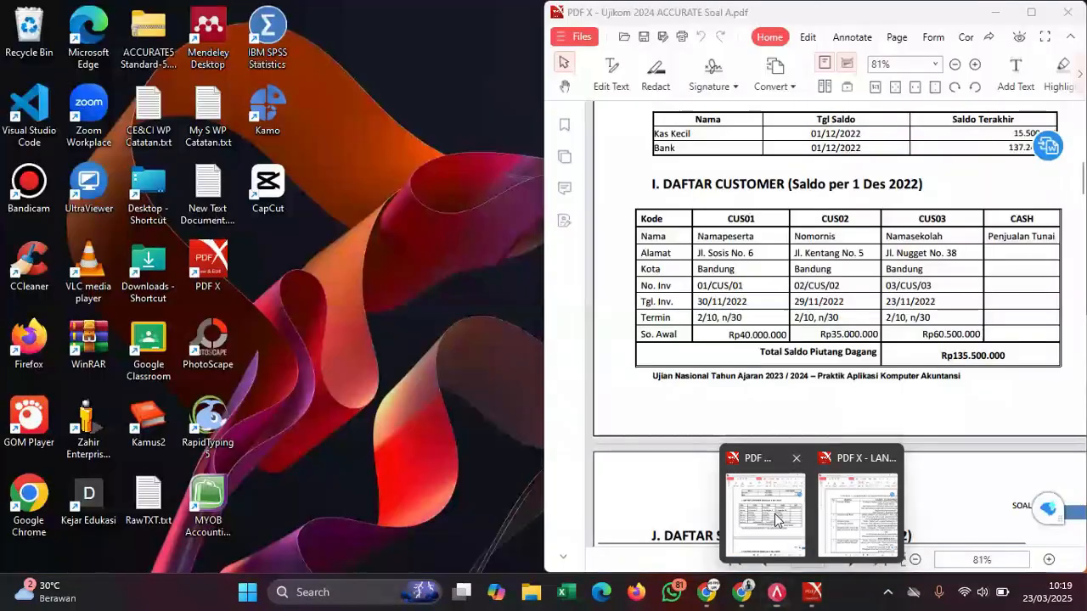
left_click(774, 519)
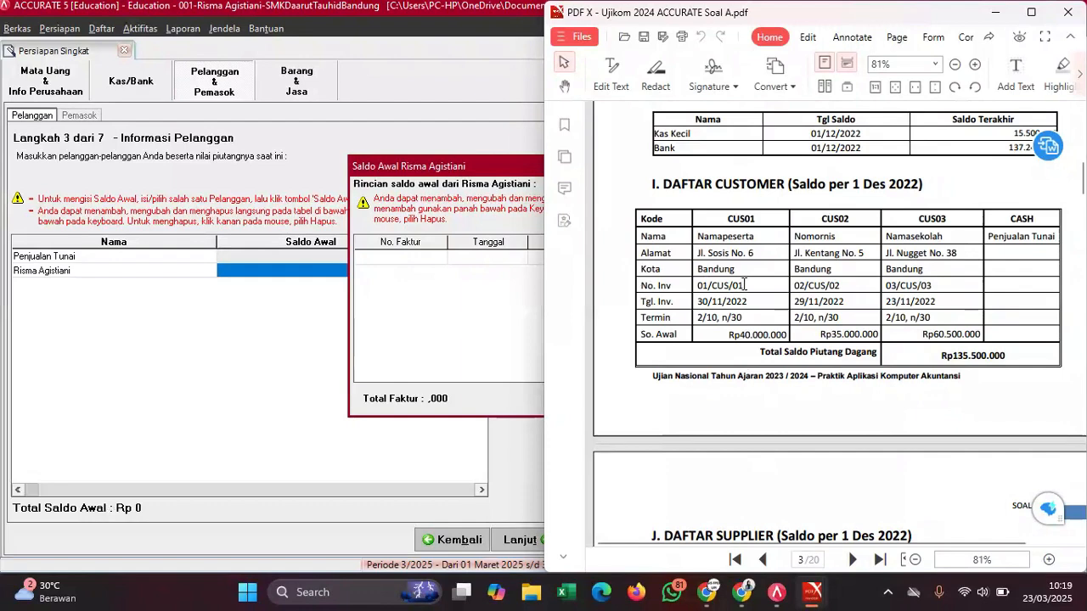
left_click_drag(743, 285, 697, 286)
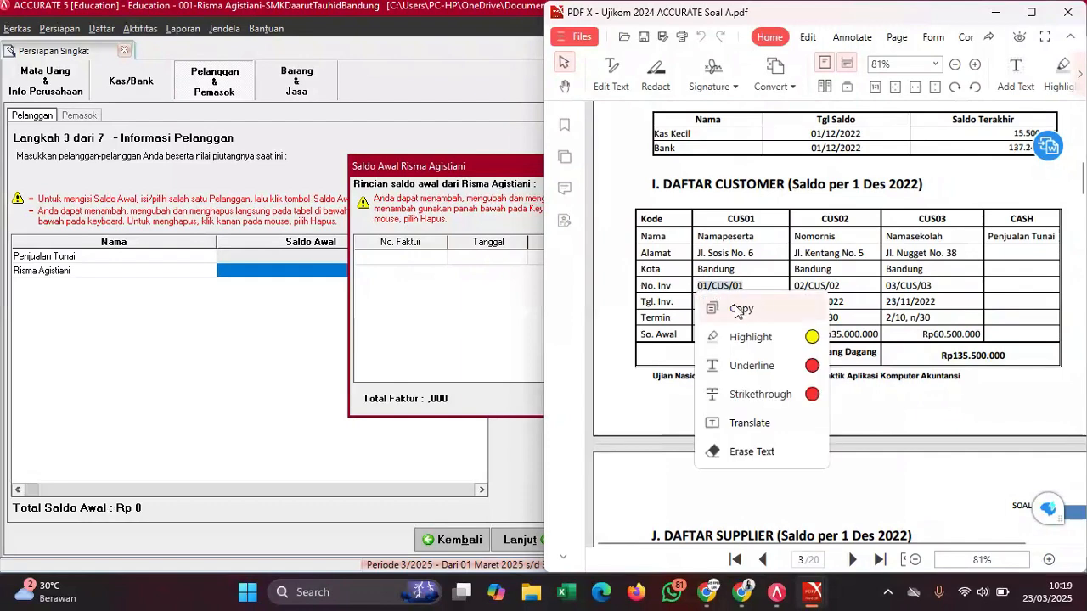
left_click(737, 310)
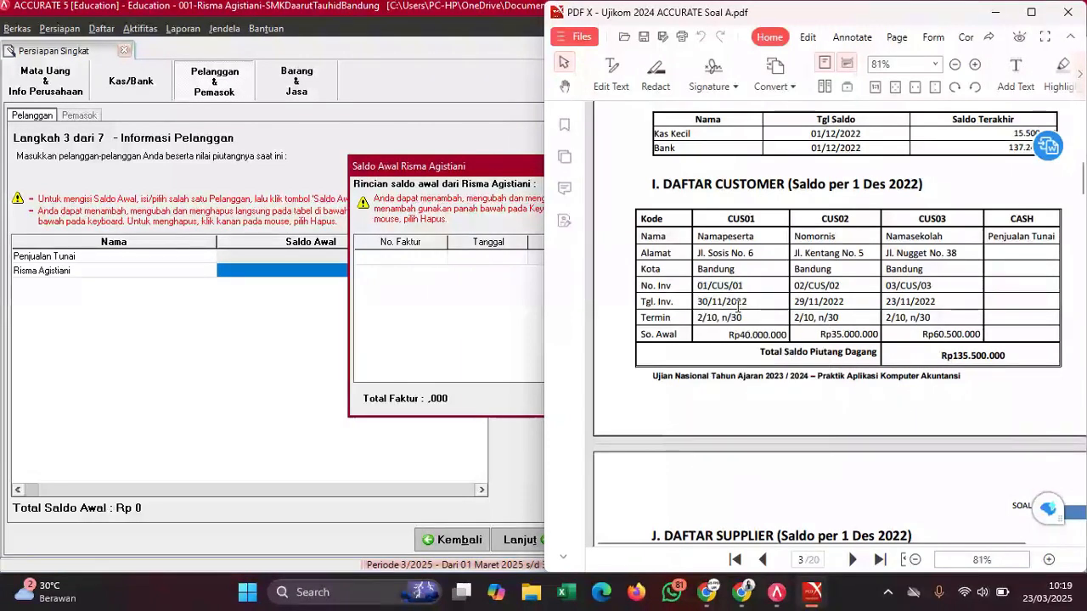
left_click(429, 263)
key("ctrl+v")
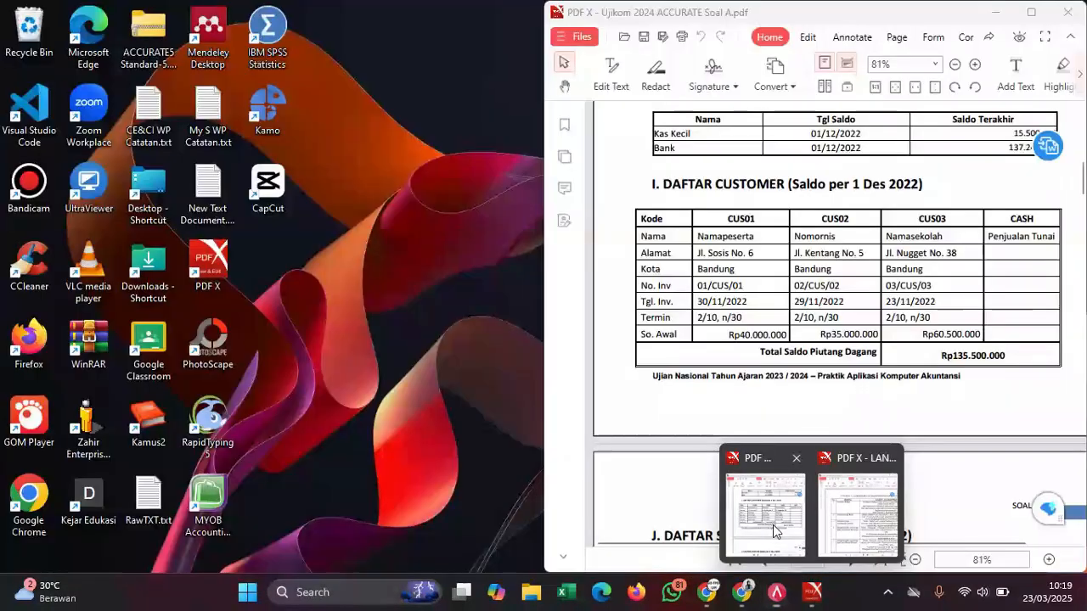
left_click(774, 524)
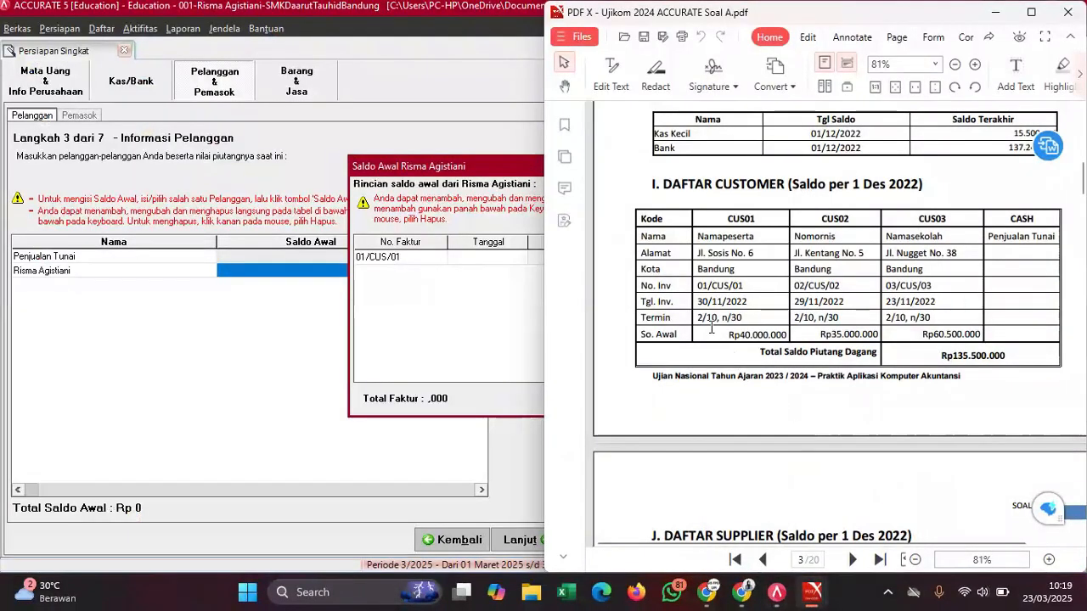
left_click_drag(751, 302, 700, 304)
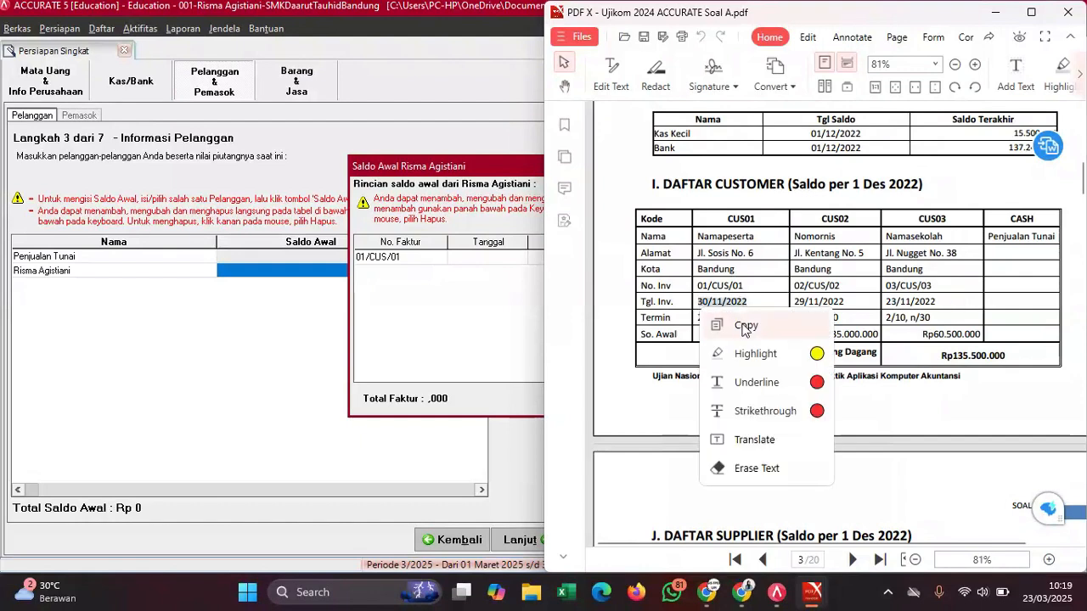
left_click(744, 325)
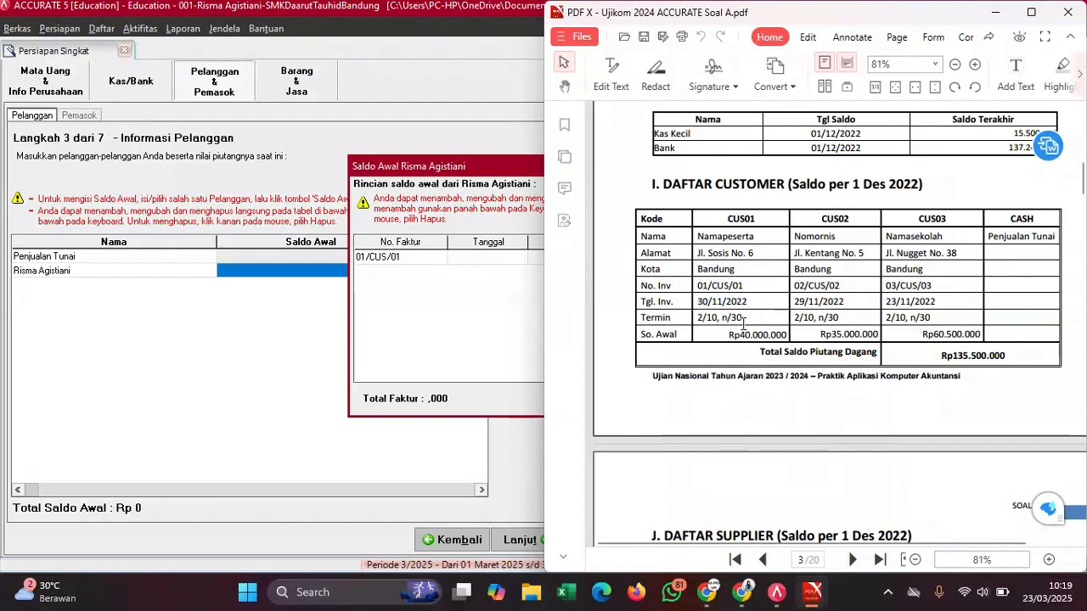
left_click(489, 268)
left_click(488, 265)
key("ctrl+v")
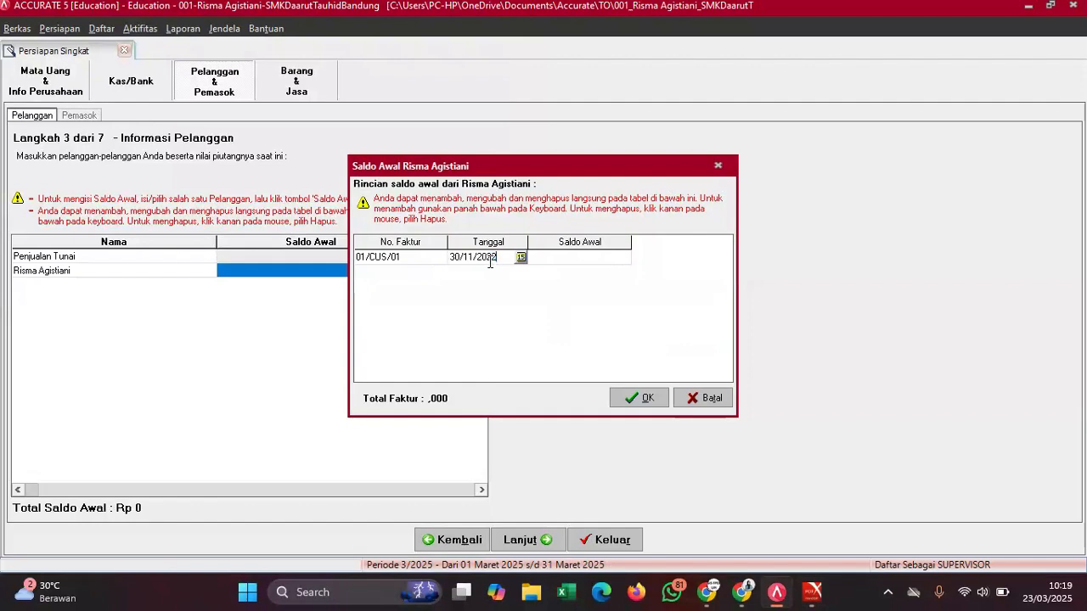
left_click(581, 259)
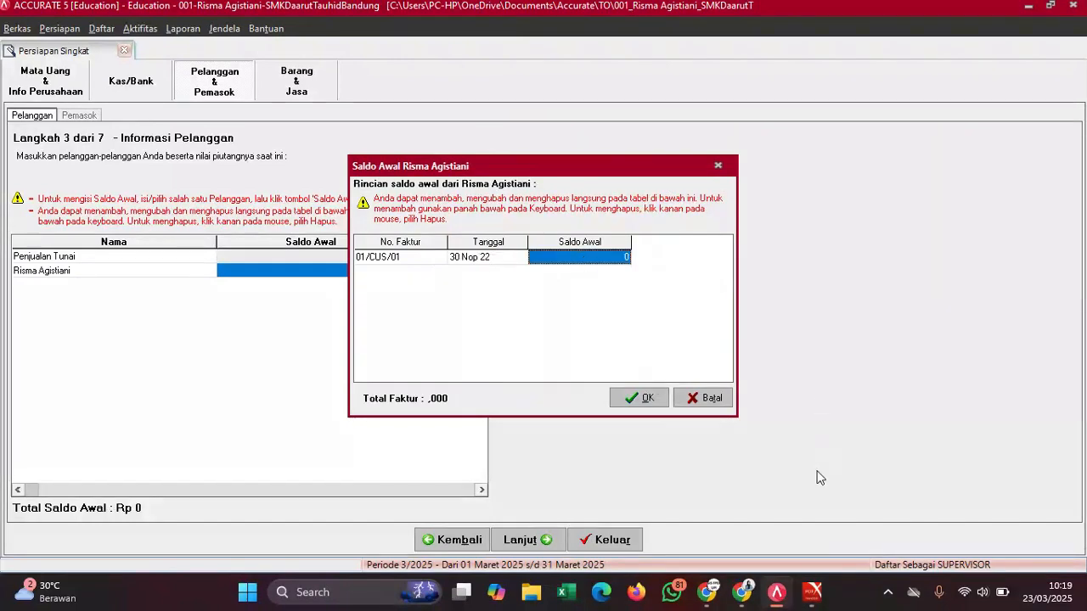
- Give the invoice amount 40.000.000, delete the extra invoice row, and confirm
mouse_move(813, 592)
left_click(745, 505)
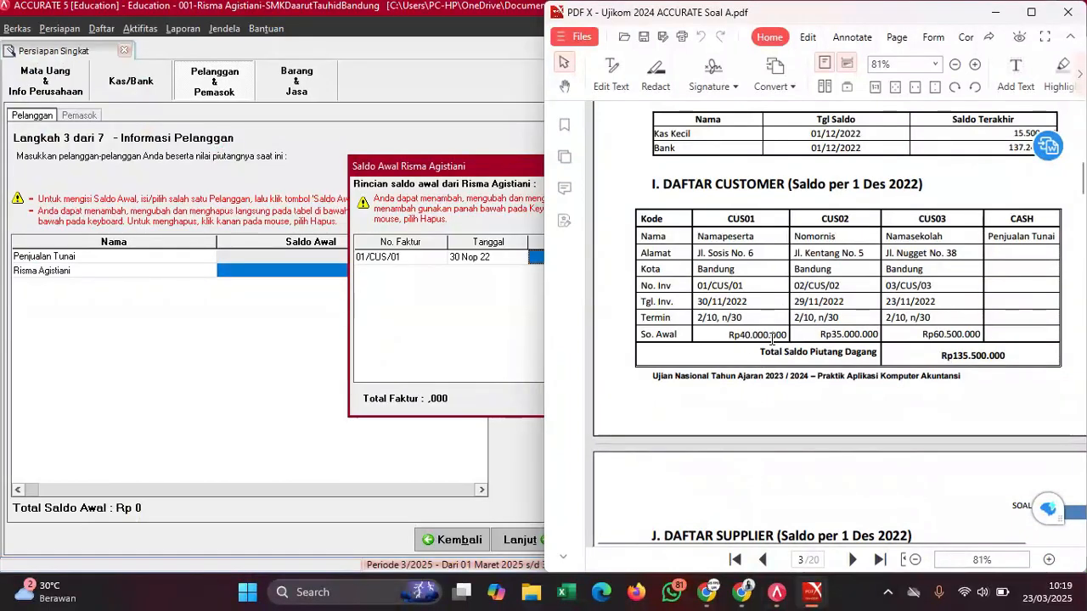
left_click(528, 285)
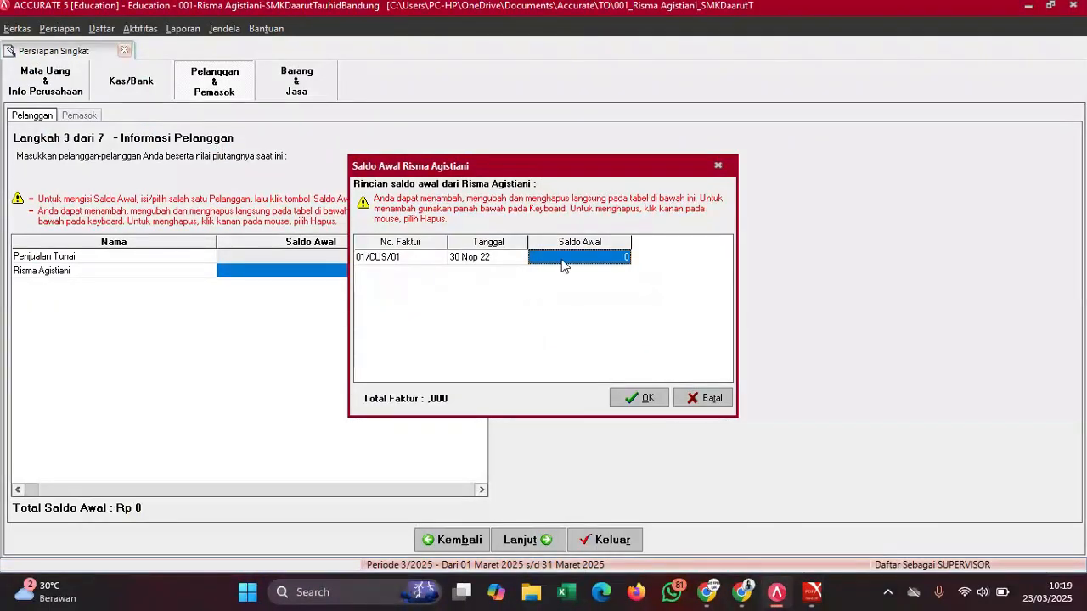
type("40000000")
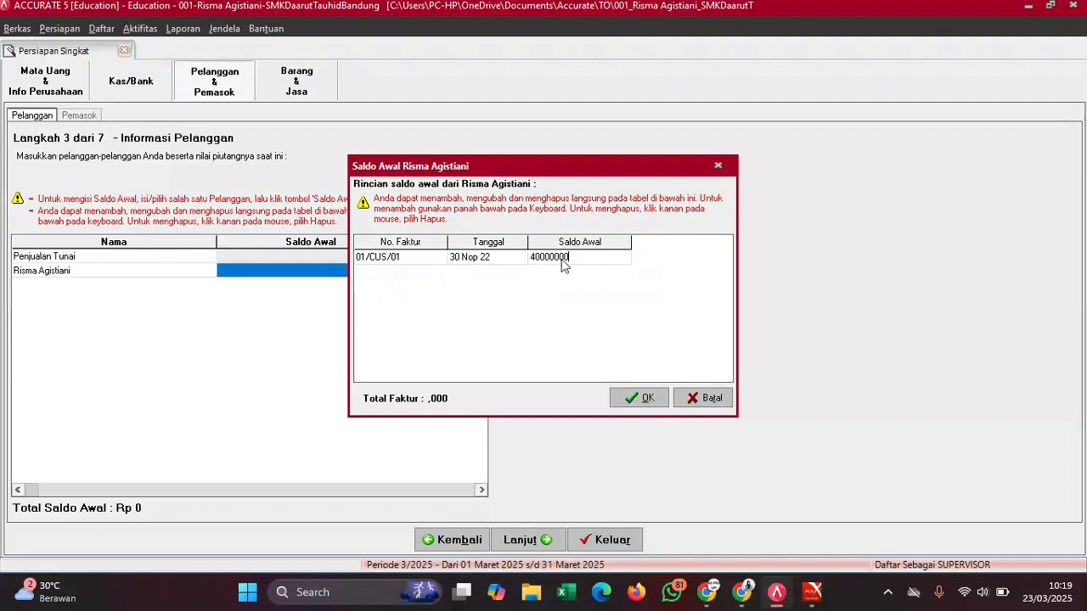
key("Down")
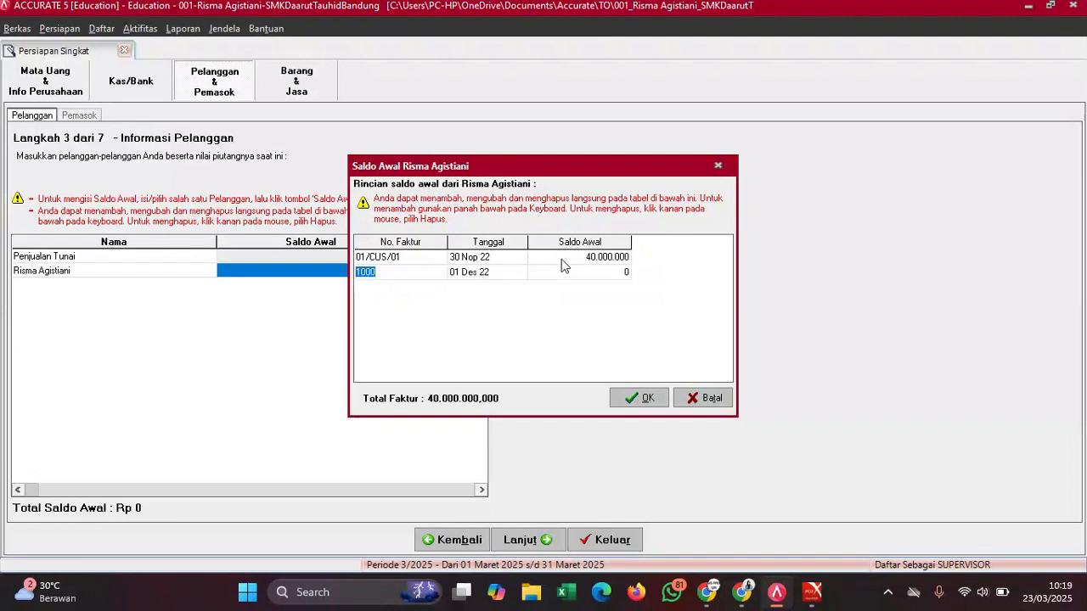
left_click(511, 262)
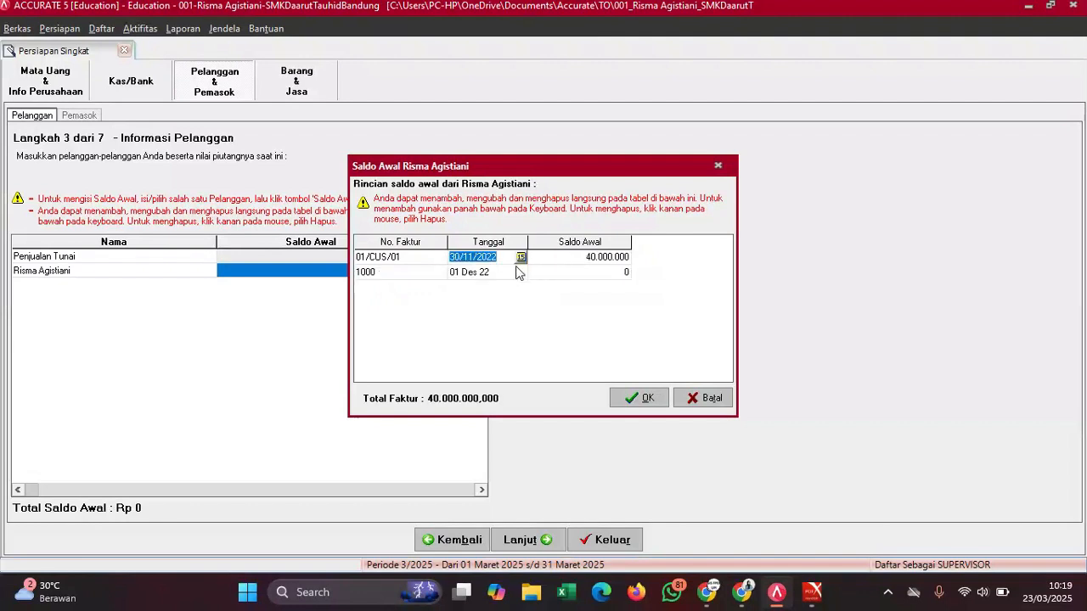
left_click(517, 272)
right_click(518, 272)
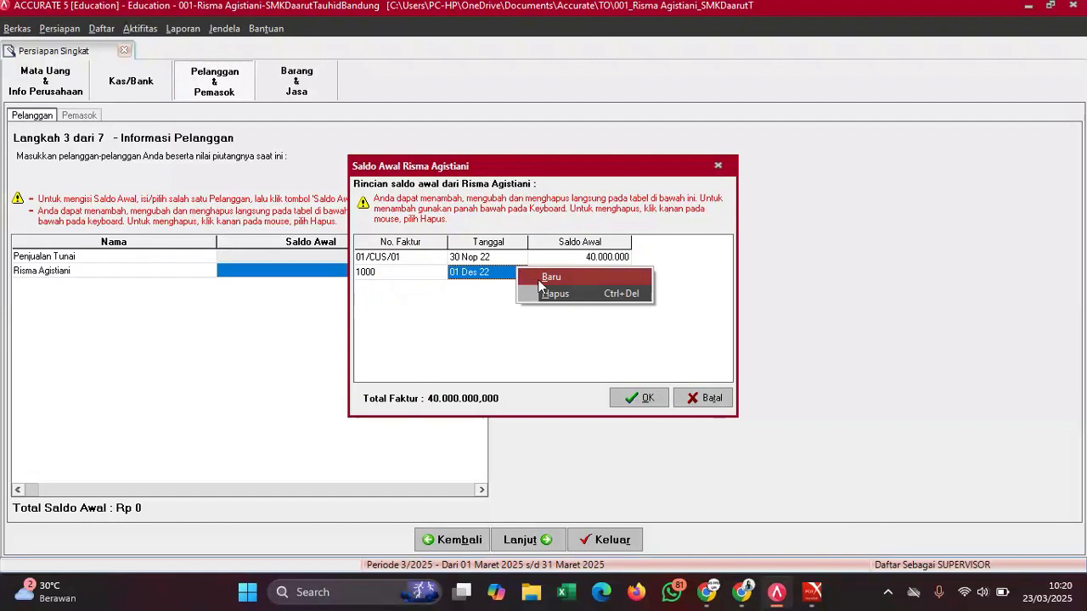
left_click(546, 293)
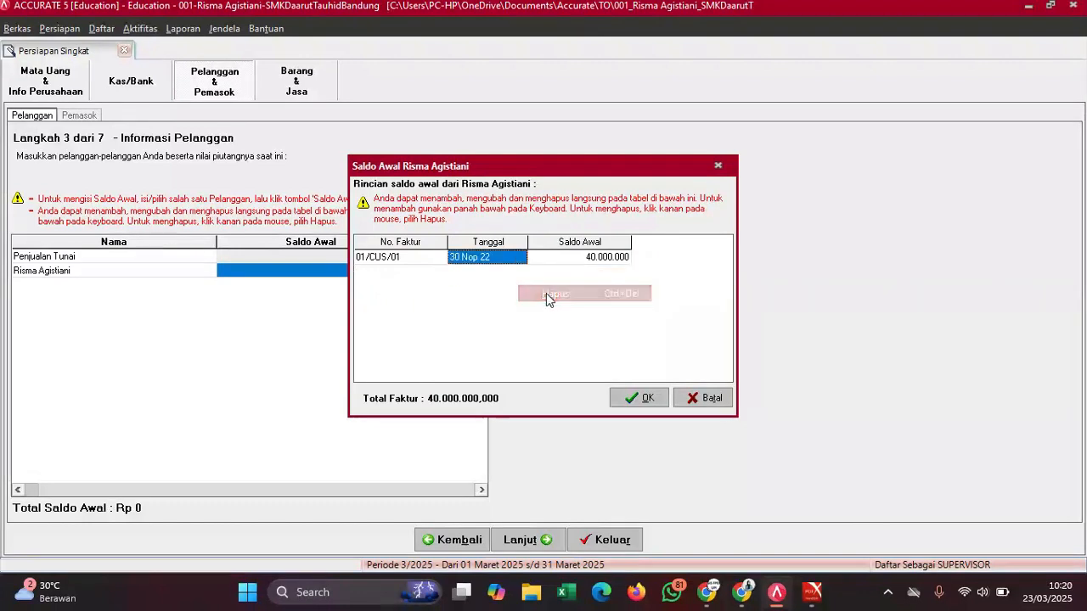
left_click(632, 401)
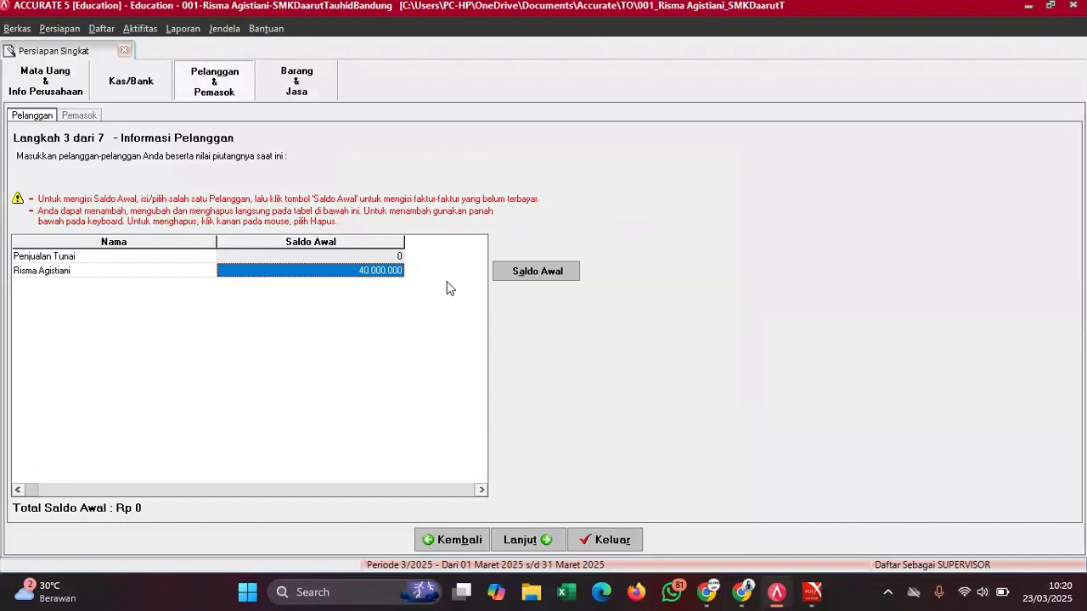
- Add a third customer row named with the student ID number, leaving its opening balance at 0
key("Down")
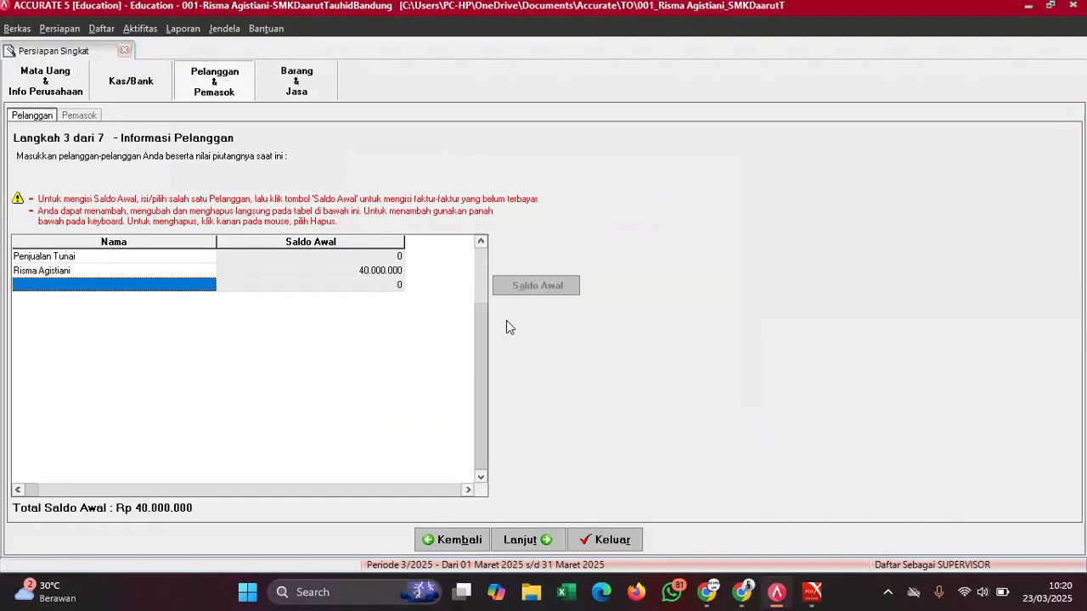
mouse_move(812, 592)
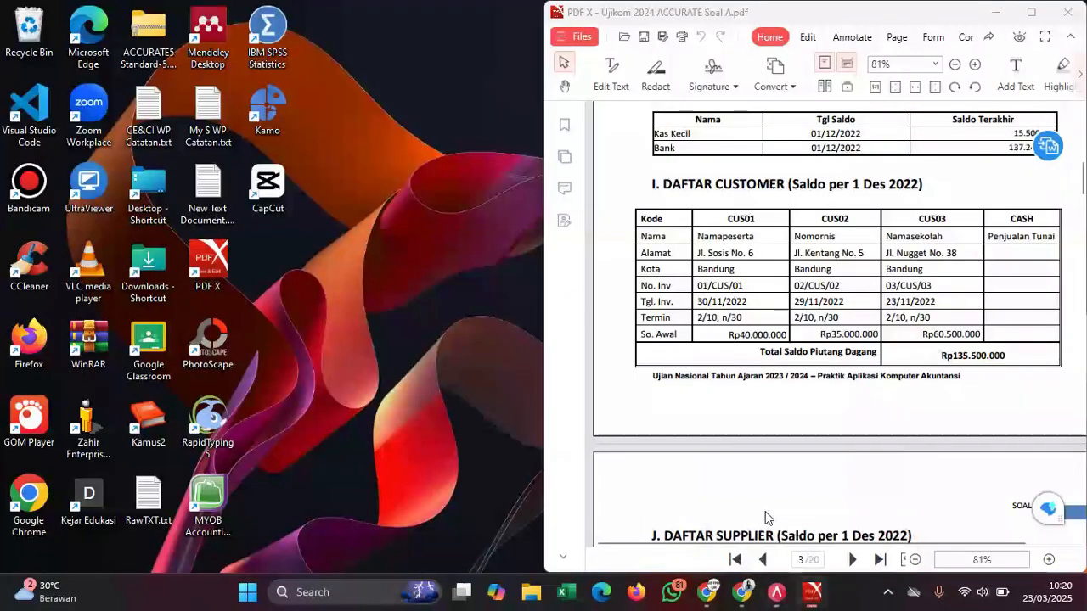
left_click(767, 518)
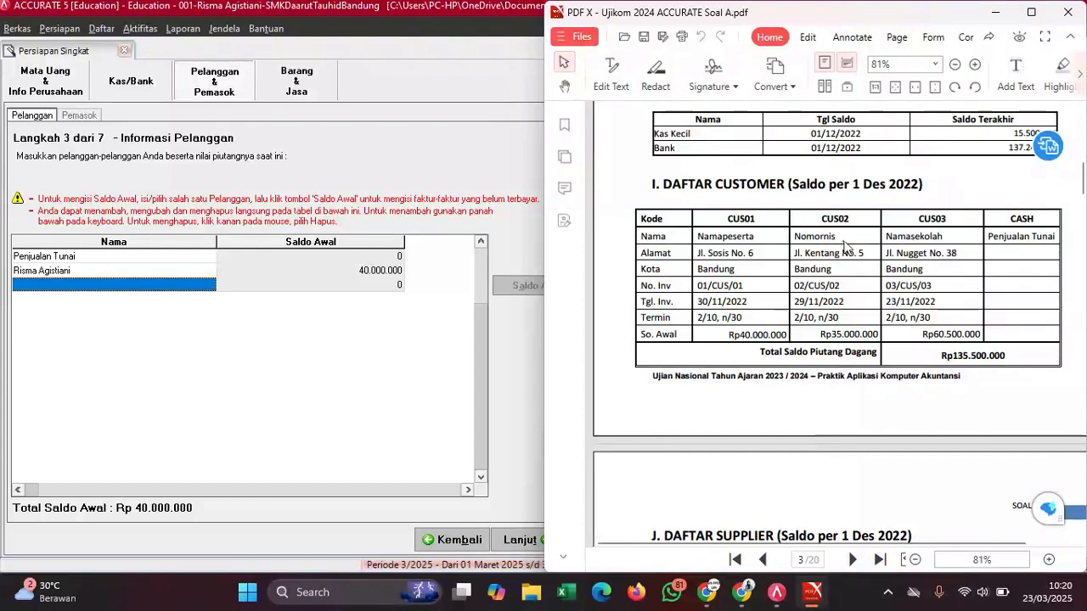
left_click(176, 284)
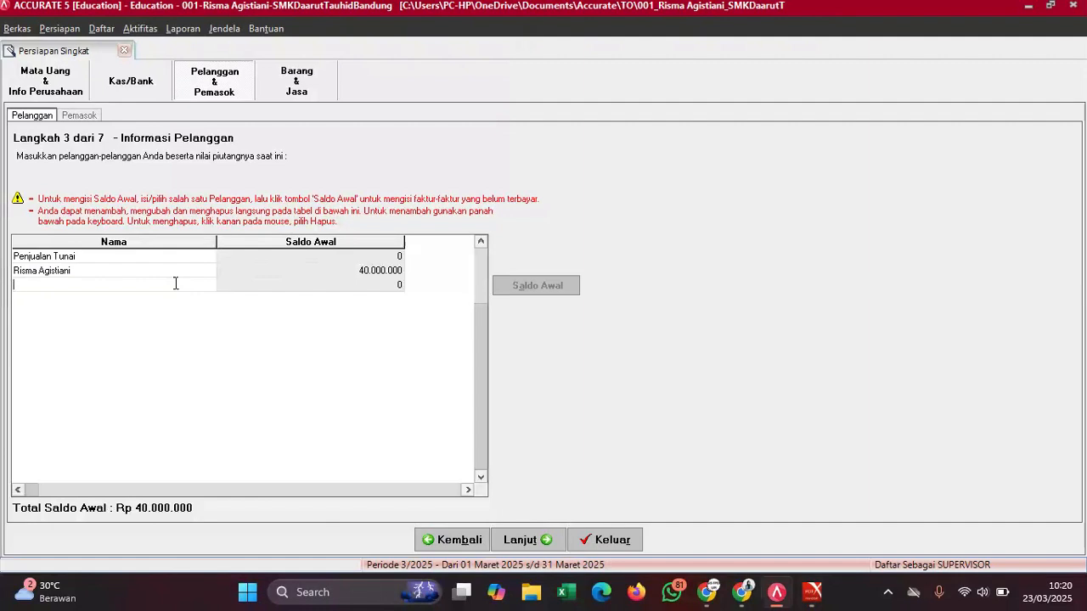
left_click(341, 285)
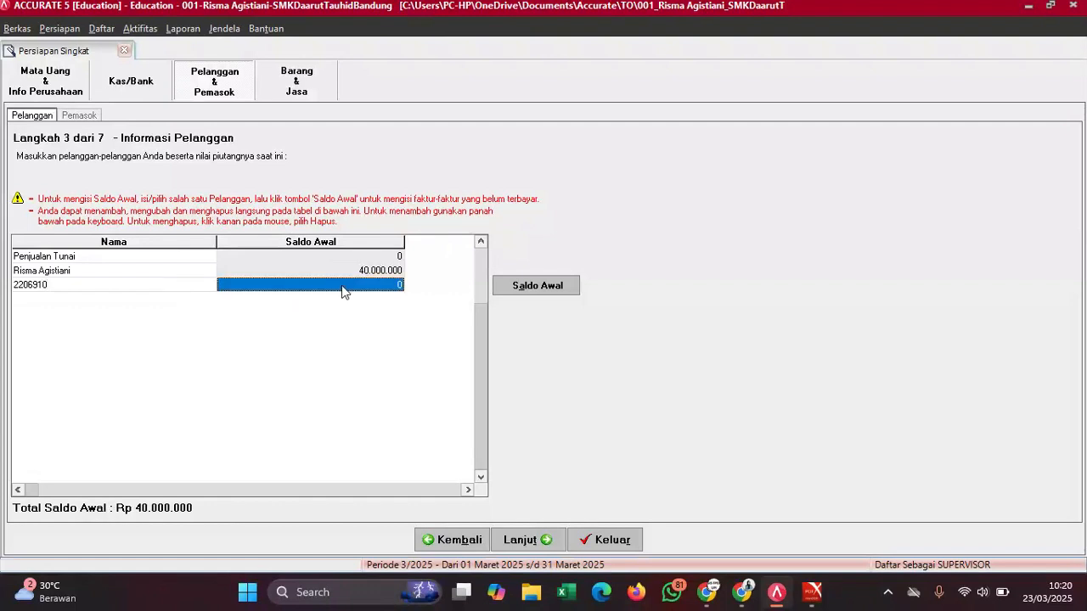
- Enter invoice number 02/CUS/02, copied from the exam PDF, in the third customer's opening balance
left_click(563, 290)
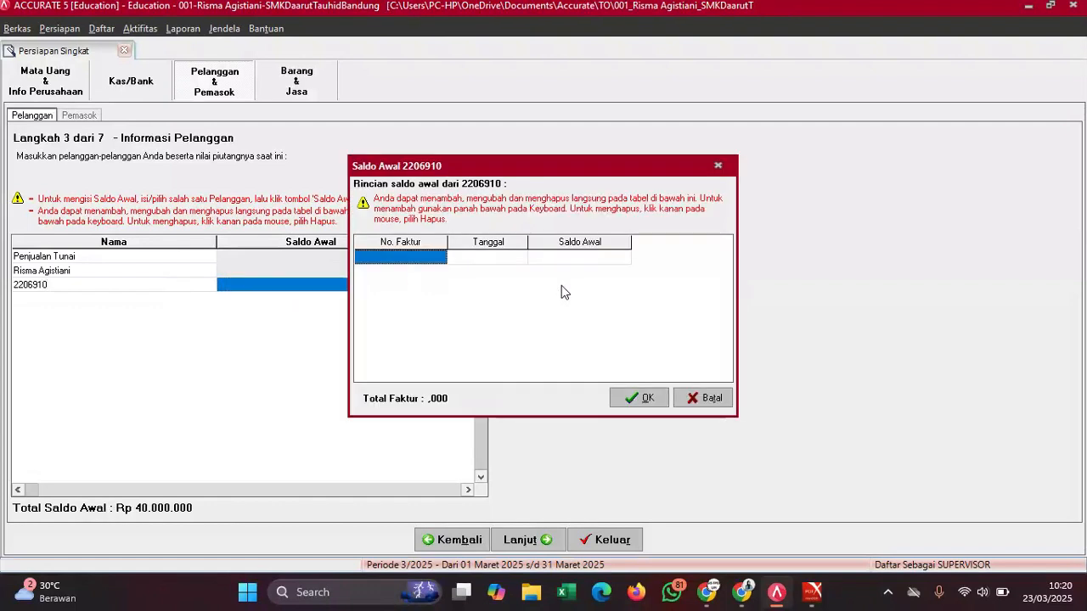
mouse_move(825, 594)
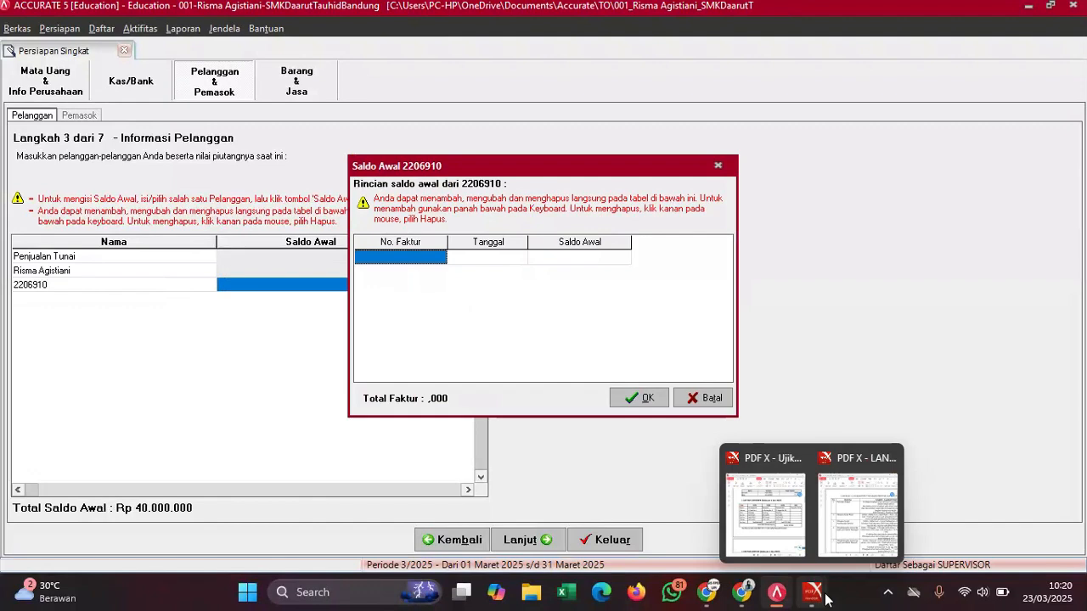
left_click(765, 505)
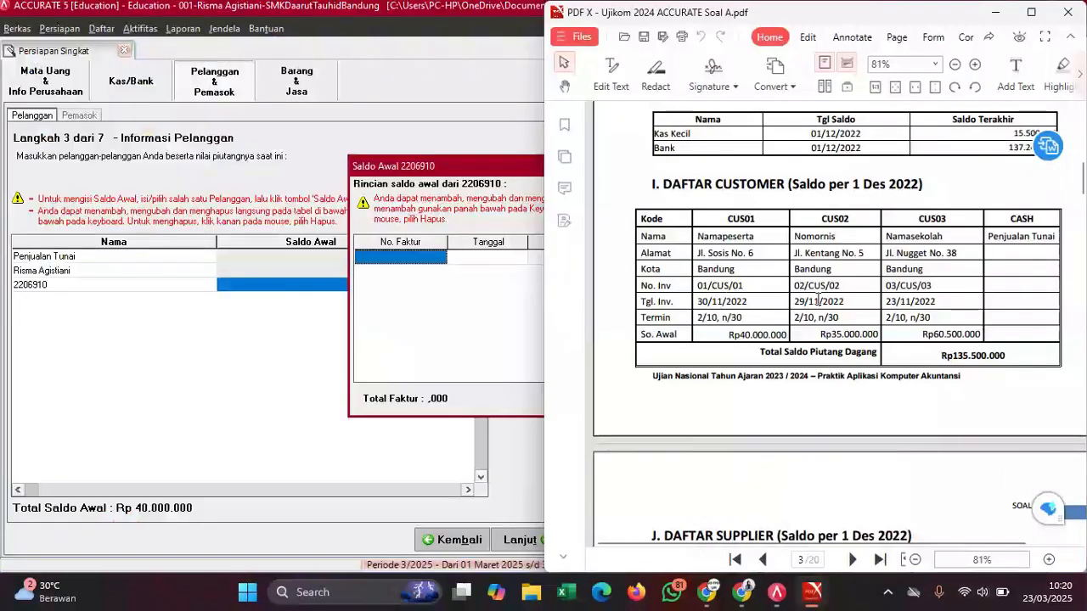
left_click_drag(843, 287, 793, 291)
key("ctrl+c")
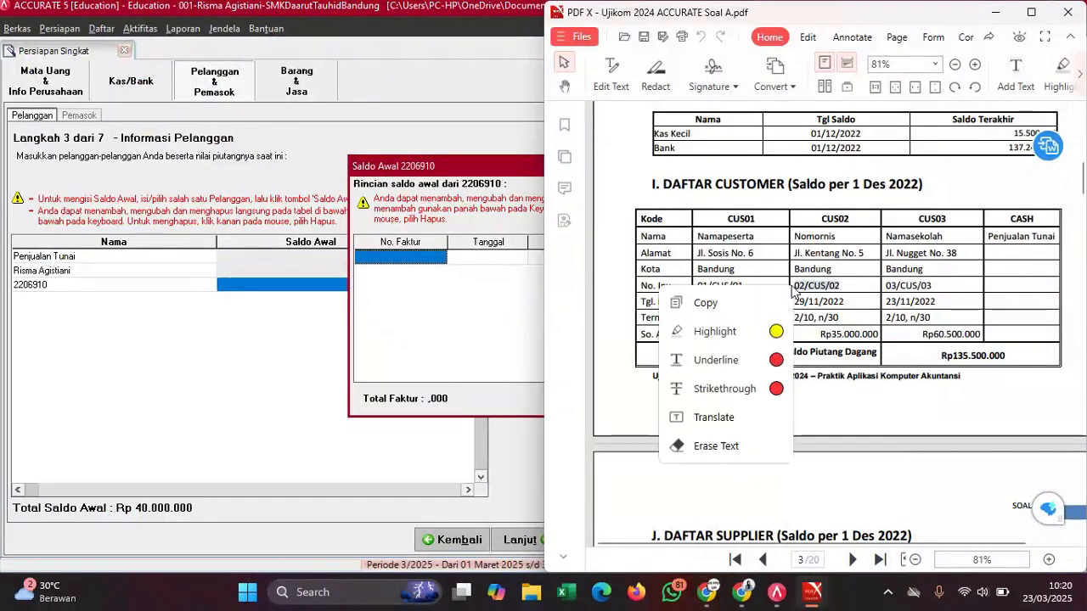
left_click(705, 303)
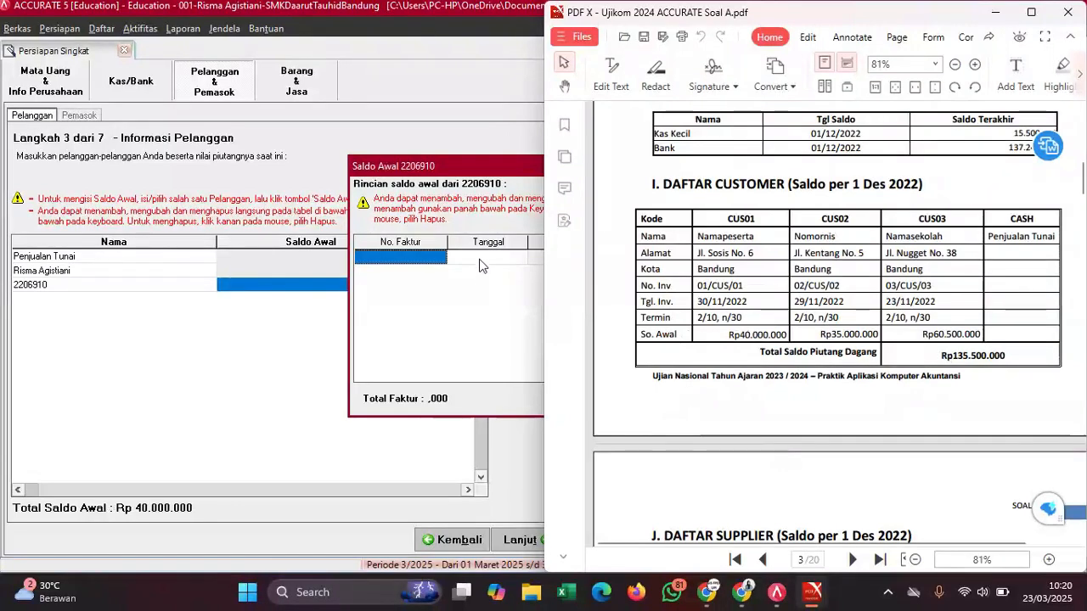
left_click(428, 261)
key("ctrl+v")
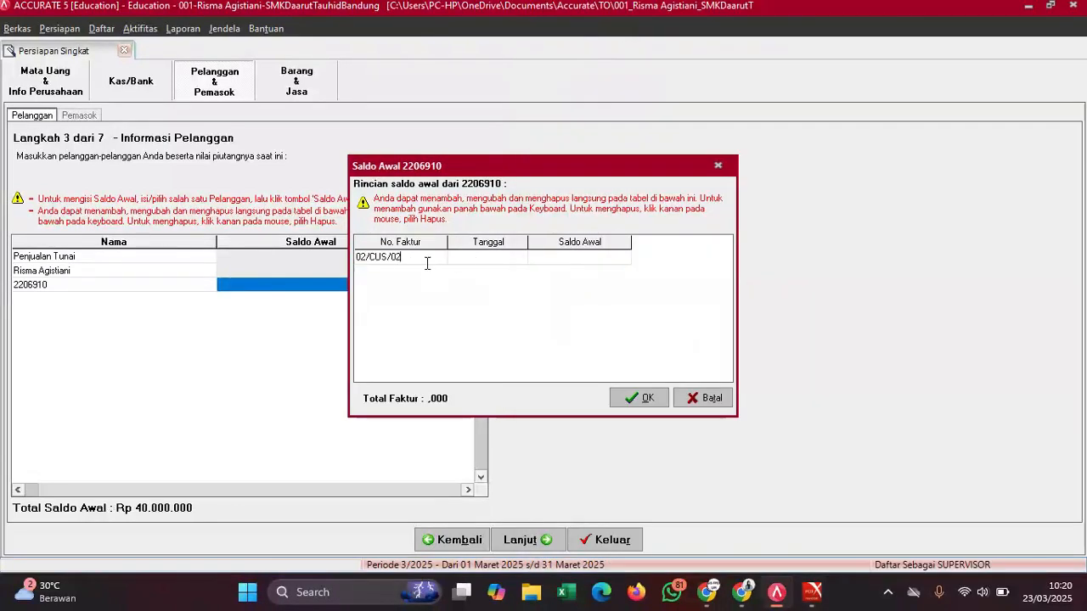
- Set the invoice date to 29/11/2022, copied from the PDF
left_click(489, 261)
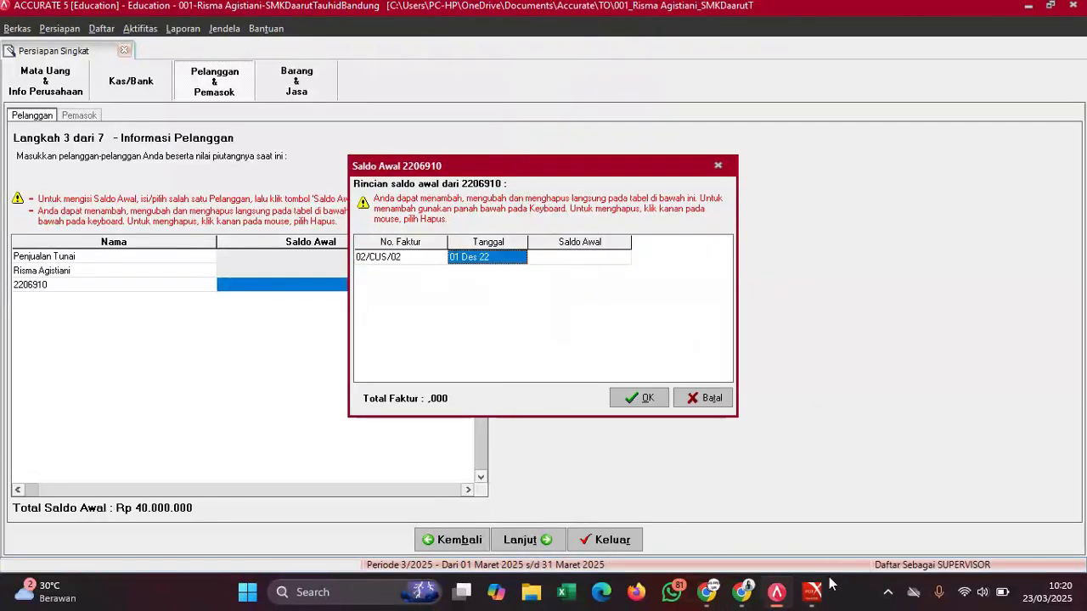
mouse_move(814, 590)
left_click(764, 525)
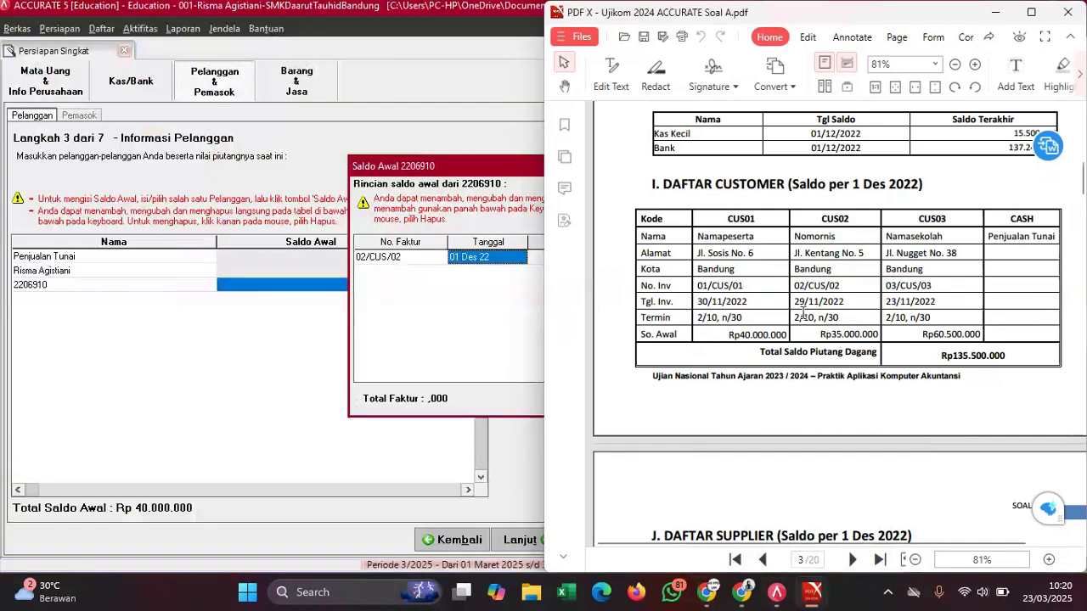
left_click_drag(795, 304, 845, 304)
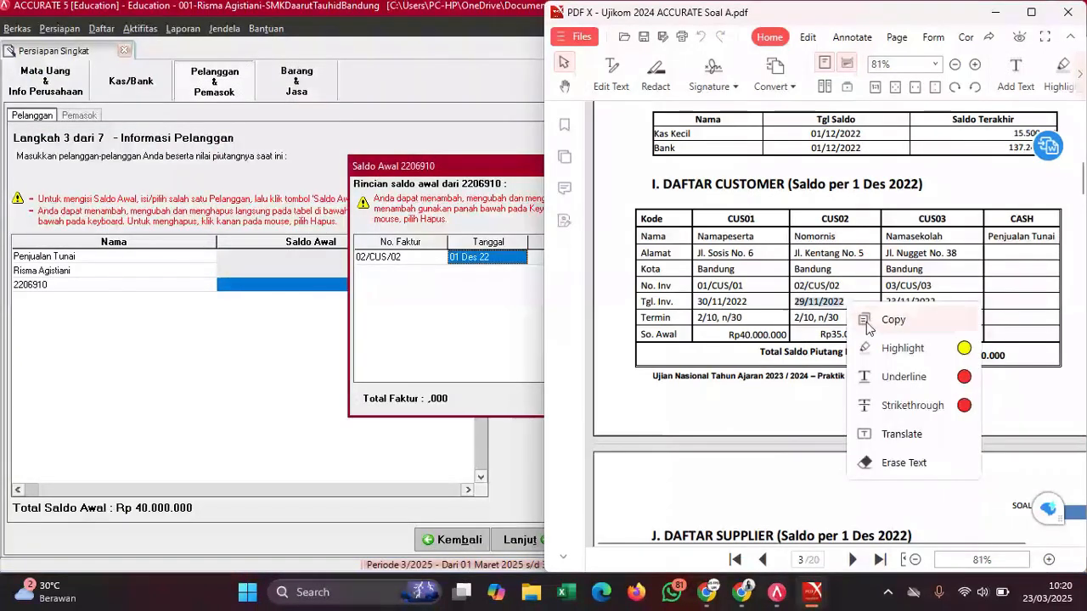
left_click(866, 320)
left_click(492, 256)
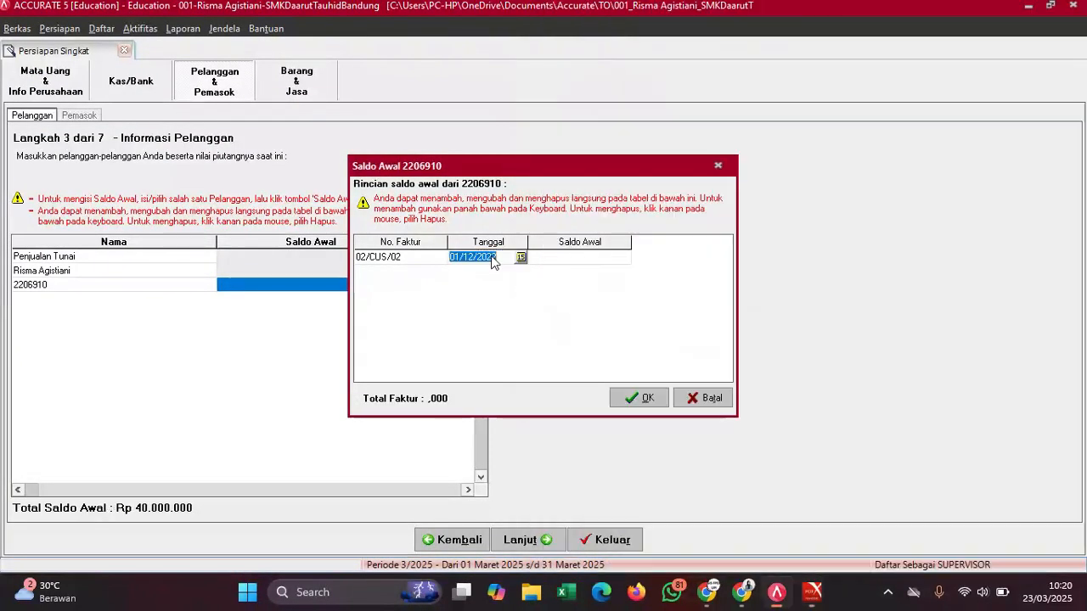
key("ctrl+v")
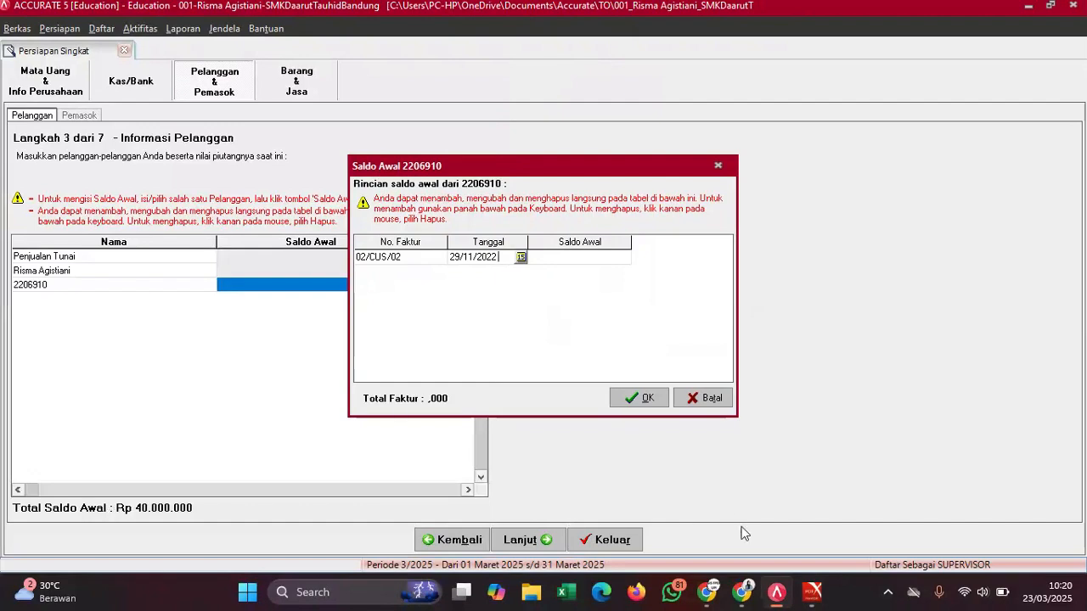
- Enter the invoice amount 35.000.000 and confirm the invoice details
mouse_move(817, 598)
left_click(764, 510)
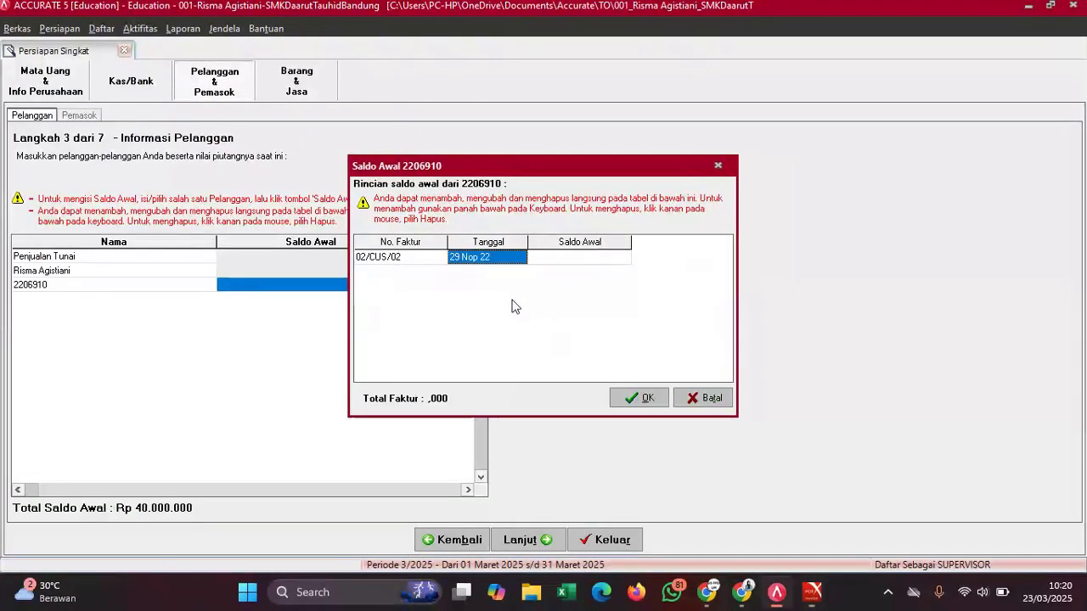
left_click(515, 306)
left_click(573, 261)
type("35000000")
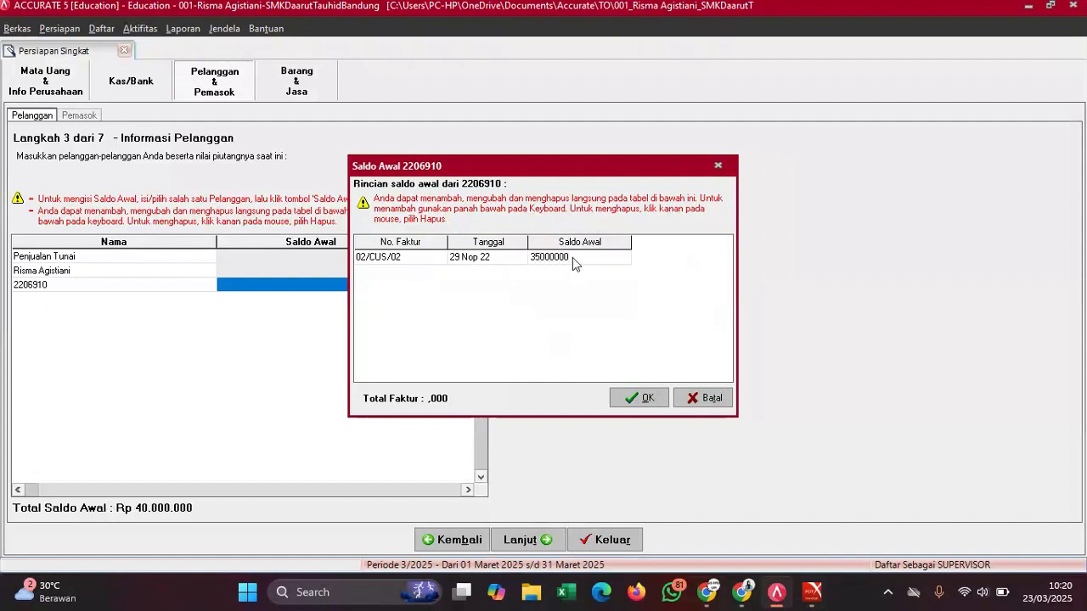
key("Down")
left_click(509, 259)
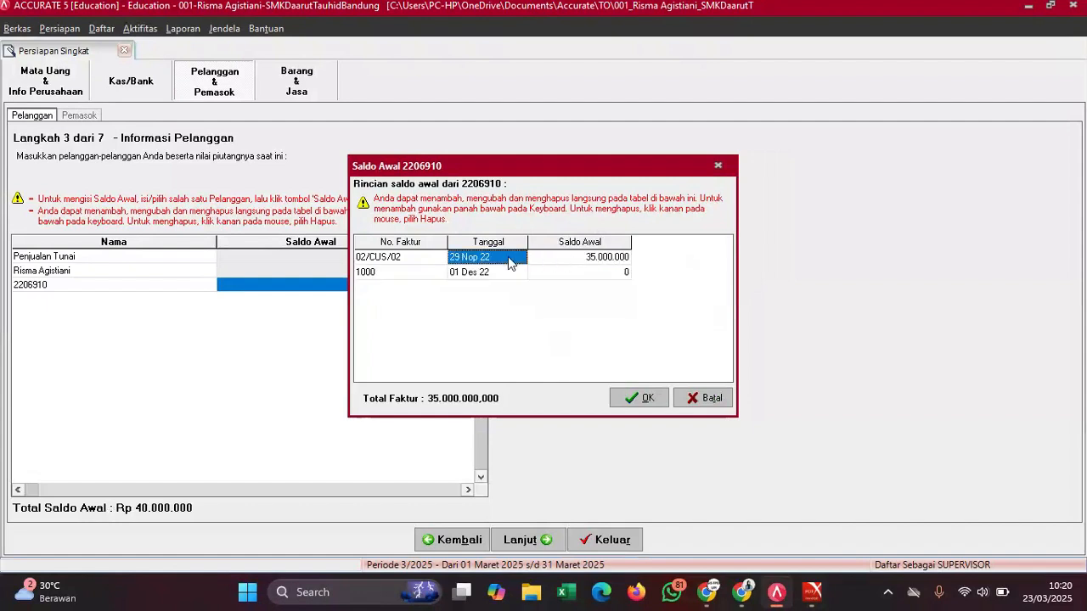
left_click(644, 399)
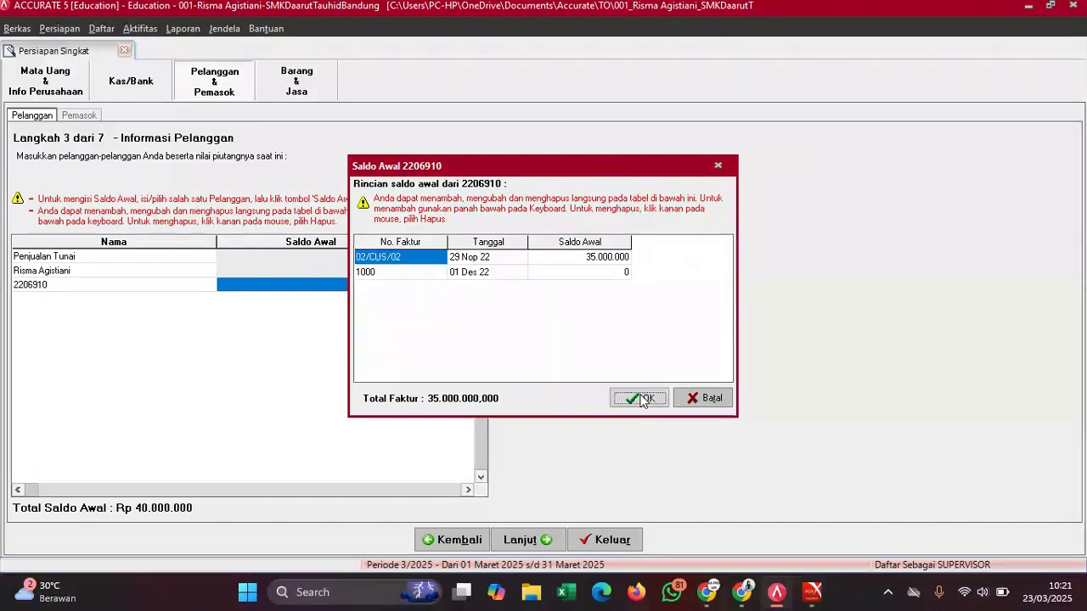
- Delete the unwanted extra invoice row 1000 and confirm the corrected details
left_click(546, 285)
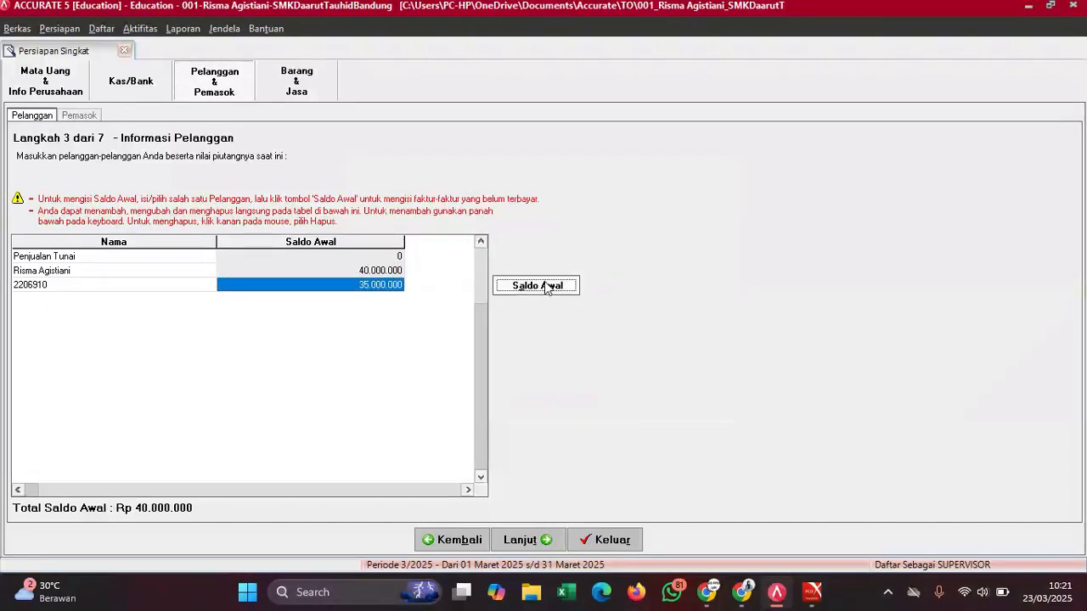
left_click(419, 276)
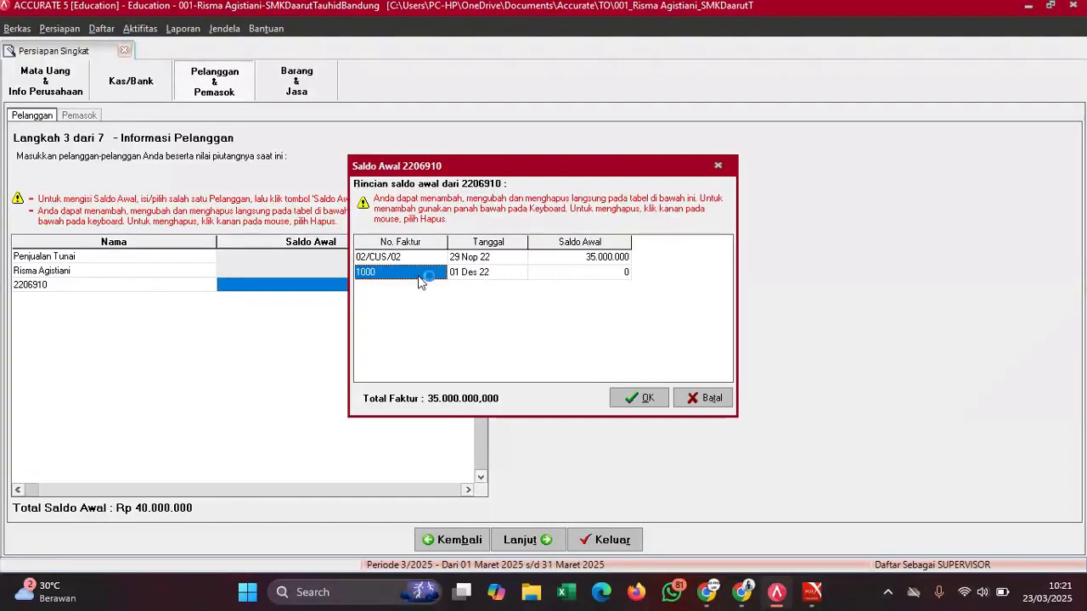
right_click(419, 281)
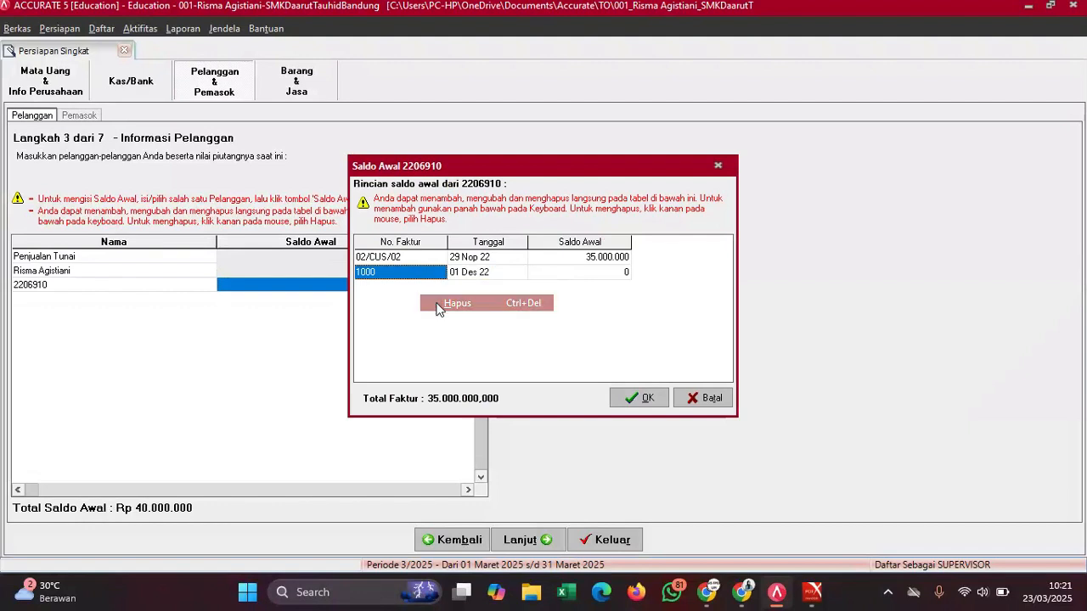
left_click(438, 304)
left_click(632, 391)
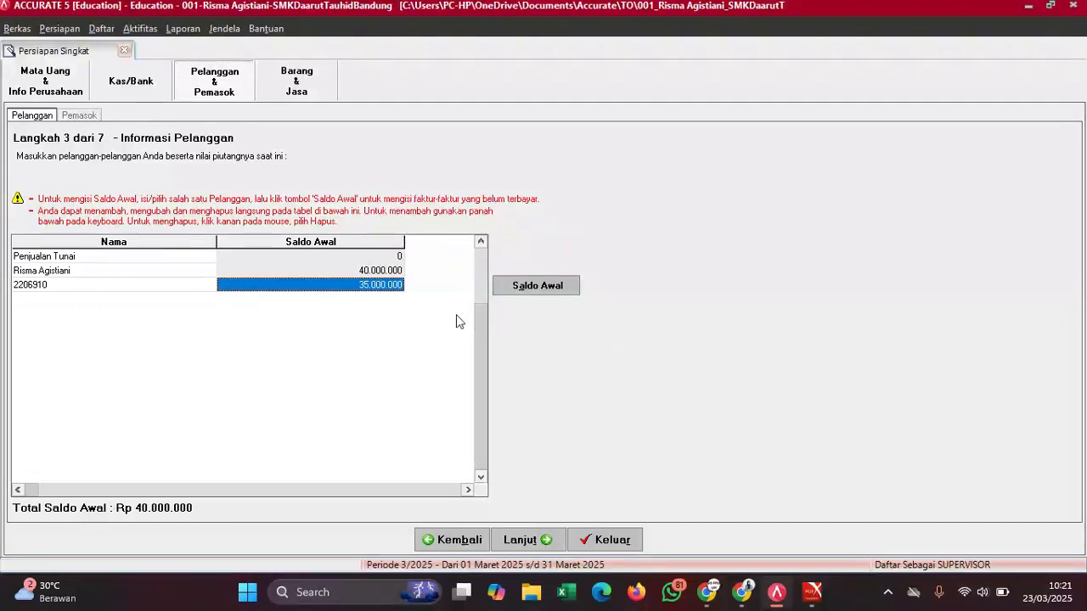
- Add a fourth customer named SMK Daarut Tahuid Bandung and open its opening-balance details
key("Down")
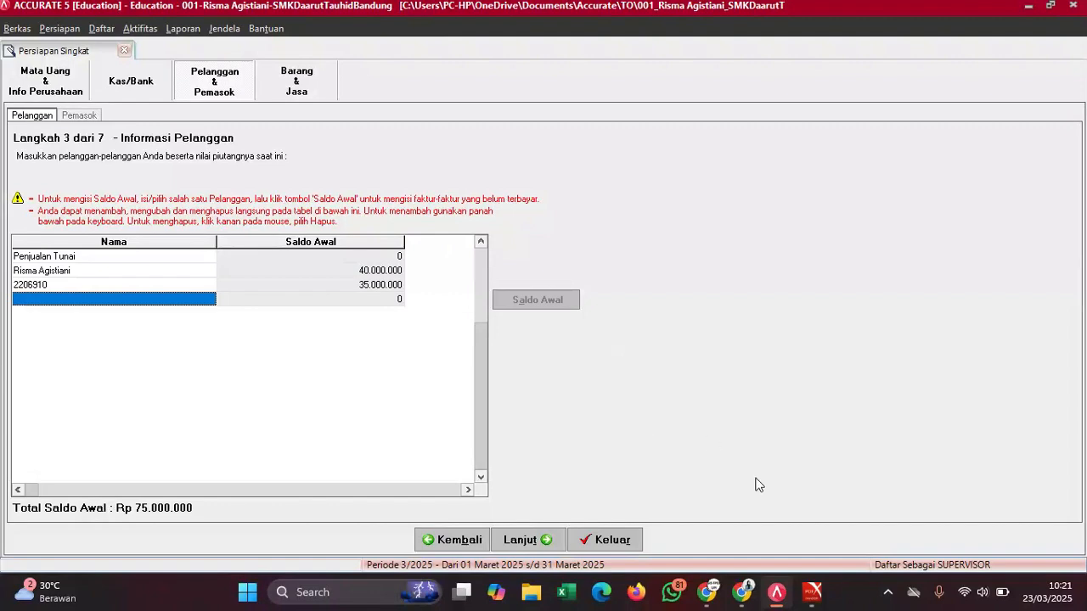
mouse_move(811, 590)
left_click(770, 521)
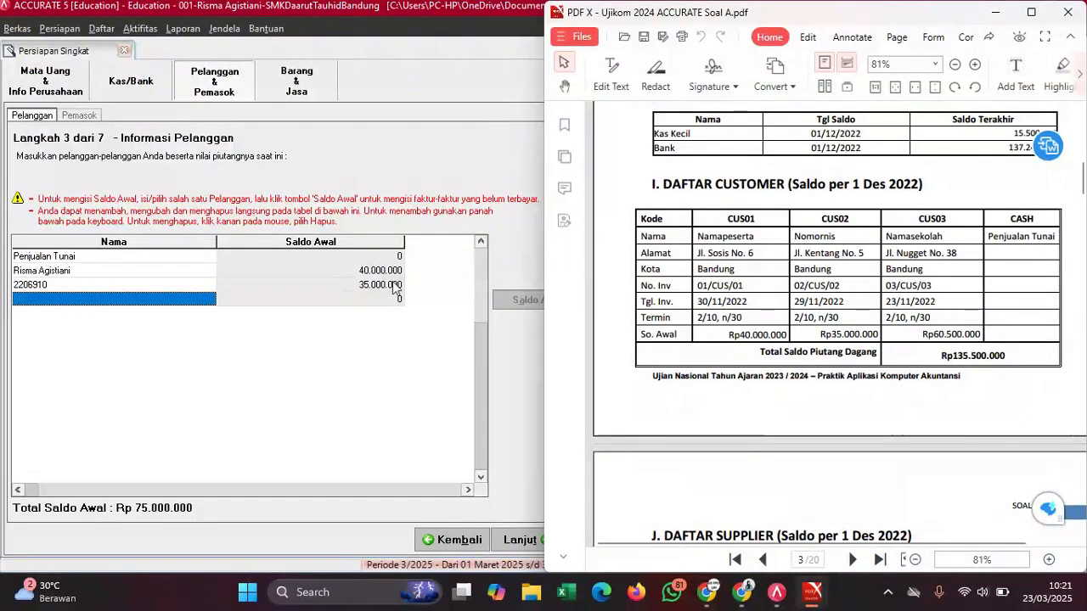
left_click(161, 302)
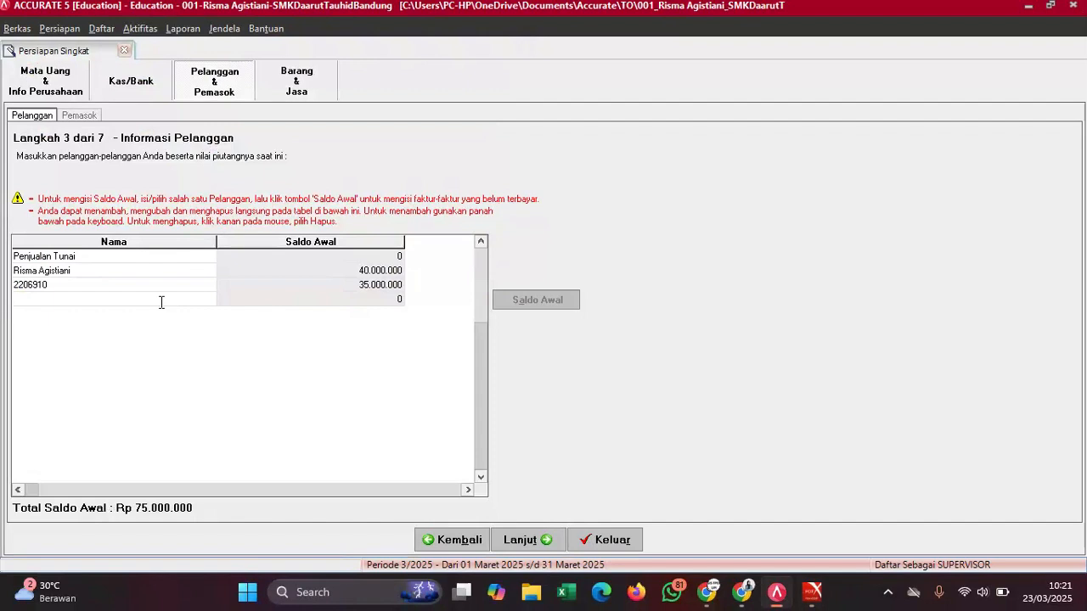
type("SMK Daarut Tahuid Bandung")
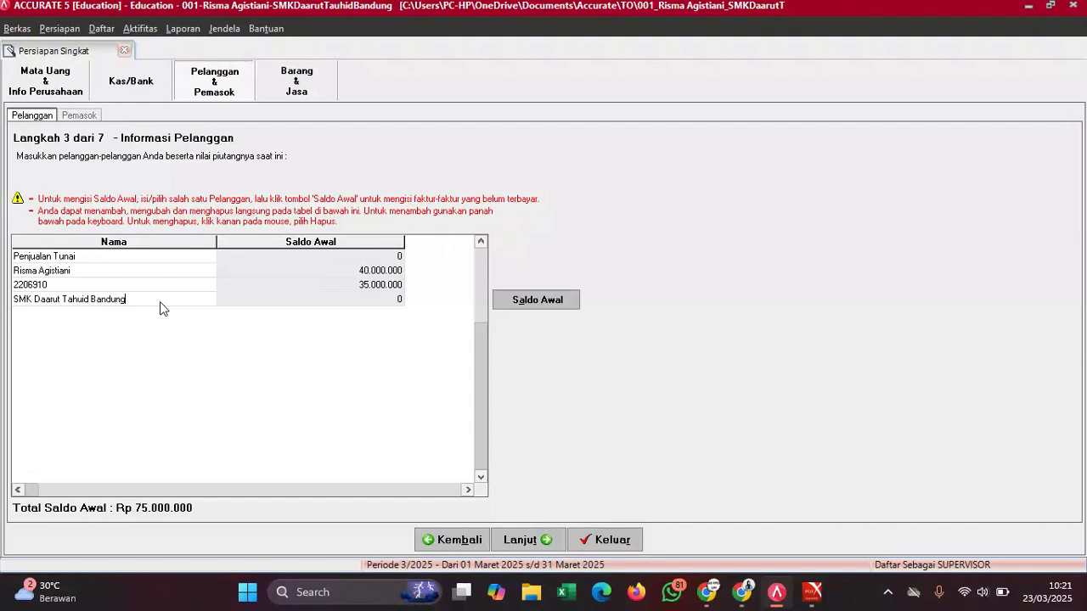
left_click(536, 297)
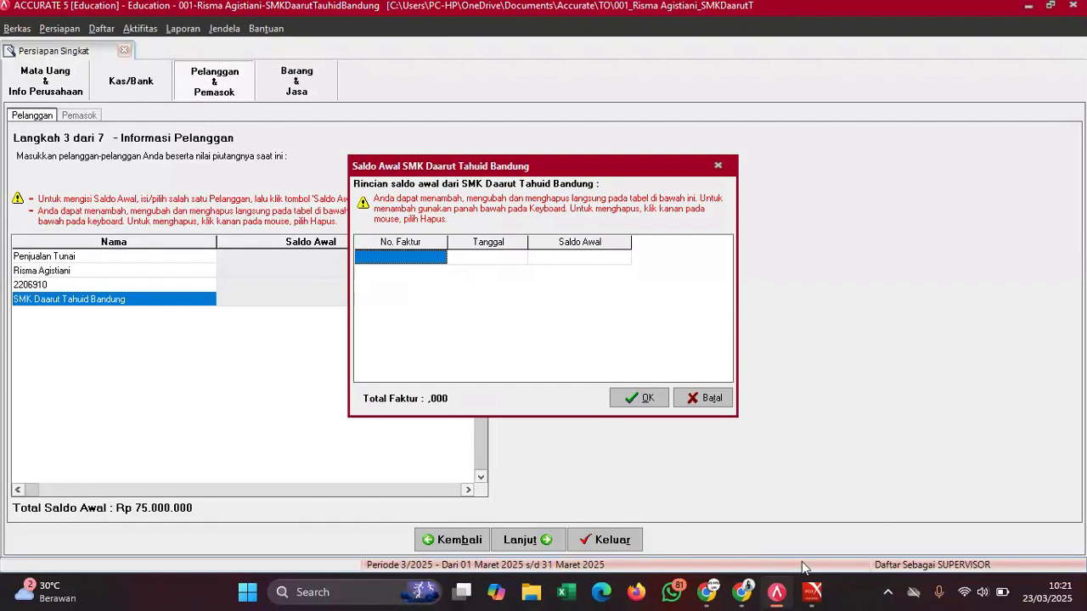
- Enter invoice number 03/CUS/03, copied from the exam PDF
mouse_move(813, 590)
left_click(794, 509)
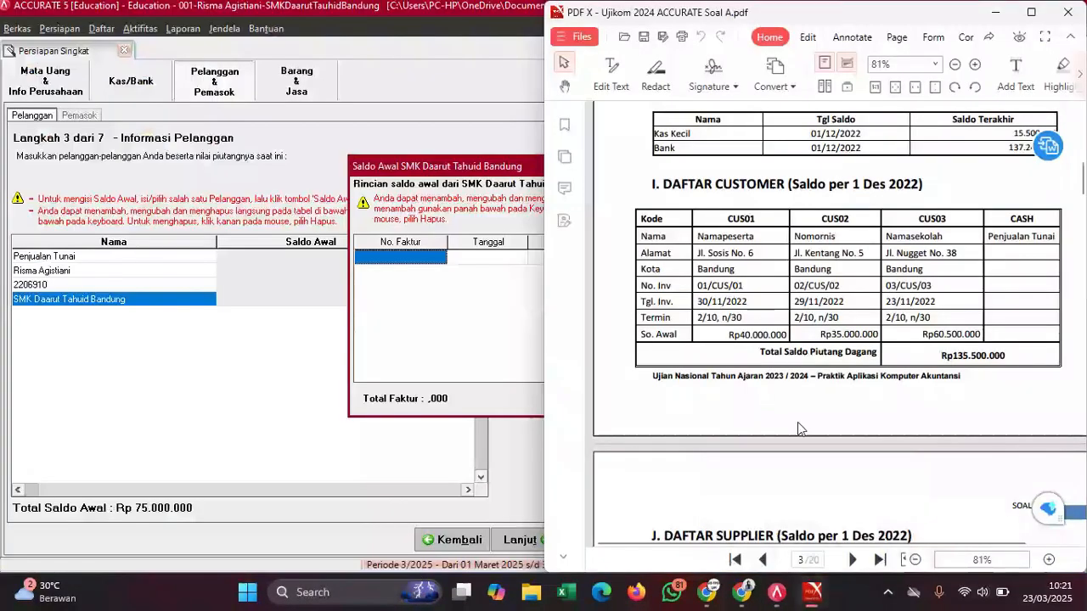
left_click_drag(886, 286, 934, 291)
right_click(933, 289)
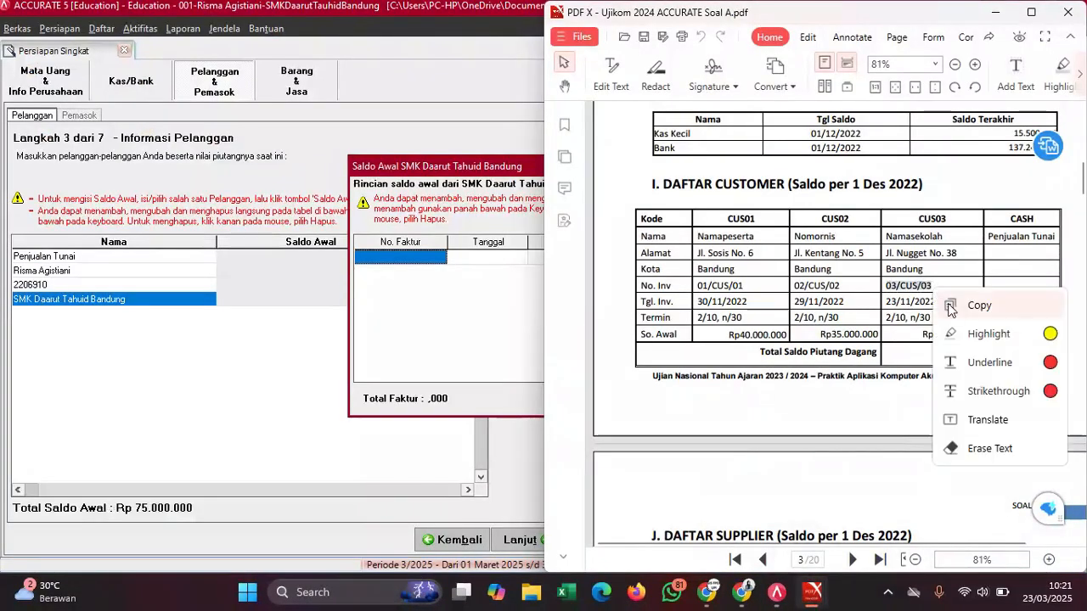
left_click(948, 305)
left_click(416, 259)
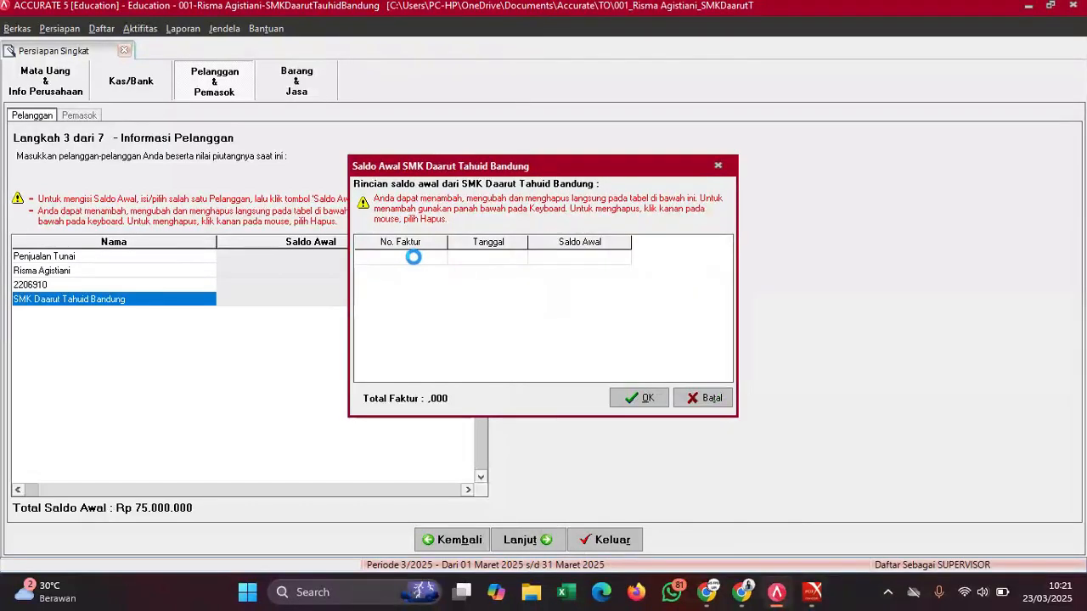
key("ctrl+v")
- Set the invoice date to 23/11/2022, copied from the PDF
mouse_move(819, 597)
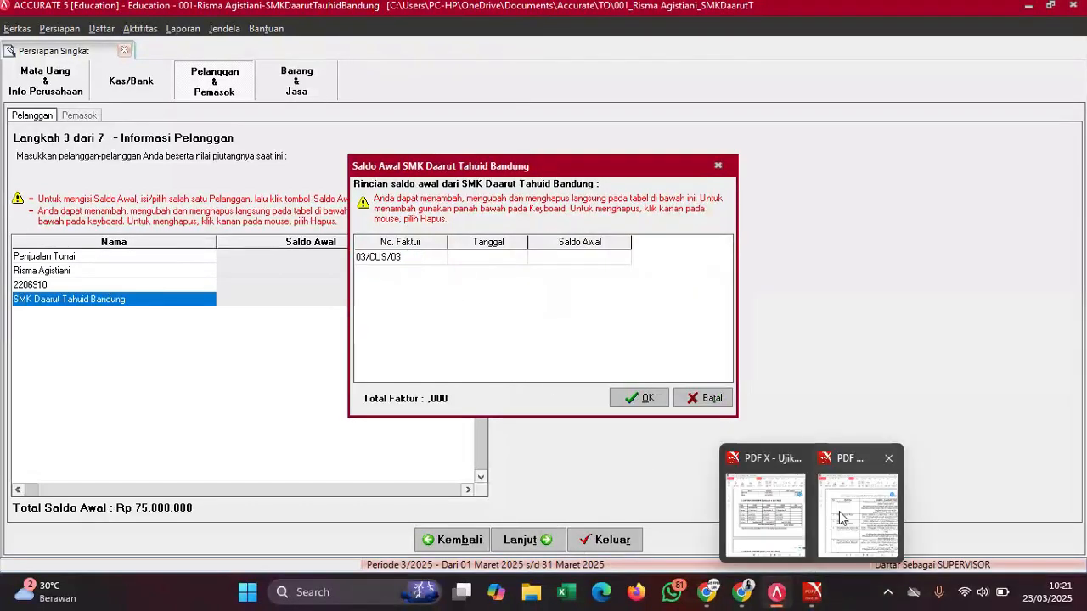
left_click(777, 514)
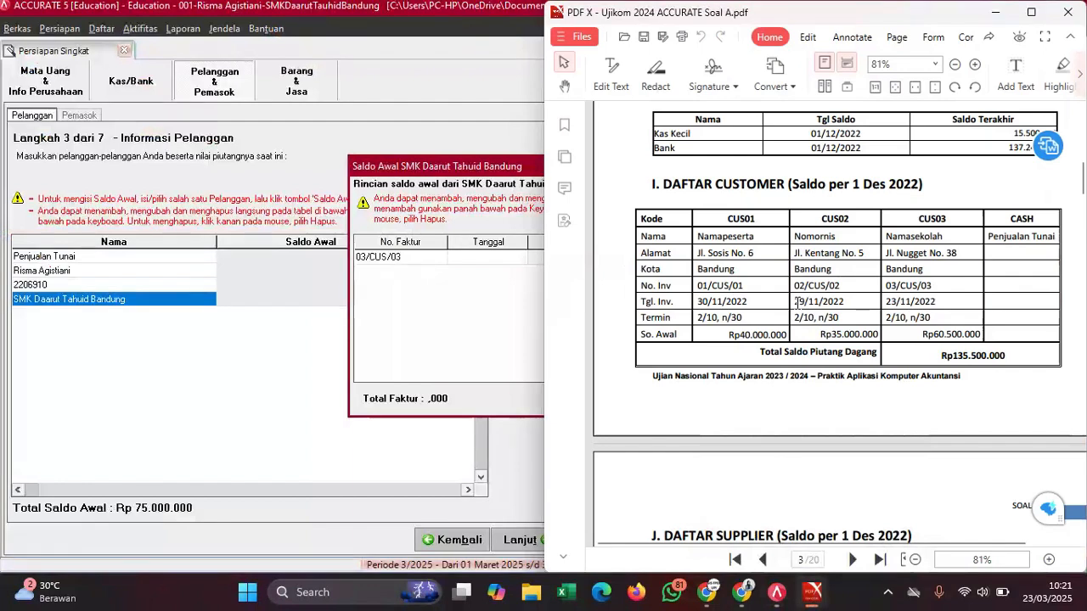
double_click(901, 301)
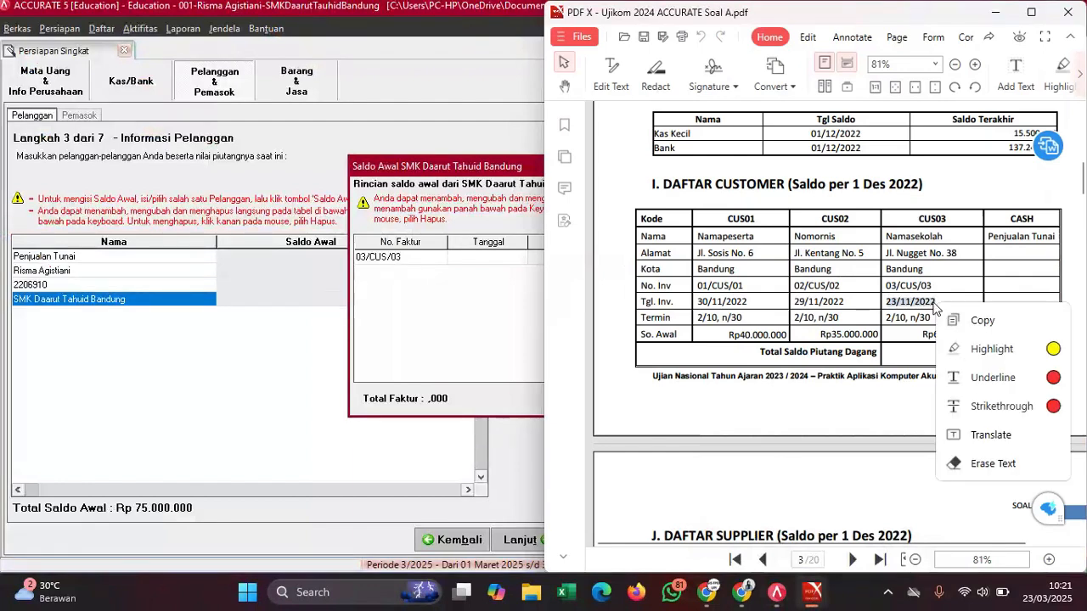
left_click(963, 321)
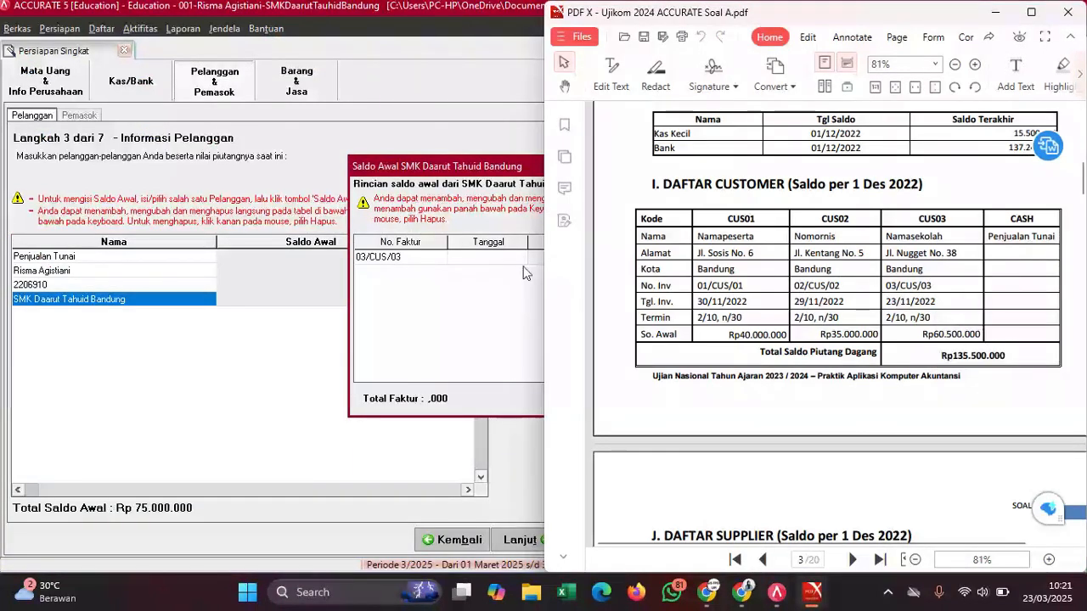
left_click(471, 259)
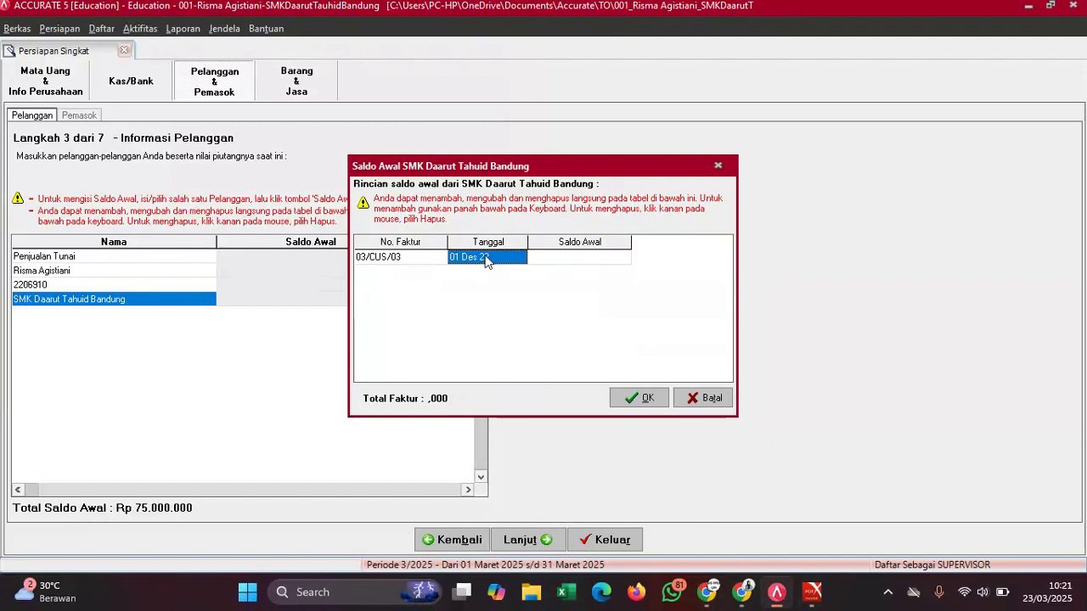
left_click(486, 260)
key("ctrl+v")
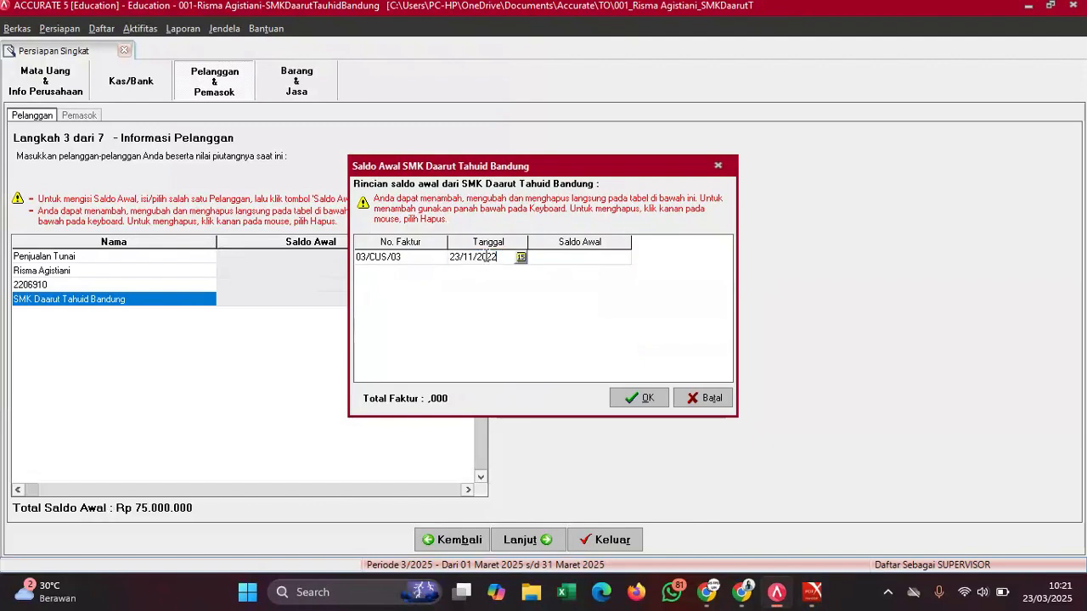
left_click(566, 260)
- Enter the opening balance 60.500.000 and confirm the invoice
mouse_move(806, 598)
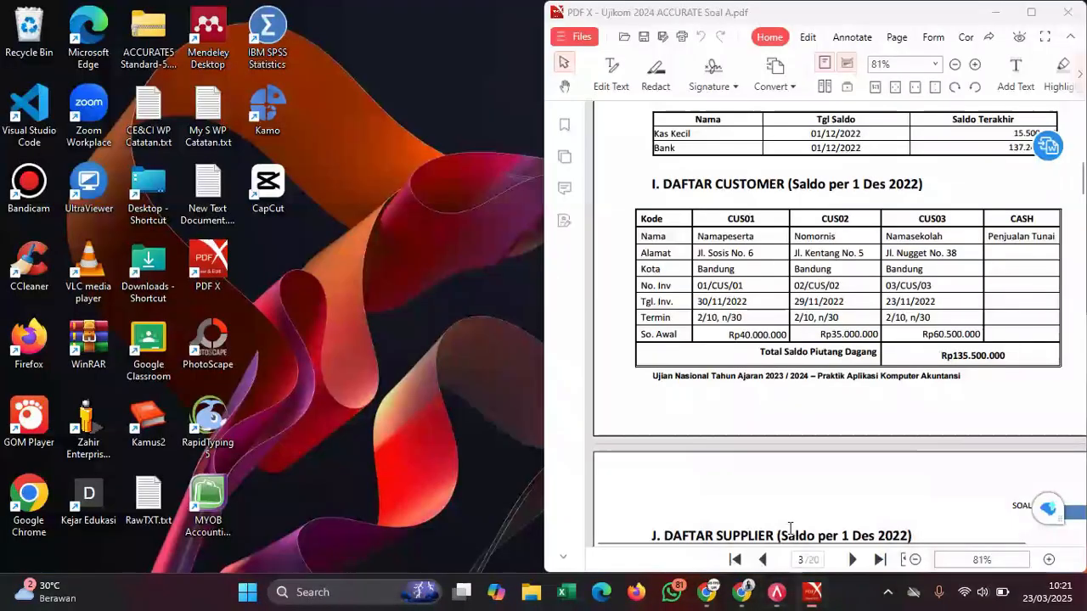
left_click(768, 509)
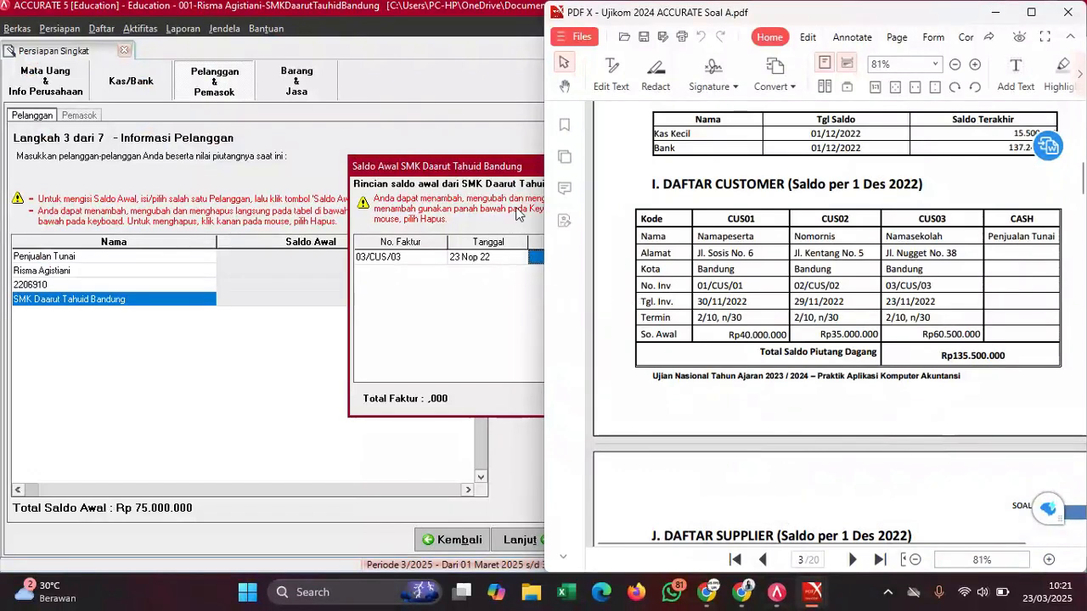
left_click(527, 231)
left_click(571, 266)
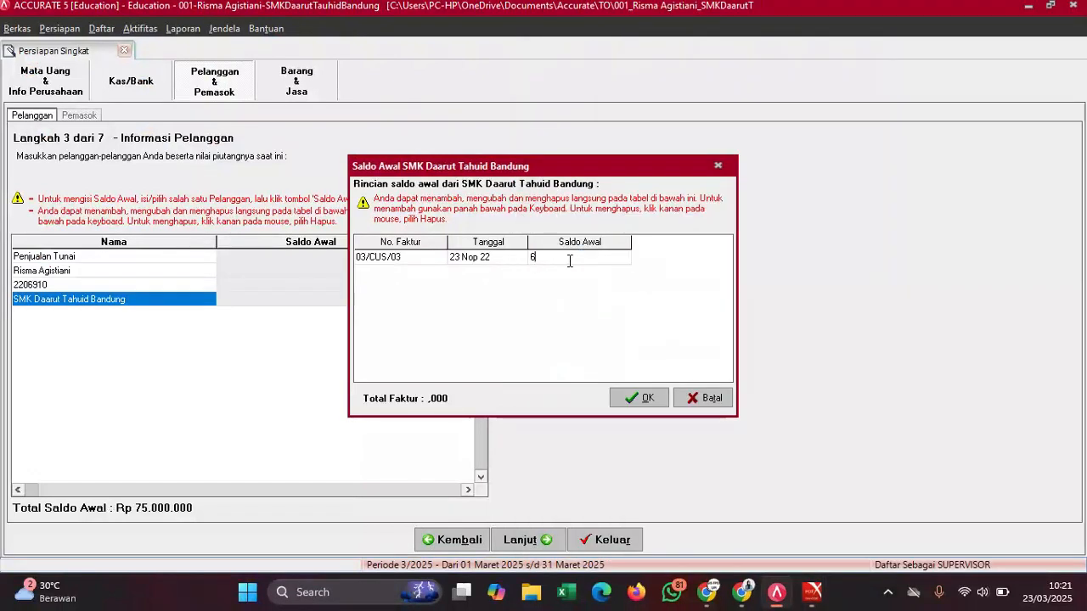
type("60.500.000")
left_click(639, 398)
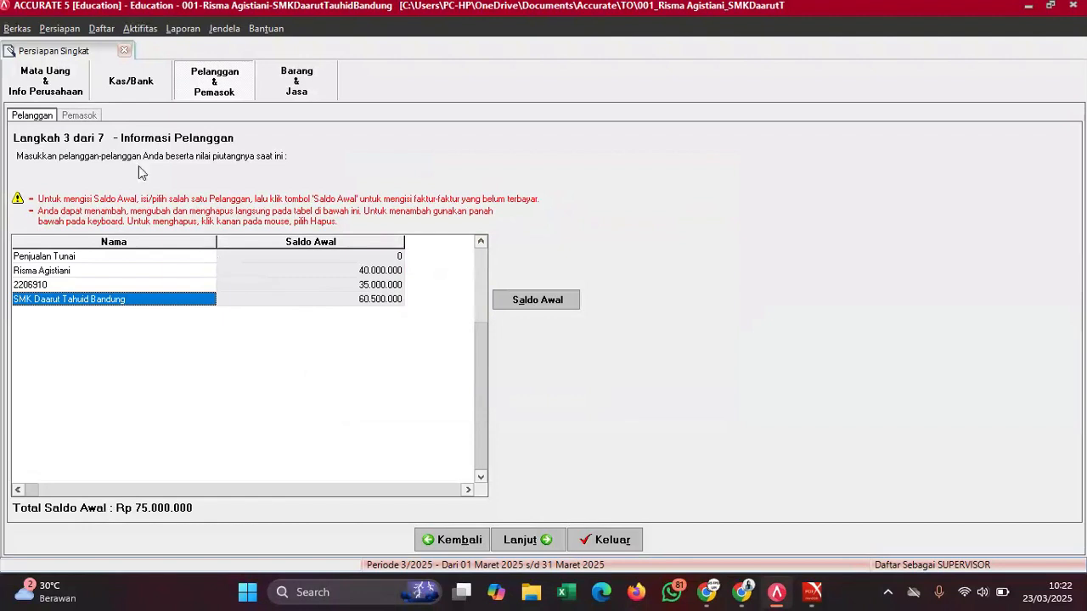
- Move to the Pemasok supplier step and review the supplier table in the PDF
left_click(79, 118)
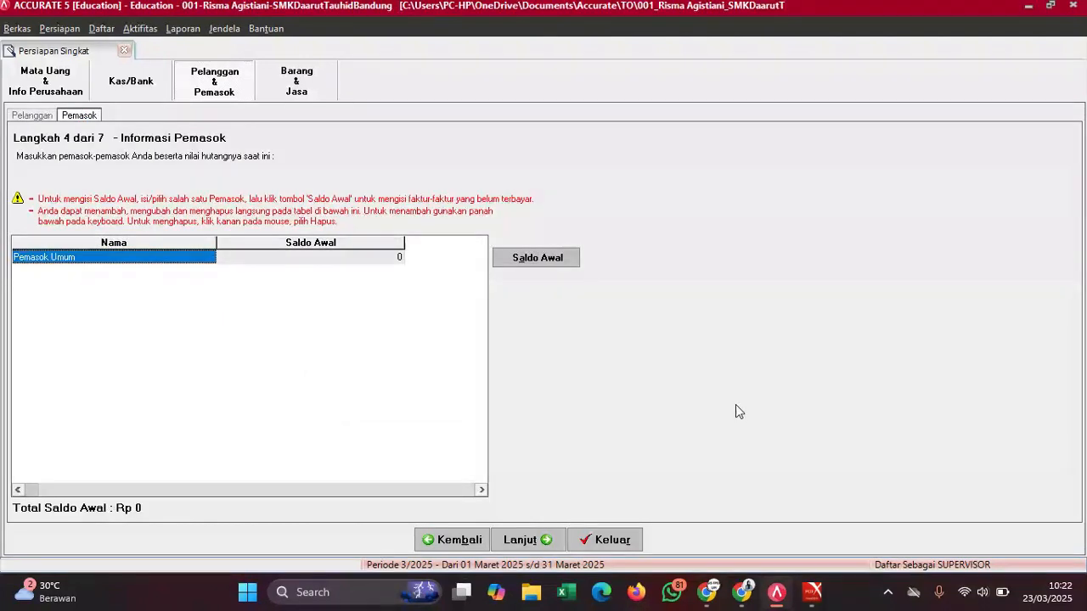
mouse_move(813, 592)
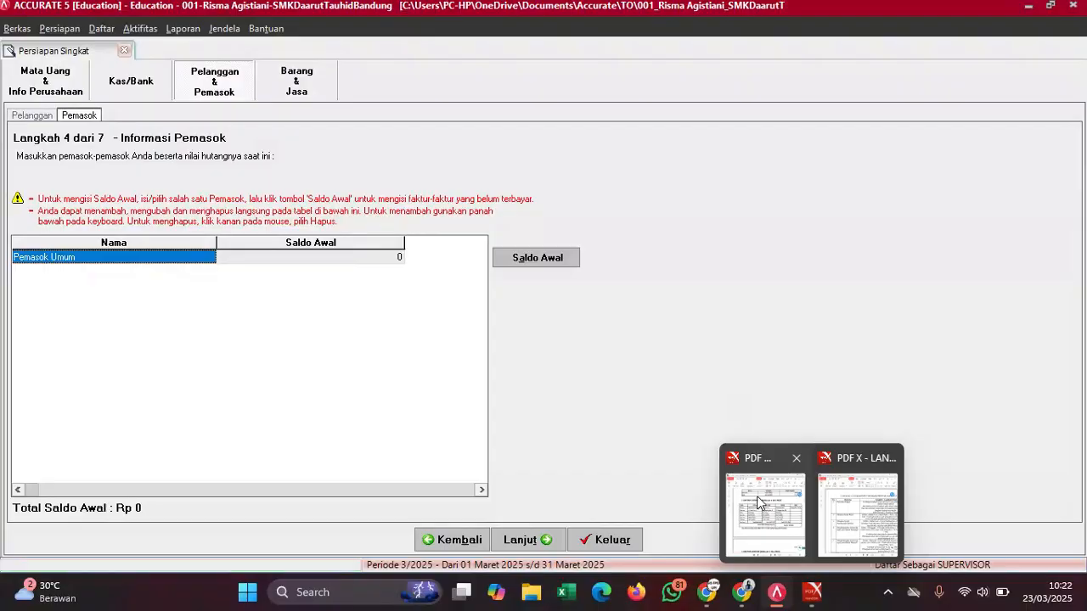
left_click(759, 503)
scroll(788, 373, "down", 5)
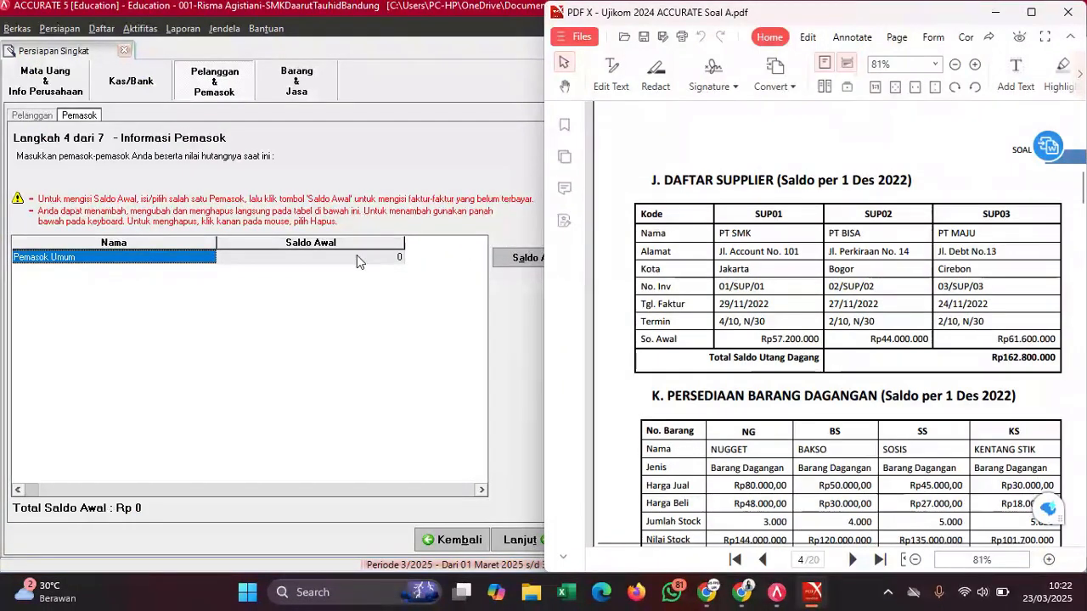
- Add supplier PT SMK in a new row below Pemasok Umum
left_click(334, 265)
key("Down")
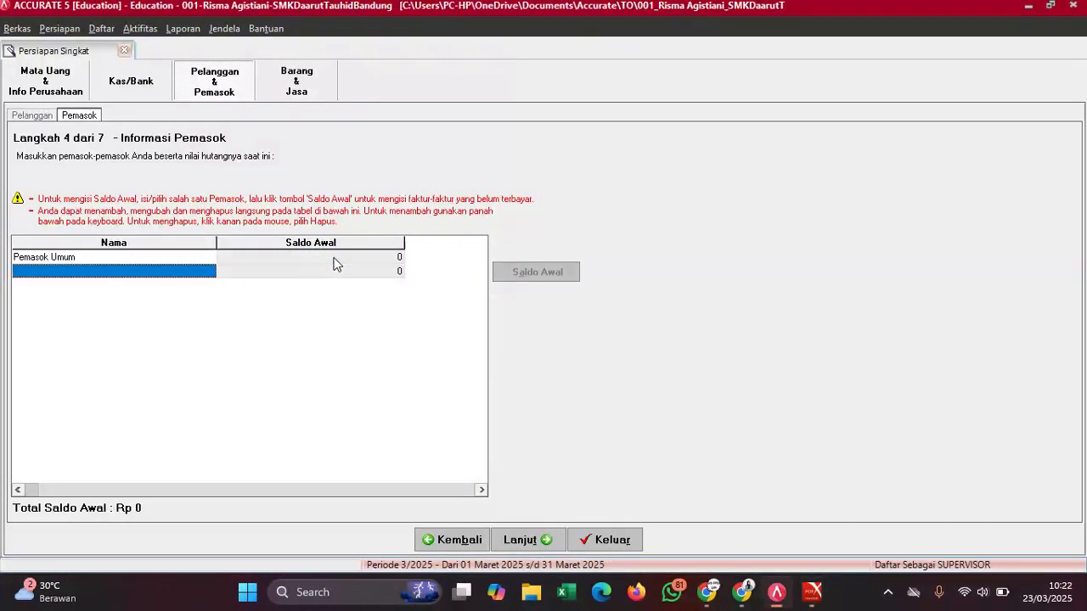
mouse_move(813, 591)
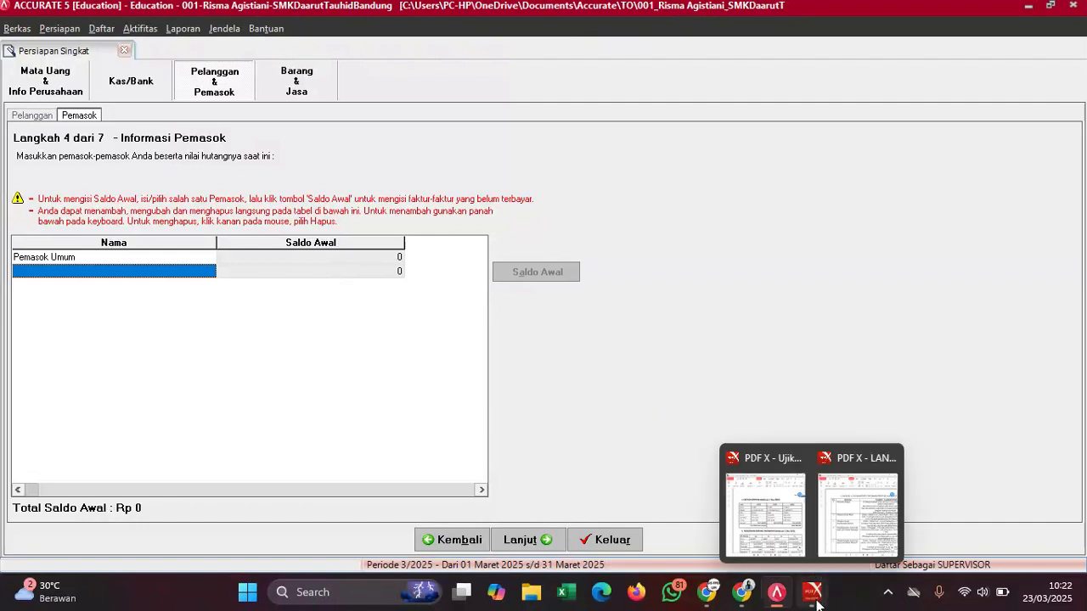
left_click(767, 510)
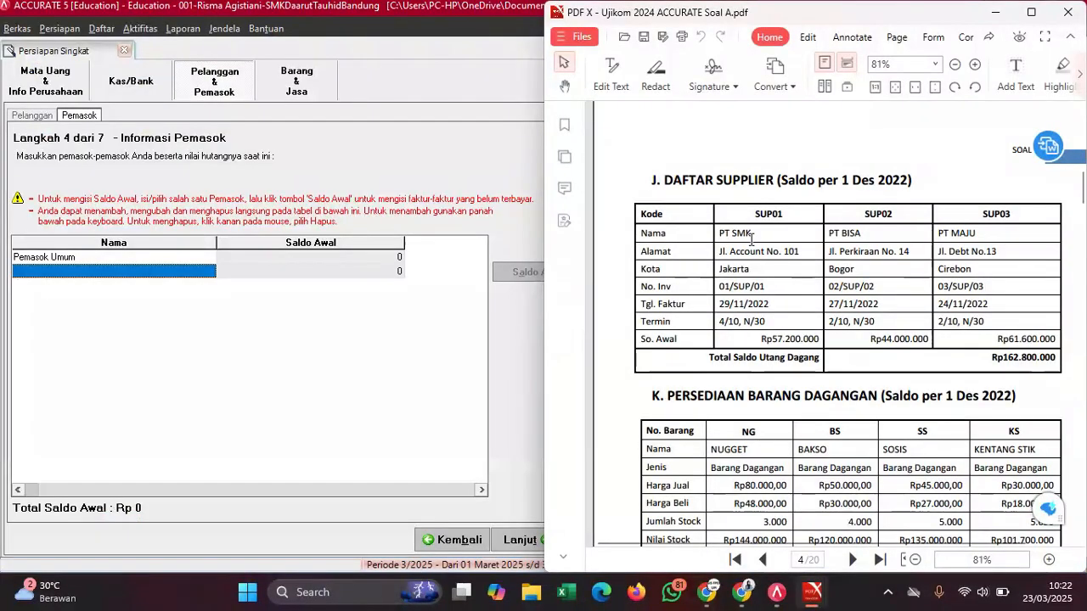
left_click(159, 269)
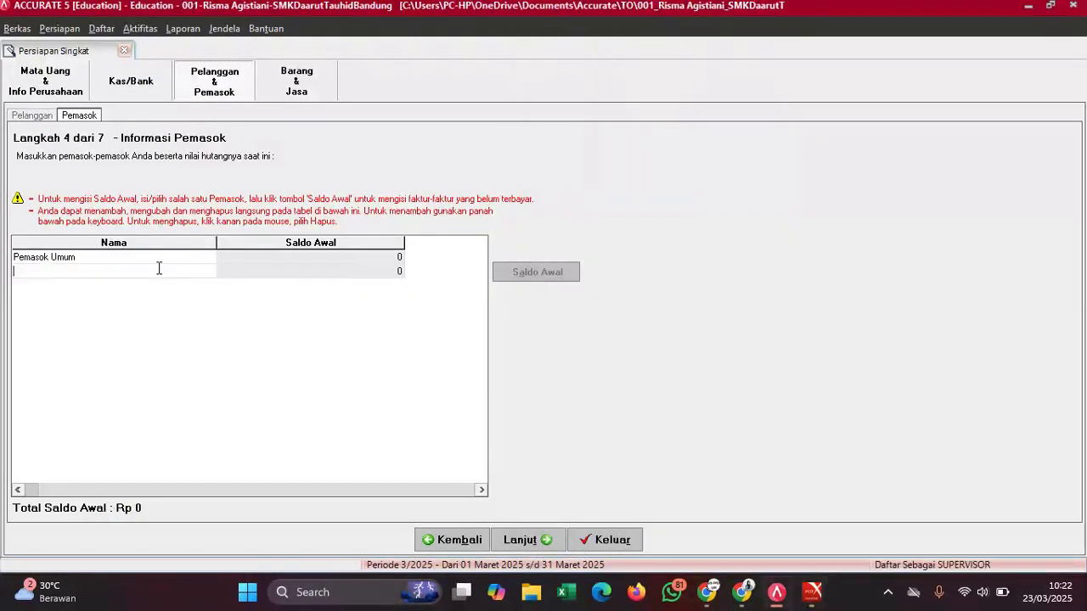
type("PT SMK")
key("Tab")
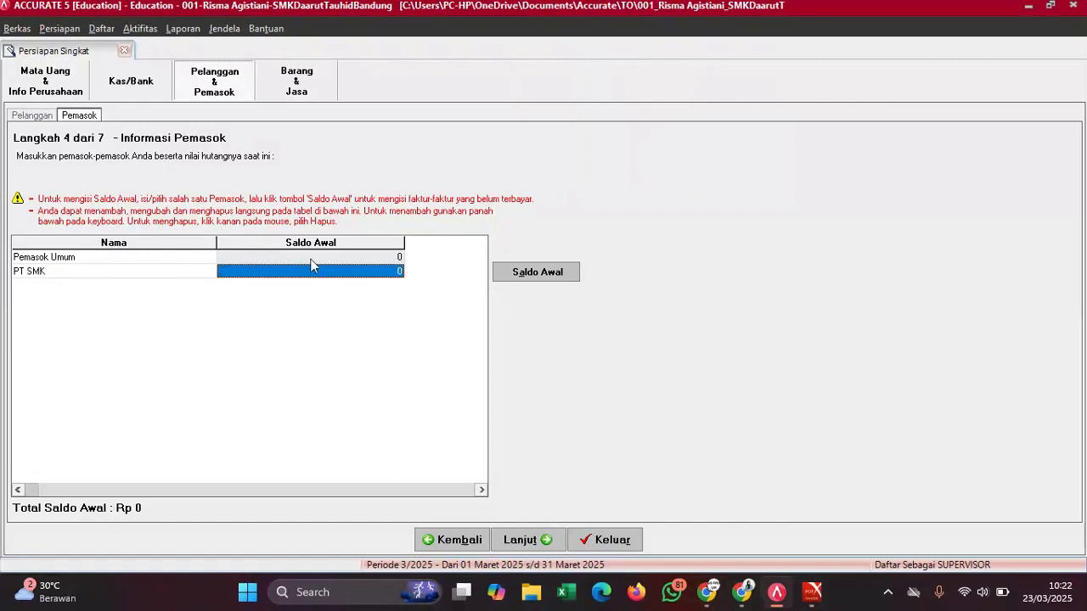
- Enter invoice number 01/SUP/01 in PT SMK's opening balance details
left_click(540, 272)
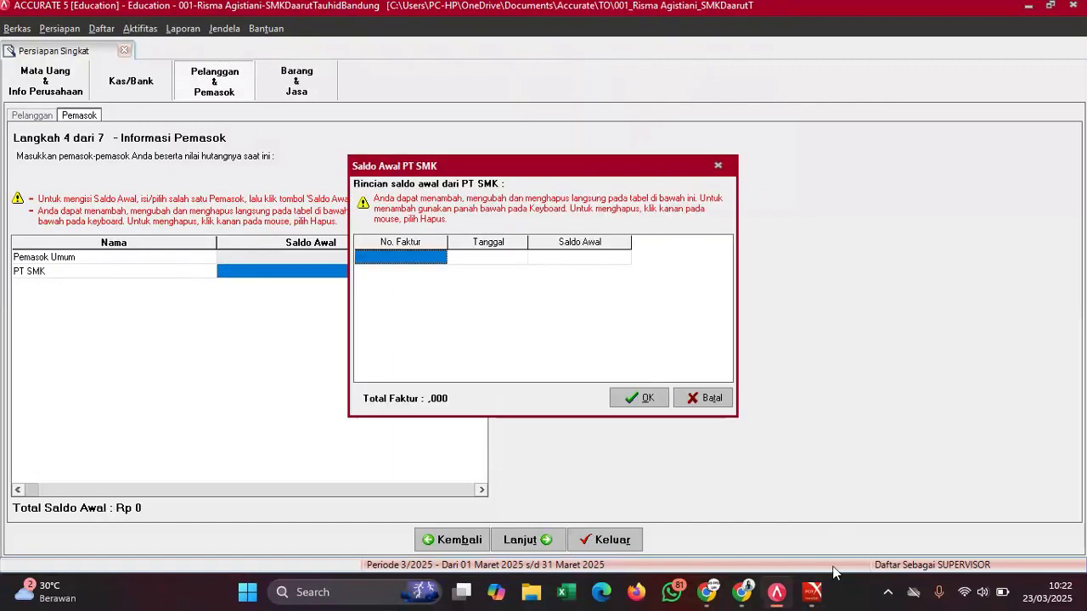
mouse_move(814, 592)
left_click(767, 458)
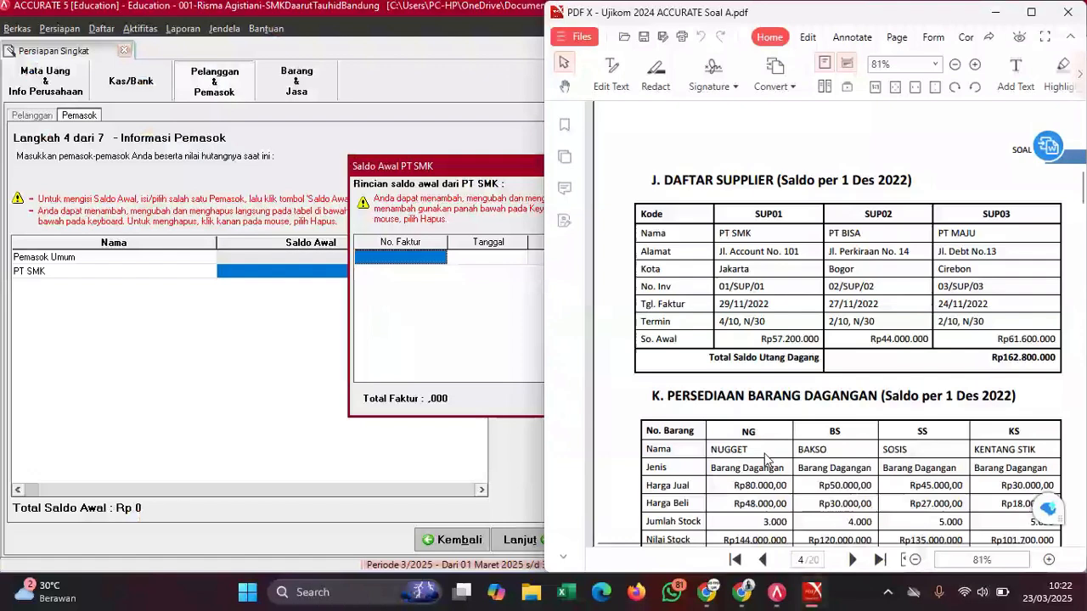
left_click_drag(718, 287, 767, 289)
right_click(767, 288)
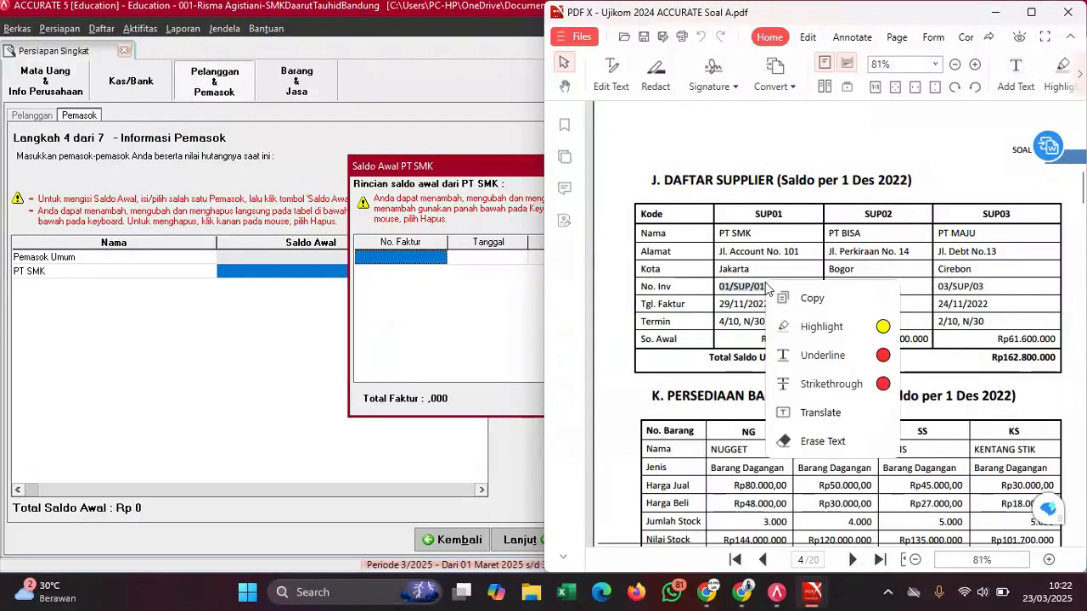
left_click(794, 308)
left_click(406, 259)
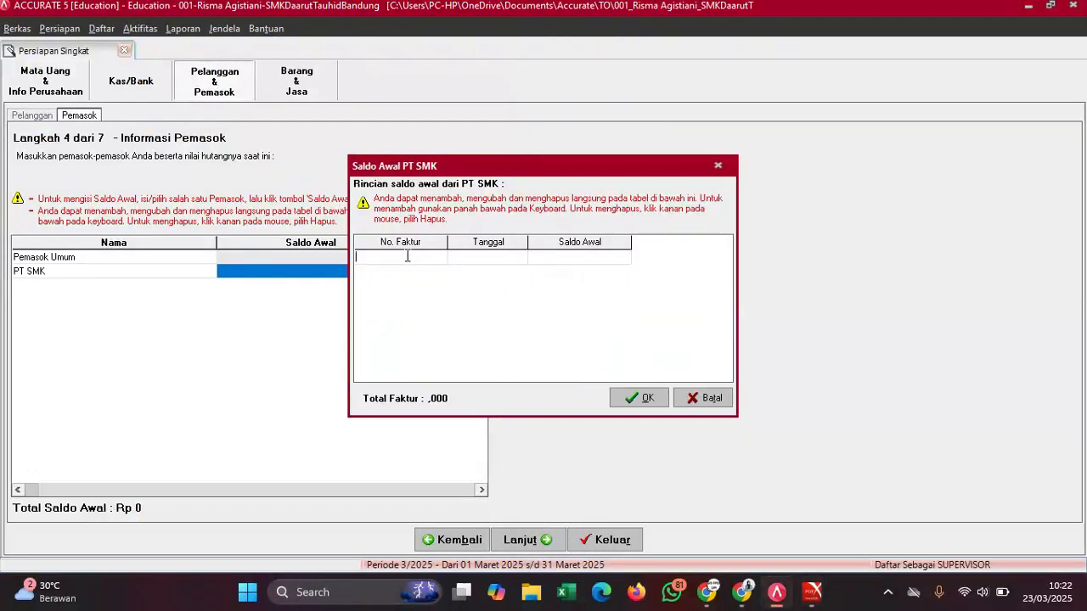
key("ctrl+v")
- Set the invoice date to 29/11/2022, copied from the PDF
mouse_move(813, 592)
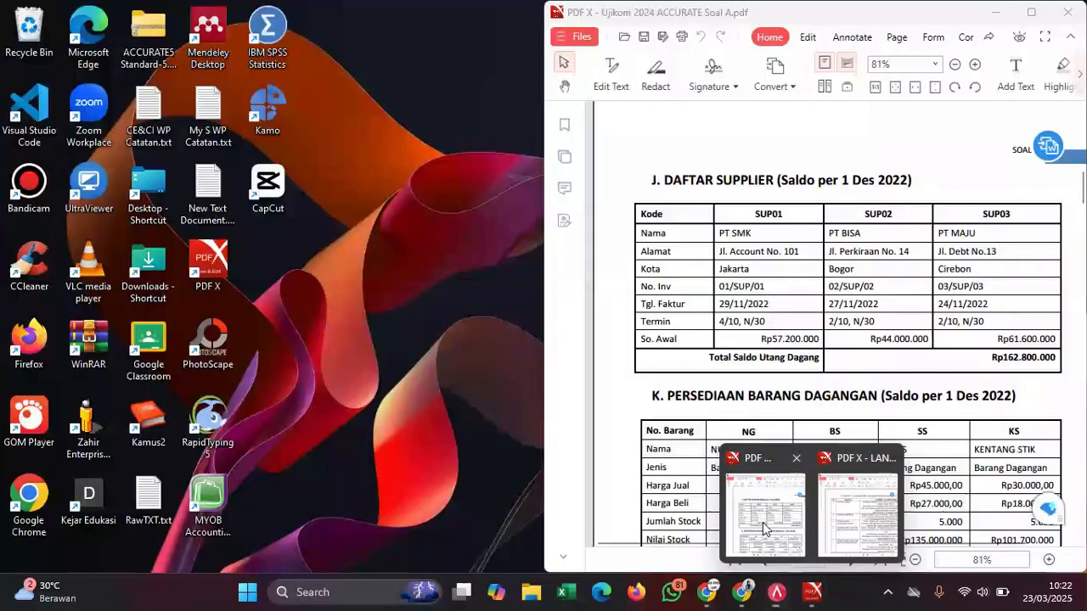
left_click(763, 523)
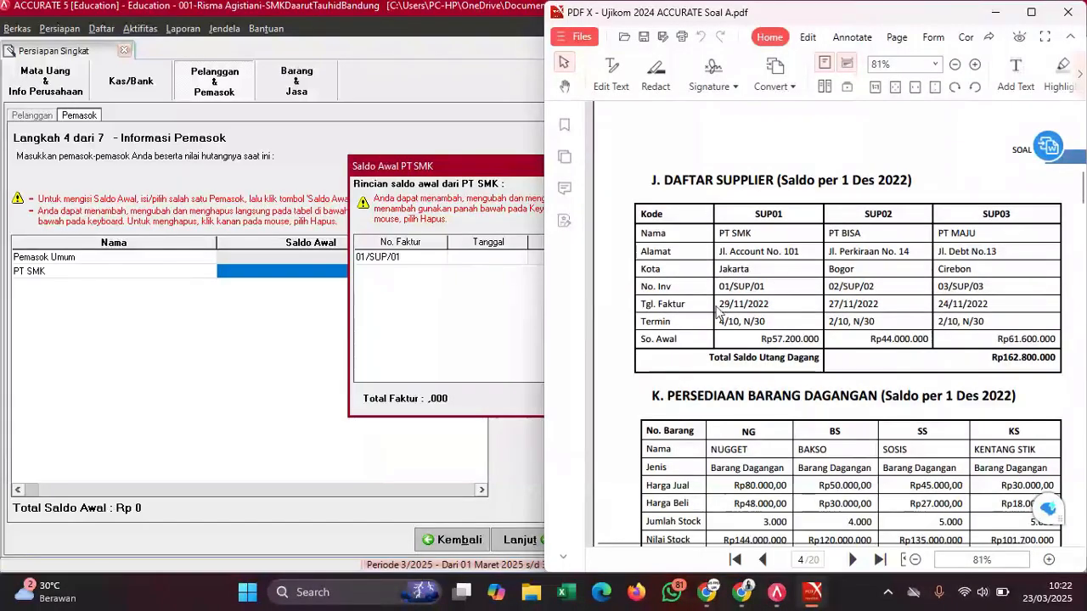
left_click_drag(722, 304, 770, 307)
right_click(769, 310)
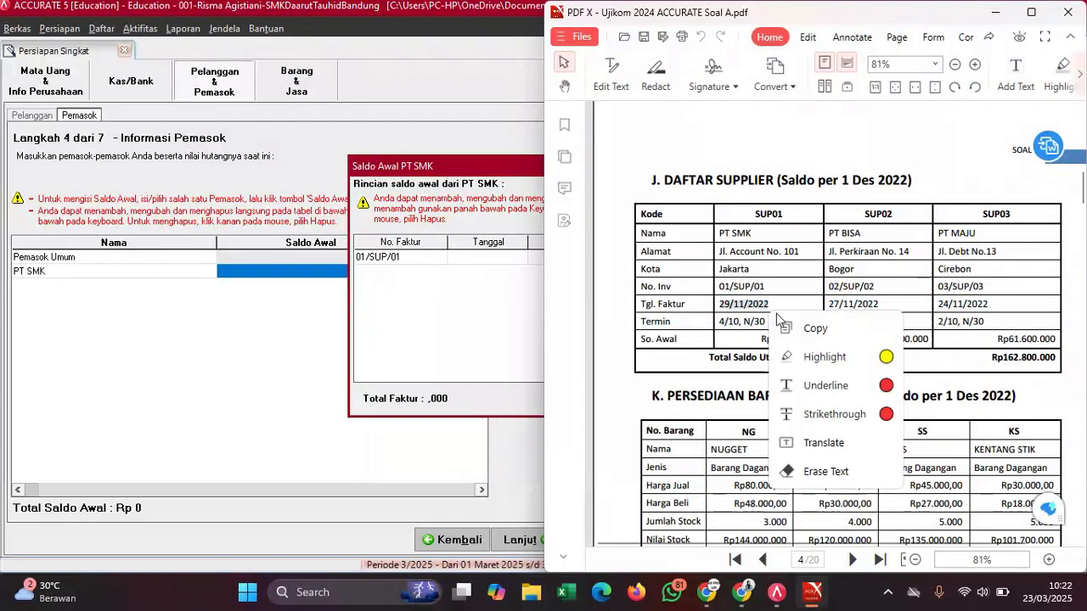
left_click(794, 332)
left_click(492, 260)
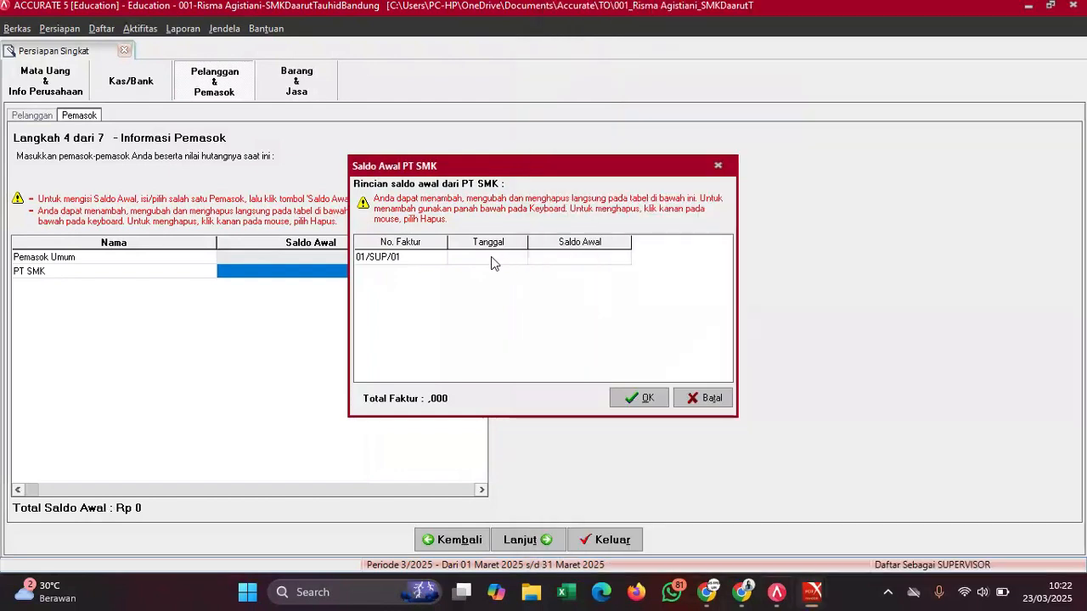
key("ctrl+v")
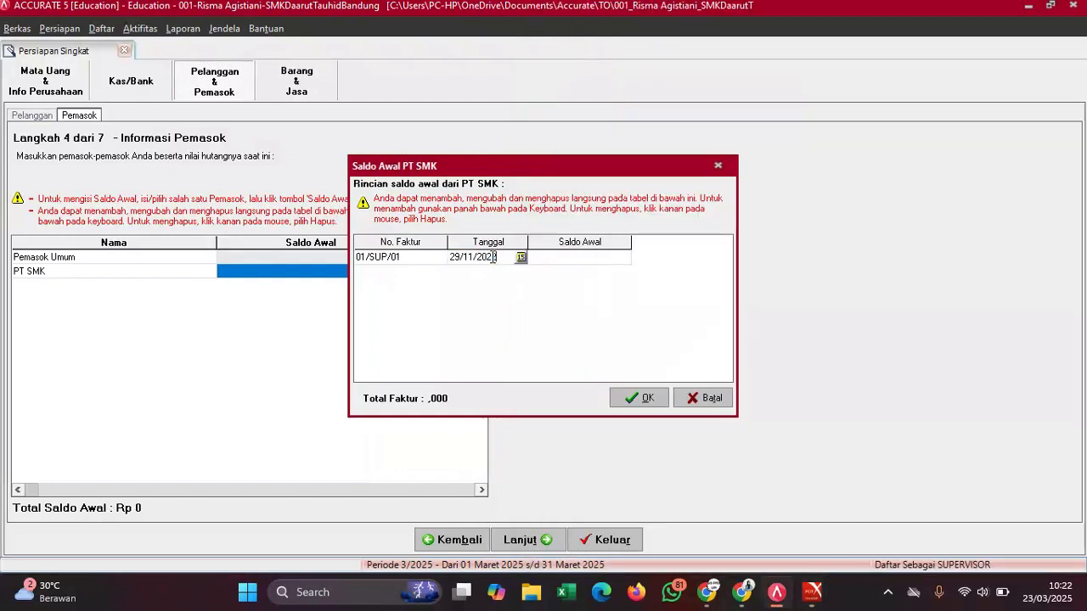
- Type 57200000 as the invoice balance
mouse_move(813, 592)
left_click(767, 512)
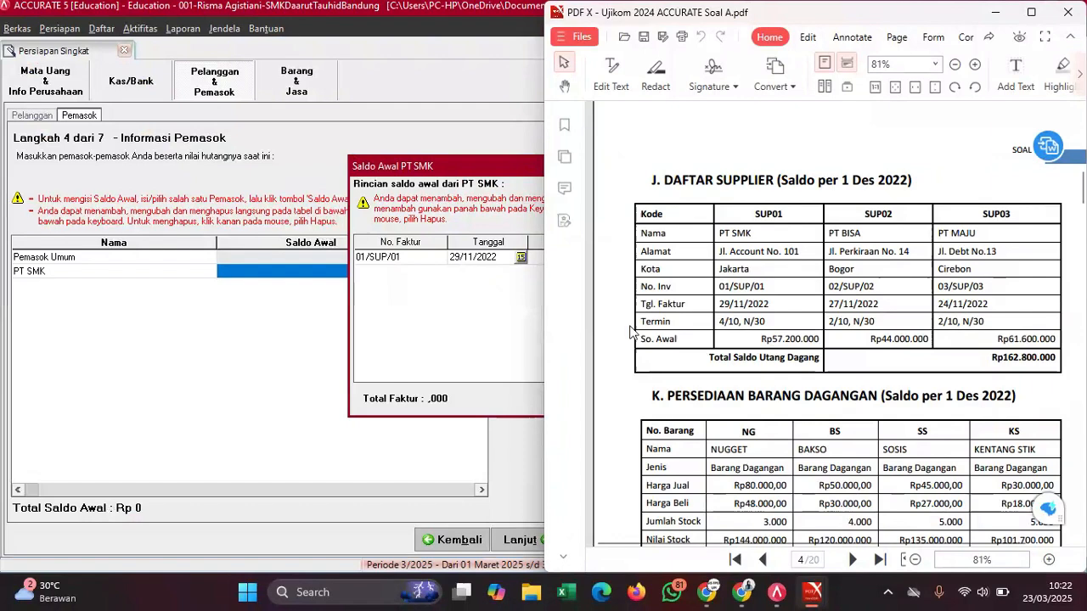
left_click(534, 314)
left_click(578, 263)
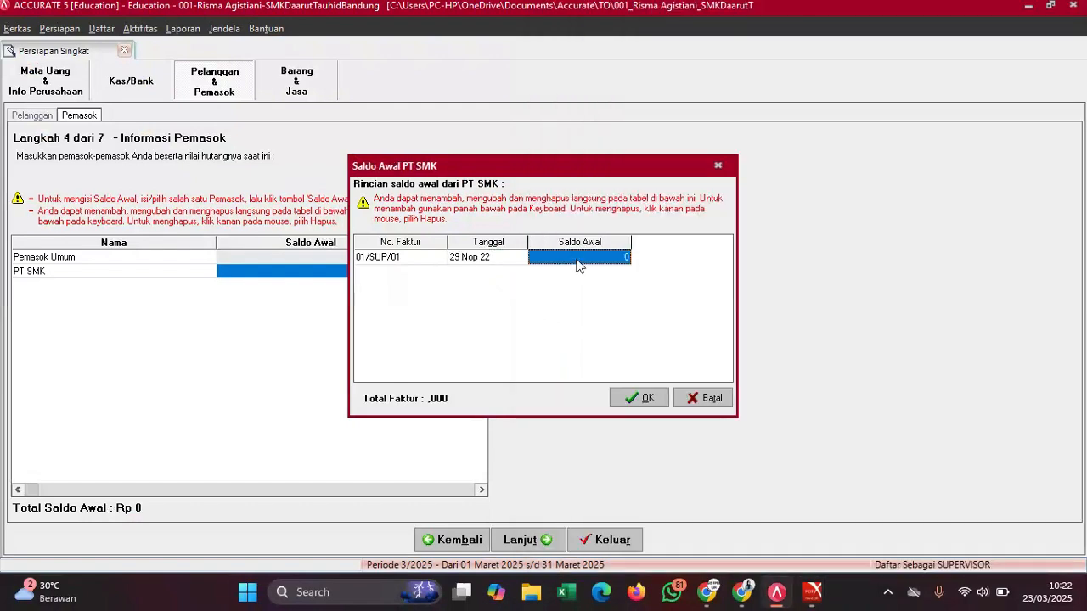
type("5720000")
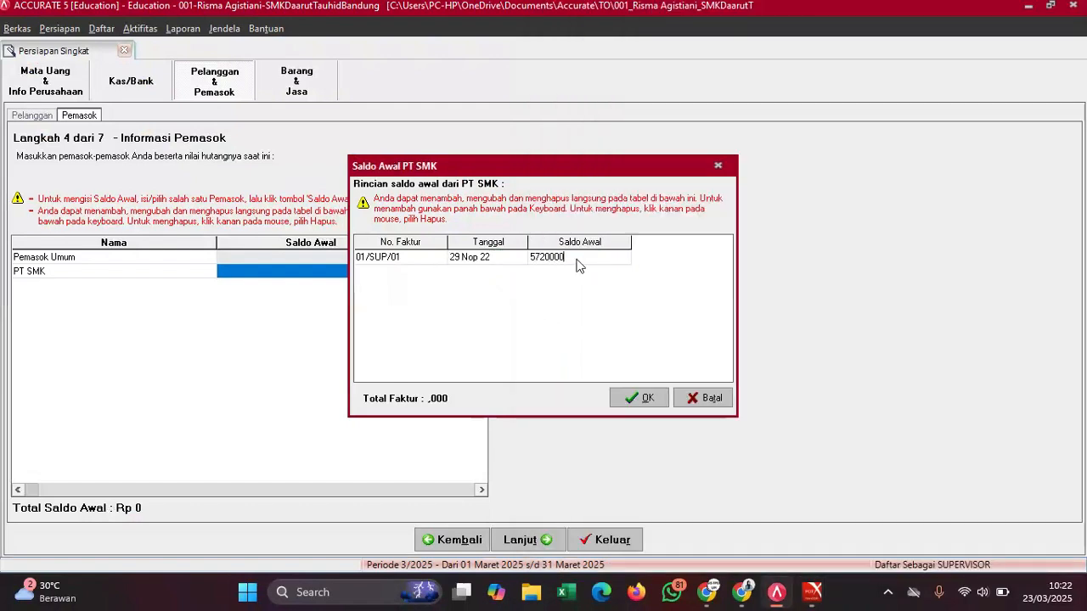
type("0")
- Confirm PT SMK's invoice and add a new supplier named PT BISA
left_click(645, 399)
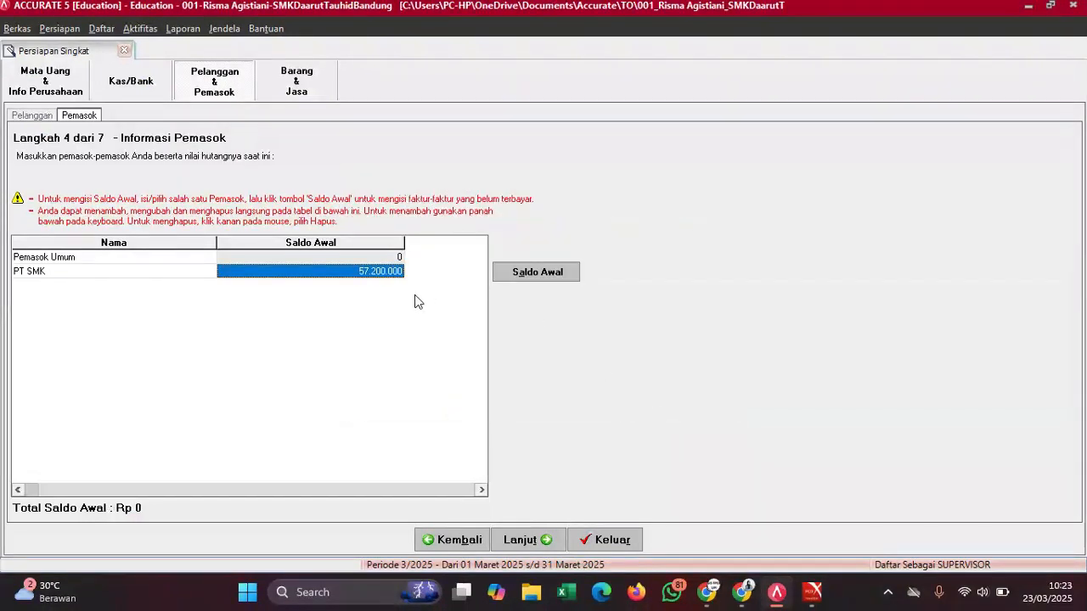
key("Down")
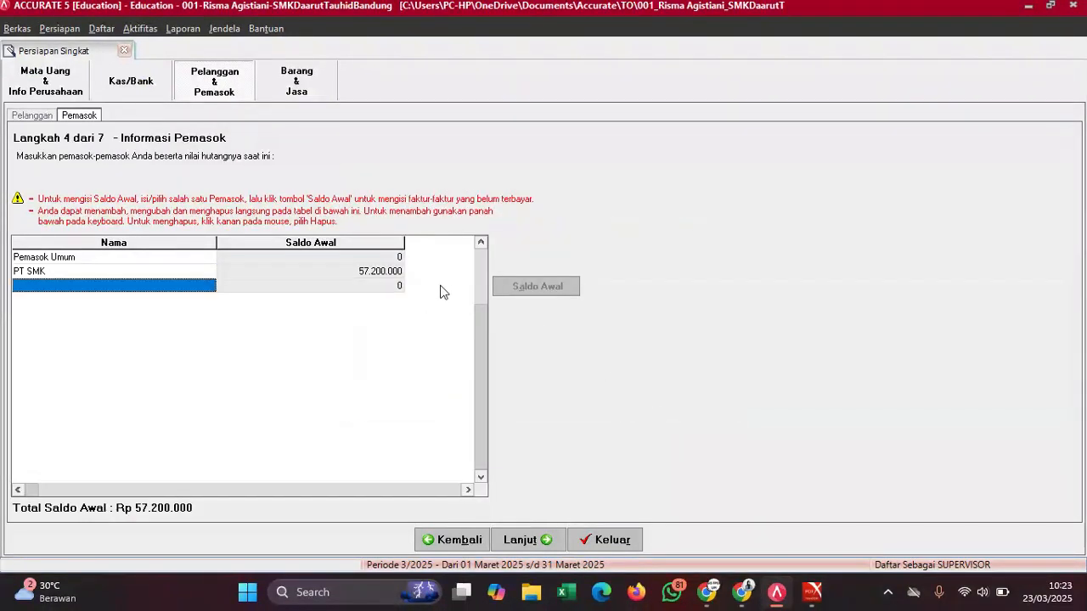
mouse_move(813, 592)
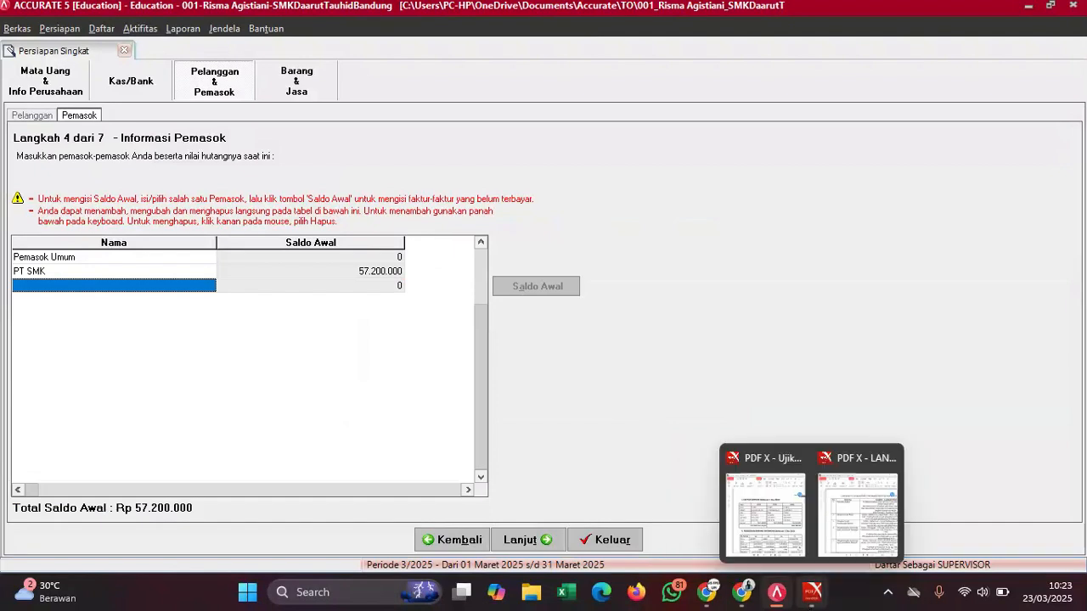
left_click(771, 548)
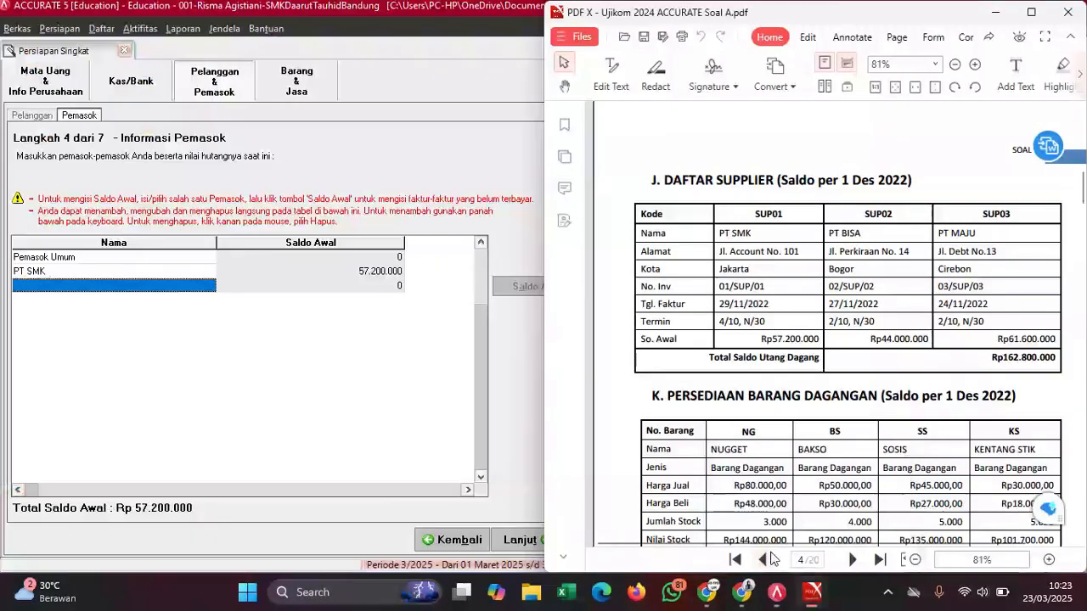
left_click(61, 370)
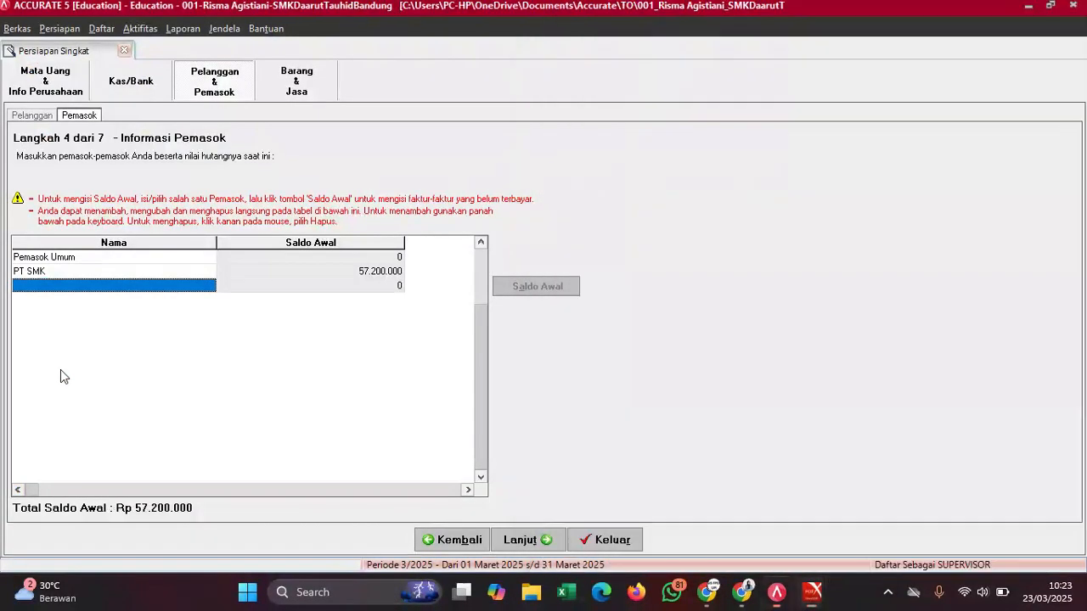
left_click(30, 289)
type("PT BISA")
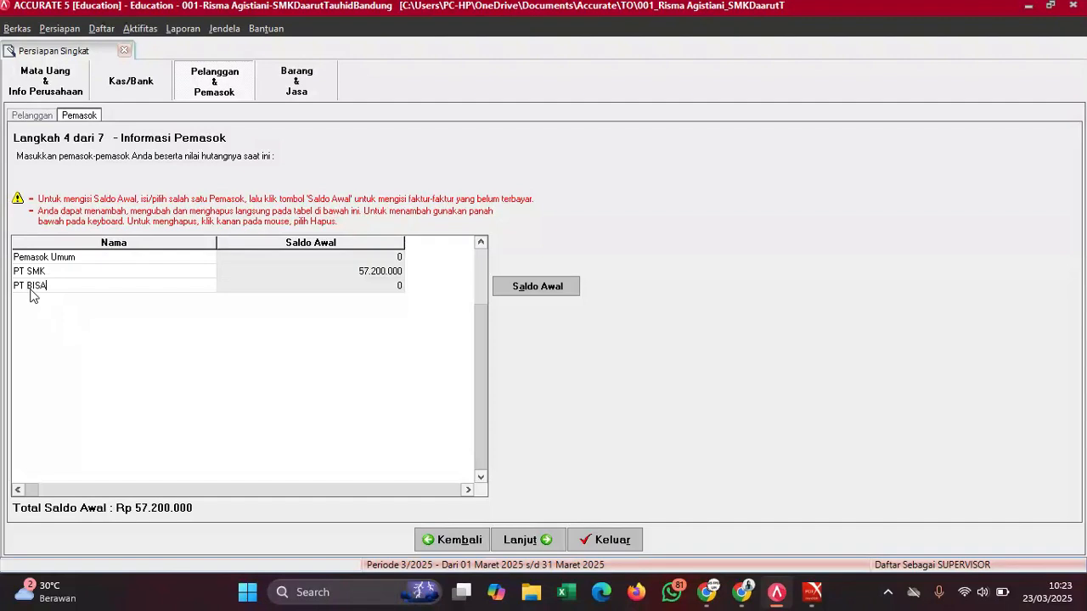
- Enter invoice number 02/SUP/02 in PT BISA's opening balance details
left_click(513, 292)
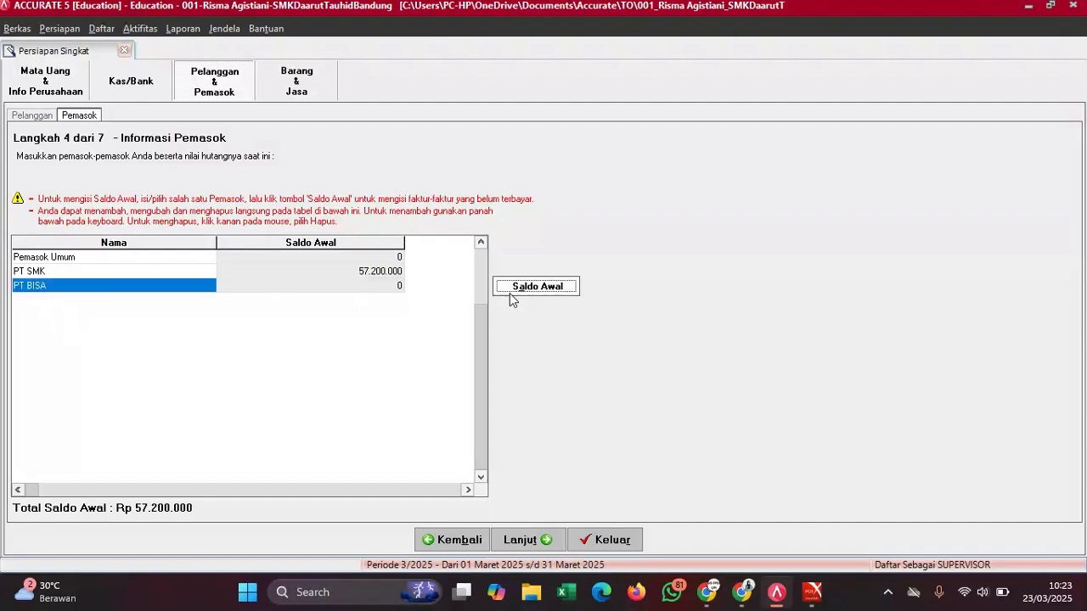
mouse_move(813, 592)
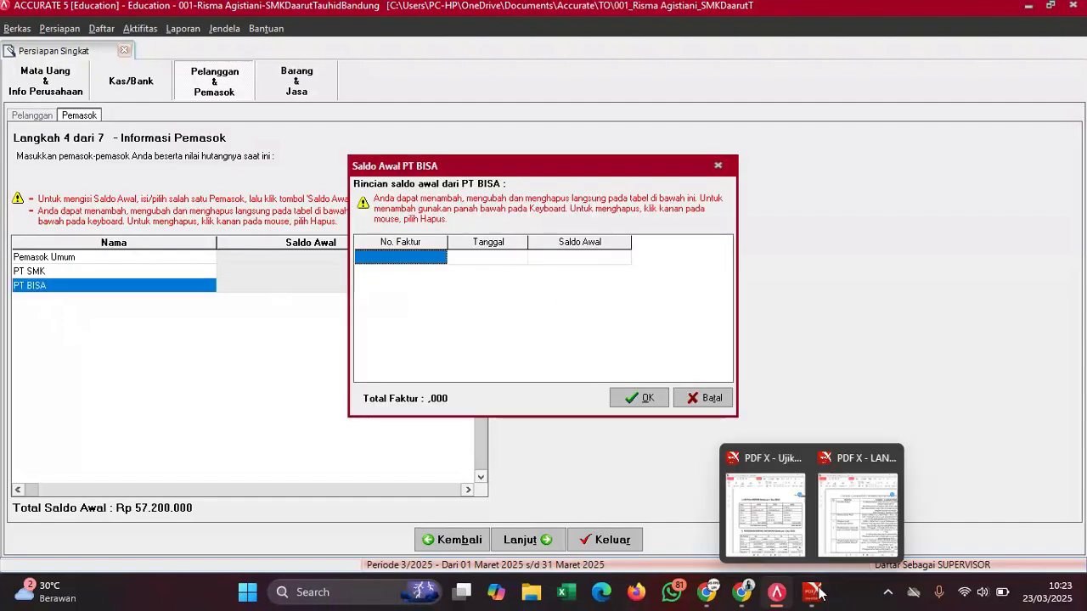
left_click(770, 533)
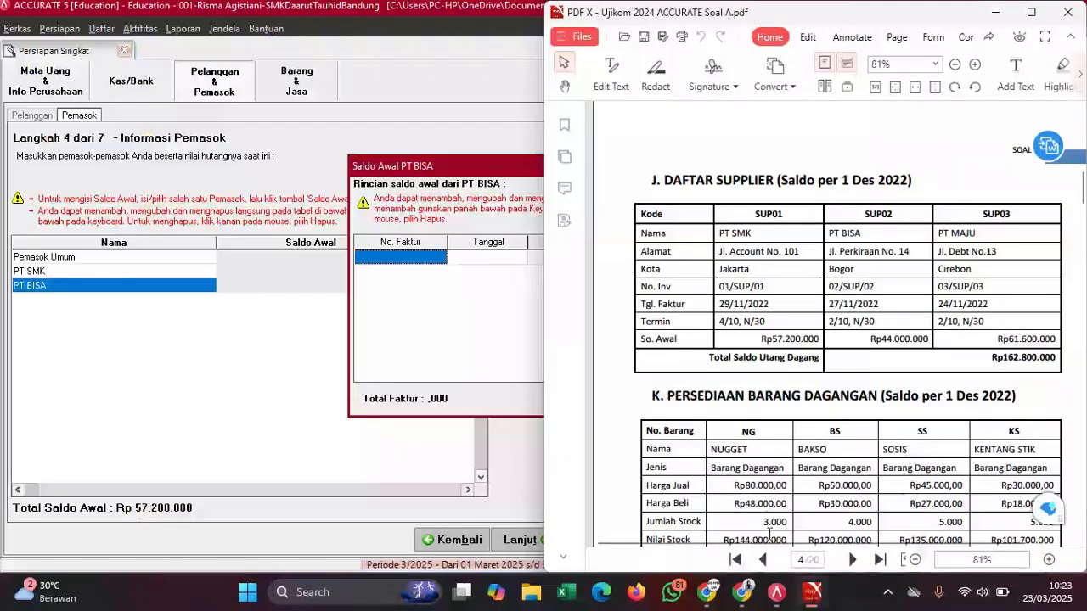
left_click_drag(829, 291, 903, 291)
right_click(904, 291)
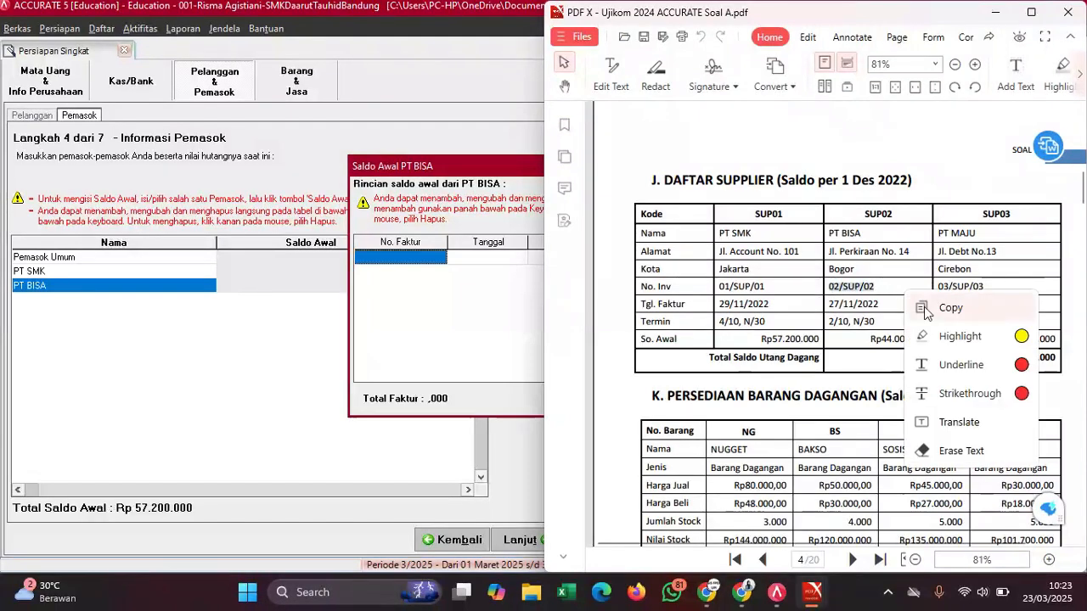
left_click(898, 309)
left_click(432, 264)
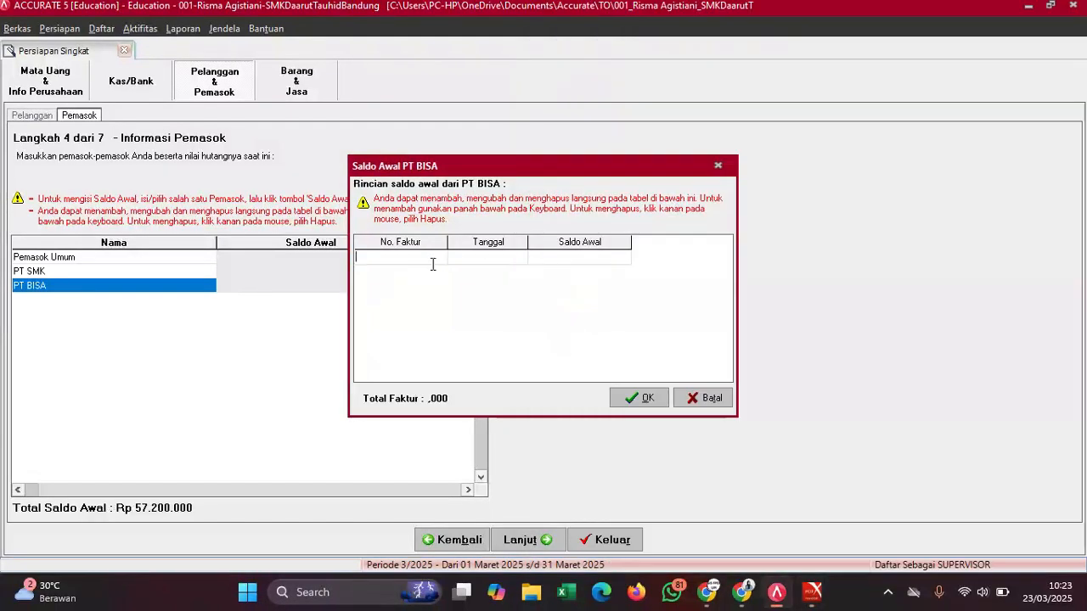
key("ctrl+v")
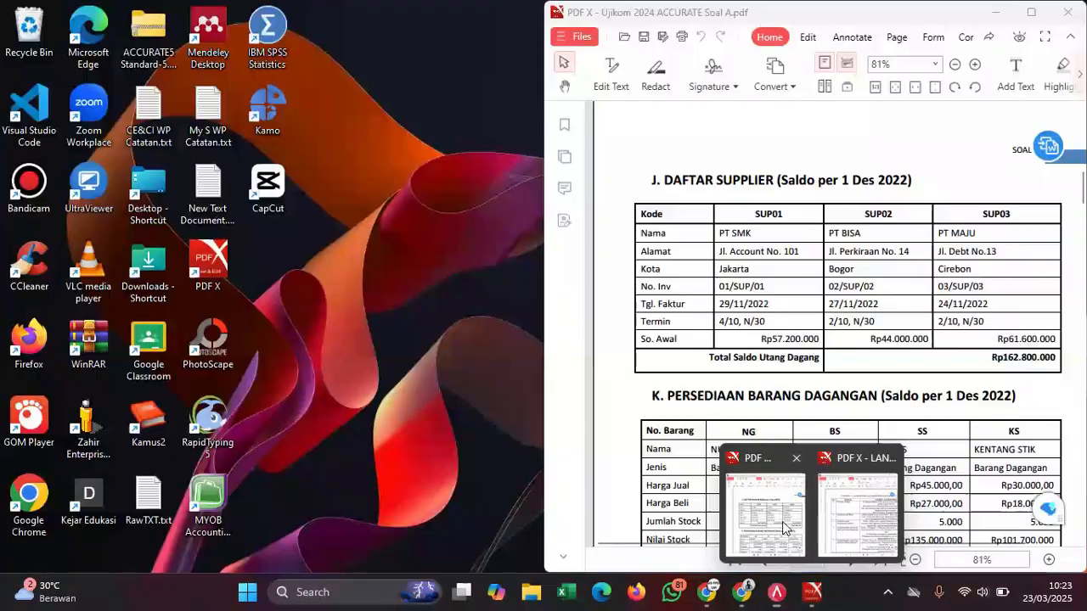
- Set PT BISA's invoice date to 29/11/2022, copied from the PDF
left_click(786, 458)
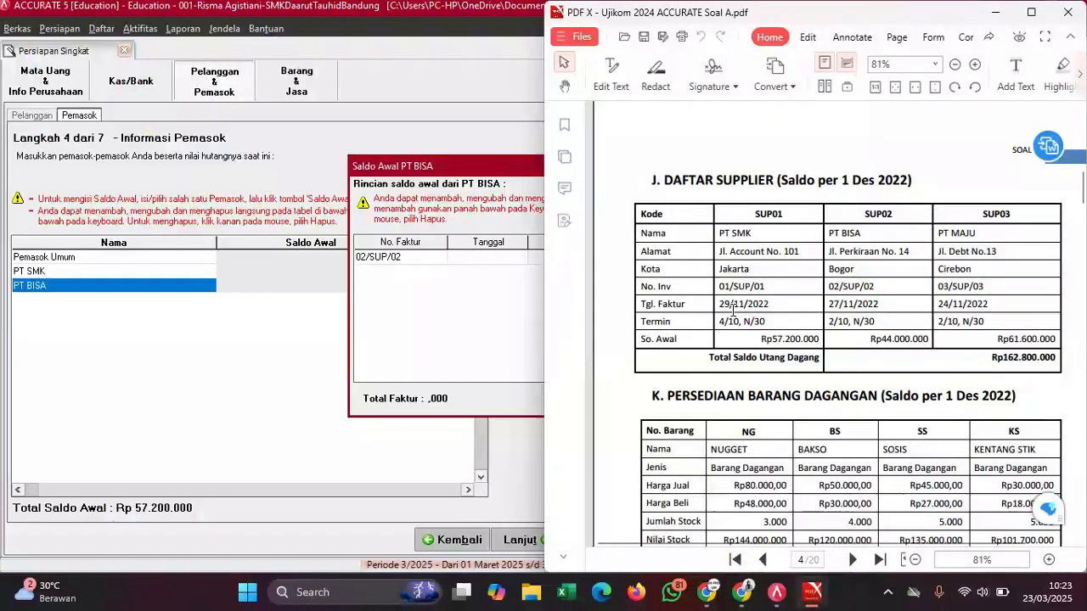
left_click_drag(721, 304, 771, 305)
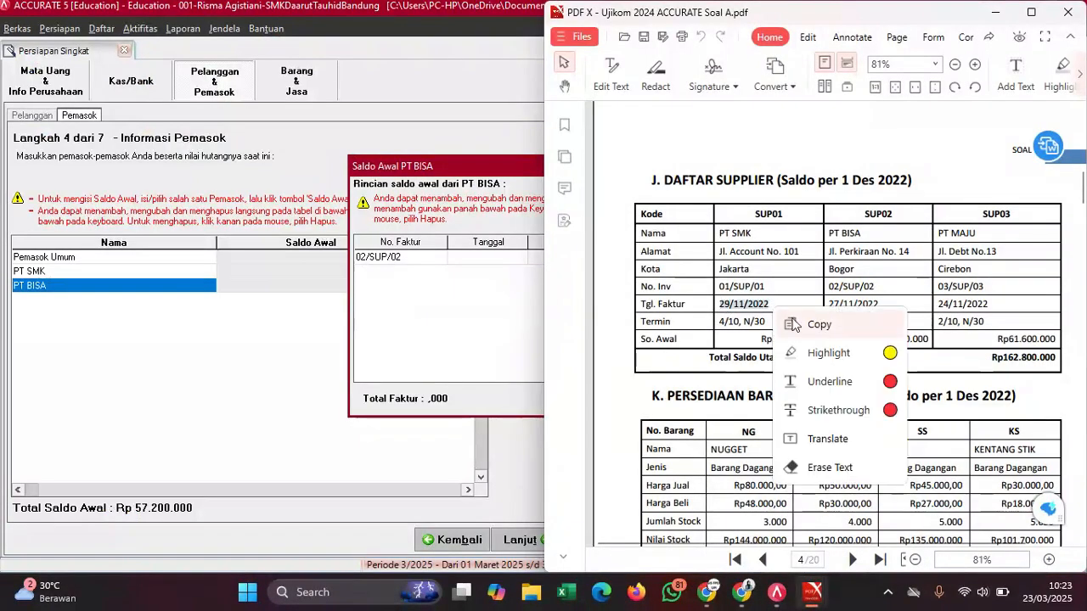
left_click(798, 326)
left_click(467, 257)
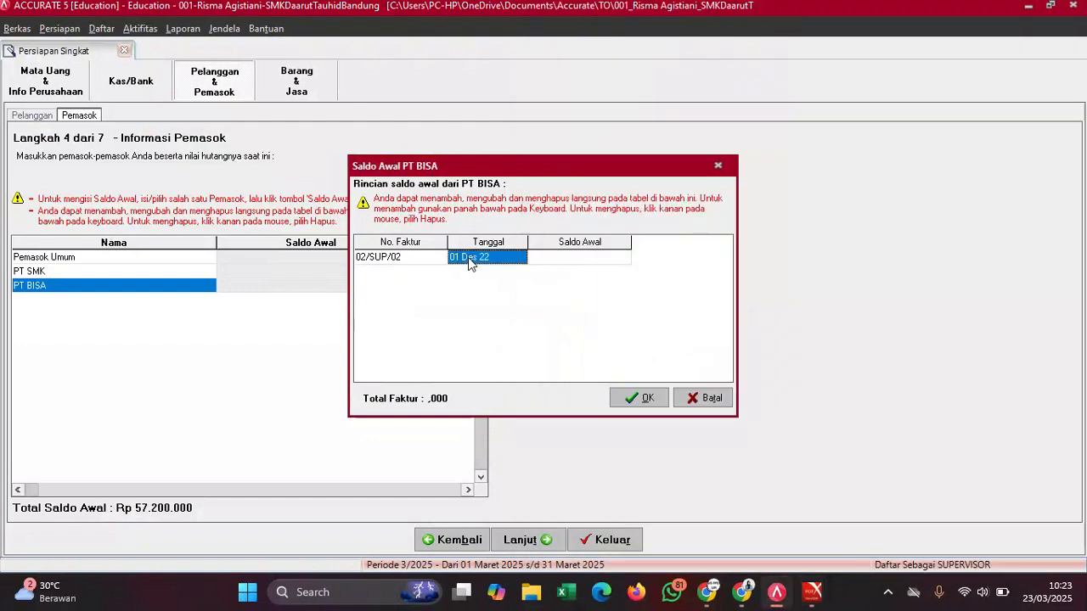
left_click(468, 257)
key("ctrl+v")
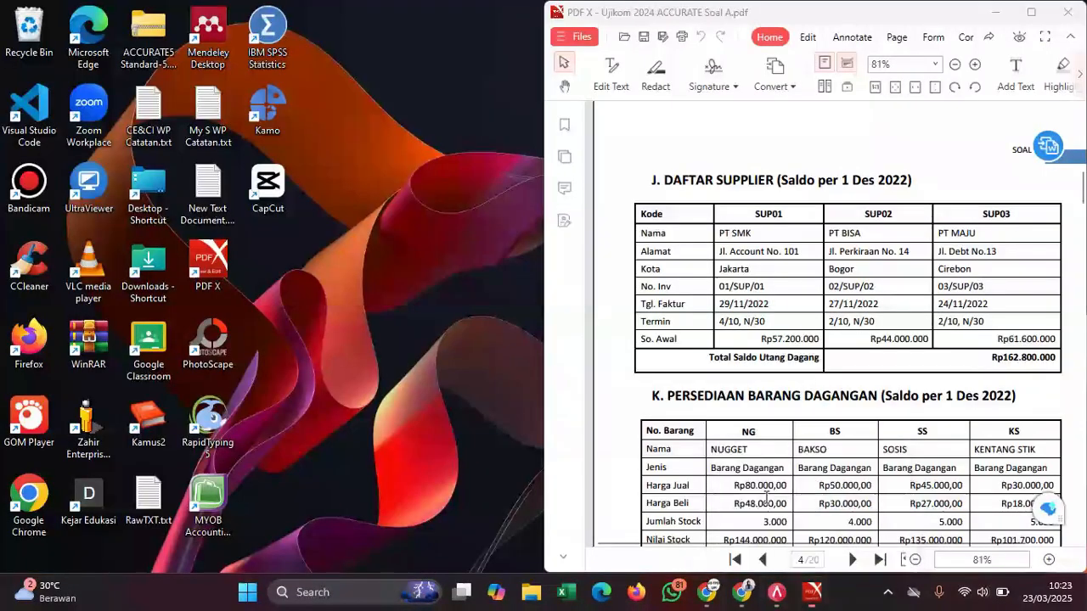
- Enter the 44000000 balance, confirm the invoice, and add an empty supplier row
left_click(758, 506)
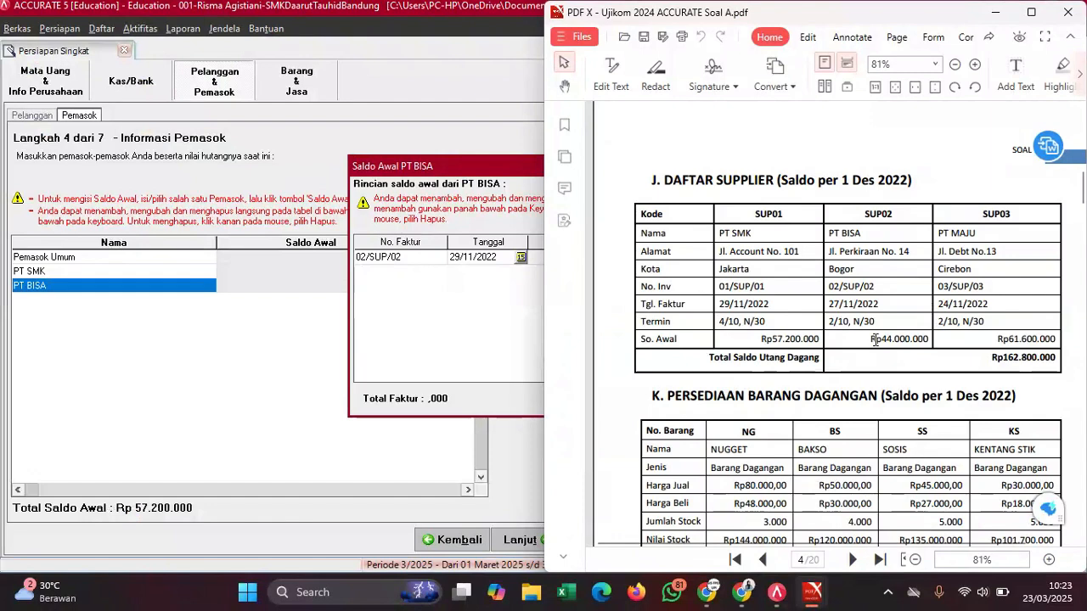
left_click(530, 281)
left_click(576, 257)
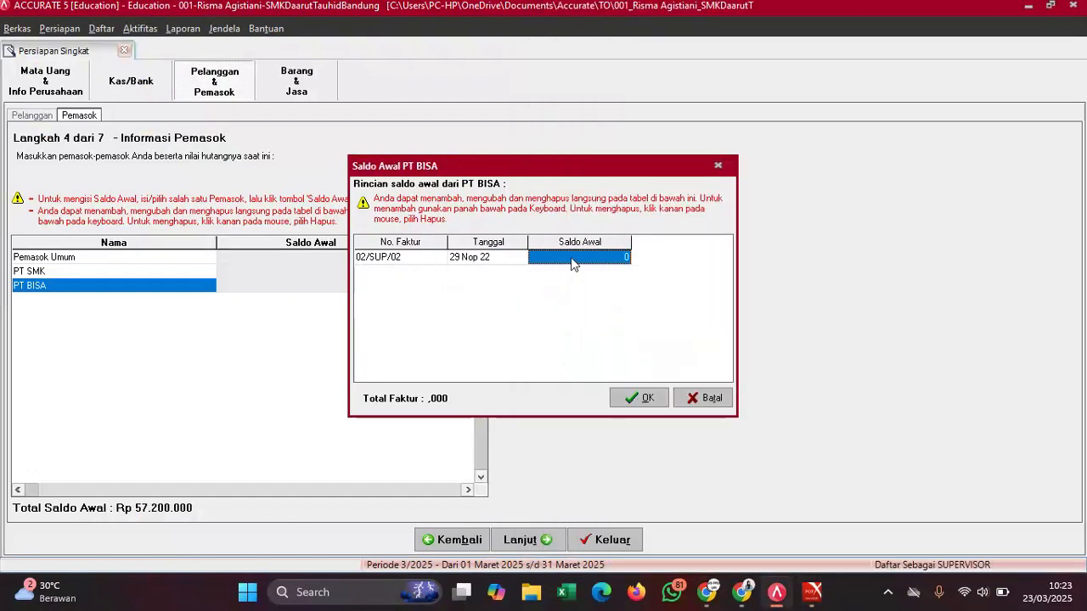
type("44000000")
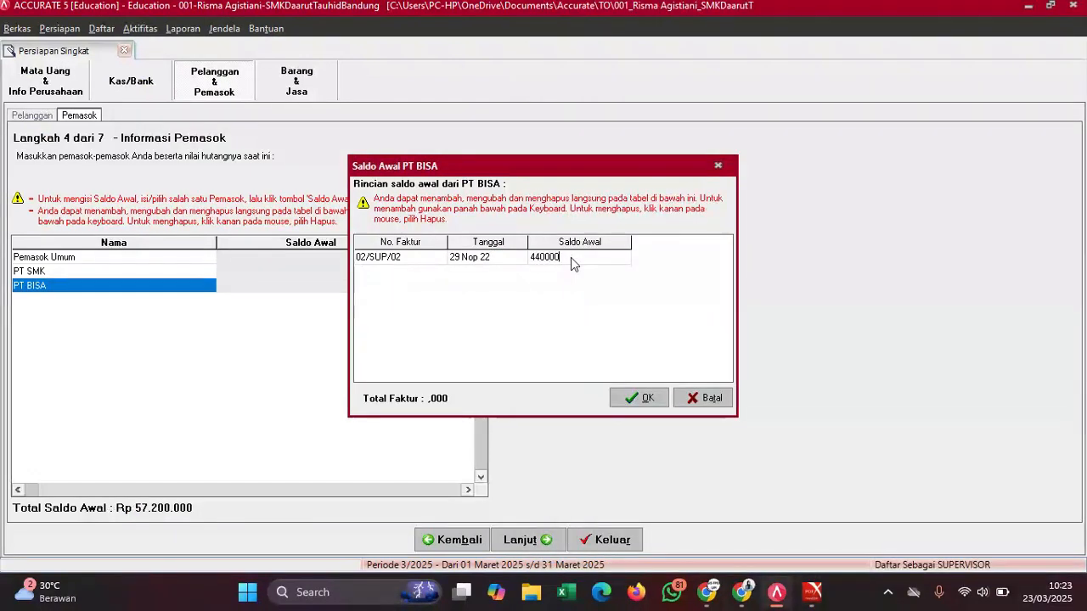
left_click(637, 397)
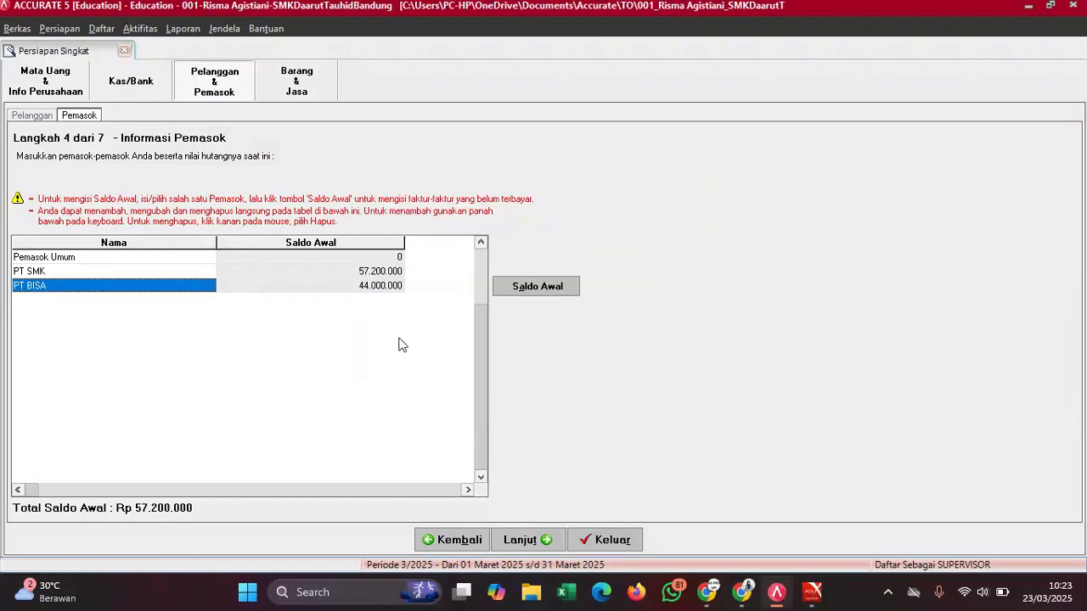
key("Tab")
key("Down")
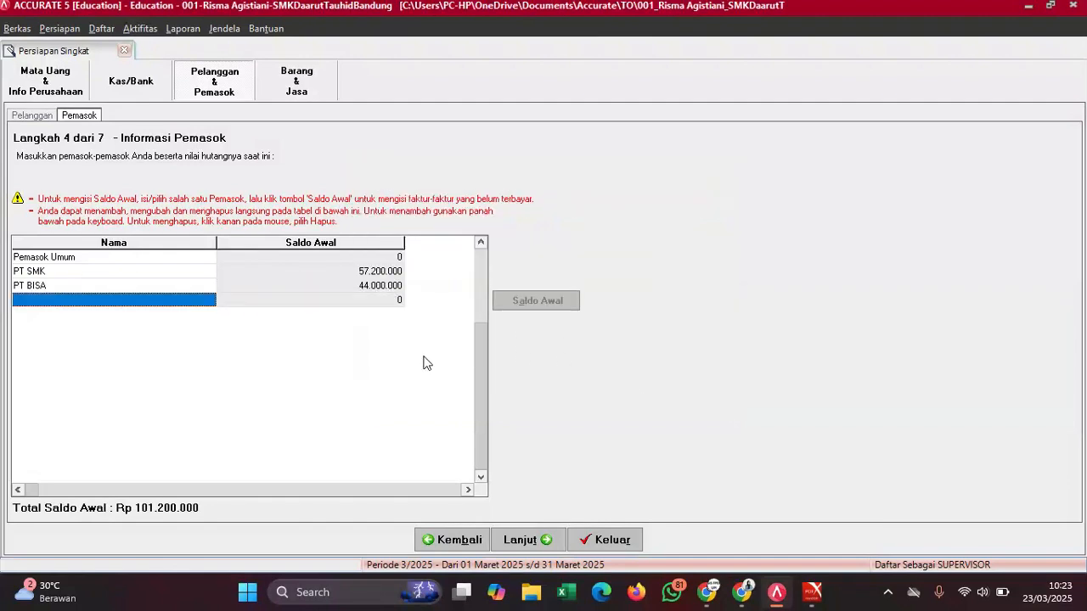
- Add supplier PT MAJU as a new row and open its opening balance details
mouse_move(812, 592)
left_click(769, 509)
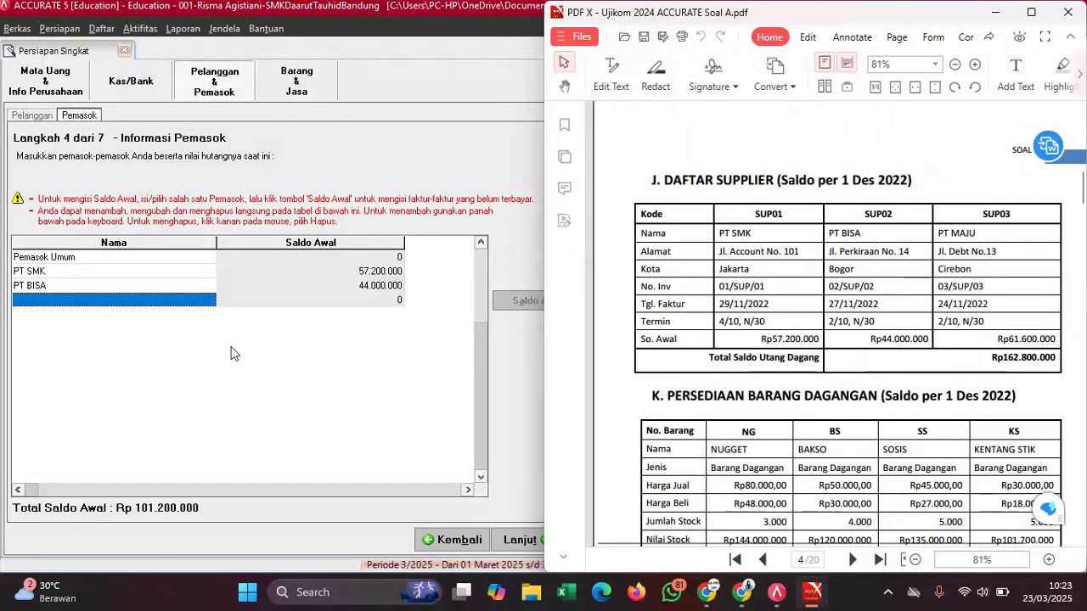
left_click(149, 301)
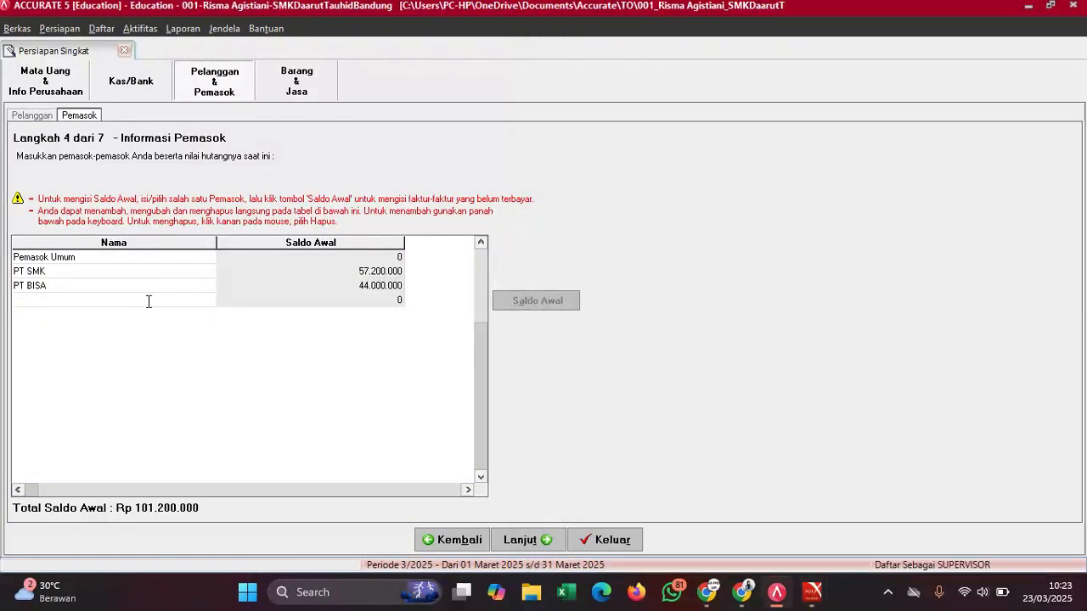
type("PT MAJU")
left_click(545, 301)
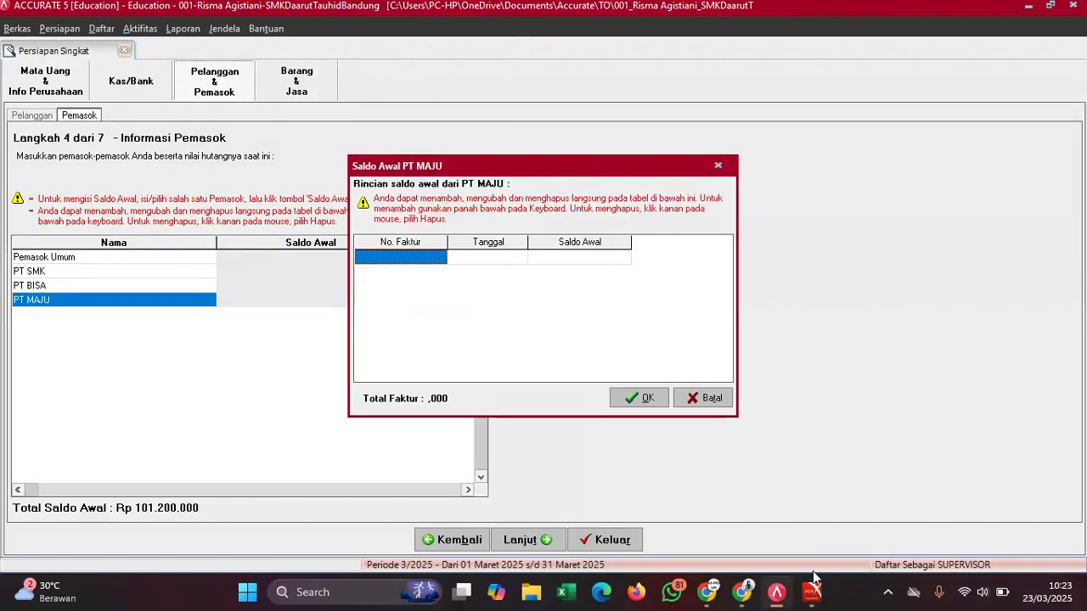
- Enter invoice number 03/SUP/03, copied from the exam PDF
mouse_move(813, 592)
left_click(769, 499)
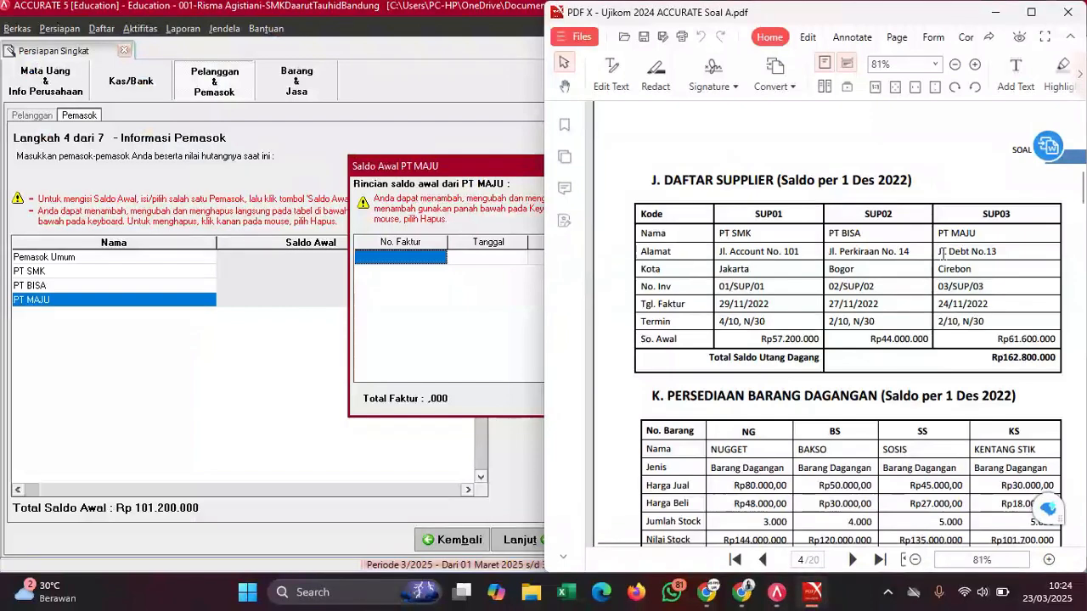
left_click_drag(939, 286, 1000, 293)
key("ctrl+c")
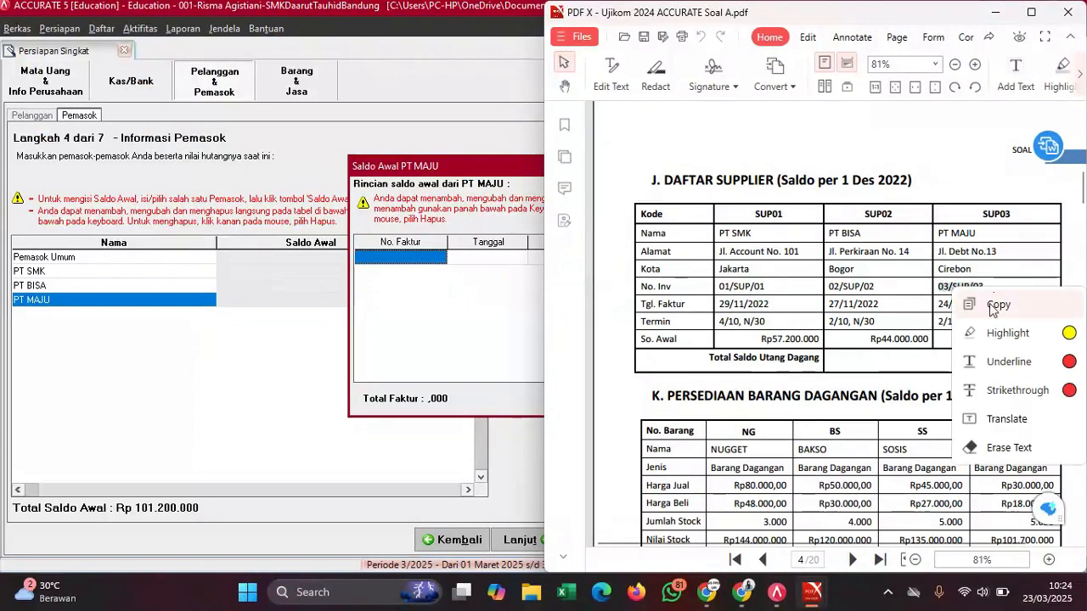
left_click(992, 304)
left_click(425, 270)
left_click(418, 260)
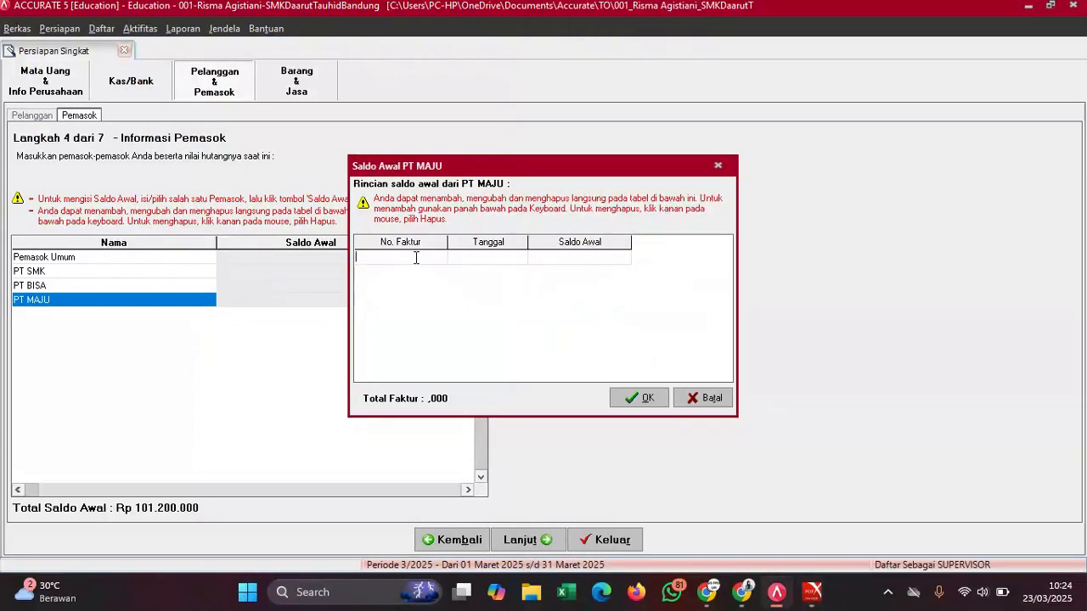
key("ctrl+v")
- Set the invoice date to 24/11/2022, copied from the exam PDF
mouse_move(812, 592)
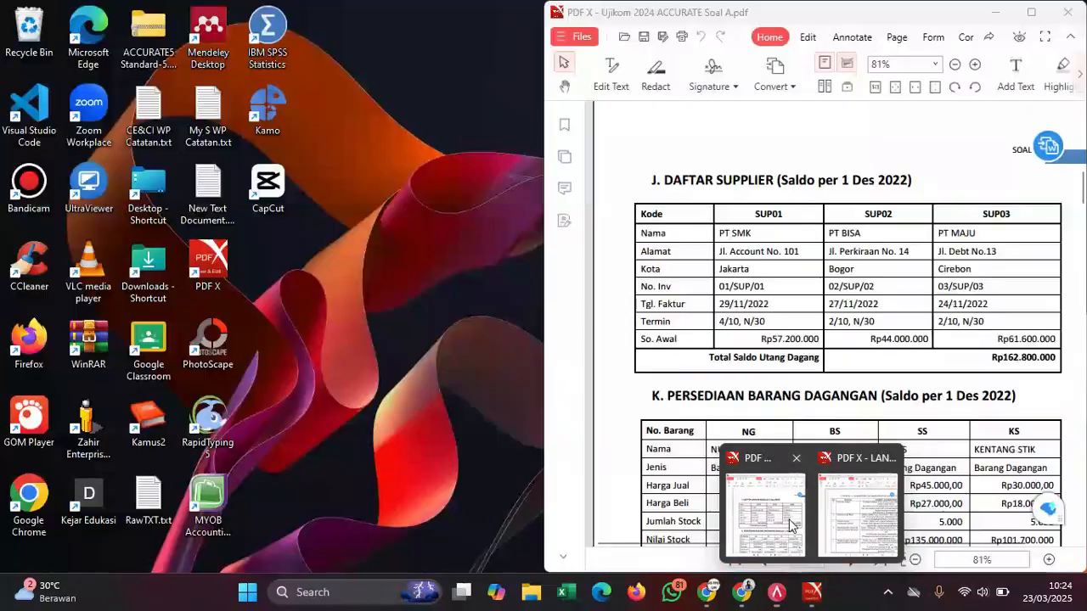
left_click(797, 510)
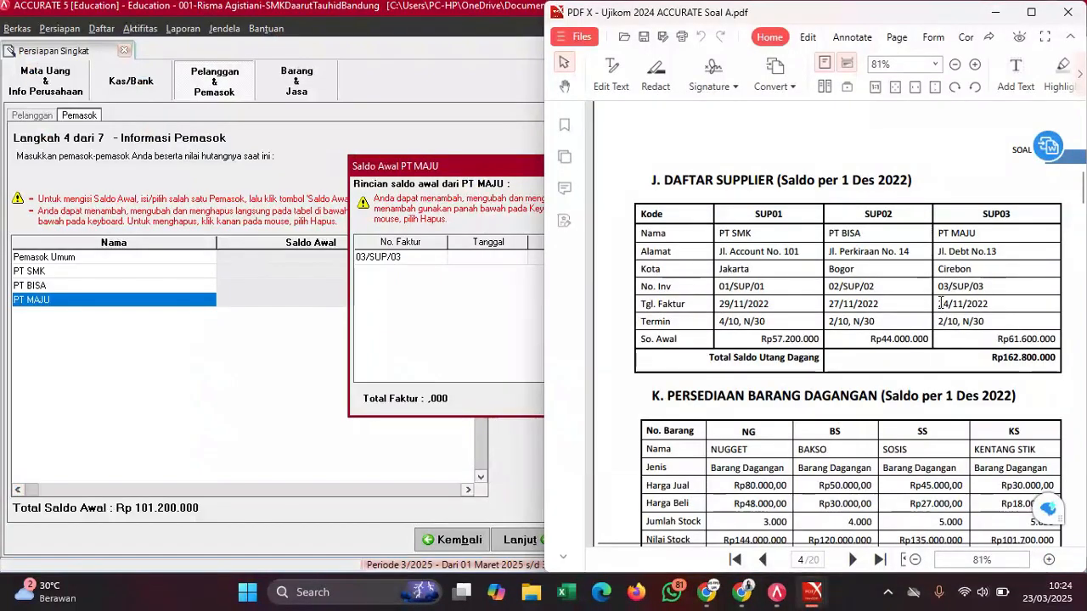
left_click_drag(938, 303, 1015, 306)
left_click(999, 323)
left_click(489, 265)
left_click(489, 268)
key("ctrl+v")
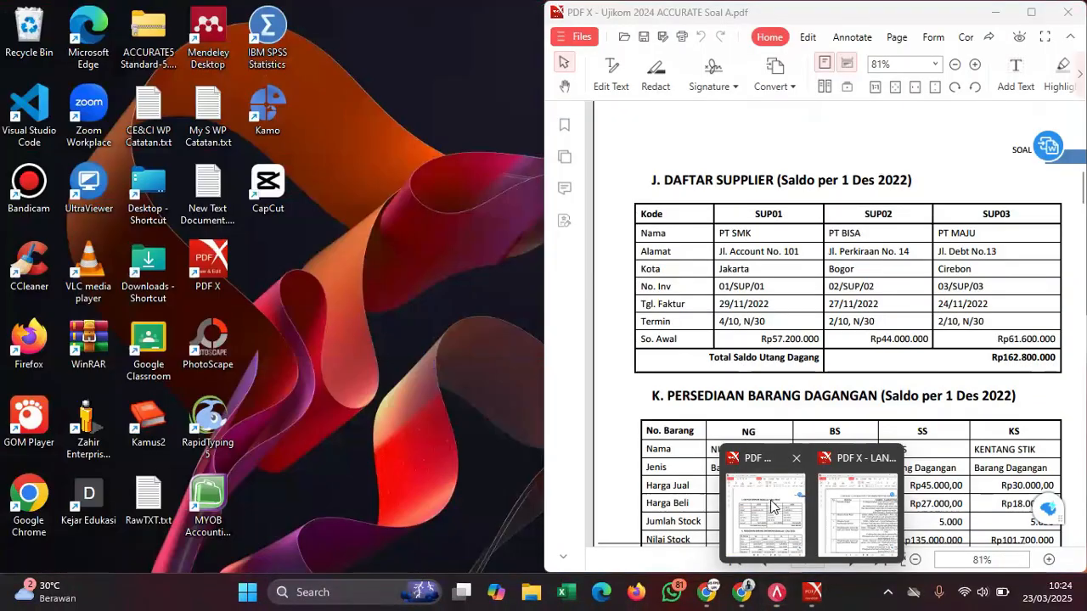
- Enter 61600 as the invoice's opening balance amount (61.600.000)
left_click(772, 501)
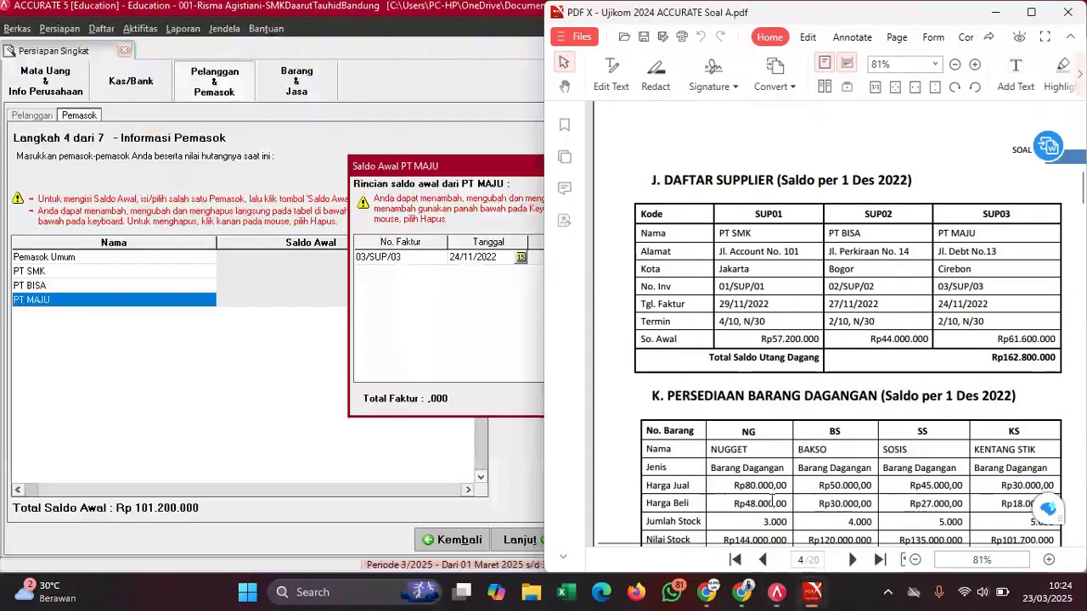
left_click(437, 363)
left_click(586, 264)
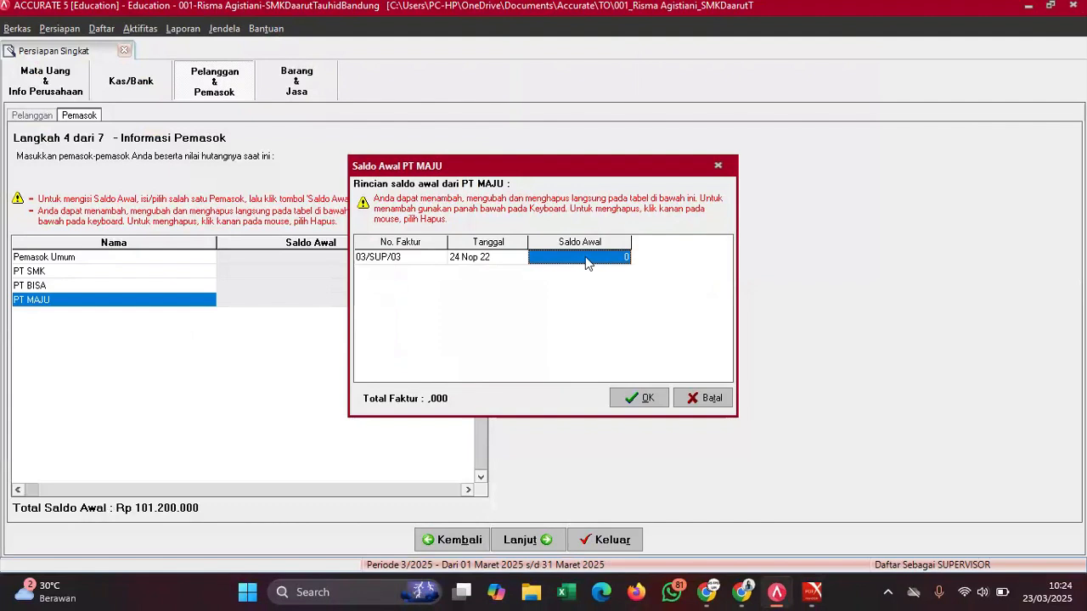
type("61600000")
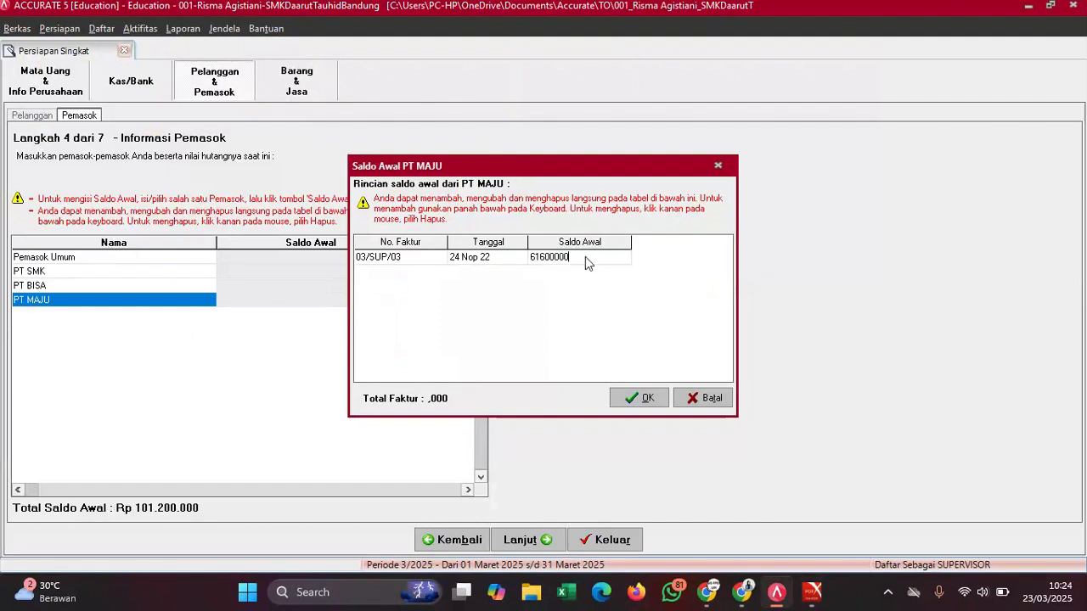
key("Return")
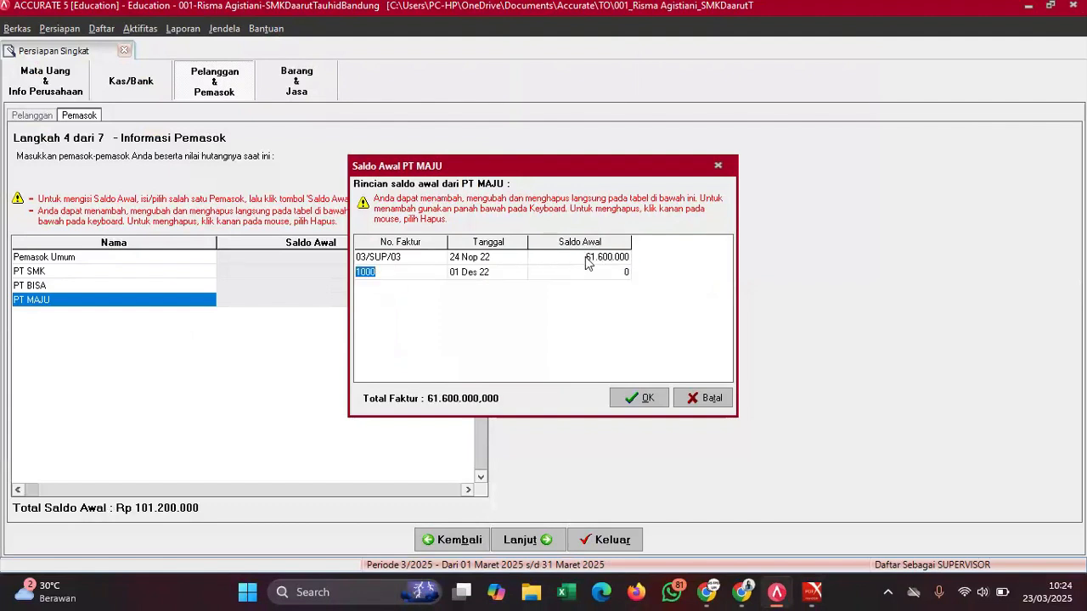
- Delete the extra 1000 invoice row and confirm PT MAJU's opening invoices
right_click(429, 287)
left_click(460, 293)
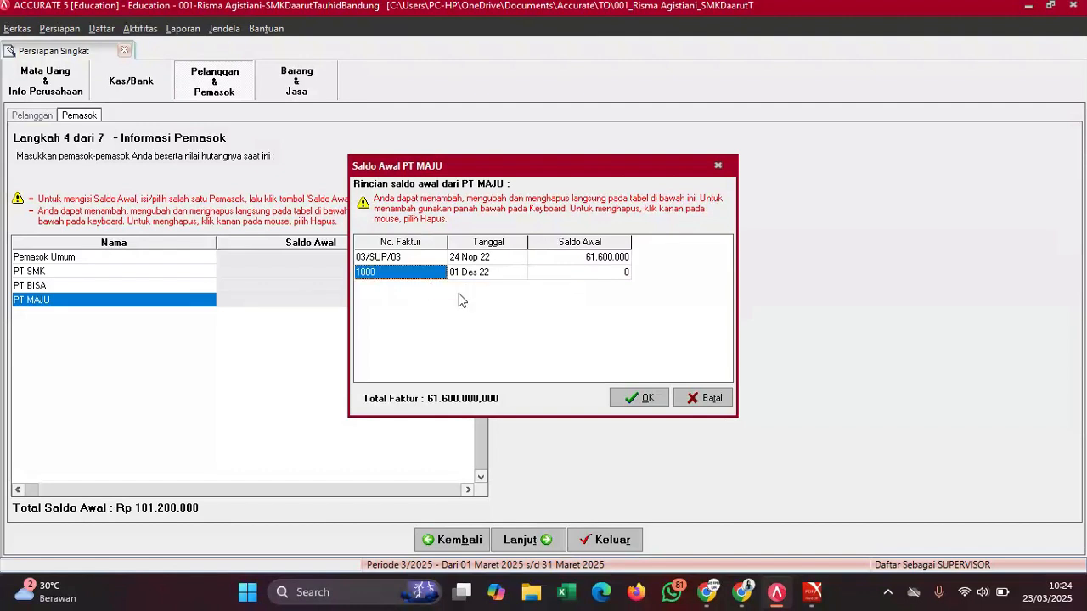
right_click(423, 273)
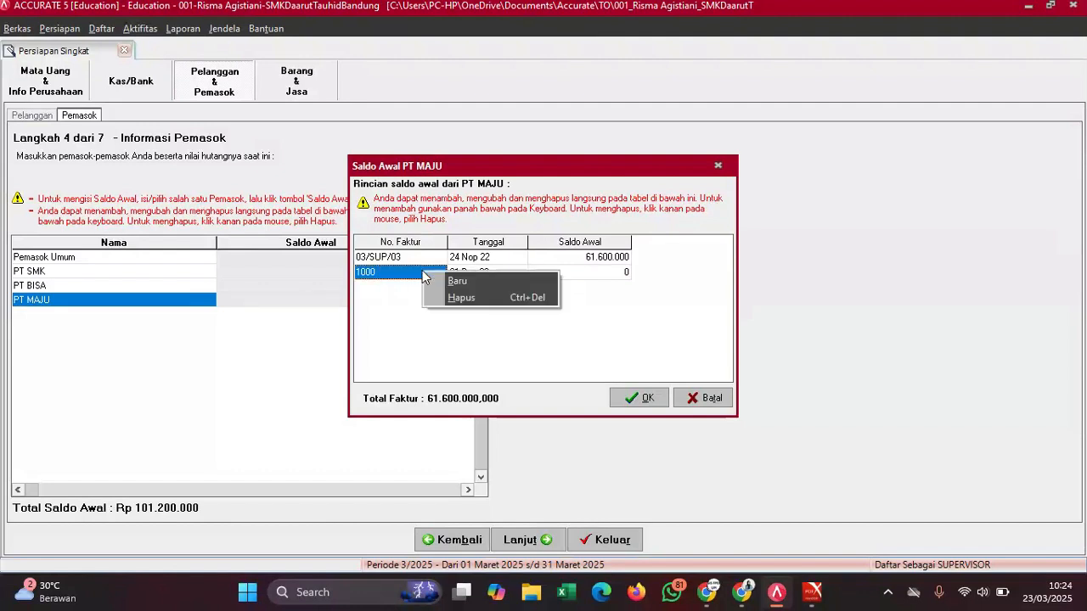
left_click(460, 298)
left_click(639, 399)
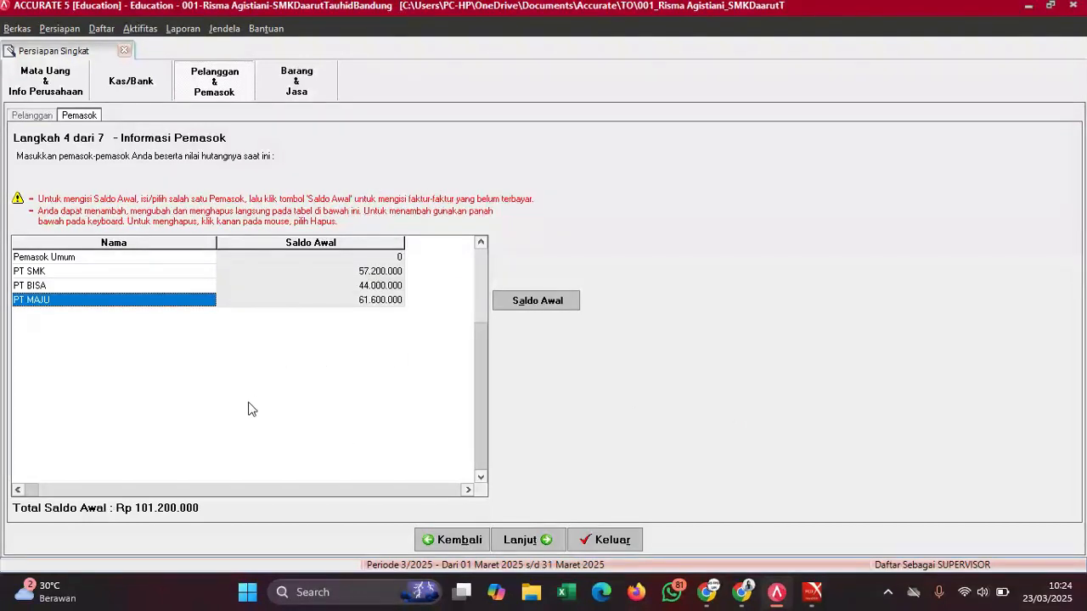
left_click(363, 302)
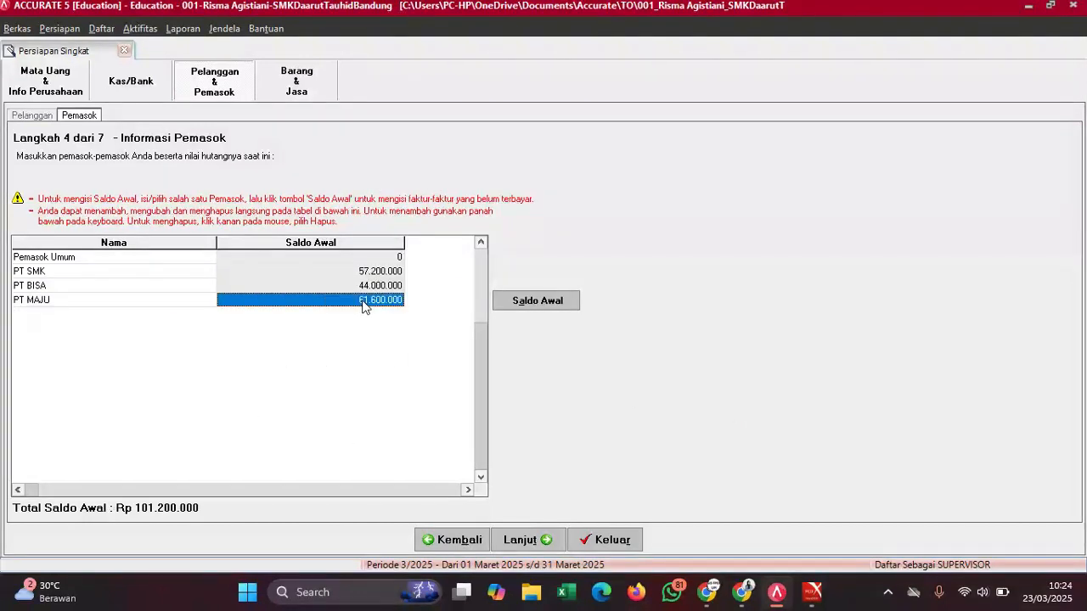
- Commit PT MAJU's balance and check the Rp 162.800.000 supplier total against the exam PDF
key("Down")
key("Up")
key("Up")
key("Up")
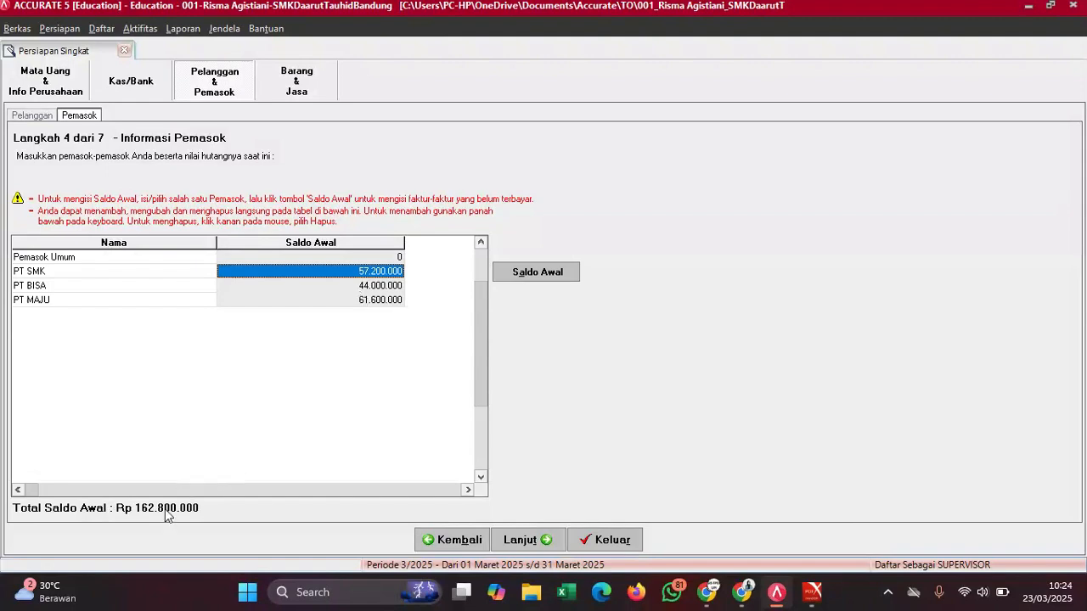
mouse_move(812, 592)
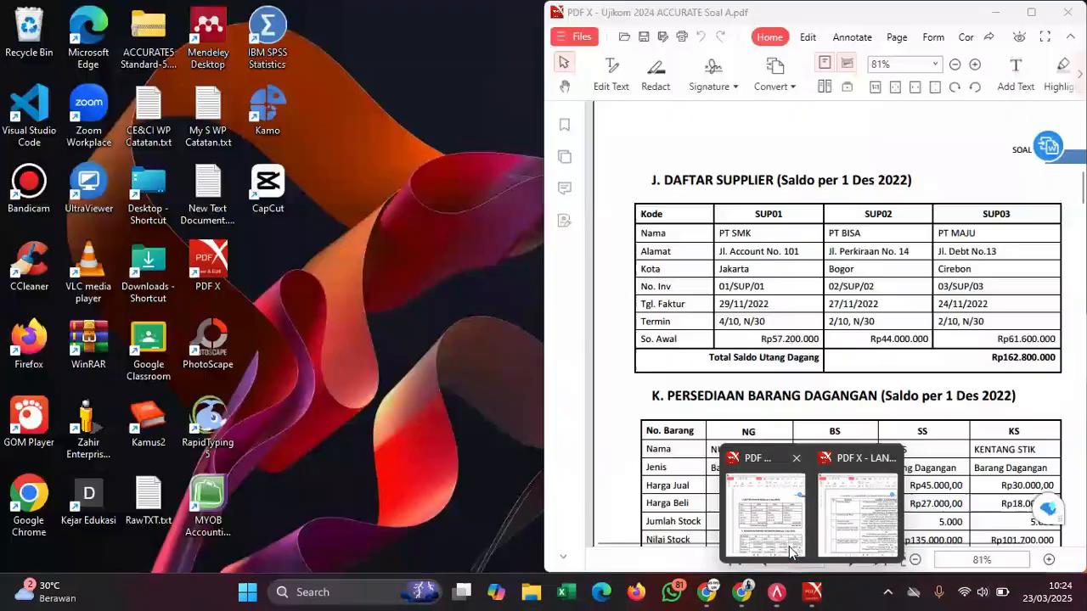
left_click(789, 547)
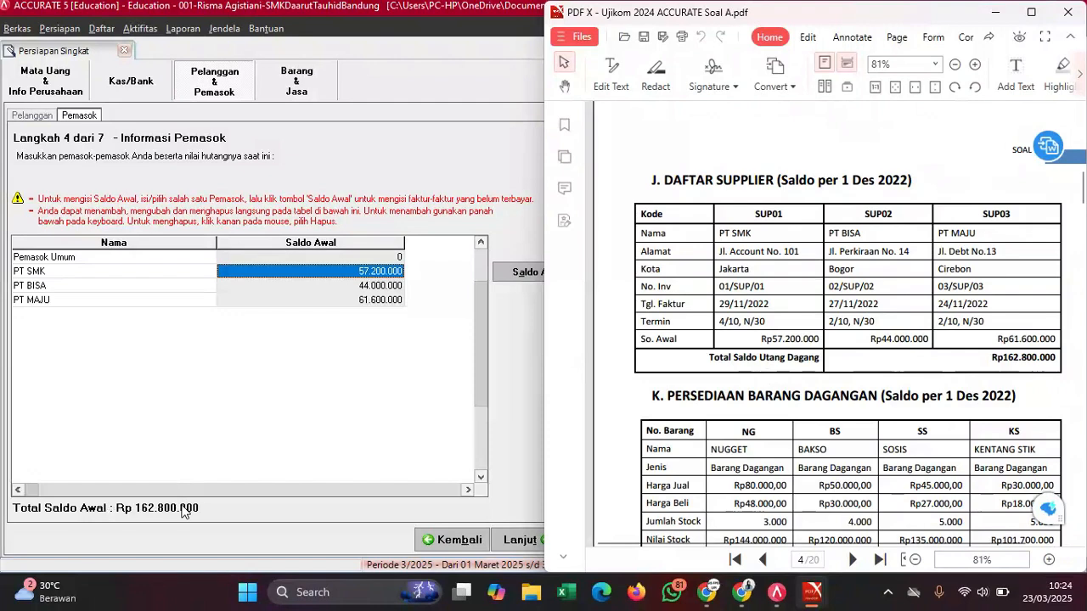
left_click(268, 462)
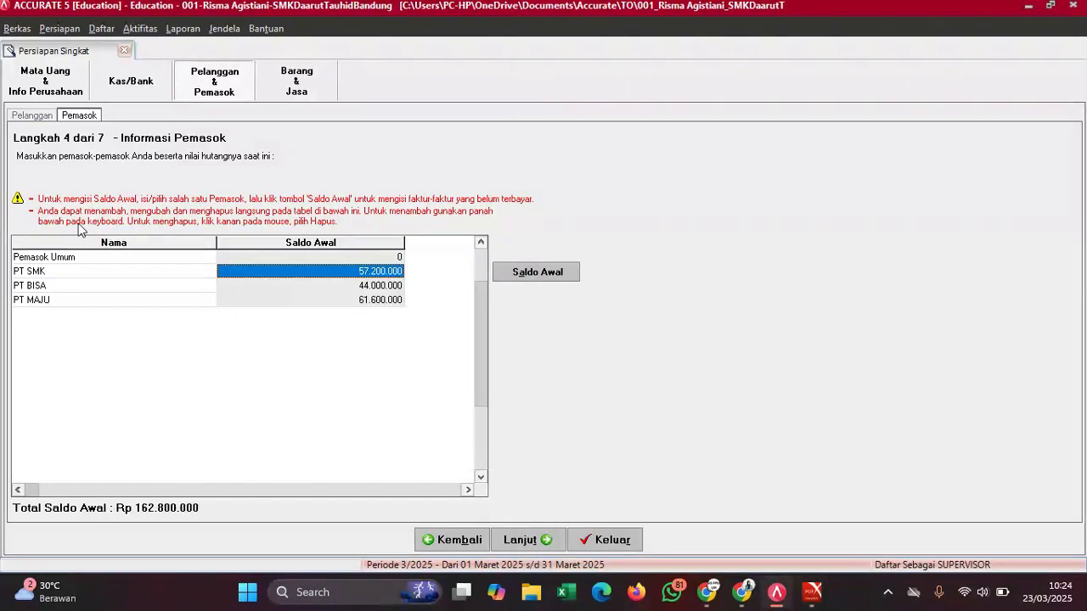
- Verify the Rp 135.500.000 customer total against the PDF, then return to suppliers
left_click(43, 117)
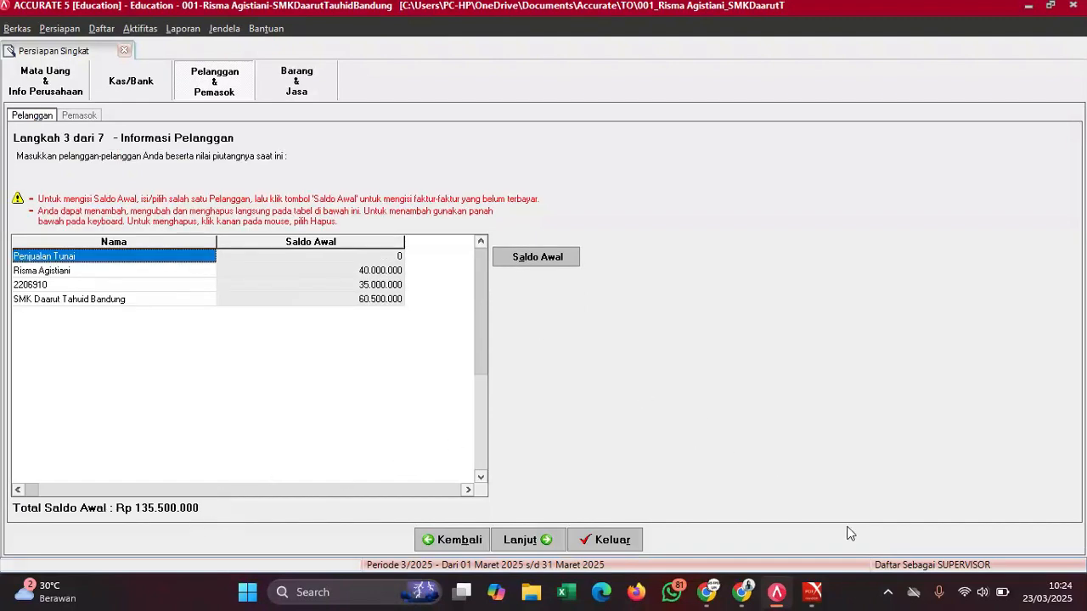
mouse_move(813, 592)
left_click(777, 509)
scroll(852, 420, "up", 6)
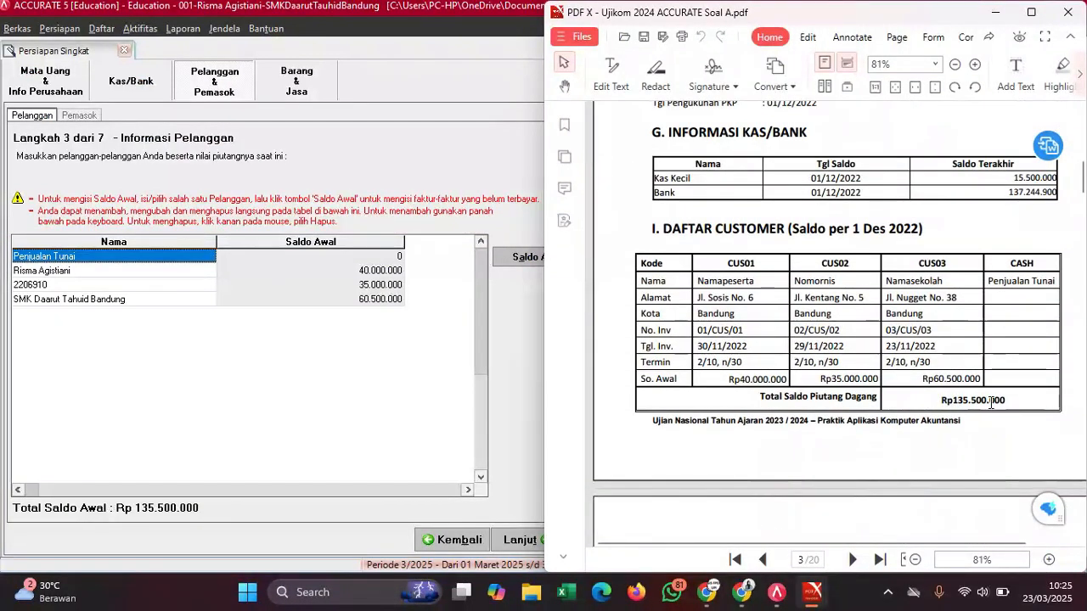
left_click(381, 392)
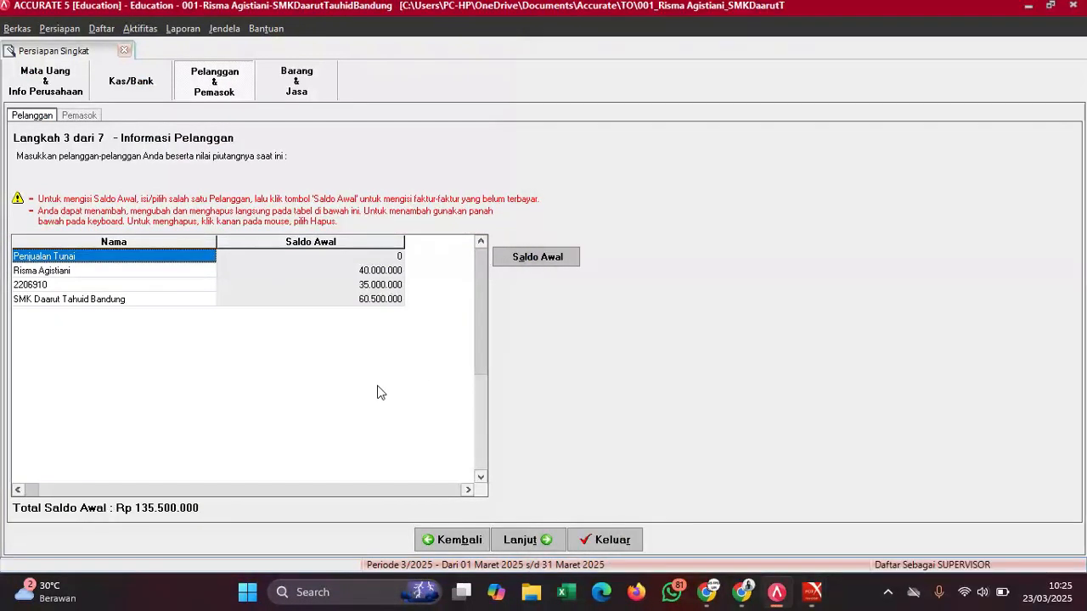
left_click(74, 116)
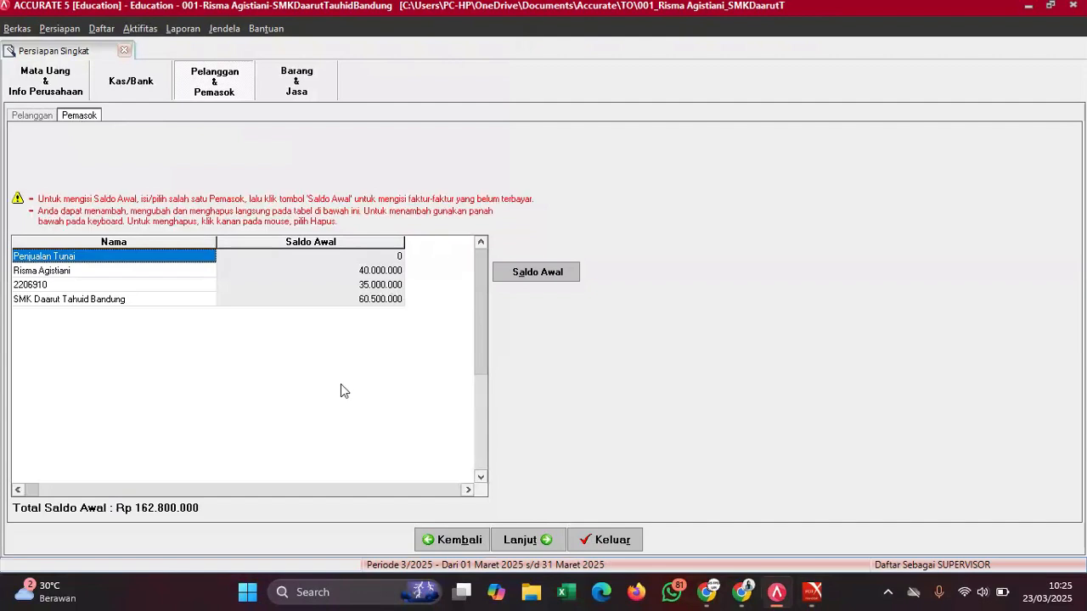
- Advance to step 5, Metode Persediaan, keeping Rata-rata after checking the PDF's accounting system
left_click(528, 541)
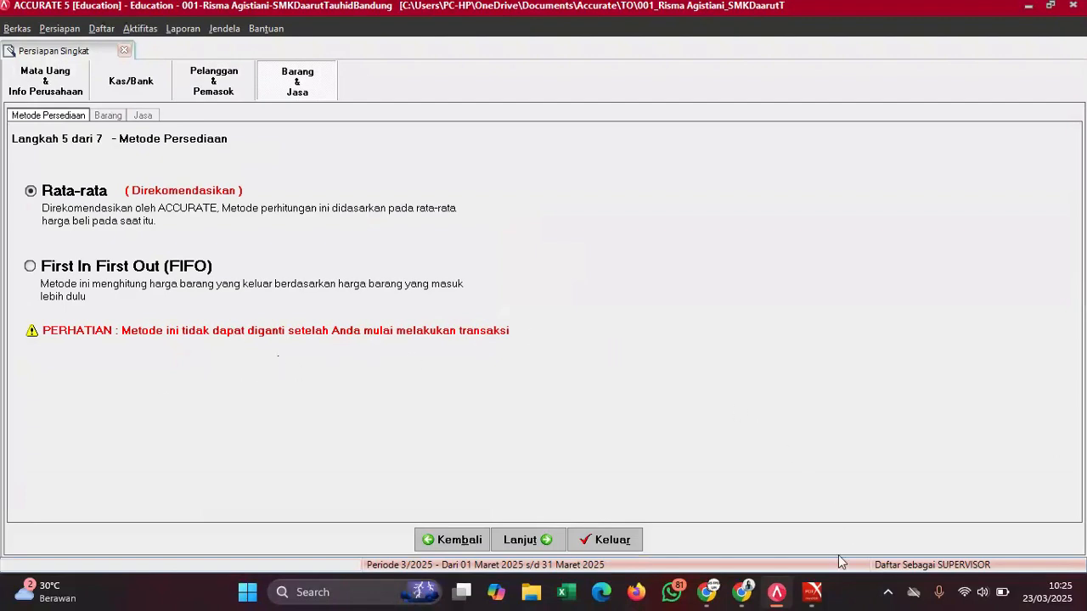
mouse_move(813, 592)
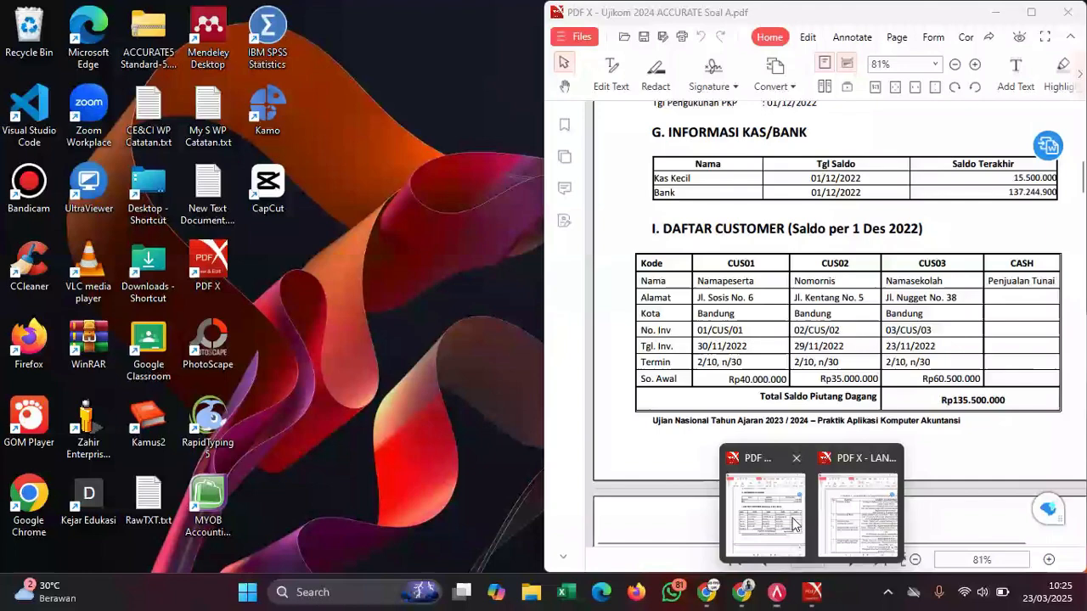
left_click(798, 528)
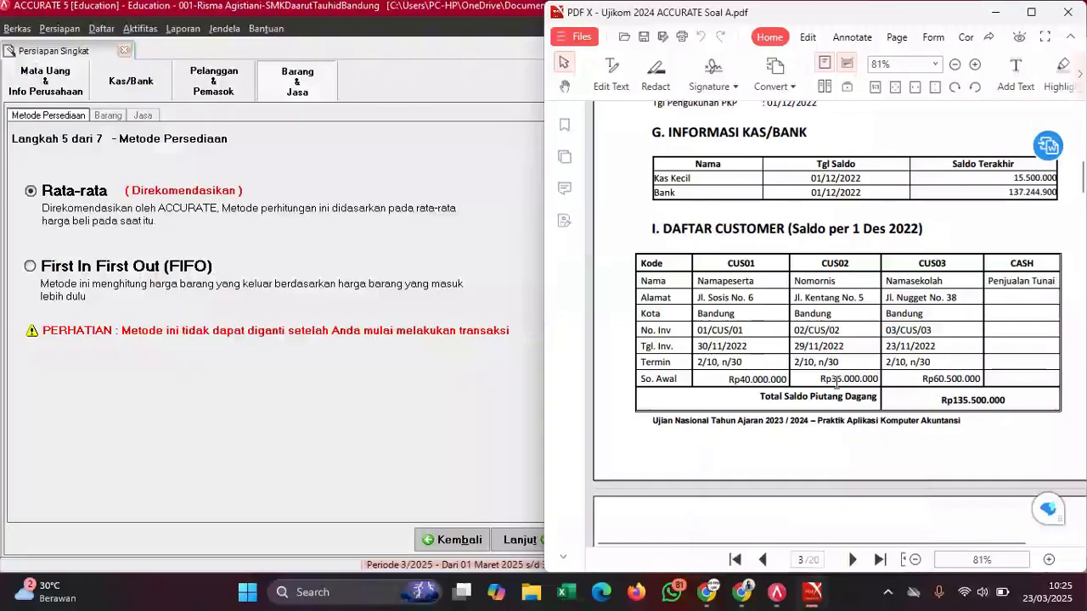
scroll(836, 374, "up", 10)
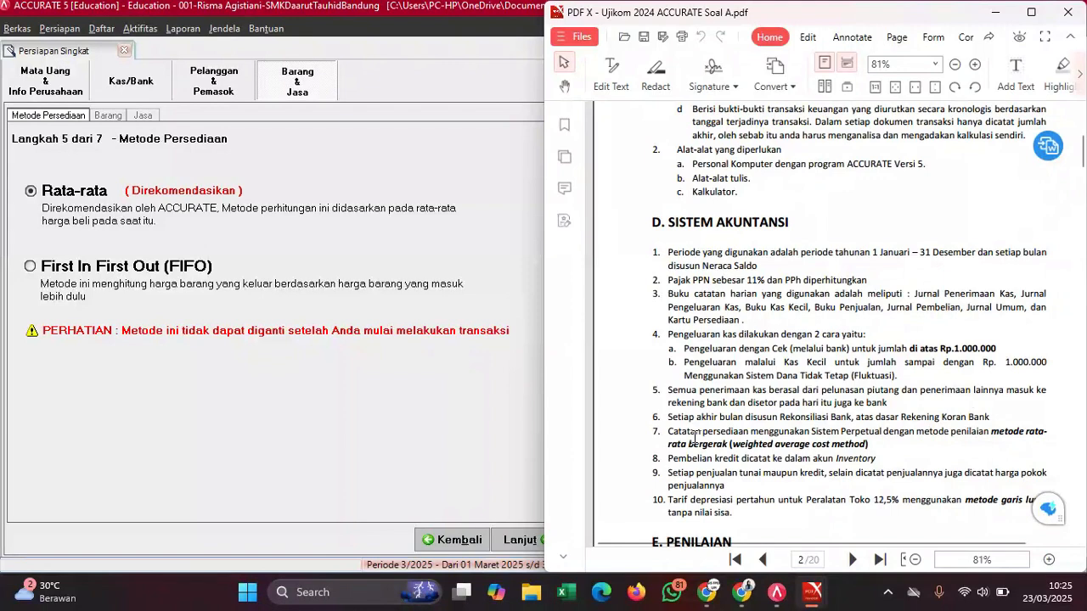
left_click(293, 248)
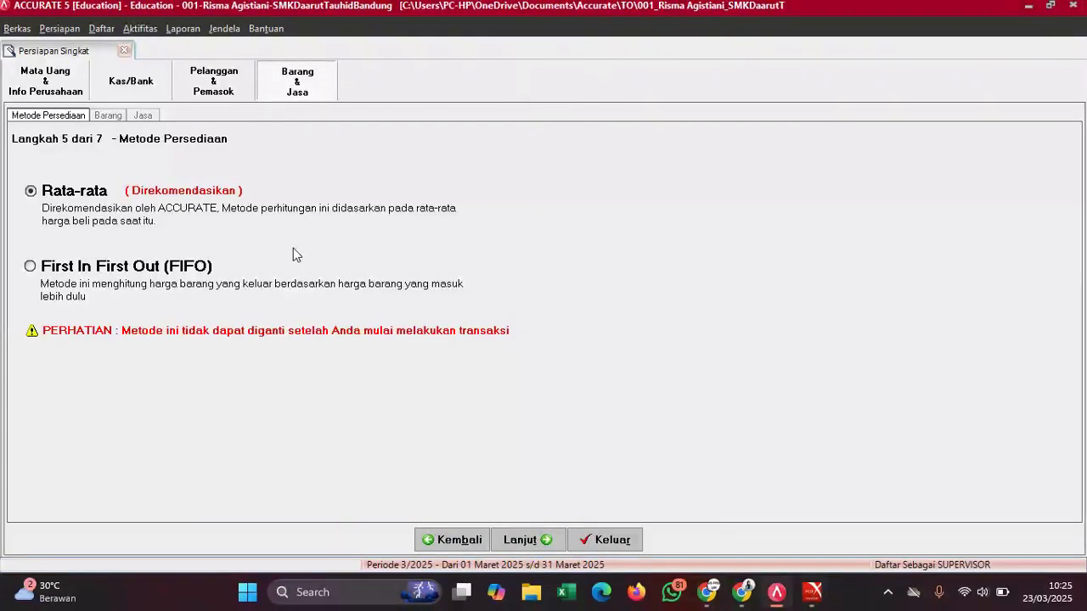
- Show step 6 Informasi Barang and bring up the PDF's section K inventory list
left_click(108, 116)
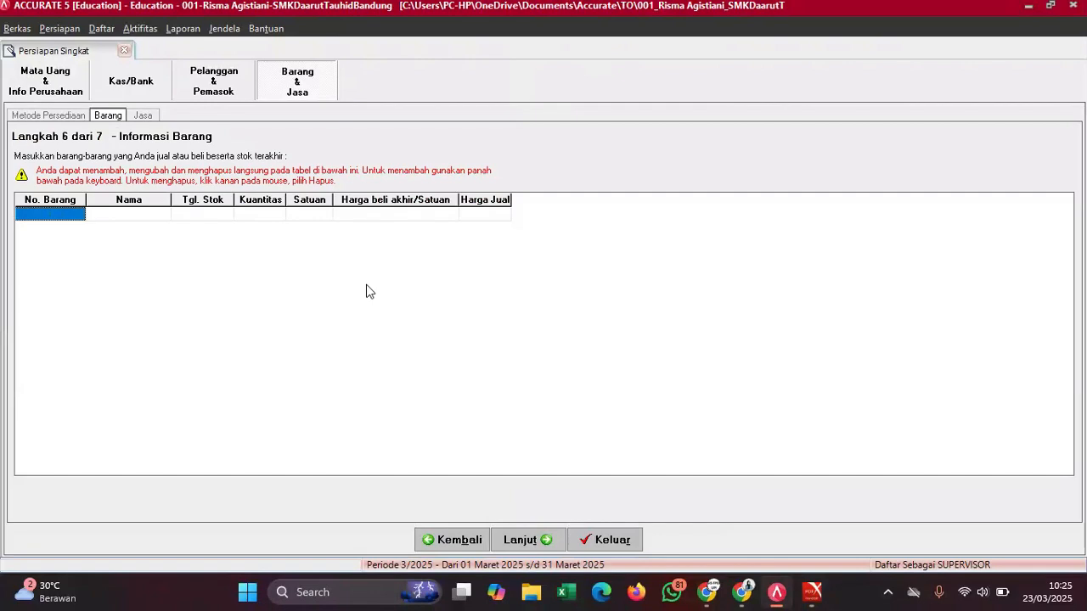
mouse_move(813, 593)
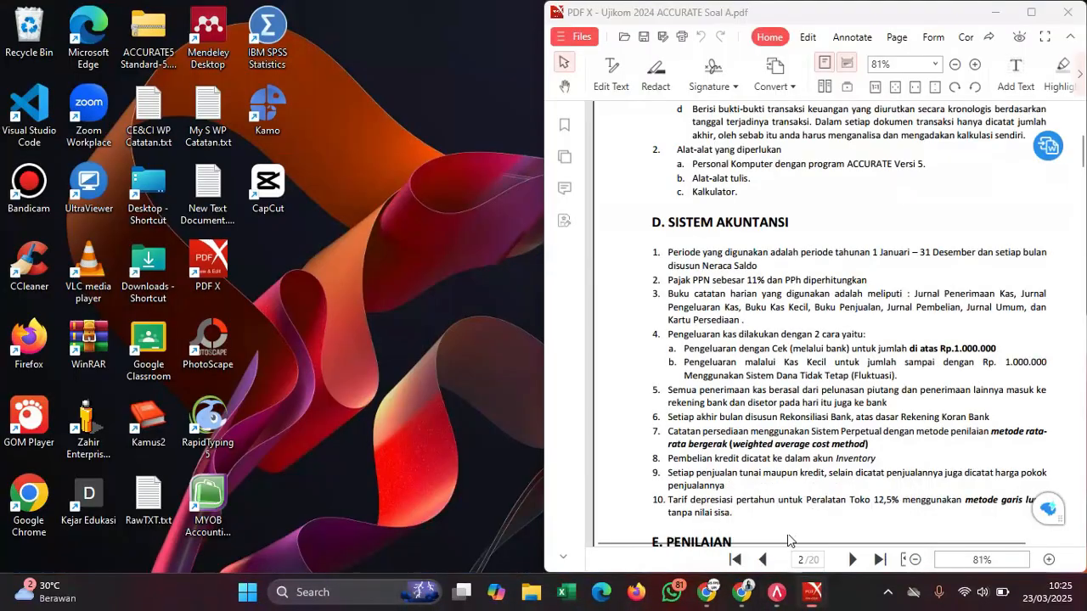
left_click(790, 540)
scroll(826, 425, "down", 15)
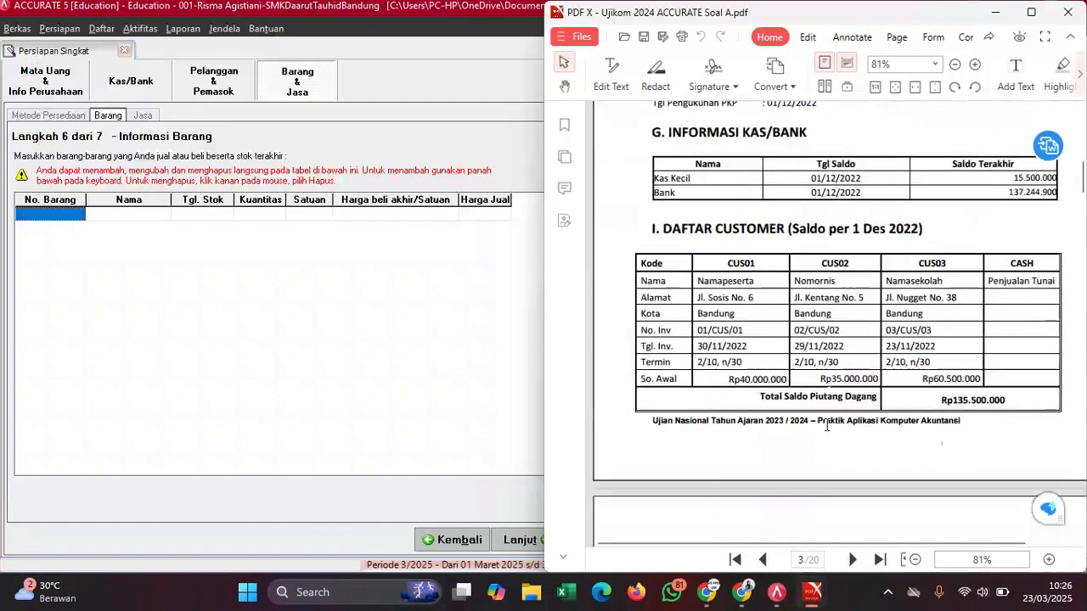
scroll(827, 424, "down", 8)
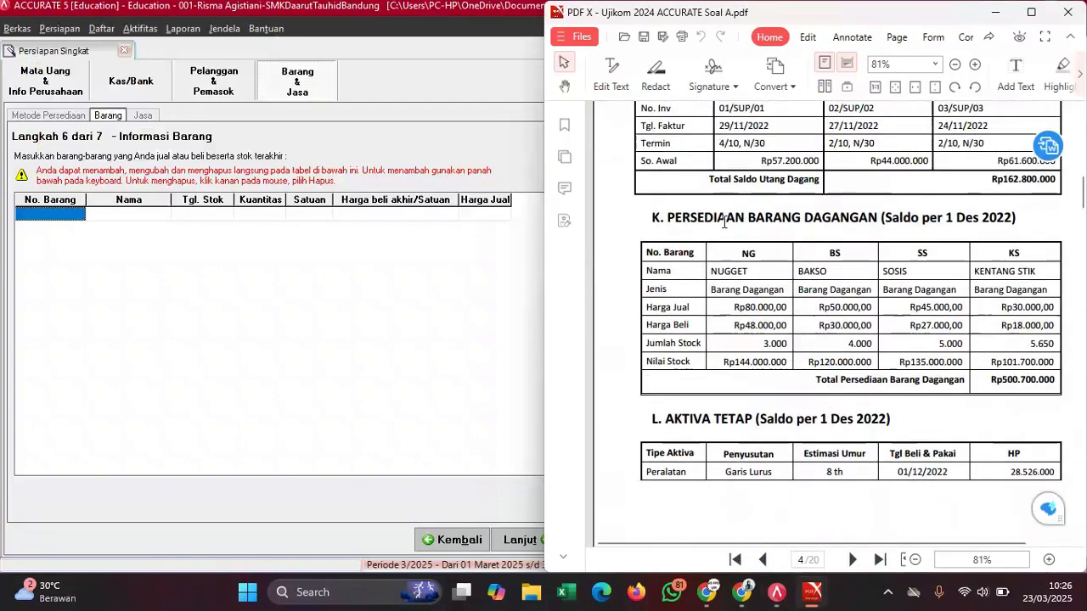
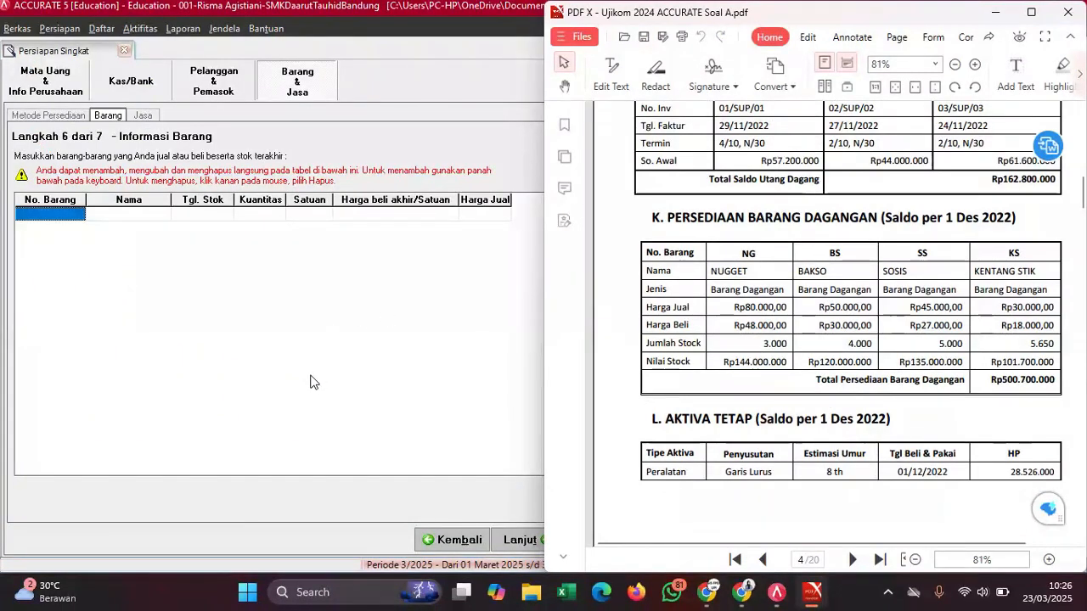
- Add the first item, NG NUGGET, with stock date 01/12/2022
left_click(57, 215)
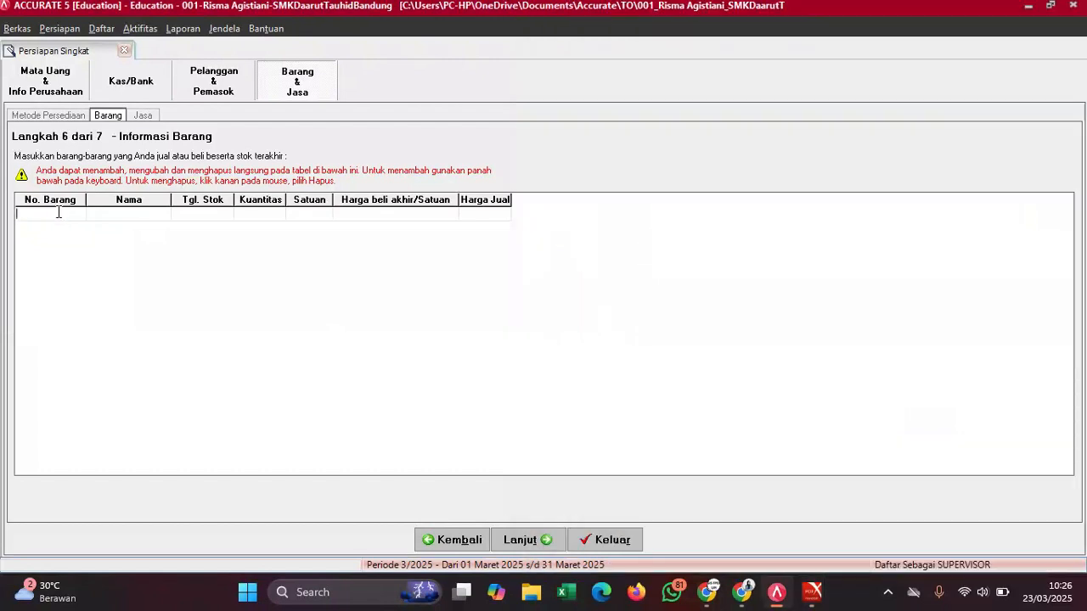
type("NG")
left_click(107, 215)
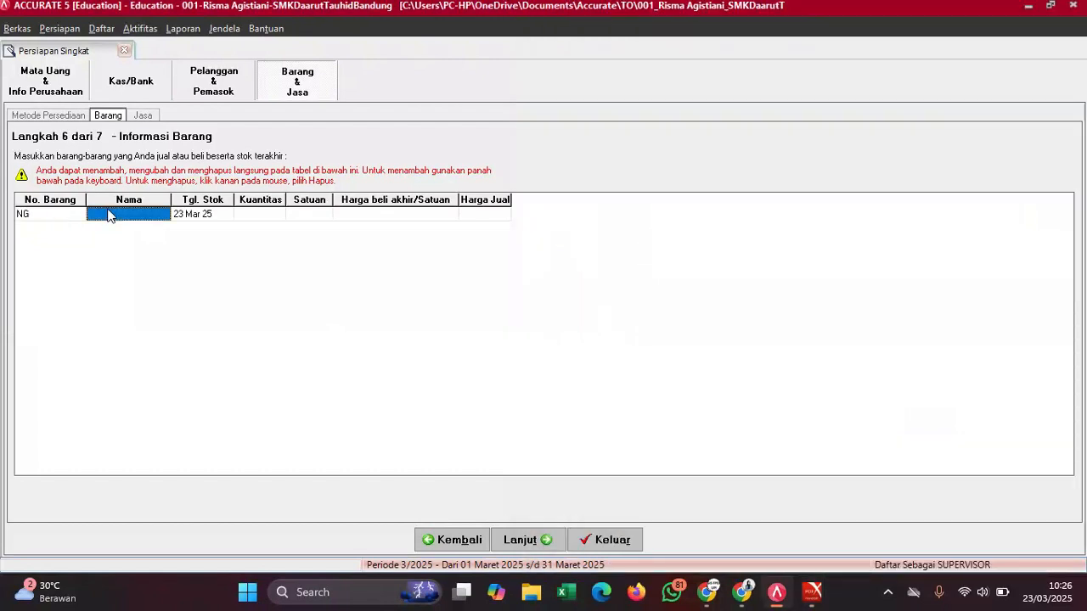
type("NUGGET")
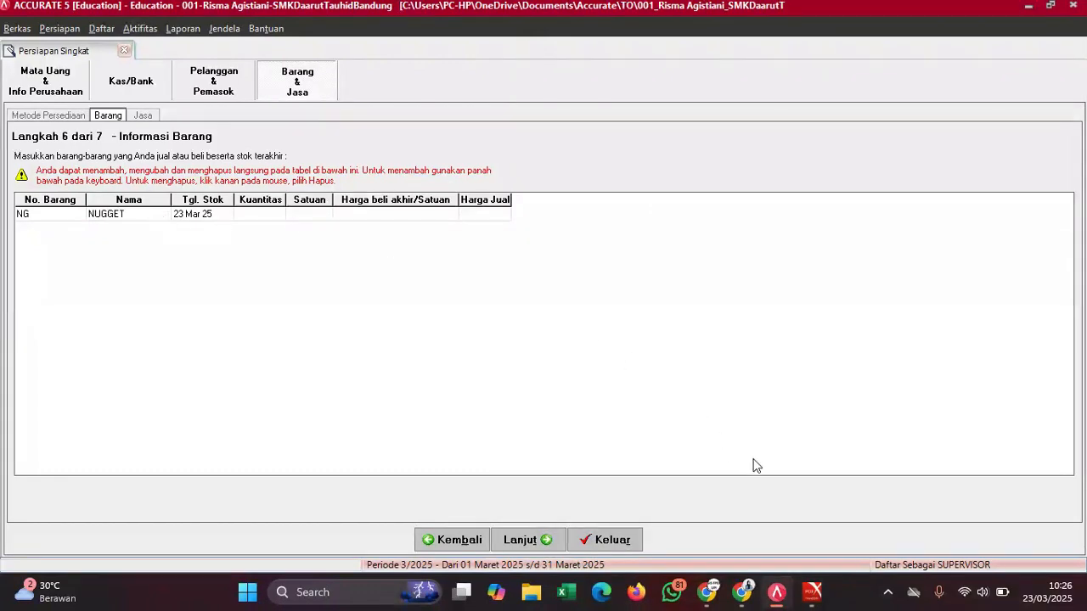
mouse_move(811, 590)
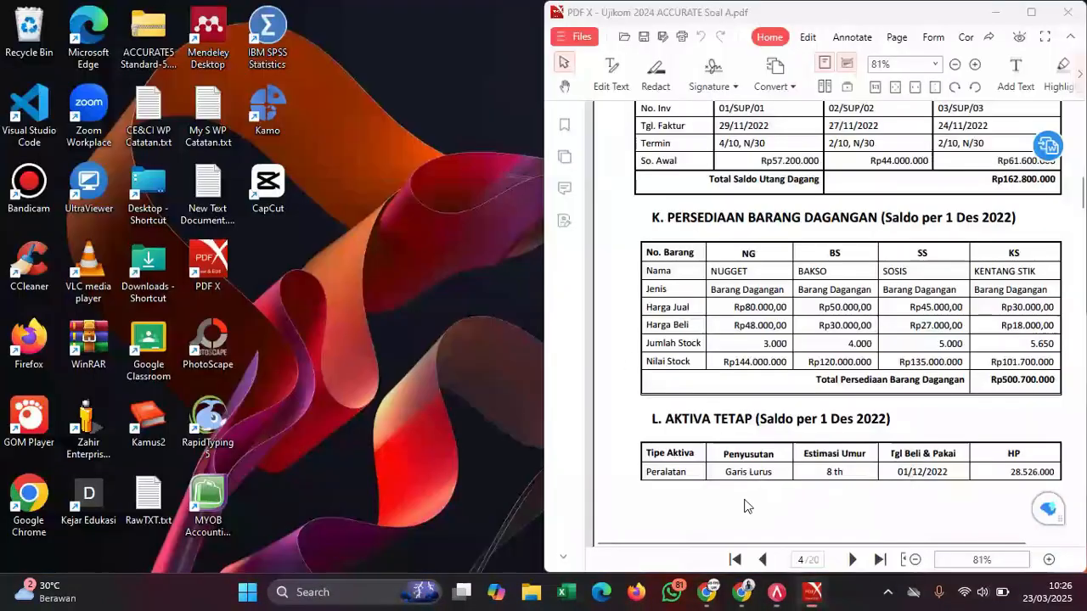
left_click(764, 510)
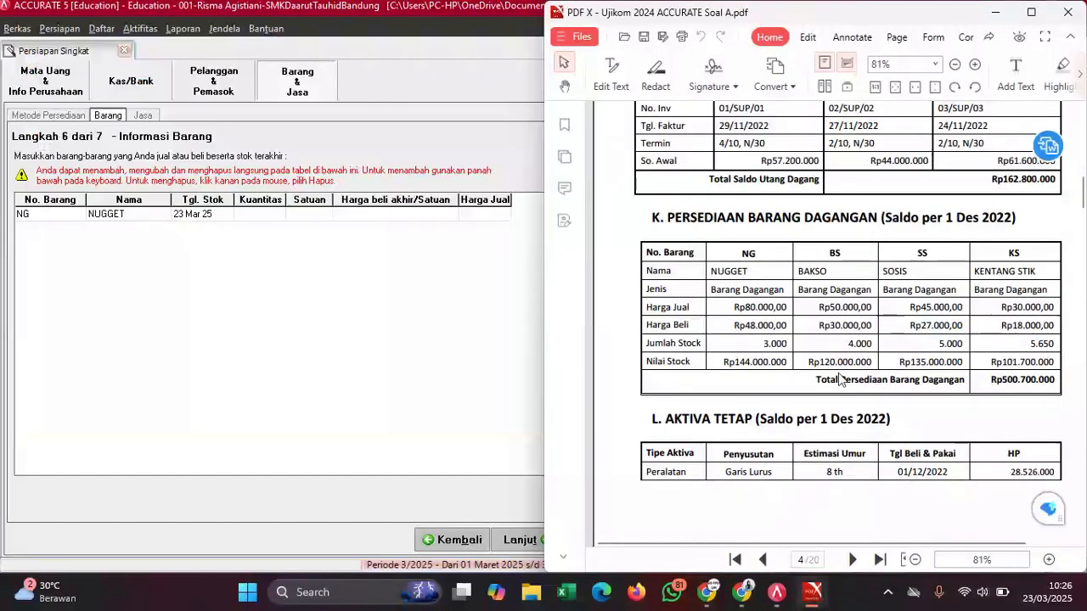
left_click(205, 219)
left_click(205, 218)
left_click(206, 218)
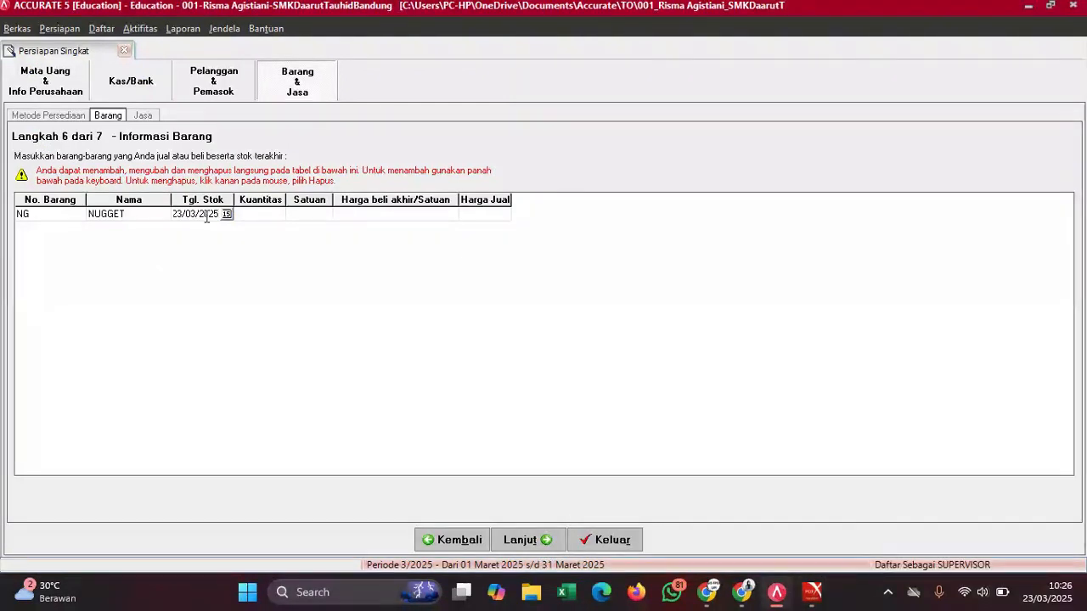
key("BackSpace")
key("BackSpace")
key("BackSpace")
key("BackSpace")
key("BackSpace")
key("BackSpace")
key("BackSpace")
key("BackSpace")
key("BackSpace")
key("BackSpace")
type("01/12/2022")
key("Tab")
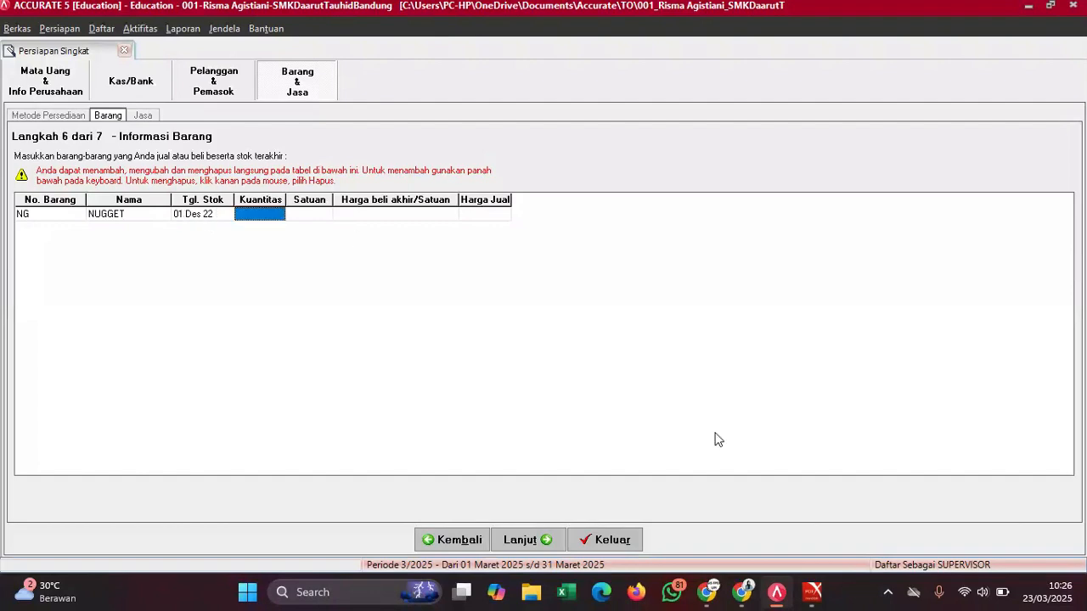
- Set NUGGET's quantity to 3.000 with unit pcs
mouse_move(812, 592)
left_click(775, 530)
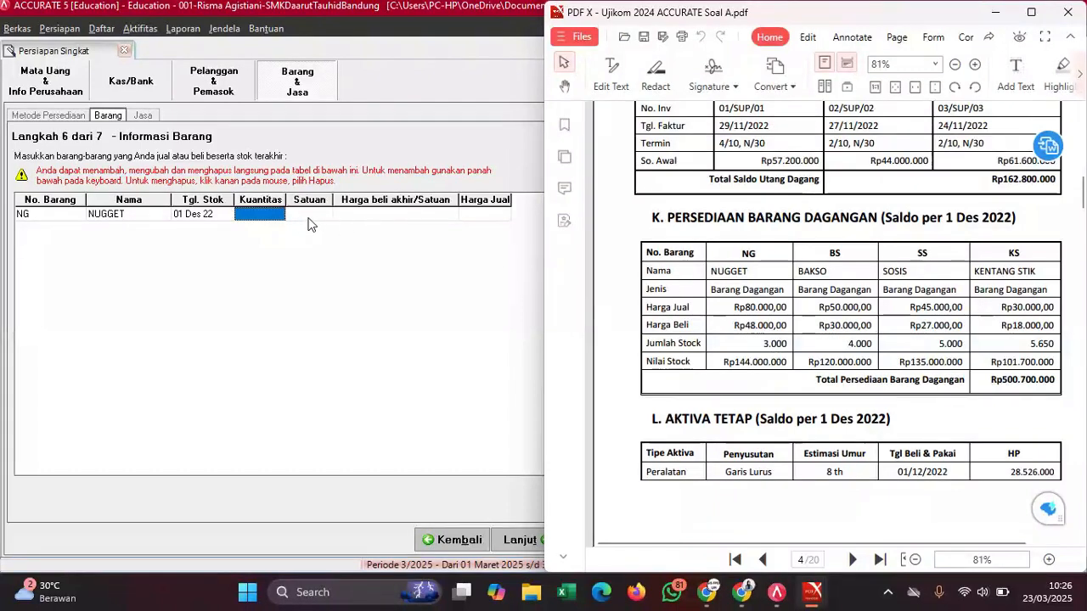
left_click(278, 216)
type("30")
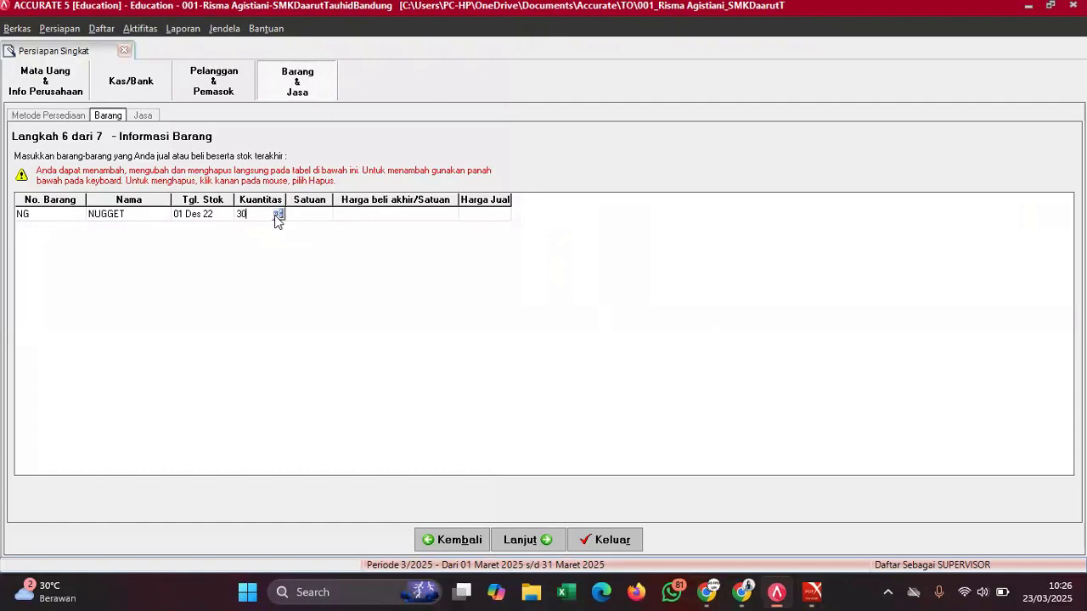
left_click(308, 216)
left_click(307, 216)
type("P")
key("Escape")
type("uni")
key("BackSpace")
key("BackSpace")
key("BackSpace")
type("pcs")
left_click(393, 218)
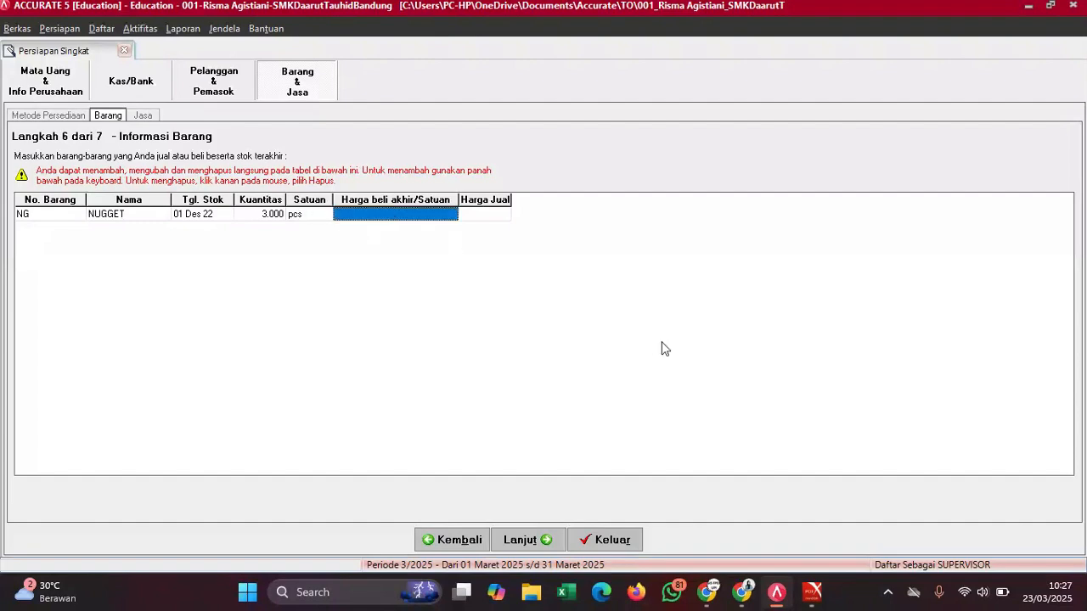
- Give NUGGET a purchase price of 48.000 and a selling price of 80.000
mouse_move(811, 594)
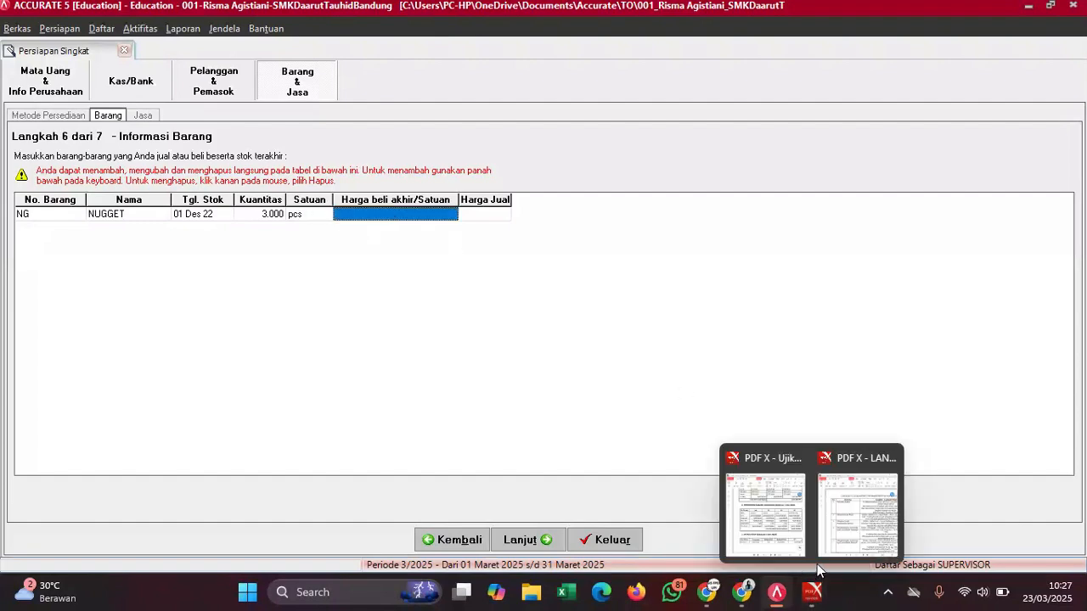
mouse_move(782, 521)
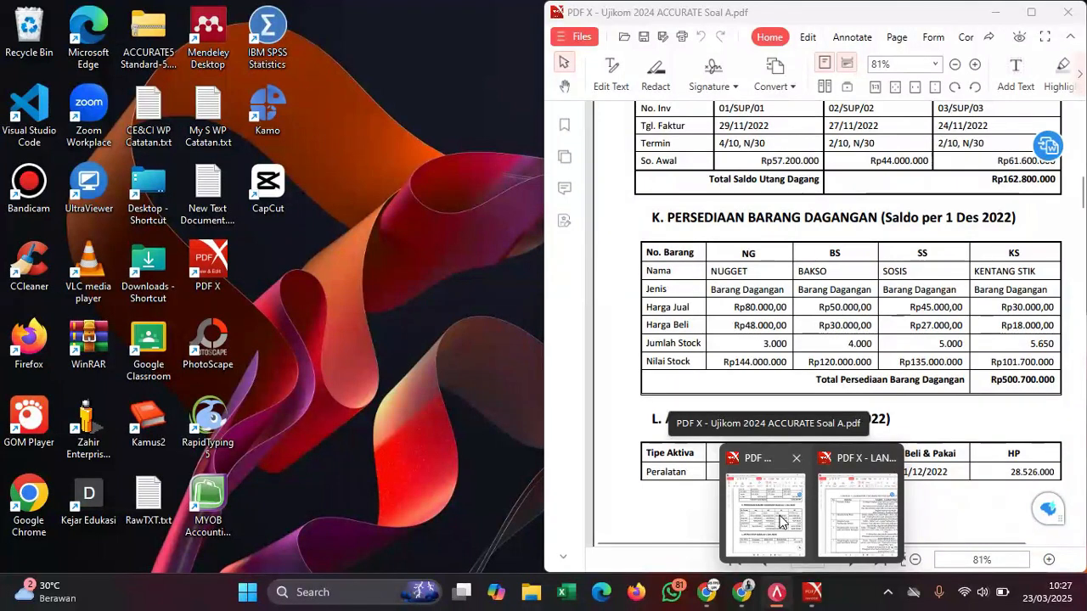
left_click(782, 521)
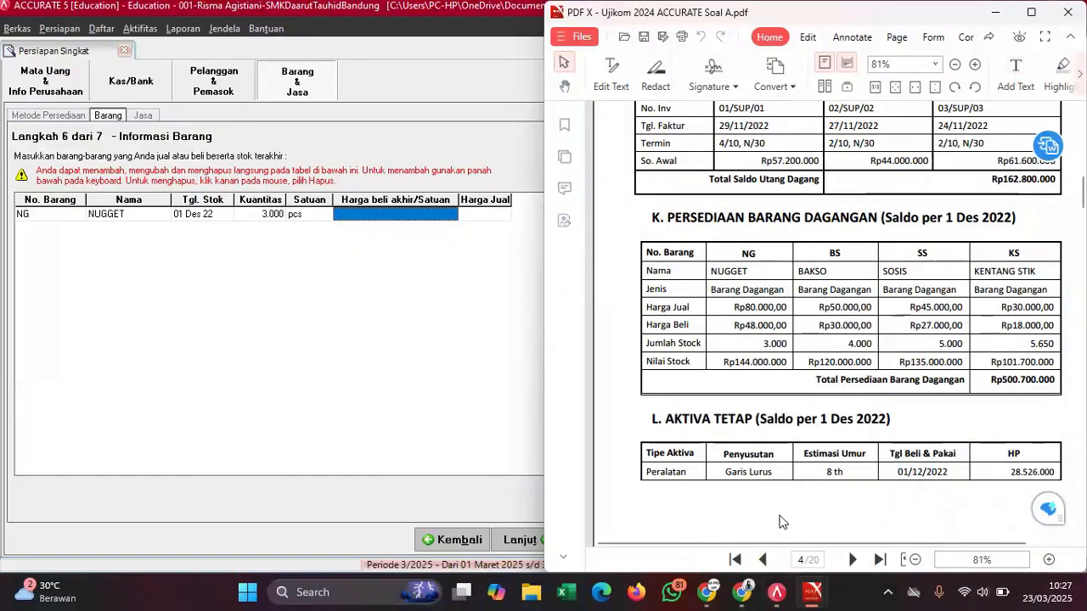
left_click(383, 214)
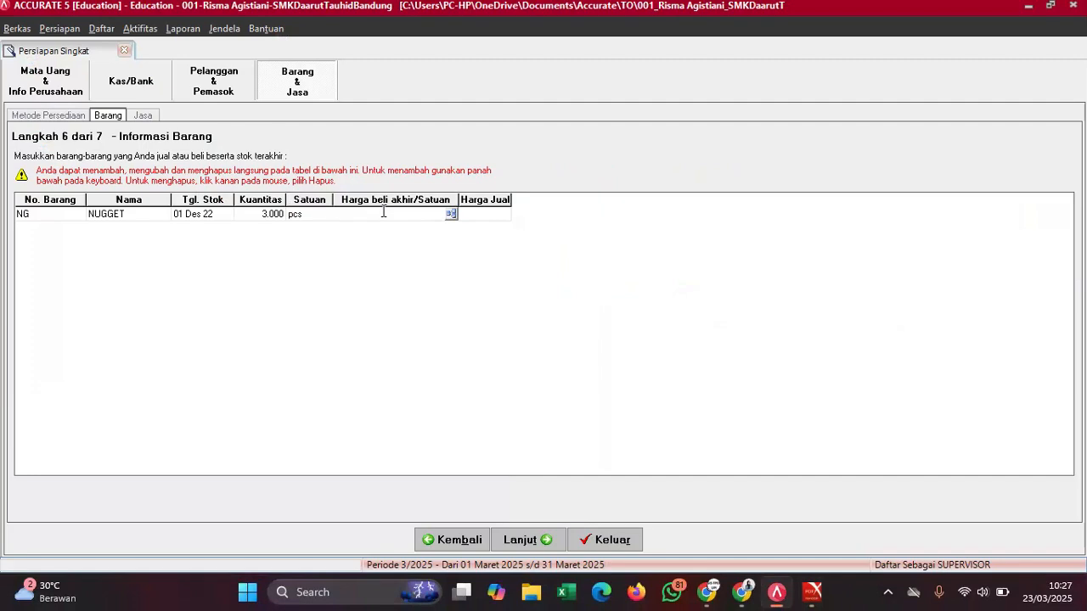
type("48000")
left_click(494, 215)
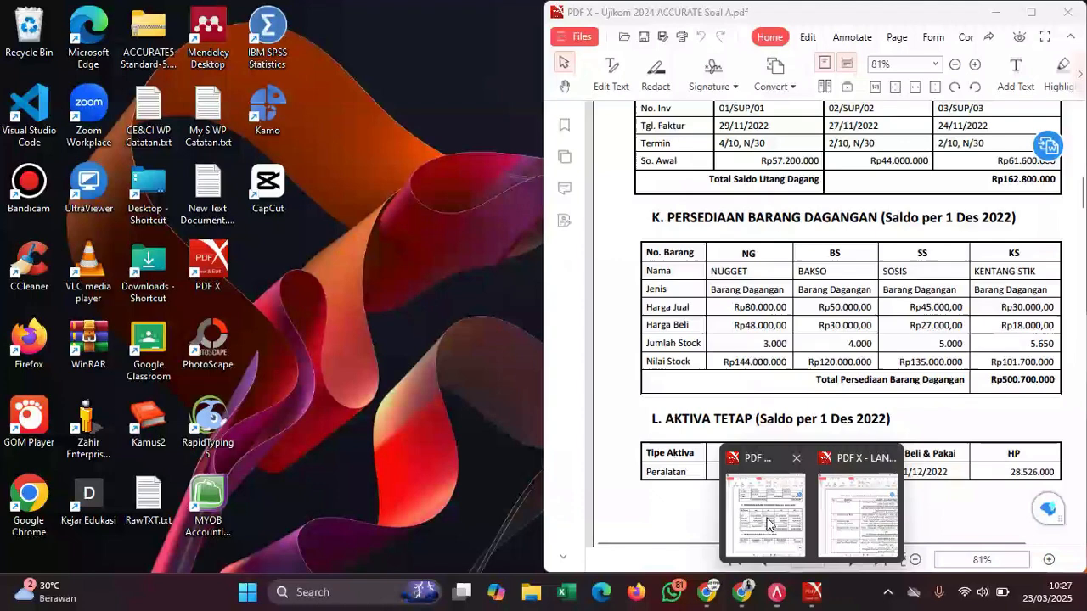
left_click(769, 524)
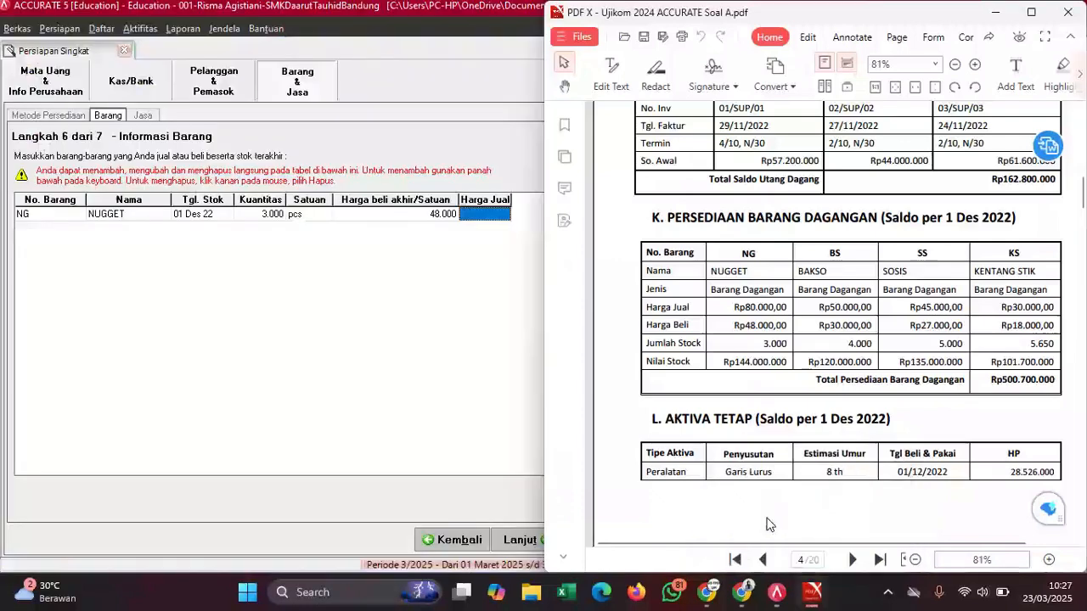
left_click(480, 213)
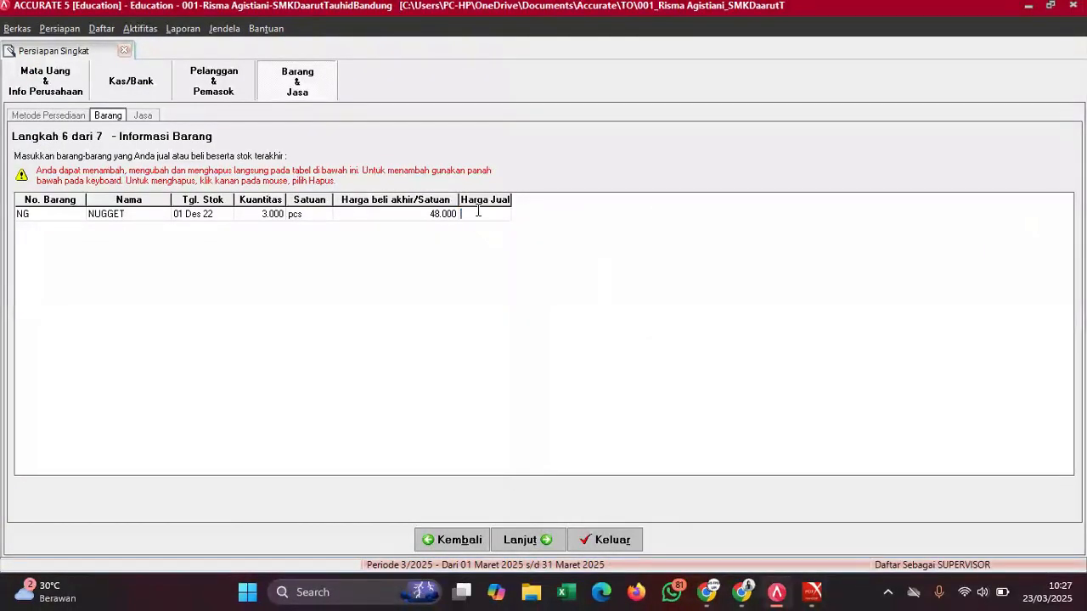
type("80000")
key("Down")
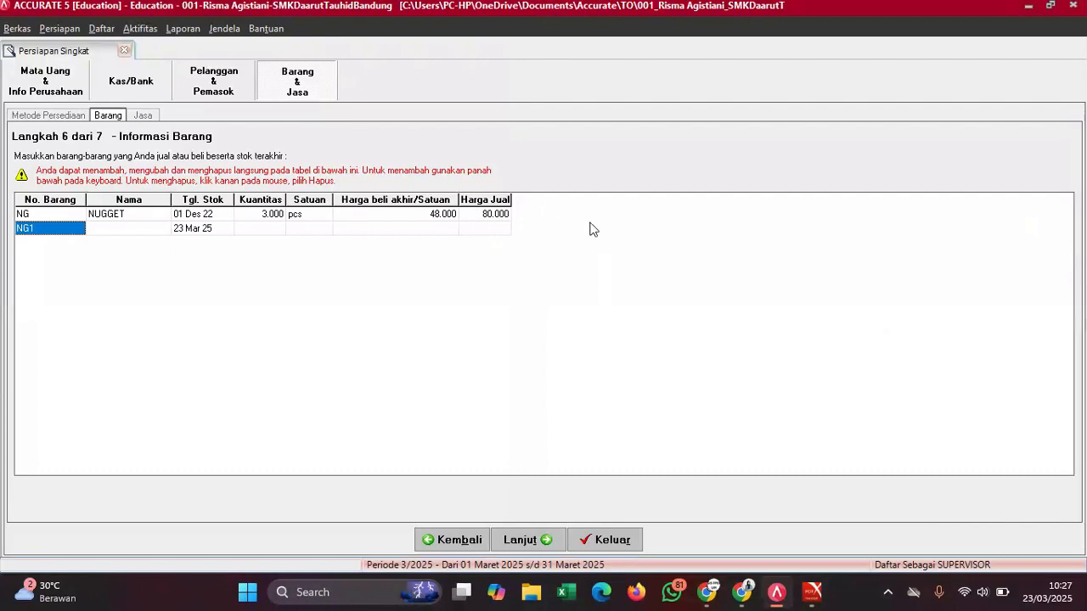
- Enter the second item as BS BAKSO with stock date 01/12/2022
mouse_move(801, 605)
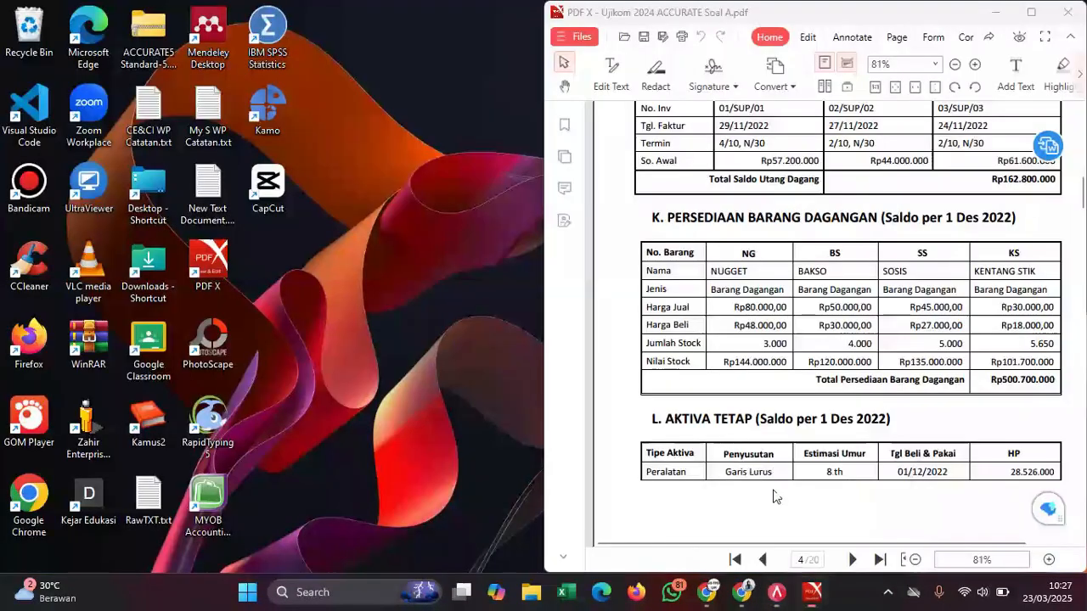
left_click(764, 514)
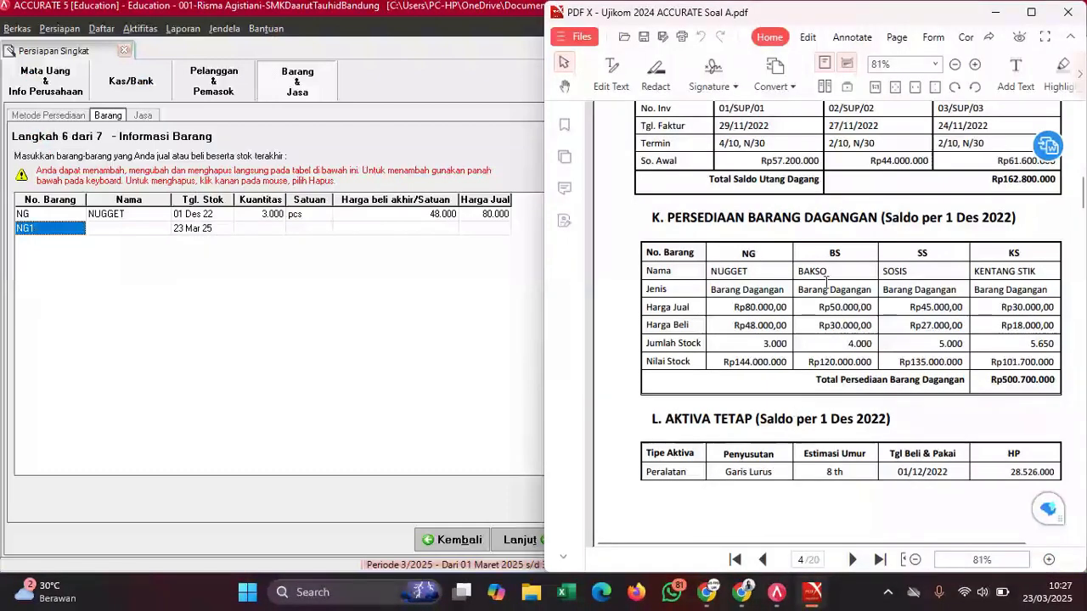
left_click(44, 226)
key("BackSpace")
key("BackSpace")
key("BackSpace")
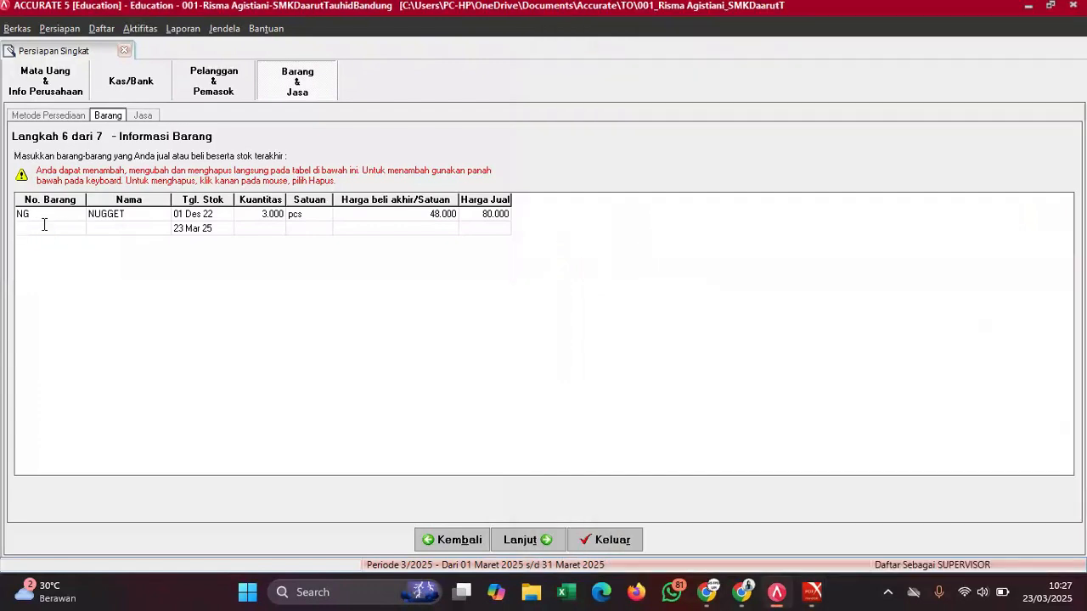
type("BS")
left_click(108, 238)
type("BAKSO")
left_click(211, 231)
left_click(212, 231)
left_click(212, 231)
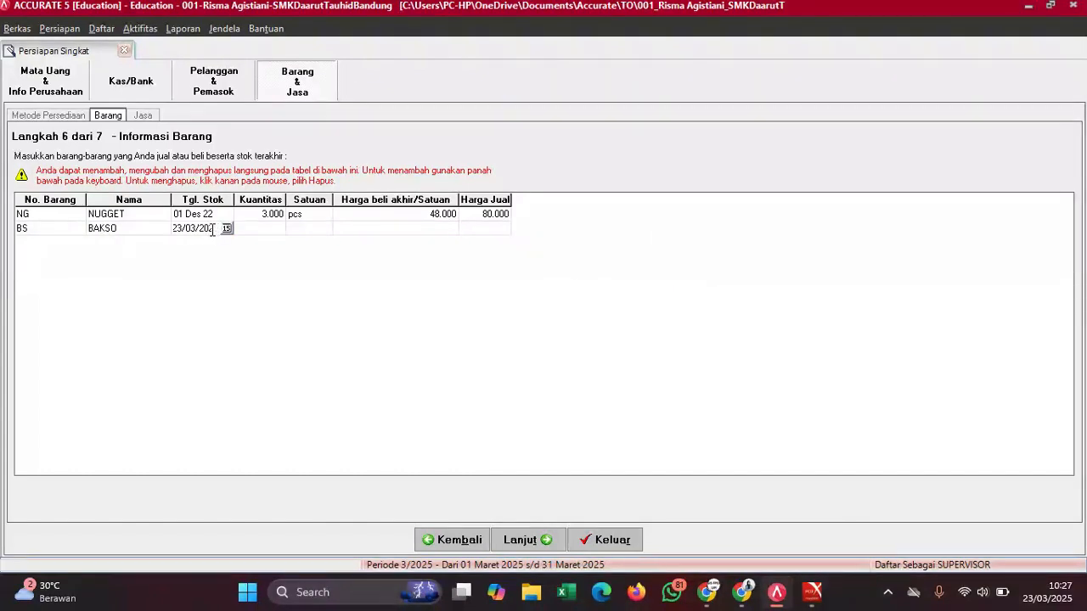
key("BackSpace")
key("BackSpace")
key("BackSpace")
key("BackSpace")
key("BackSpace")
key("BackSpace")
key("BackSpace")
key("BackSpace")
key("BackSpace")
key("BackSpace")
type("01")
type("/12")
type("/2022")
key("Tab")
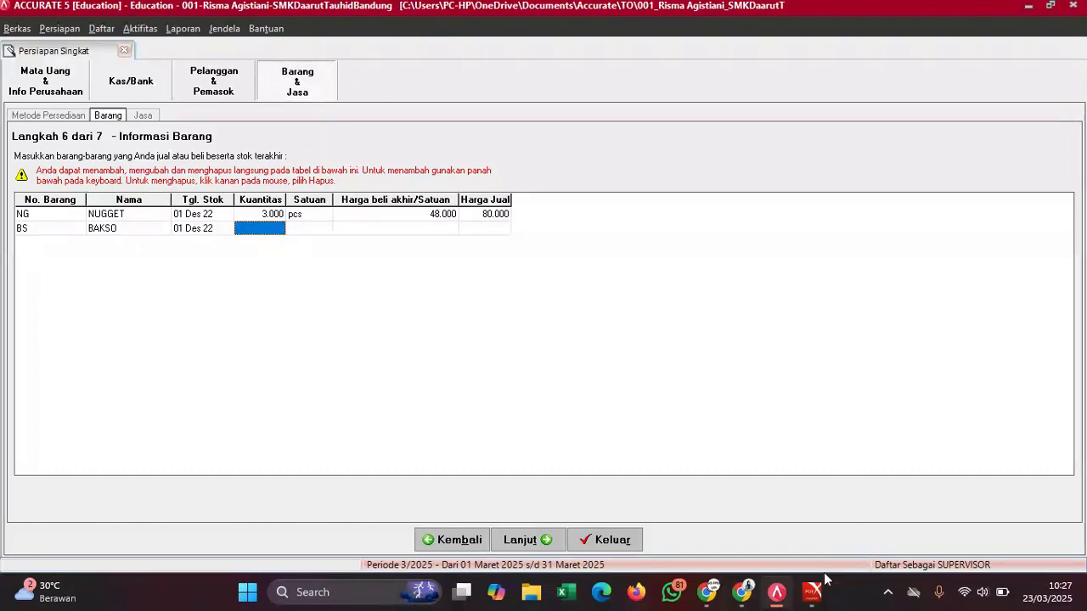
- Set BAKSO's quantity to 4.000 with unit pcs
mouse_move(812, 592)
left_click(762, 499)
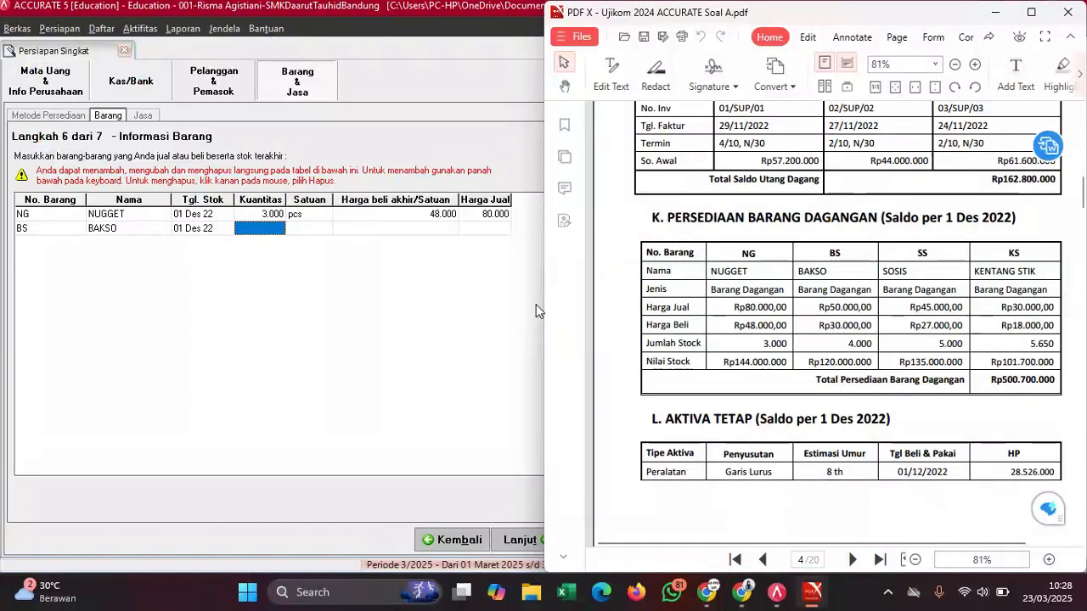
left_click(260, 228)
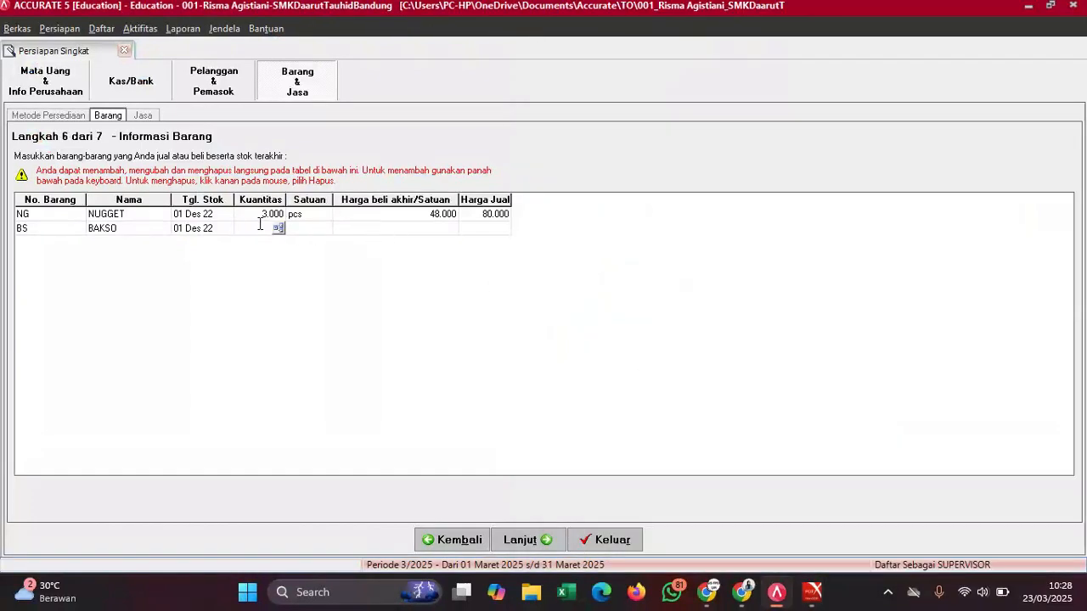
type("400")
left_click(294, 232)
left_click(294, 232)
type("PCS")
key("BackSpace")
key("BackSpace")
key("BackSpace")
type("p")
left_click(389, 233)
- Give BAKSO a purchase price of 30.000 and a selling price of 50.000
mouse_move(813, 605)
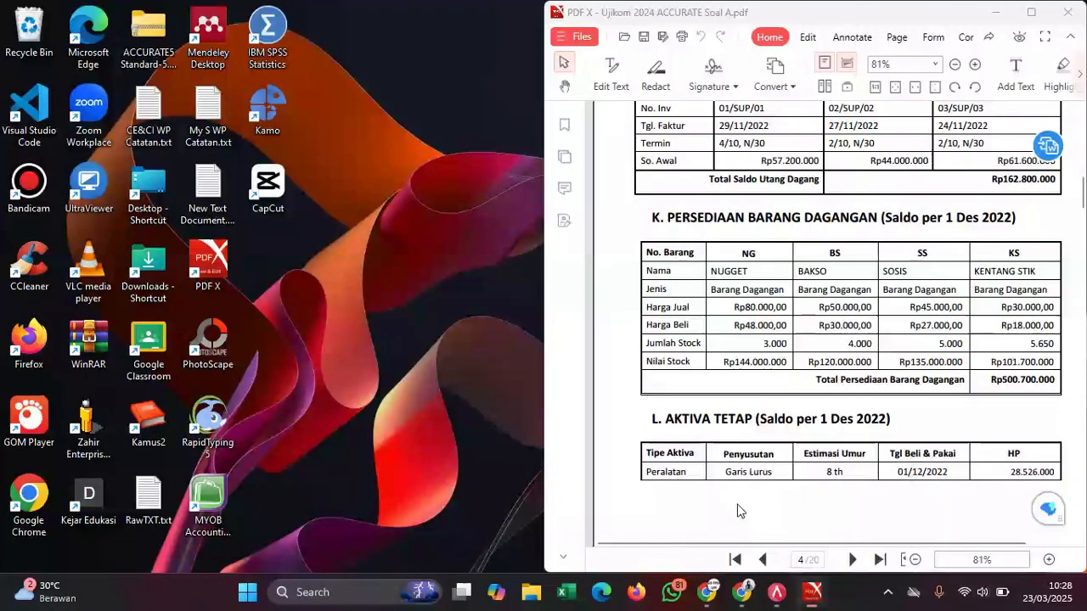
left_click(741, 510)
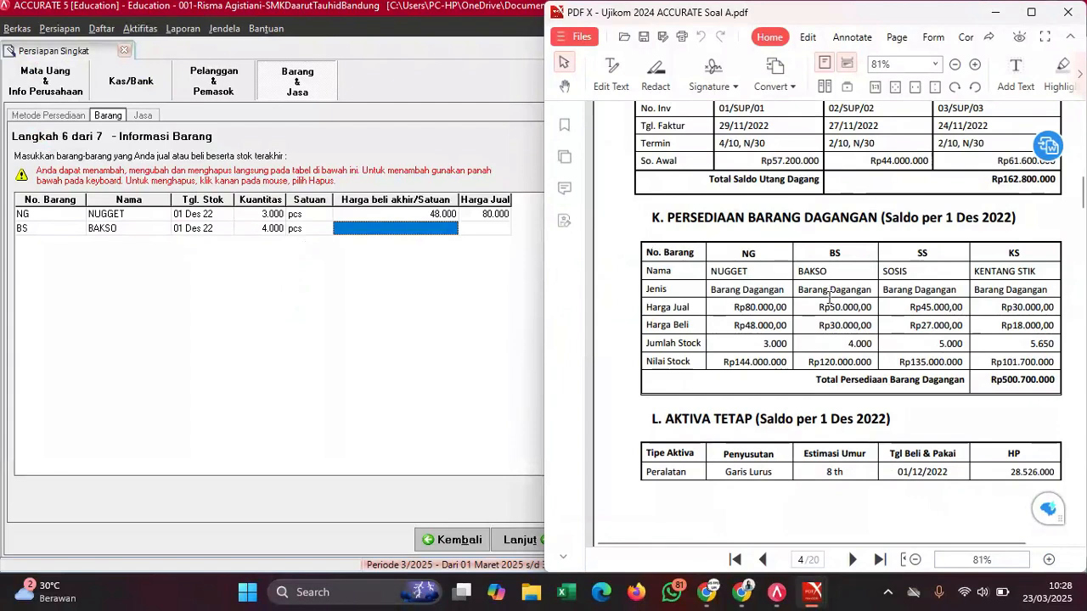
left_click(413, 230)
type("30000")
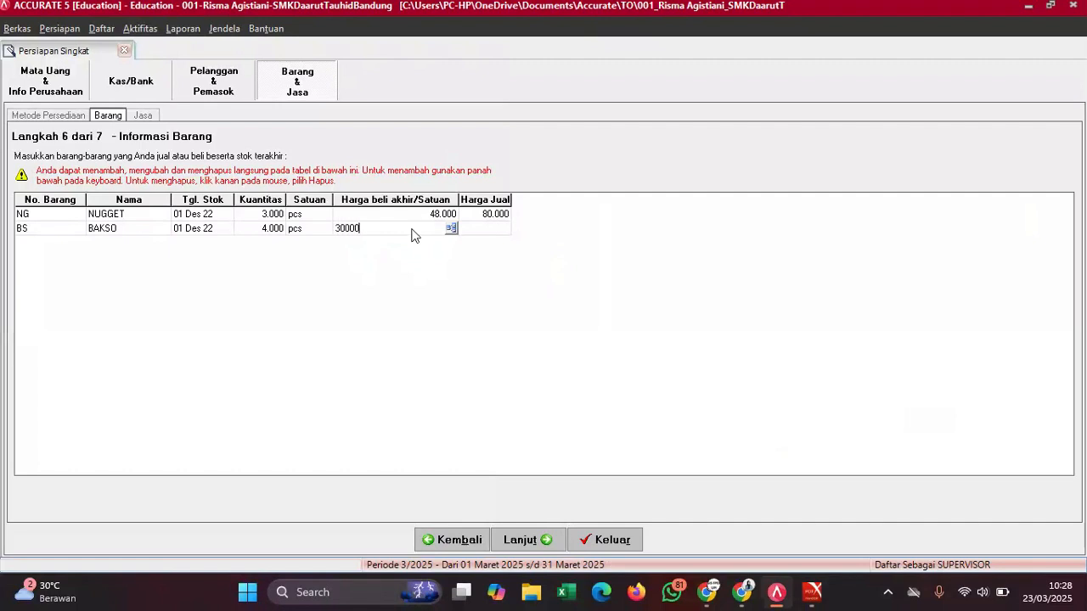
key("Return")
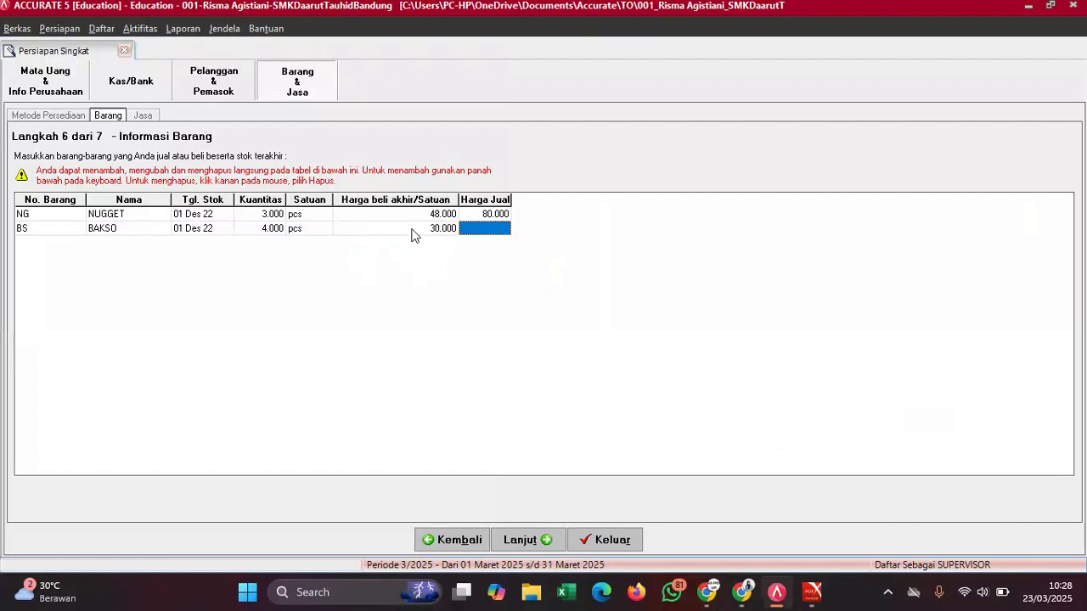
type("50000")
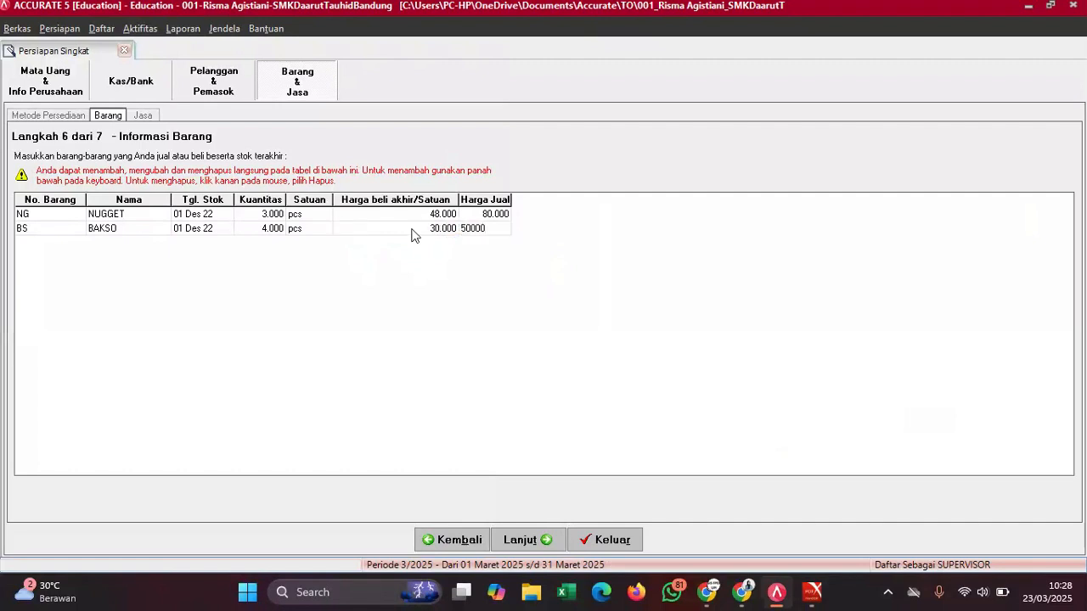
key("Return")
key("Down")
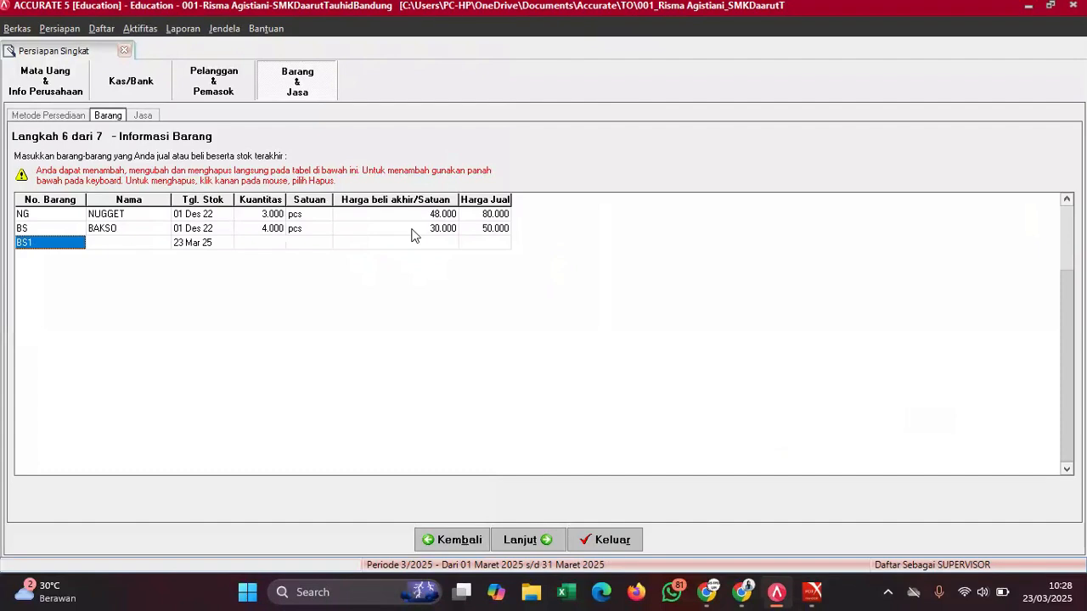
- Enter the third item as SS SOSIS with stock date 01/12/2022
mouse_move(813, 592)
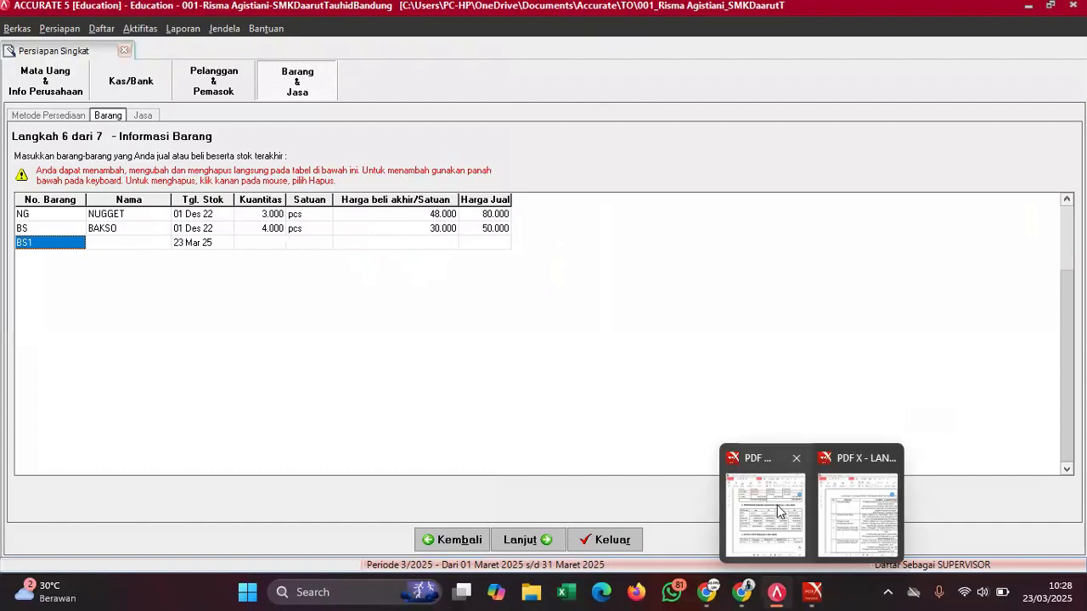
left_click(779, 511)
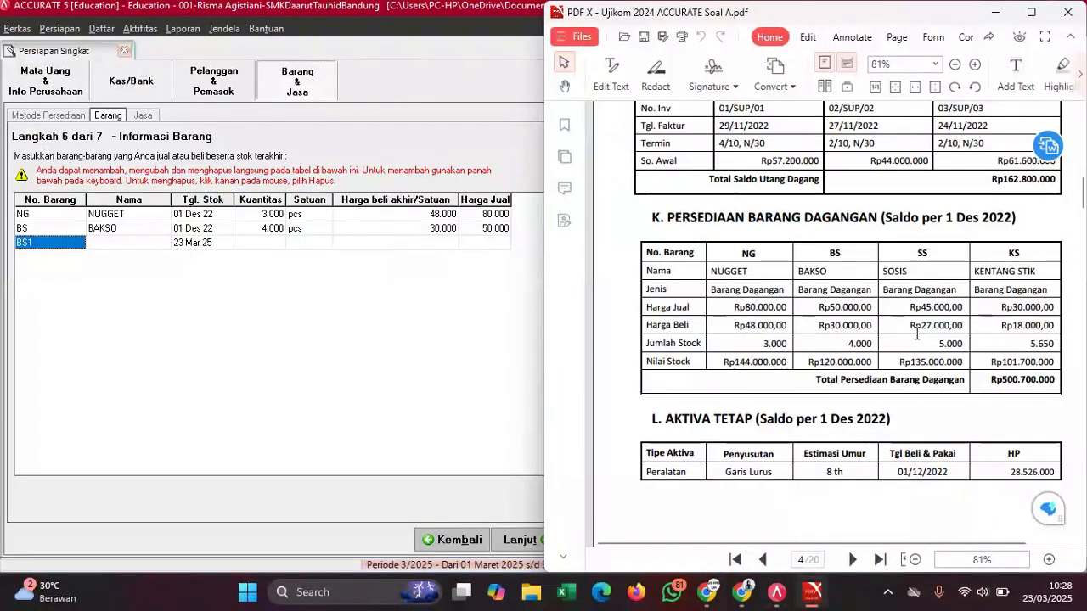
left_click(57, 245)
left_click(58, 243)
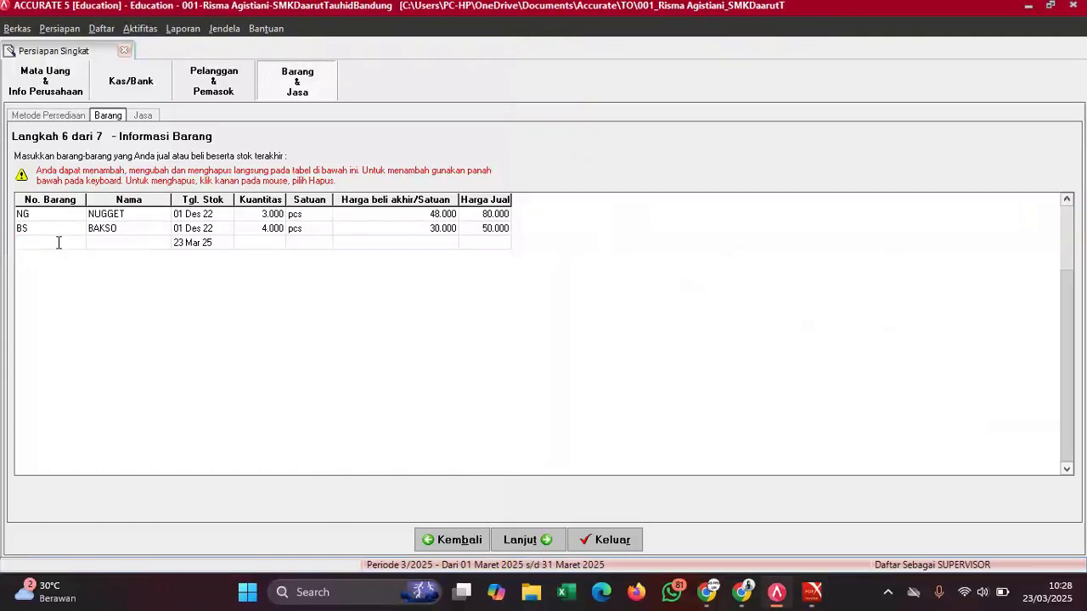
type("SS")
left_click(143, 246)
type("SOSIS")
left_click(212, 248)
left_click(213, 246)
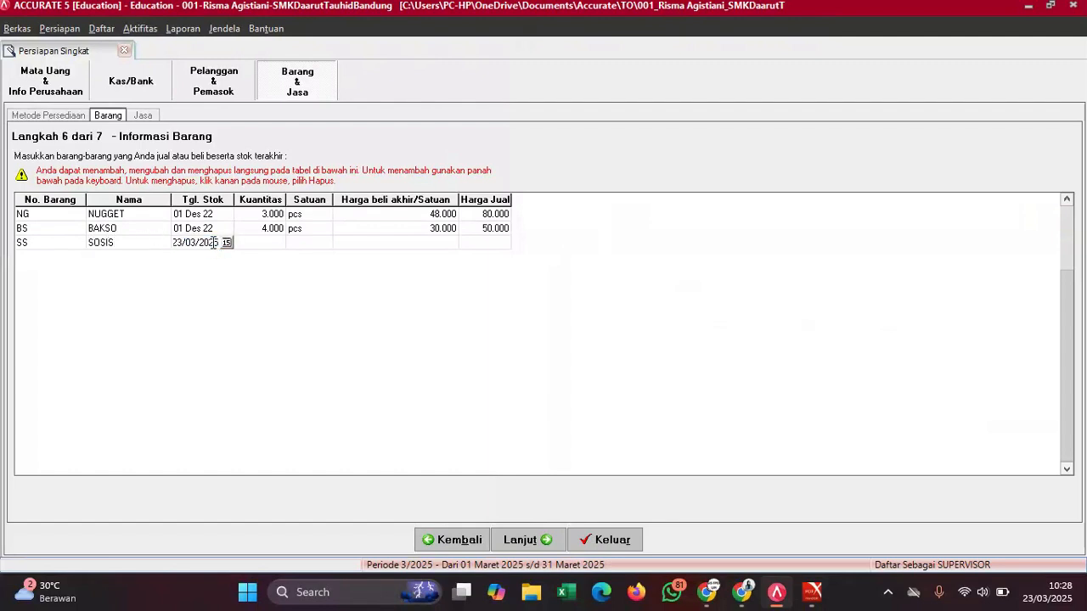
key("BackSpace")
key("BackSpace")
key("BackSpace")
key("BackSpace")
key("BackSpace")
key("BackSpace")
key("BackSpace")
key("BackSpace")
key("BackSpace")
key("BackSpace")
type("01/12/2022")
key("Tab")
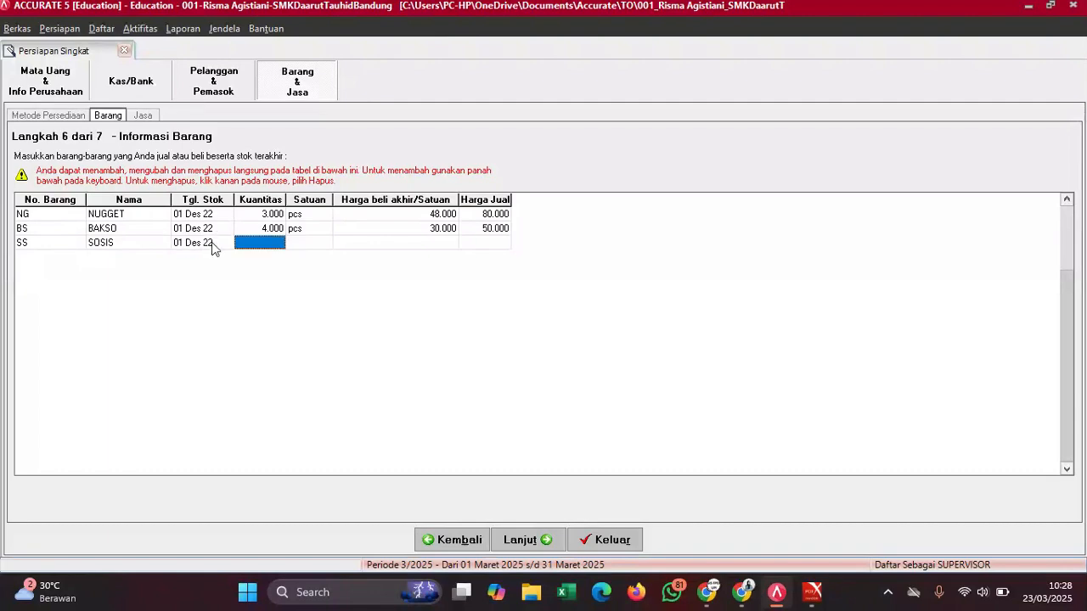
- Set SOSIS's quantity to 5.000 with unit pcs
mouse_move(813, 592)
mouse_move(770, 537)
left_click(767, 514)
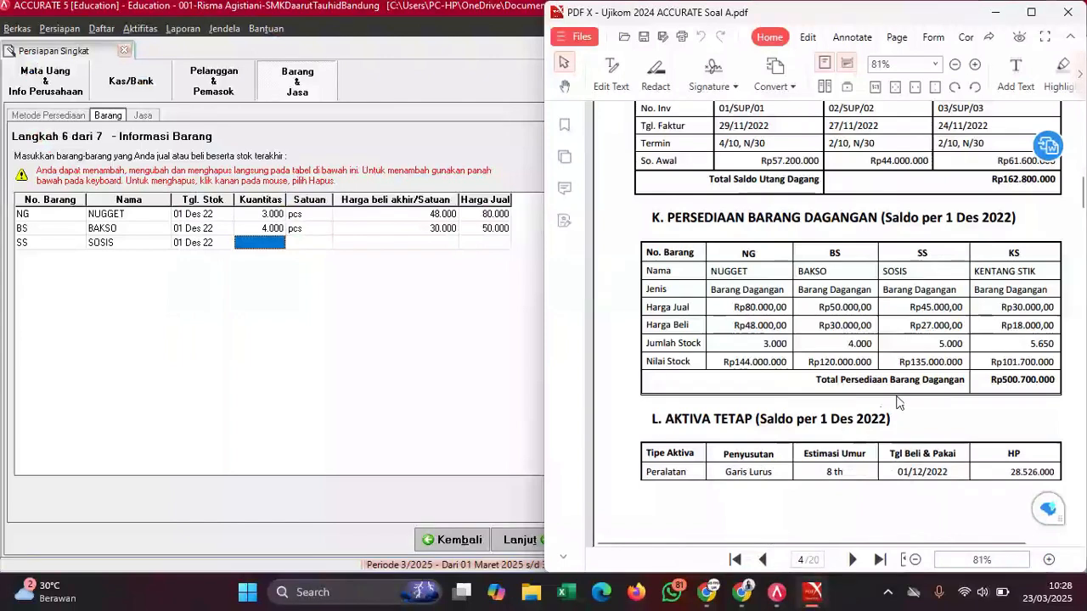
left_click(261, 243)
type("5000")
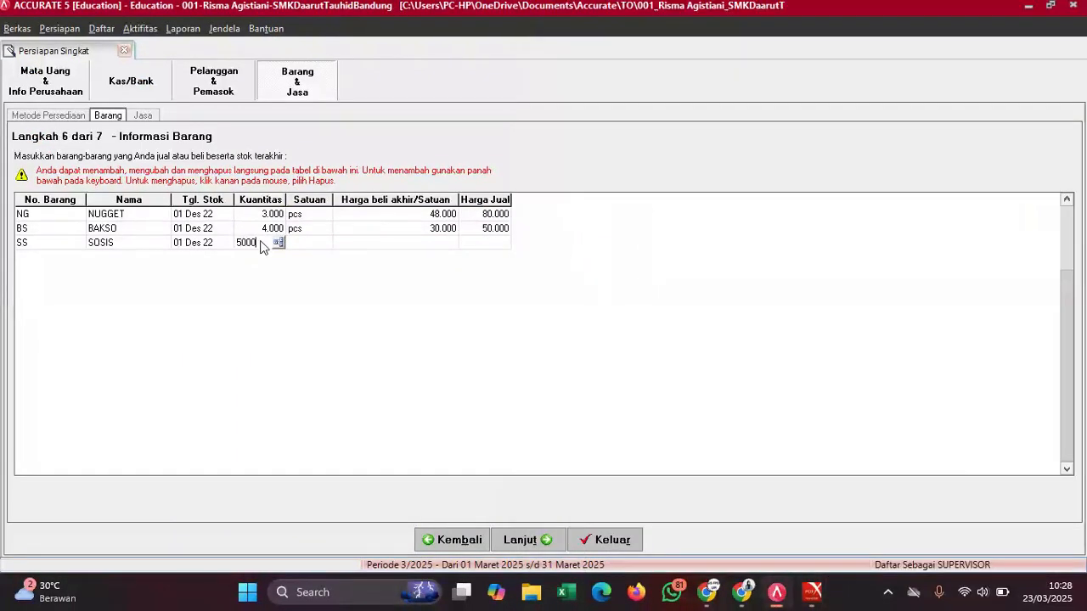
left_click(304, 244)
type("P")
key("BackSpace")
type("pcs")
left_click(406, 245)
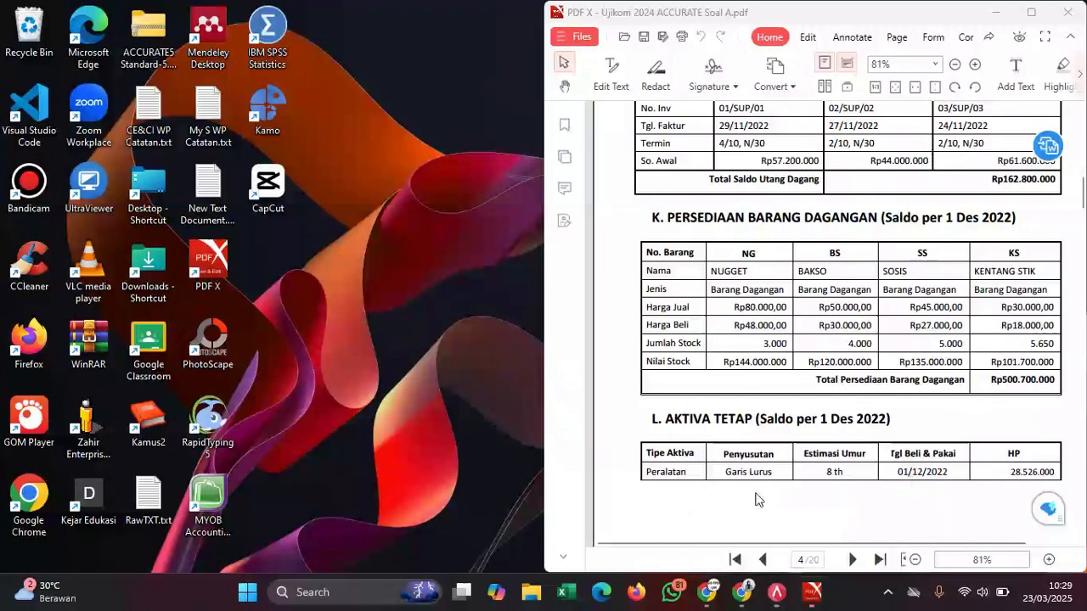
- Give SOSIS a purchase price of 27.000 and a selling price of 45.000
left_click(759, 500)
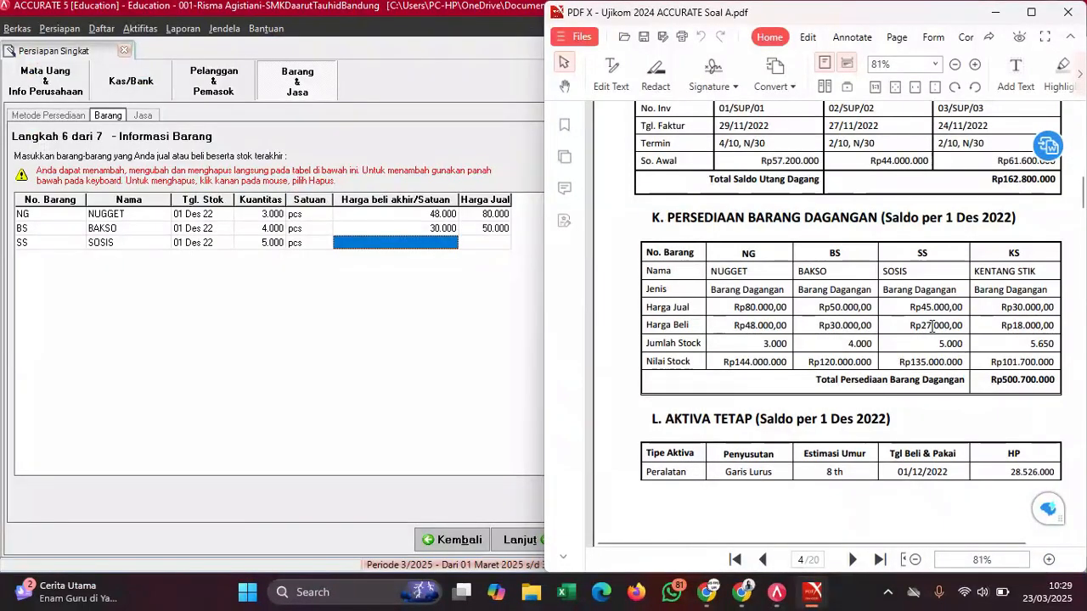
left_click(438, 243)
type("27000")
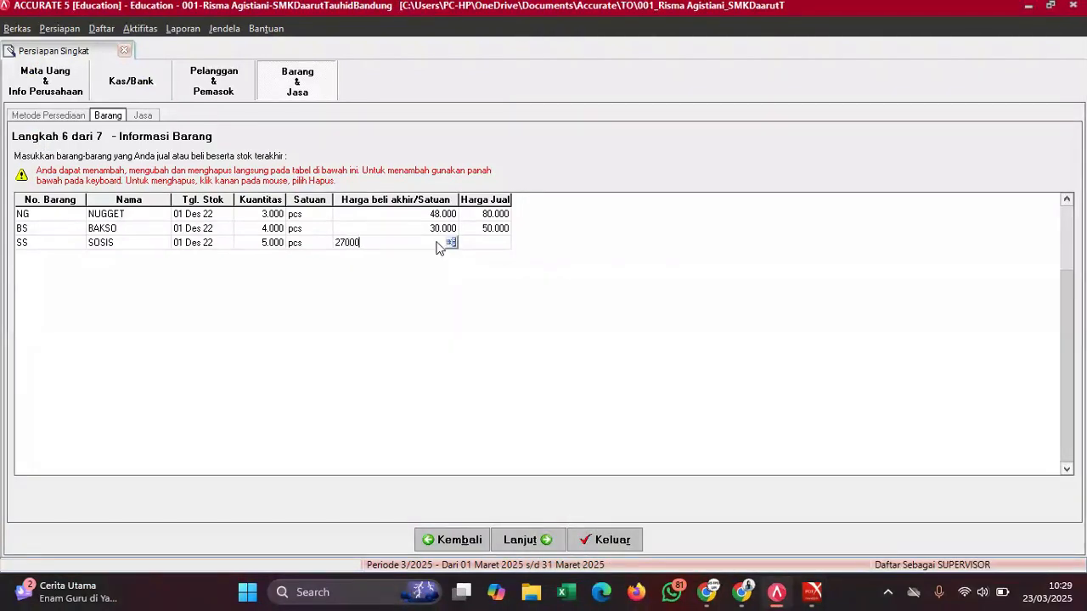
key("Return")
left_click(485, 244)
mouse_move(811, 592)
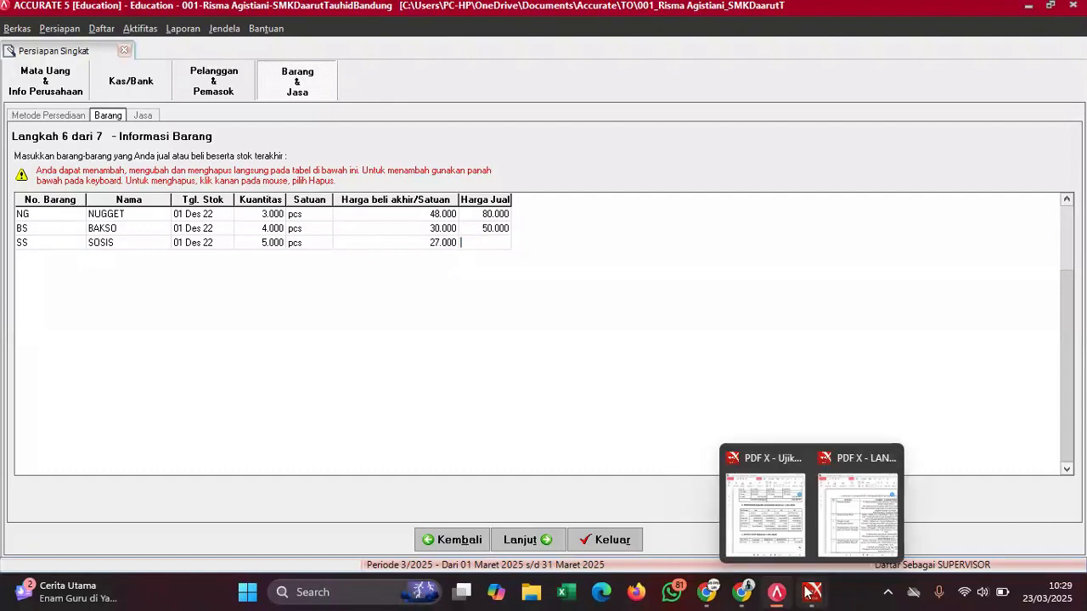
left_click(772, 535)
left_click(402, 379)
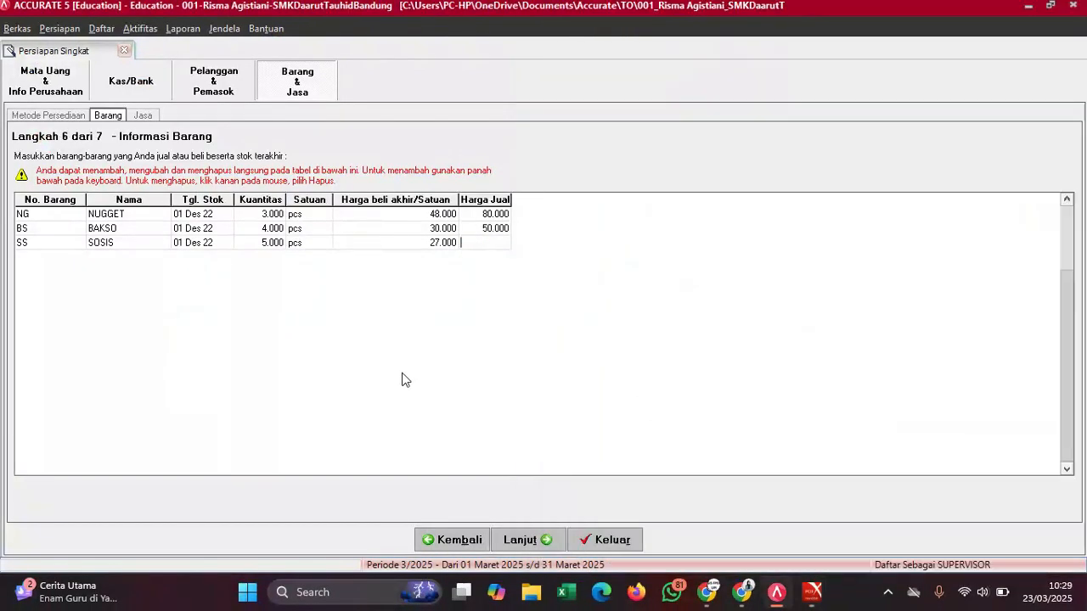
type("45000")
key("Return")
key("Down")
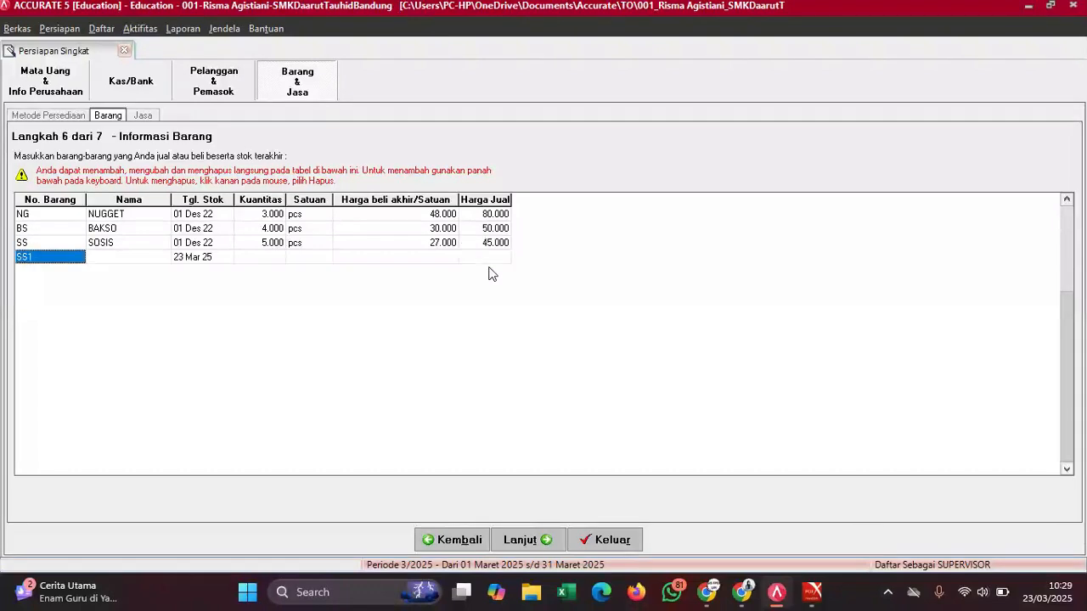
- Enter the fourth item as KS KENTANG STIK with stock date 01/12/2022
mouse_move(813, 592)
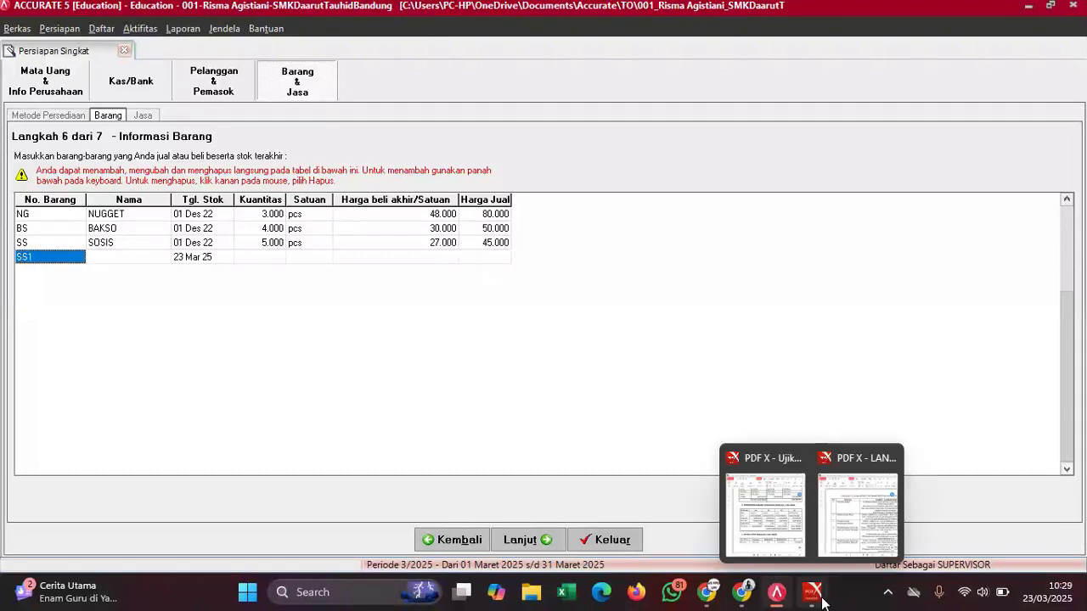
left_click(768, 519)
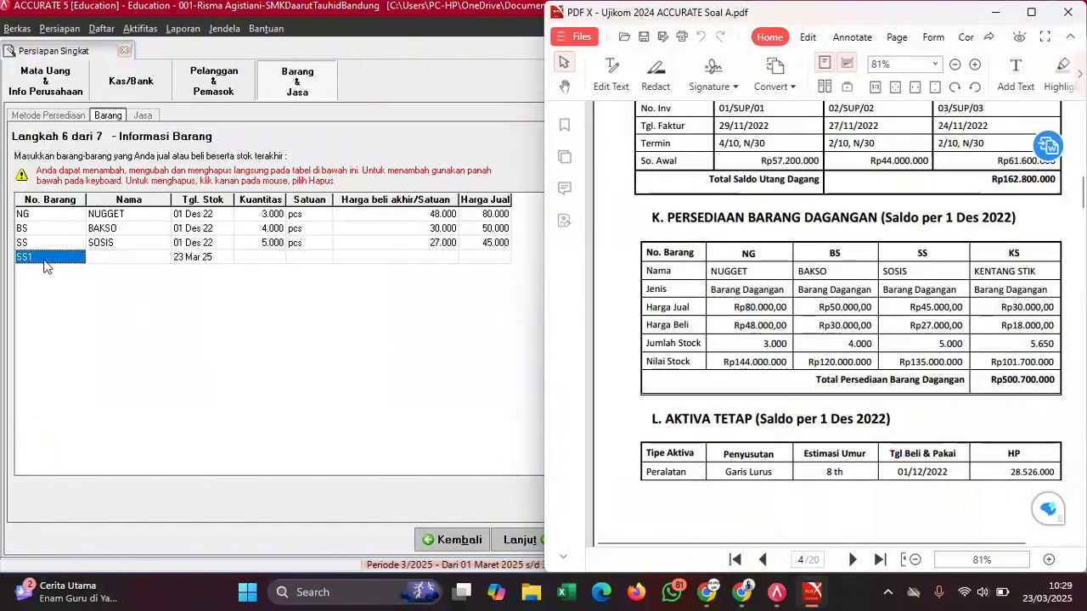
left_click(42, 261)
left_click(42, 256)
type("KS")
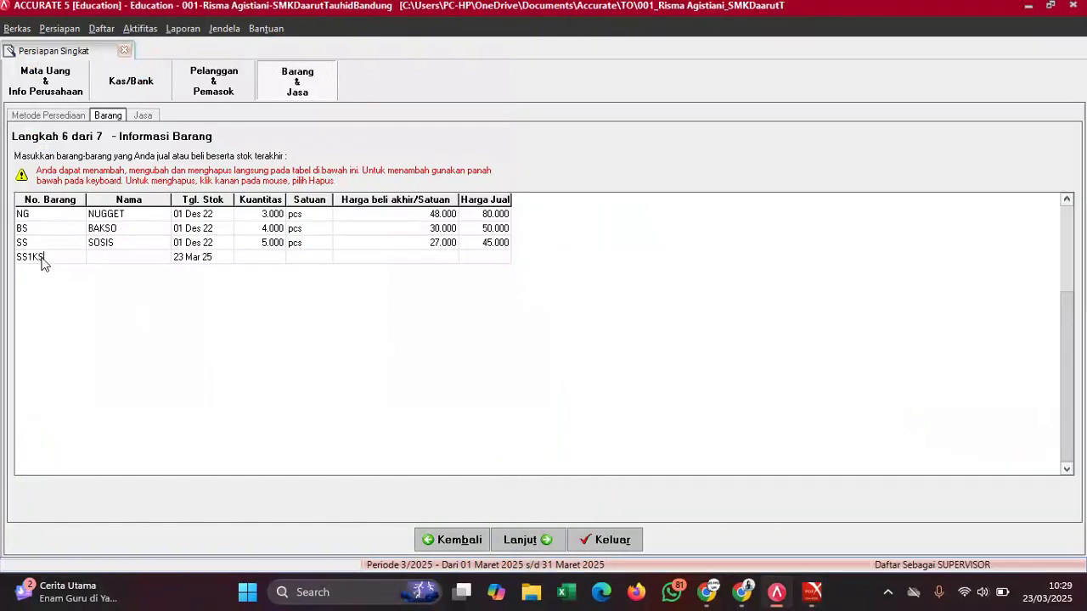
key("BackSpace")
key("BackSpace")
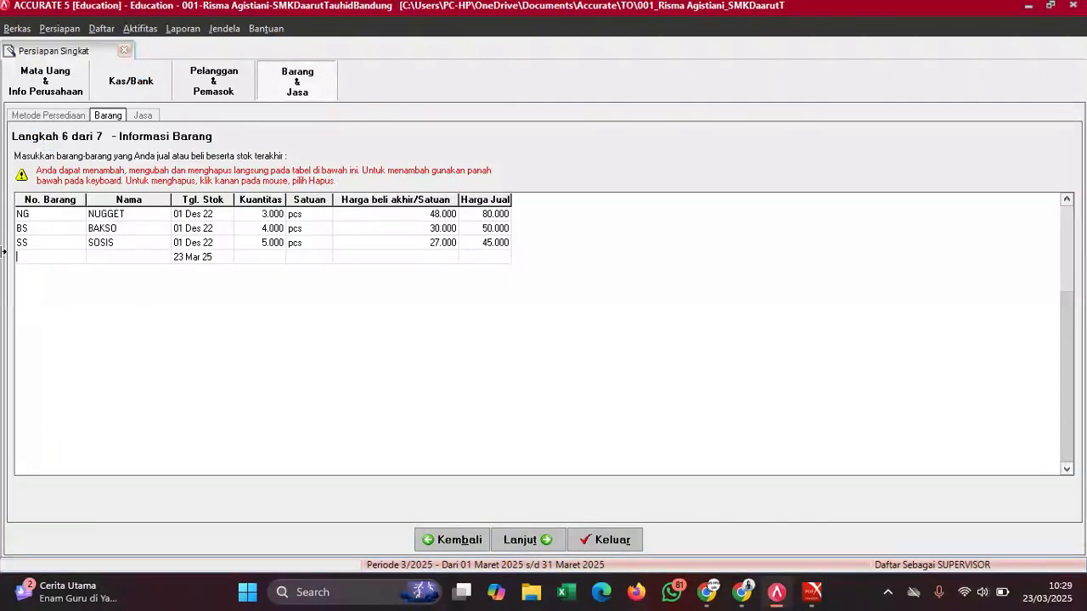
type("KS")
left_click(106, 259)
type("KENTANG STIK")
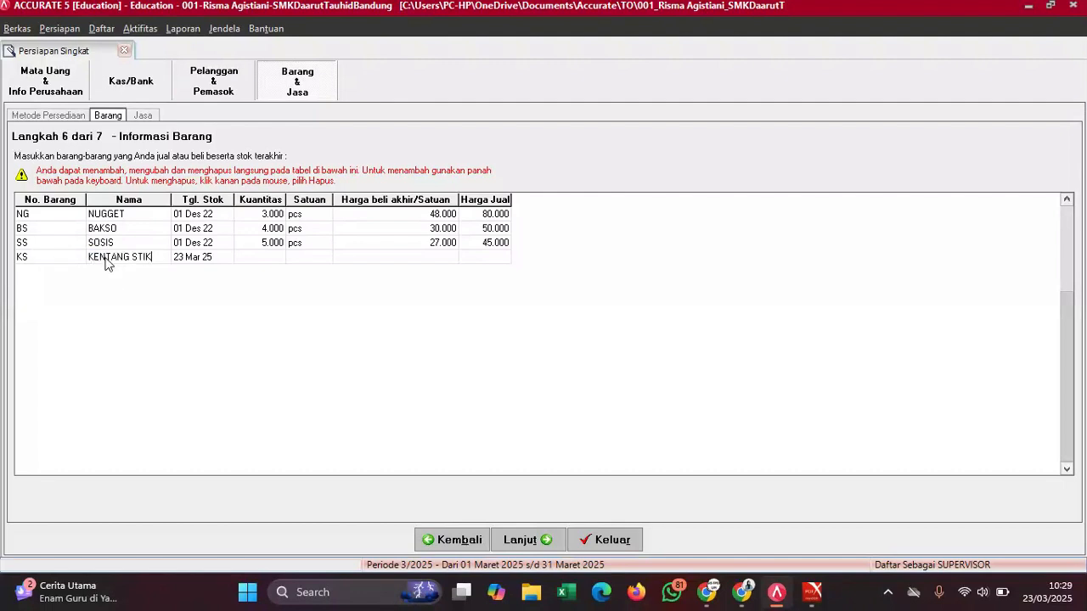
left_click(197, 260)
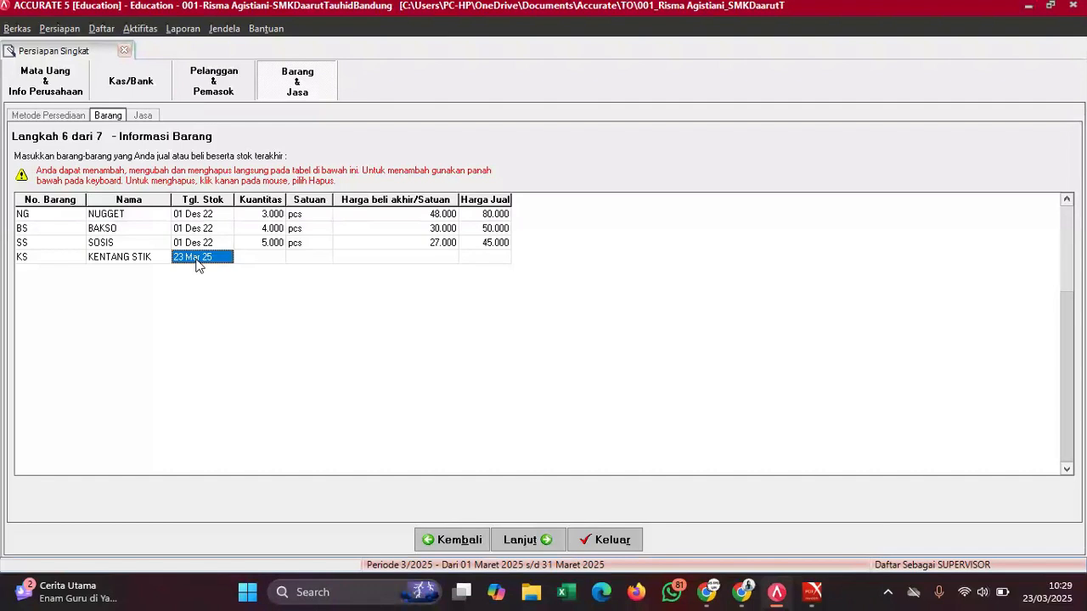
left_click(197, 261)
key("BackSpace")
key("BackSpace")
key("BackSpace")
key("BackSpace")
key("BackSpace")
key("BackSpace")
key("BackSpace")
key("BackSpace")
key("BackSpace")
key("BackSpace")
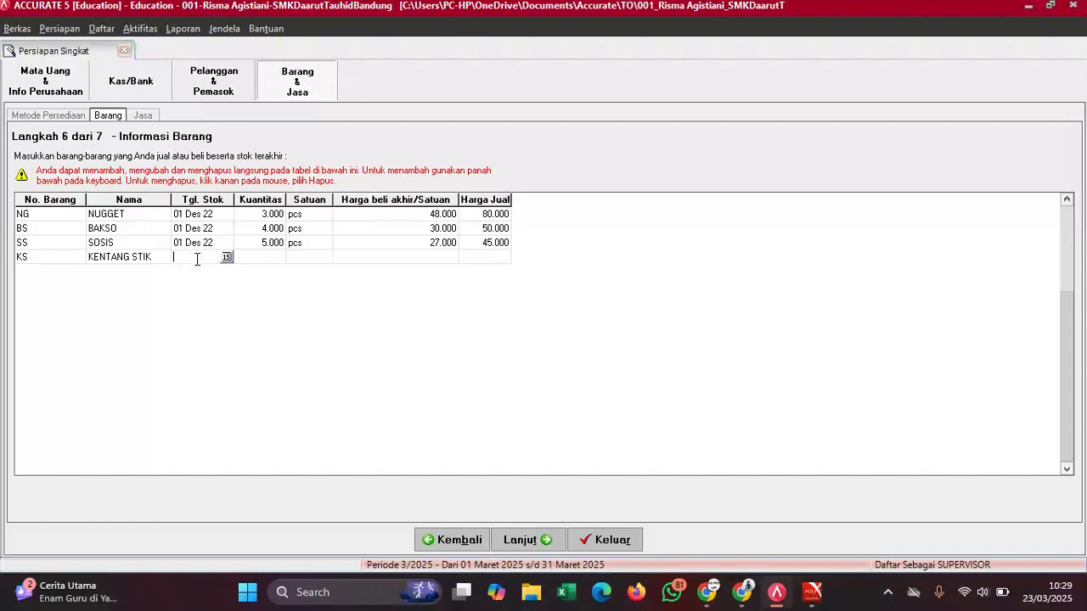
type("01/12/2022")
left_click(252, 258)
- Set KENTANG STIK's quantity to 5.650 with unit pcs
mouse_move(813, 590)
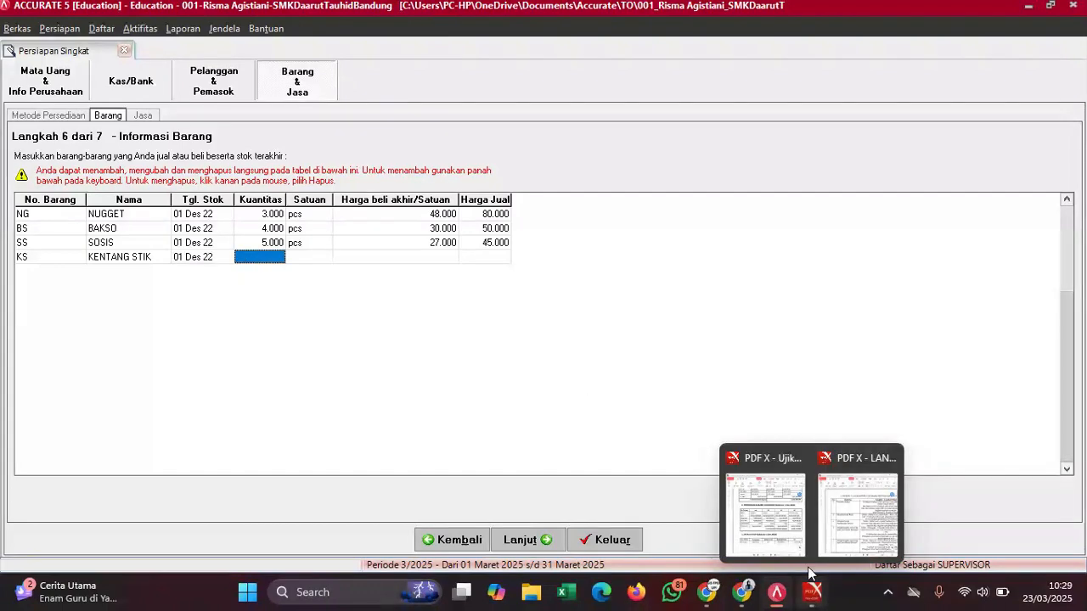
left_click(764, 514)
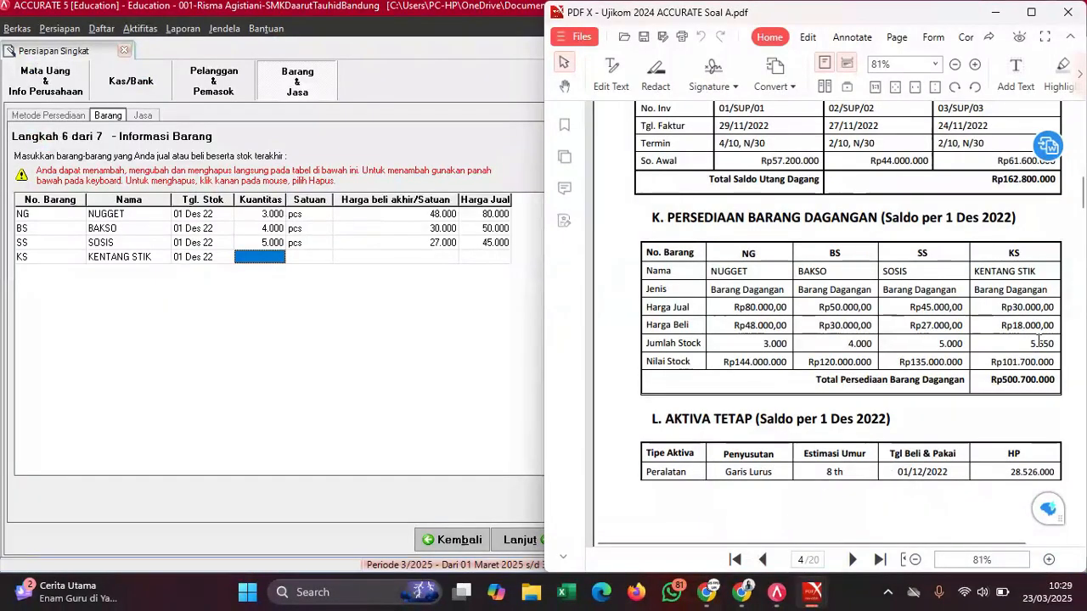
left_click(249, 257)
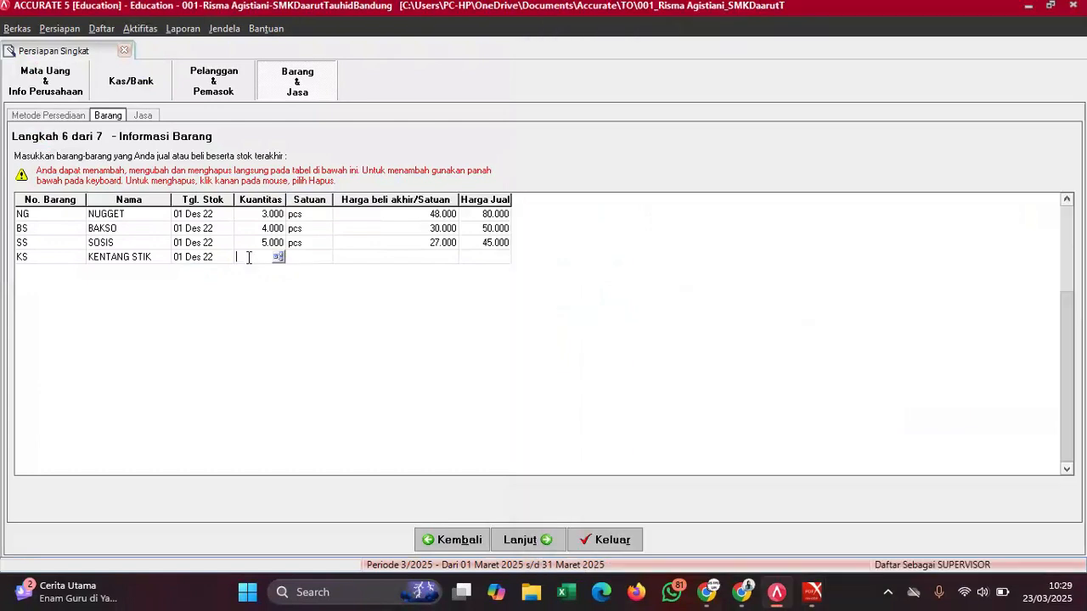
type("56")
left_click(311, 262)
left_click(311, 261)
type("PC")
key("BackSpace")
key("BackSpace")
key("BackSpace")
type("p")
left_click(424, 259)
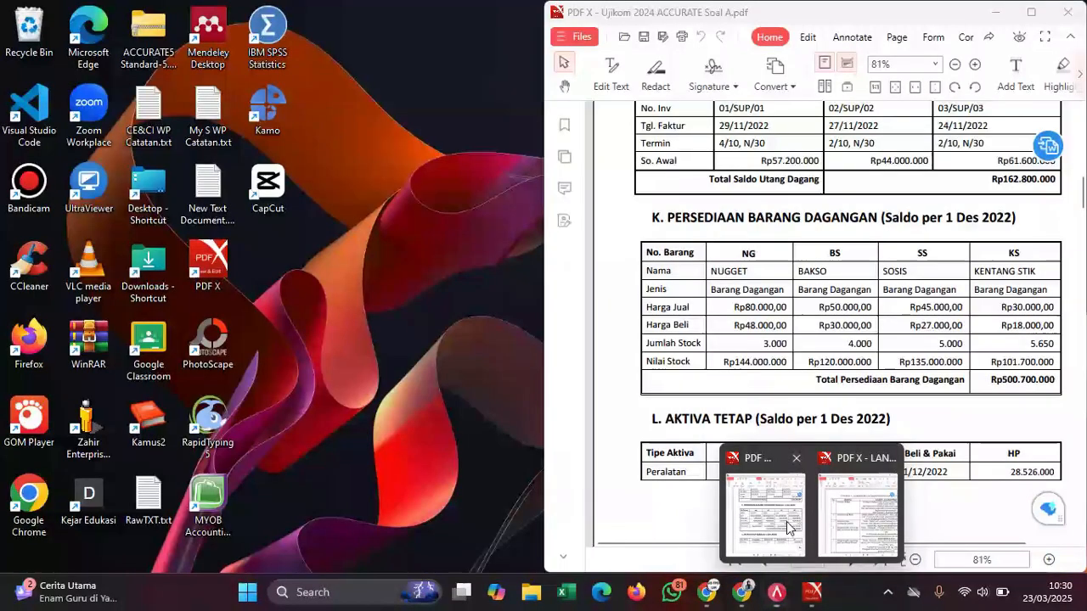
- Give KENTANG STIK a purchase price of 18.000 and a selling price of 30.000
left_click(829, 467)
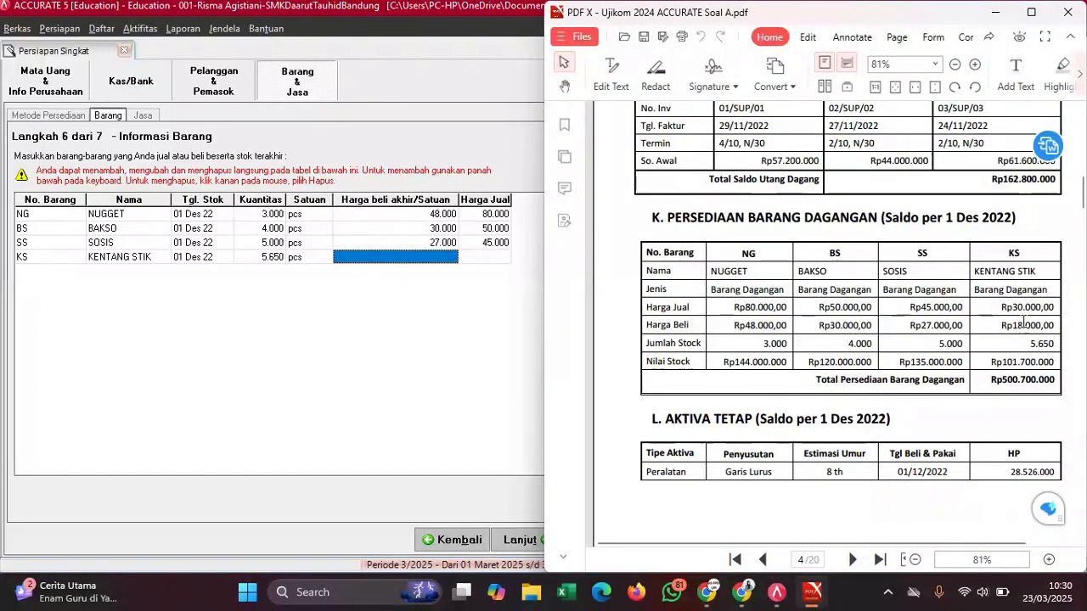
left_click(419, 254)
type("18000")
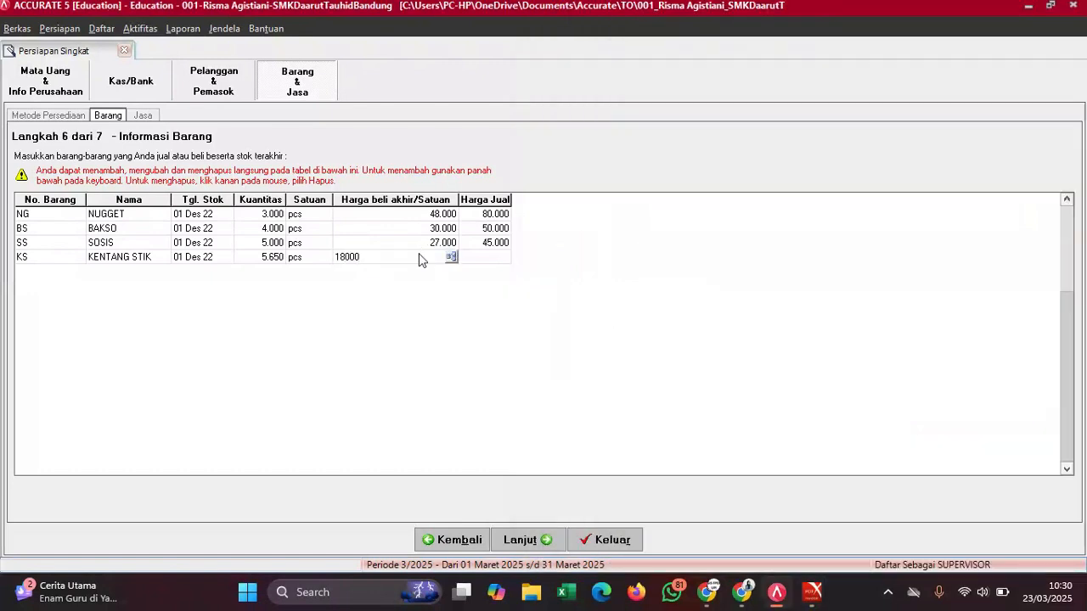
left_click(504, 254)
type("30.000")
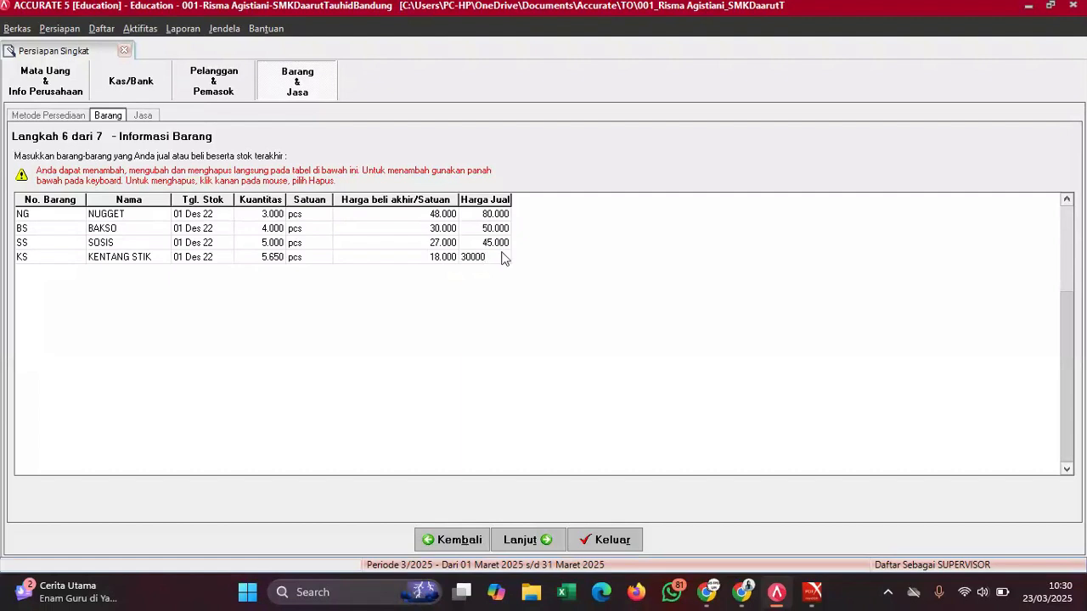
key("Return")
left_click(414, 247)
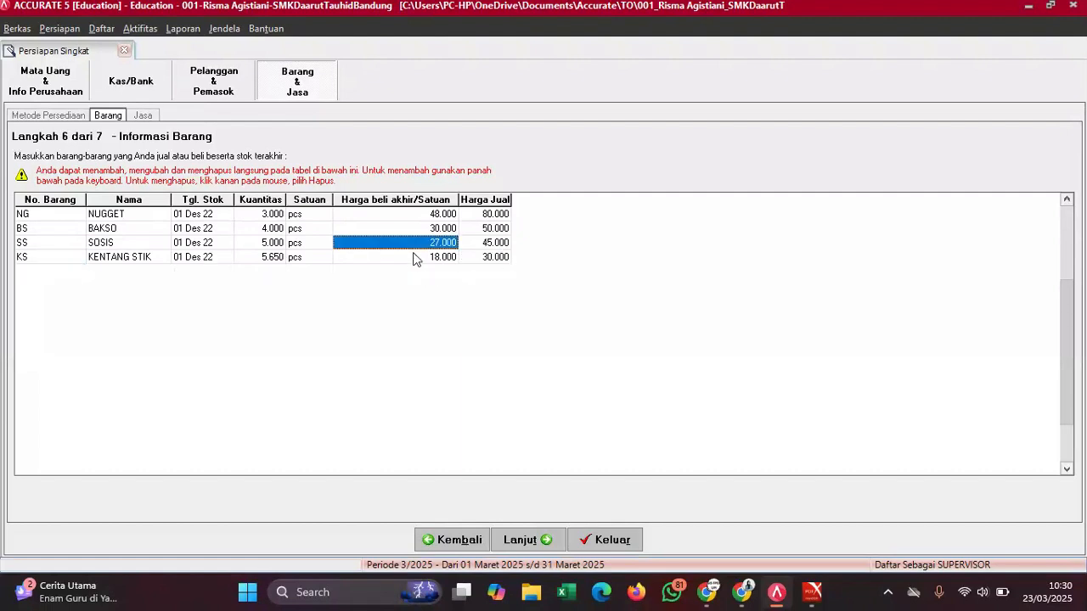
mouse_move(813, 592)
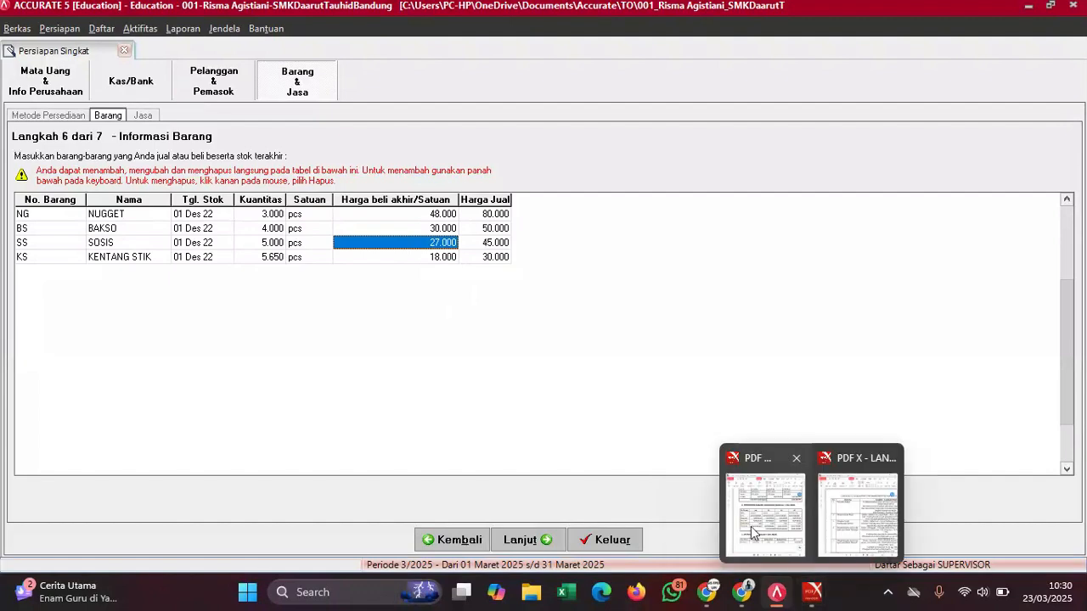
left_click(753, 534)
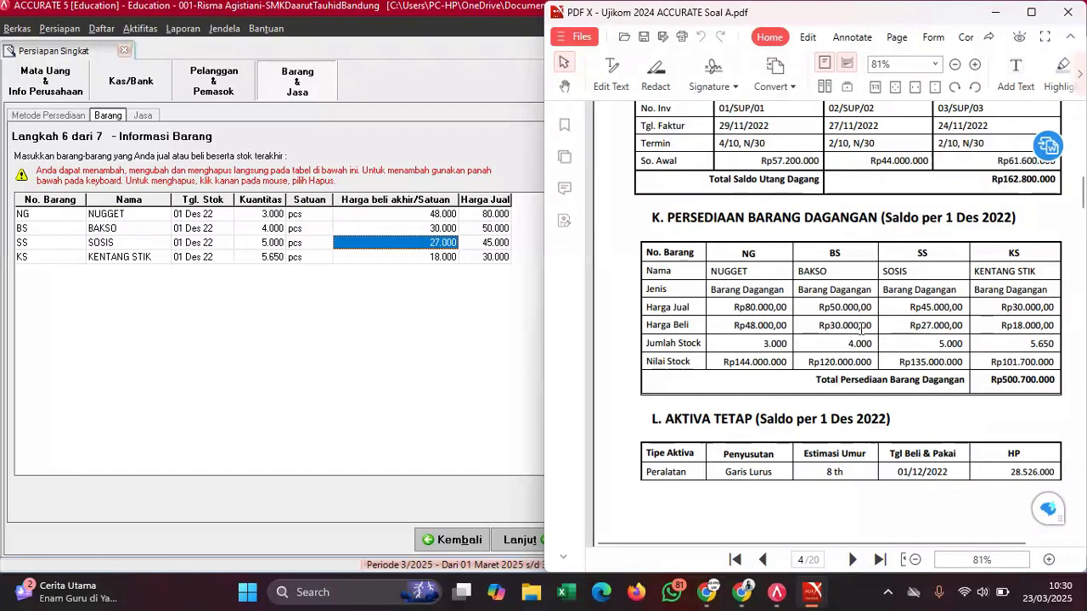
left_click(509, 366)
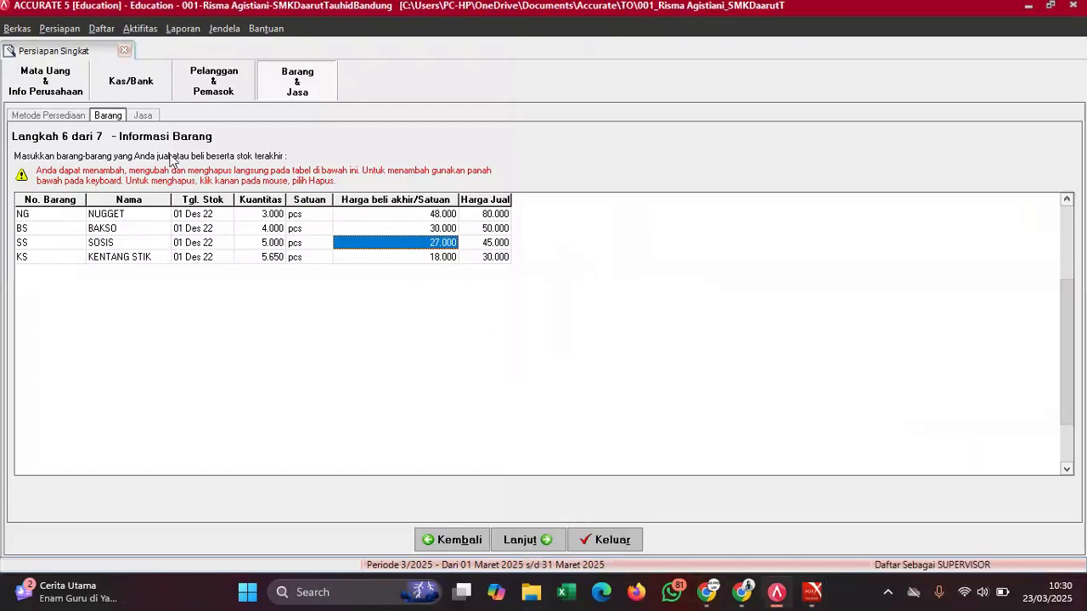
left_click(140, 114)
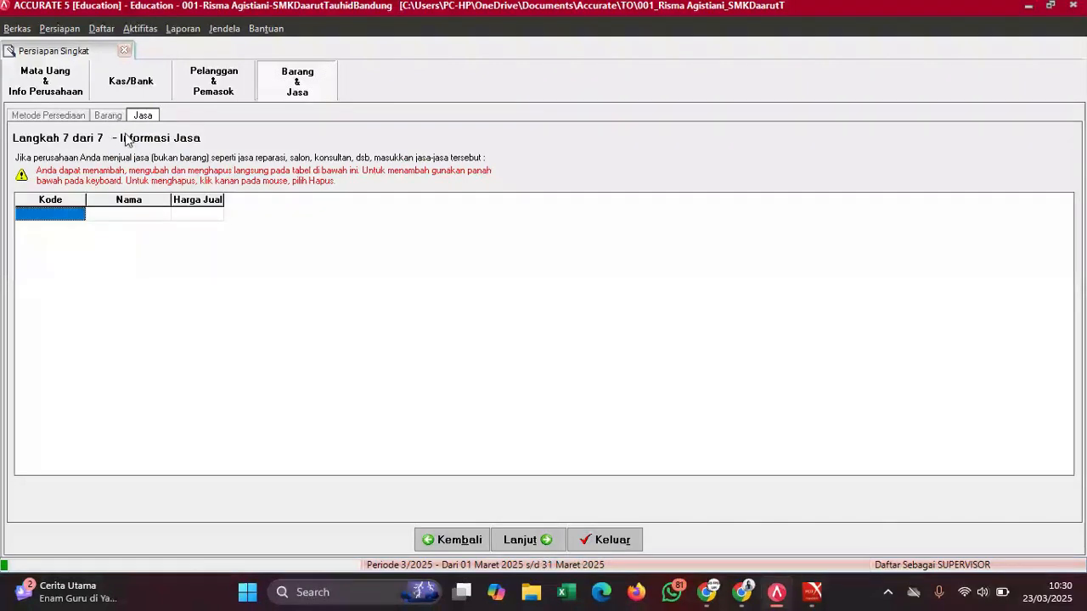
- Review the item list, then continue past the Barang and Jasa steps to the summary page
left_click(110, 115)
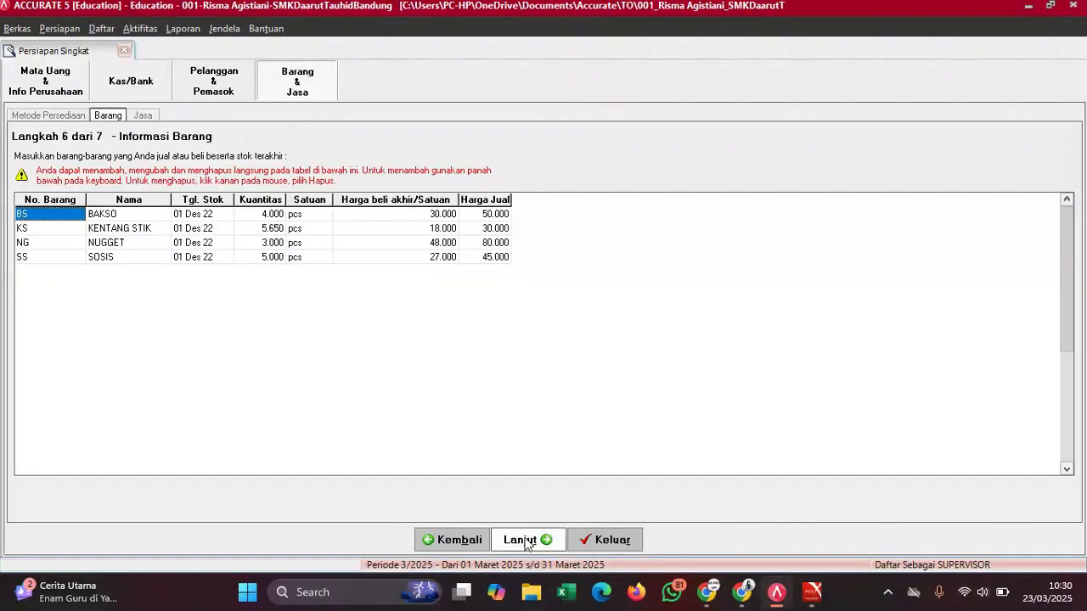
left_click(527, 541)
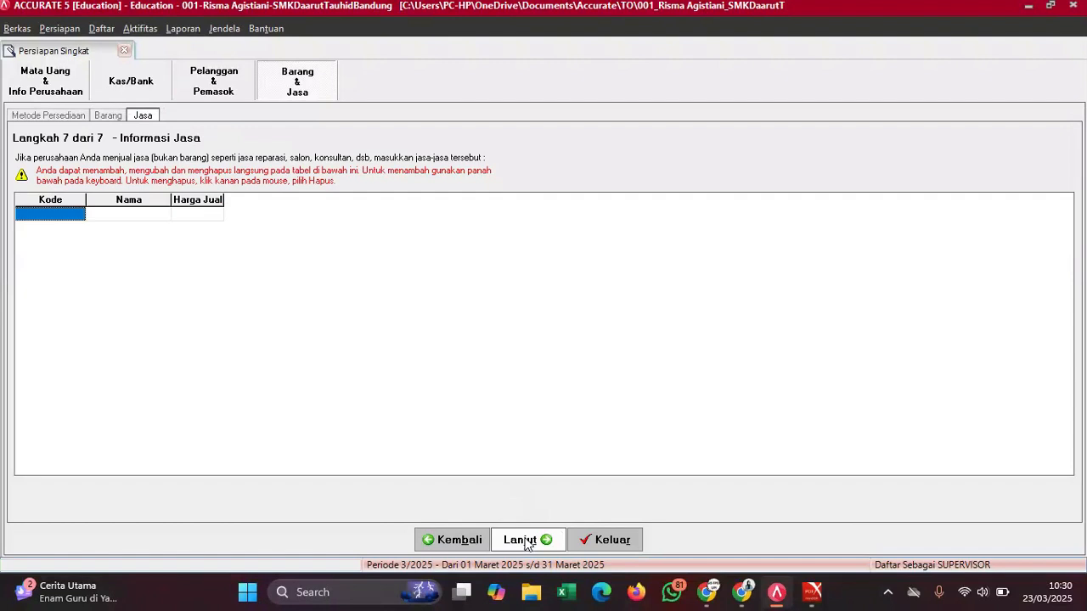
left_click(525, 541)
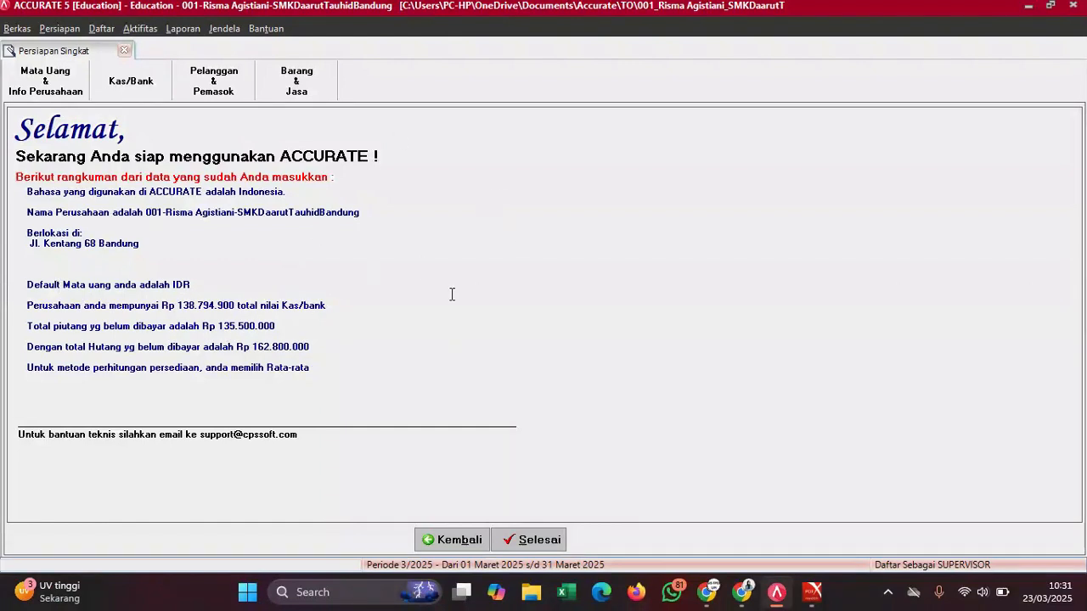
- Finish the quick setup with Selesai, then review the LANGKAH AWAL PDF steps and minimize it
left_click(535, 541)
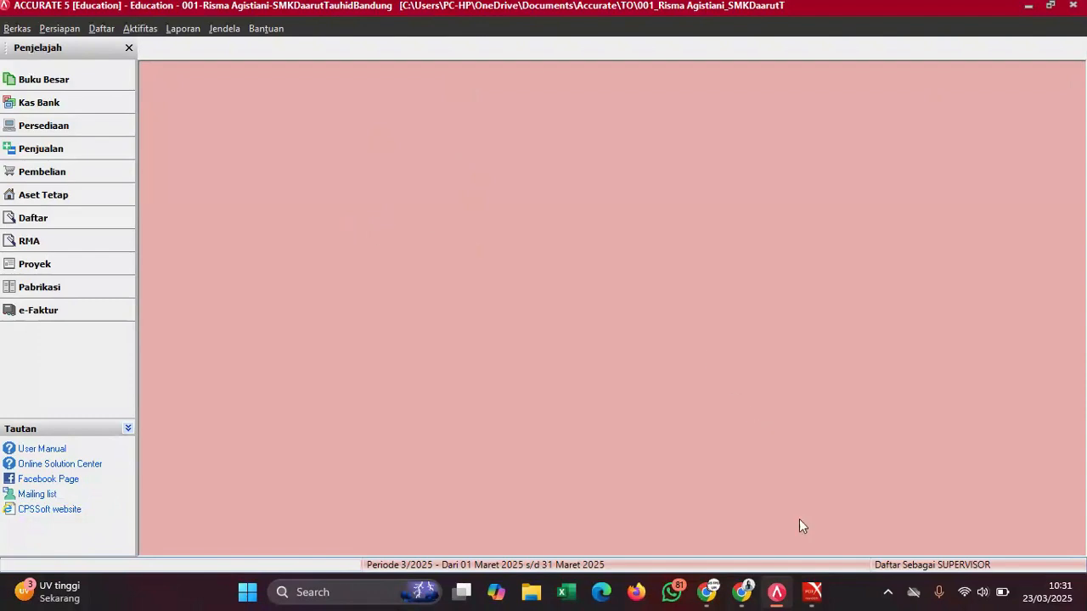
mouse_move(814, 599)
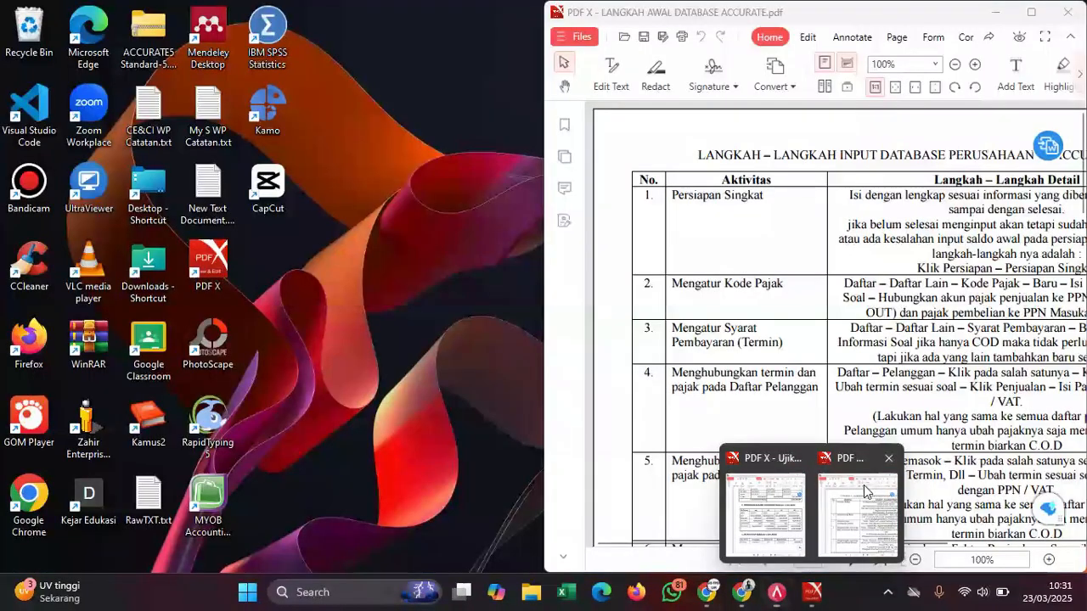
left_click(864, 485)
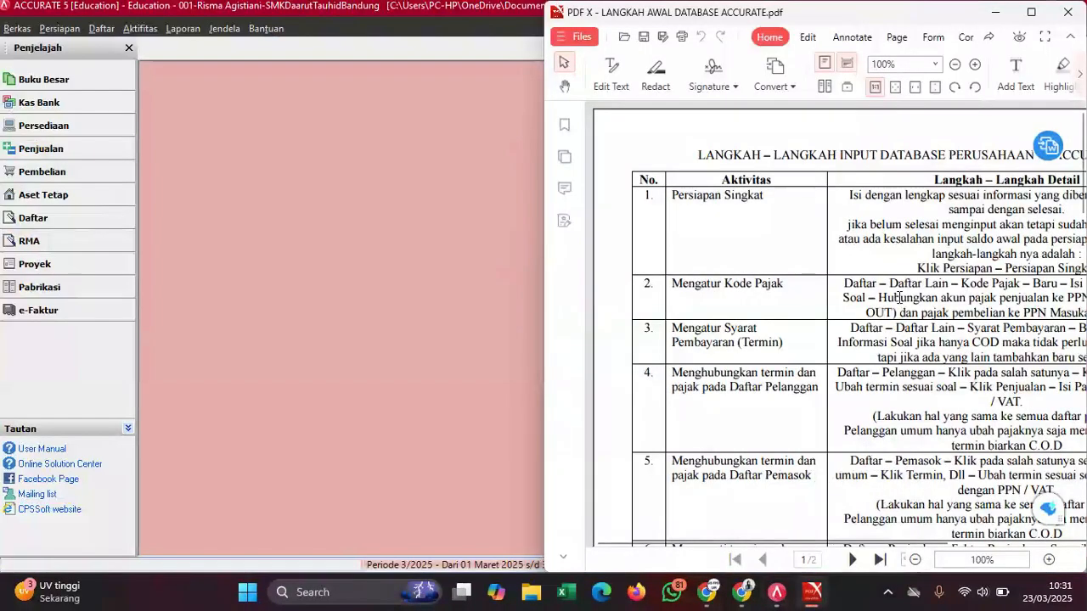
scroll(898, 298, "down", 2, "ctrl")
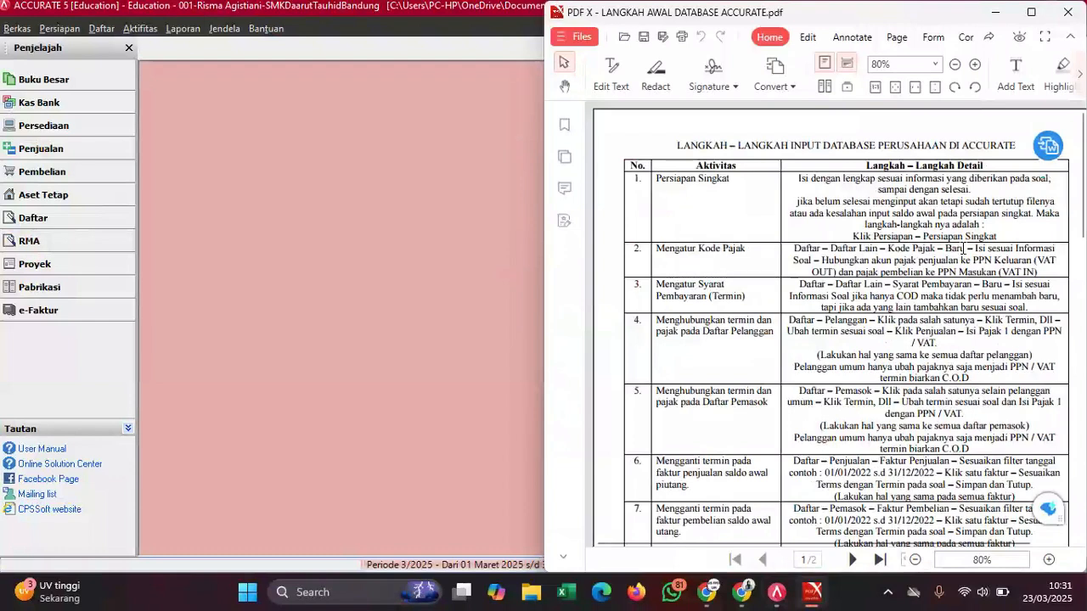
scroll(964, 248, "down", 1)
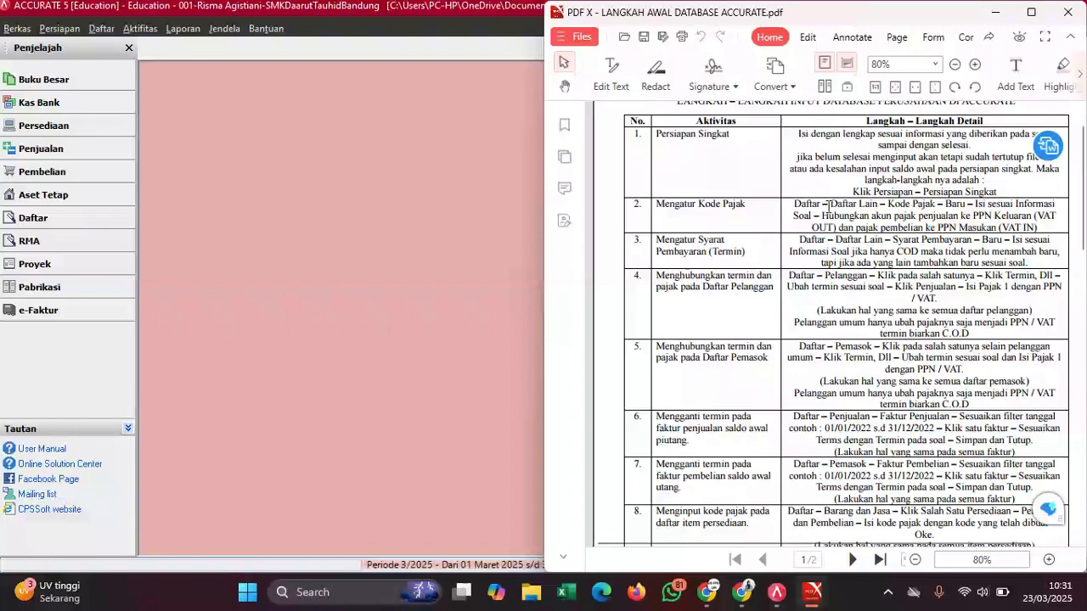
left_click(989, 13)
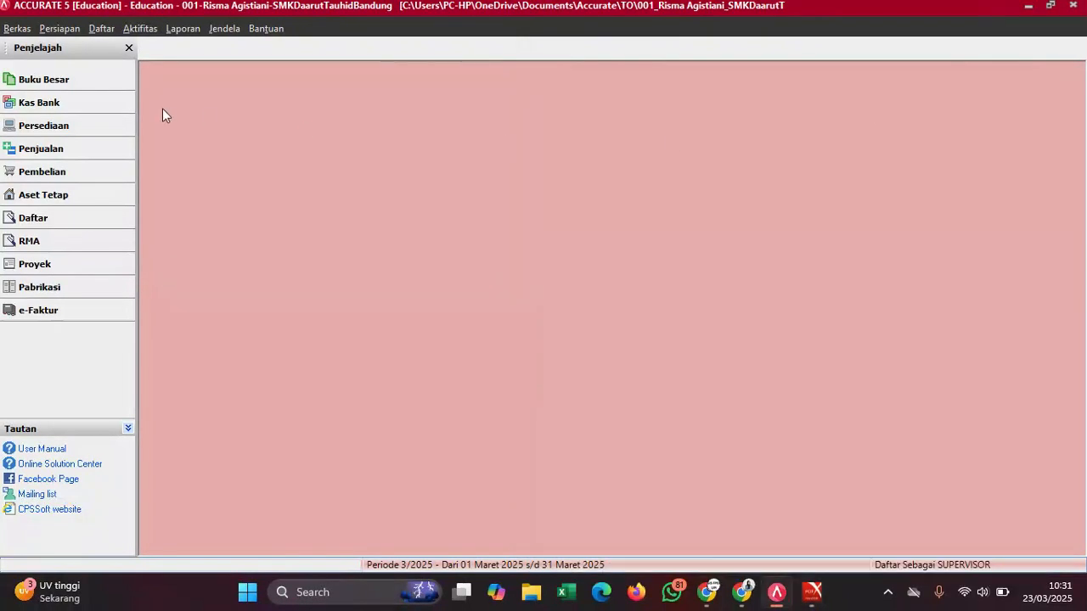
- Open the Kode Pajak list, start a new tax code, and check the exam PDF for its details
left_click(102, 28)
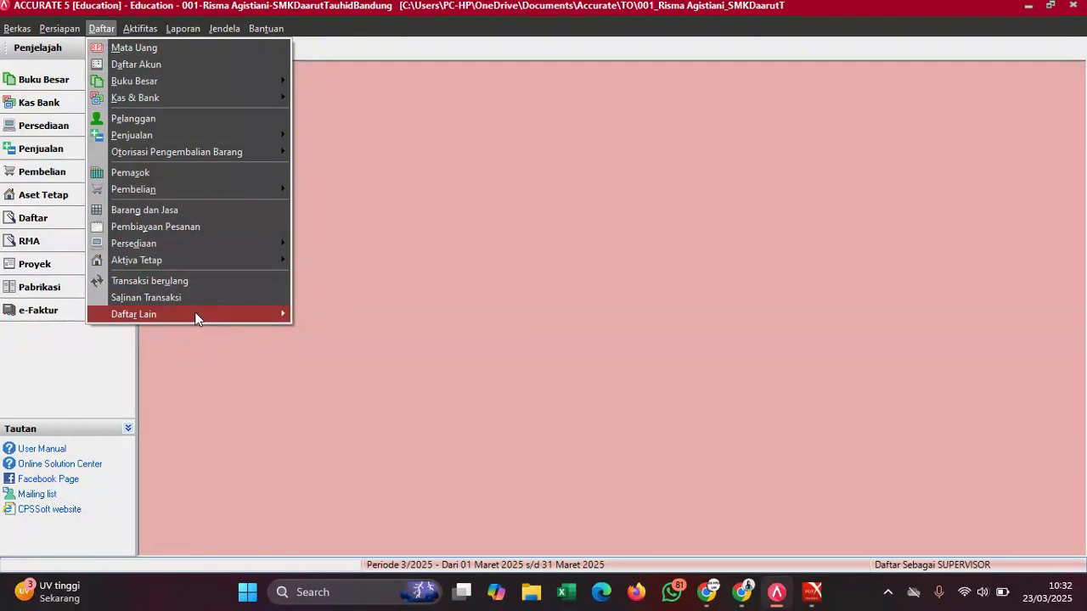
mouse_move(251, 314)
left_click(325, 315)
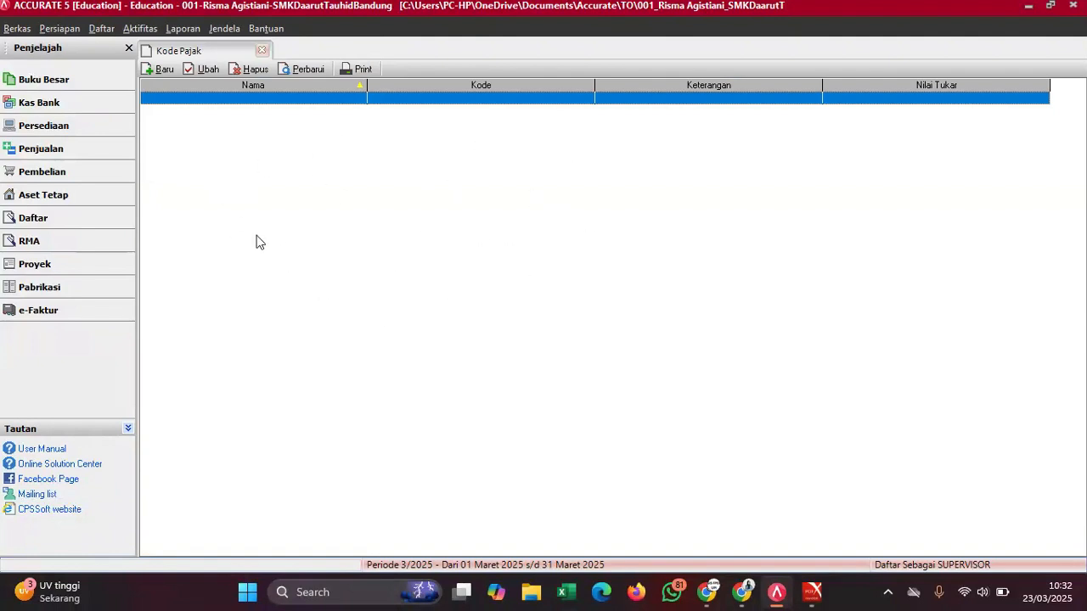
left_click(154, 72)
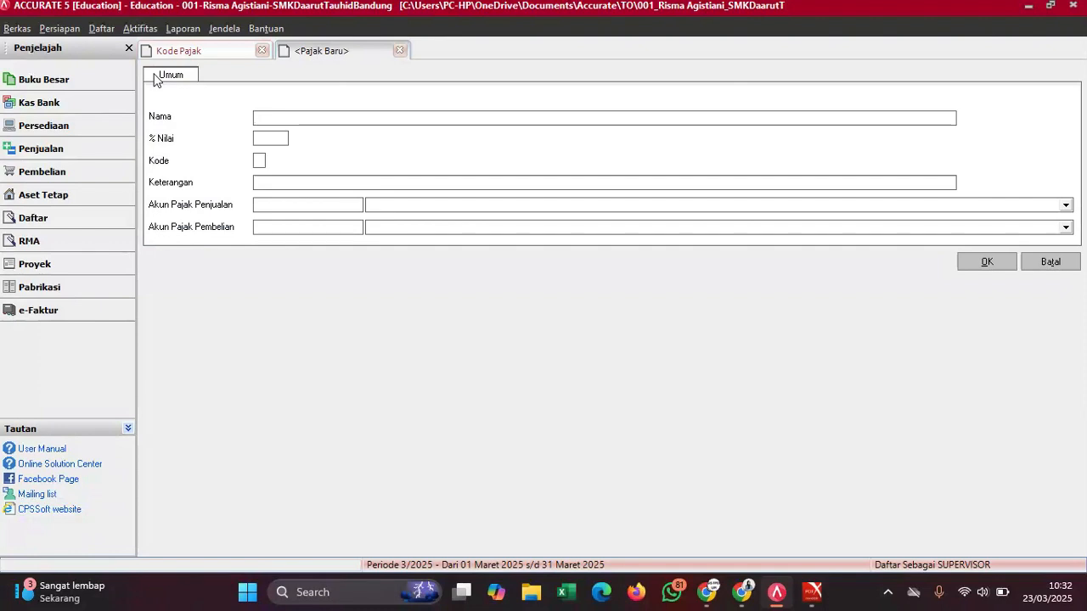
mouse_move(813, 592)
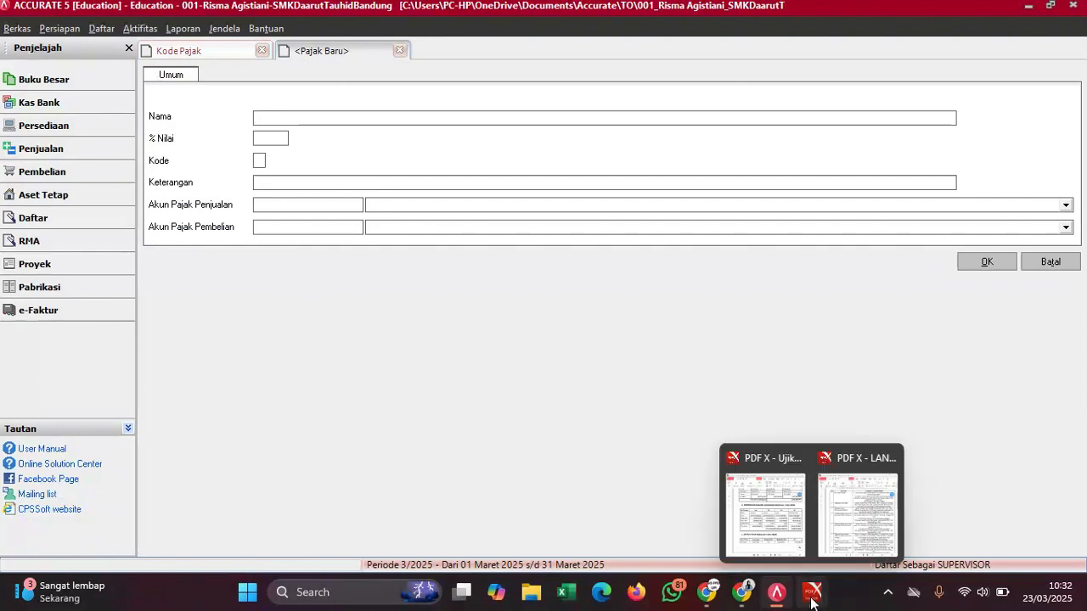
left_click(776, 497)
scroll(811, 365, "up", 20)
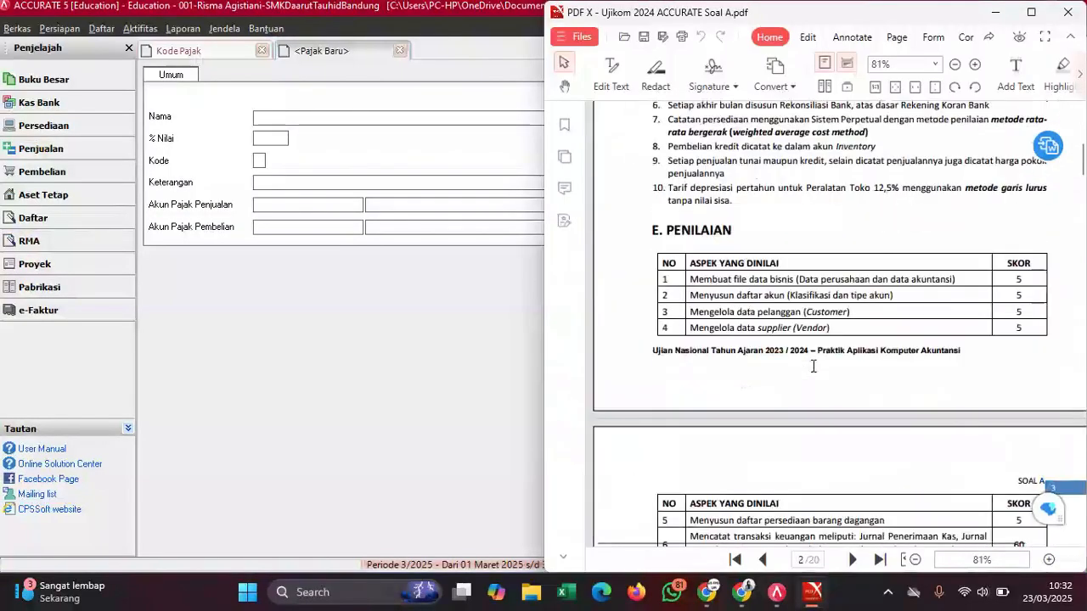
scroll(813, 366, "down", 5)
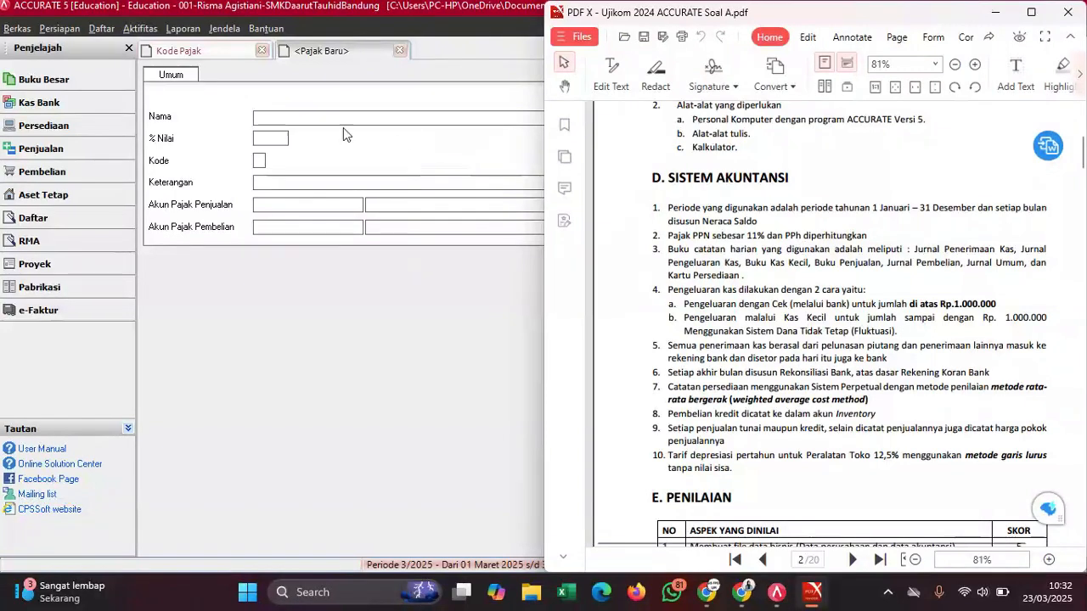
- Name the tax Pajak Pertambahan Nilai with value 11, reusing the name as its description
left_click(319, 119)
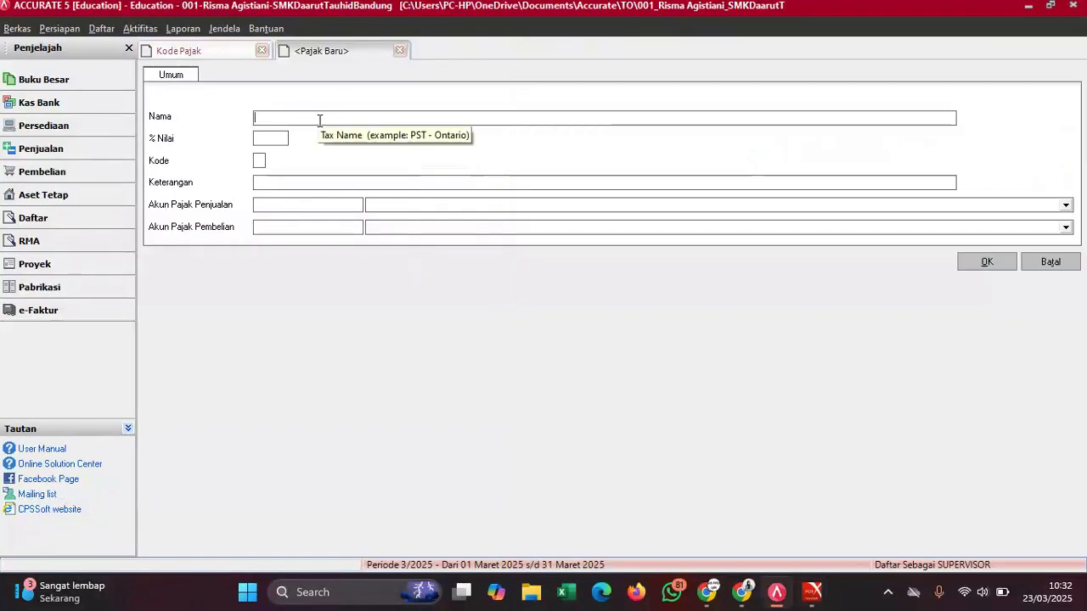
type("Pajak Pert")
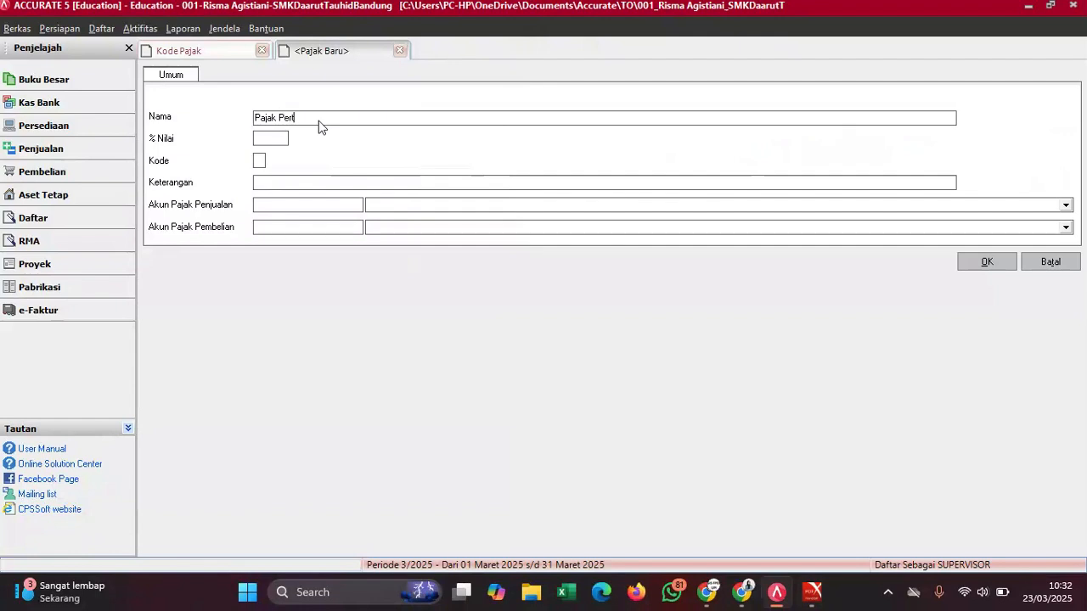
type("ambahan Nilai")
left_click(274, 138)
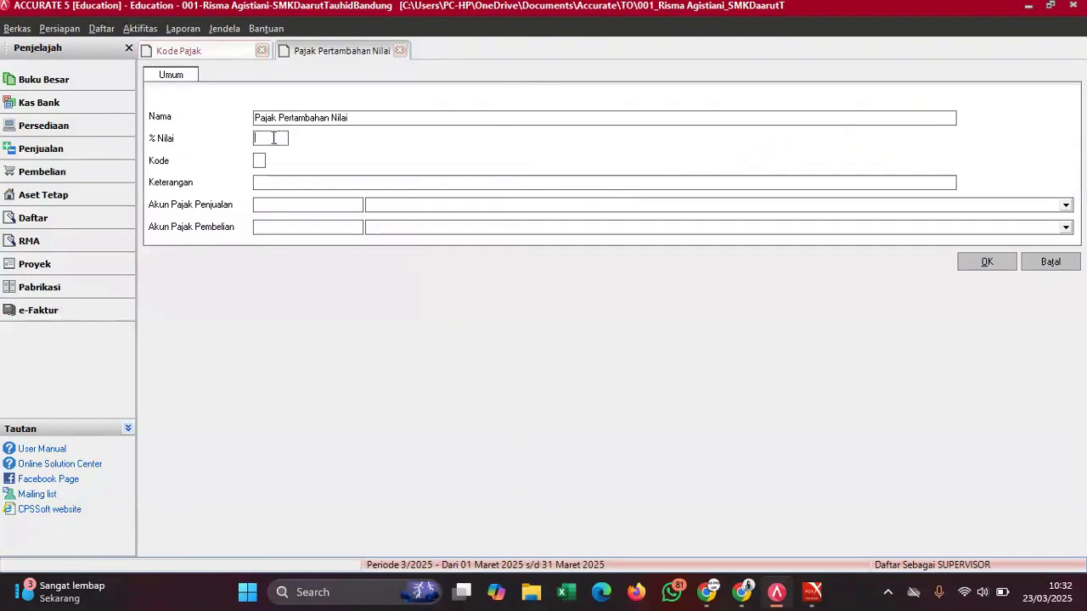
type("11")
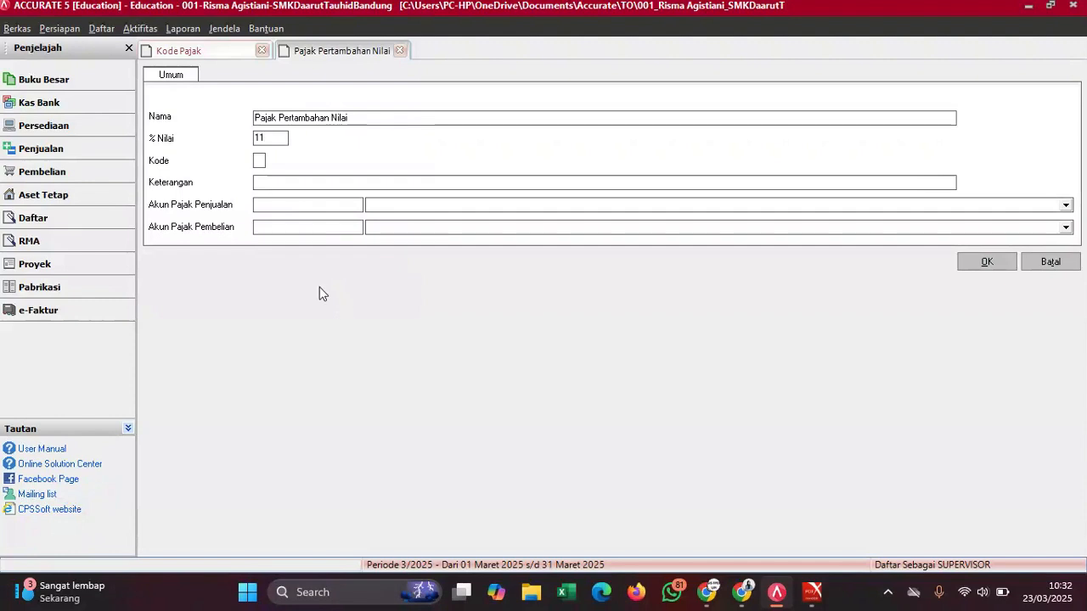
left_click(259, 161)
left_click(288, 183)
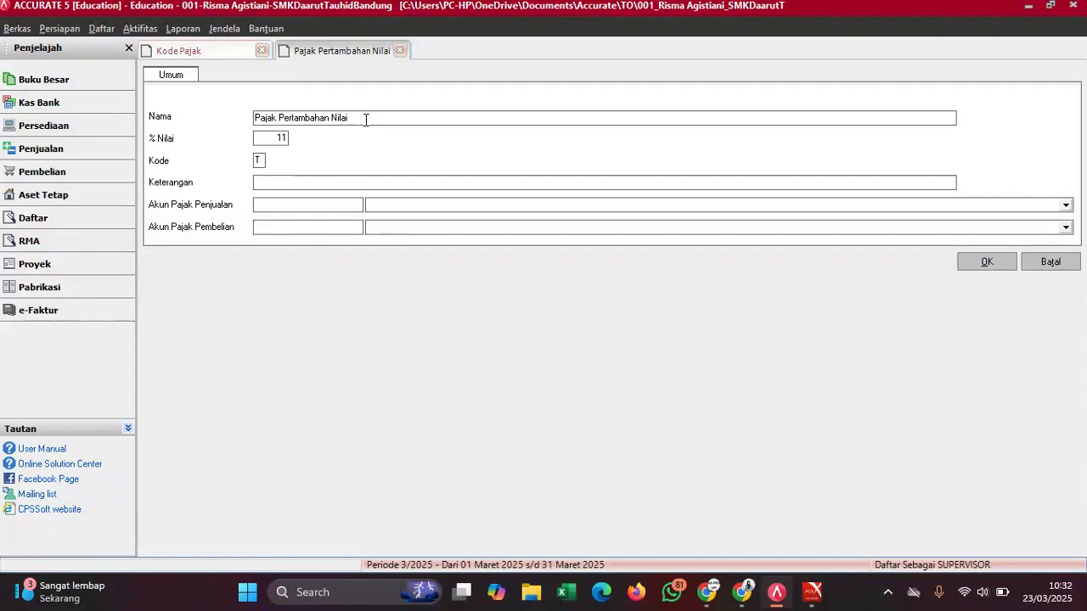
left_click_drag(366, 117, 272, 134)
key("ctrl+c")
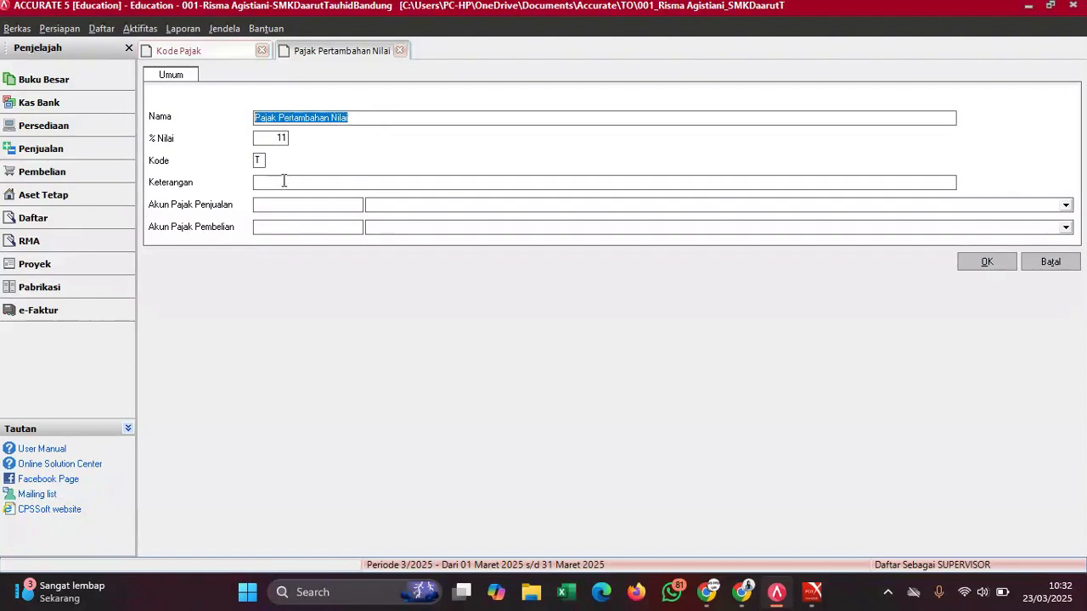
left_click(284, 181)
key("ctrl+v")
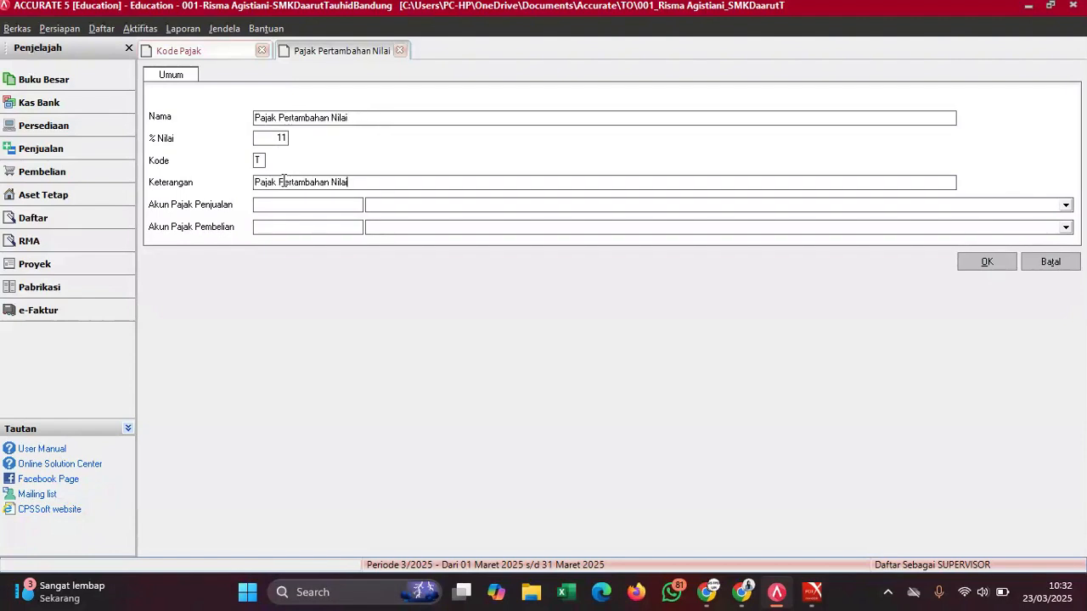
- Link Vat Out for sales tax and Vat In for purchase tax, save, and refresh the list
left_click(388, 206)
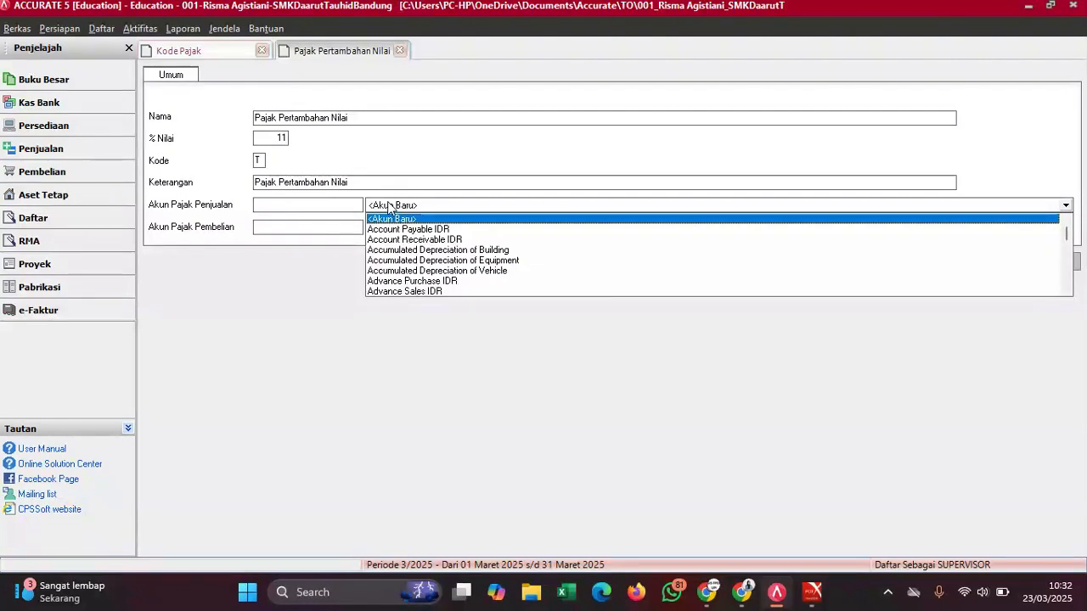
type("Va")
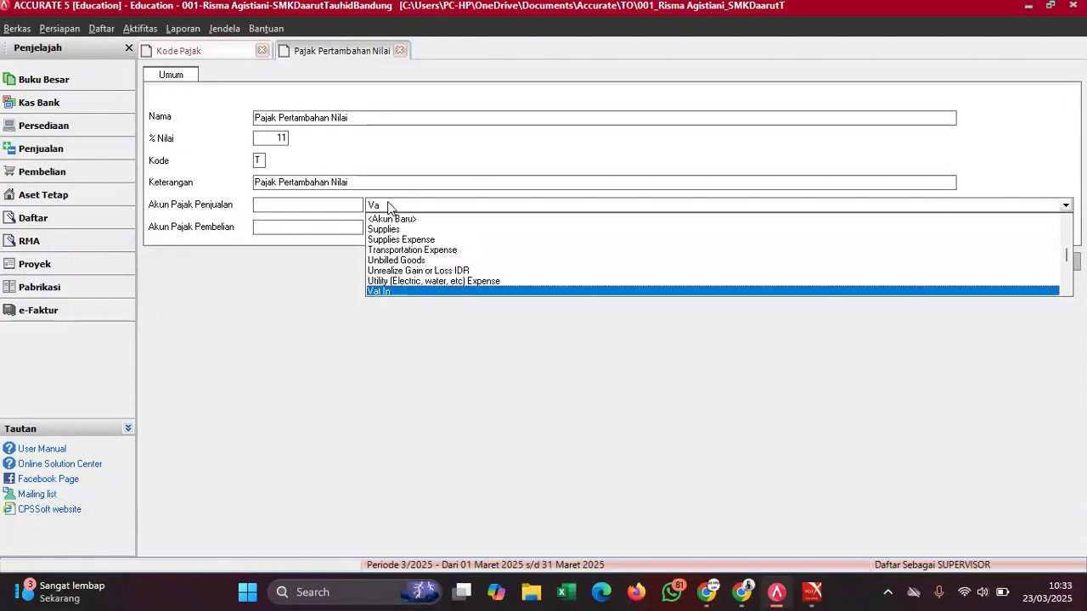
type("t O")
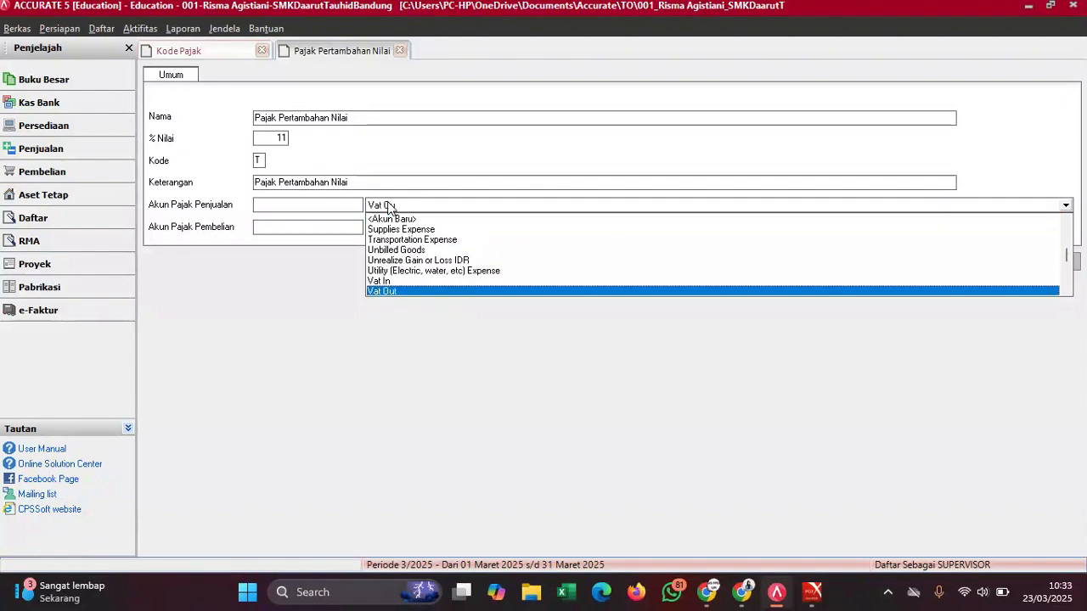
key("Return")
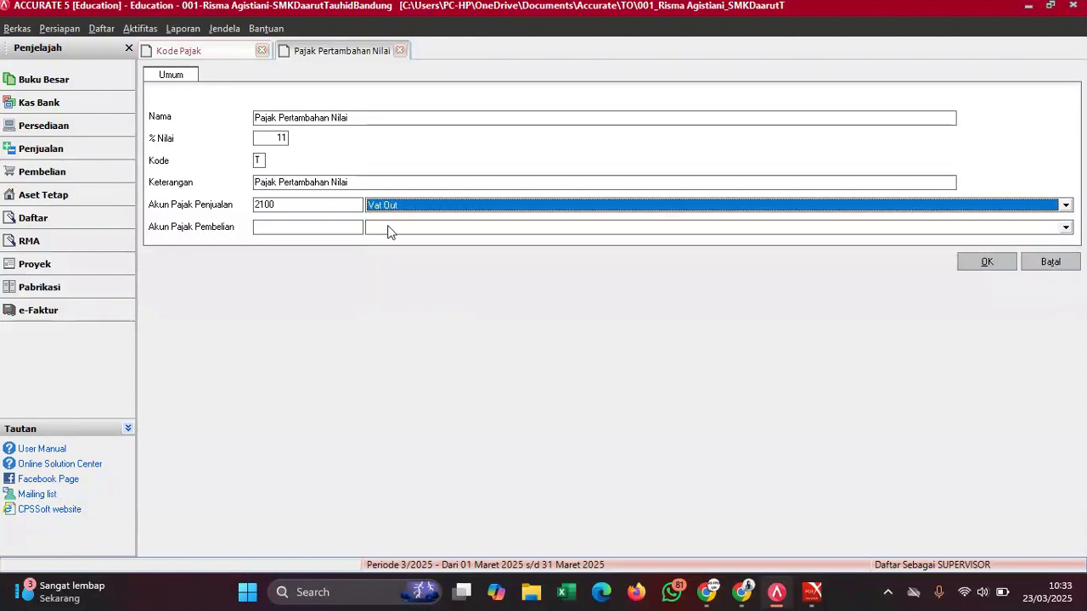
left_click(389, 228)
type("Vat")
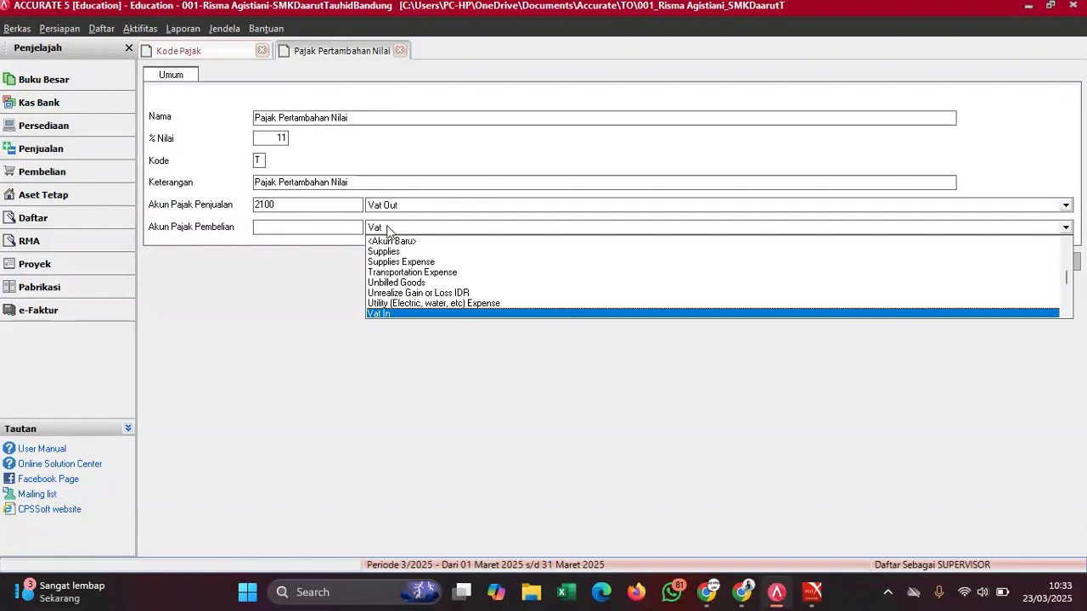
key("Return")
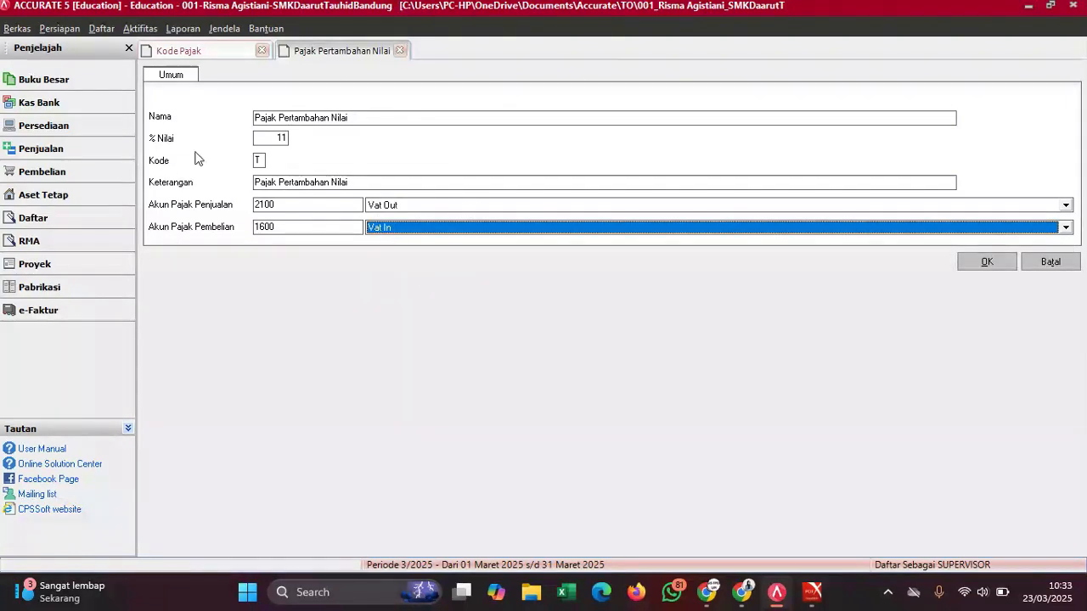
left_click(993, 267)
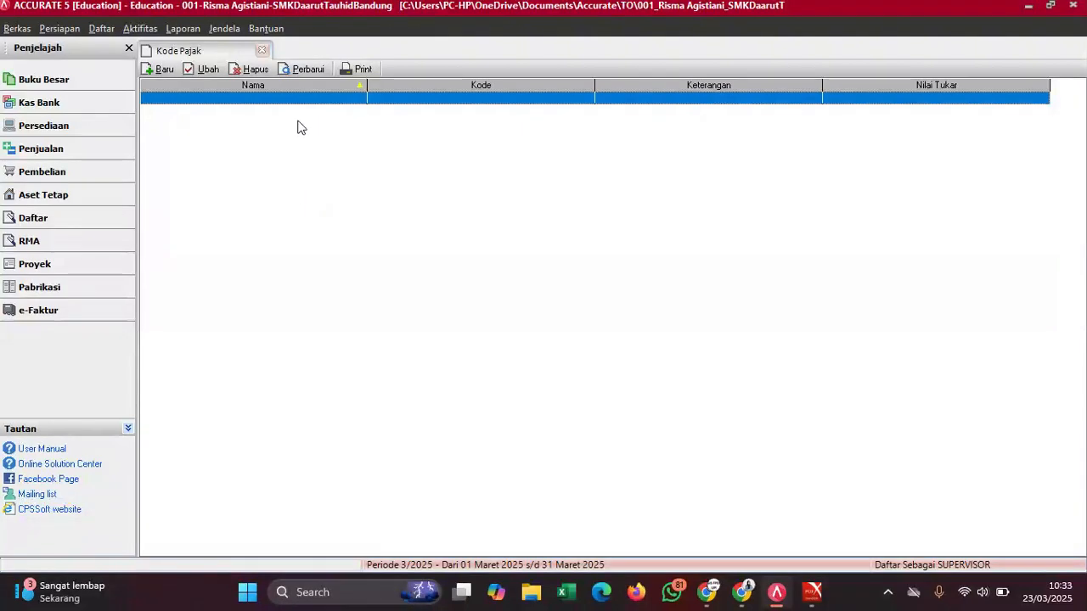
left_click(296, 71)
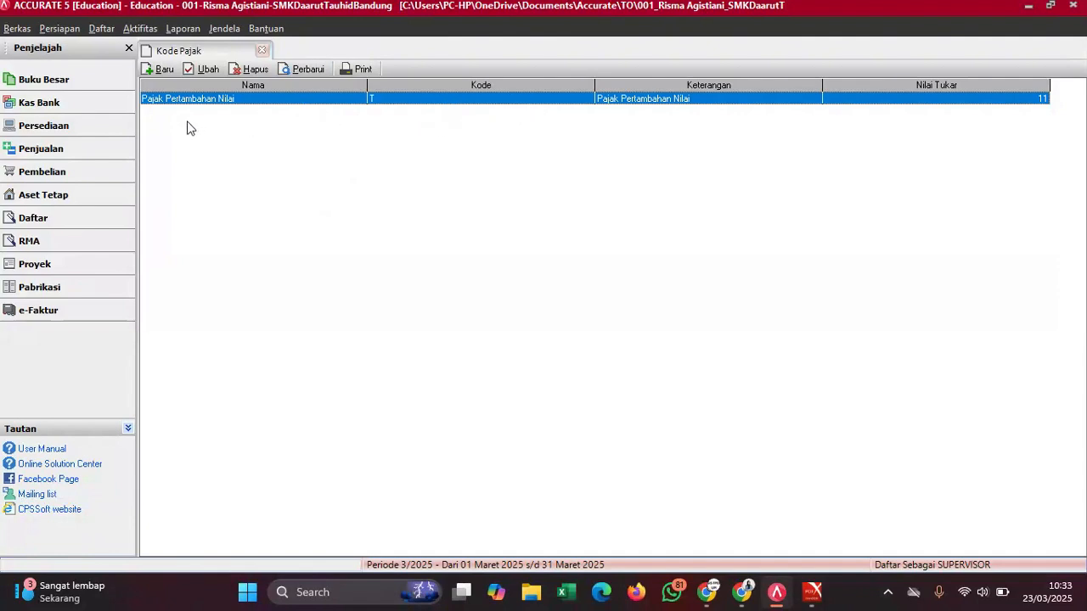
mouse_move(812, 592)
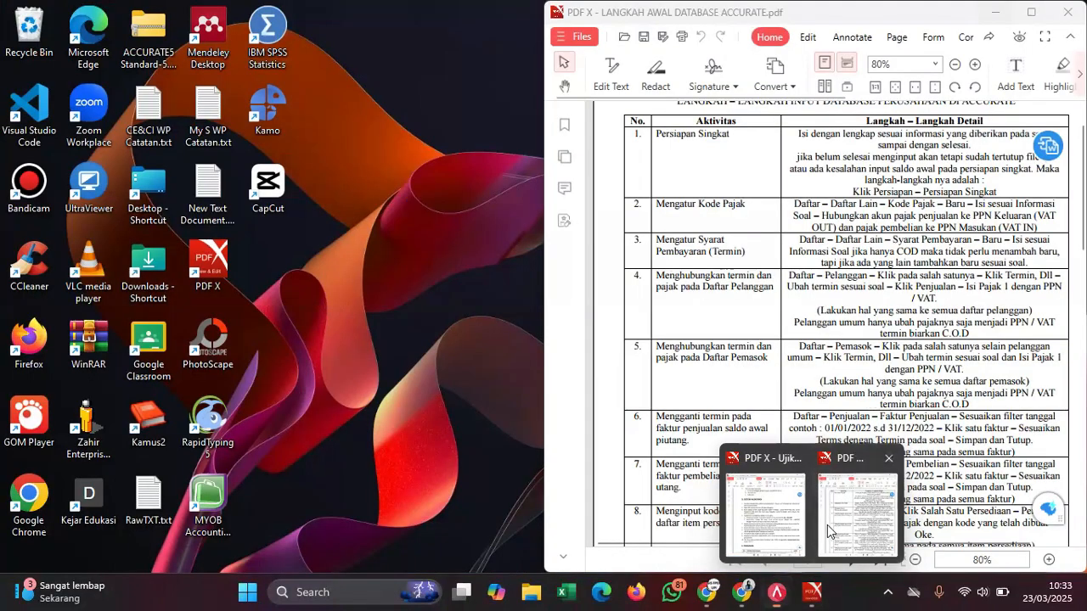
left_click(853, 509)
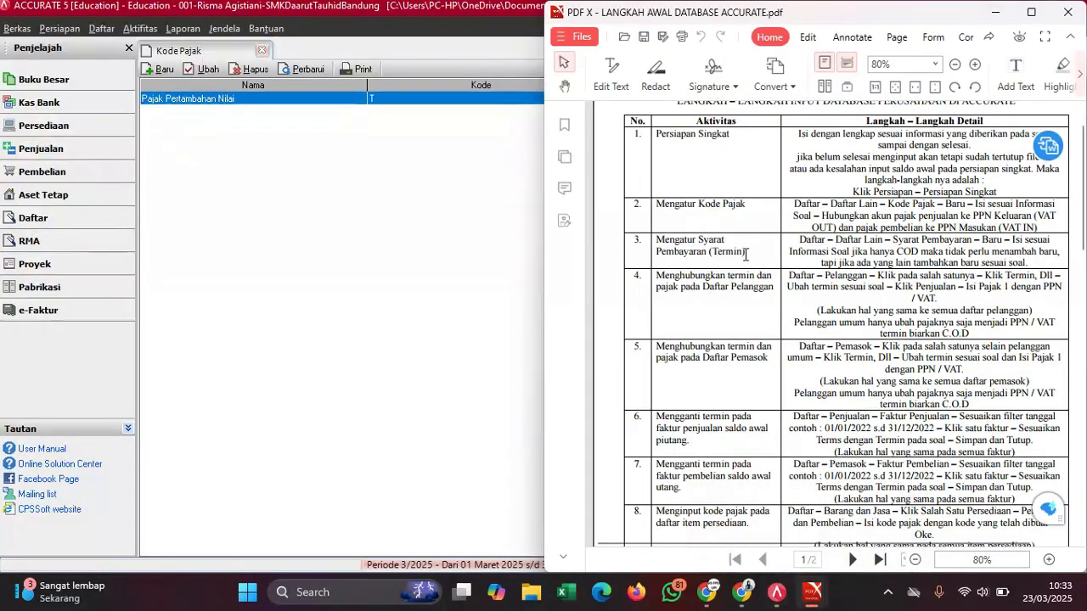
left_click(315, 315)
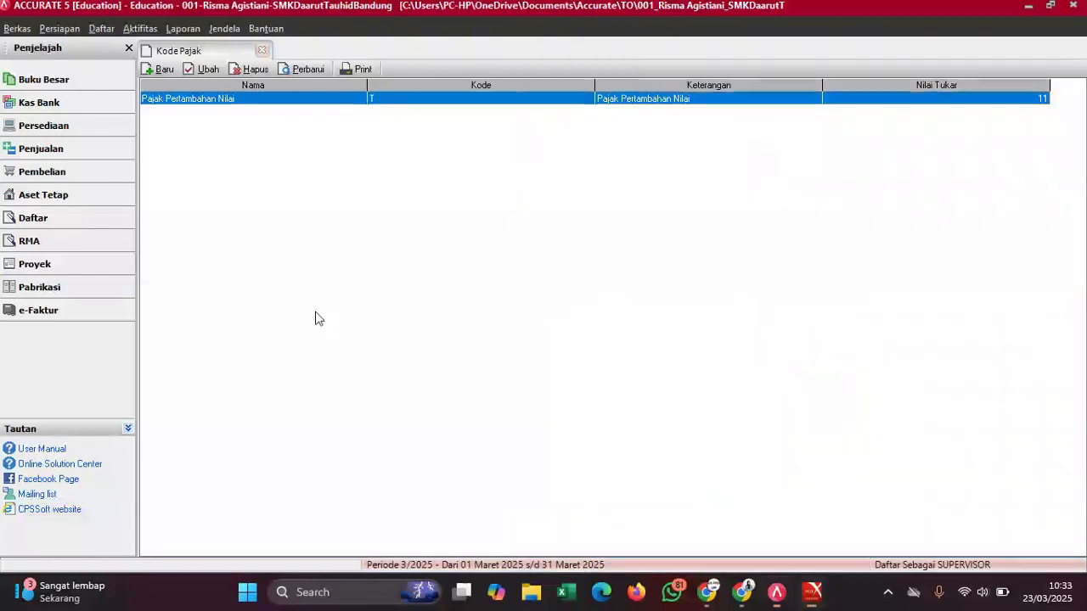
- Open the Syarat Pembayaran list from Daftar > Daftar Lain
left_click(101, 28)
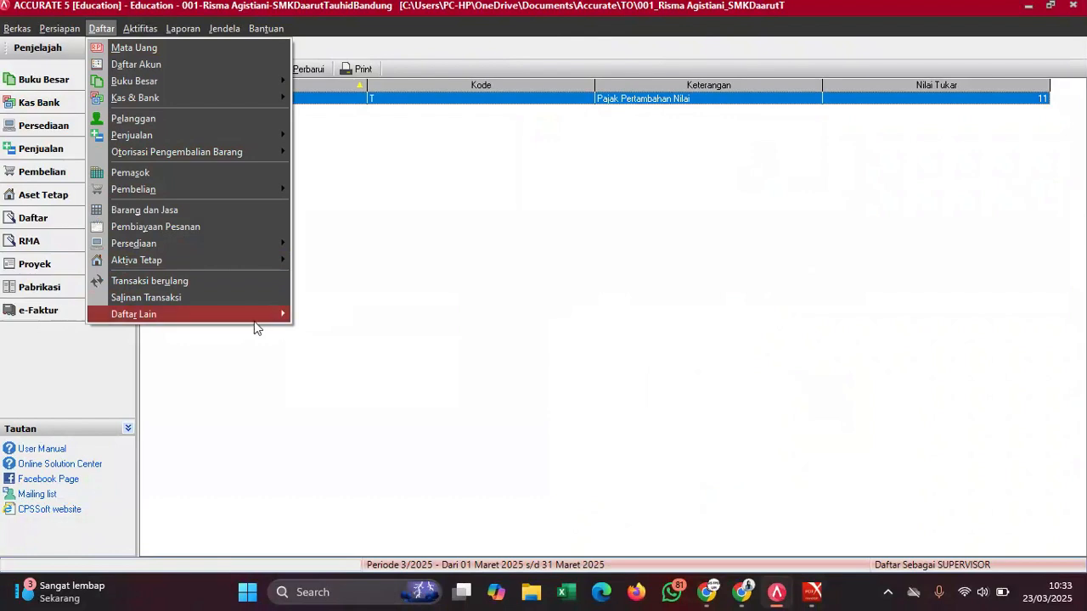
mouse_move(256, 315)
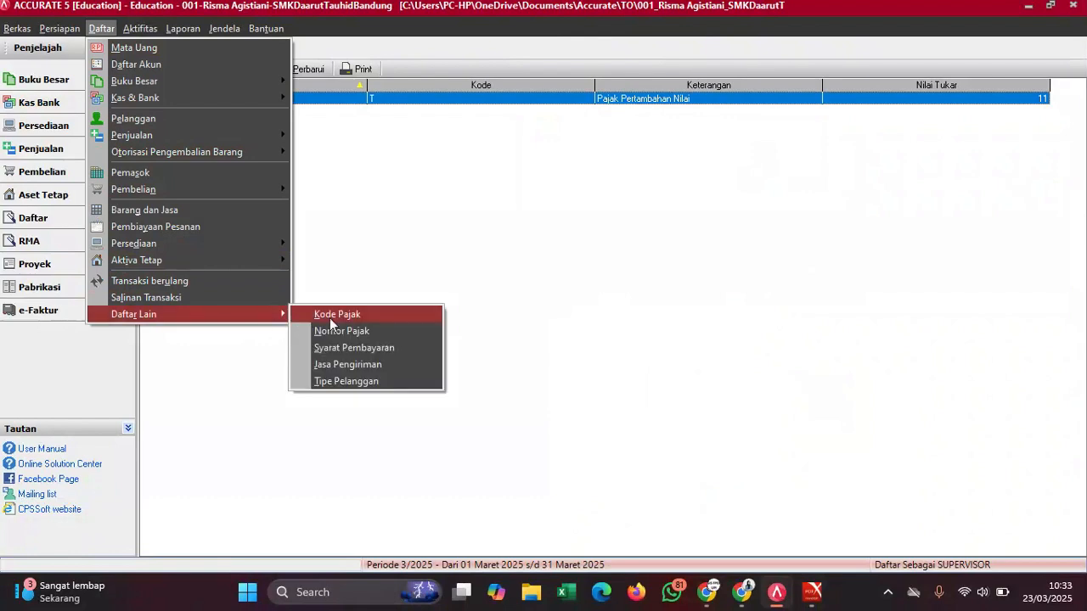
left_click(364, 348)
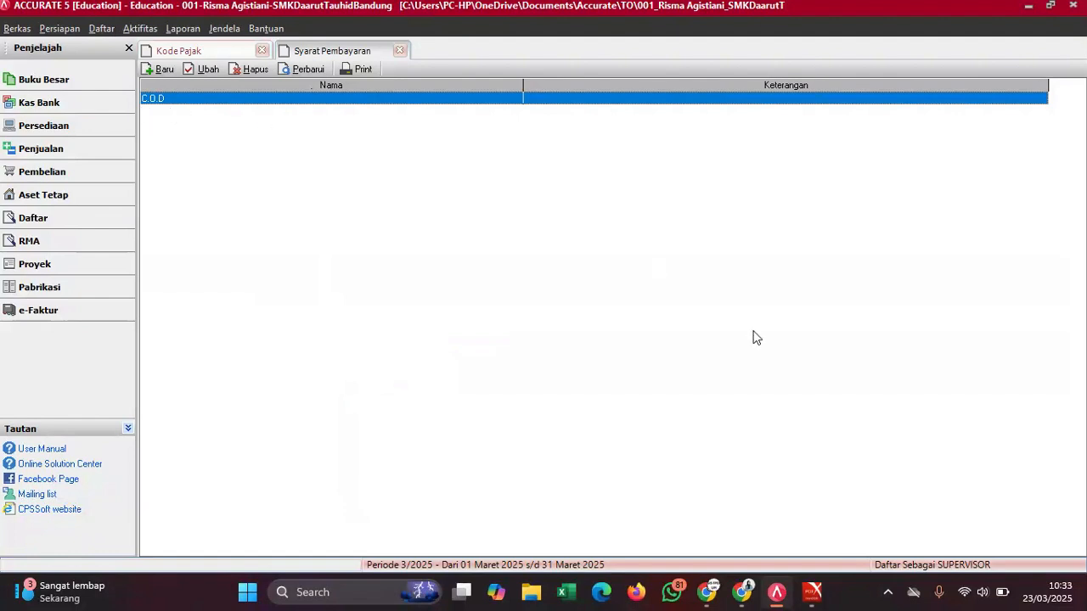
mouse_move(812, 592)
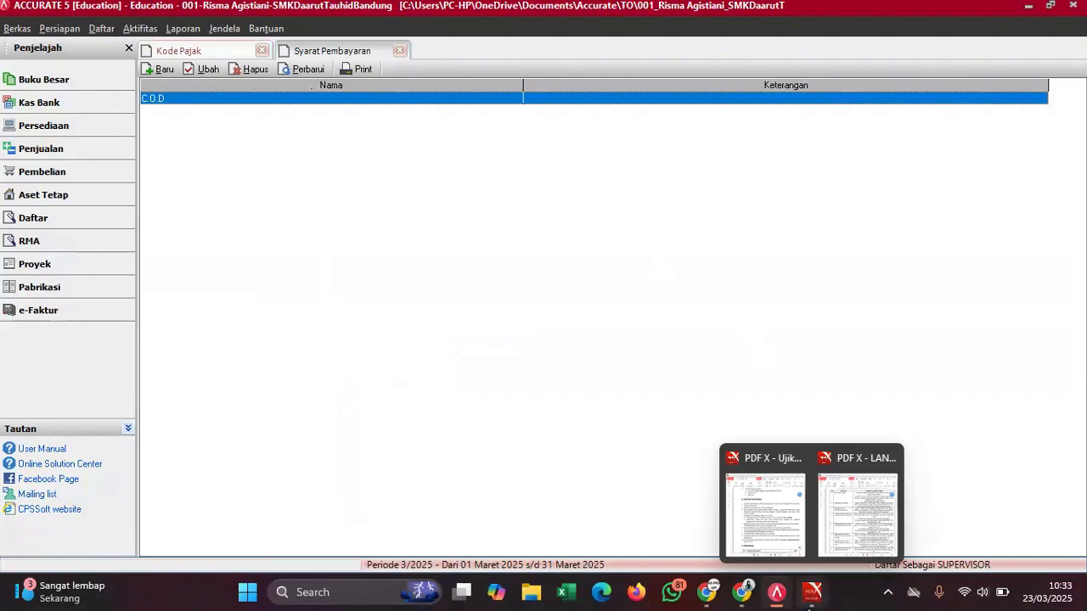
left_click(784, 529)
scroll(831, 411, "down", 4)
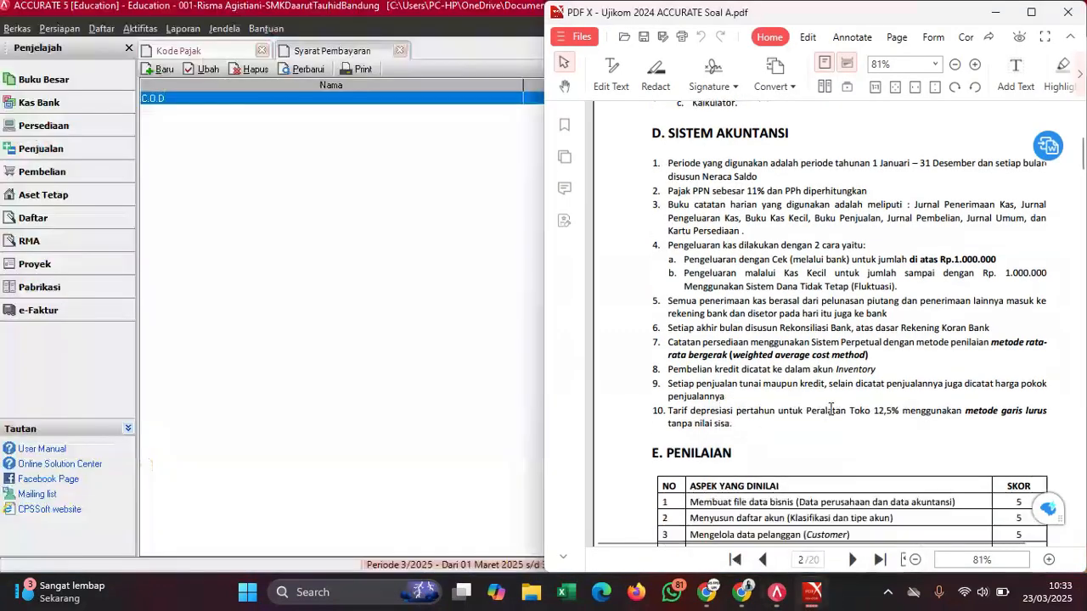
scroll(831, 411, "down", 10)
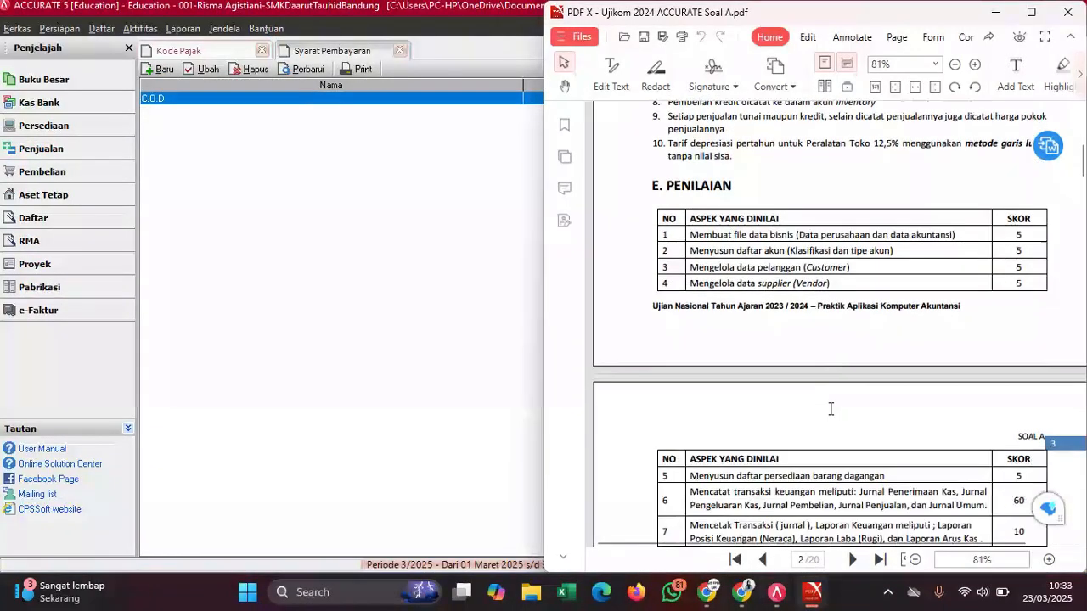
scroll(831, 411, "down", 2)
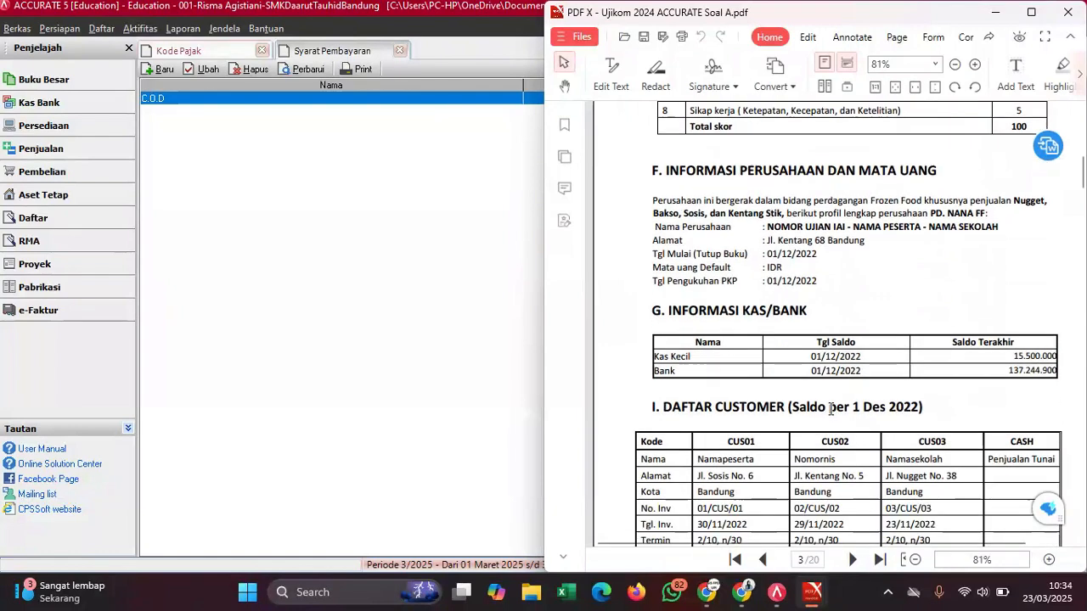
scroll(831, 411, "down", 4)
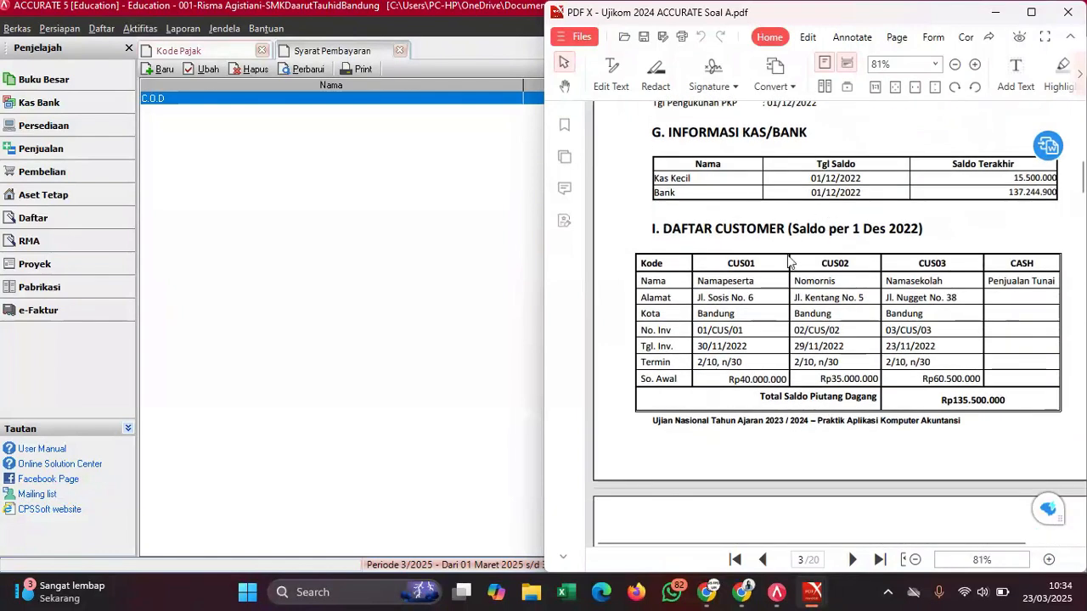
scroll(787, 261, "down", 4)
scroll(787, 255, "down", 4)
scroll(788, 255, "up", 7)
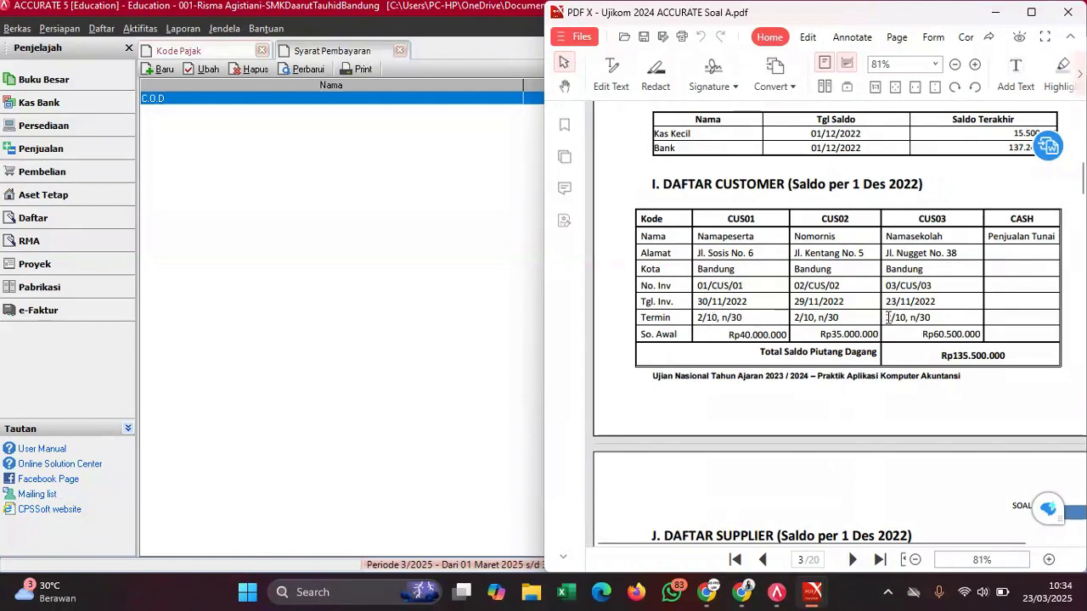
scroll(889, 317, "down", 5)
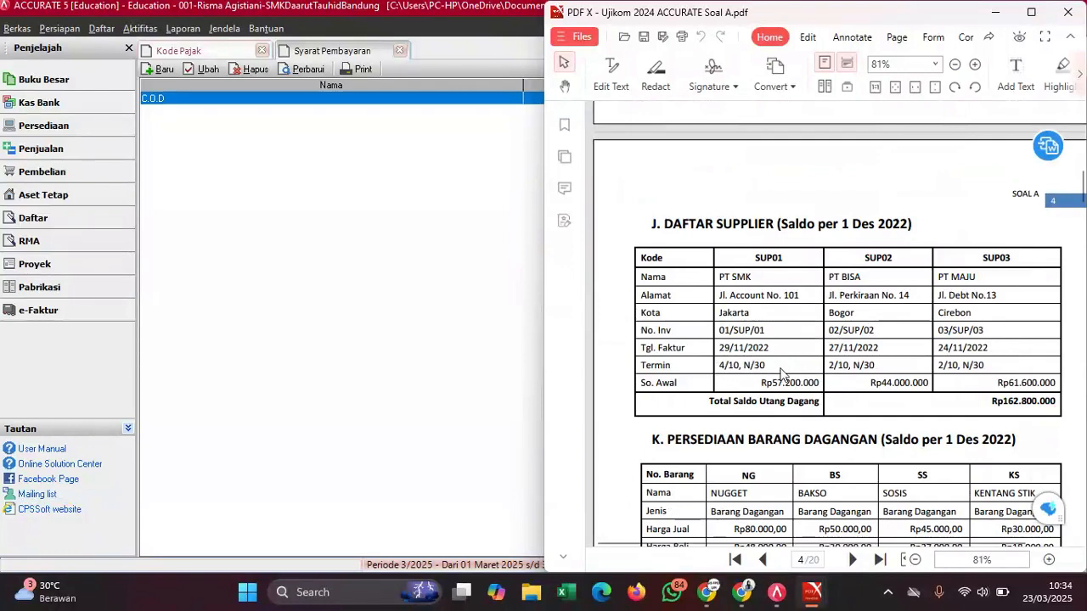
scroll(782, 374, "up", 3)
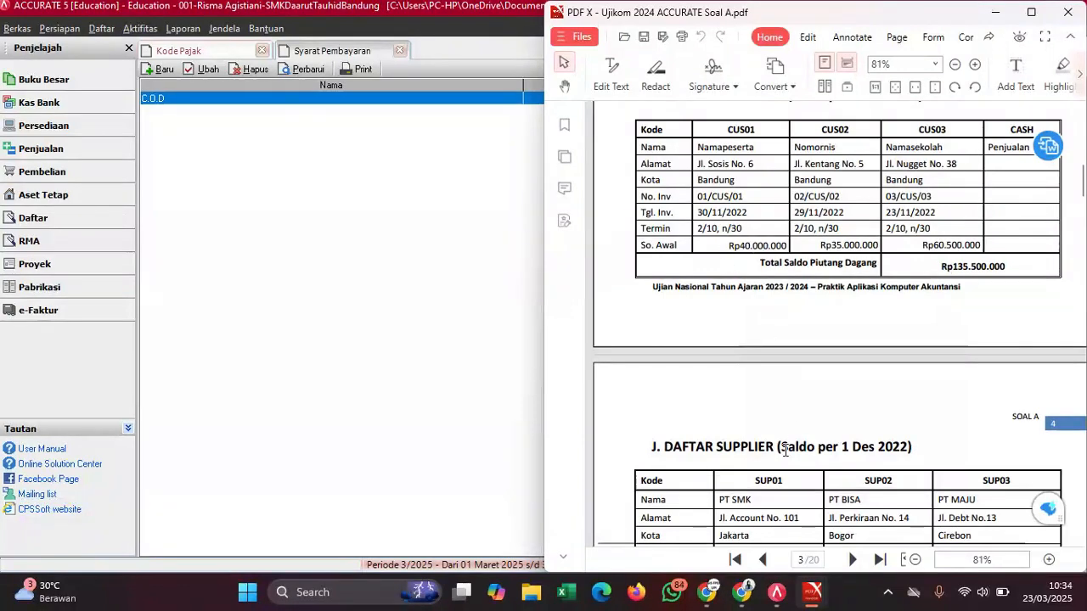
scroll(785, 450, "down", 2)
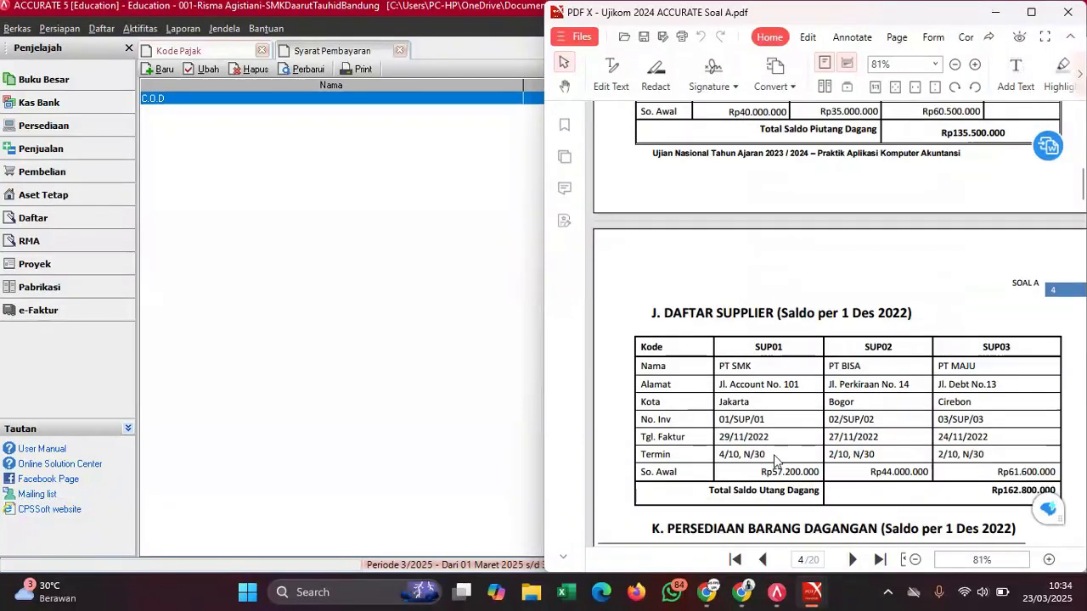
left_click(406, 231)
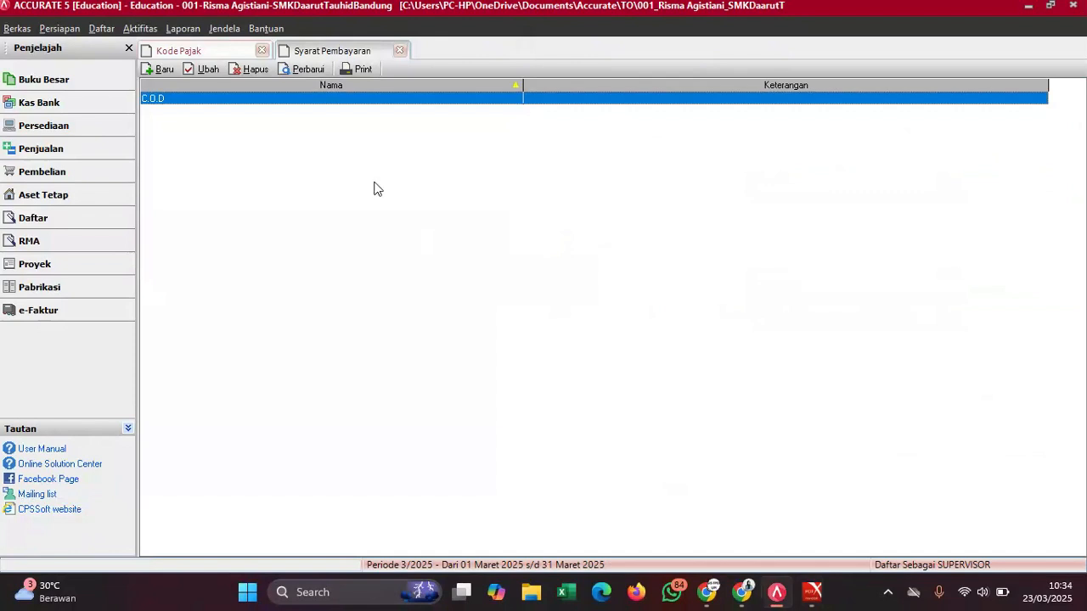
- Add payment term '2/10, N/30' with 10 days, 2% discount and 30 days due
left_click(158, 71)
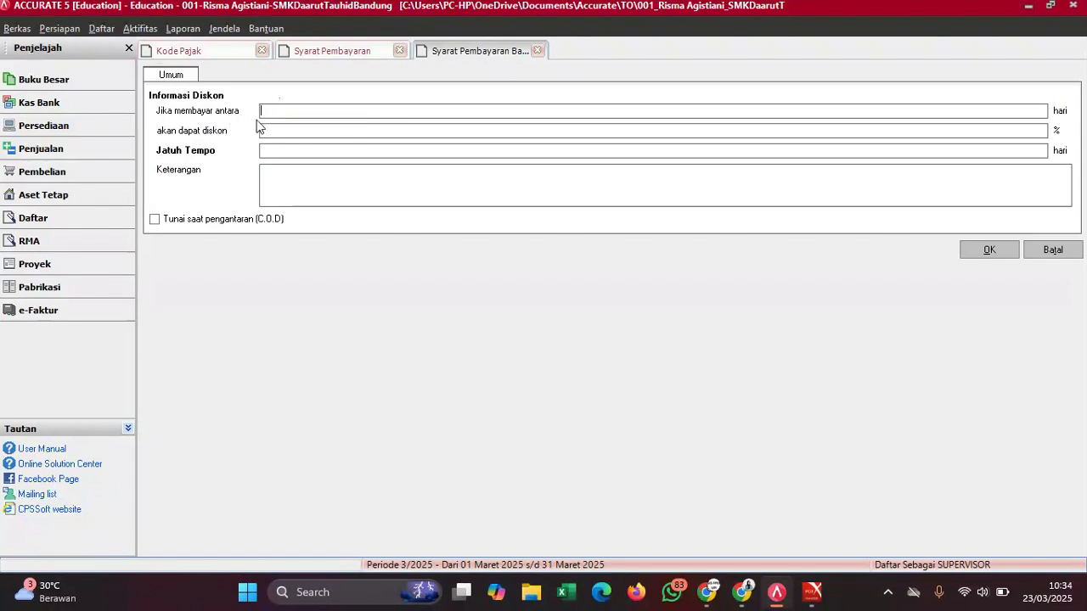
type("10")
left_click(277, 130)
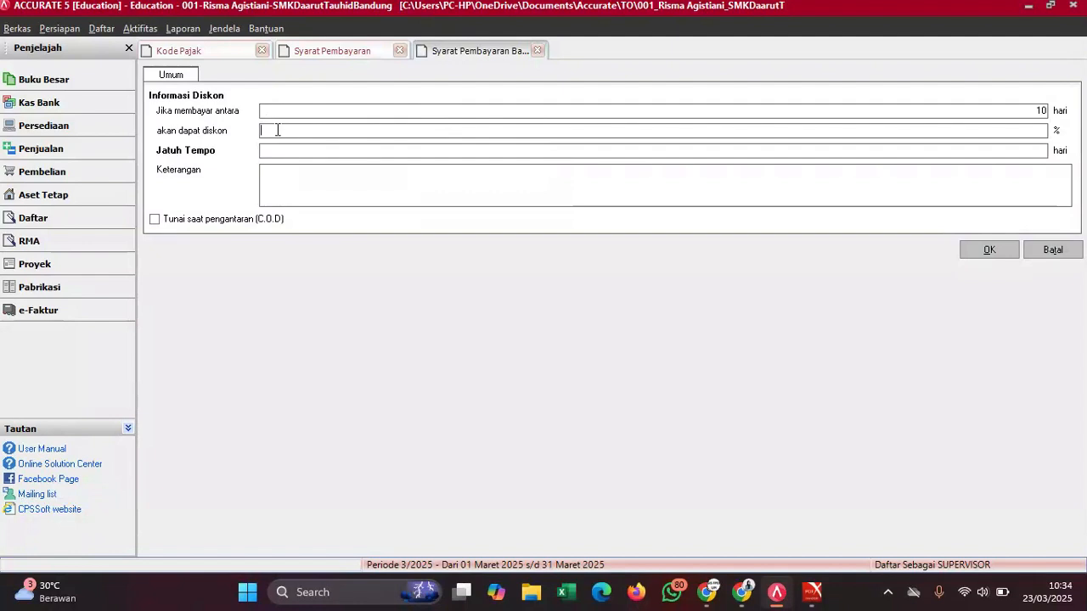
type("2")
left_click(289, 152)
type("30")
left_click(351, 205)
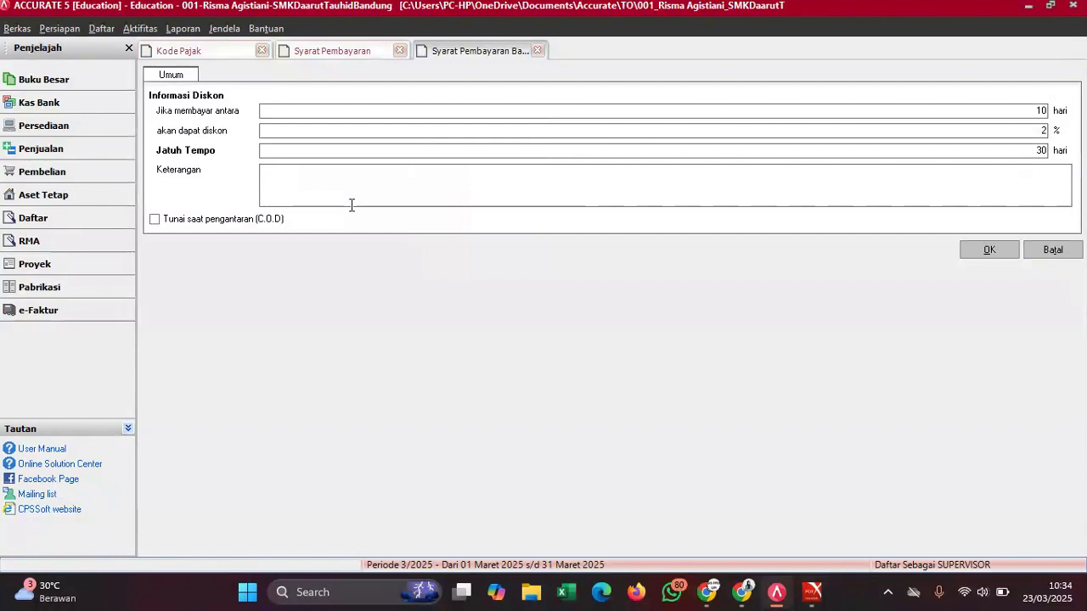
type("2/10, N/30")
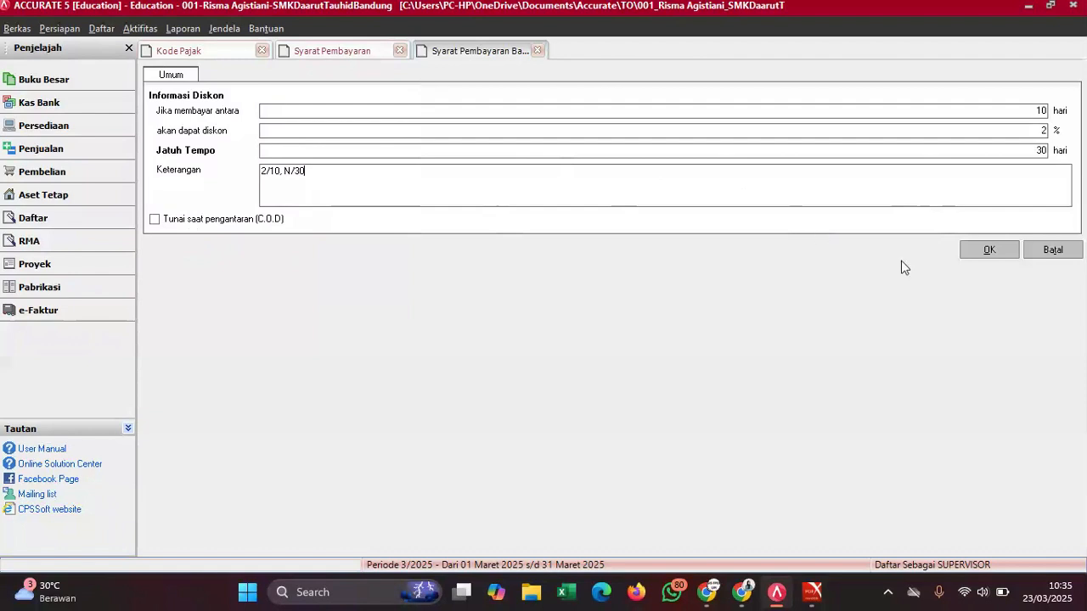
left_click(991, 249)
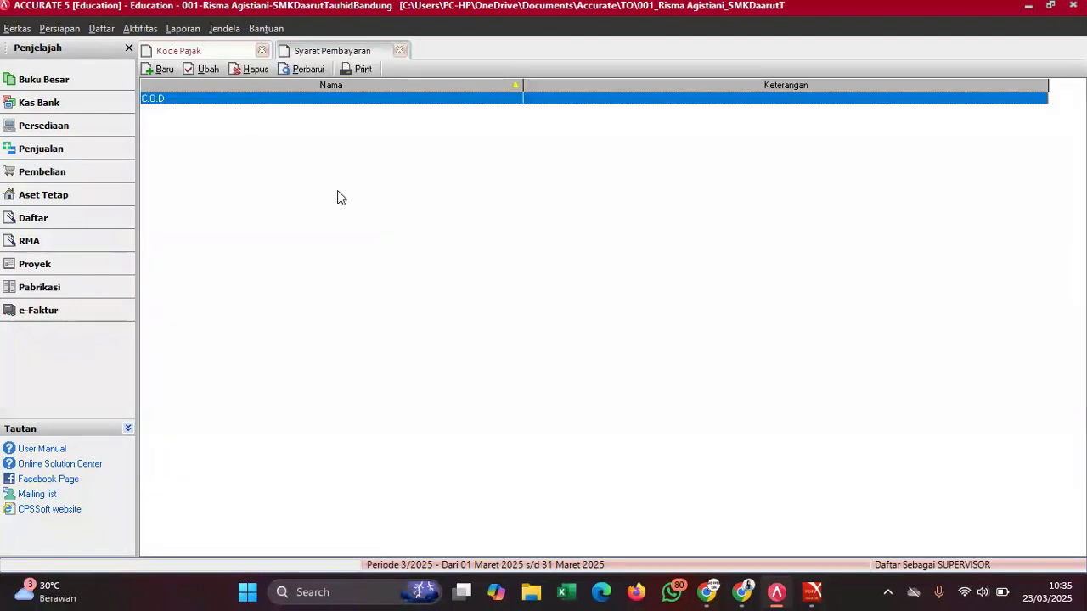
- Add payment term '4/10, N/30' with 10 days, 4% discount and 30 days due, then refresh the list
left_click(302, 69)
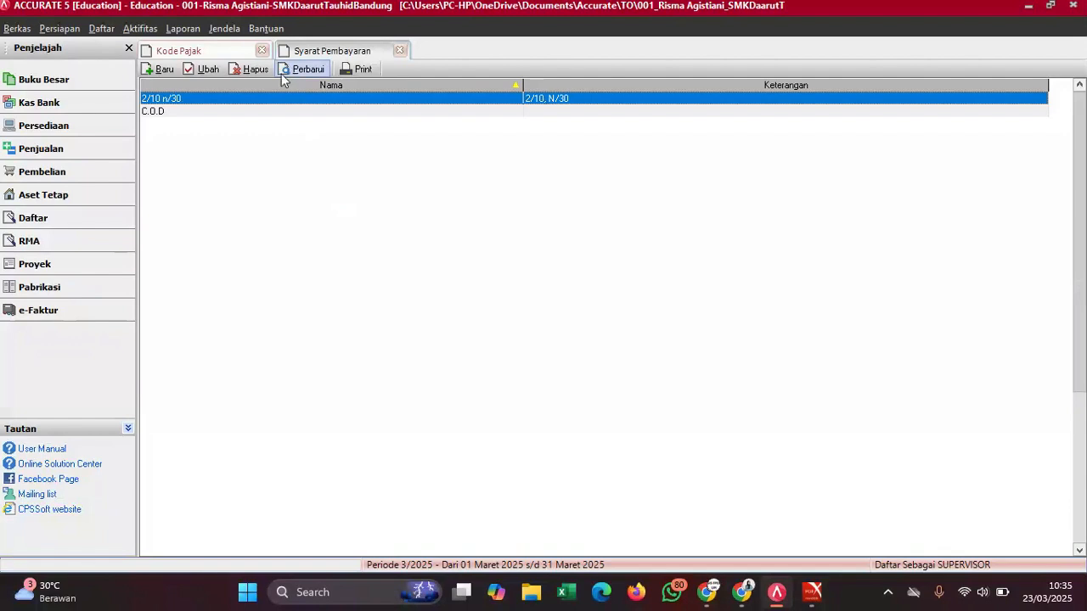
left_click(159, 70)
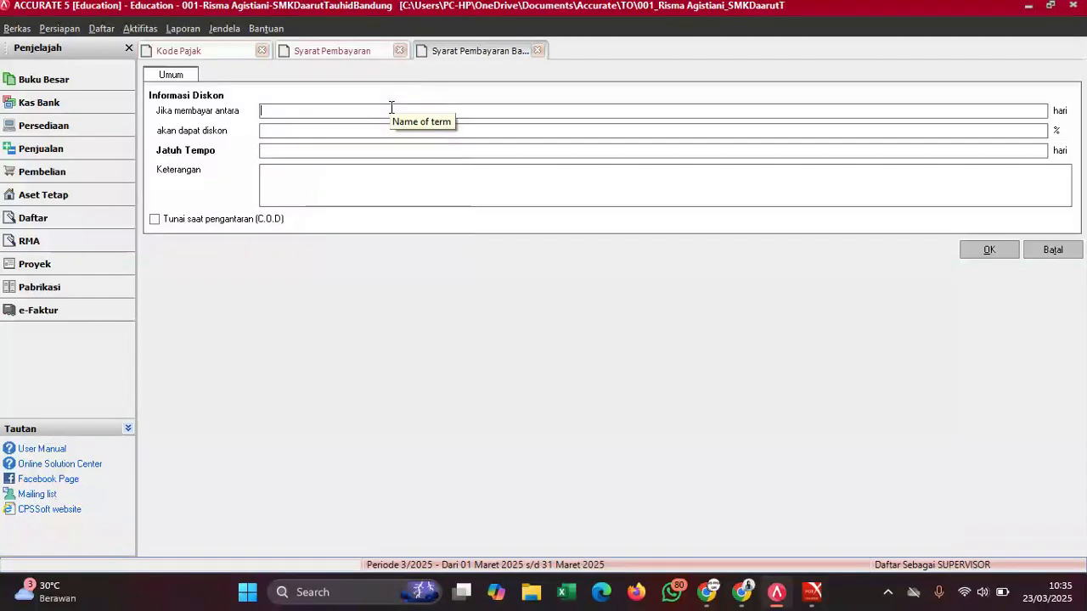
type("109")
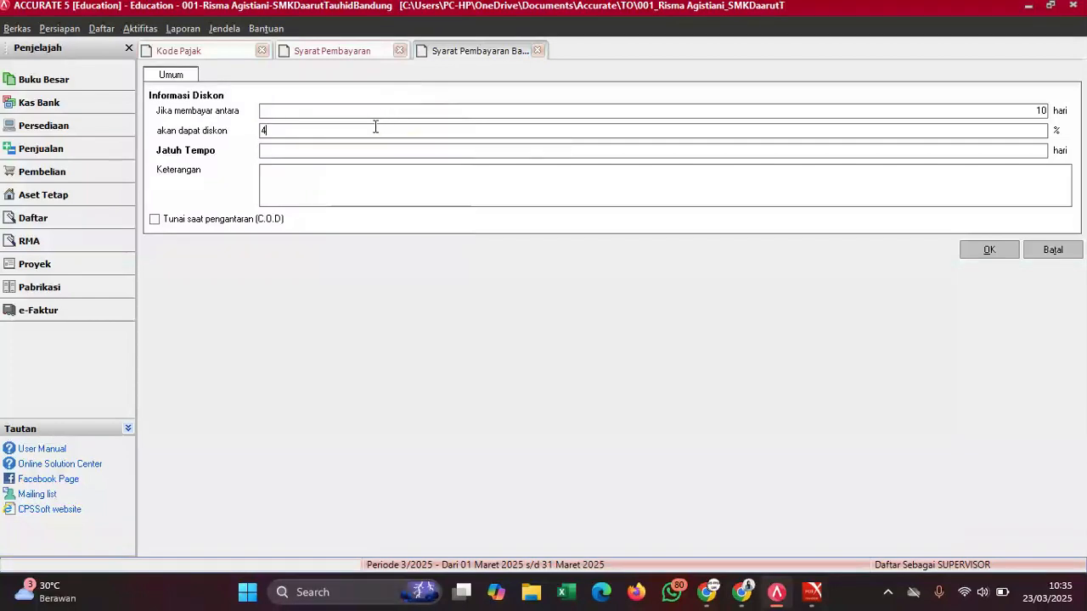
type("30")
left_click(331, 186)
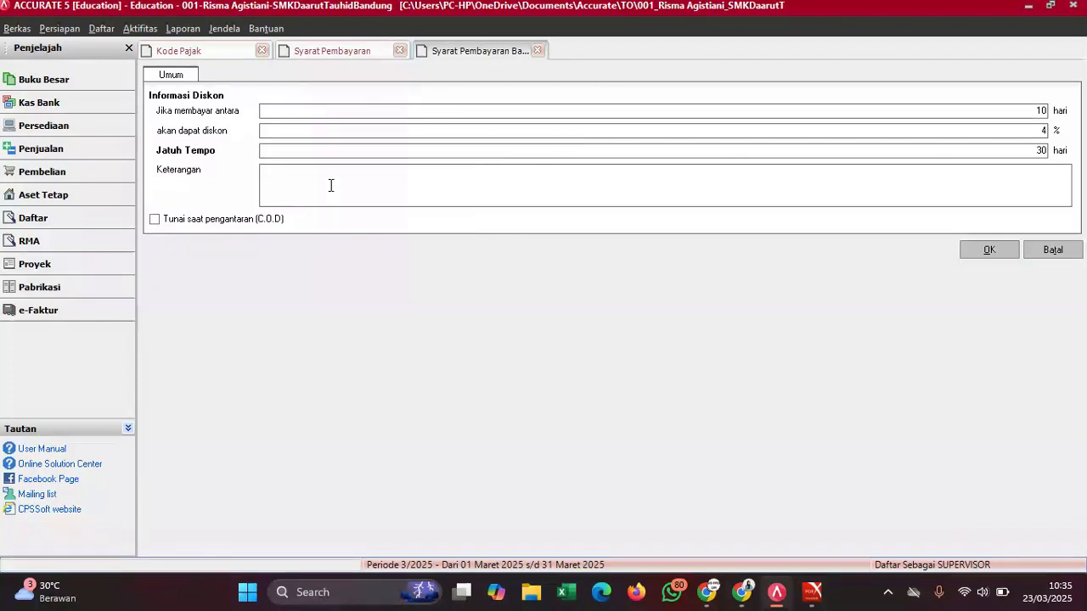
type("4/10, N/30")
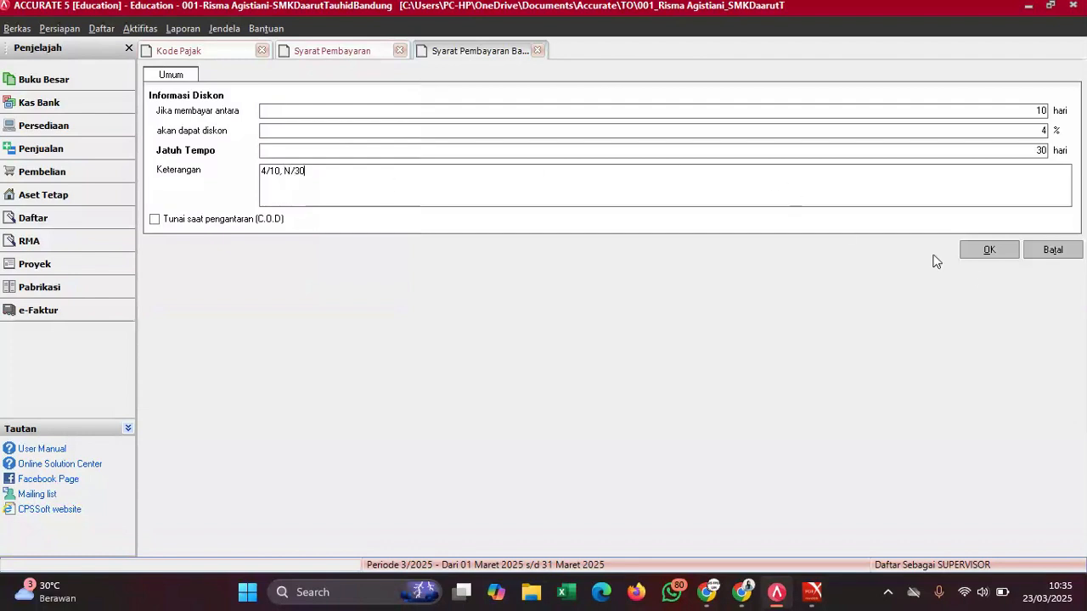
left_click(975, 255)
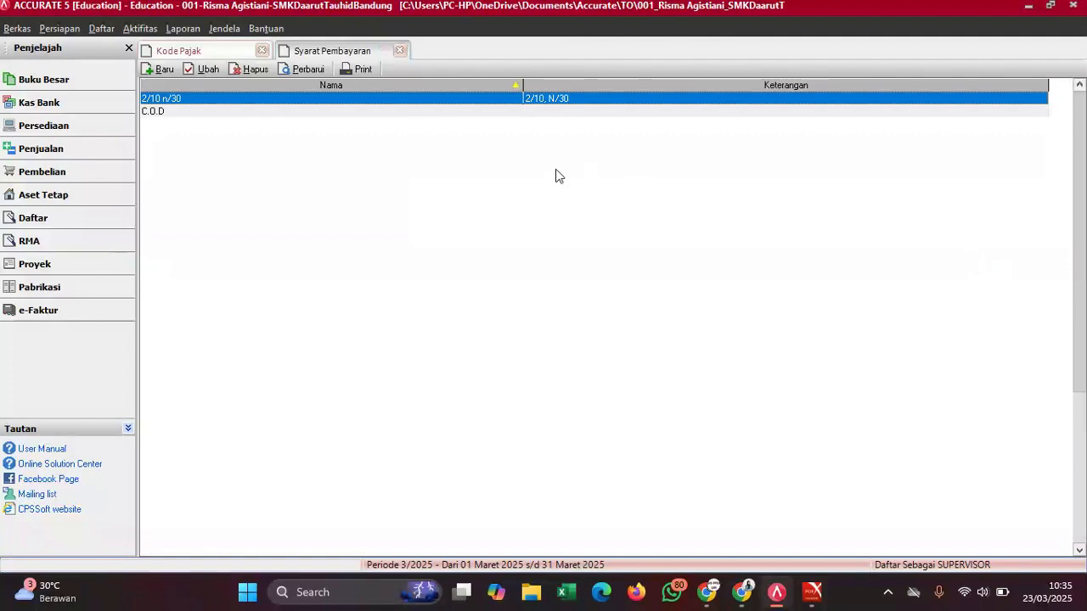
left_click(311, 72)
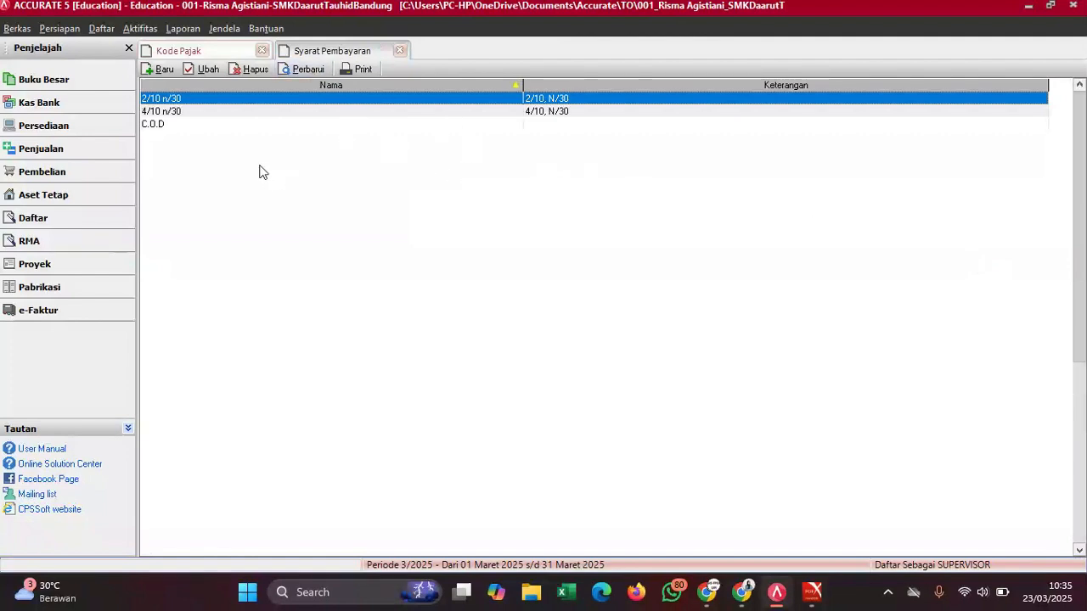
mouse_move(813, 592)
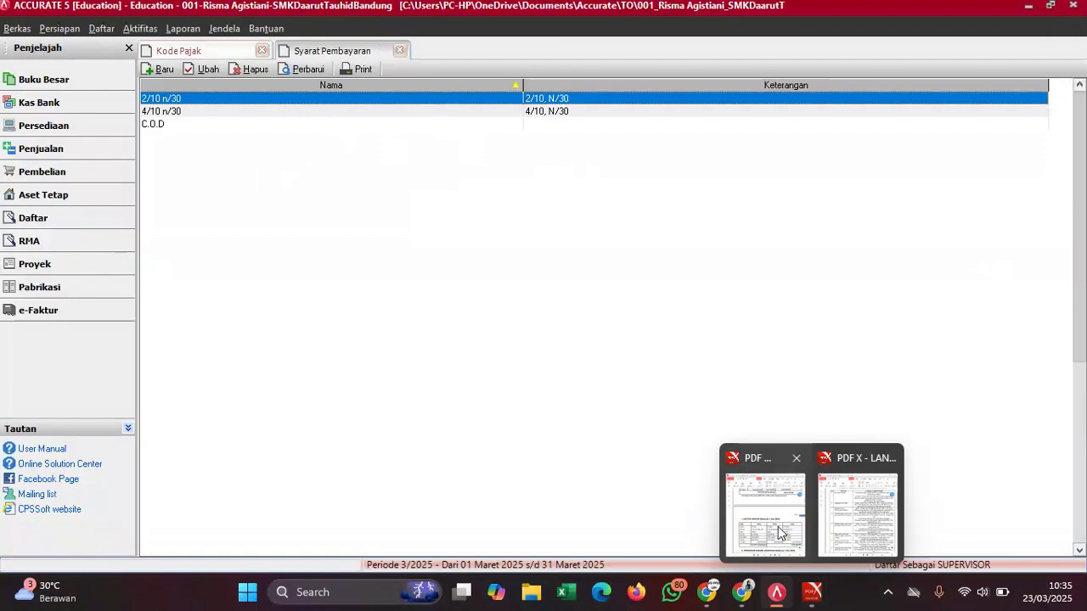
left_click(778, 523)
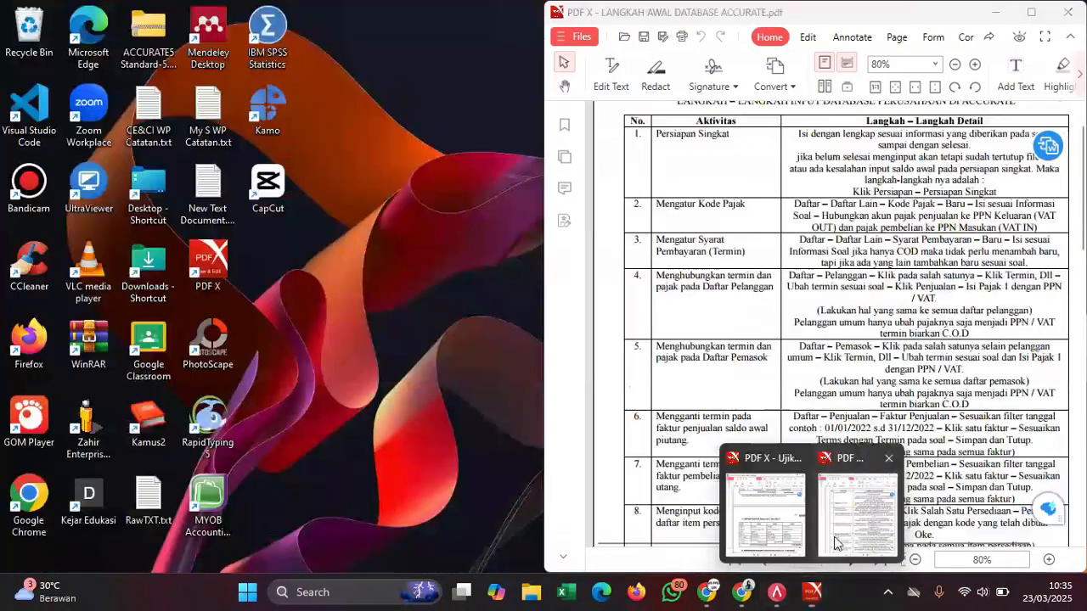
left_click(867, 501)
scroll(744, 287, "down", 3)
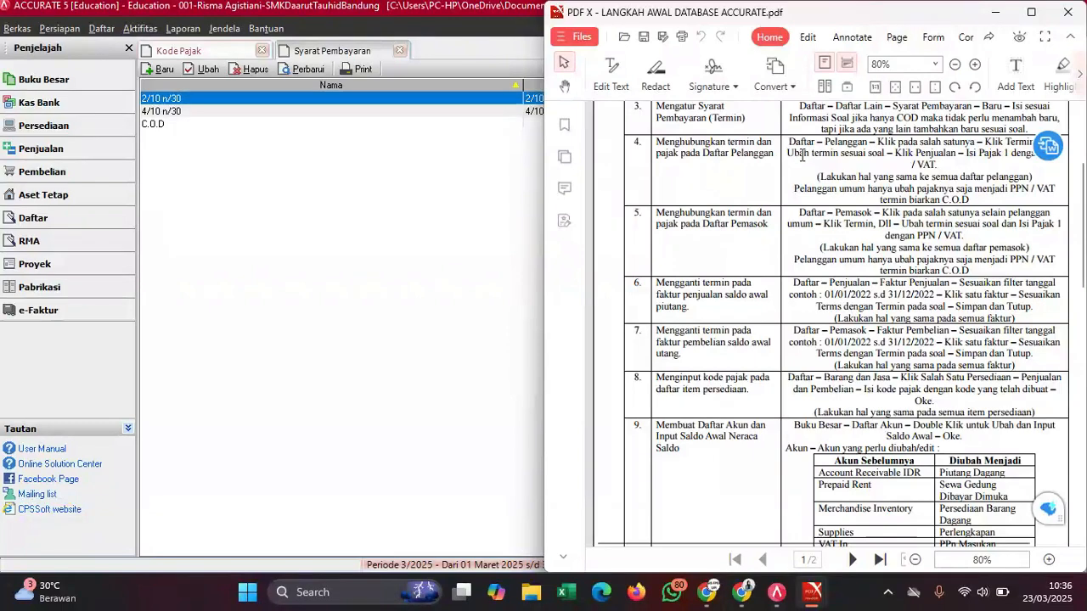
left_click(392, 241)
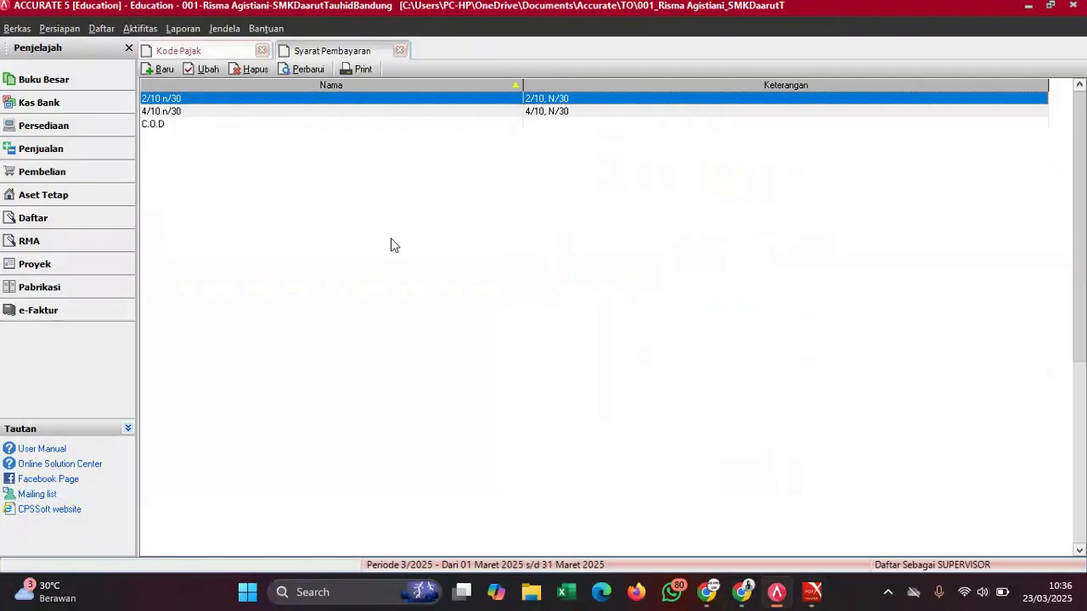
- Open the Pelanggan customer list from Daftar and select customer 1001
left_click(102, 28)
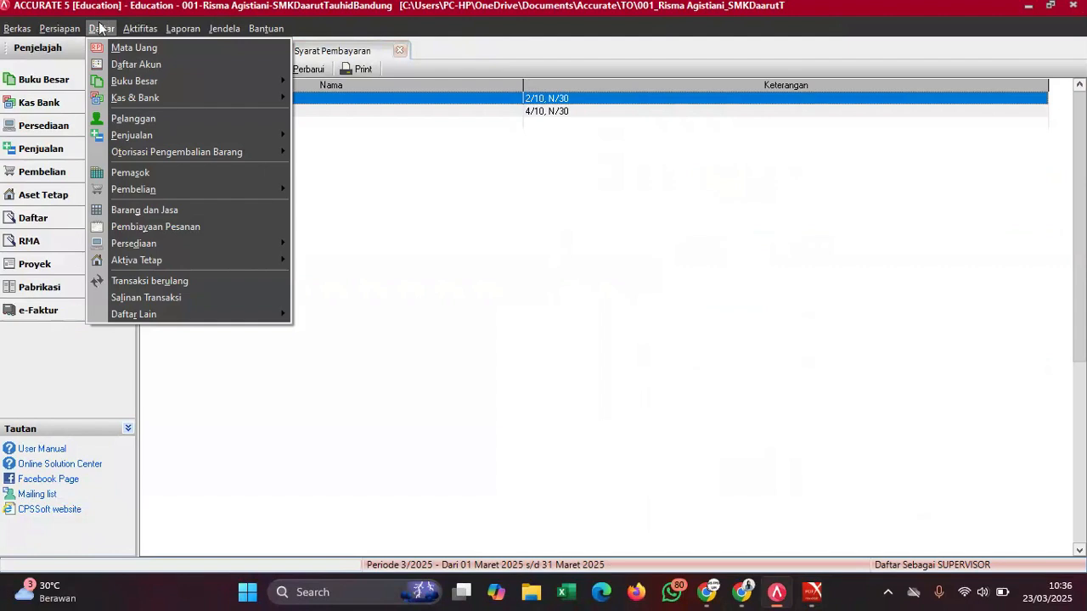
left_click(118, 119)
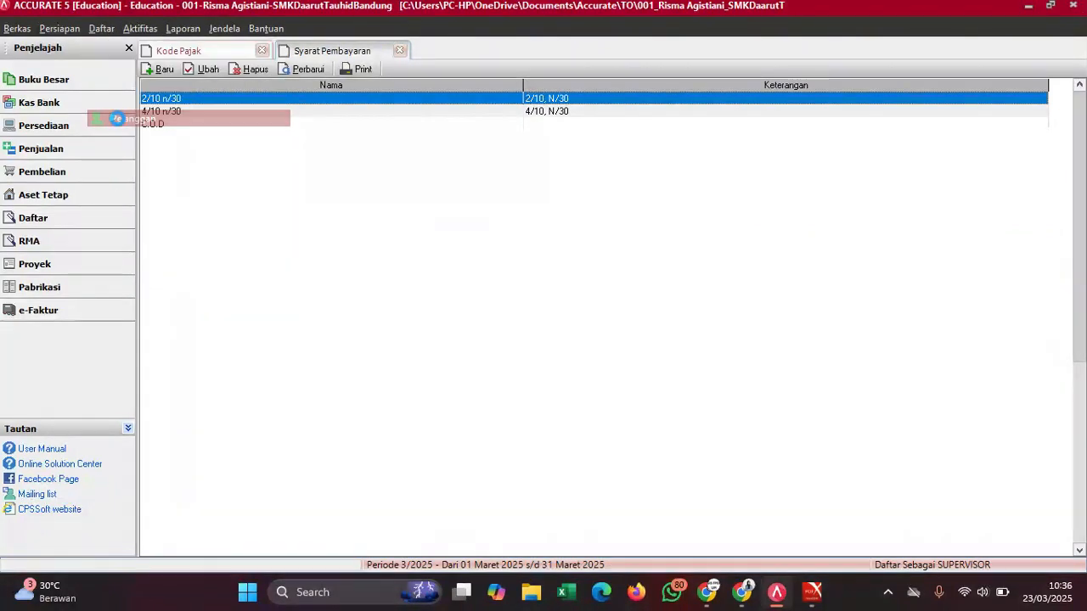
left_click(119, 126)
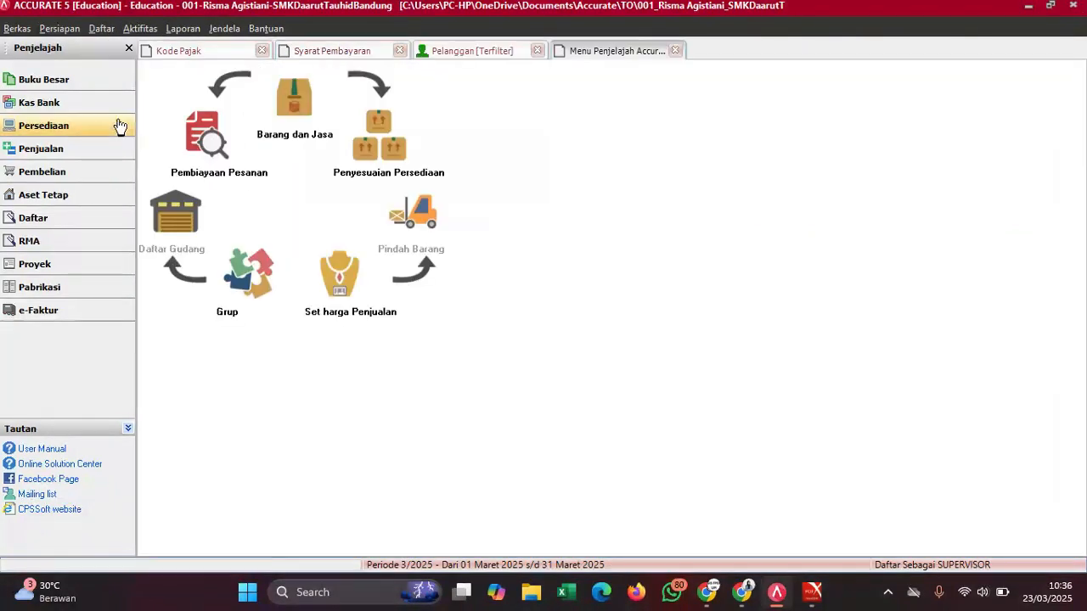
left_click(439, 50)
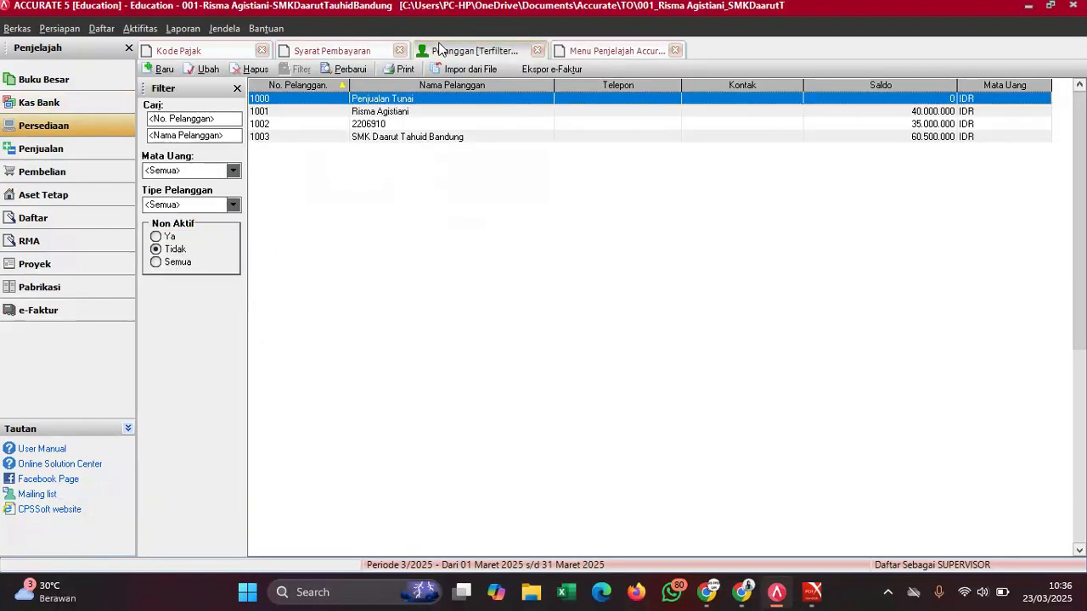
left_click(383, 113)
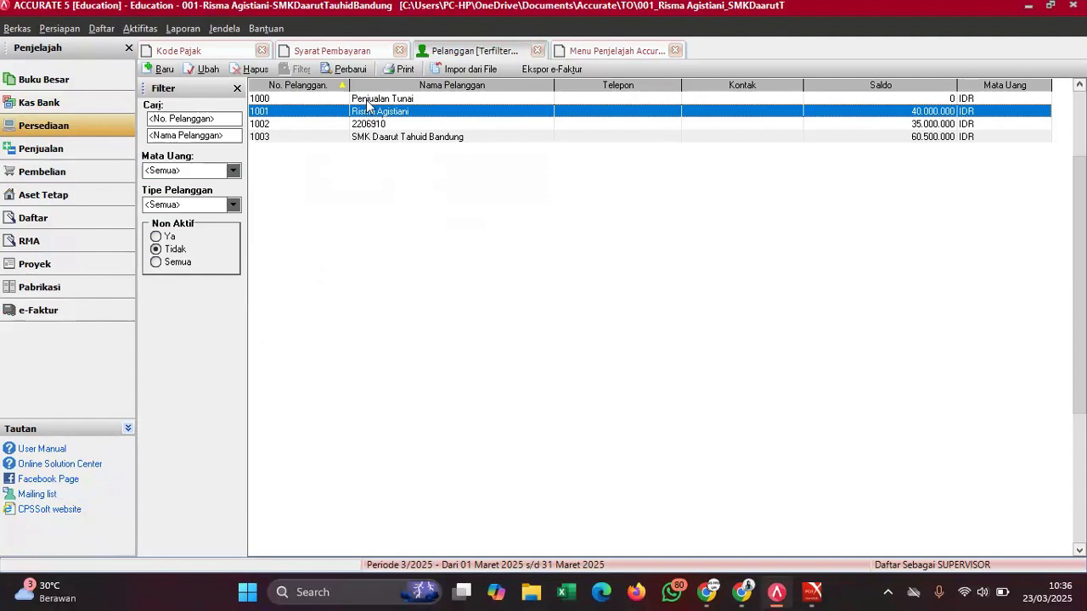
- Give customer 1000 Penjualan Tunai Pajak Pertambahan Nilai as Pajak 1, keeping C.O.D terms
double_click(366, 100)
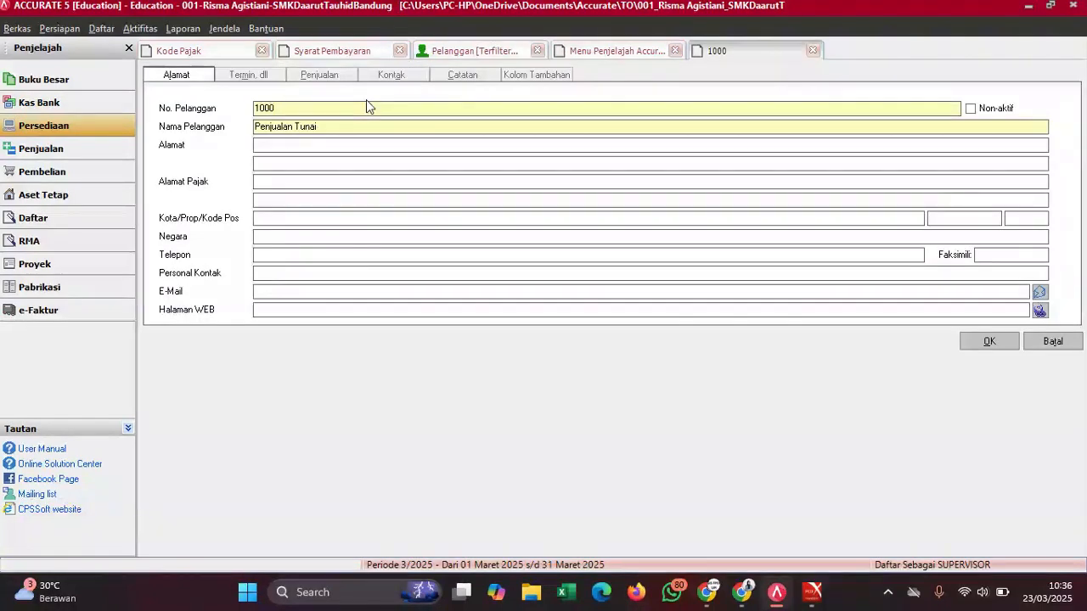
left_click(242, 77)
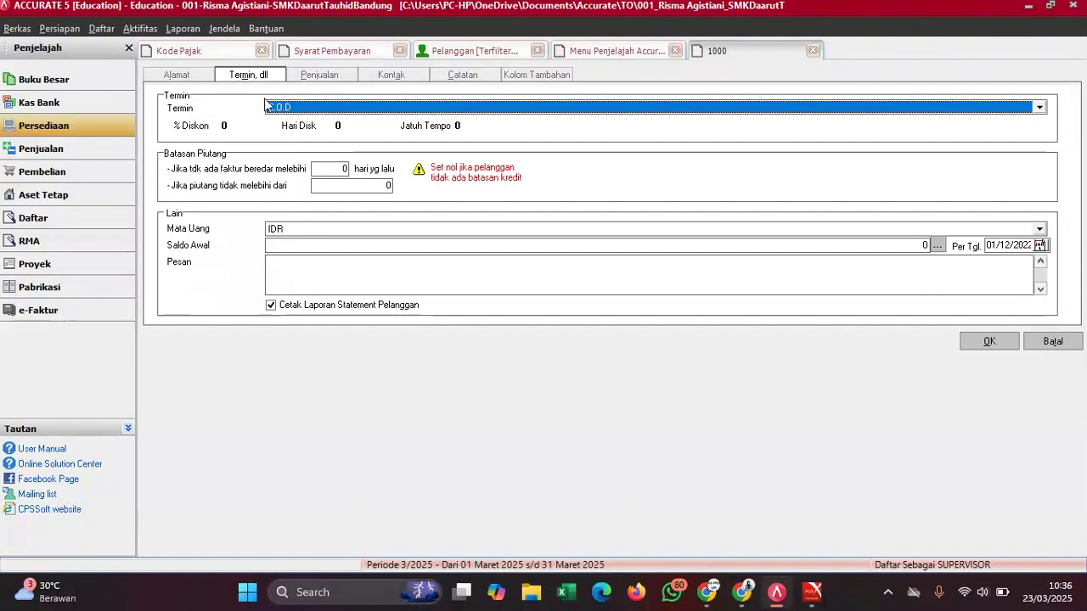
left_click(309, 75)
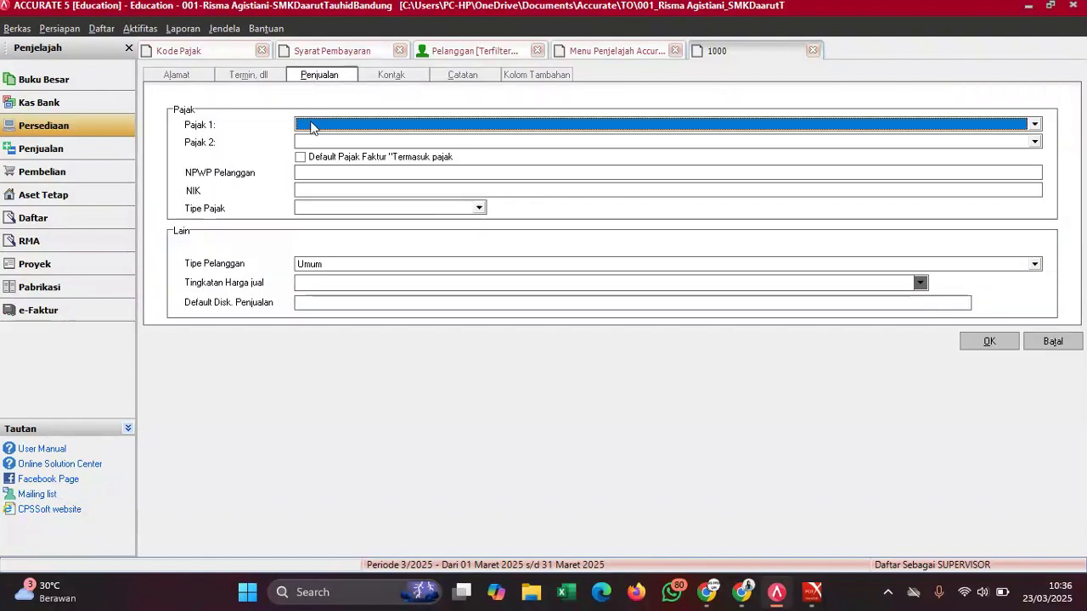
left_click(313, 125)
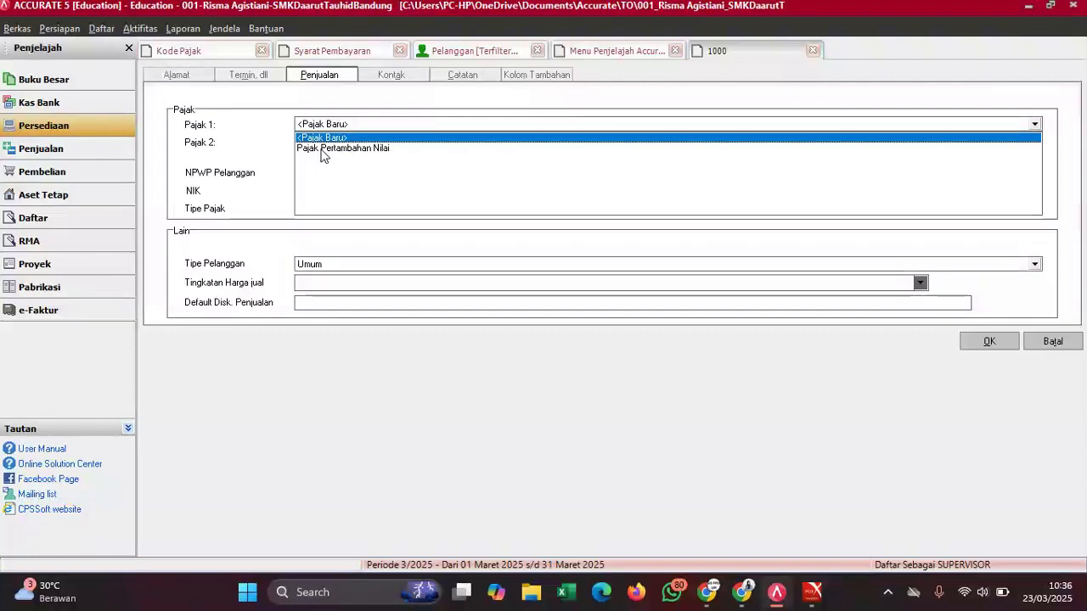
left_click(321, 149)
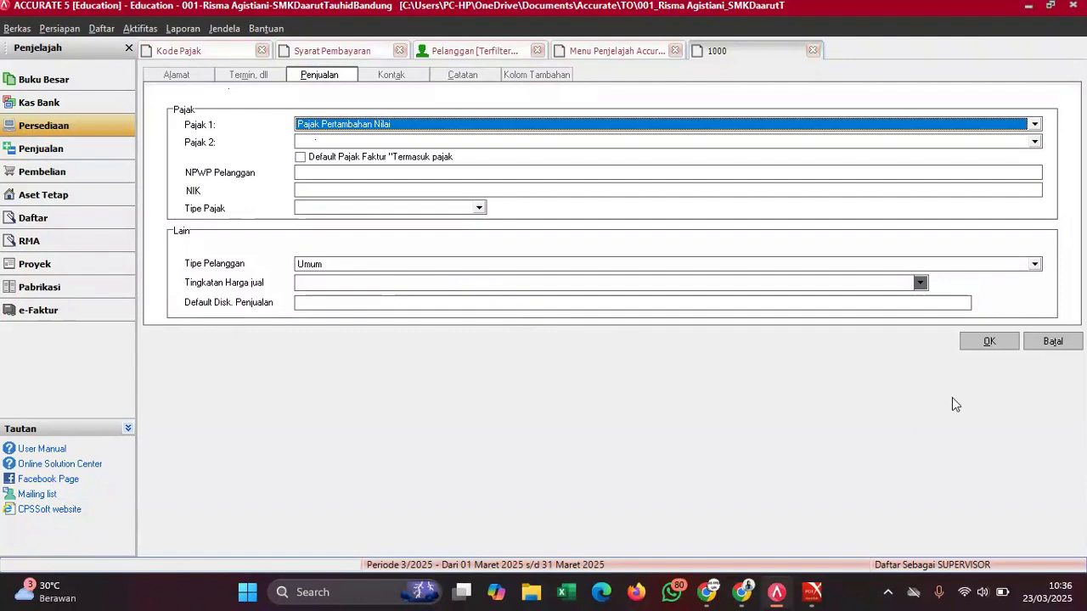
left_click(996, 347)
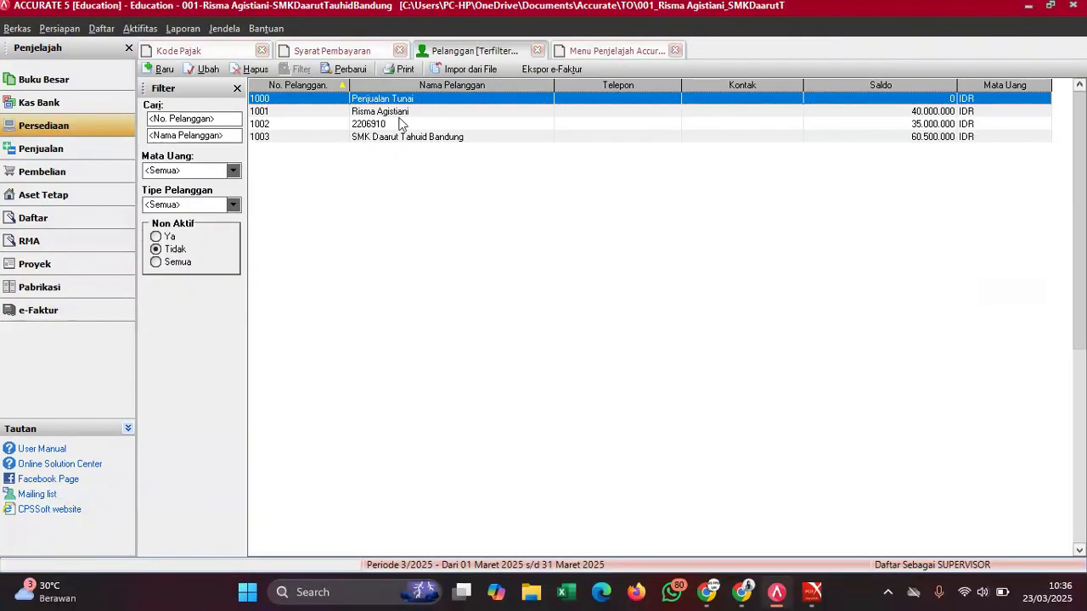
- Check the exam PDF's customer table and give customer 1001 the 2/10 n/30 payment term
double_click(382, 114)
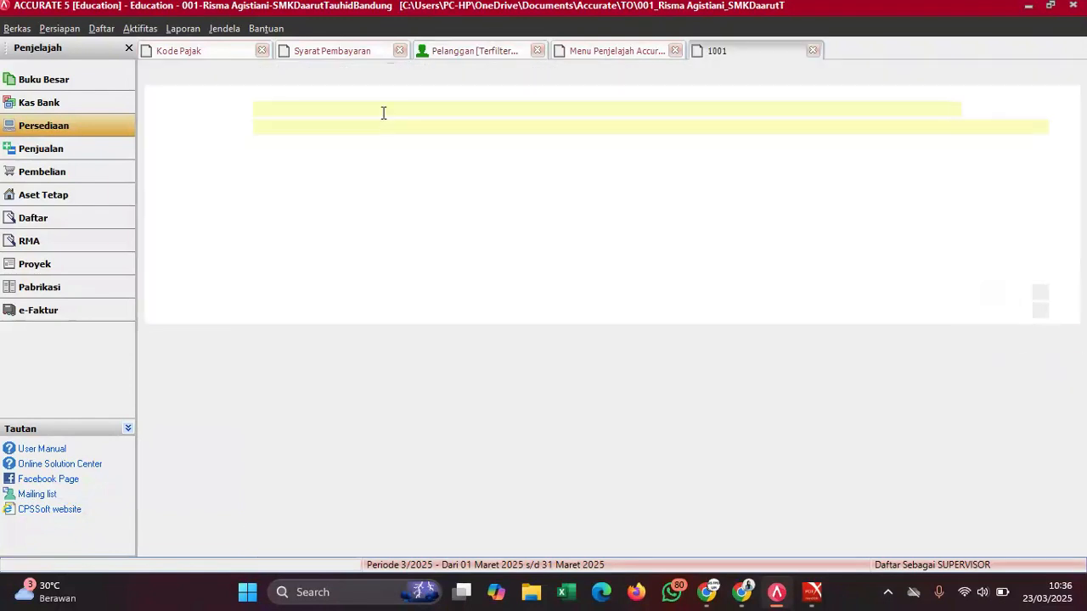
left_click(248, 75)
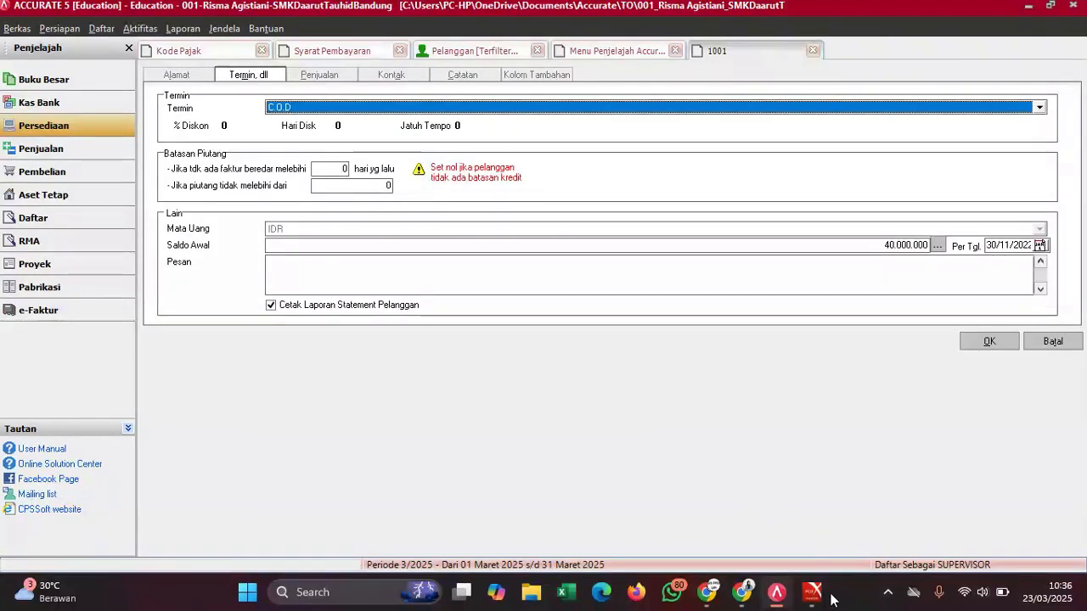
mouse_move(813, 592)
left_click(795, 541)
scroll(829, 419, "up", 3)
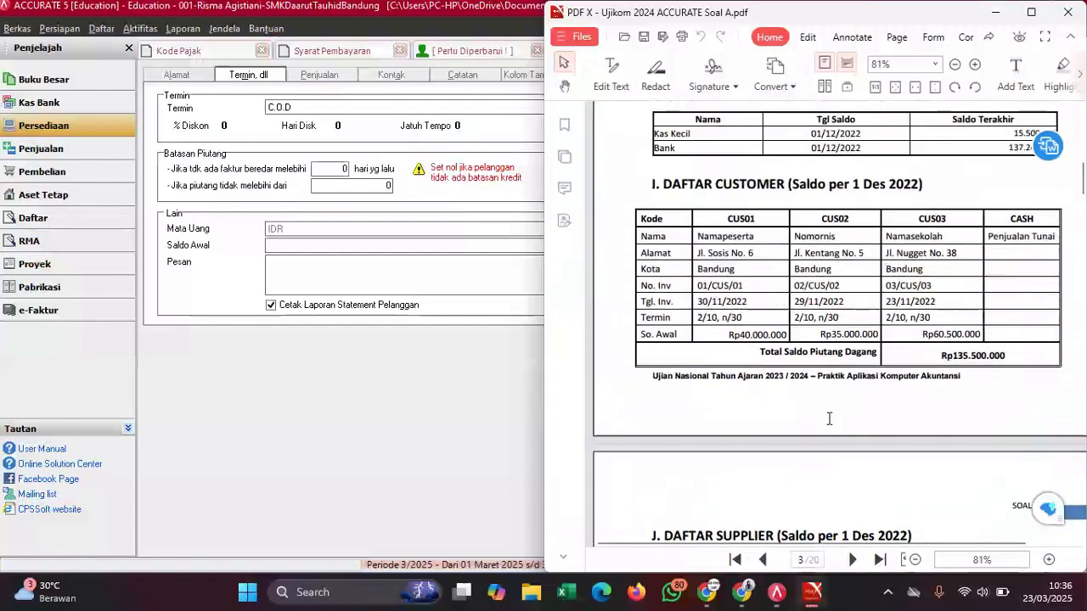
scroll(829, 419, "down", 2)
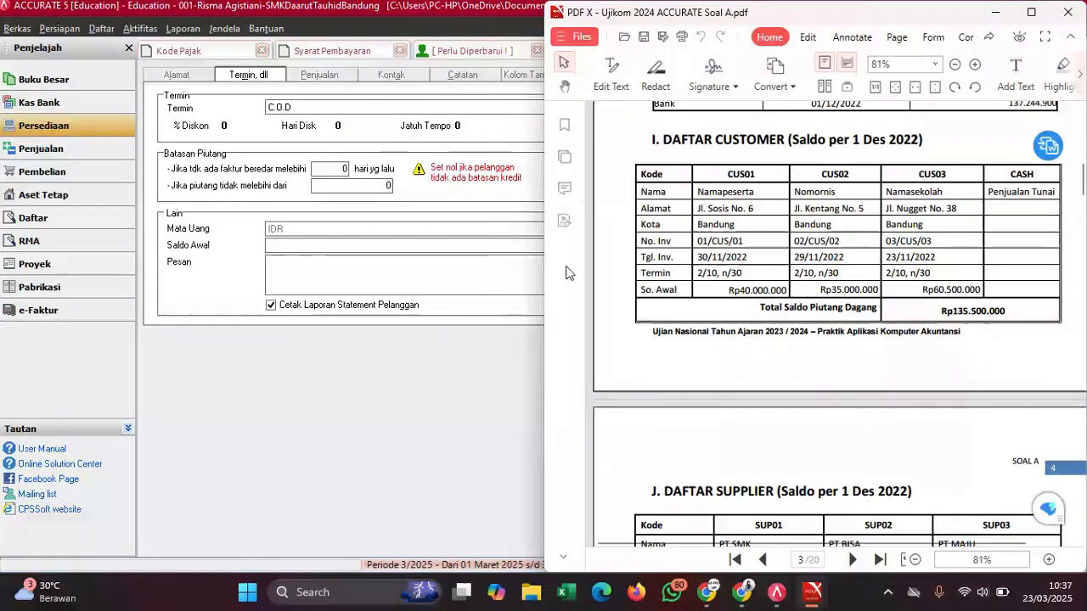
left_click(304, 114)
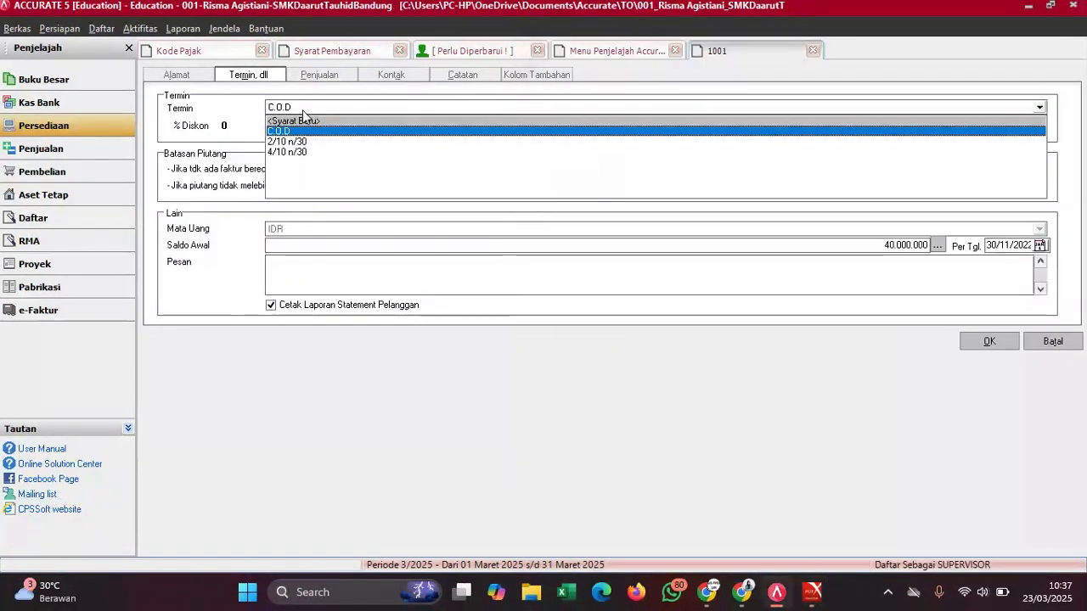
left_click(291, 150)
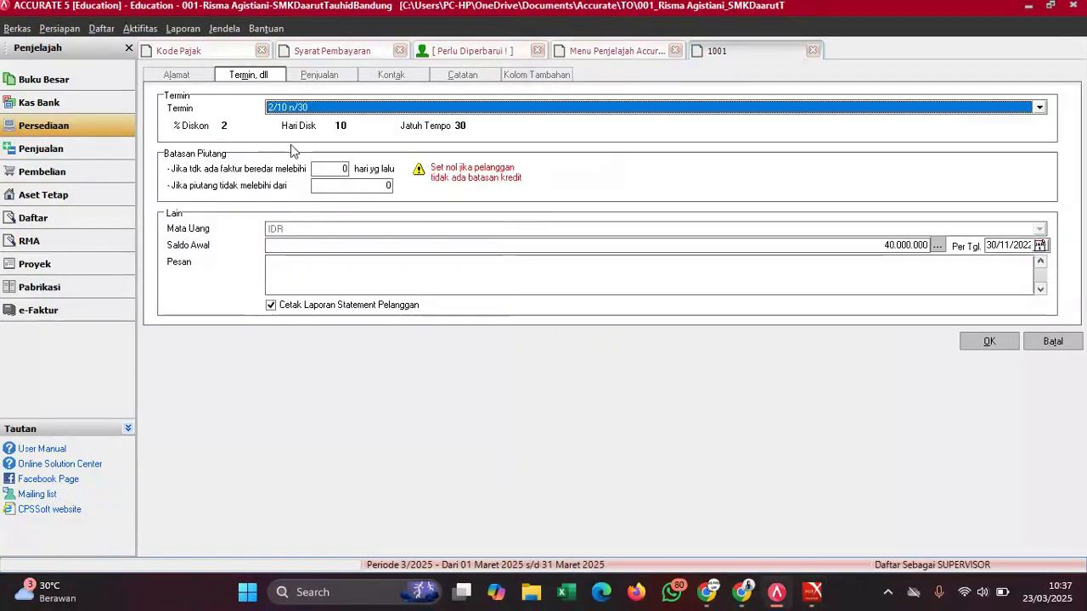
- Set customer 1001's Pajak 1 to Pajak Pertambahan Nilai and save
left_click(343, 76)
left_click(332, 128)
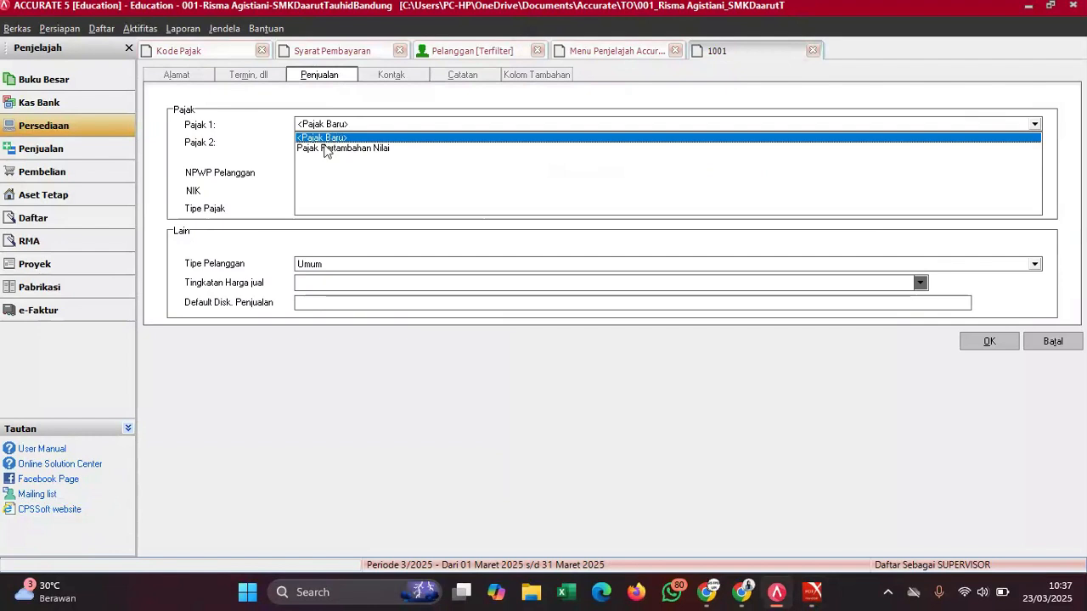
left_click(322, 149)
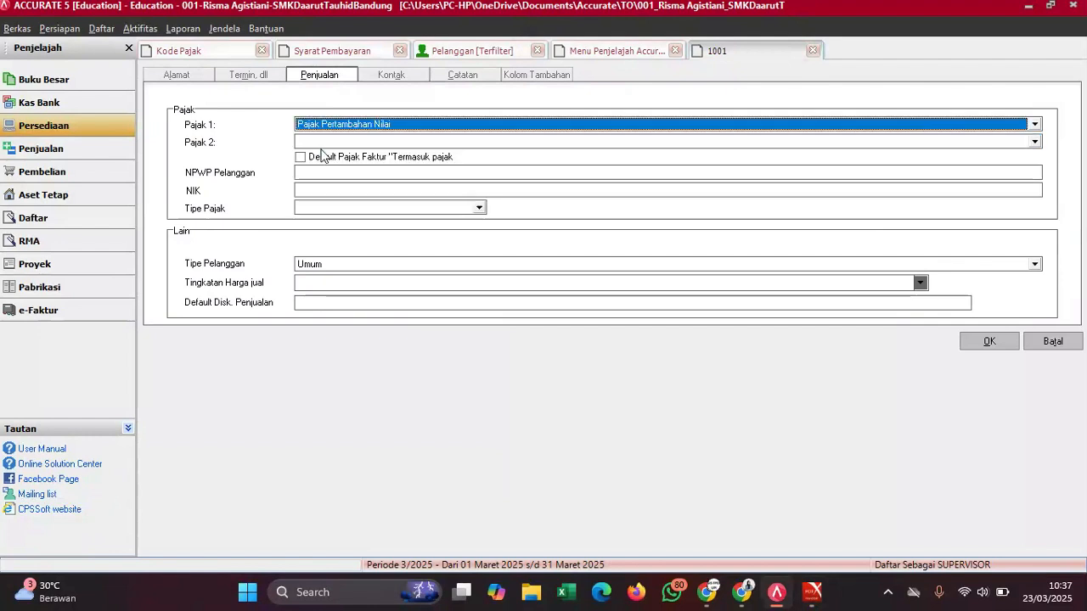
left_click(979, 341)
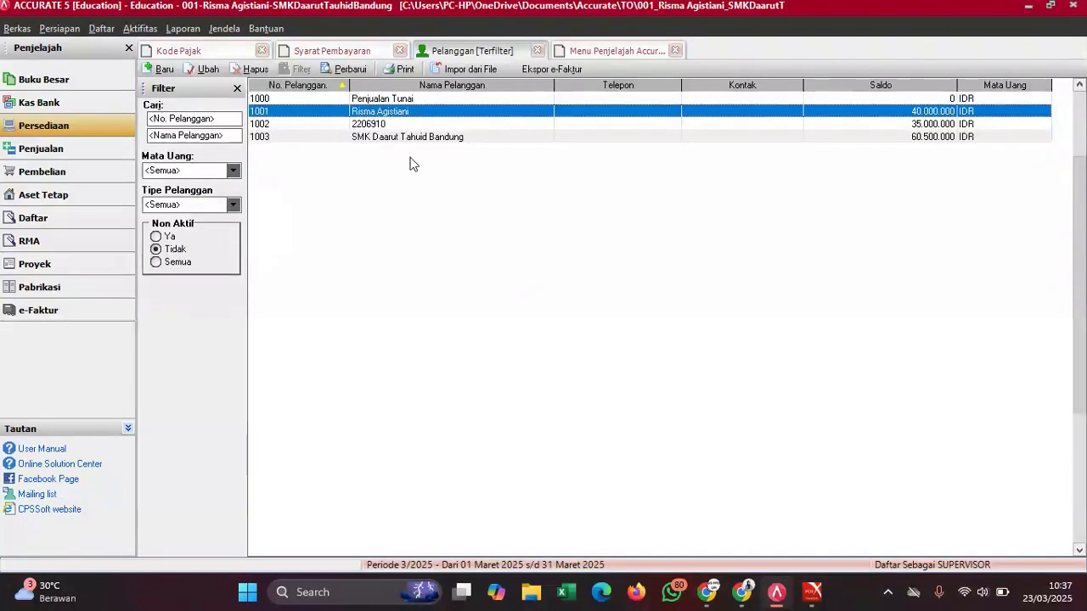
- Give customer 1002 2/10 n/30 terms and Pajak Pertambahan Nilai as Pajak 1, with tax-inclusive unticked
left_click(387, 127)
double_click(387, 129)
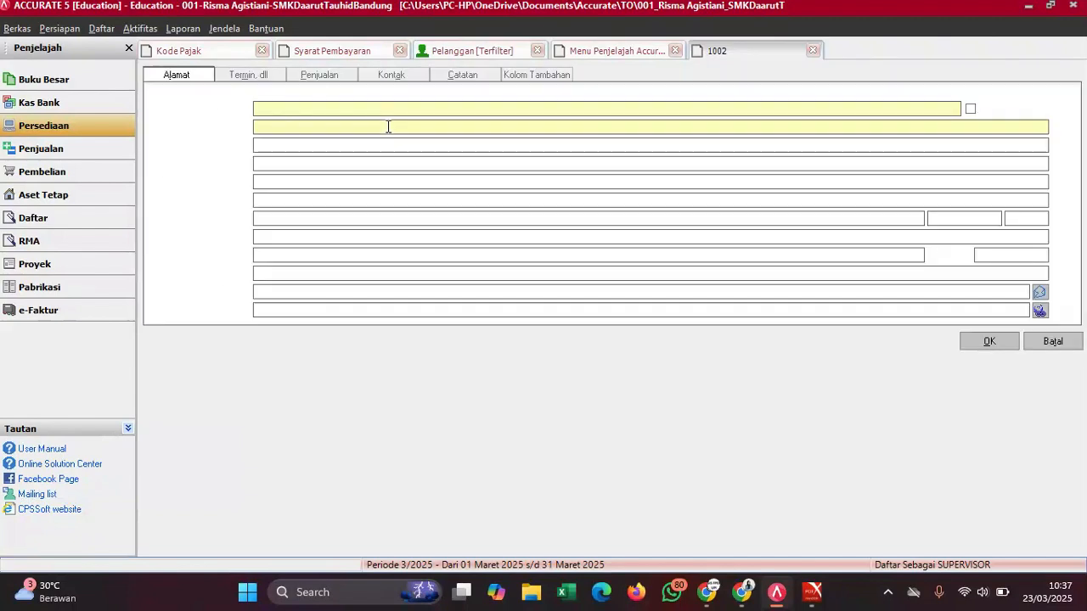
left_click(248, 77)
left_click(289, 108)
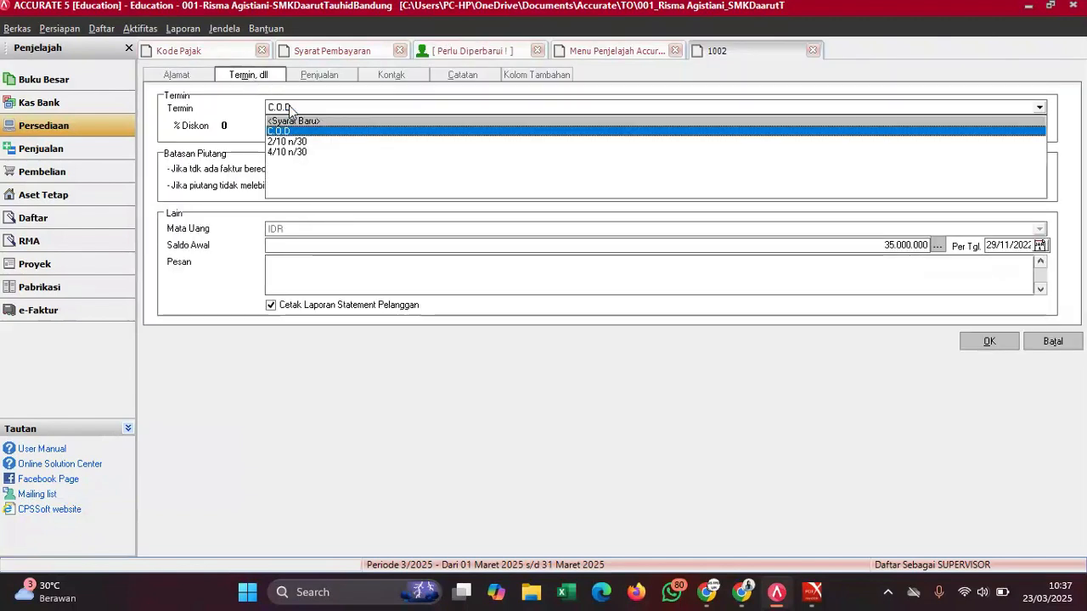
left_click(296, 146)
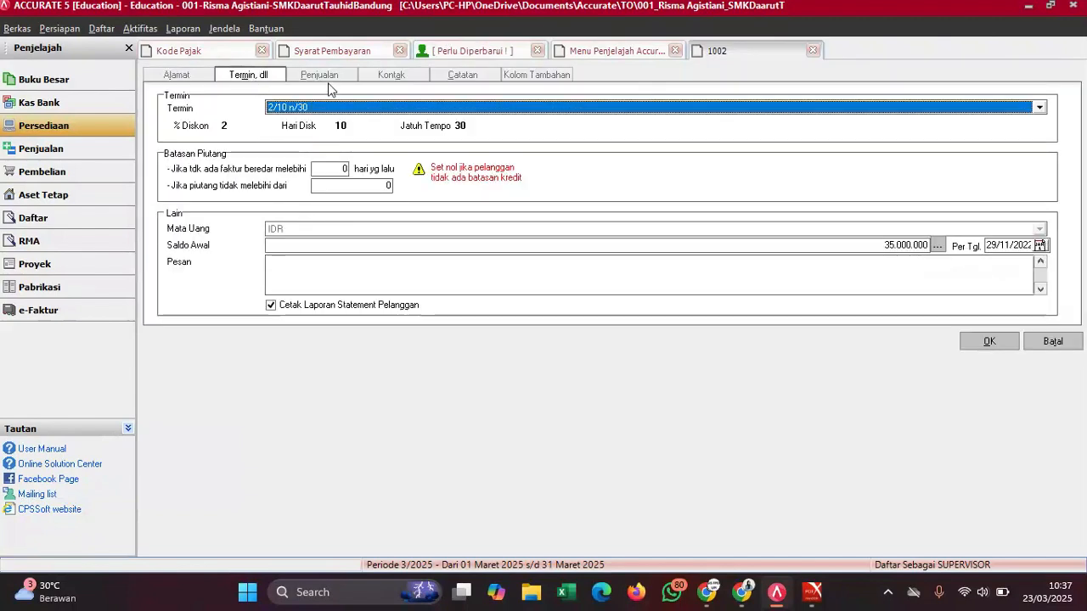
left_click(327, 77)
left_click(328, 134)
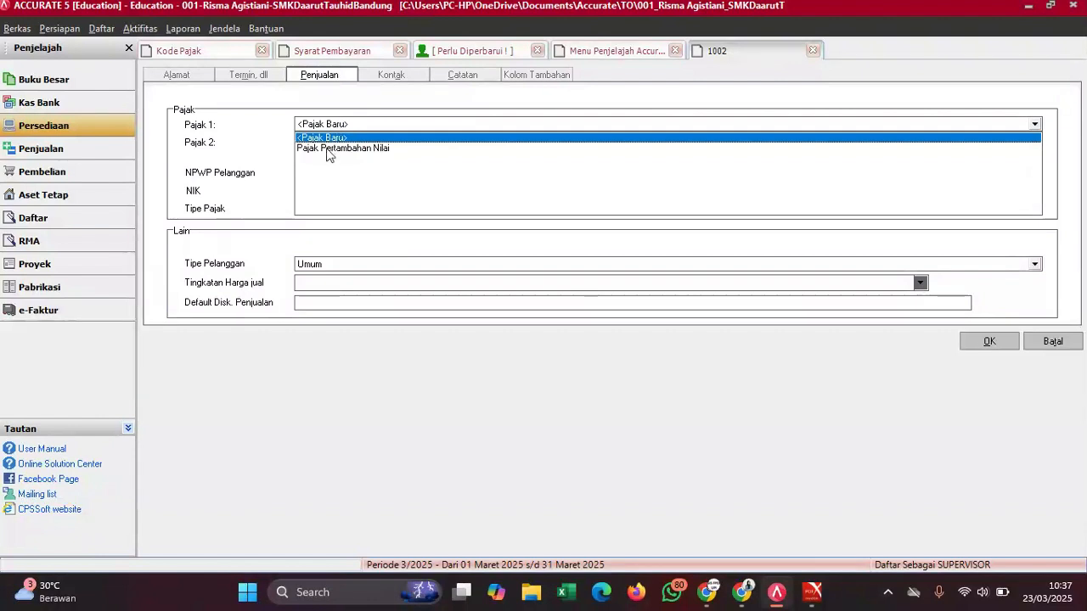
left_click(331, 149)
left_click(338, 160)
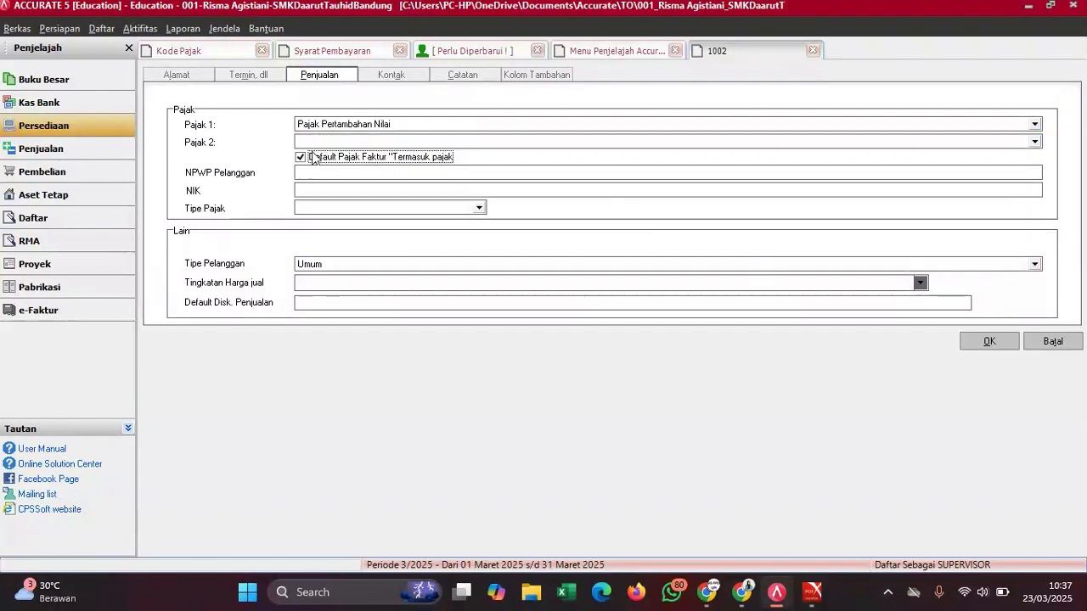
left_click(316, 158)
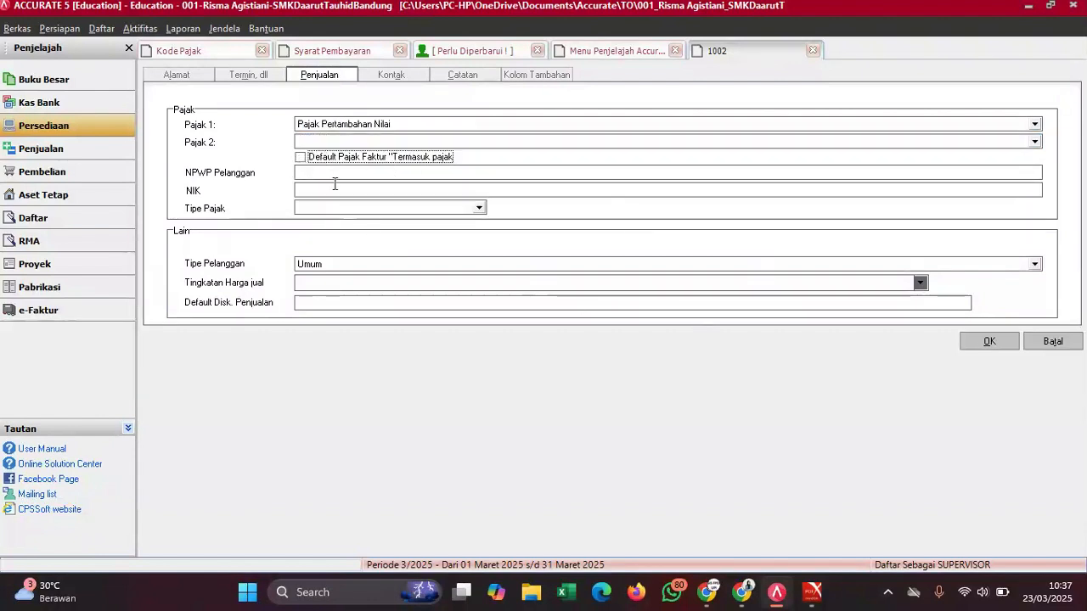
left_click(989, 340)
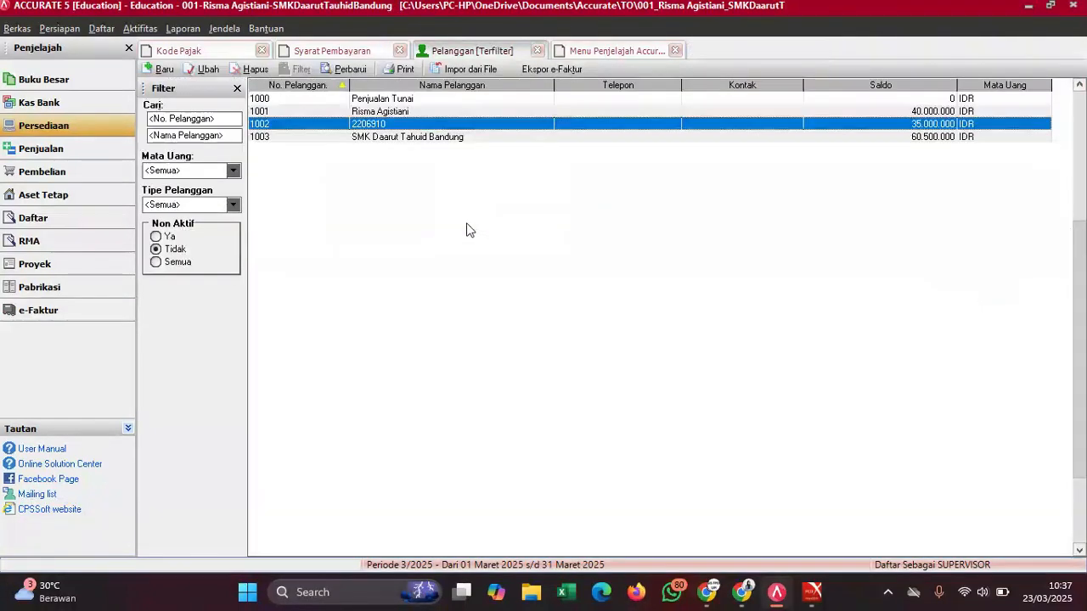
- Give customer 1003 2/10 n/30 terms and Pajak Pertambahan Nilai as Pajak 1
left_click(389, 138)
double_click(389, 137)
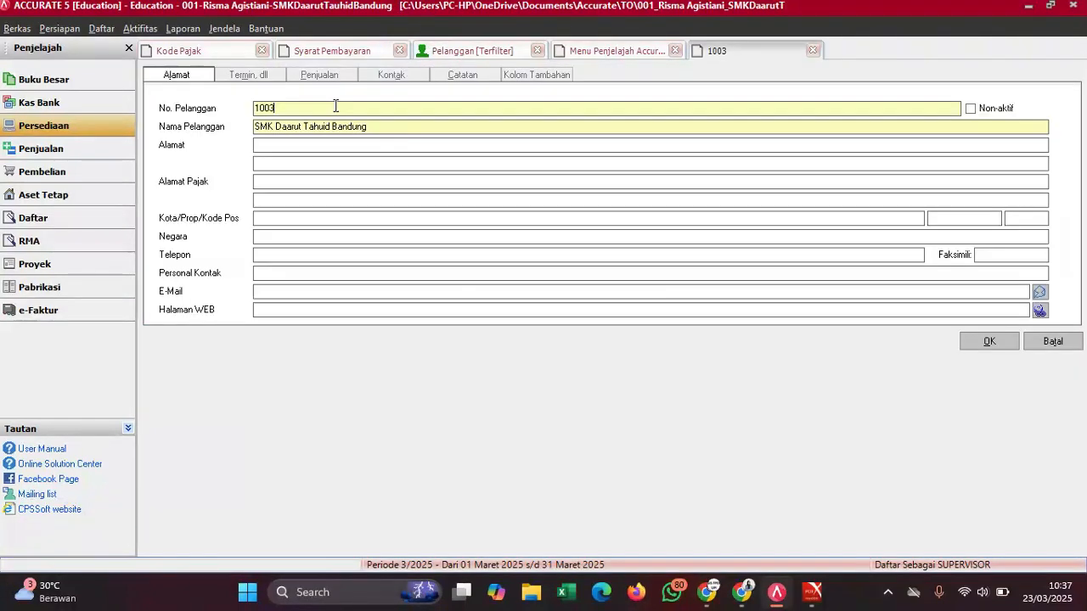
left_click(249, 77)
left_click(285, 107)
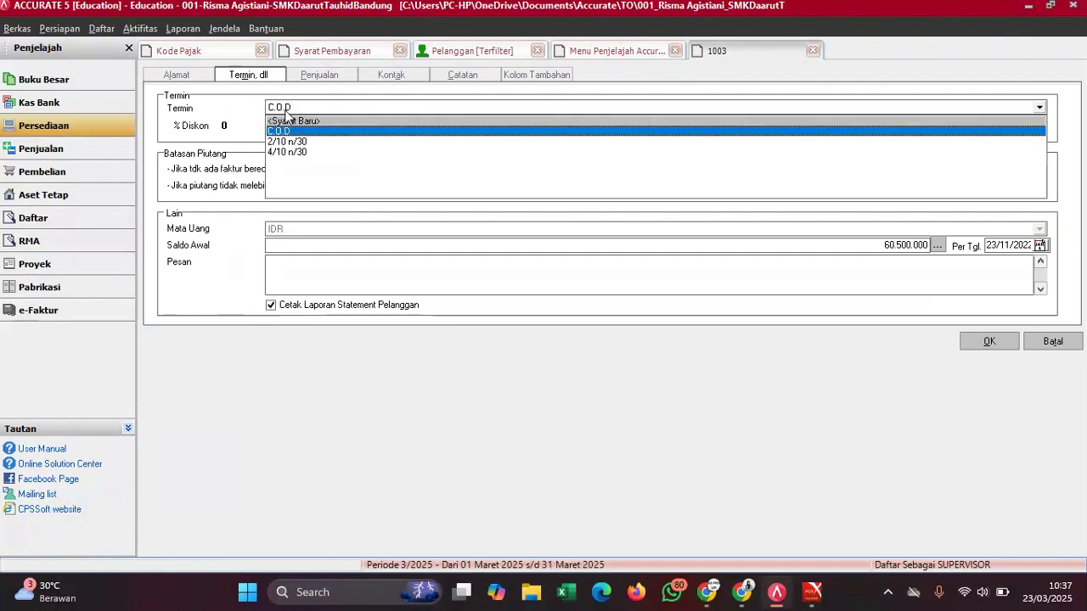
left_click(289, 142)
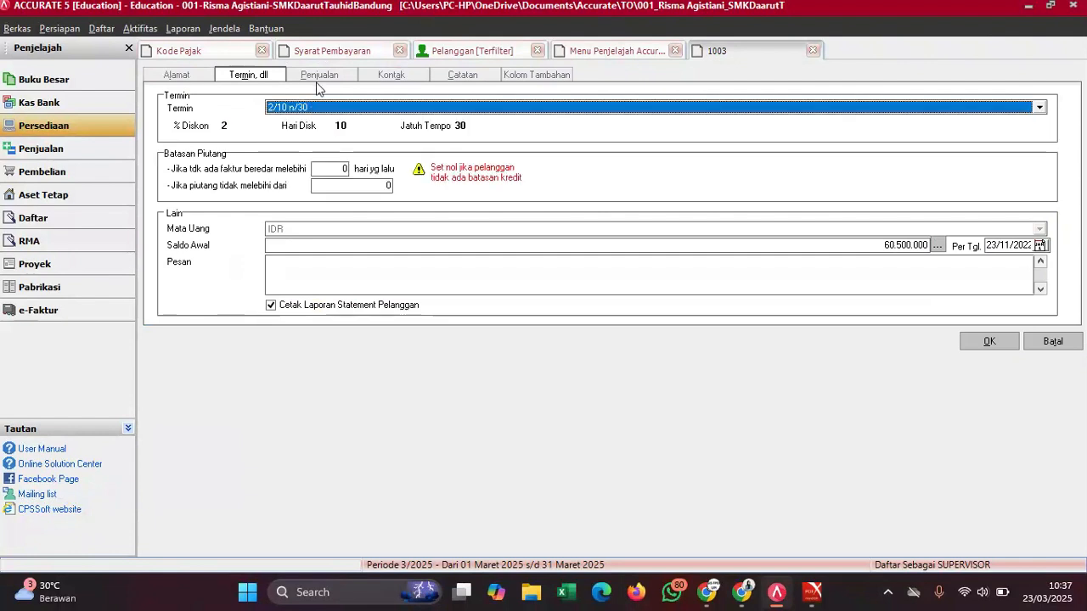
left_click(320, 75)
left_click(322, 124)
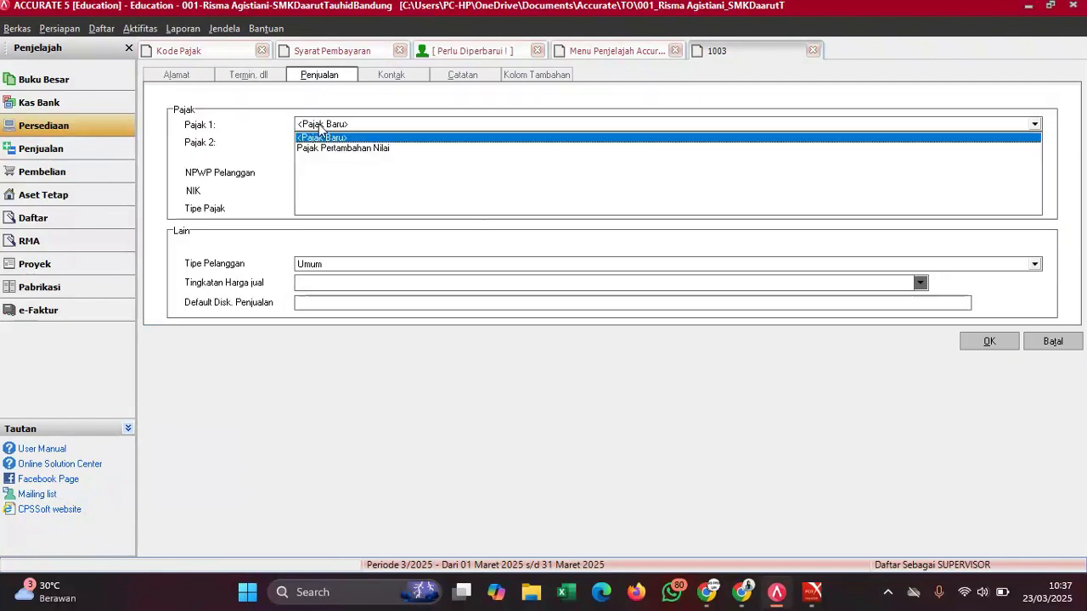
left_click(320, 149)
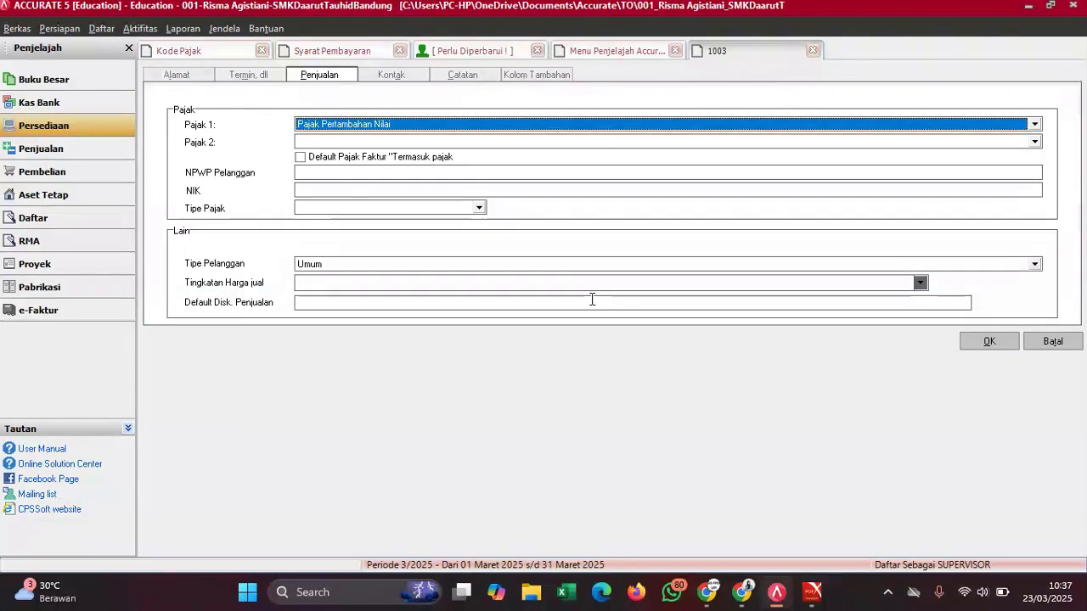
left_click(990, 342)
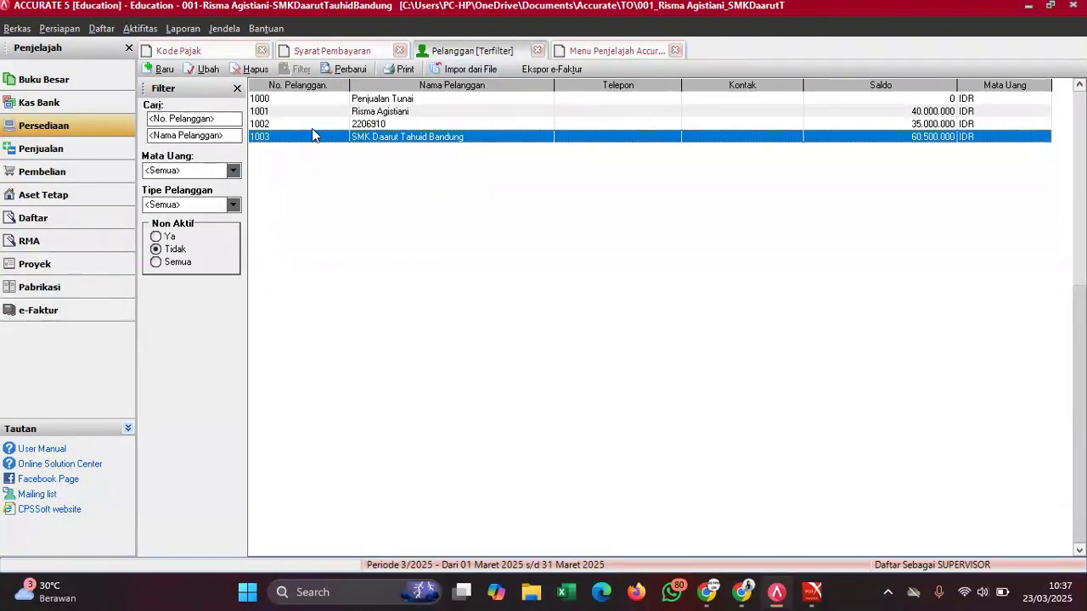
- In the supplier list, give PT SMK 4/10 n/30 terms and Pajak Pertambahan Nilai, not tax-inclusive
left_click(100, 29)
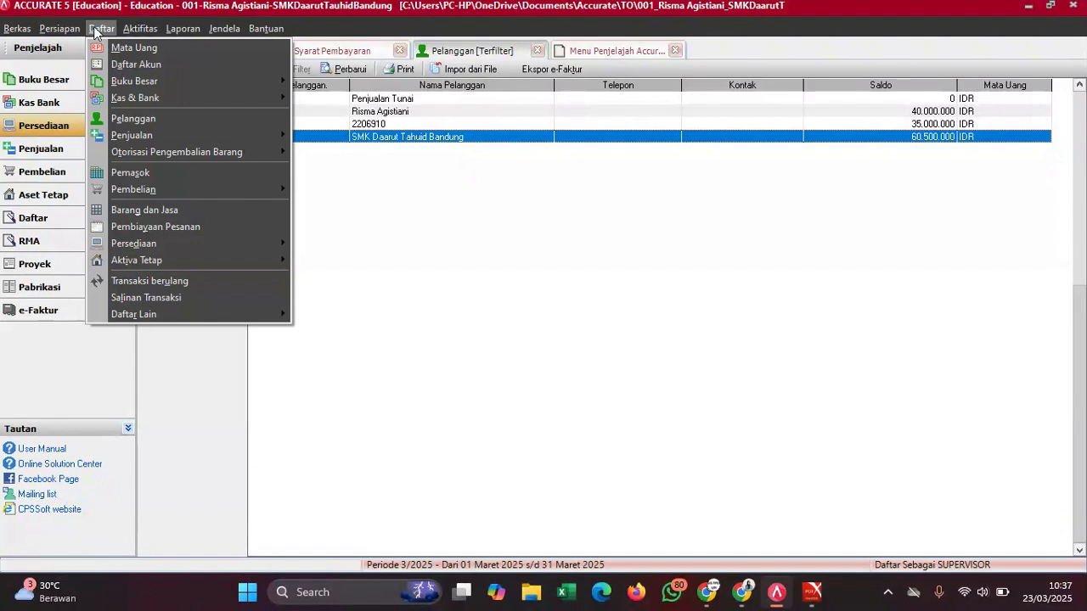
left_click(139, 174)
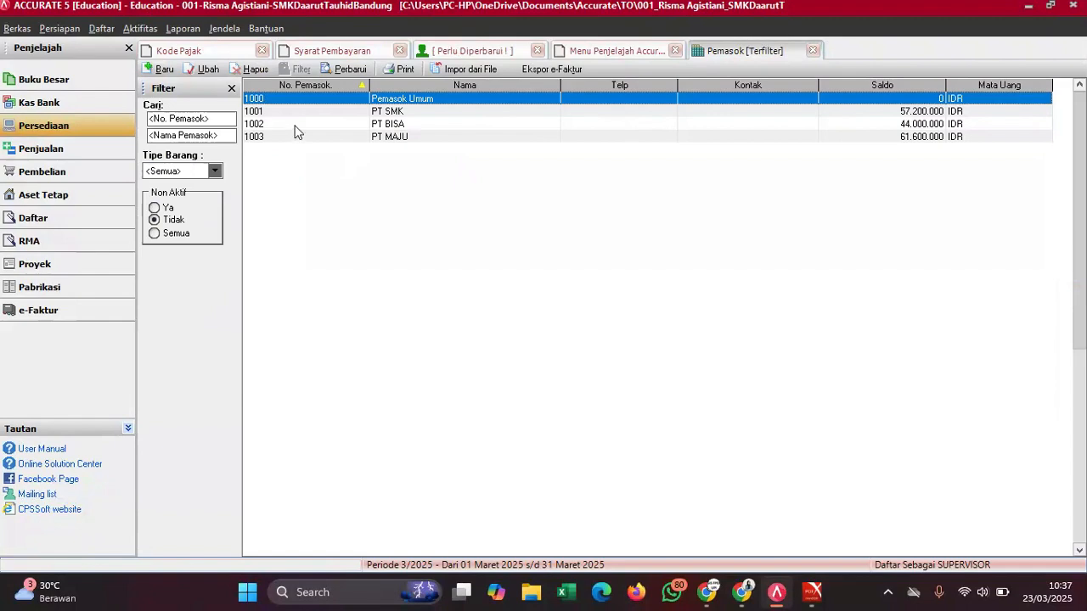
left_click(414, 112)
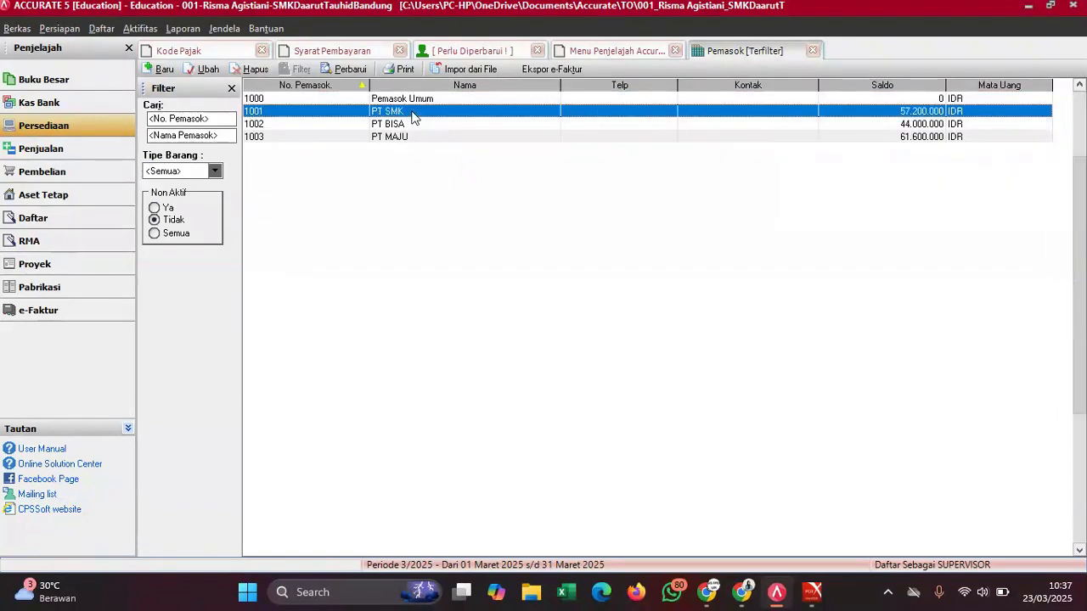
double_click(413, 118)
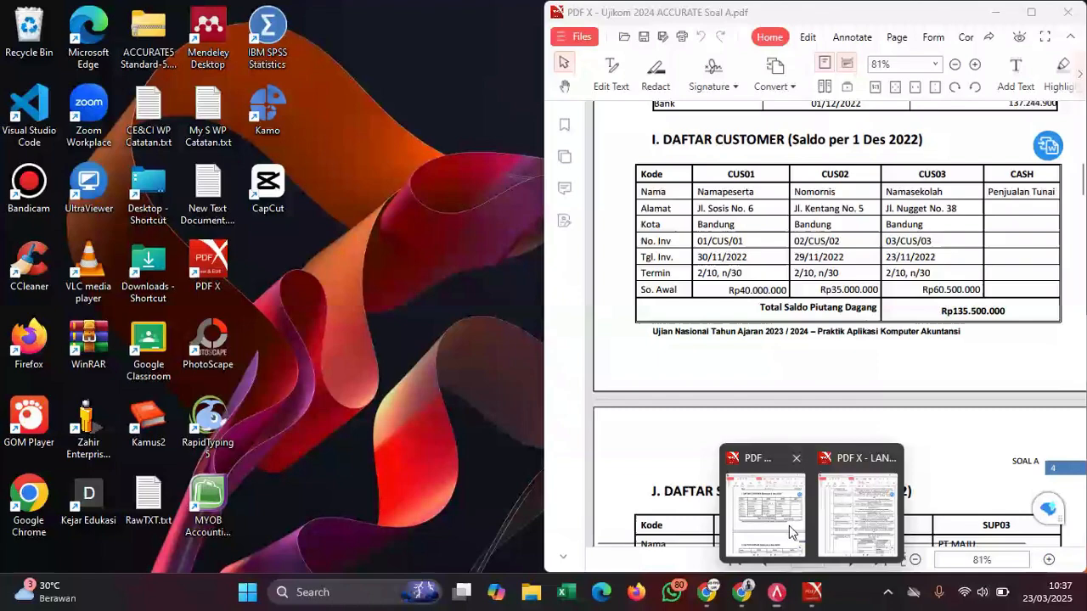
left_click(789, 526)
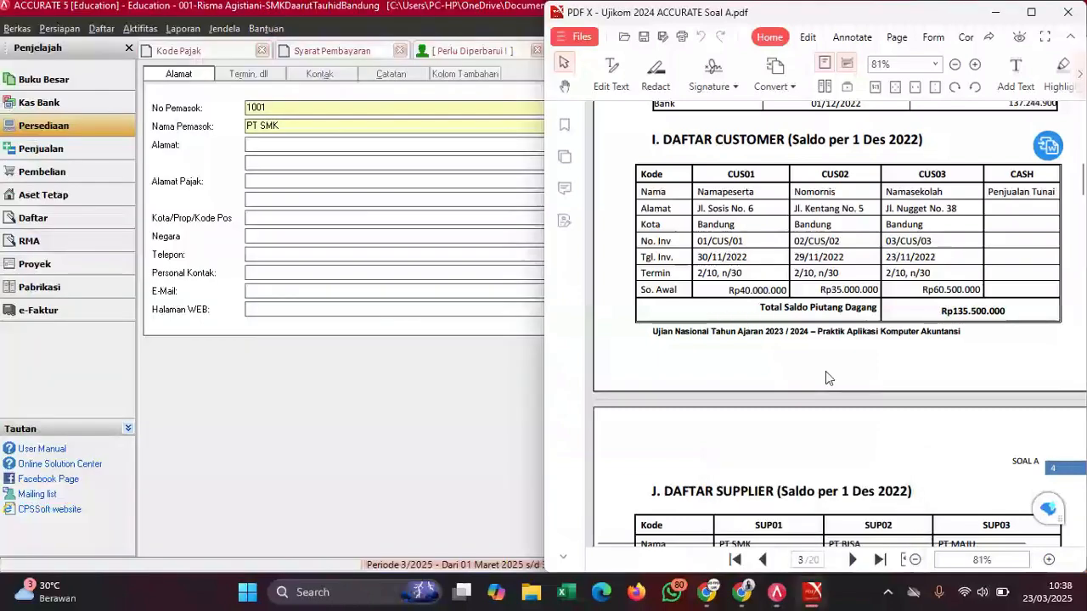
scroll(828, 378, "down", 3)
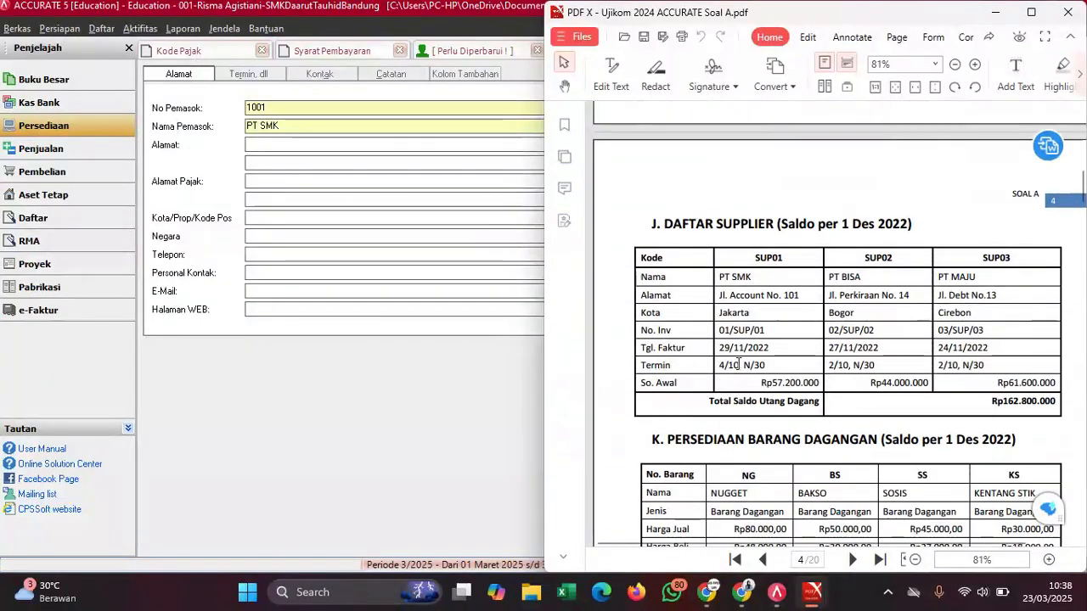
left_click(264, 76)
left_click(292, 110)
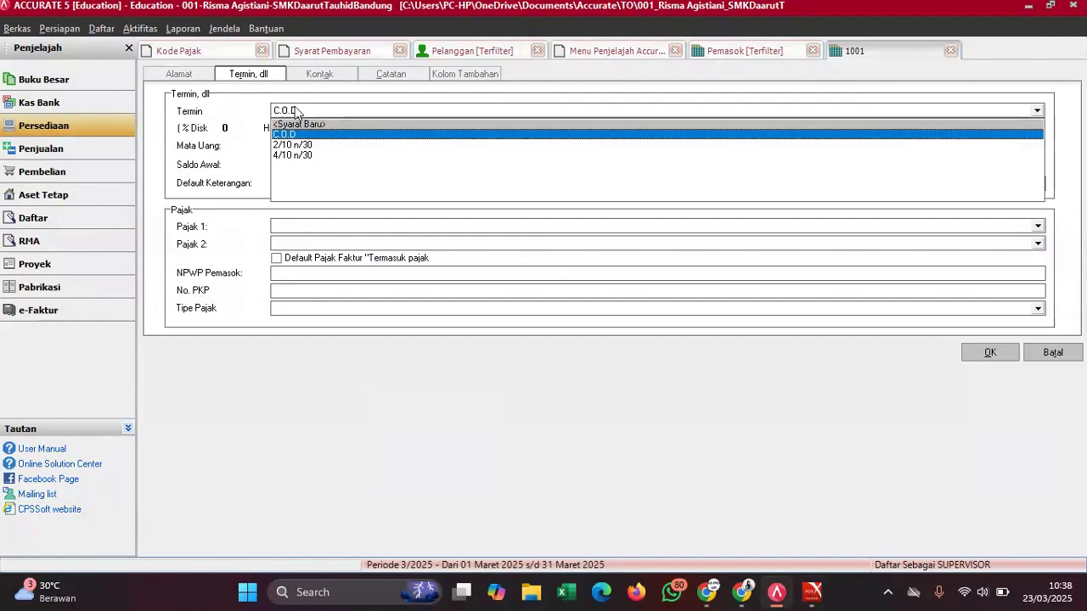
left_click(300, 156)
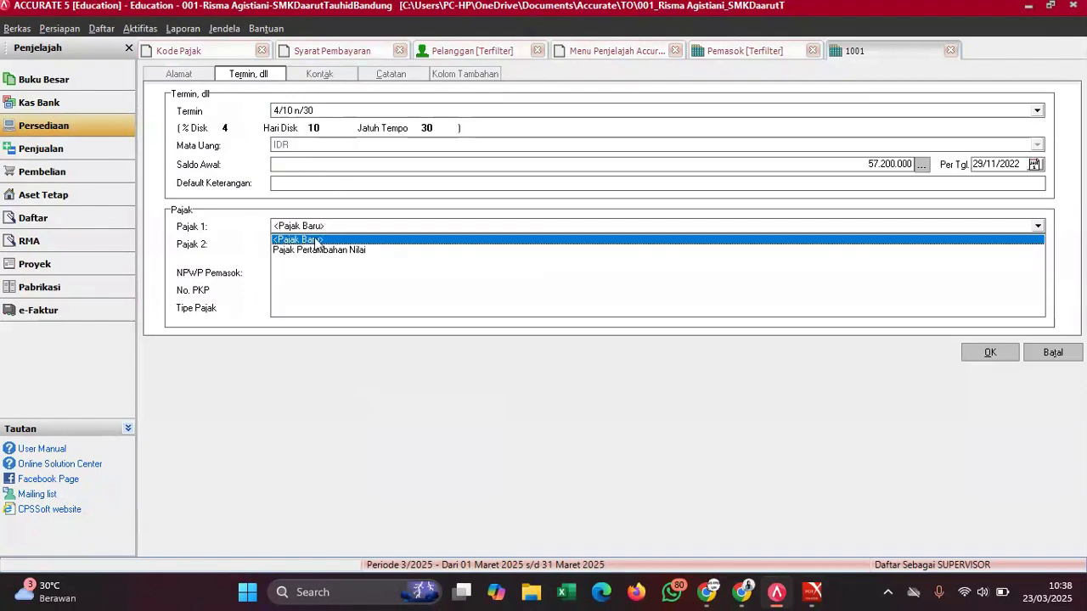
left_click(313, 251)
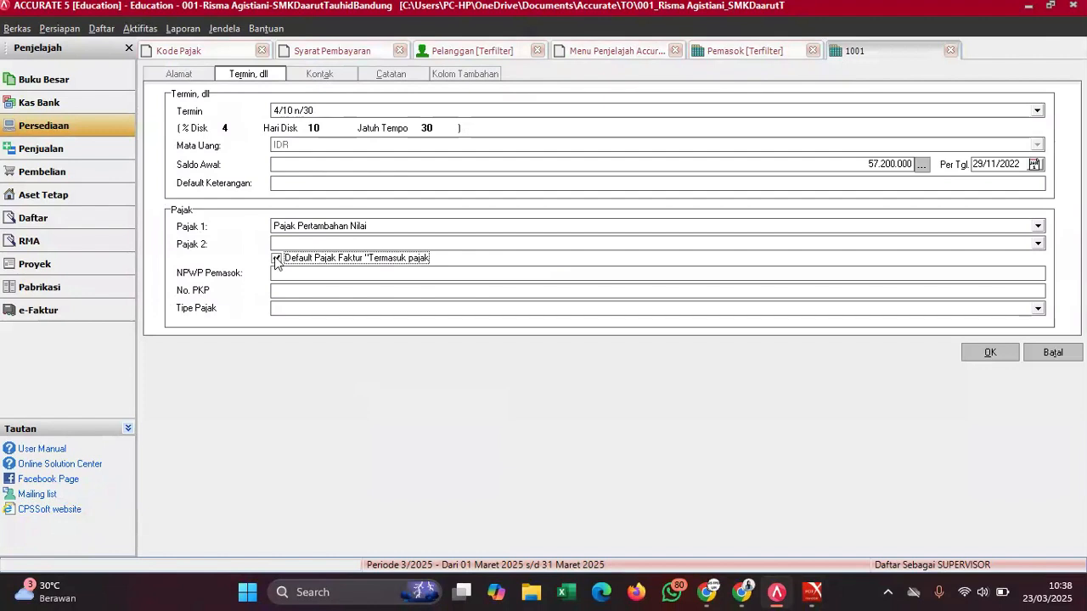
left_click(276, 258)
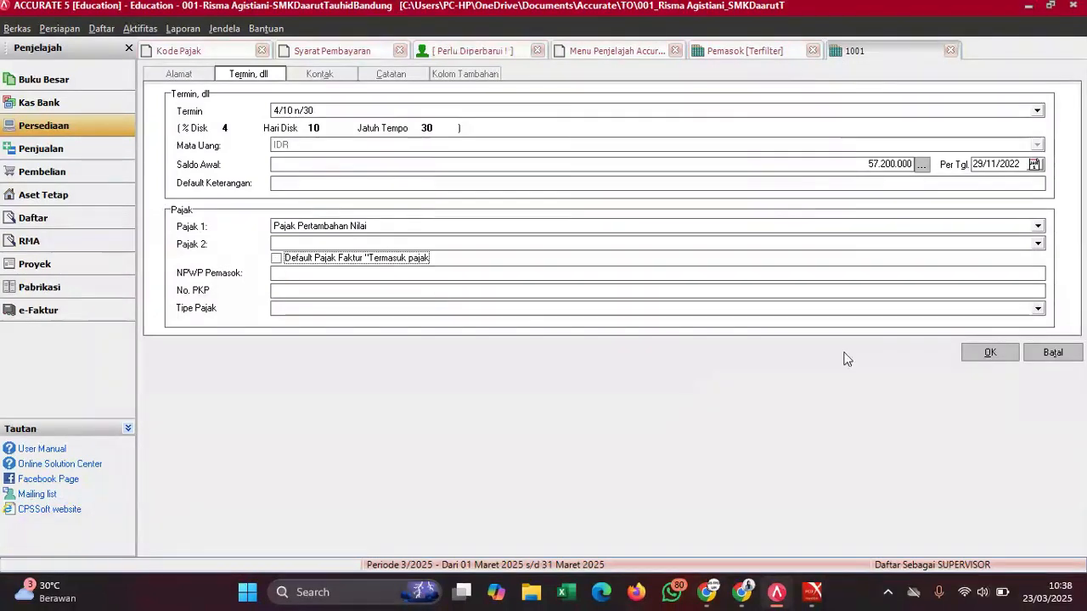
left_click(991, 354)
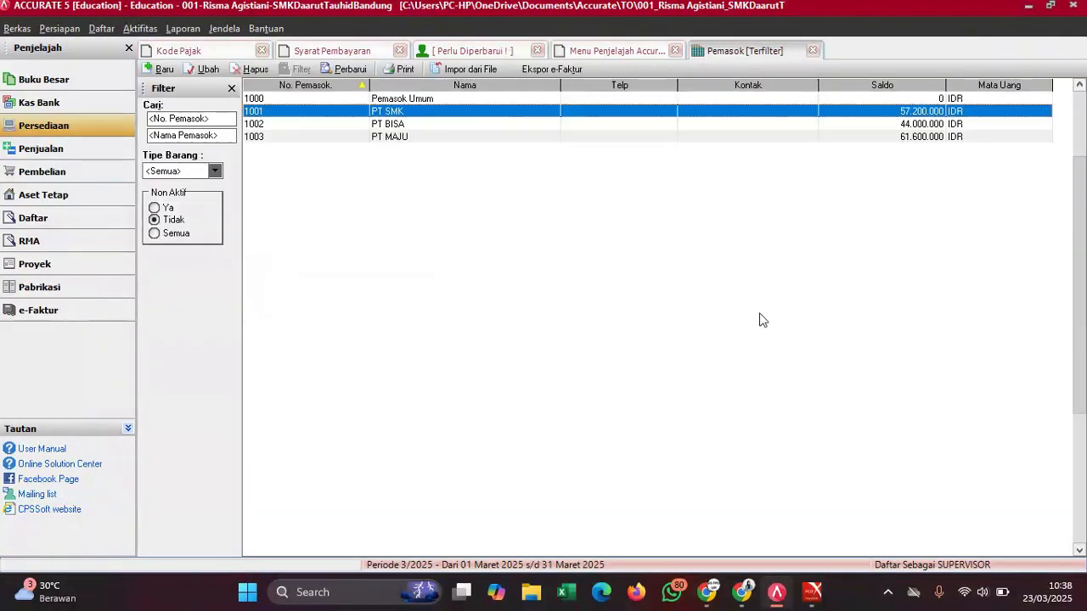
- Give supplier PT BISA 2/10 n/30 terms and Pajak Pertambahan Nilai as Pajak 1
double_click(414, 127)
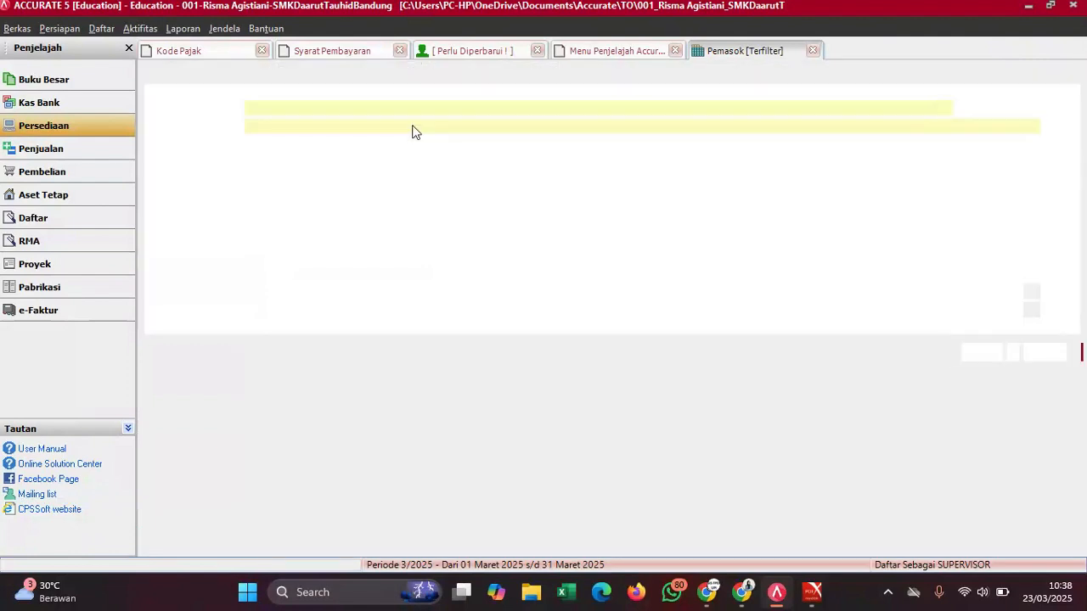
left_click(260, 75)
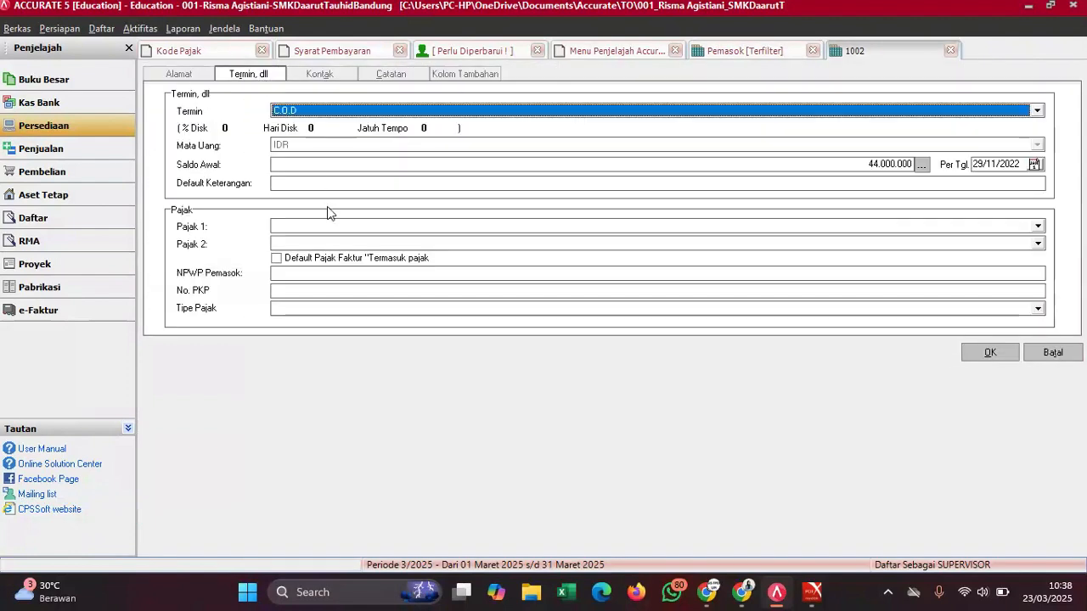
left_click(321, 110)
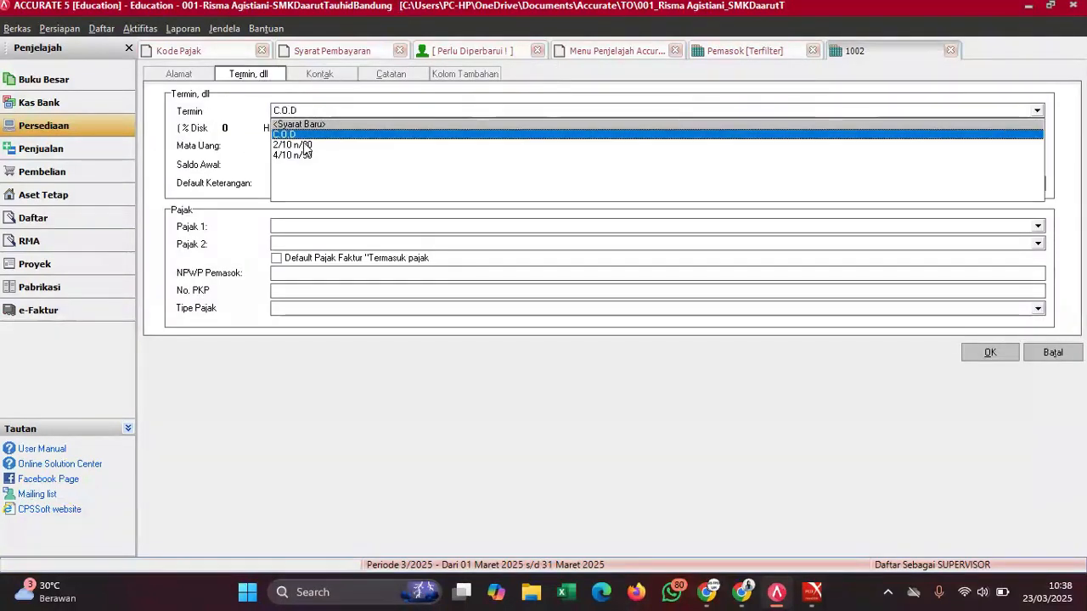
left_click(304, 145)
left_click(298, 226)
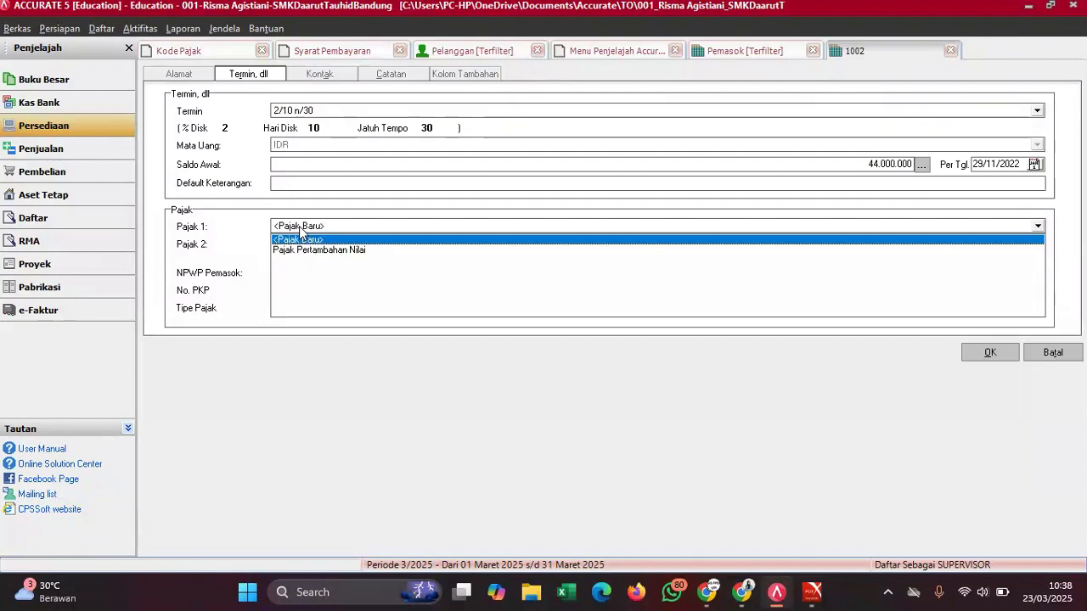
left_click(299, 250)
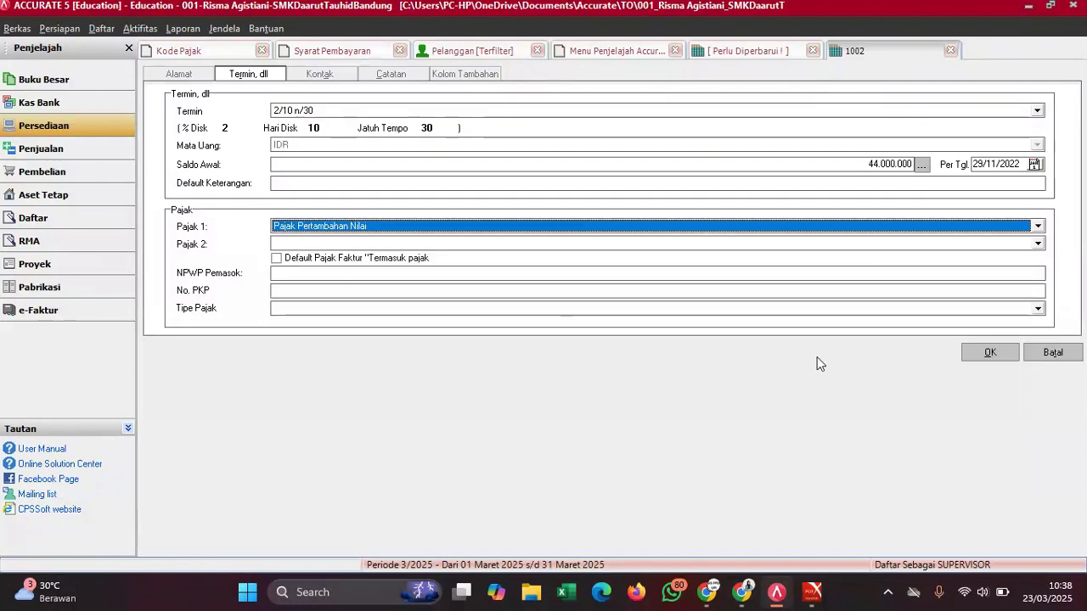
left_click(987, 353)
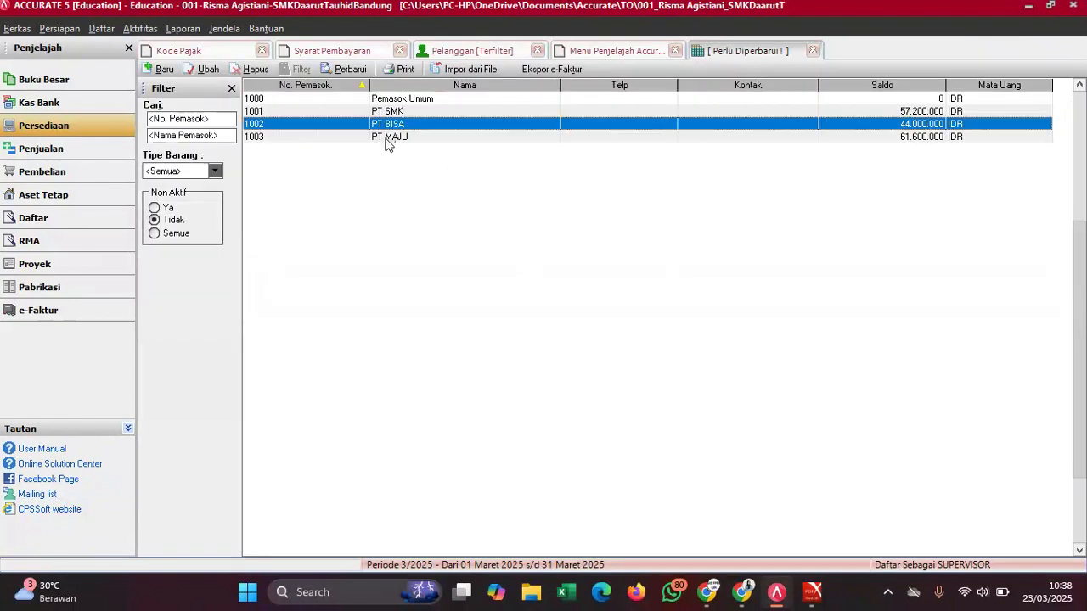
- Give supplier 1003 PT MAJU 2/10 n/30 terms and Pajak Pertambahan Nilai as Pajak 1
double_click(386, 137)
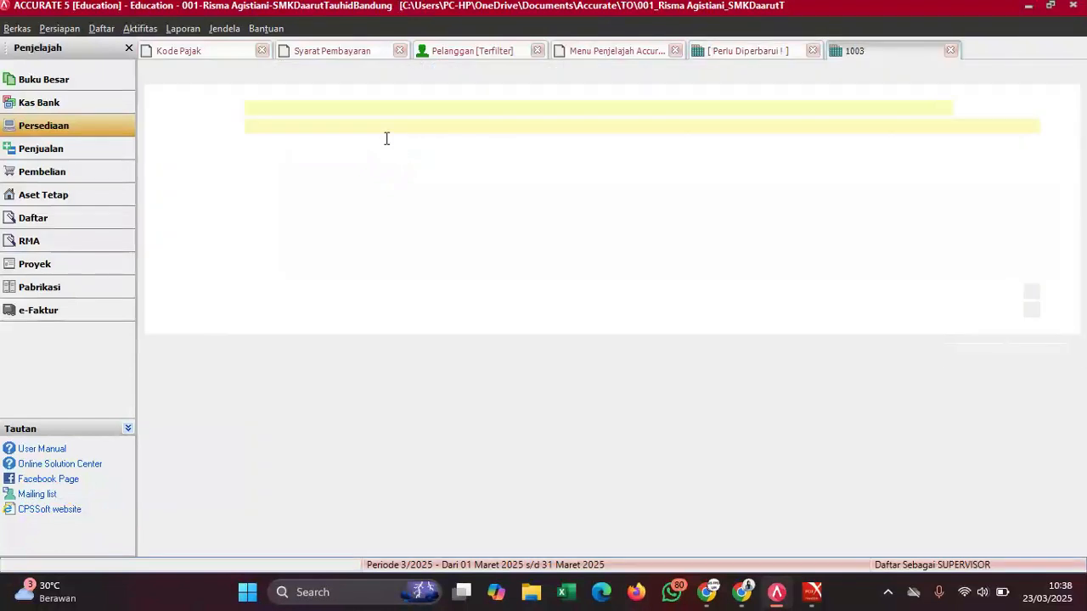
left_click(250, 75)
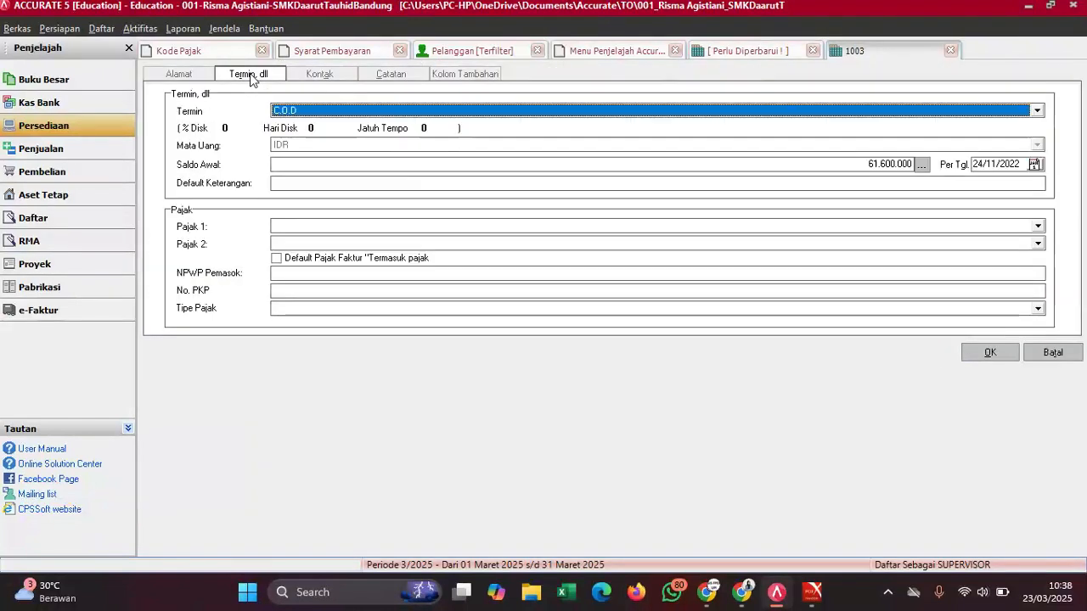
left_click(318, 114)
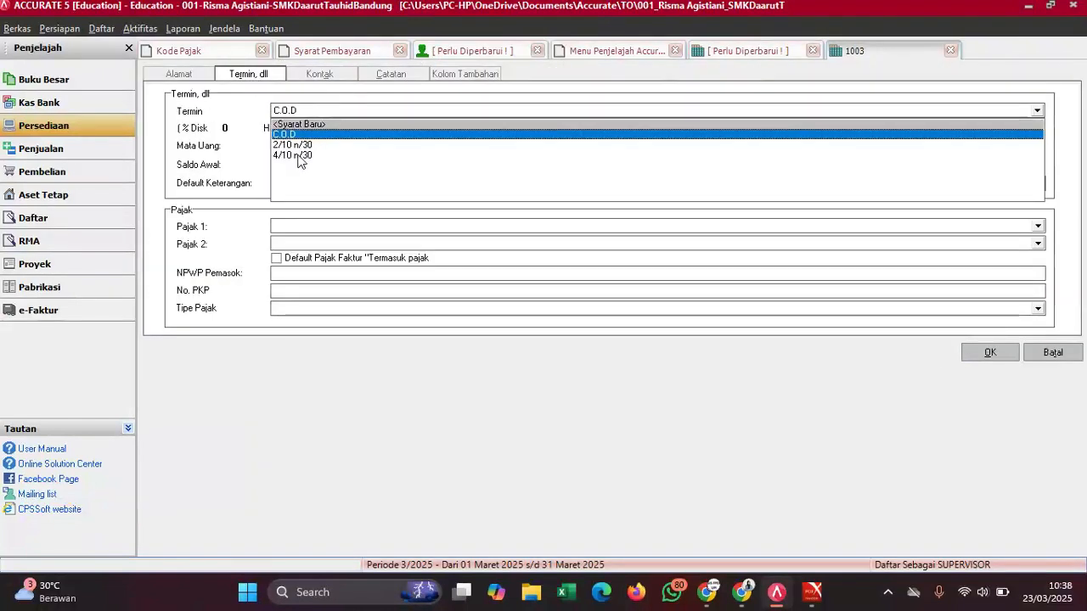
left_click(301, 145)
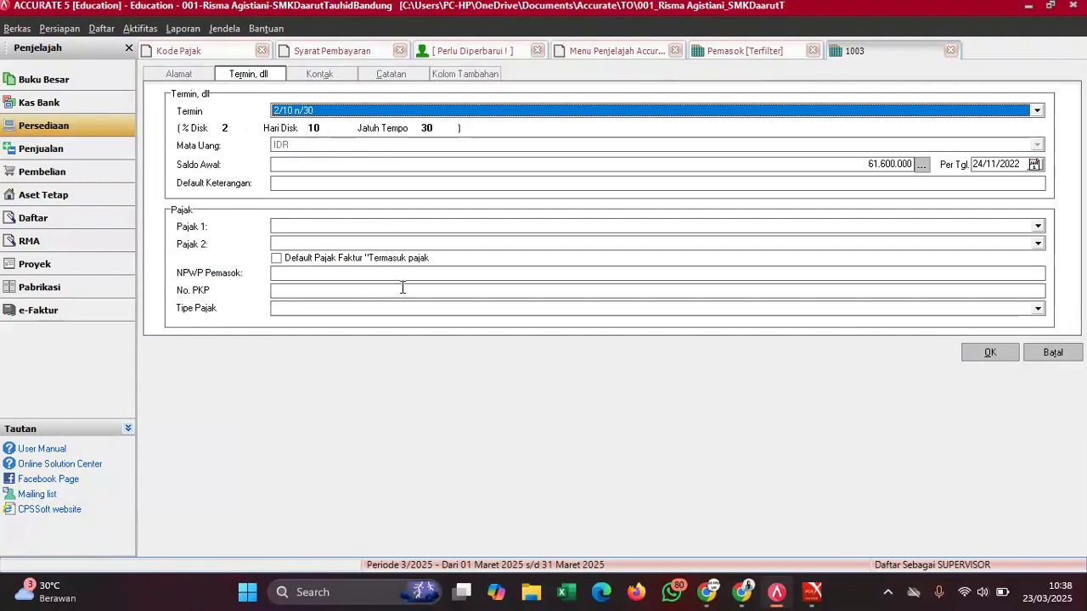
left_click(354, 225)
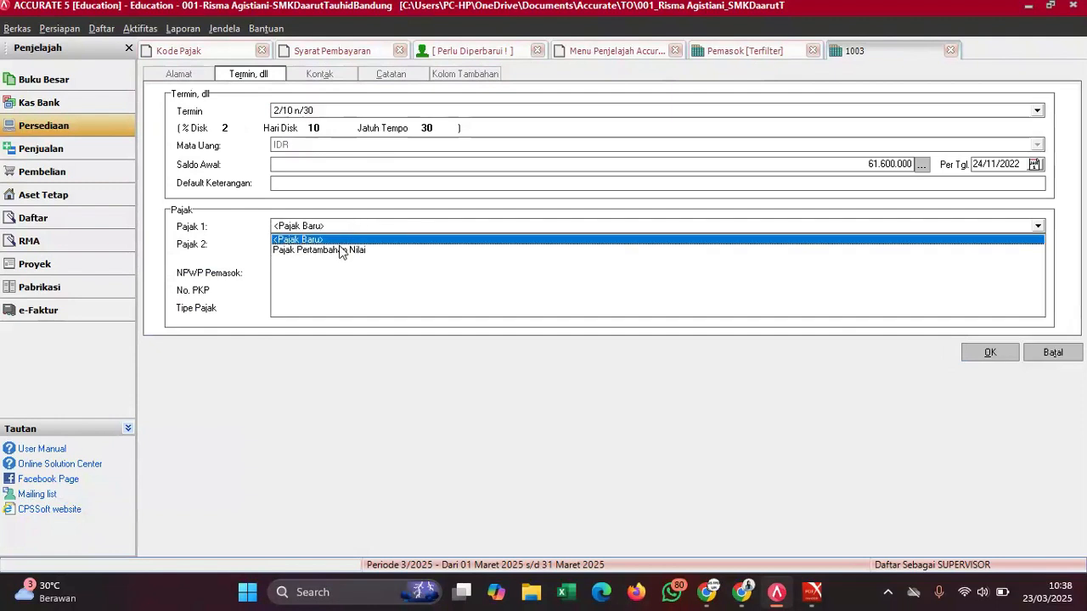
left_click(336, 251)
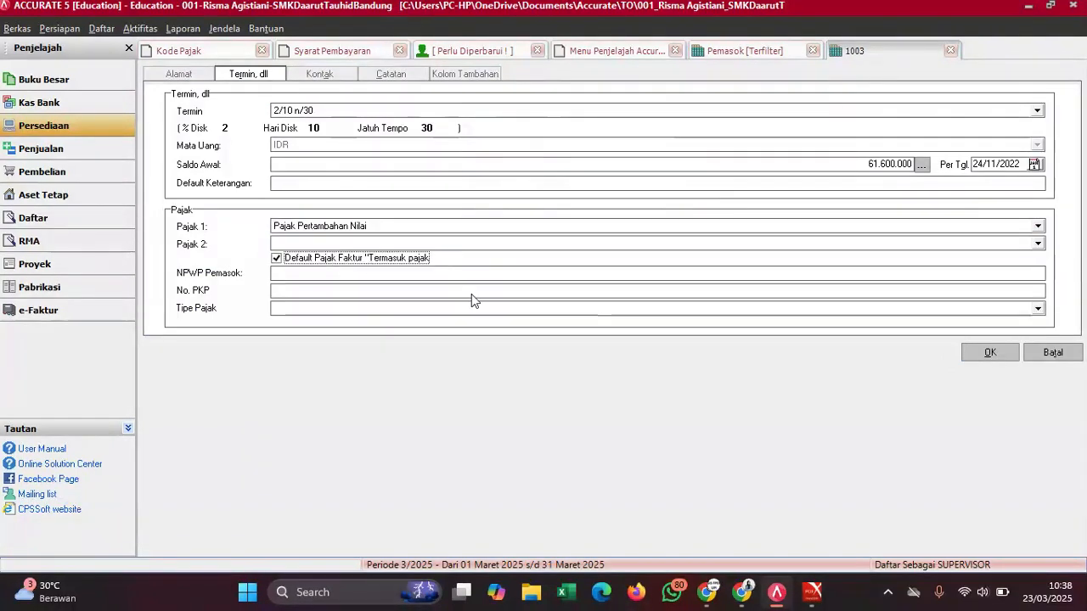
left_click(983, 355)
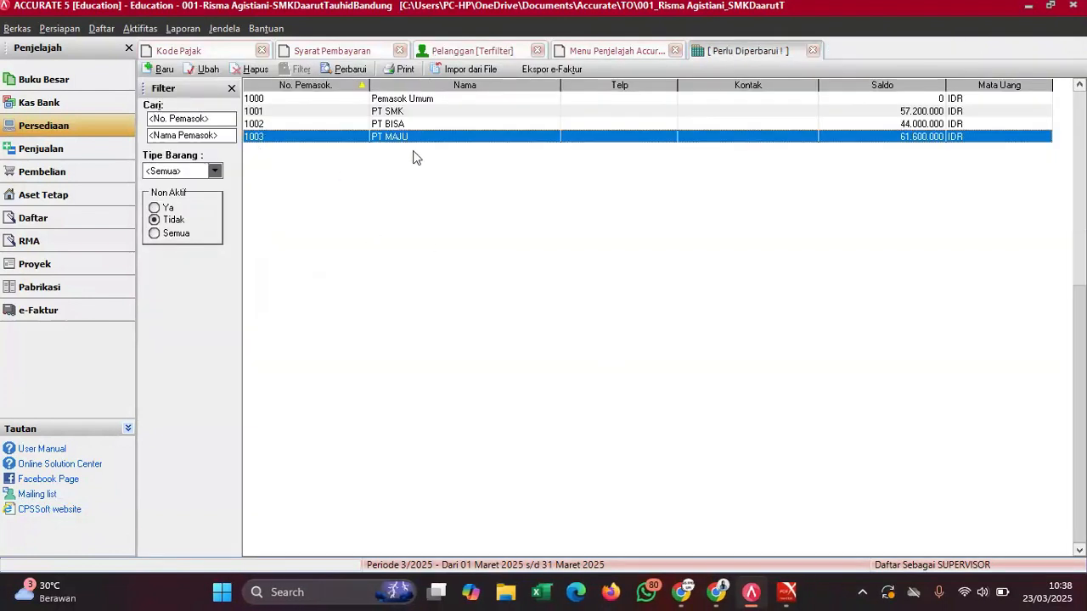
- Refresh the supplier and customer lists, then close both the Pelanggan and Pemasok tabs
left_click(329, 73)
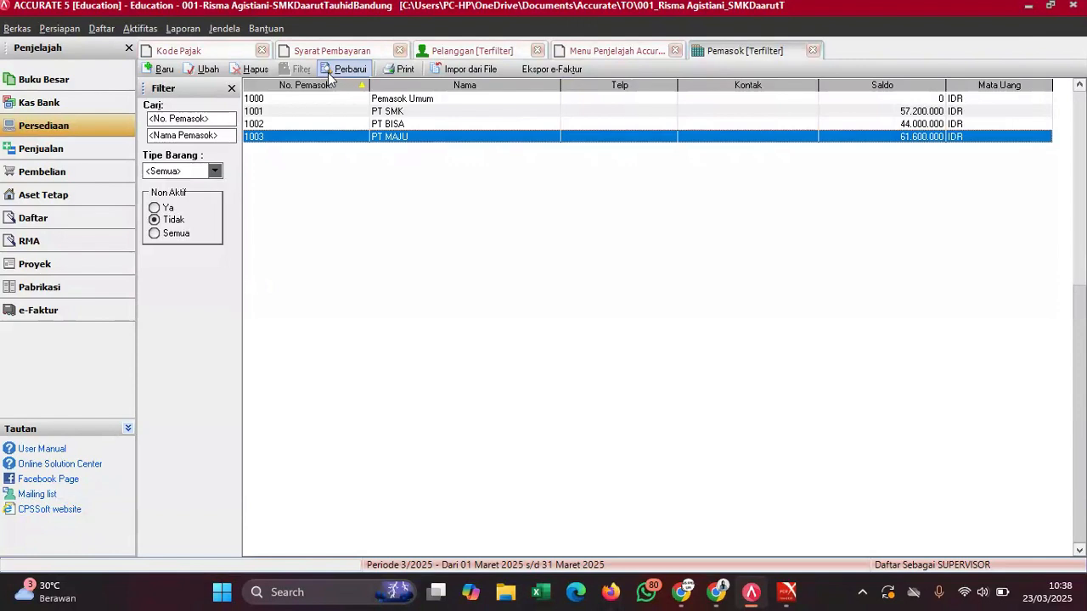
left_click(446, 53)
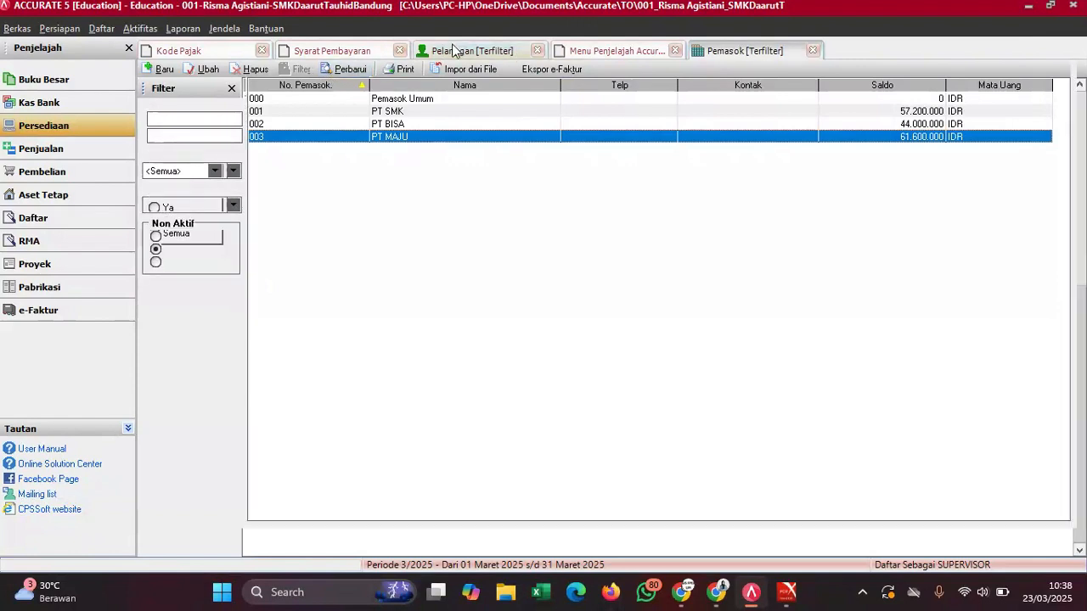
left_click(332, 73)
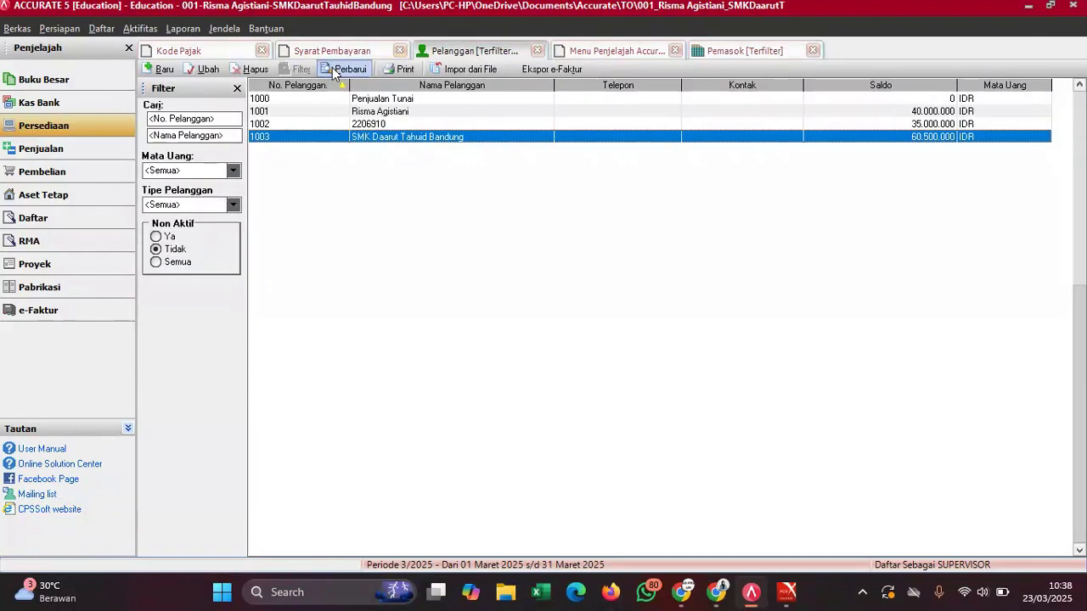
left_click(538, 52)
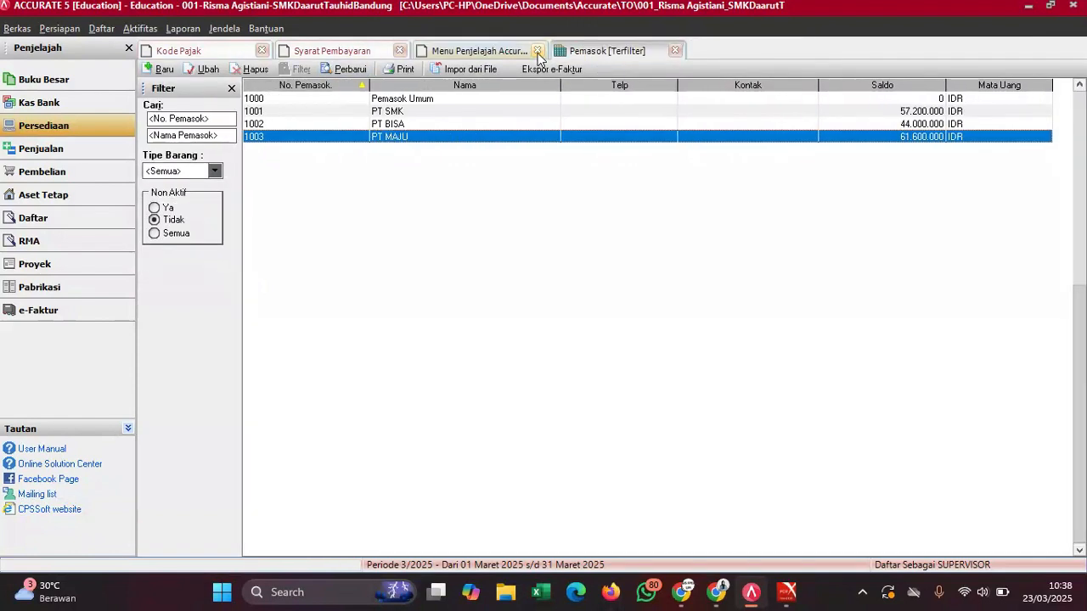
left_click(676, 51)
- Bring the LANGKAH AWAL DATABASE ACCURATE PDF guide forward and scroll to steps 5–9
mouse_move(788, 592)
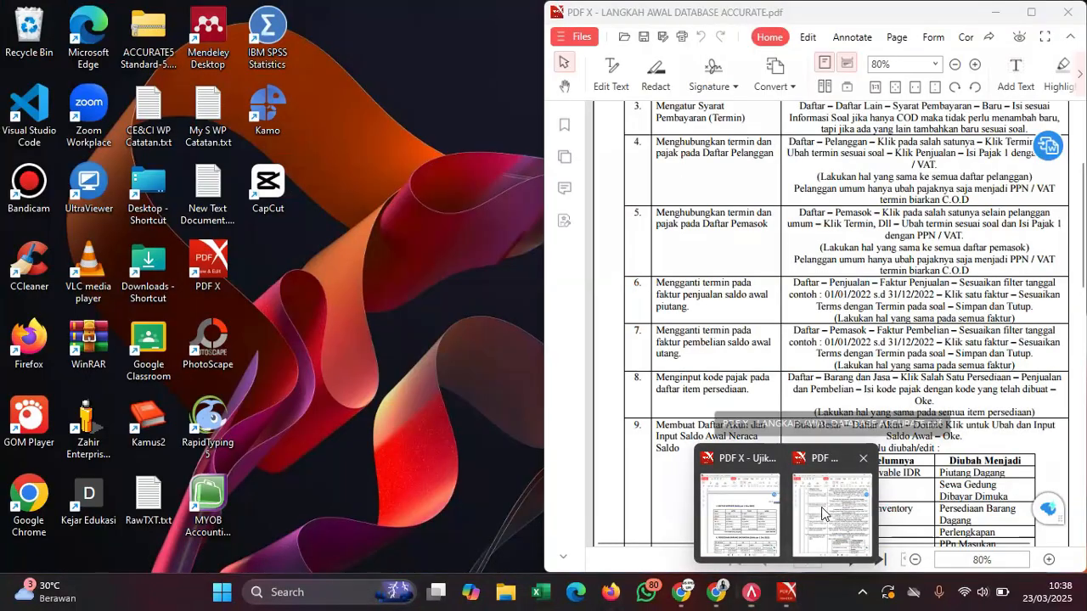
left_click(821, 507)
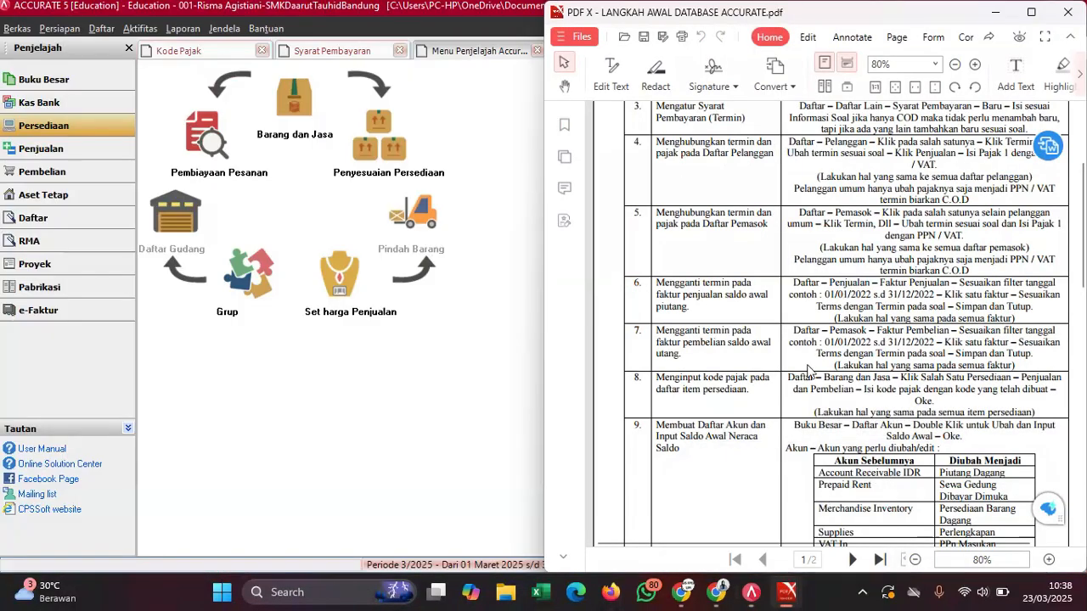
scroll(723, 296, "down", 1)
scroll(730, 289, "up", 3)
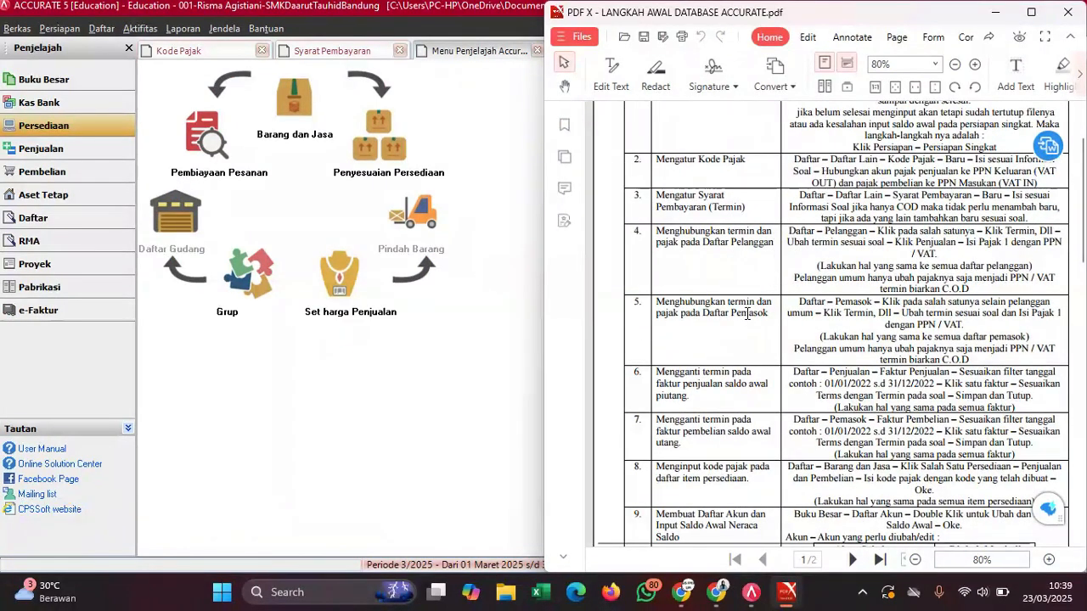
scroll(747, 314, "down", 3)
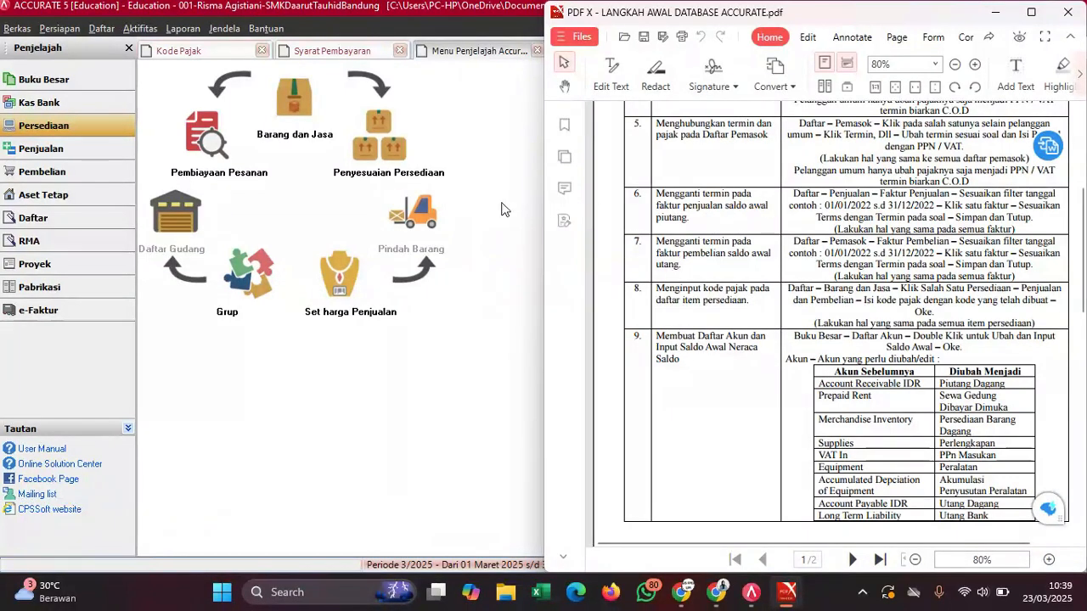
- Open the Faktur Penjualan list filtered from 01/01/2022, showing invoices 01/CUS/01 to 03/CUS/03
left_click(506, 154)
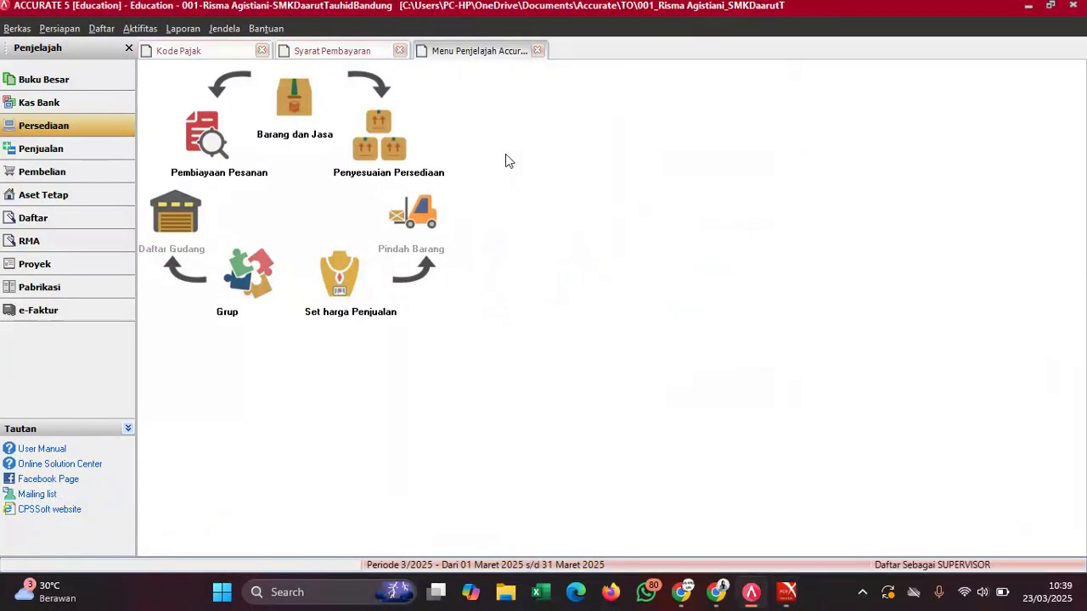
left_click(95, 31)
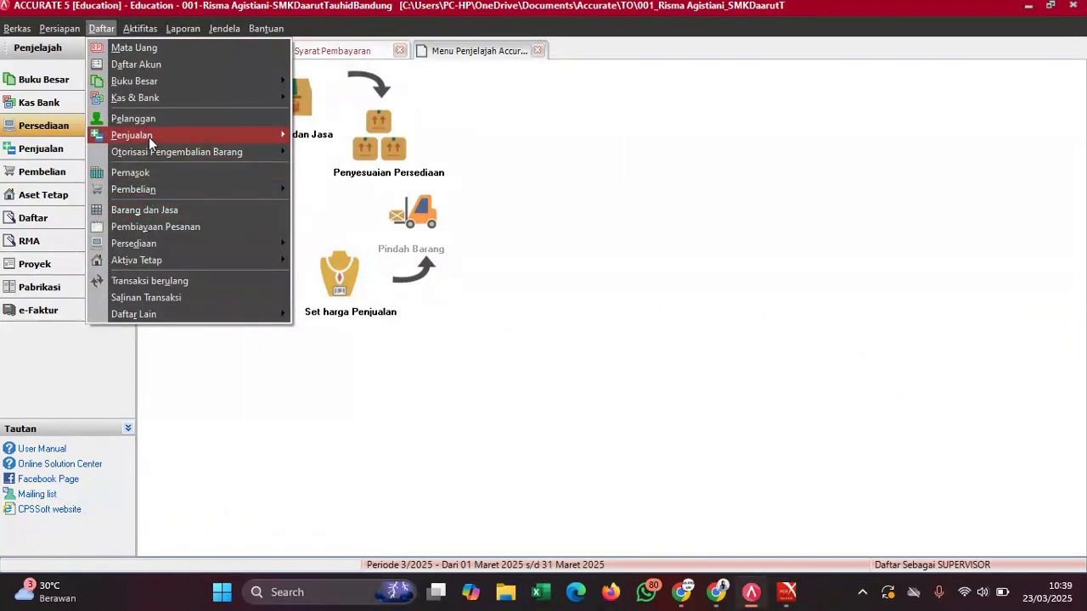
mouse_move(148, 136)
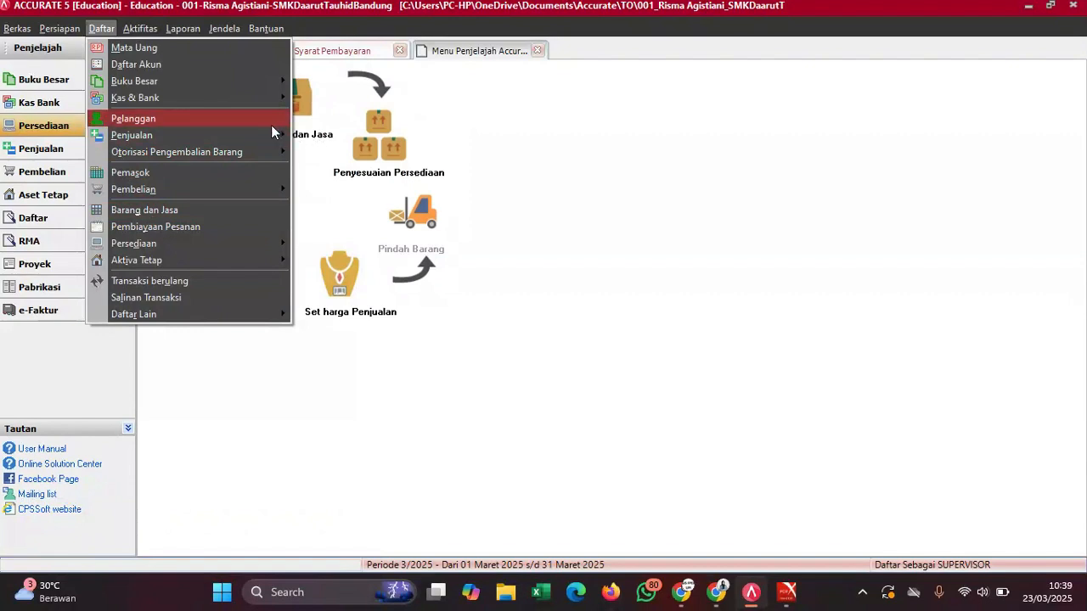
mouse_move(271, 137)
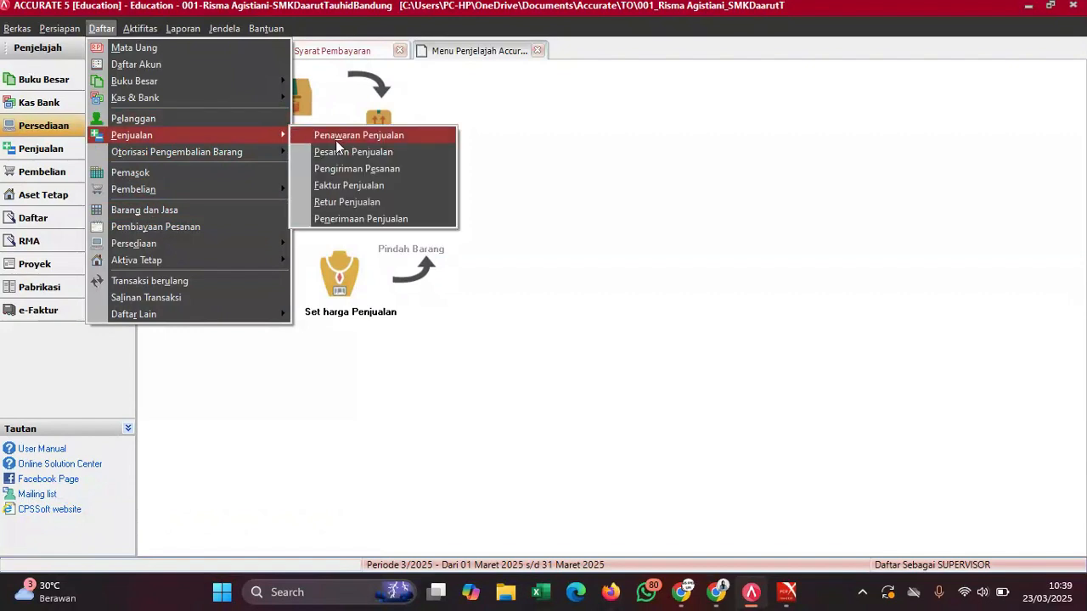
left_click(344, 186)
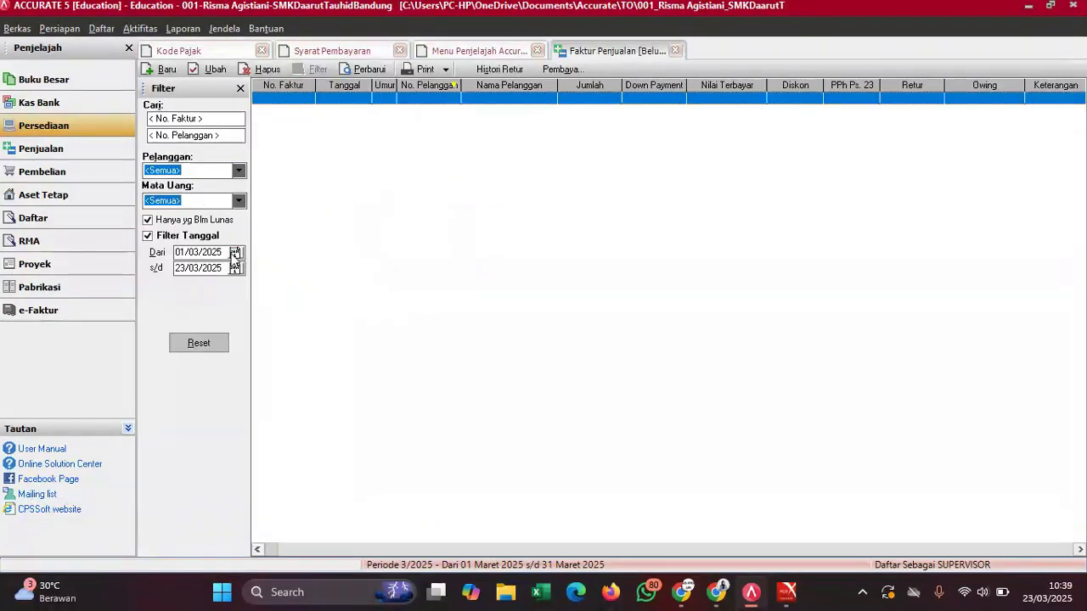
left_click(170, 254)
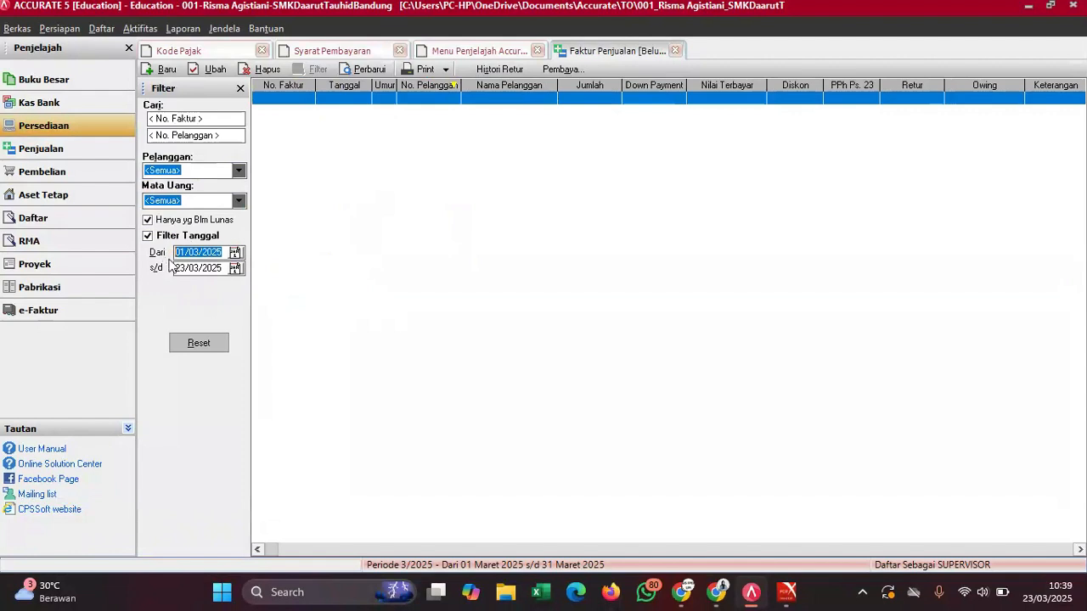
type("01/")
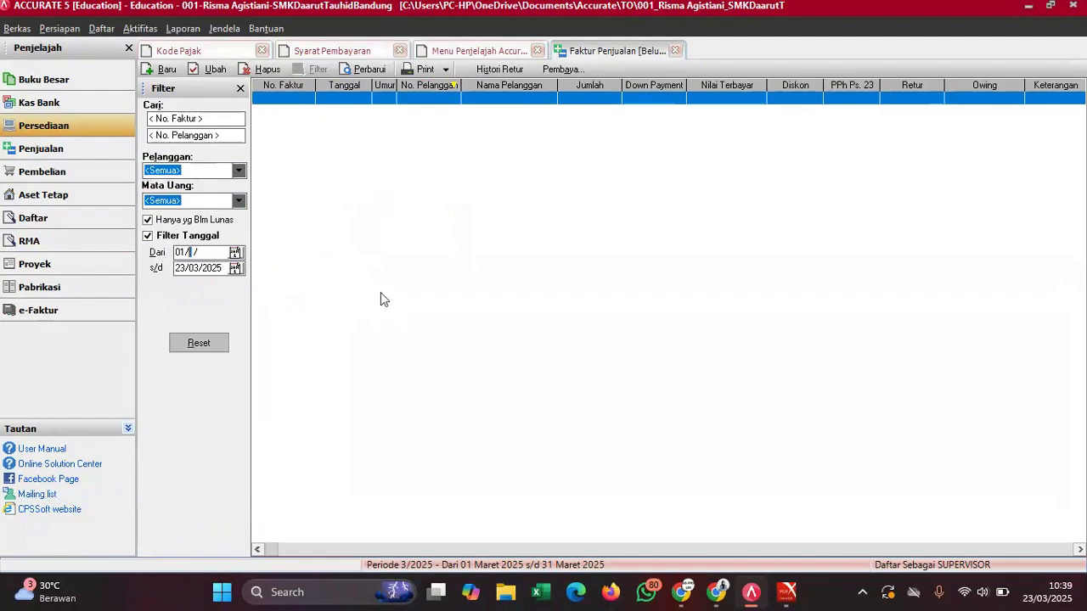
type("01/2022")
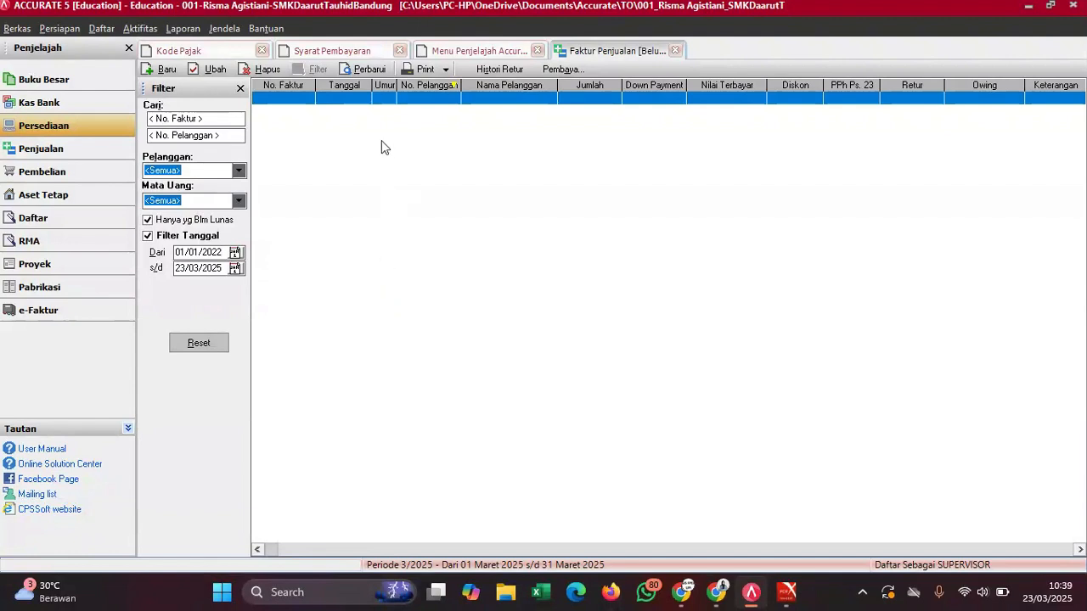
left_click(381, 72)
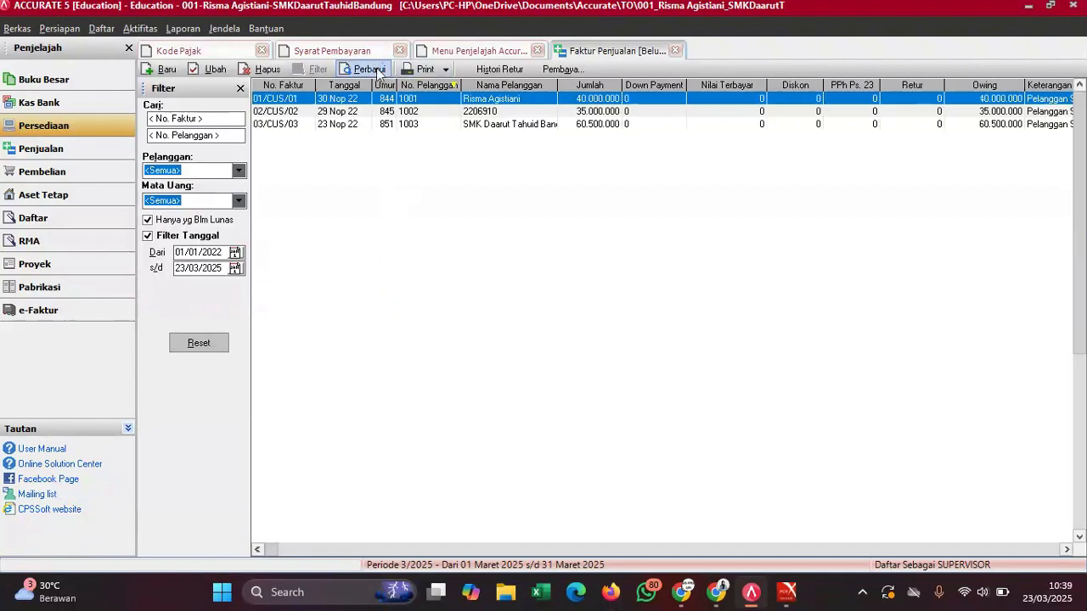
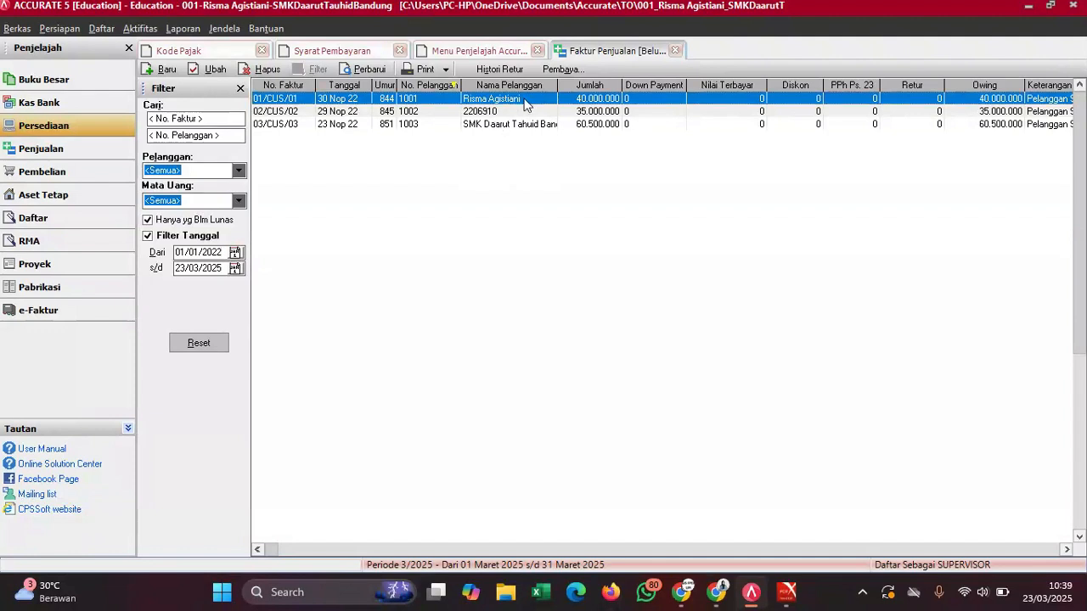
- Change sales invoice 01/CUS/01's terms from C.O.D. to 2/10 n/30 and save it
double_click(523, 101)
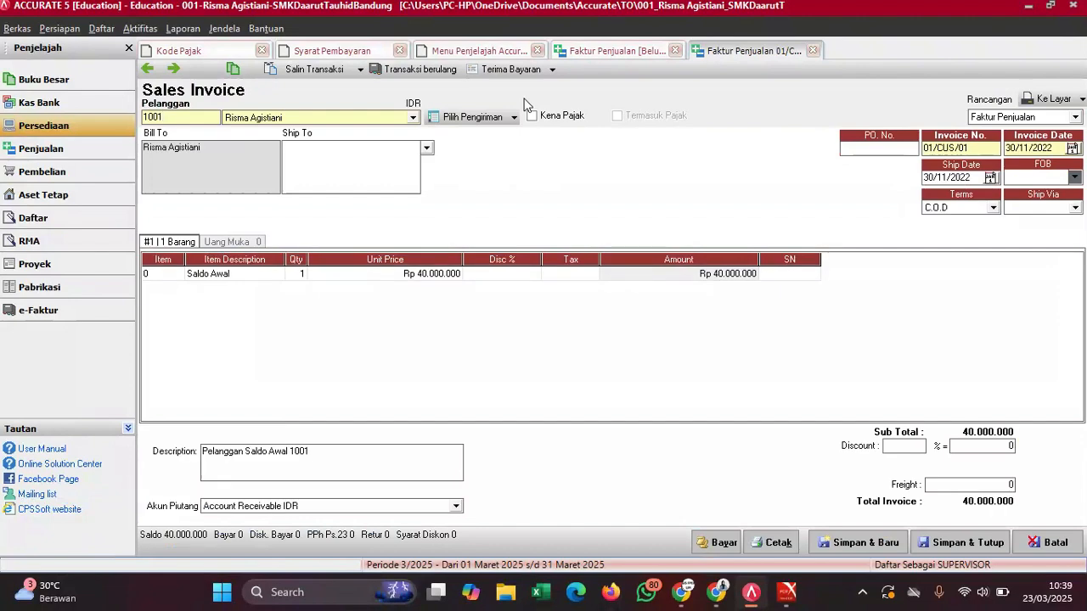
mouse_move(785, 593)
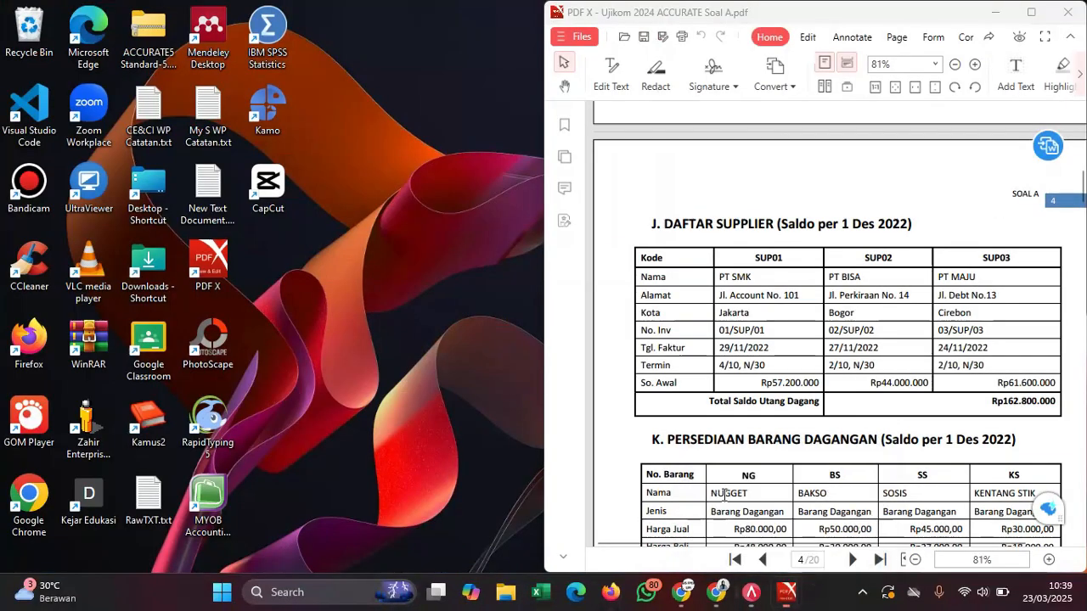
left_click(725, 501)
scroll(769, 323, "up", 5)
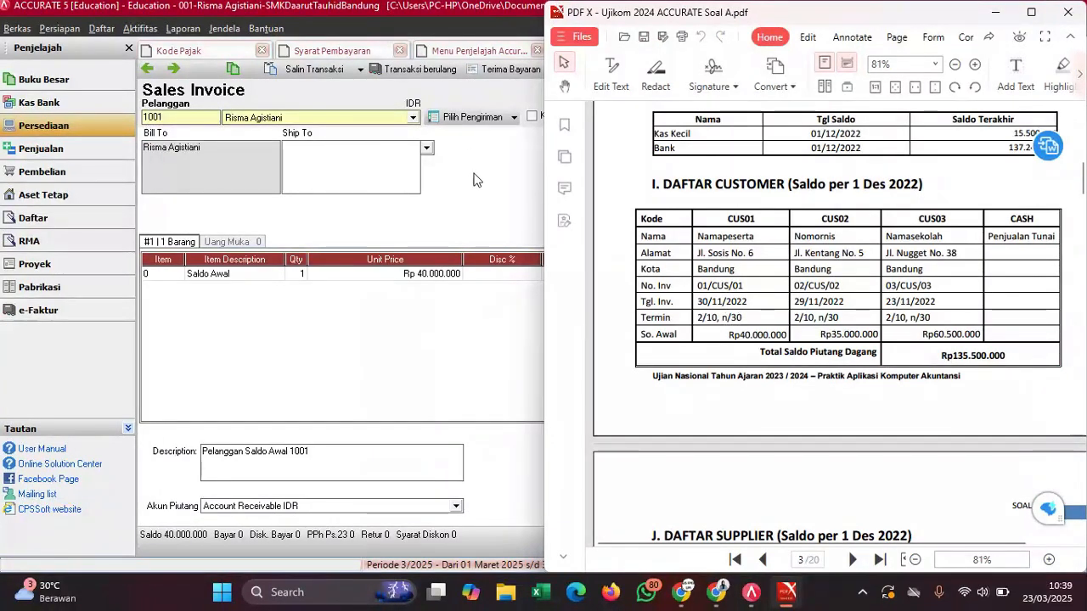
left_click(476, 187)
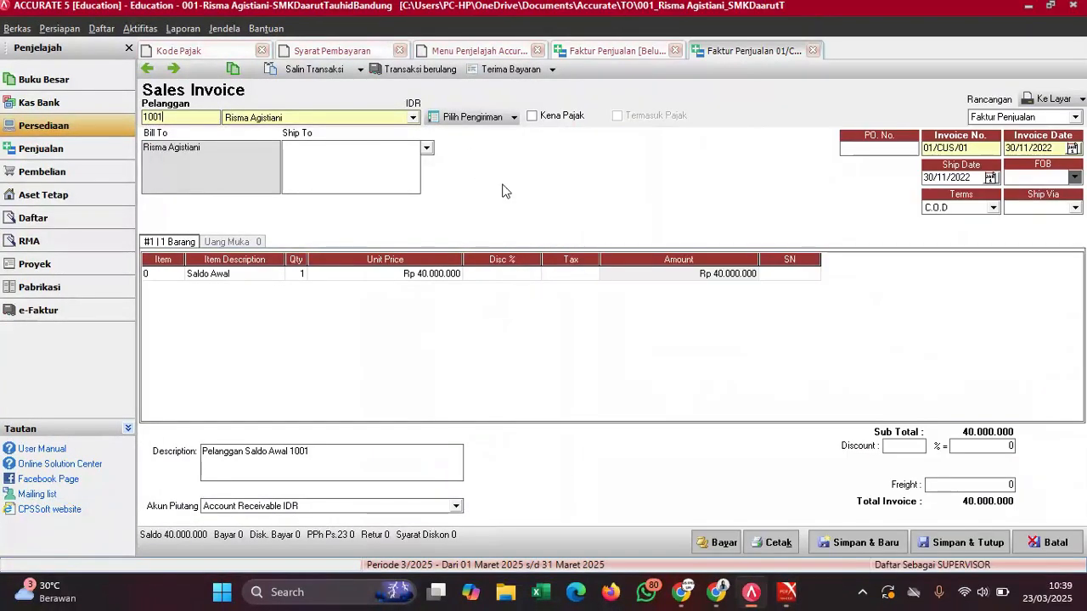
left_click(958, 208)
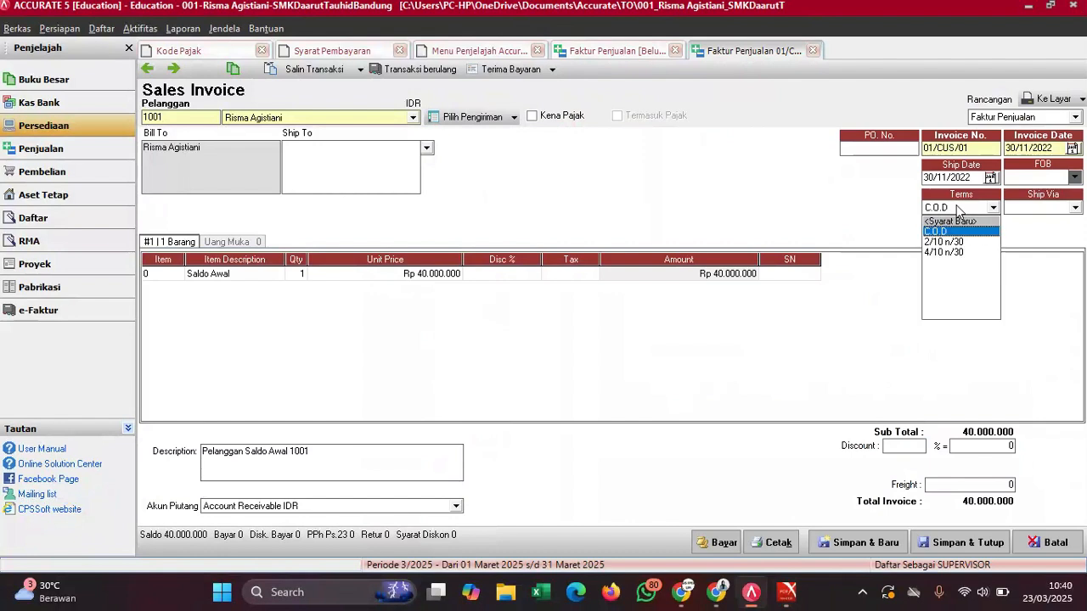
left_click(952, 244)
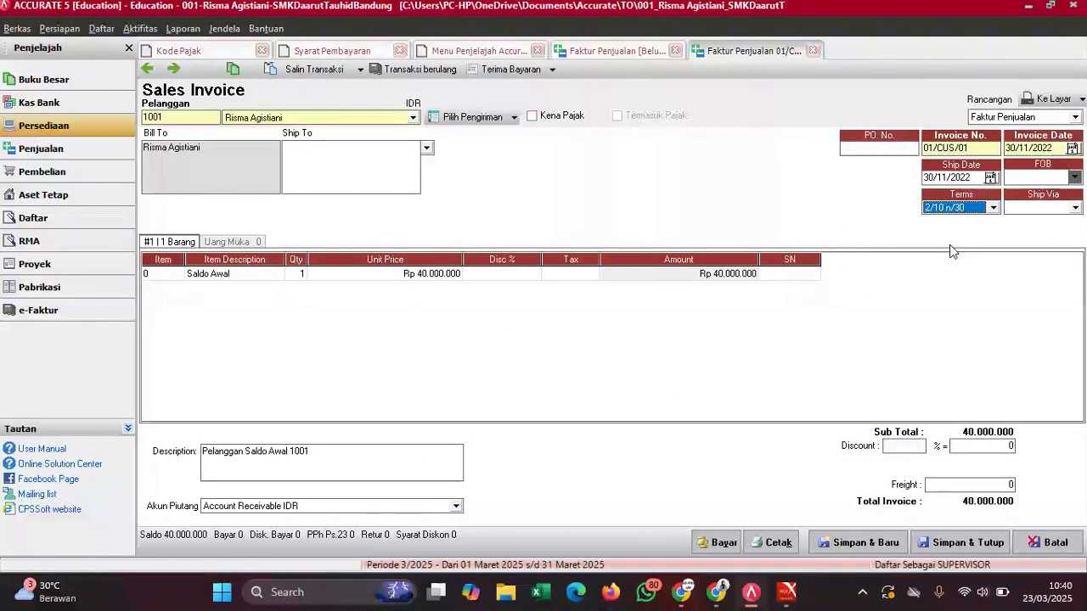
left_click(941, 544)
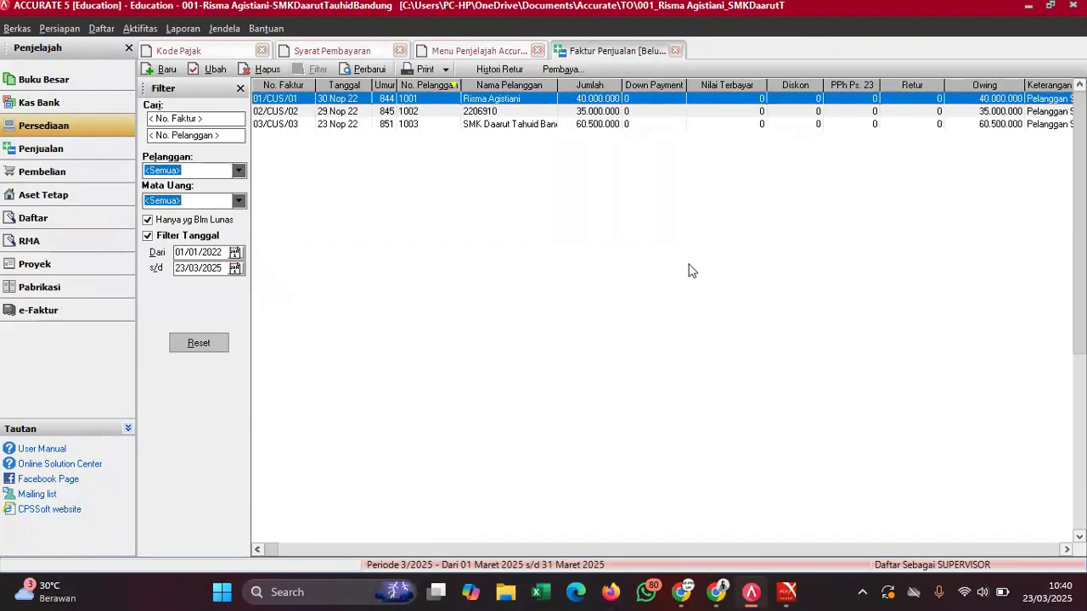
- Give invoices 02/CUS/02 and 03/CUS/03 2/10 n/30 terms, then refresh the list
left_click(495, 113)
double_click(495, 113)
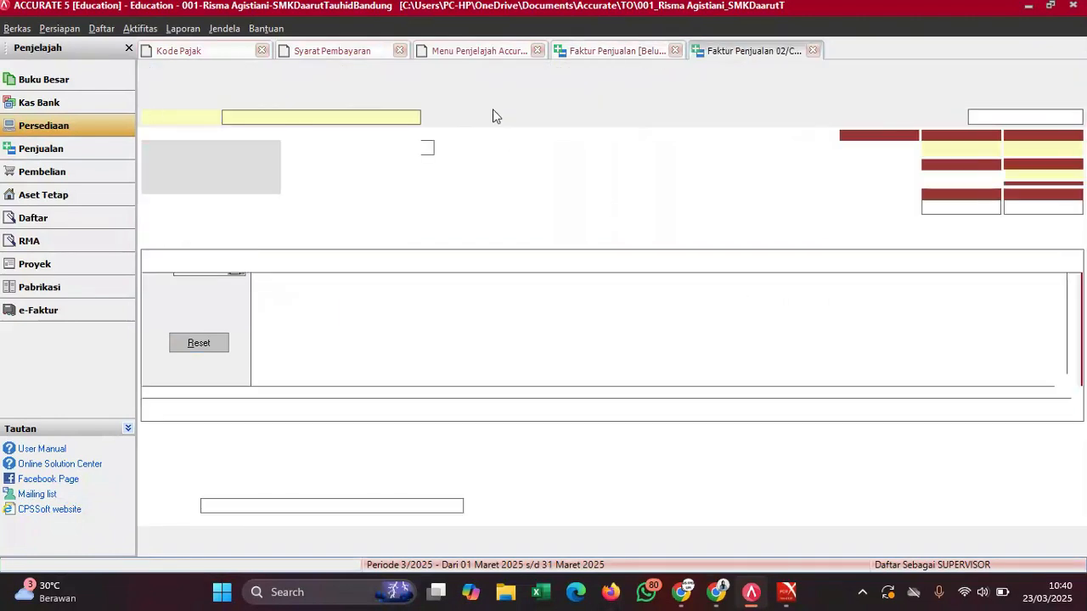
left_click(962, 208)
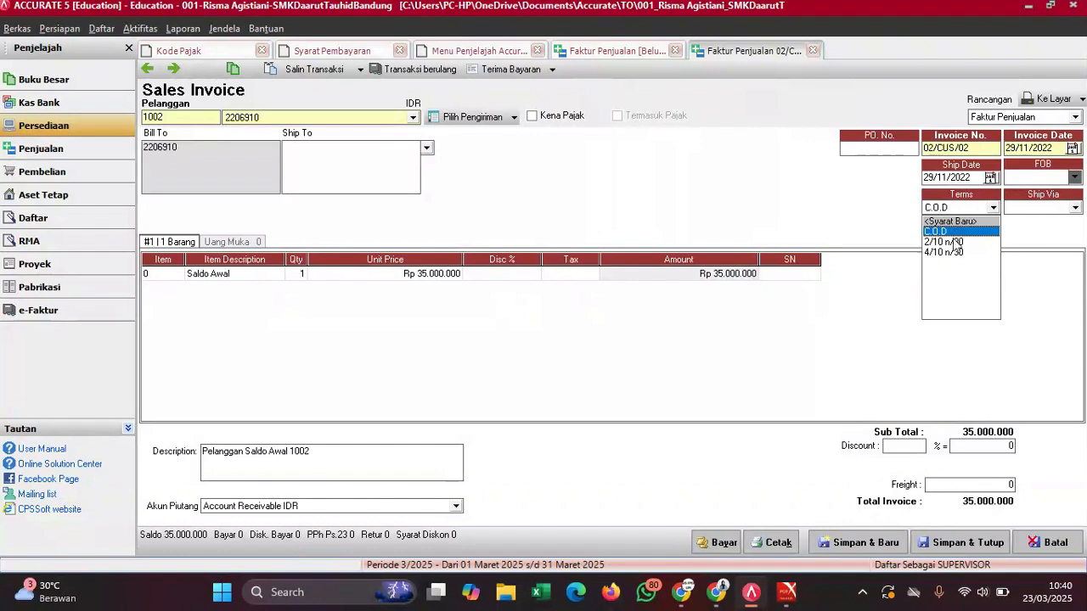
left_click(948, 242)
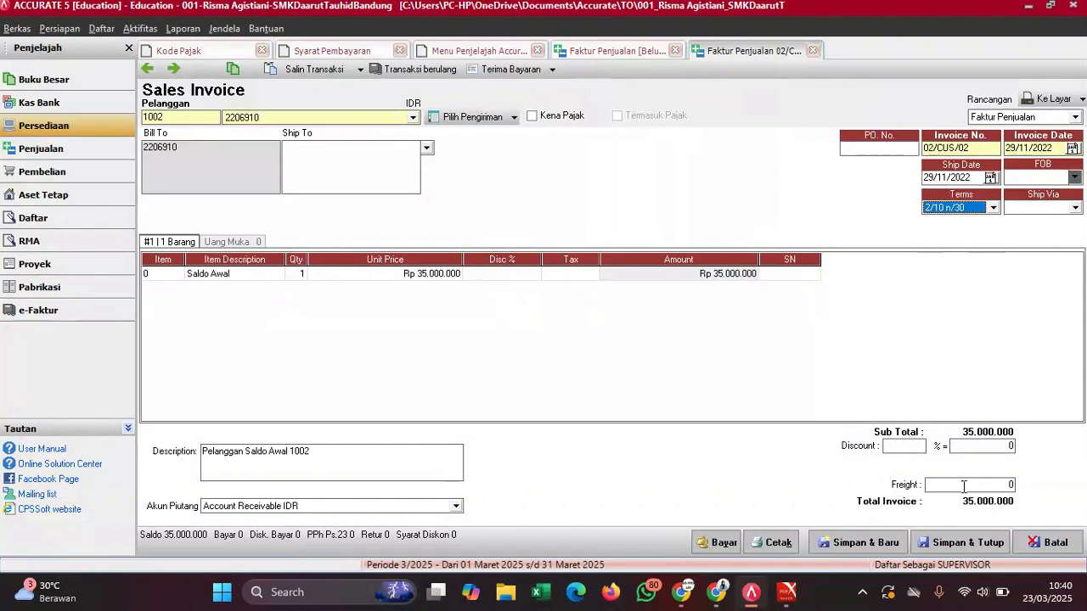
left_click(960, 543)
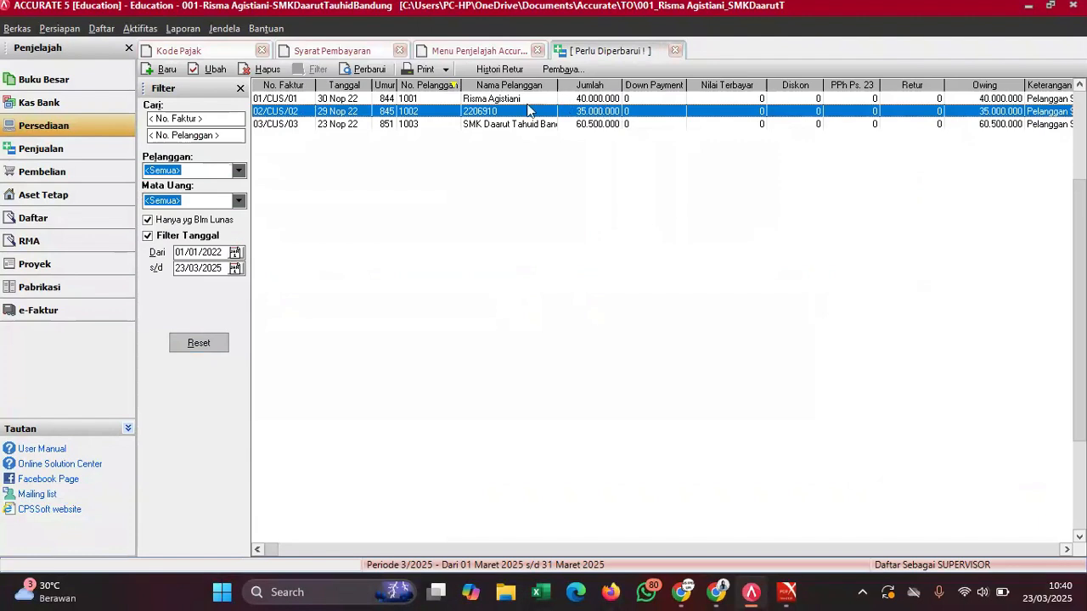
double_click(502, 125)
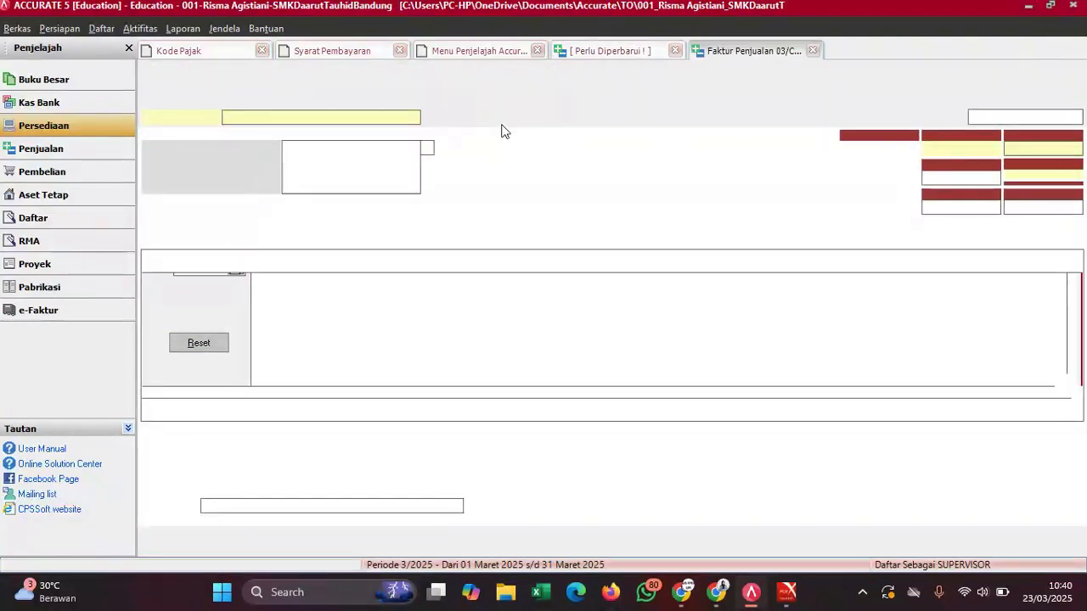
left_click(952, 207)
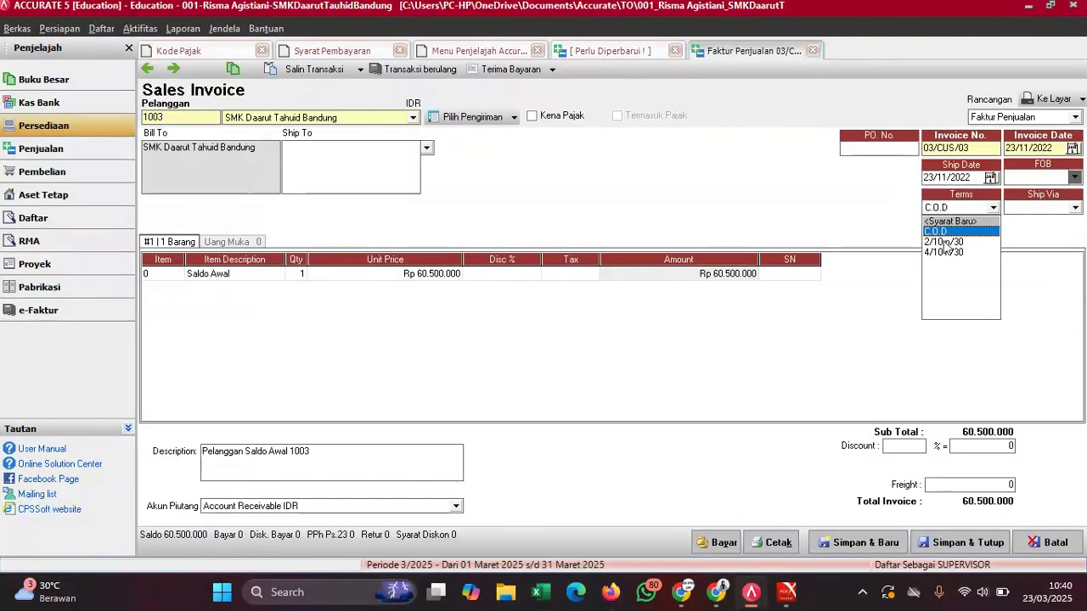
left_click(946, 248)
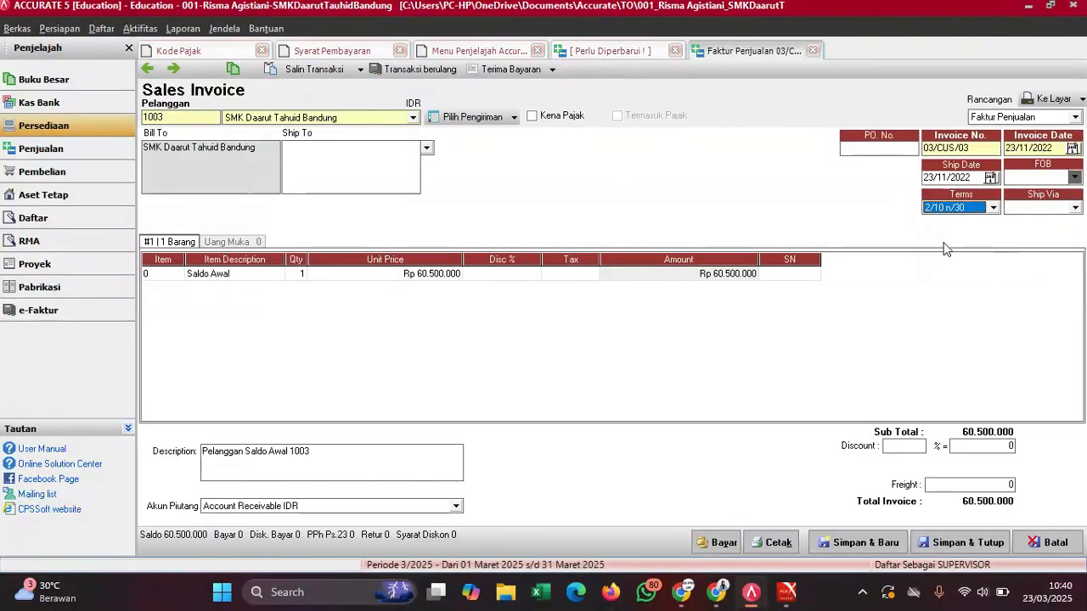
left_click(949, 543)
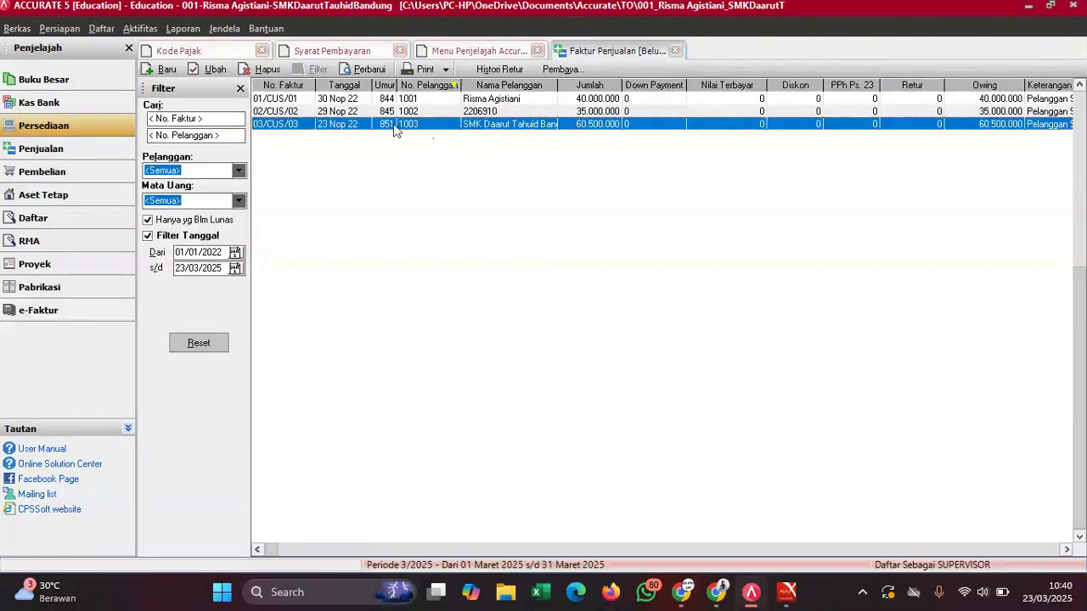
left_click(358, 69)
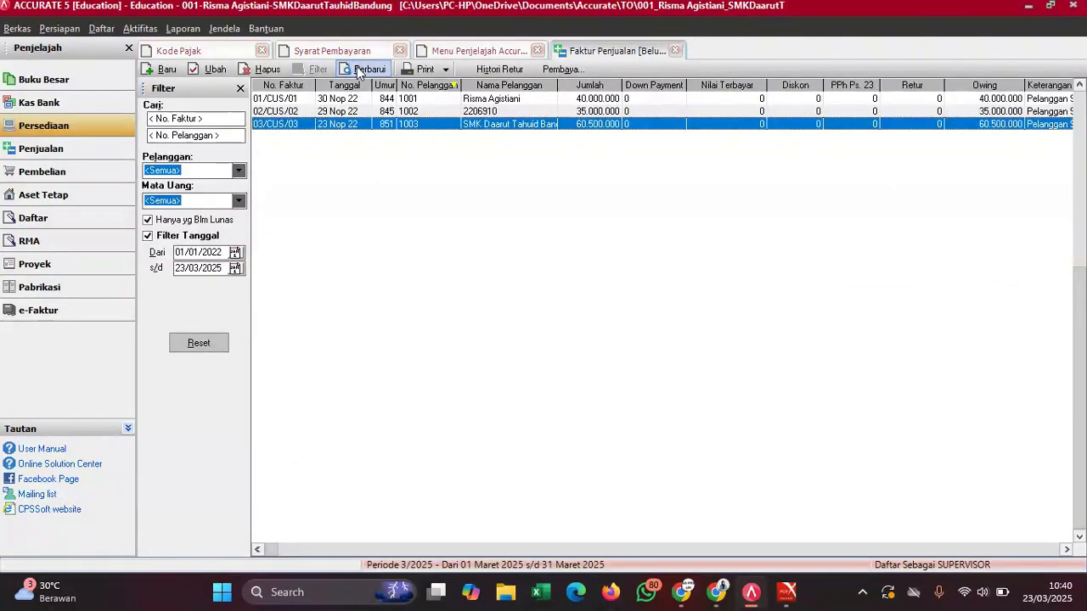
- Show the Faktur Pembelian list filtered from 01/01/2022 with the three opening supplier invoices
left_click(101, 28)
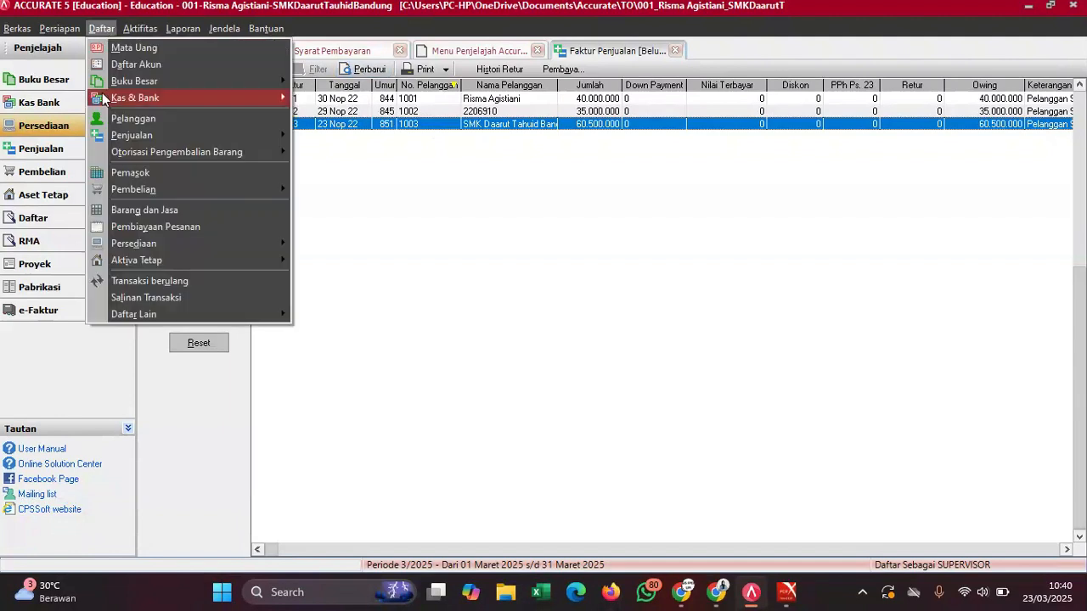
mouse_move(148, 190)
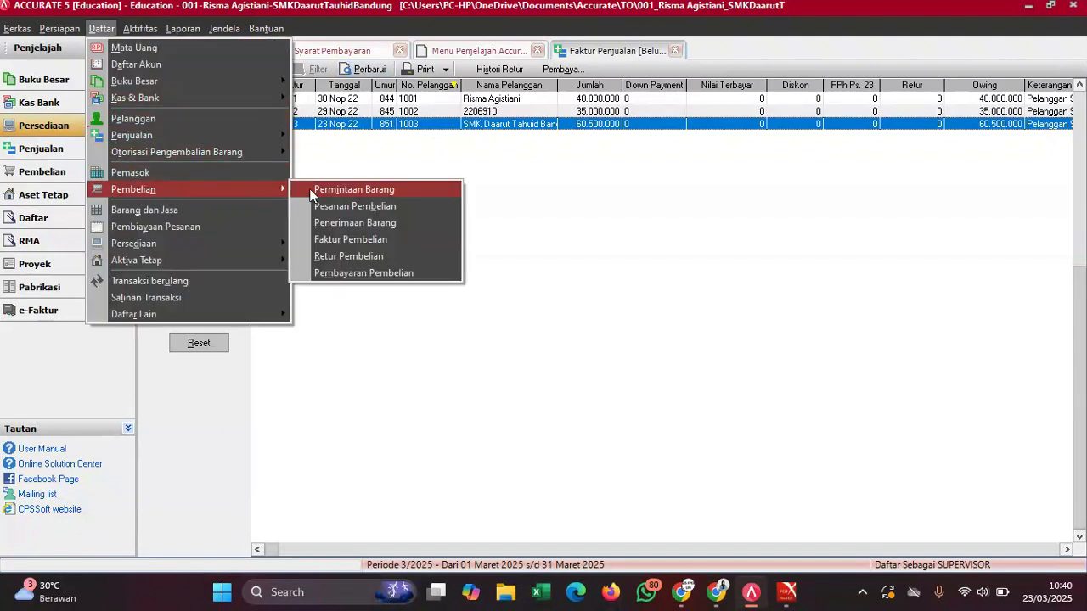
left_click(348, 238)
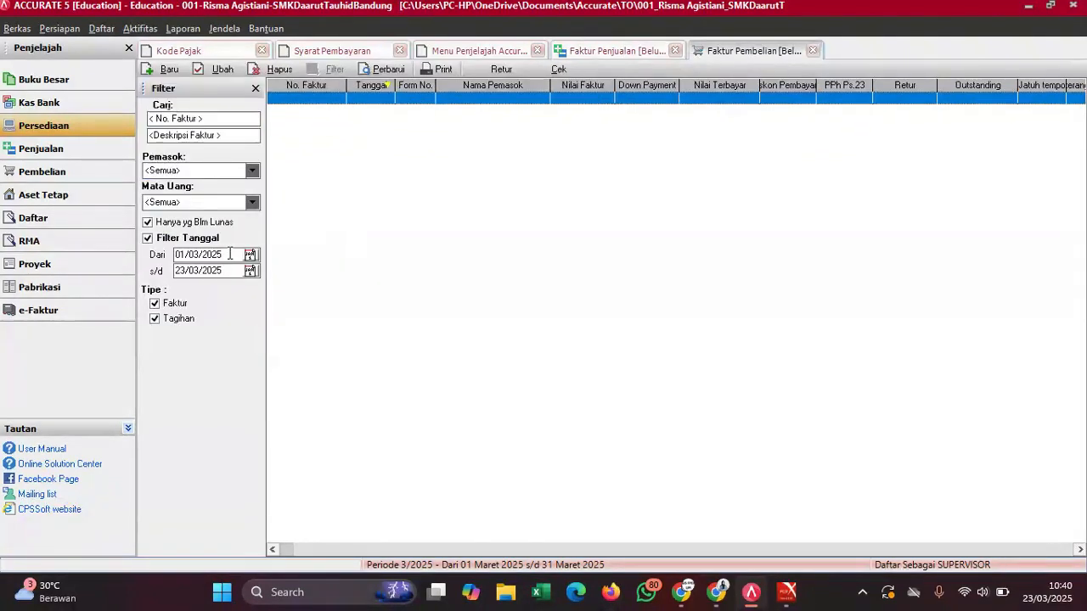
left_click_drag(230, 253, 171, 260)
type("01")
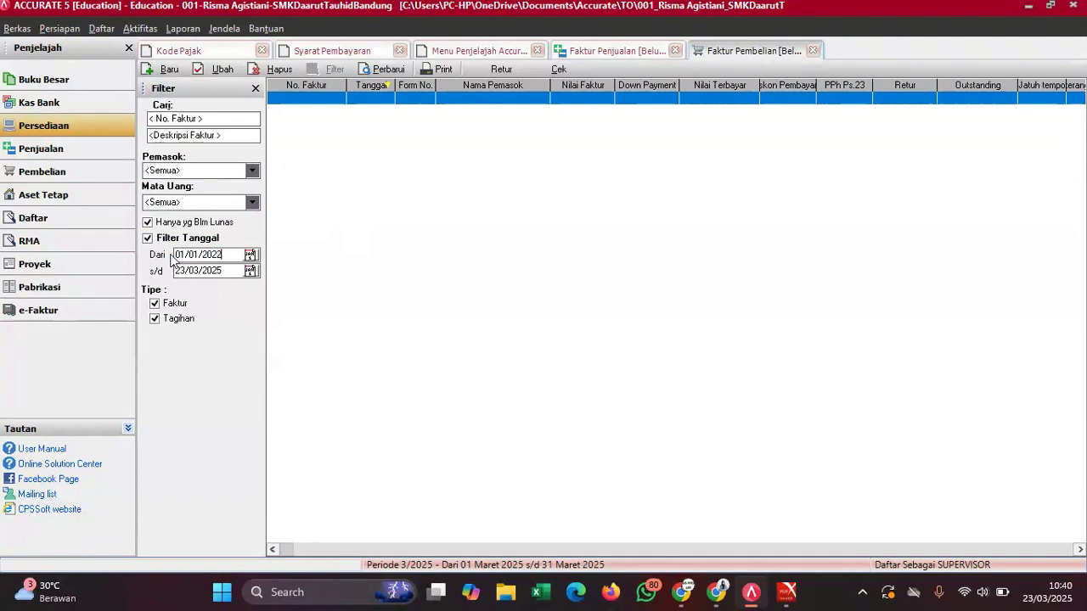
left_click(375, 72)
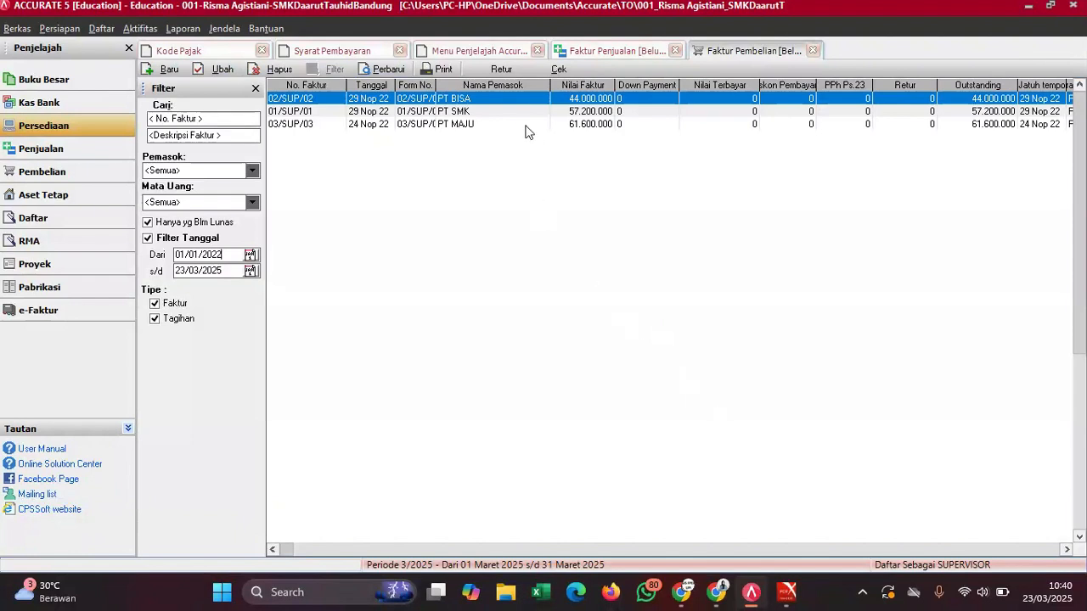
- Set PT BISA's purchase invoice 02/SUP/02 to 2/10 n/30 terms and save it
double_click(501, 104)
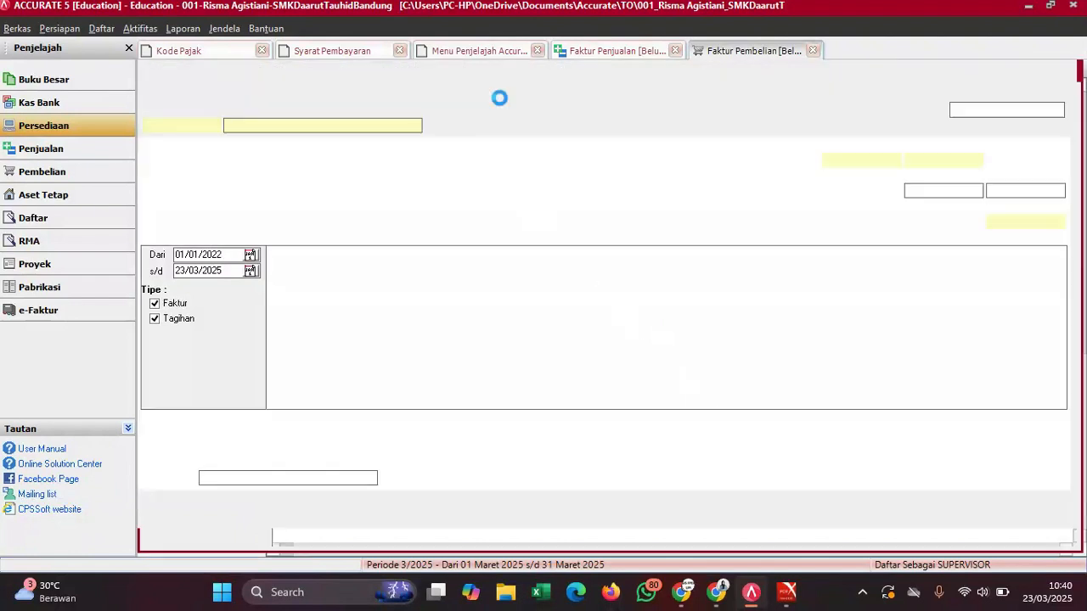
mouse_move(788, 592)
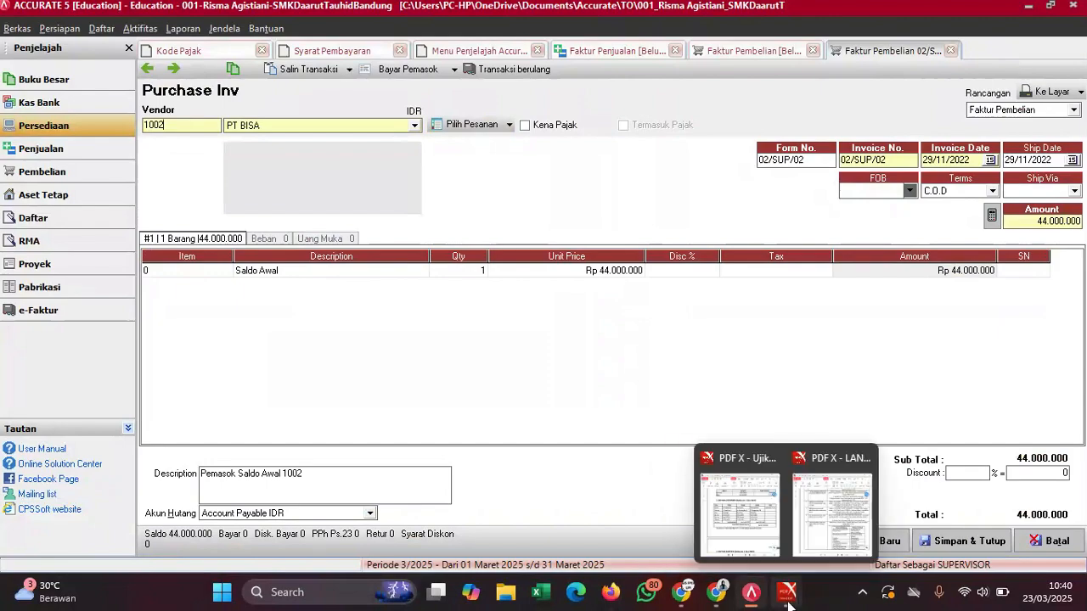
left_click(732, 535)
scroll(765, 416, "down", 10)
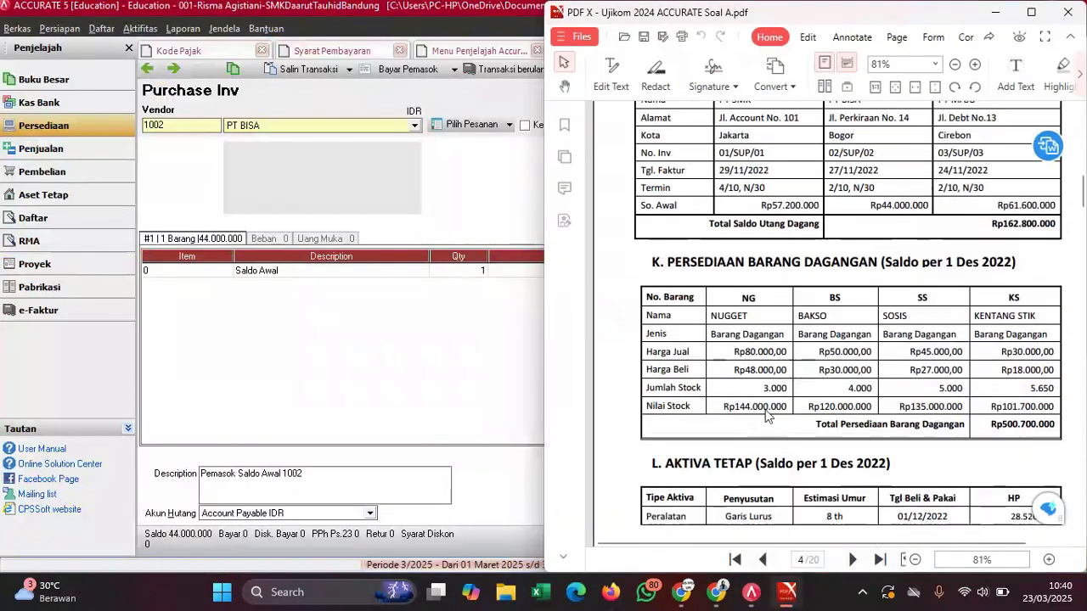
scroll(771, 283, "up", 3)
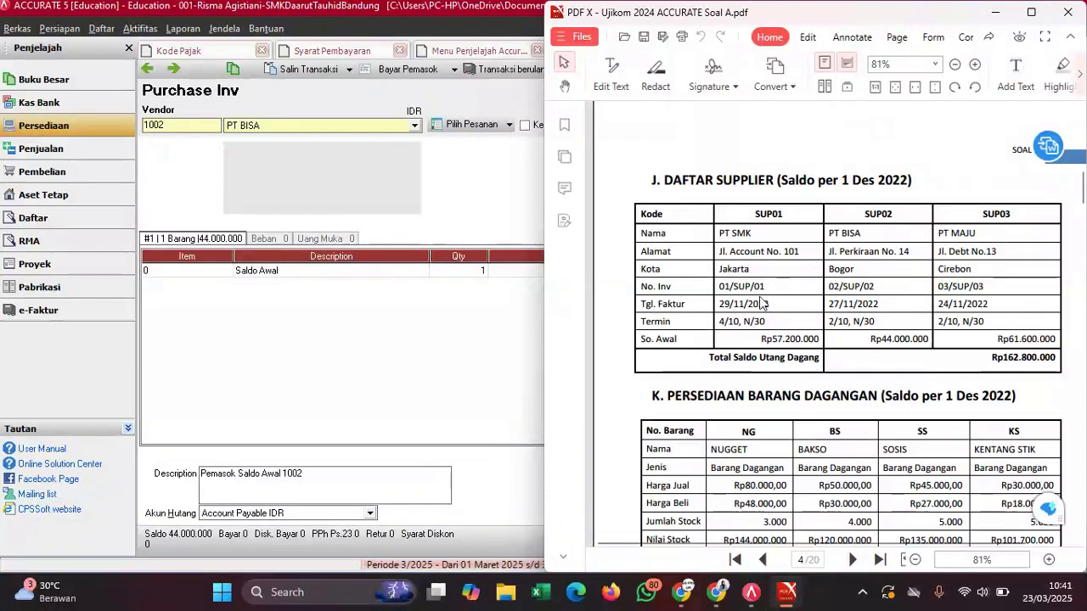
left_click(489, 187)
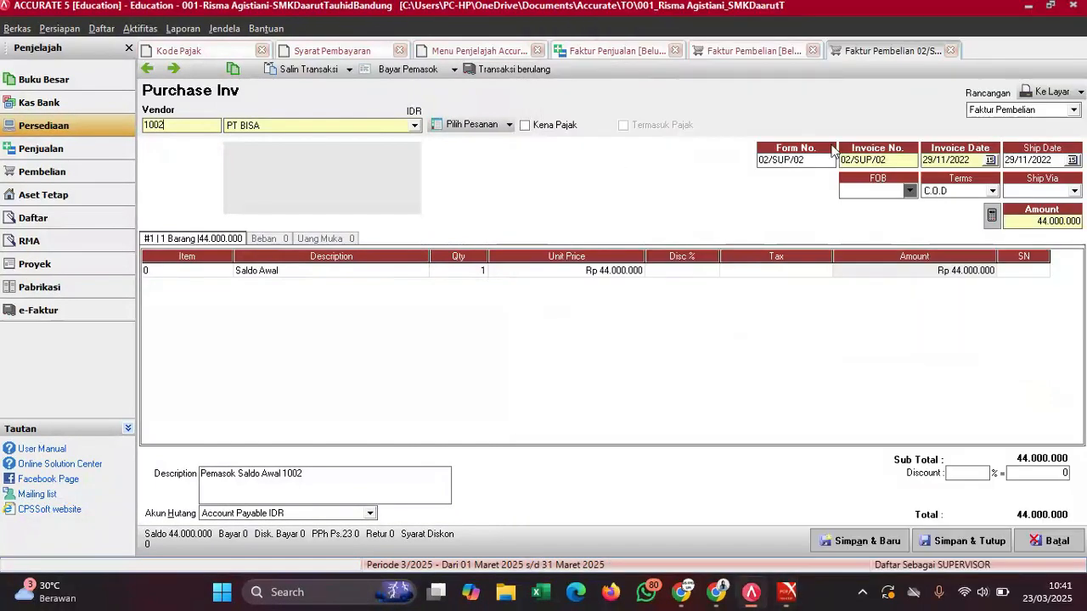
left_click(949, 194)
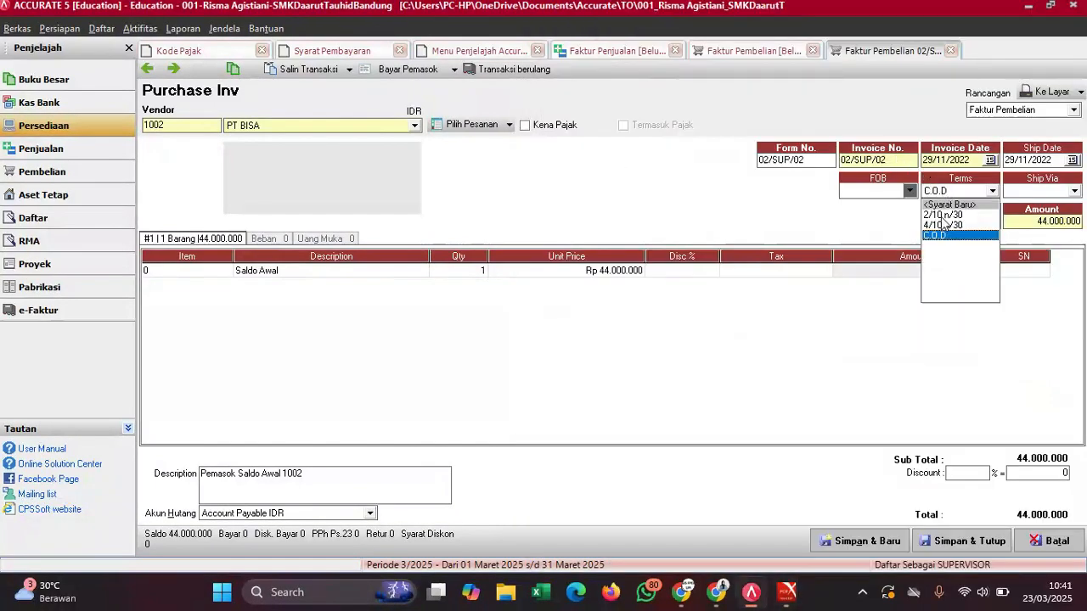
left_click(943, 216)
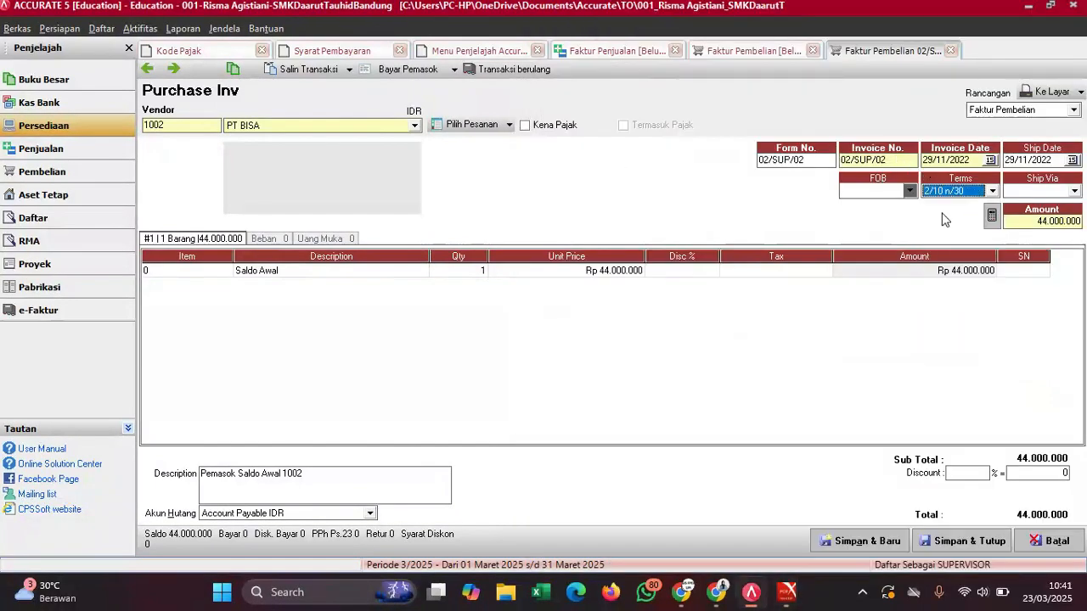
left_click(973, 543)
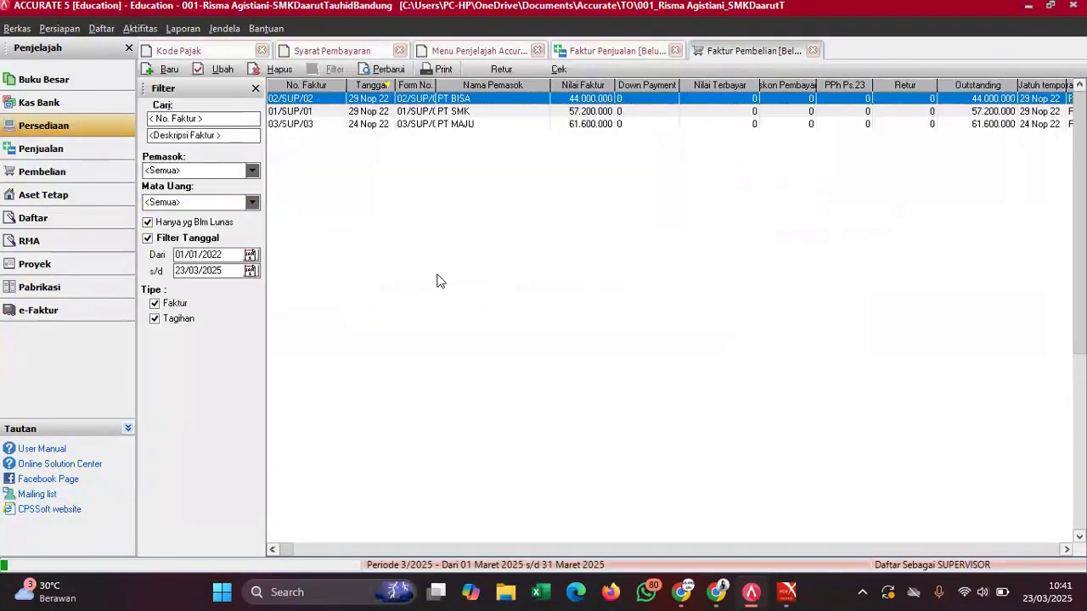
- Give PT SMK's invoice 01/SUP/01 4/10 n/30 terms and PT MAJU's 2/10 n/30, then refresh
left_click(463, 112)
double_click(463, 112)
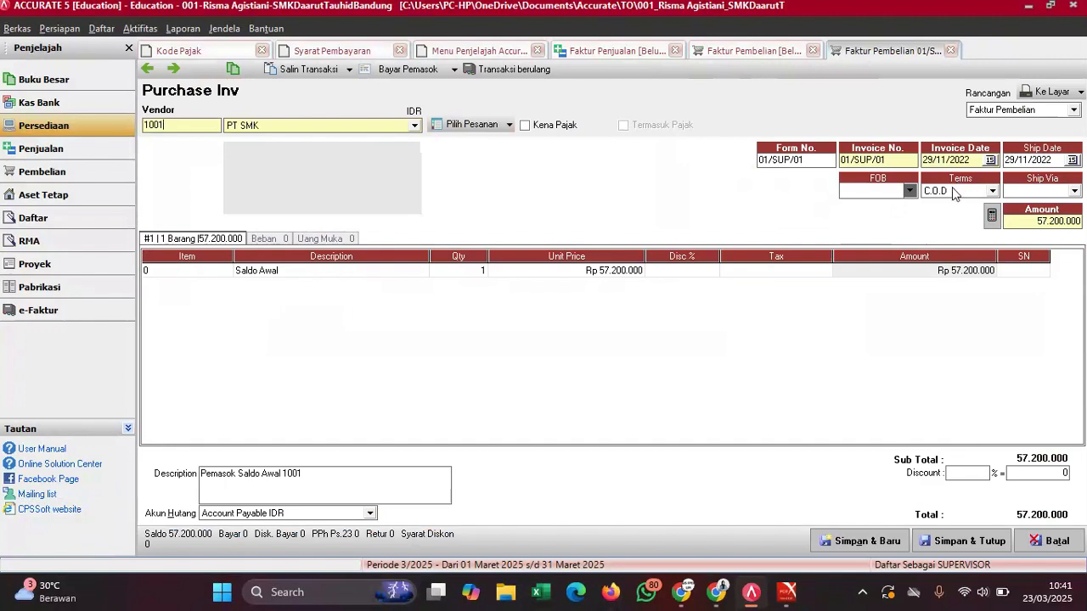
left_click(955, 192)
left_click(959, 226)
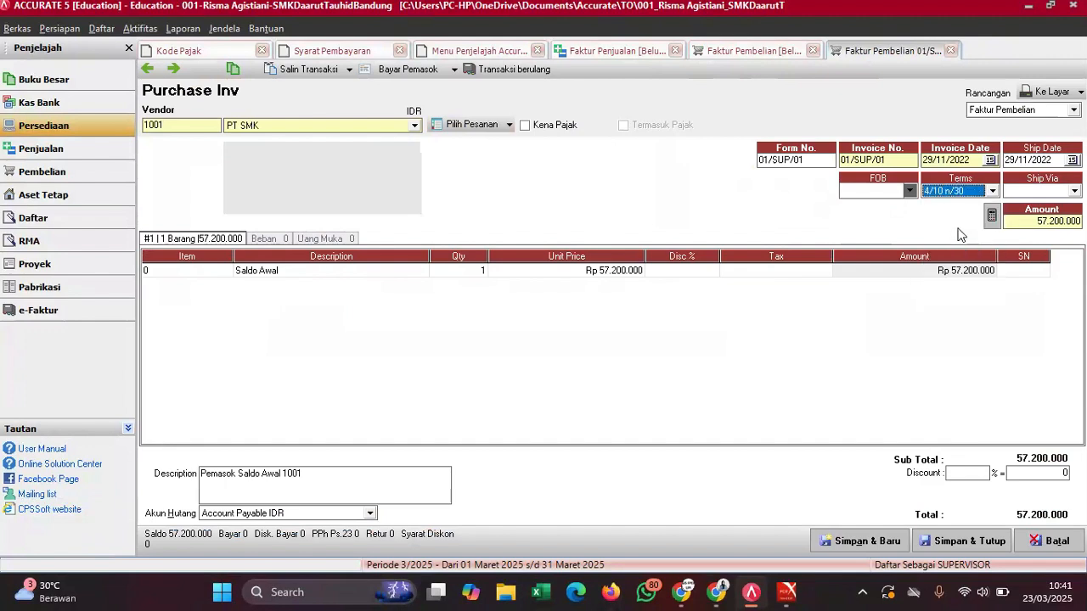
left_click(971, 543)
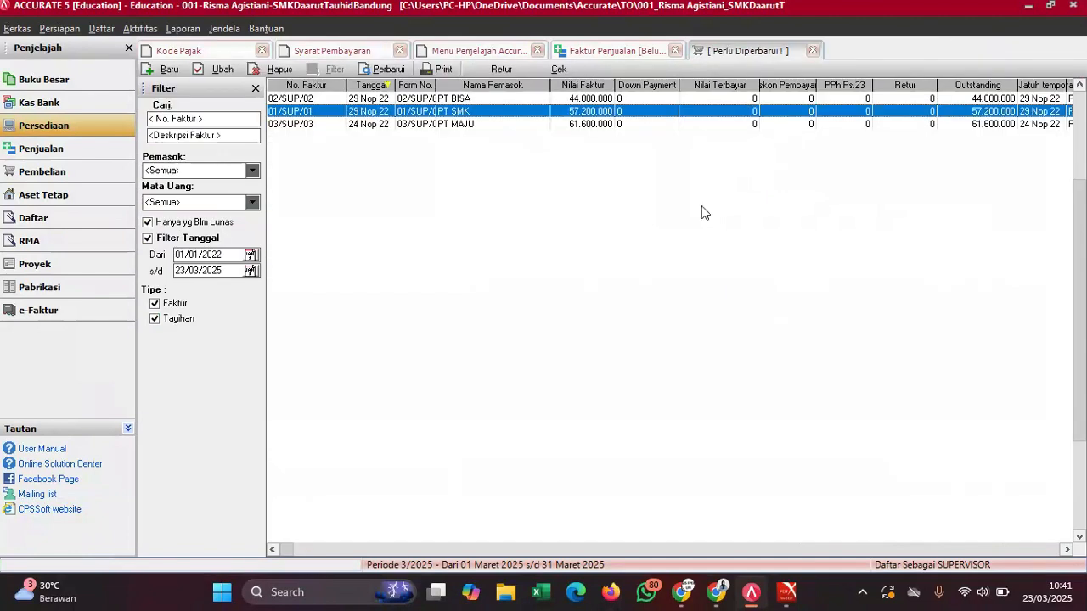
double_click(572, 126)
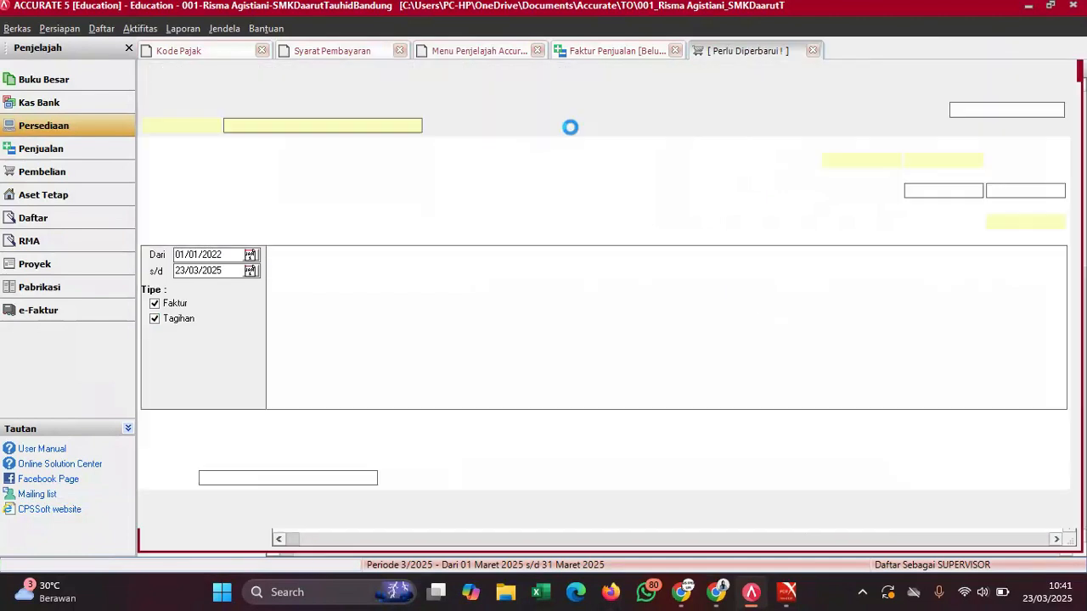
left_click(952, 194)
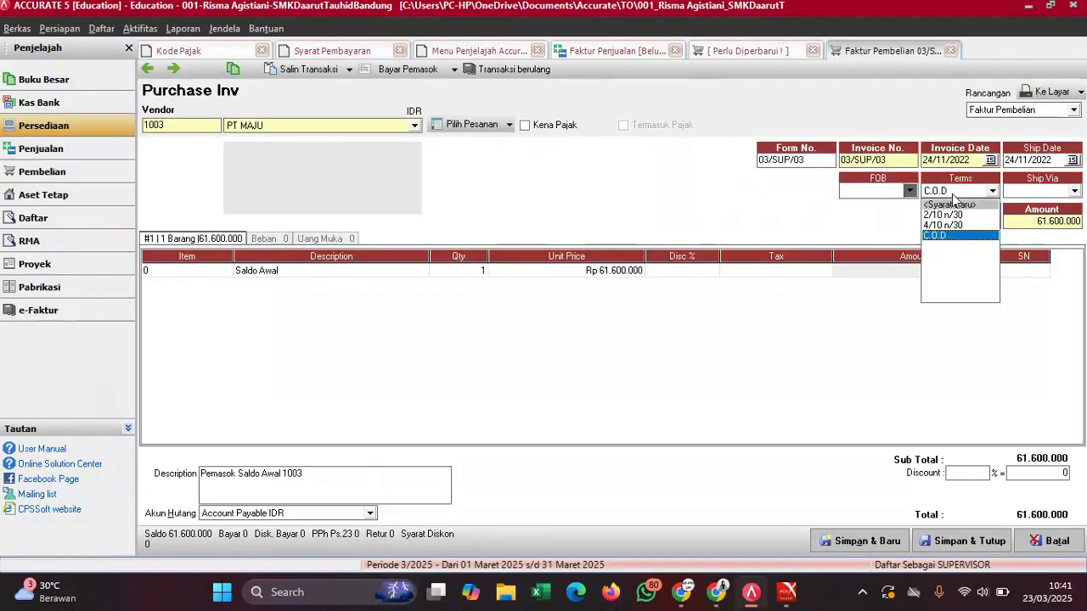
left_click(950, 215)
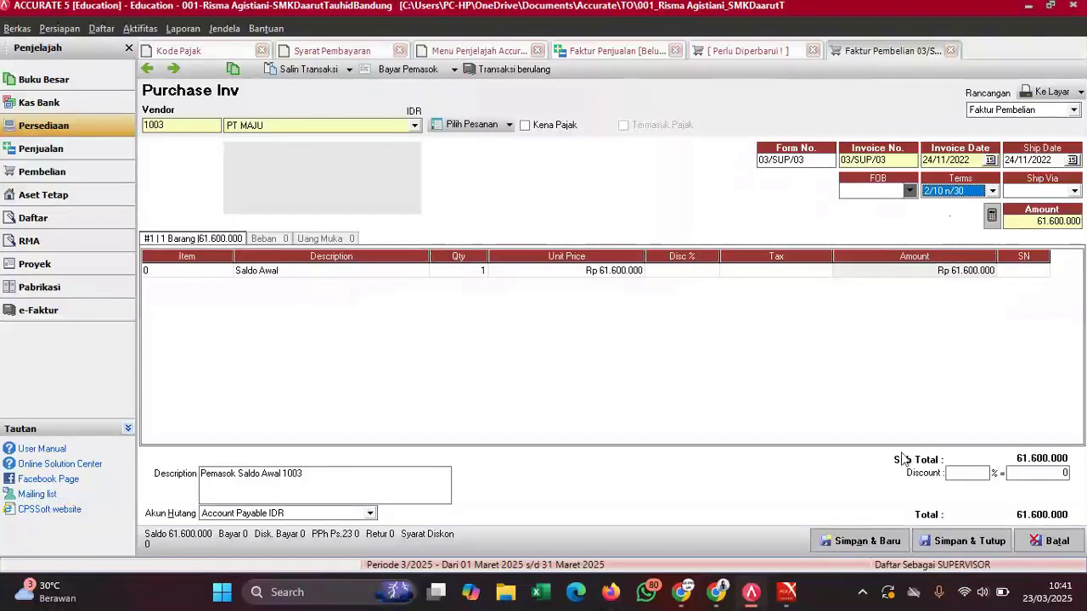
left_click(956, 535)
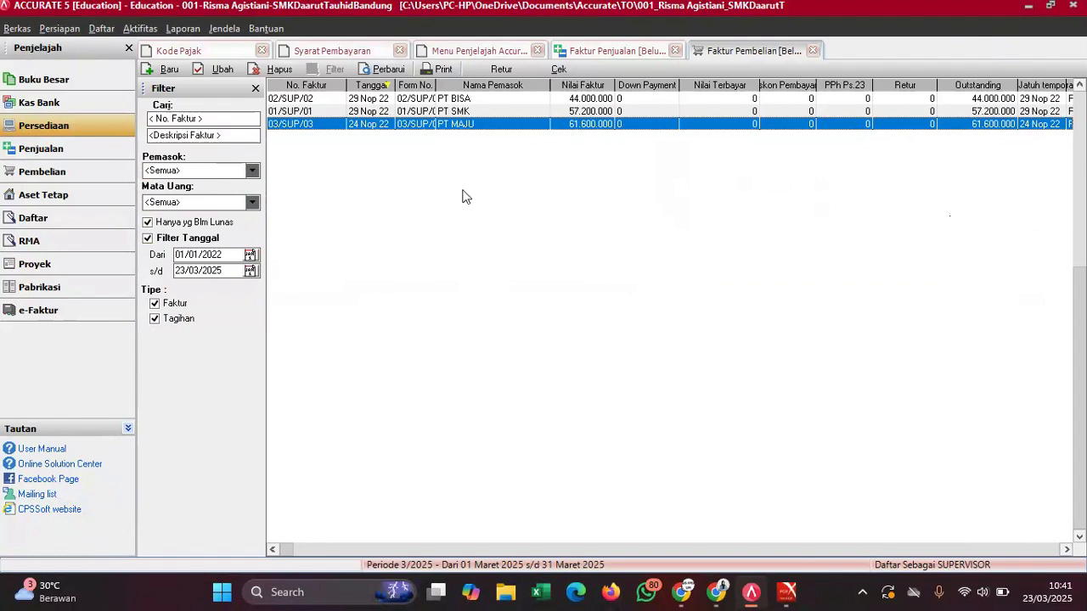
left_click(389, 71)
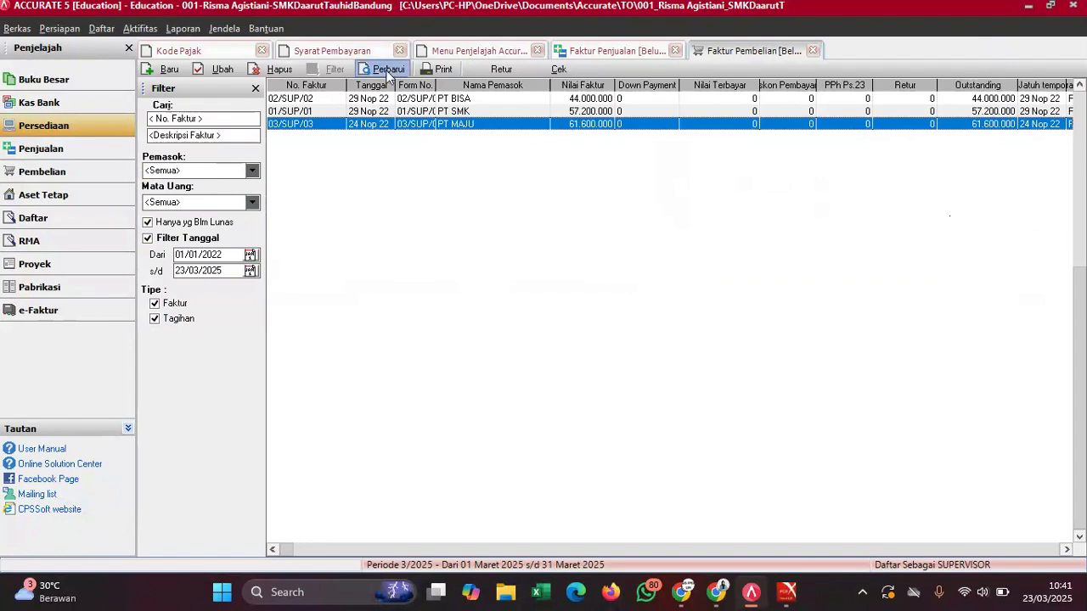
- Close both invoice lists, check the PDF guide, and open the Barang dan Jasa list
left_click(675, 50)
left_click(676, 51)
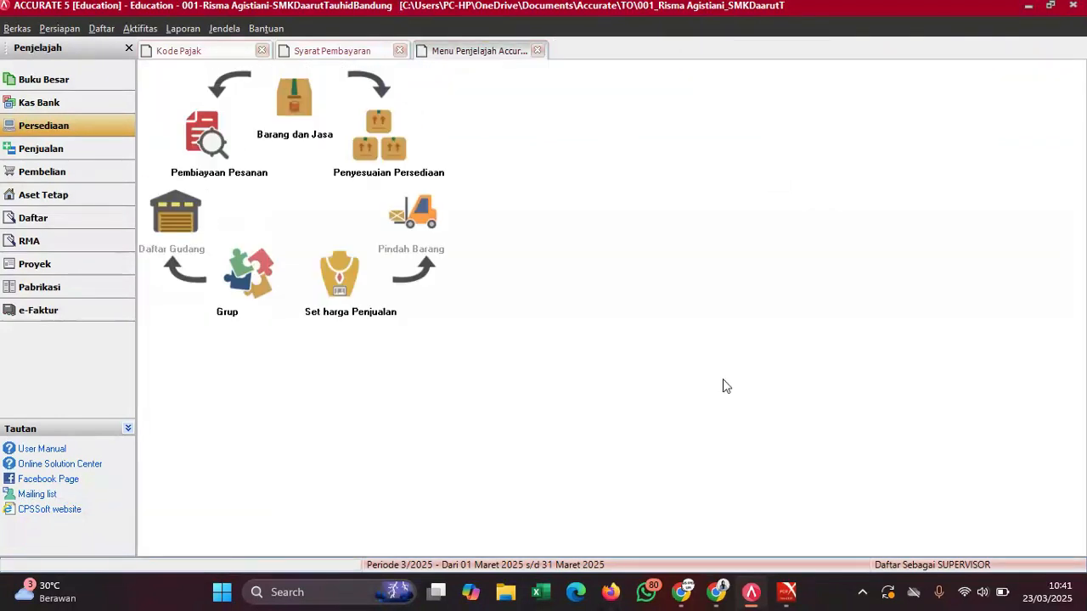
mouse_move(788, 592)
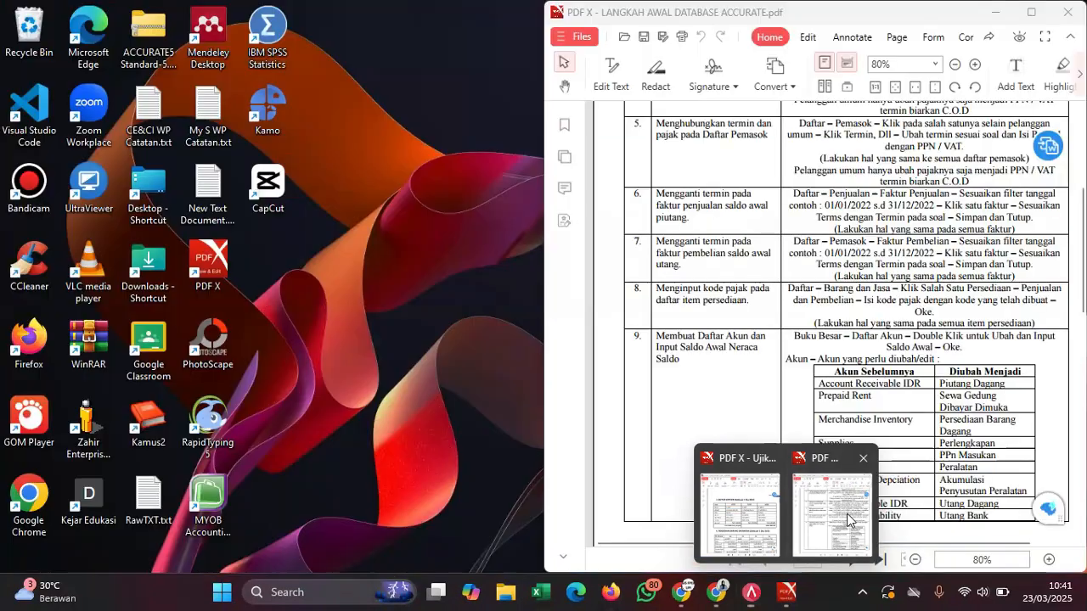
left_click(828, 510)
scroll(750, 250, "down", 1)
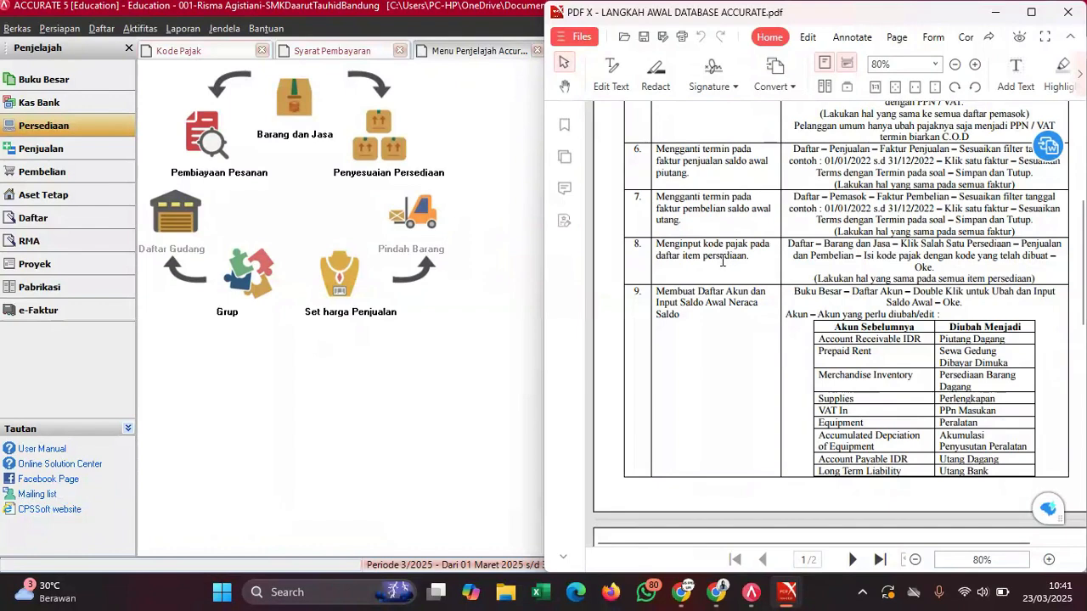
left_click(506, 268)
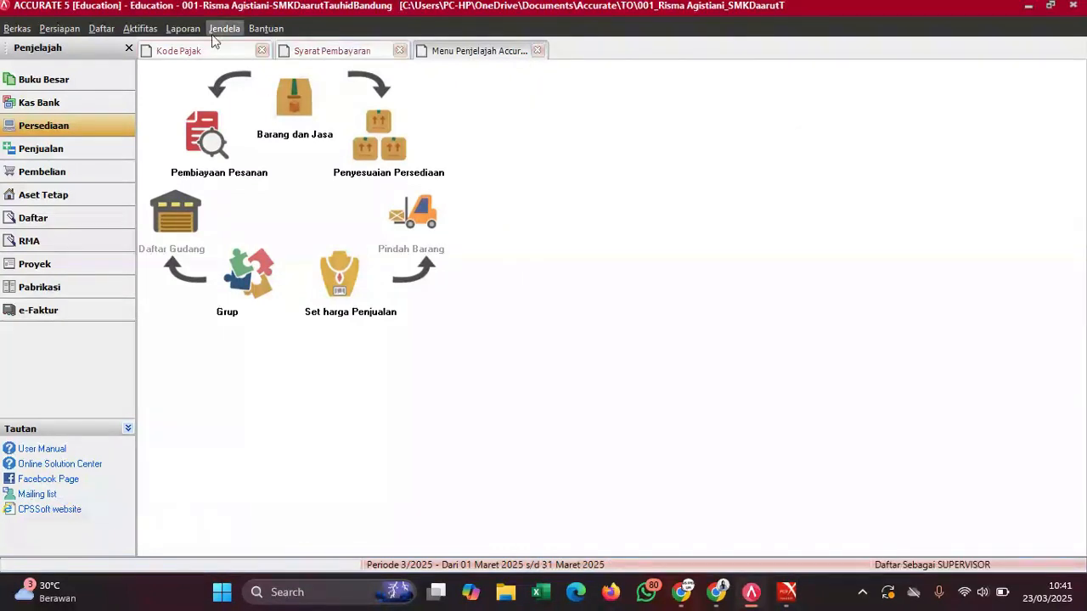
left_click(104, 32)
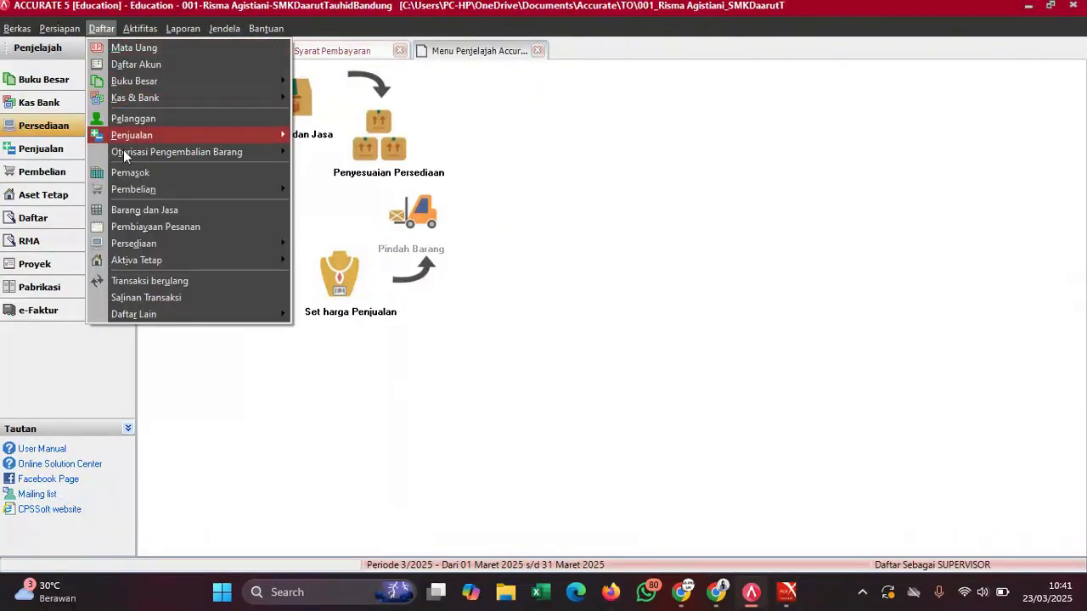
left_click(136, 210)
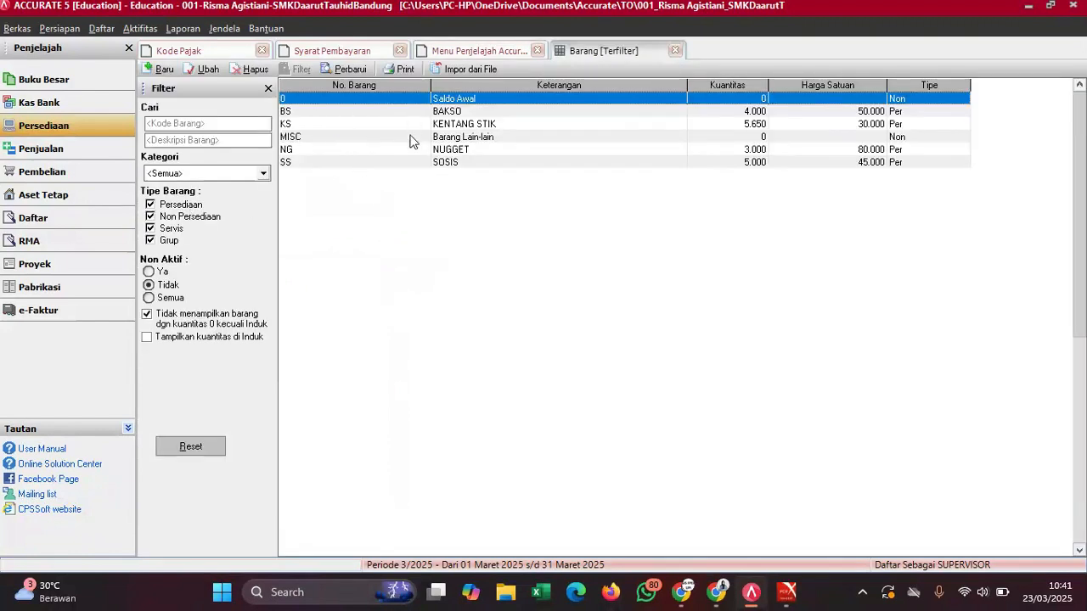
- Set sales tax code T on items BAKSO and KENTANG STIK
double_click(459, 116)
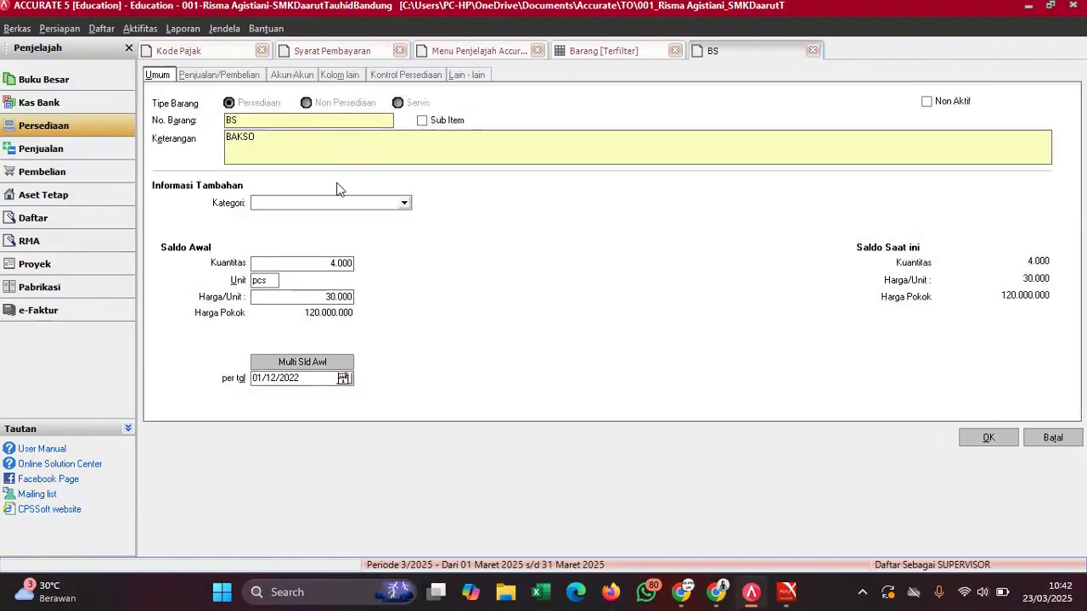
left_click(231, 76)
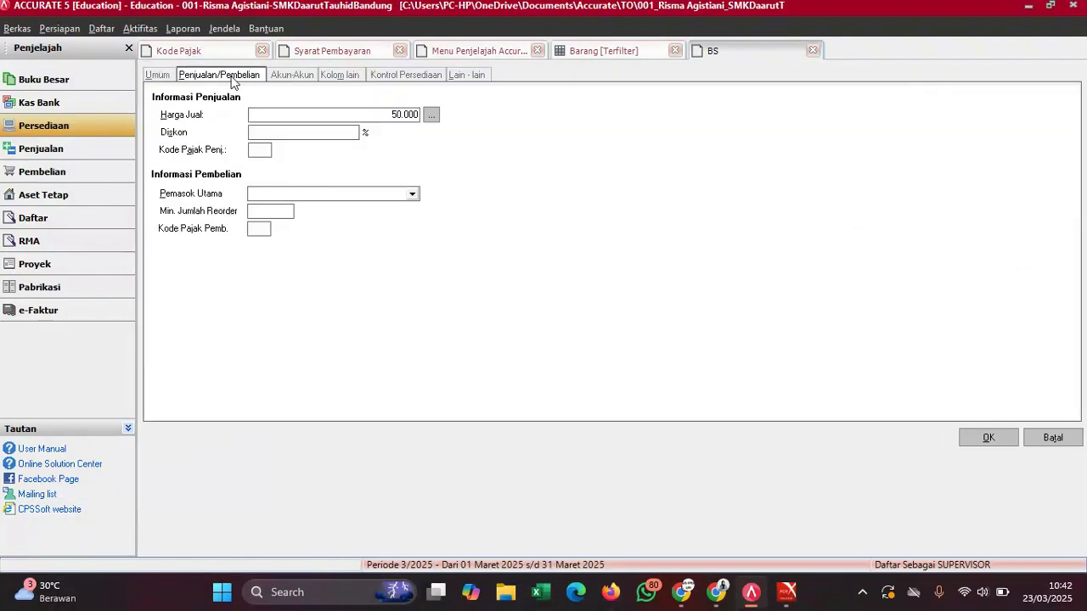
left_click(257, 150)
type("TT")
left_click(990, 437)
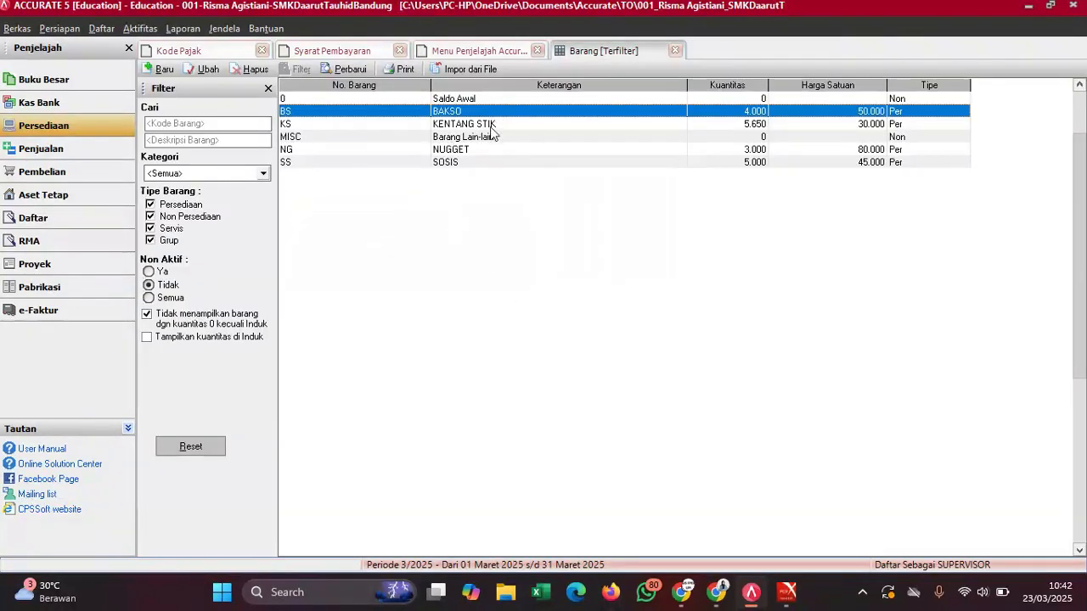
double_click(479, 124)
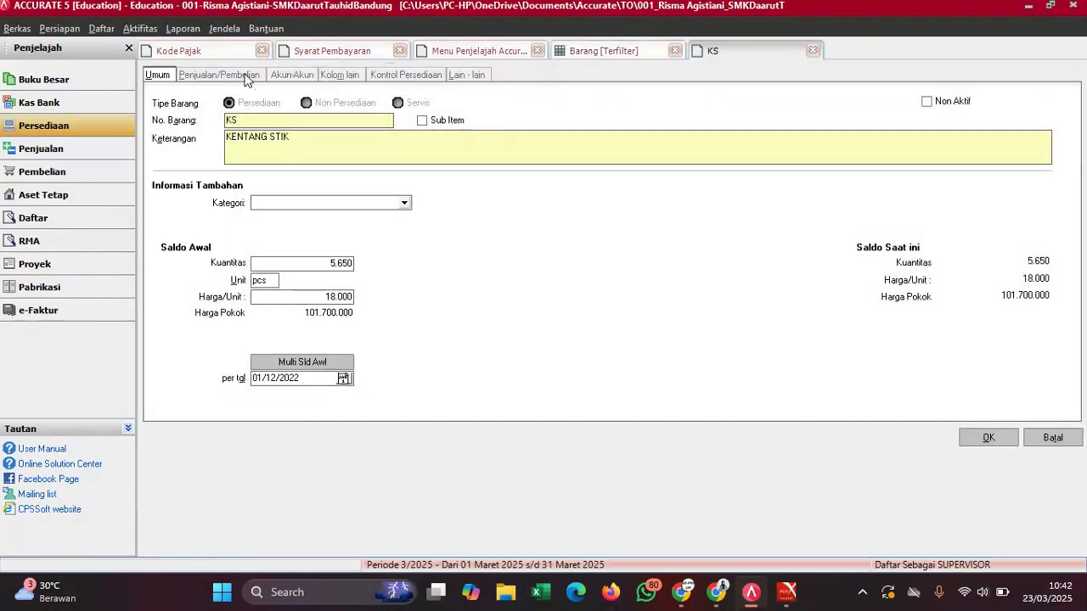
left_click(248, 76)
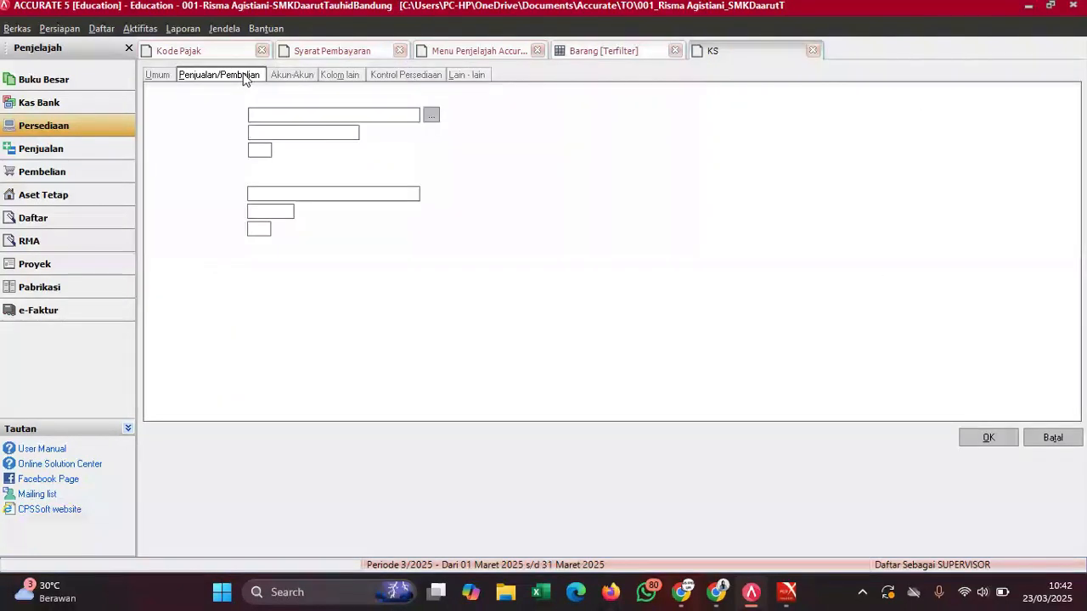
left_click(255, 149)
type("T")
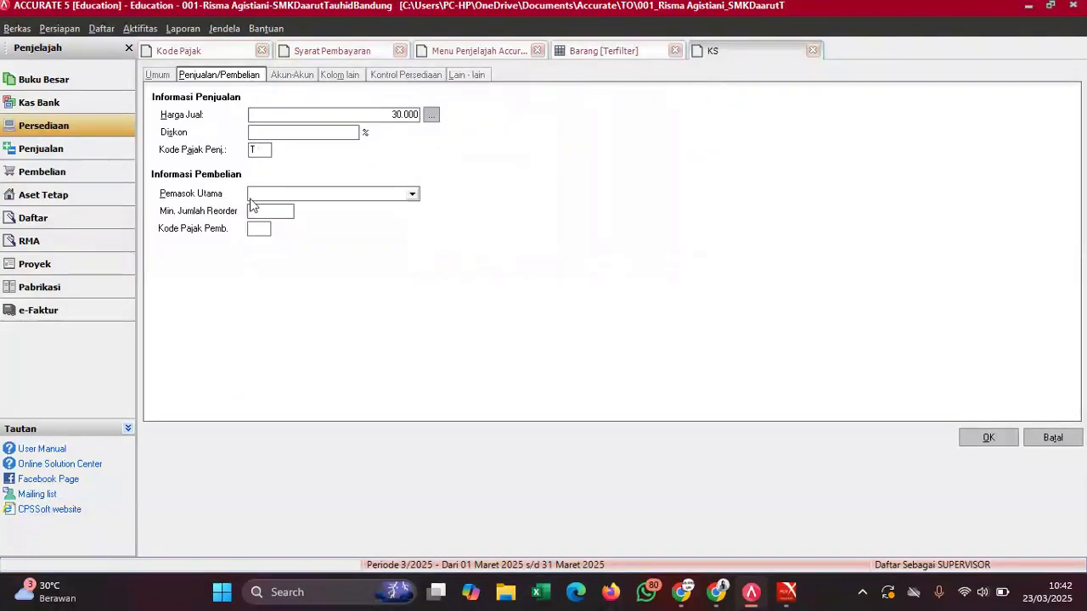
type("T")
left_click(988, 437)
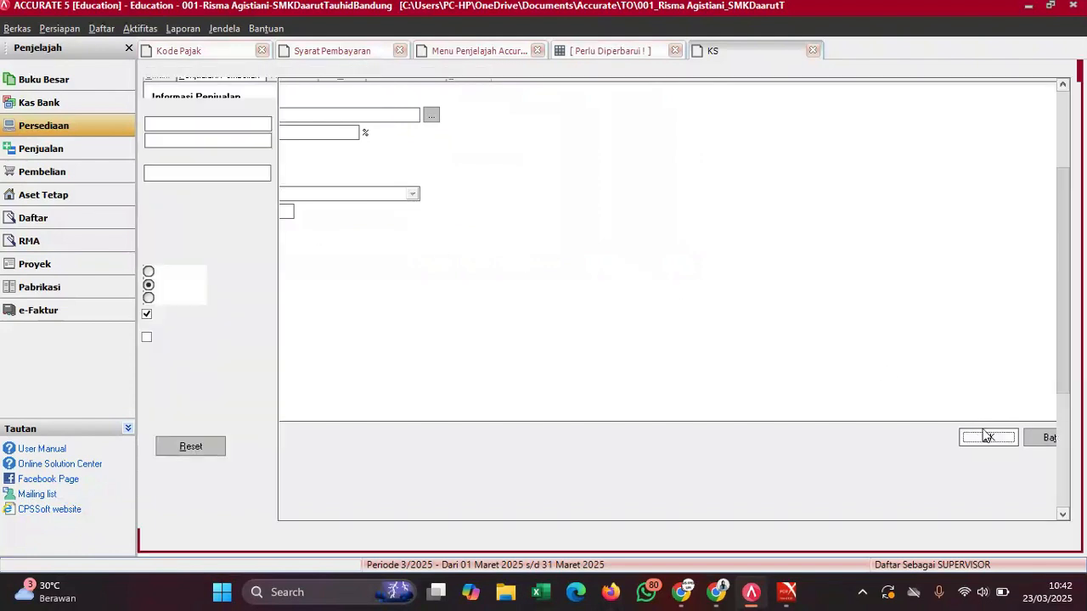
- Set purchase tax code T on item NUGGET
double_click(462, 150)
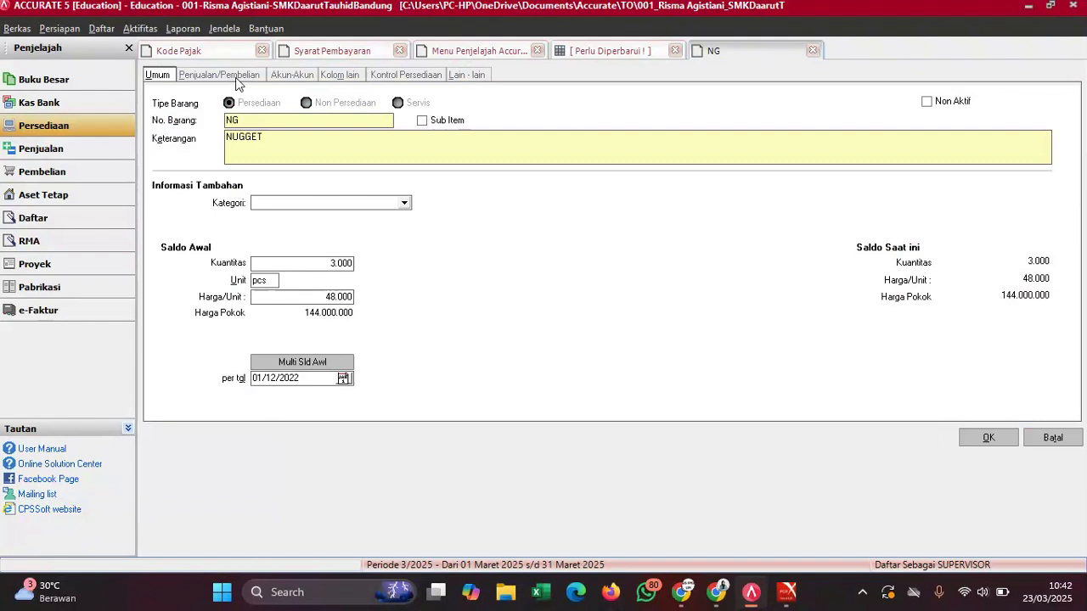
left_click(240, 76)
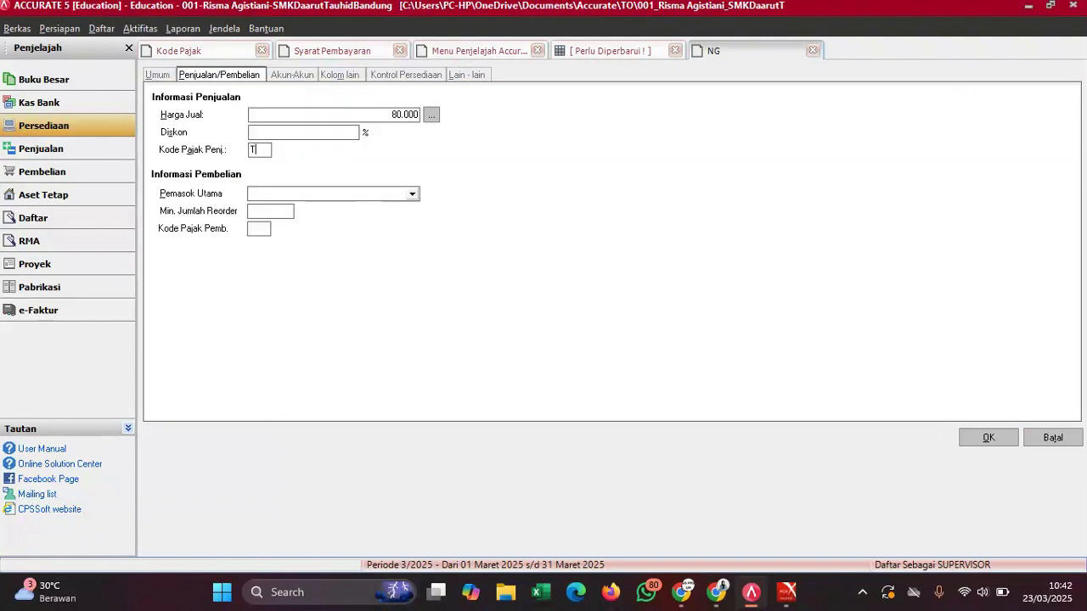
left_click(261, 230)
type("T")
left_click(990, 440)
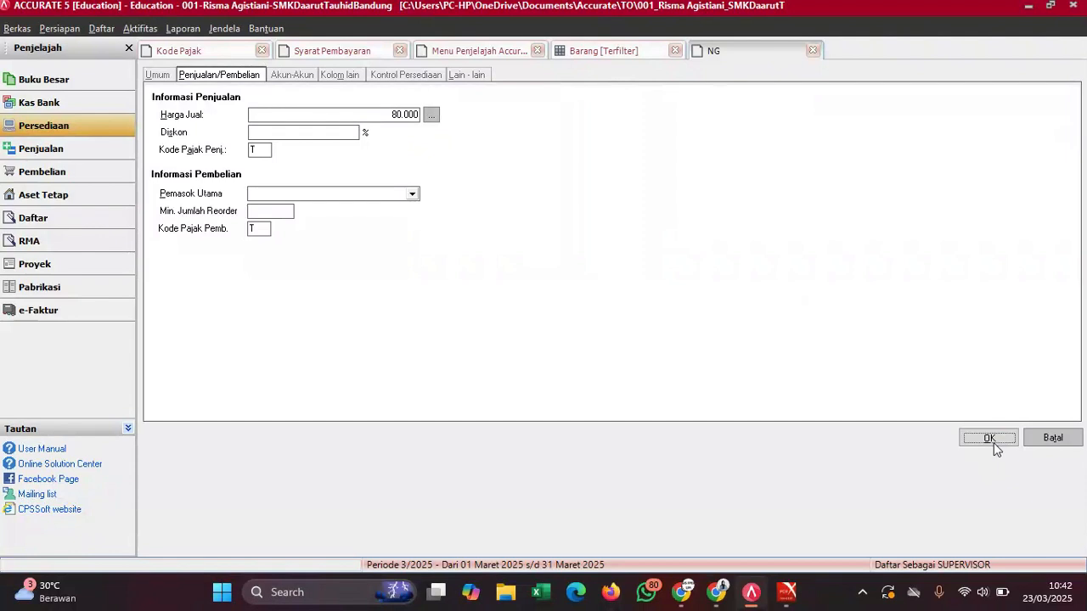
- Give SOSIS sales and purchase tax code T, then reopen it to verify
double_click(444, 163)
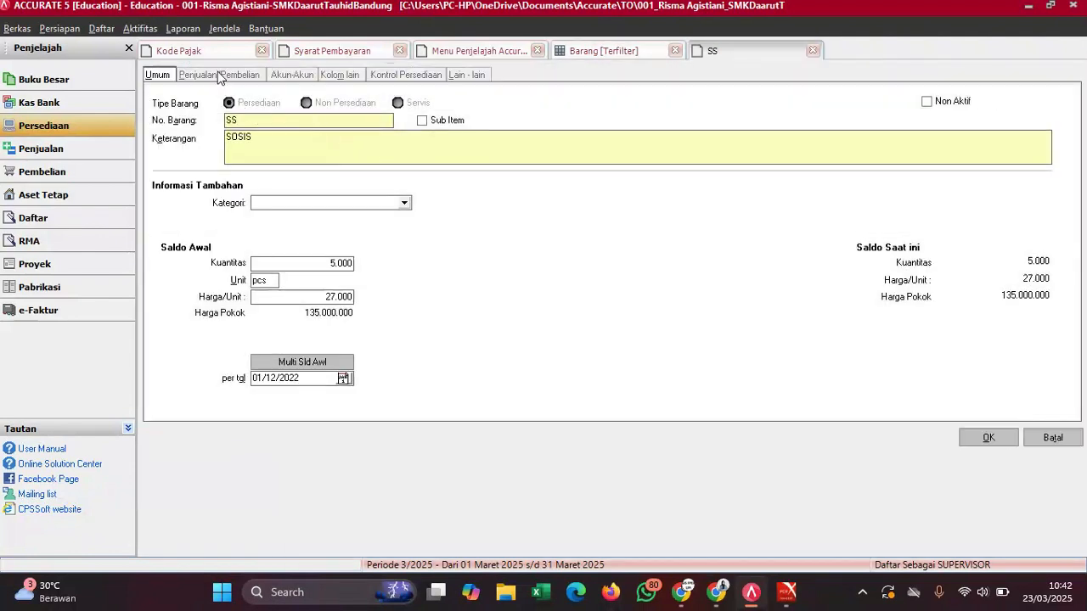
left_click(219, 75)
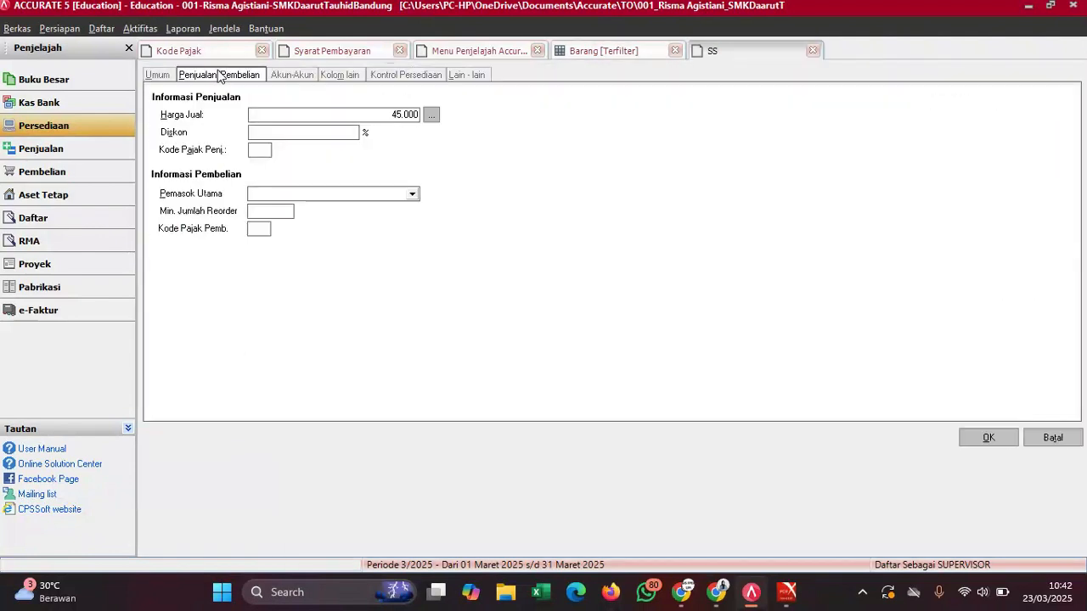
left_click(259, 151)
type("T")
left_click(259, 228)
left_click(989, 438)
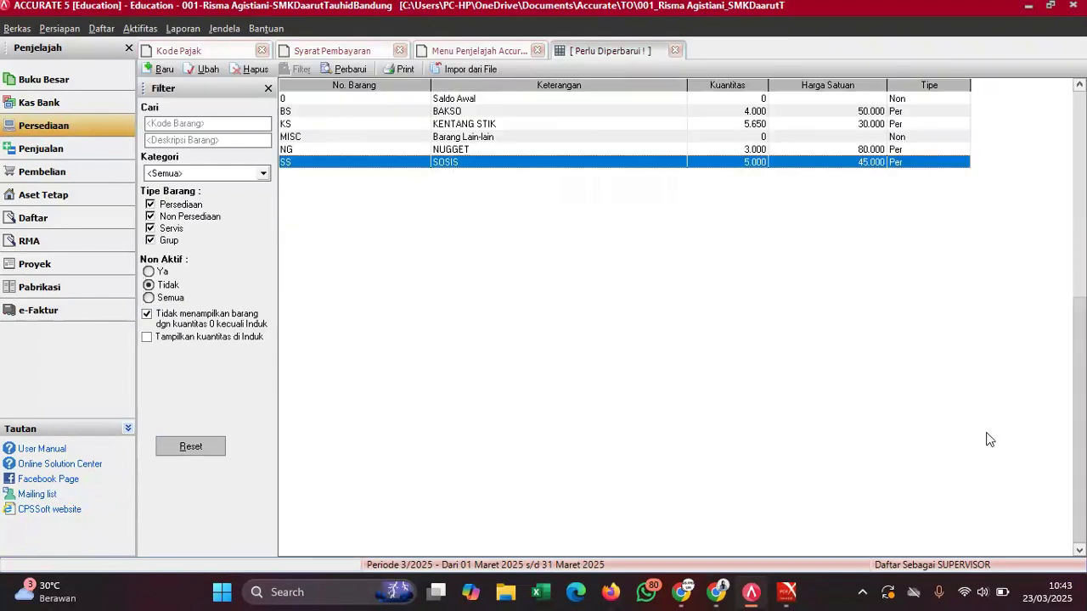
double_click(477, 161)
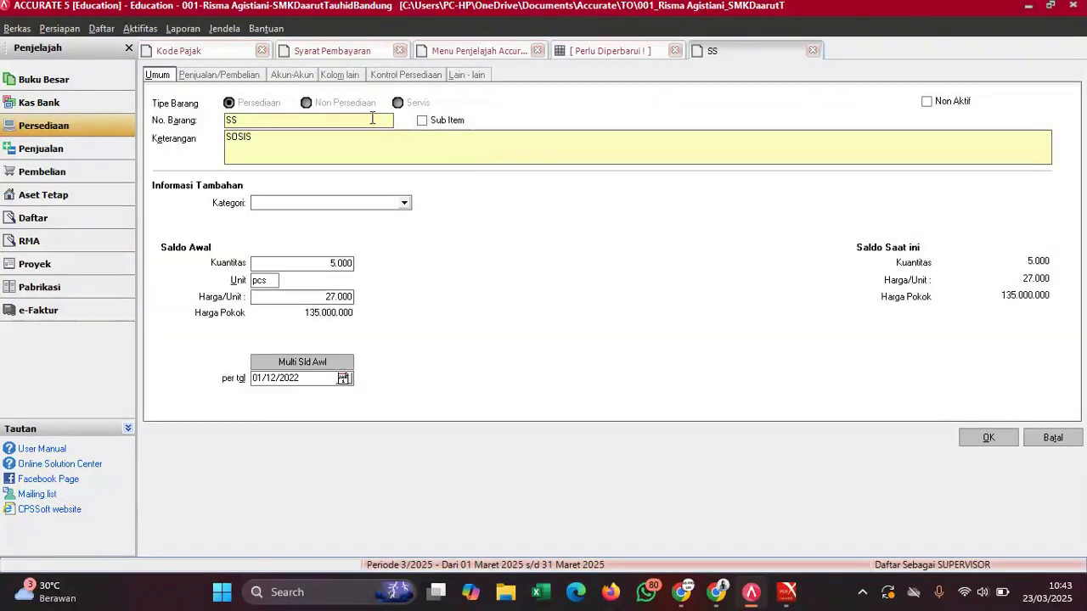
left_click(225, 75)
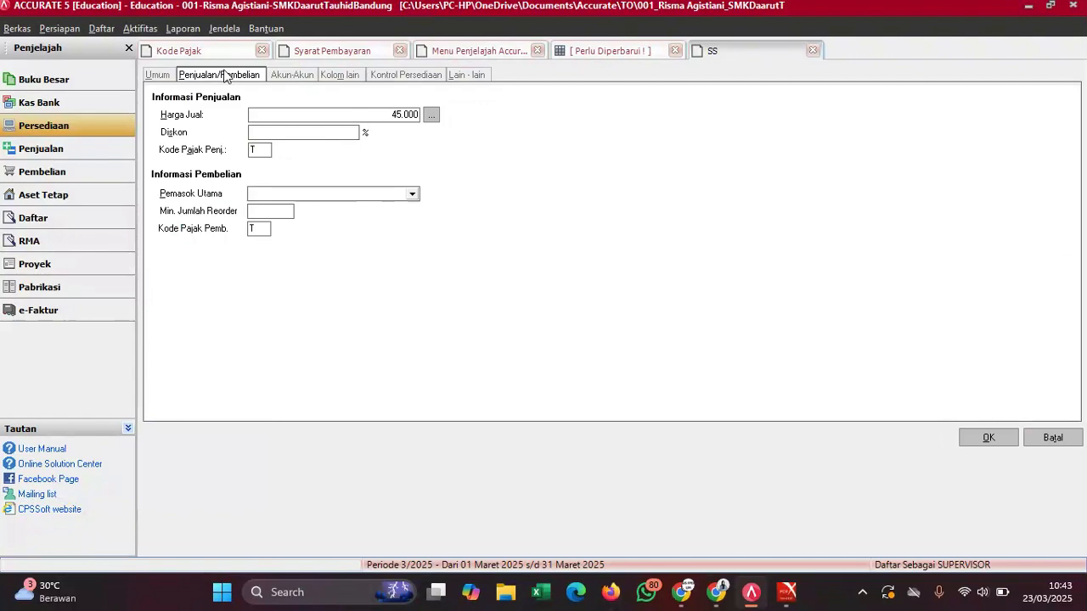
left_click(990, 438)
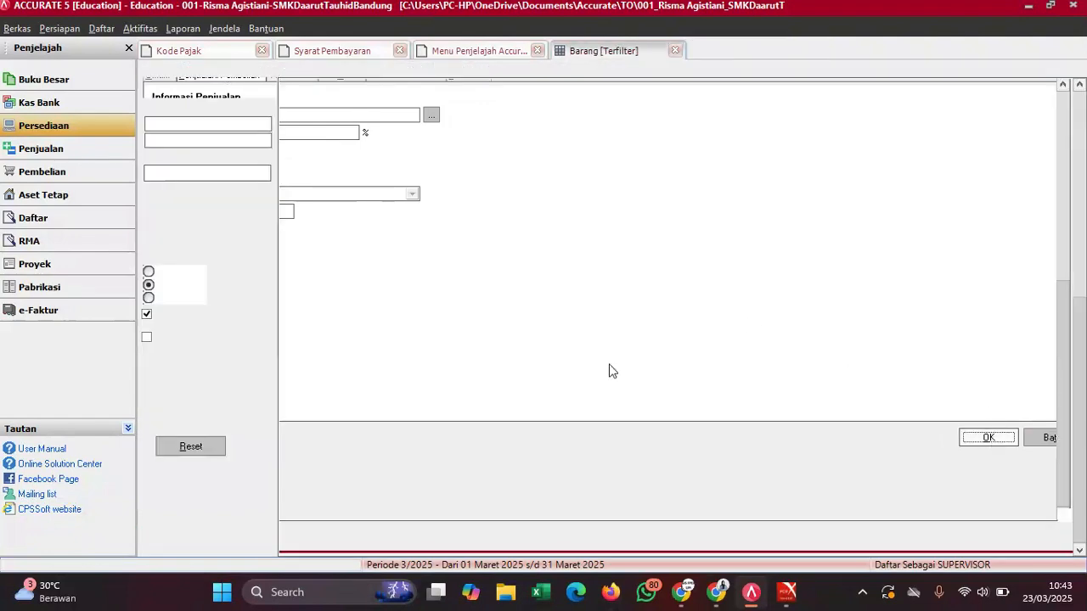
- Review the PDF guide, then close the Perlu Diperbarui, Syarat Pembayaran and Kode Pajak views
mouse_move(787, 592)
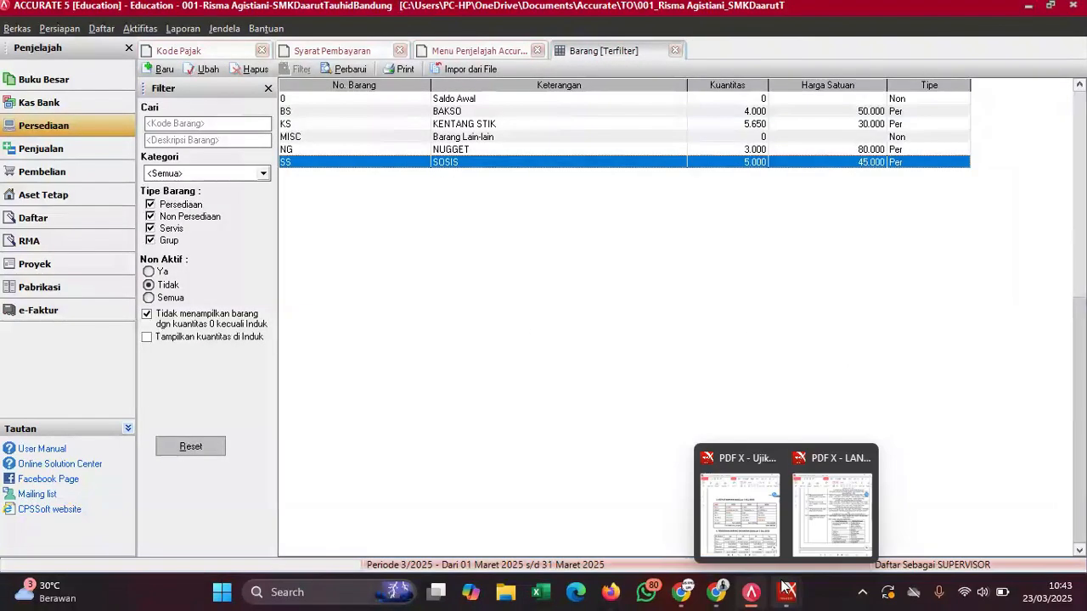
left_click(824, 520)
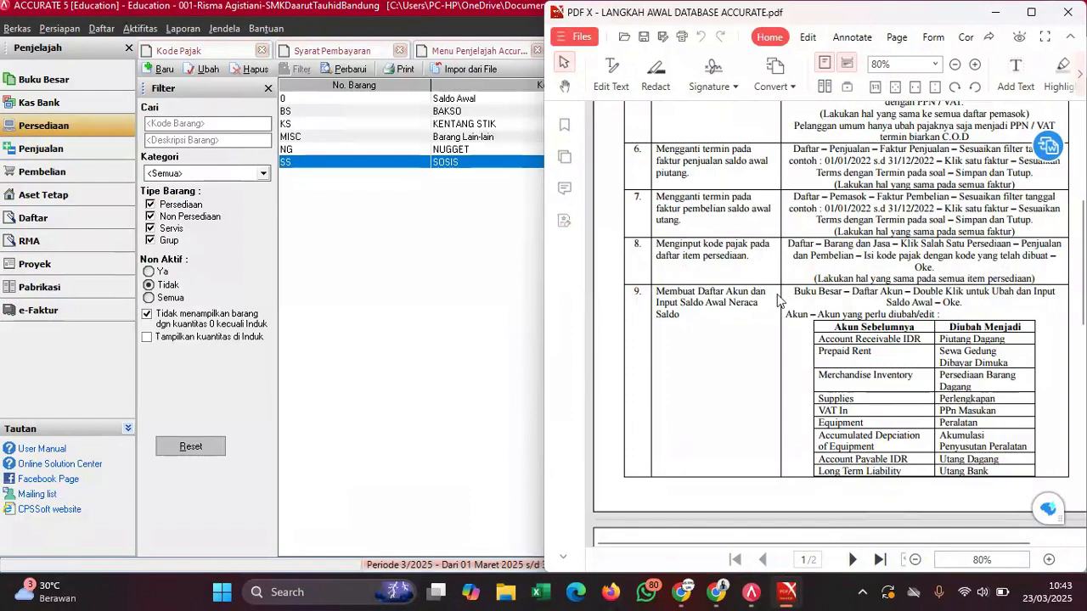
scroll(778, 297, "down", 3)
scroll(778, 295, "up", 3)
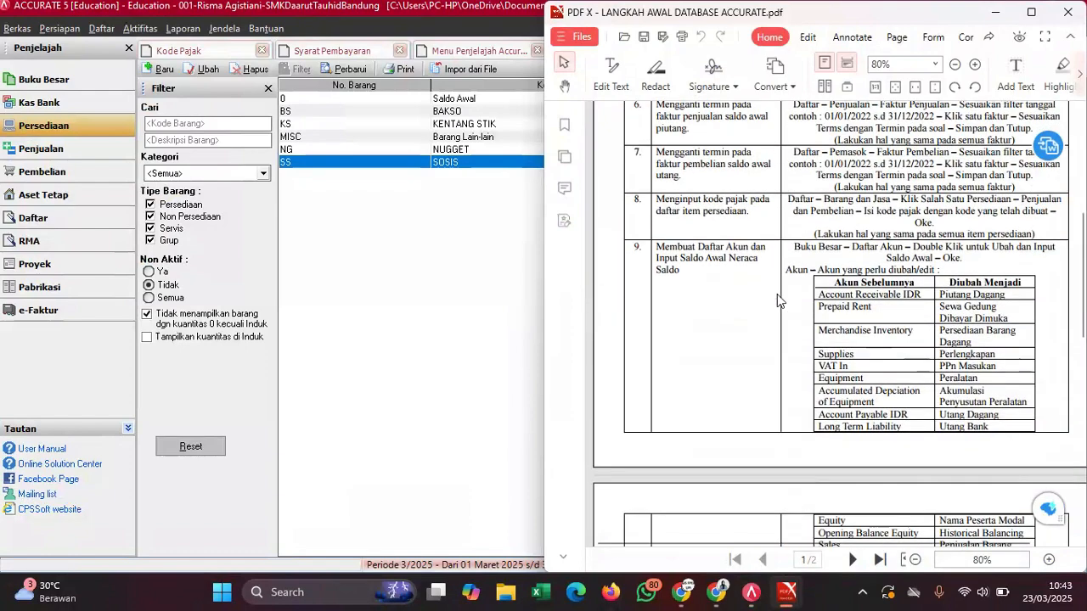
scroll(779, 300, "down", 1)
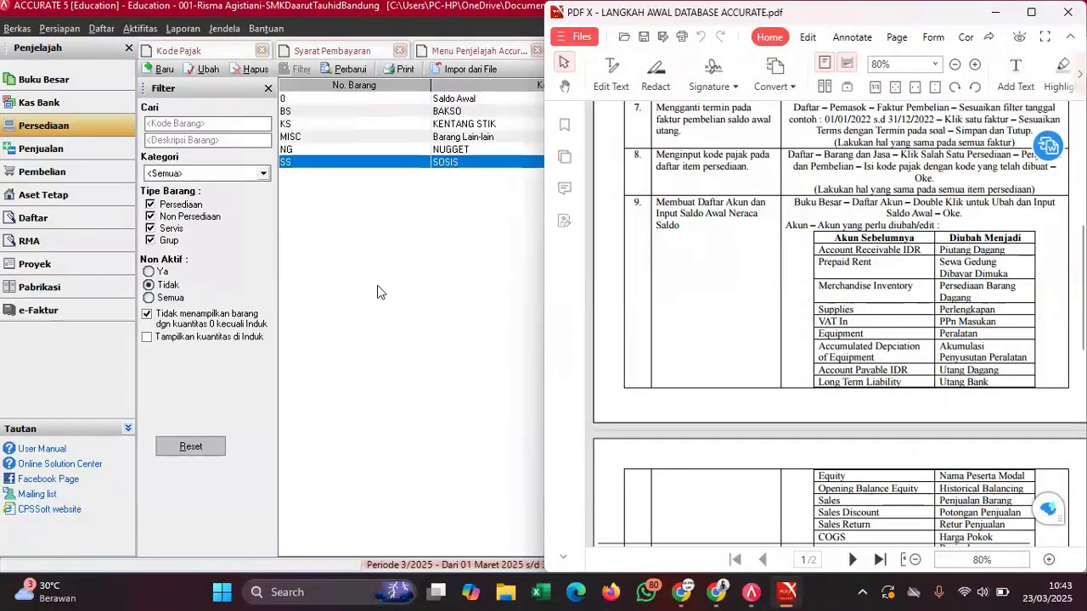
left_click(355, 288)
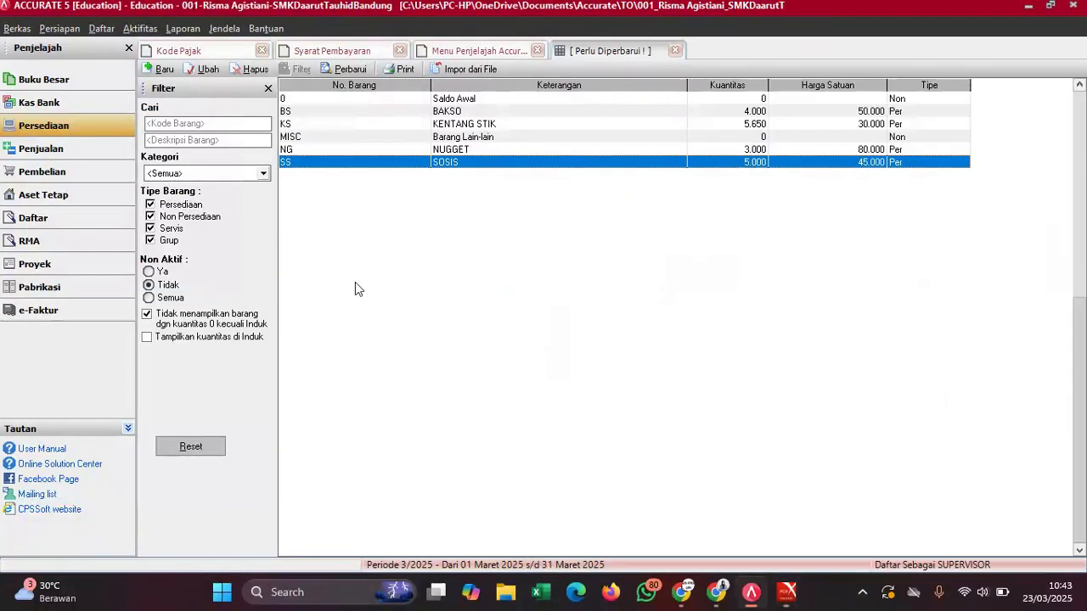
left_click(676, 51)
left_click(399, 51)
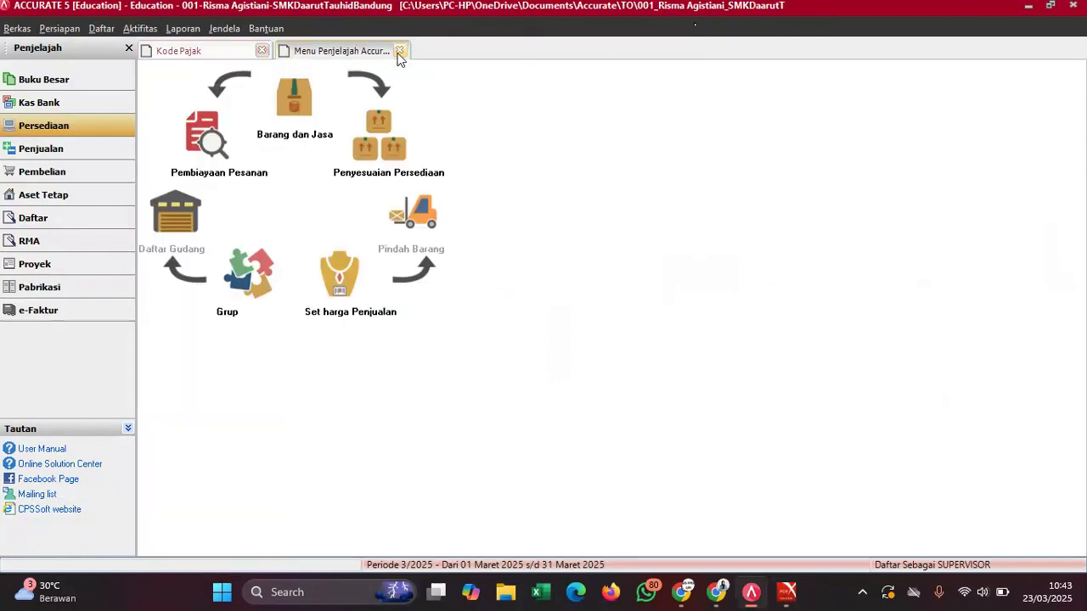
left_click(261, 50)
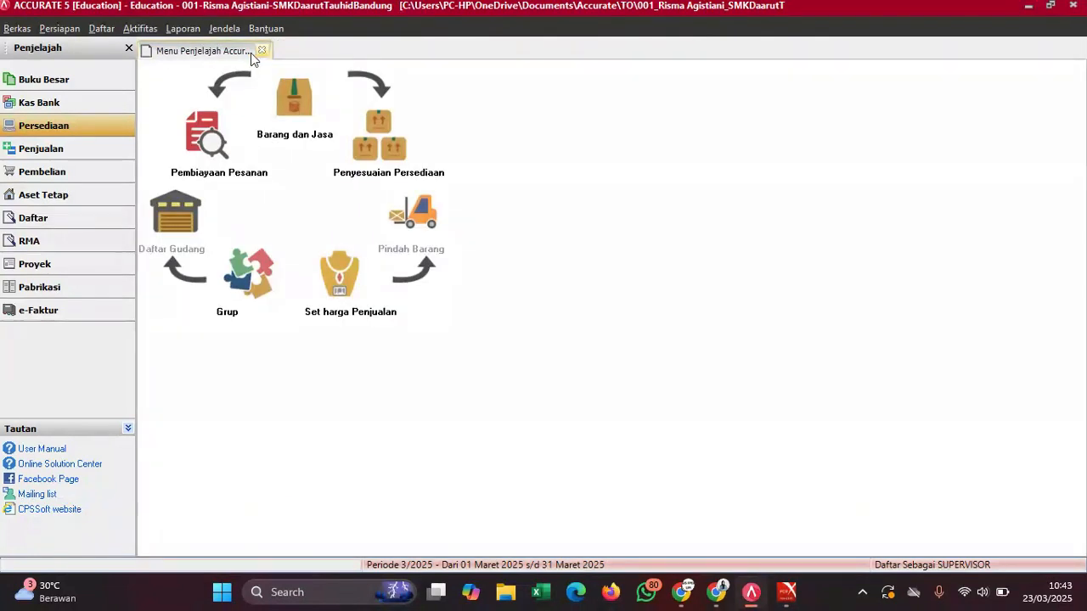
- Open Buku Besar's Daftar Akun list alongside the PDF's step 9 account-renaming table
left_click(90, 104)
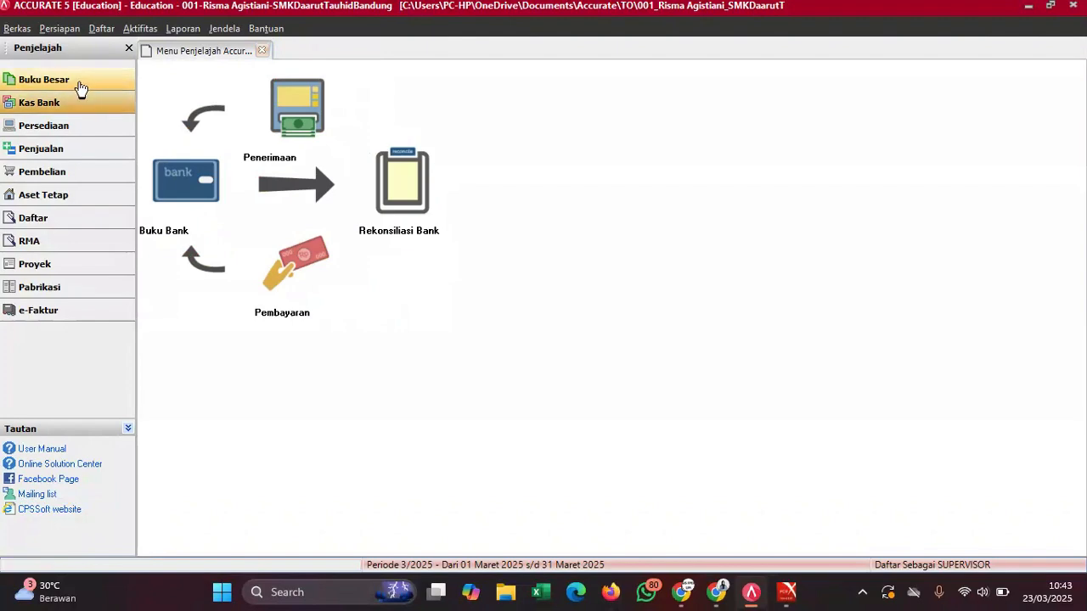
left_click(81, 88)
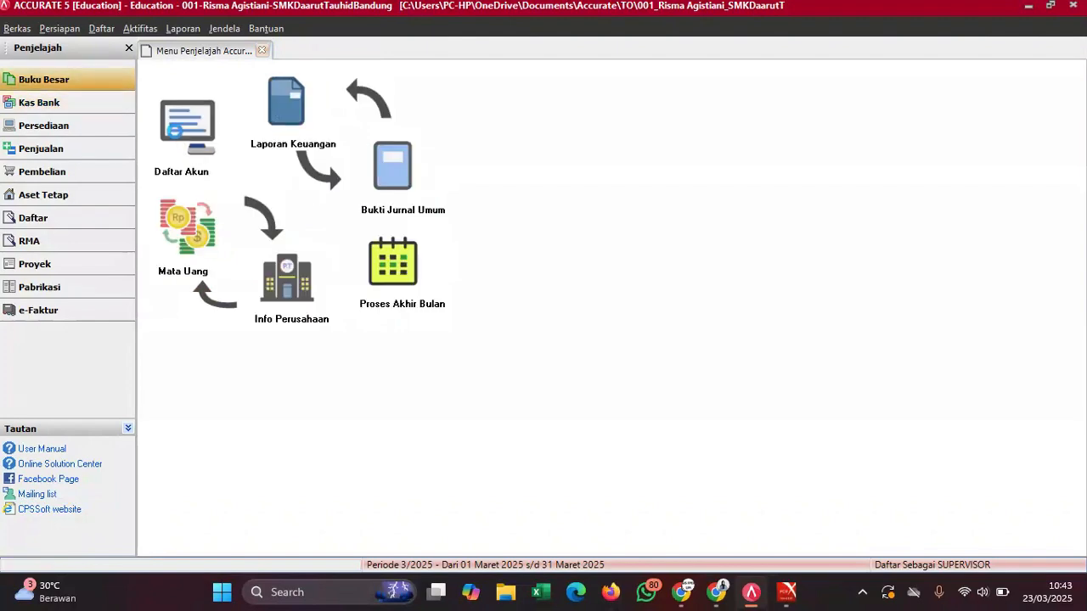
left_click(174, 130)
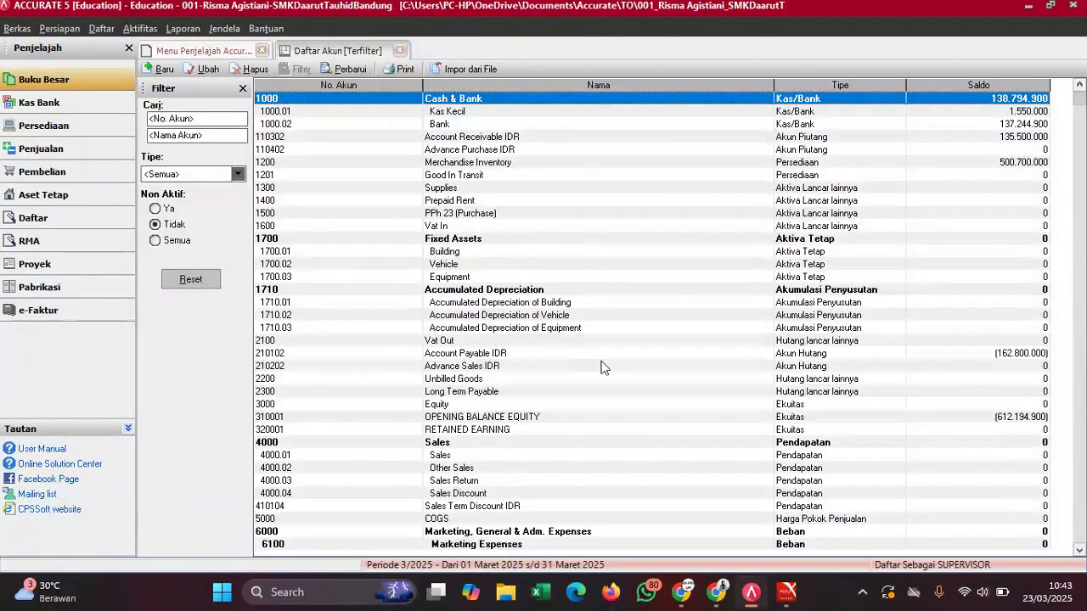
mouse_move(790, 592)
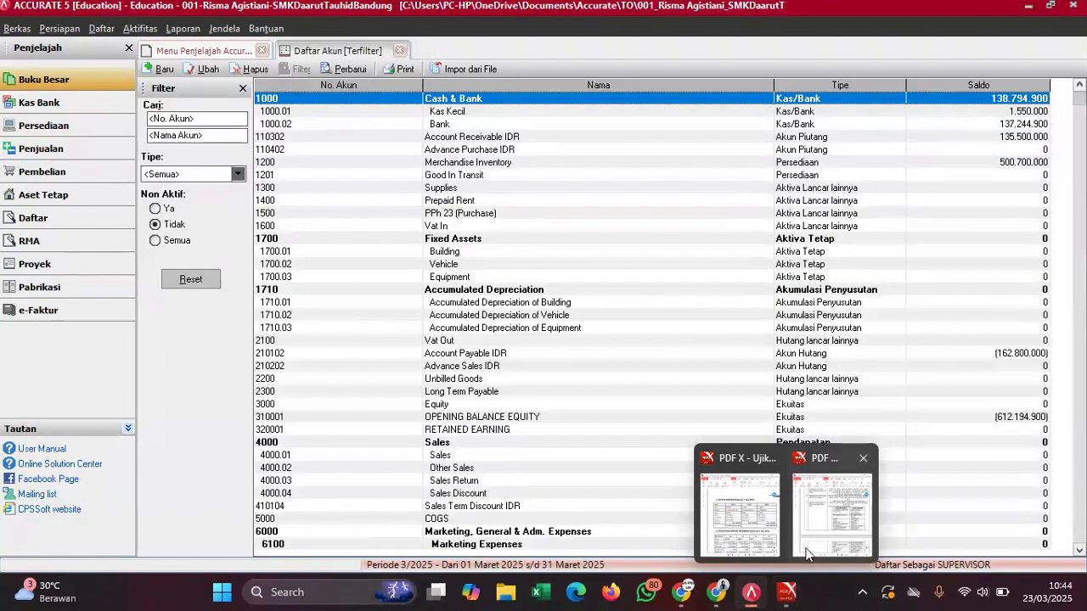
mouse_move(809, 545)
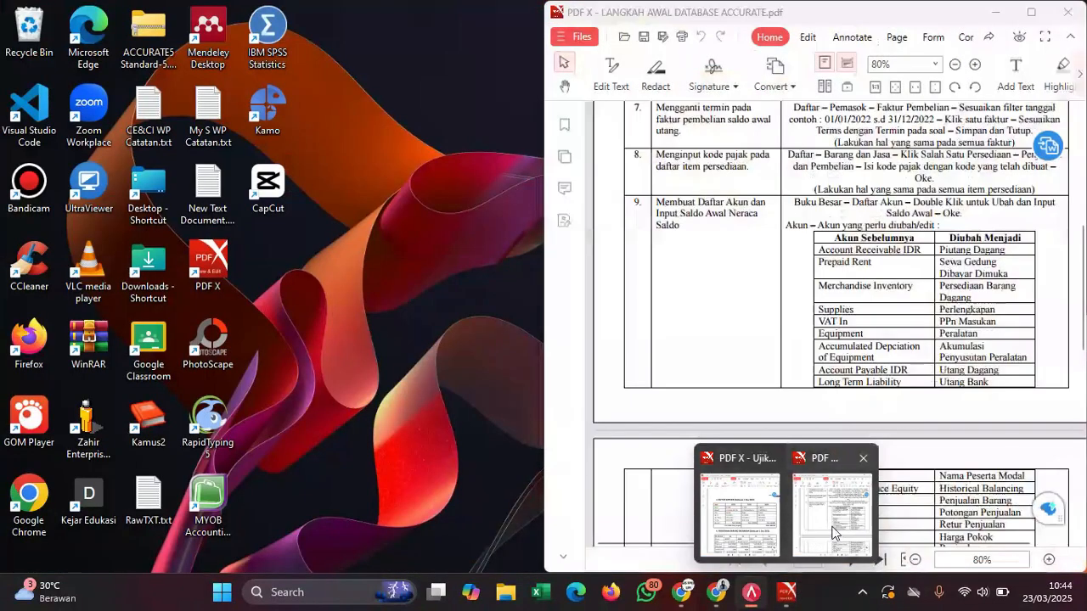
left_click(832, 522)
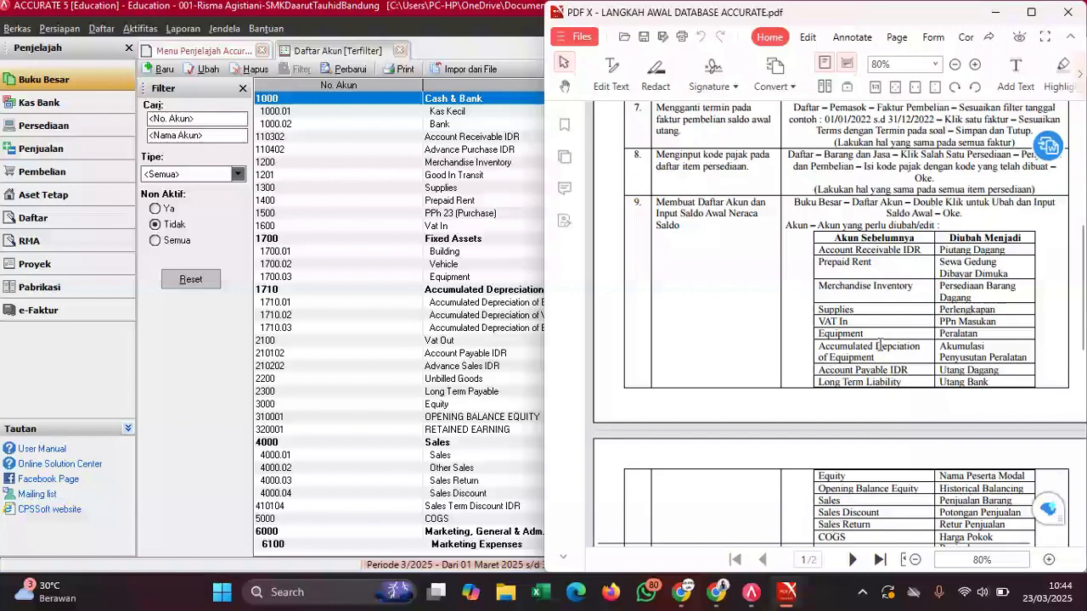
scroll(880, 344, "down", 2)
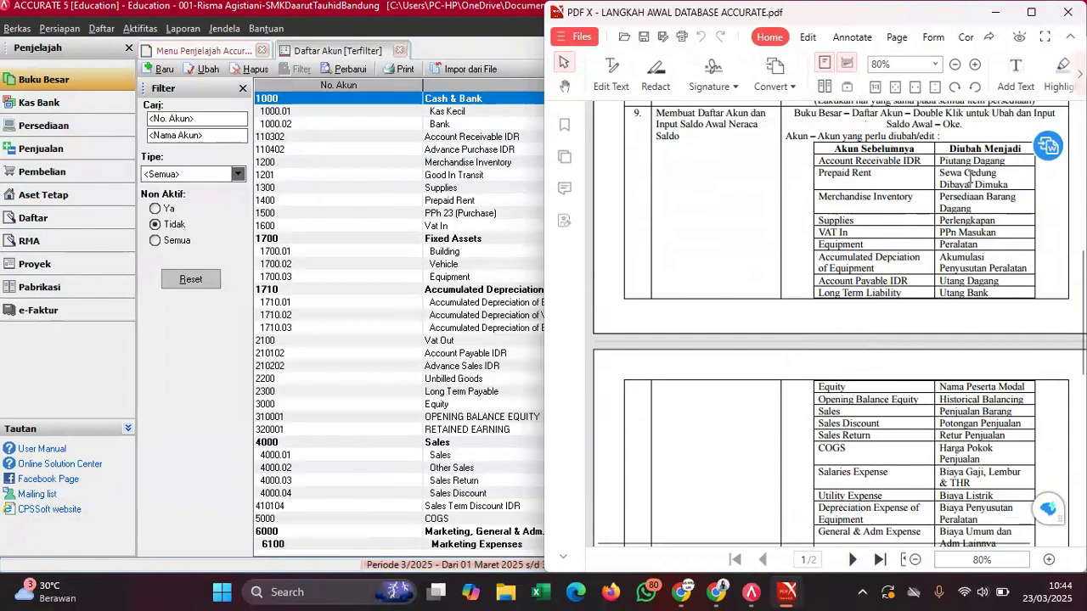
- Rename account 1000.02 to Bank followed by the participant's name and refresh the list
left_click(470, 126)
double_click(470, 127)
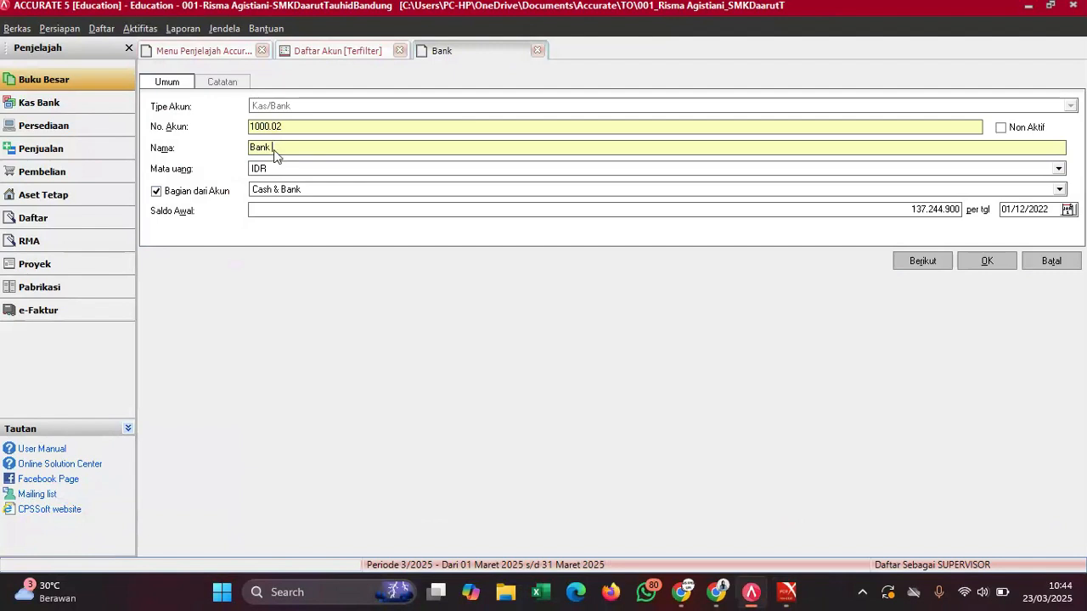
type("Risma")
left_click(983, 261)
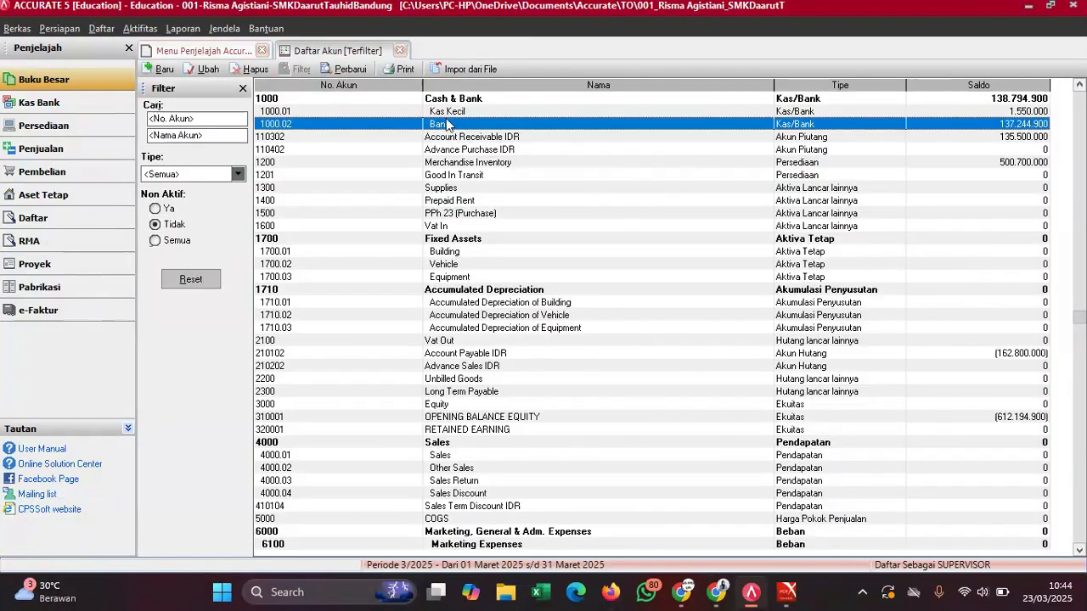
left_click(353, 72)
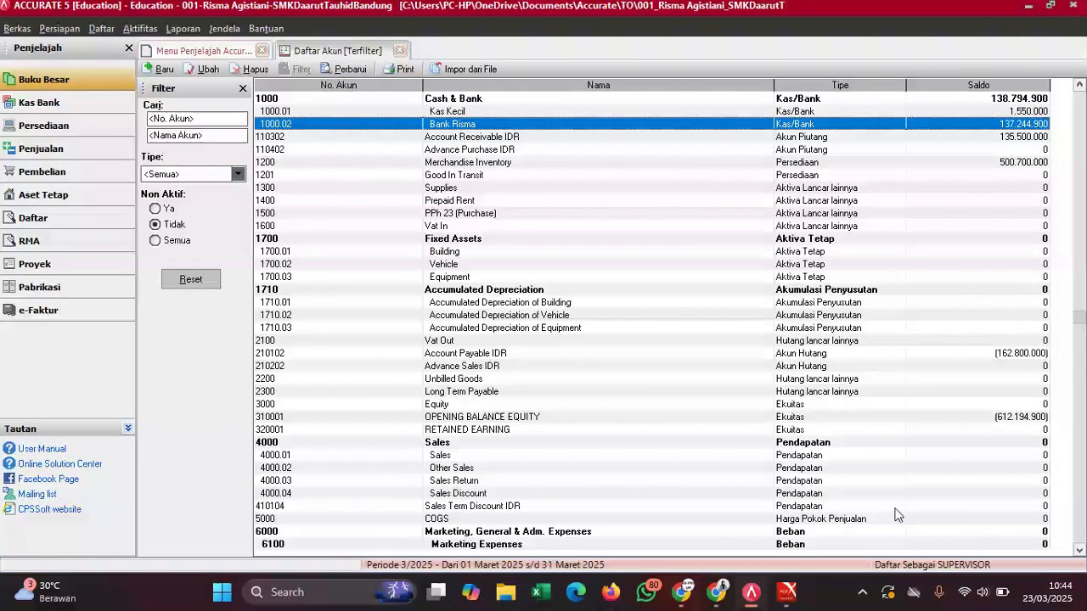
- Scroll through the exam question PDF, then switch back to the setup steps PDF
mouse_move(786, 593)
left_click(756, 488)
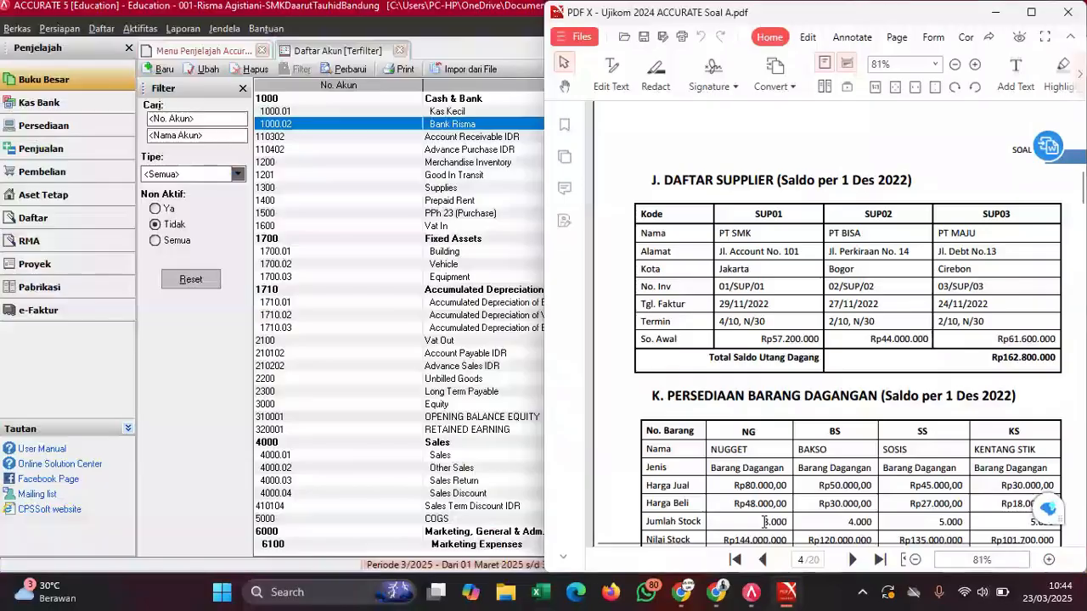
scroll(794, 298, "down", 3)
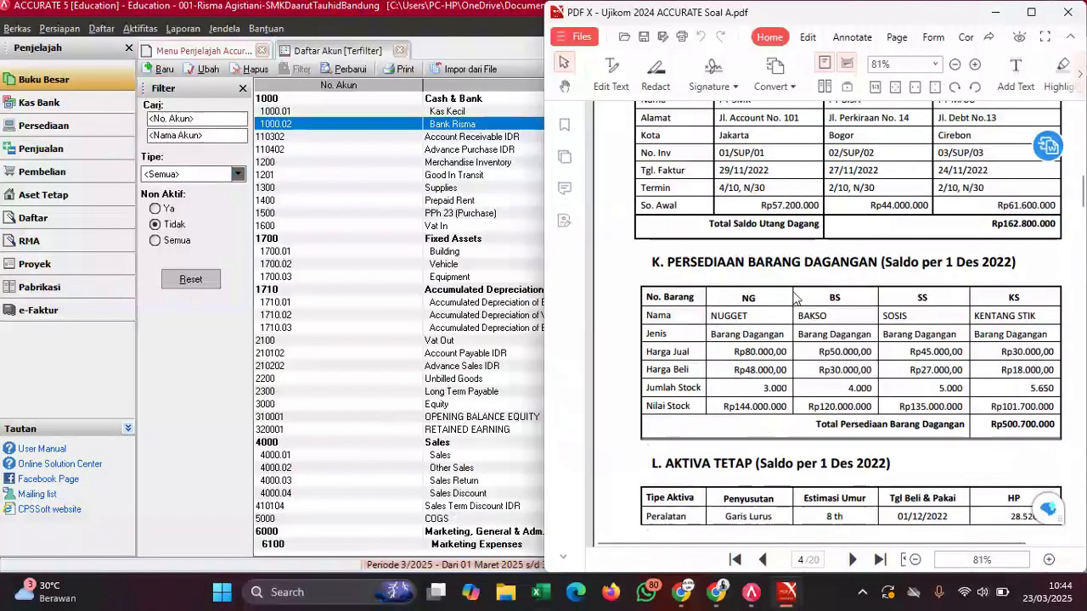
scroll(794, 297, "down", 12)
scroll(794, 297, "up", 3)
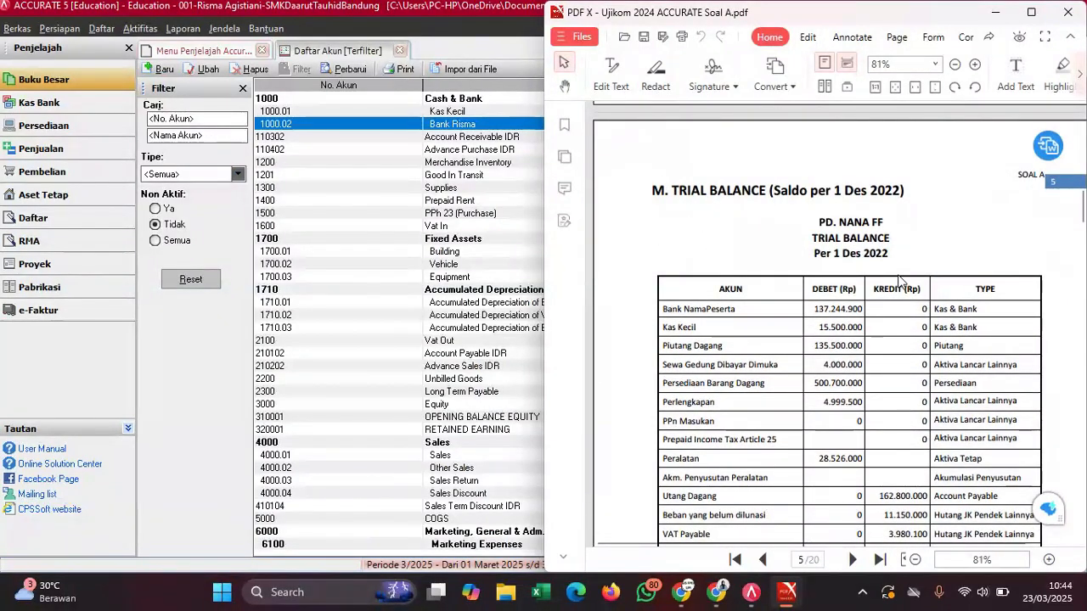
scroll(900, 283, "down", 3)
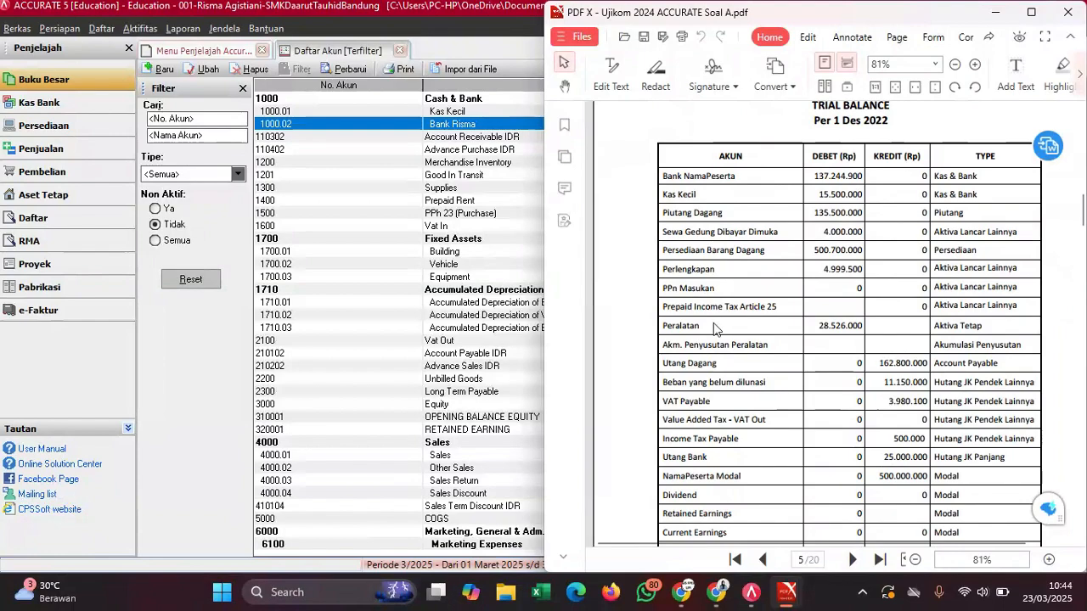
scroll(714, 326, "down", 5)
scroll(714, 323, "up", 4)
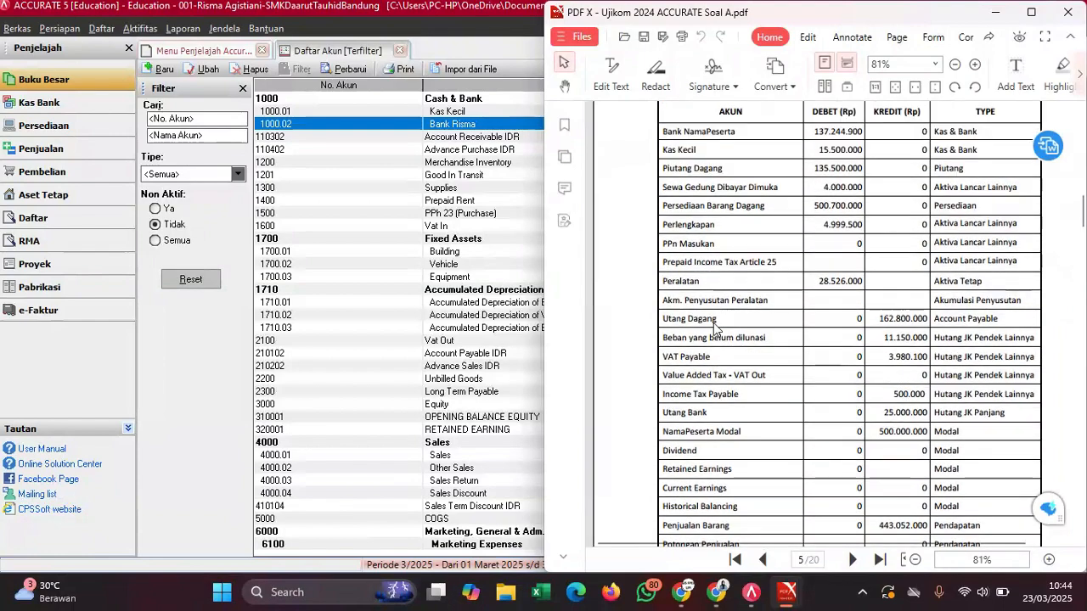
scroll(714, 322, "up", 2)
mouse_move(797, 601)
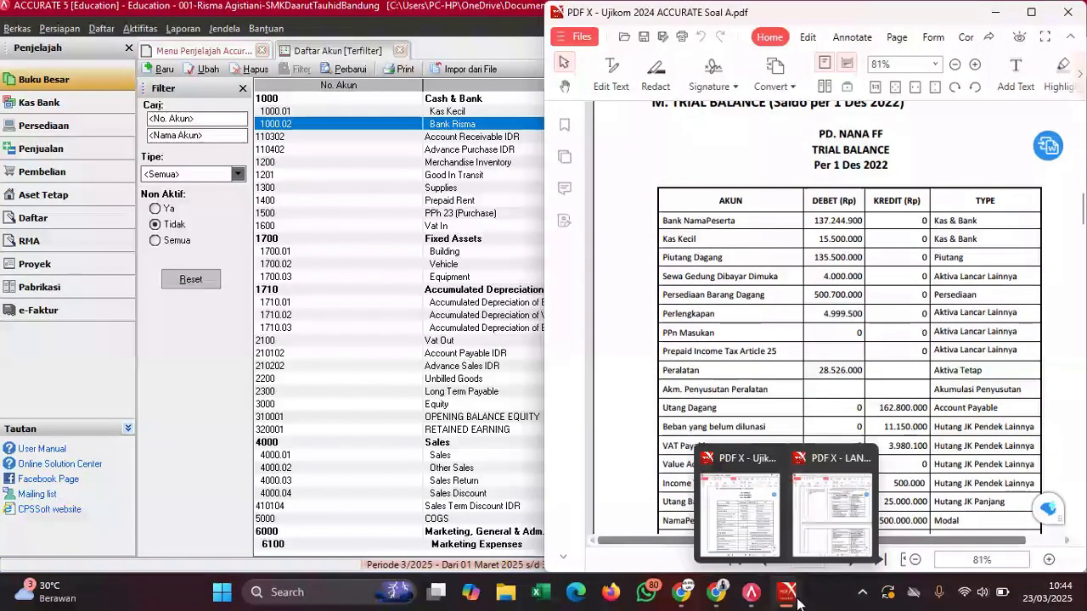
left_click(833, 505)
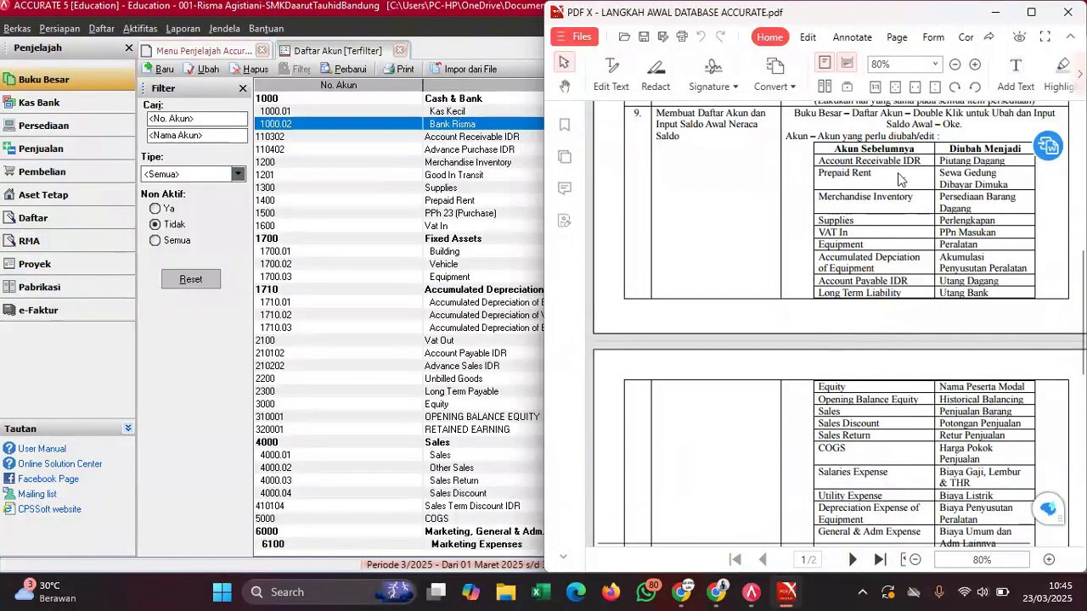
- Rename Account Receivable IDR to Piutang Dagang with account number 1103
double_click(467, 140)
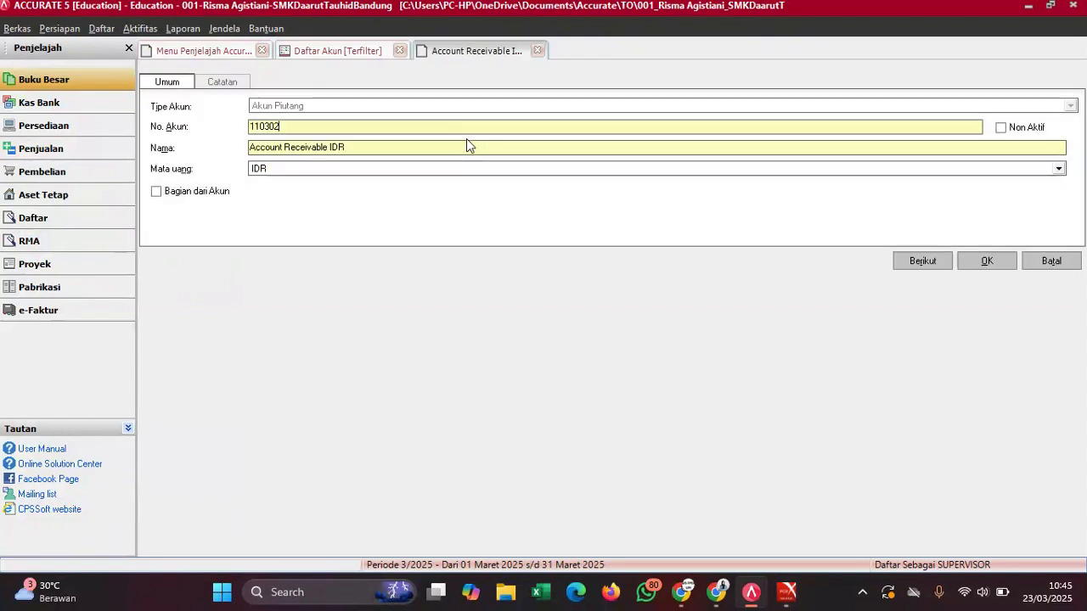
left_click(367, 147)
left_click_drag(253, 153, 248, 157)
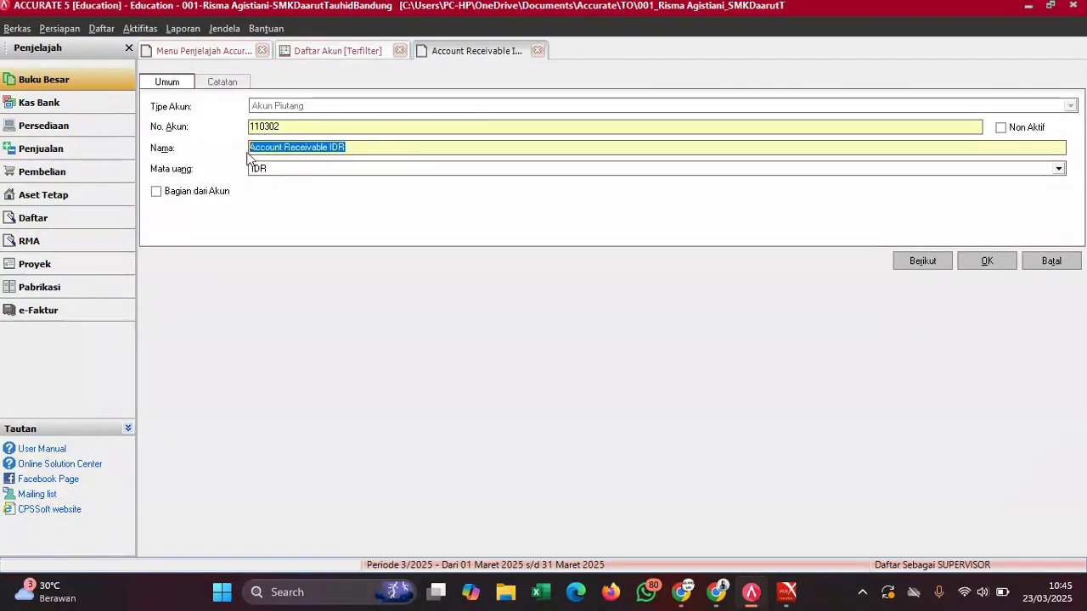
type("Piutan")
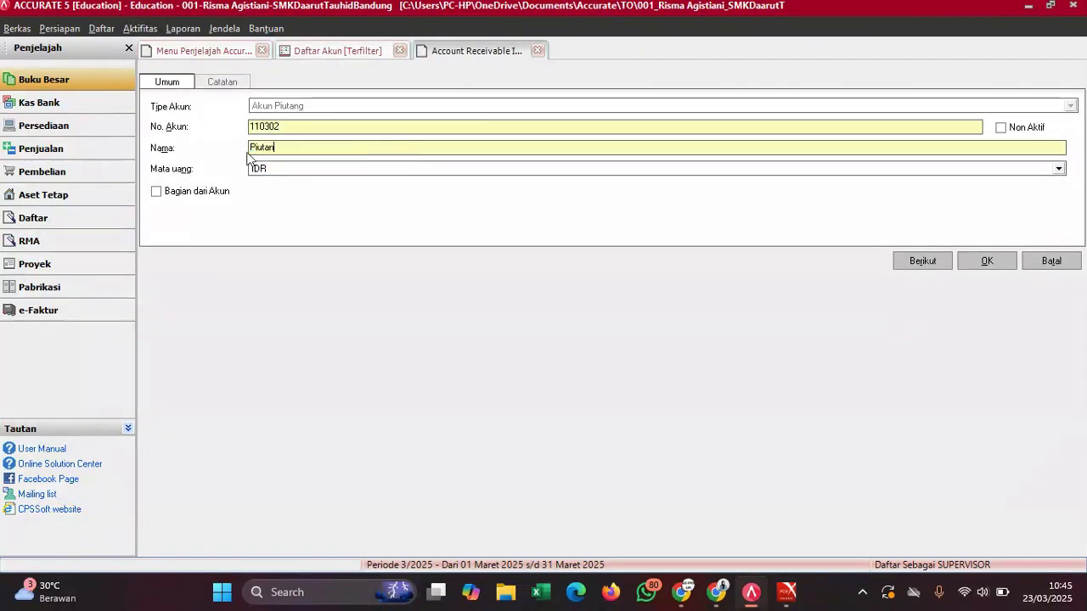
type("g Dagang")
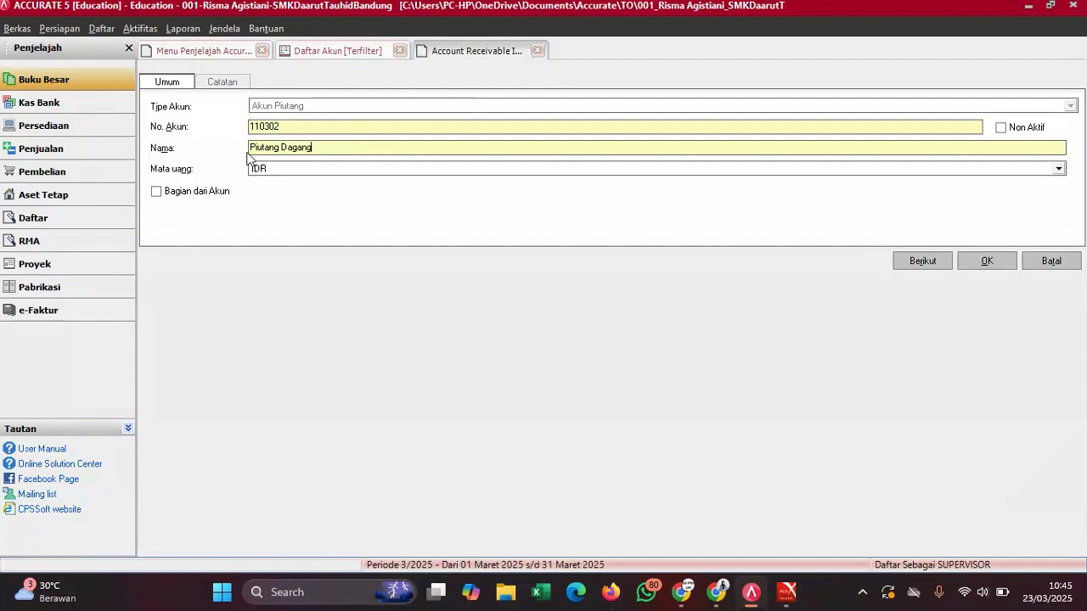
left_click(308, 128)
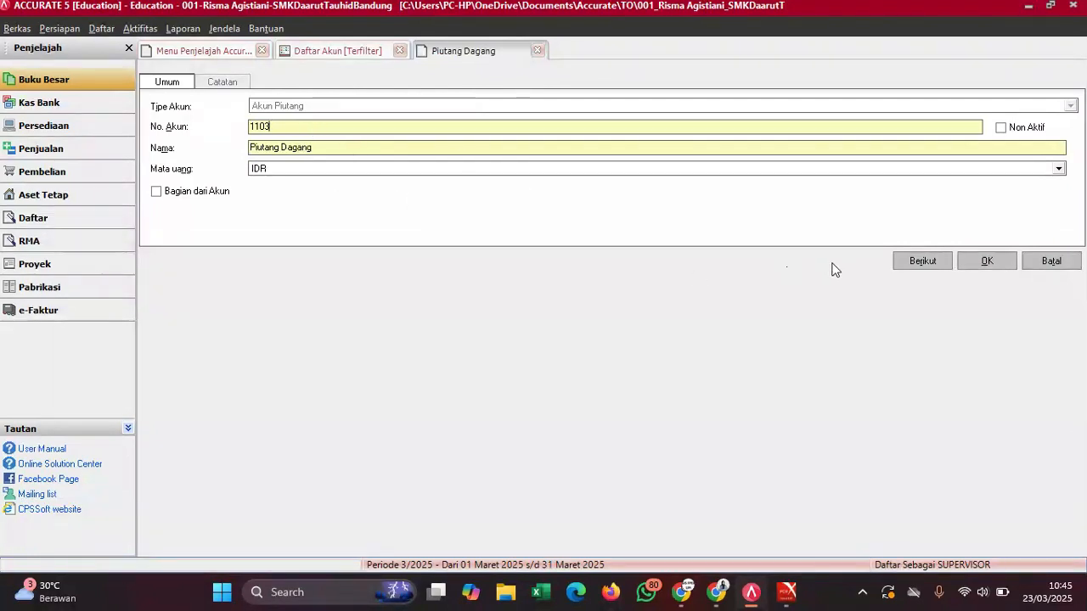
left_click(985, 261)
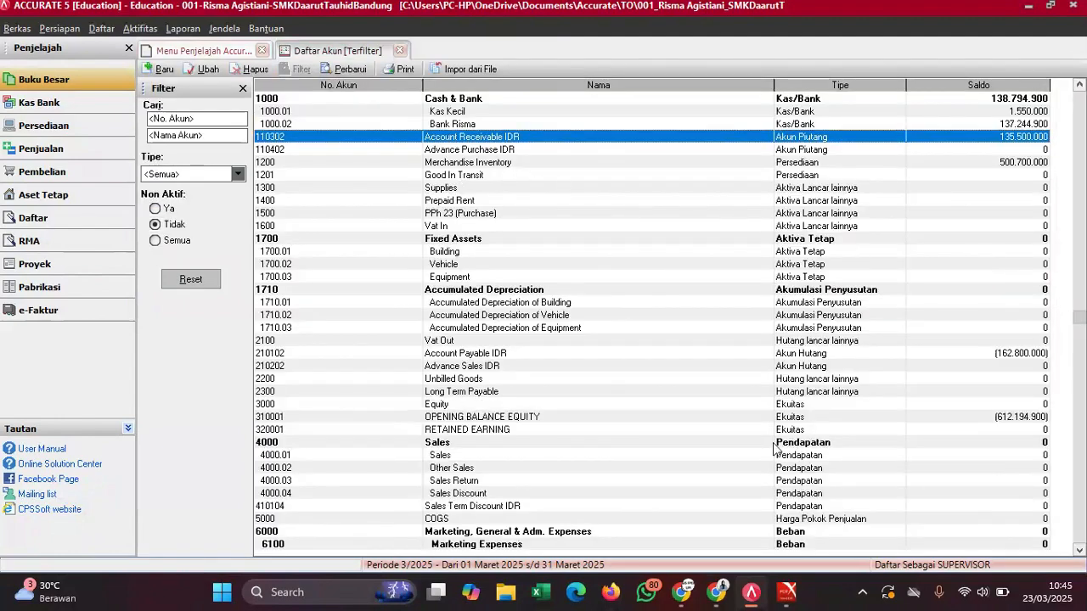
- Start renaming inventory account 1200 from Merchandise Inventory to Persediaan Barang Dagang
double_click(546, 163)
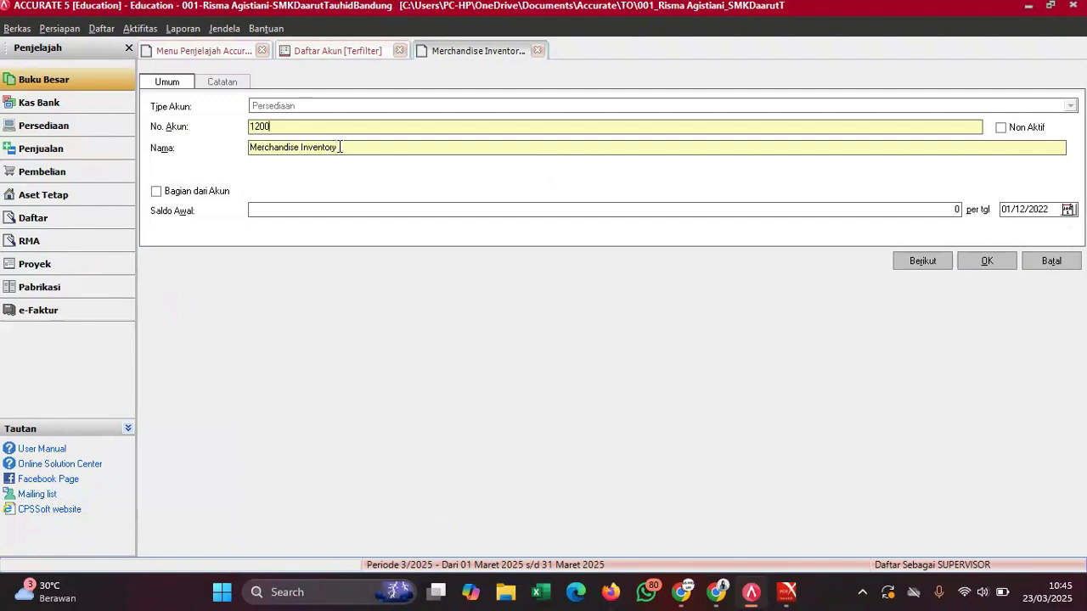
left_click_drag(340, 147, 242, 164)
type("Persediaan B")
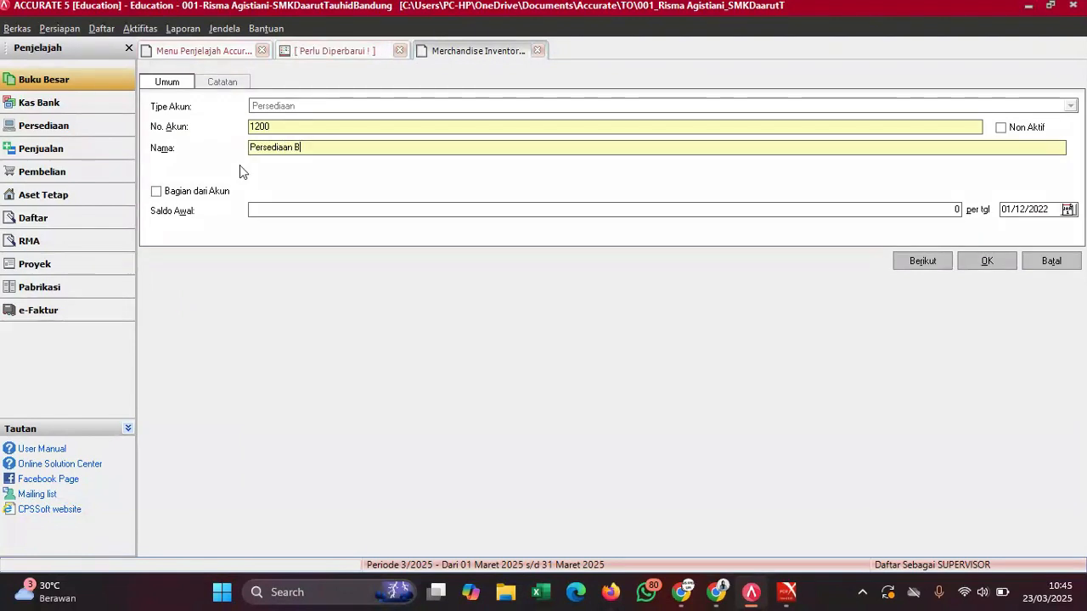
type("arang")
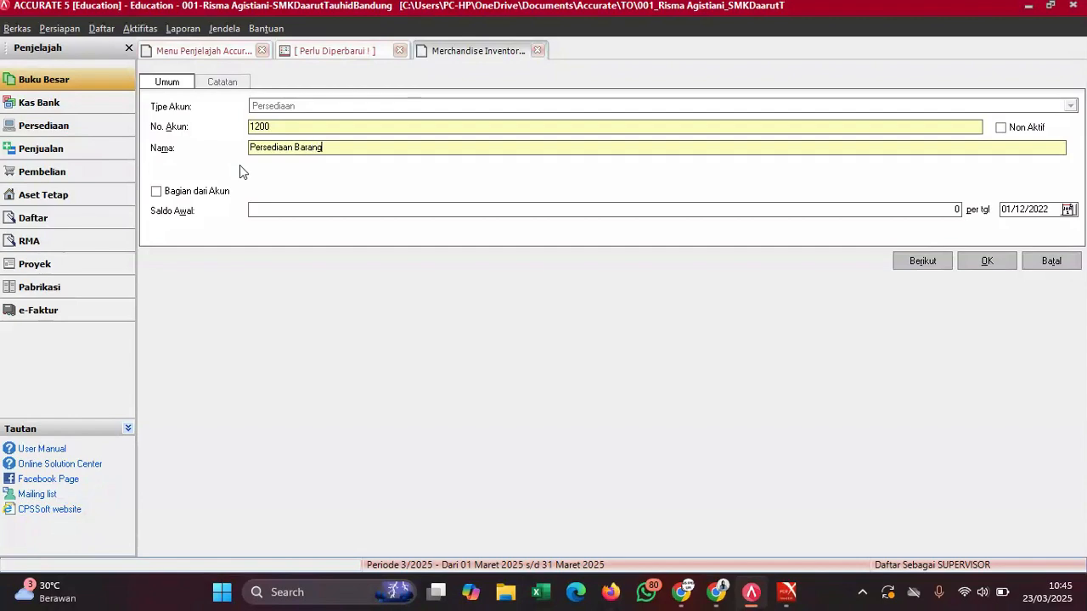
type(" Dagang")
- Save account 1200 and compare Merchandise Inventory and Account Receivable against the trial balance
left_click(992, 264)
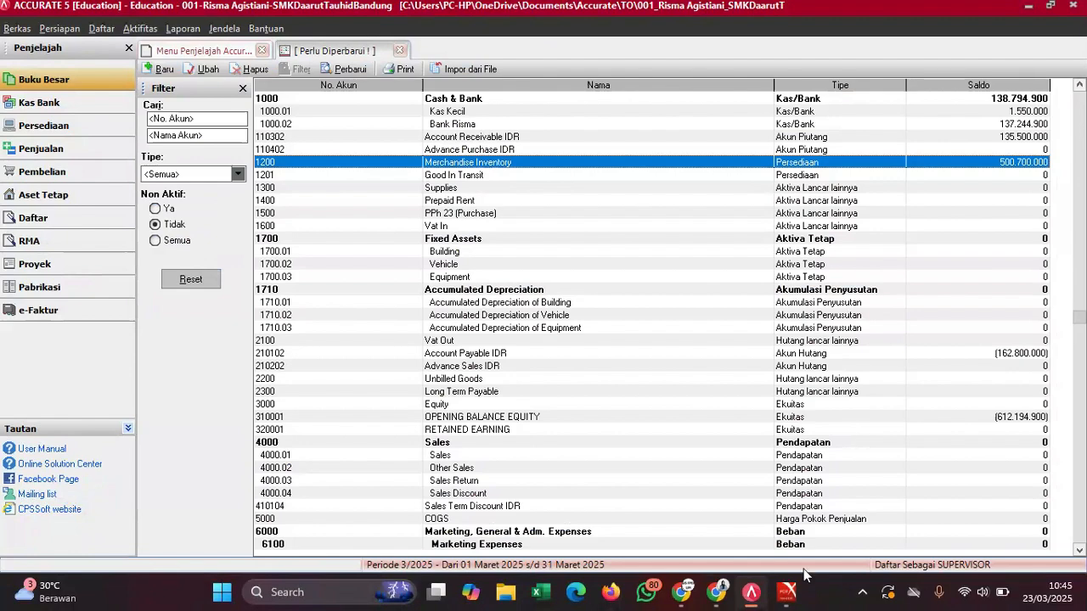
mouse_move(799, 593)
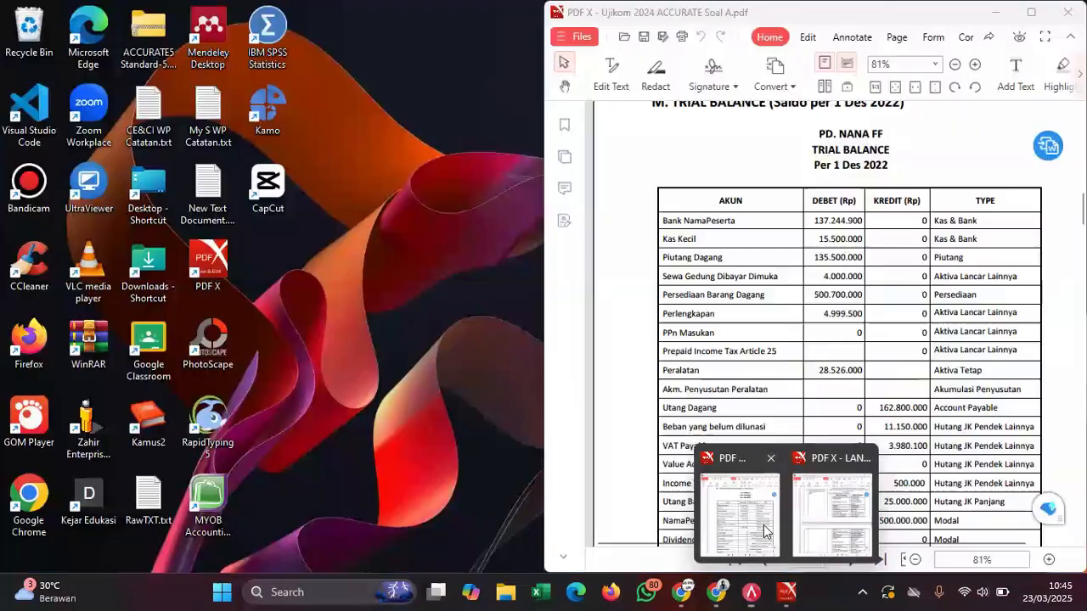
left_click(770, 536)
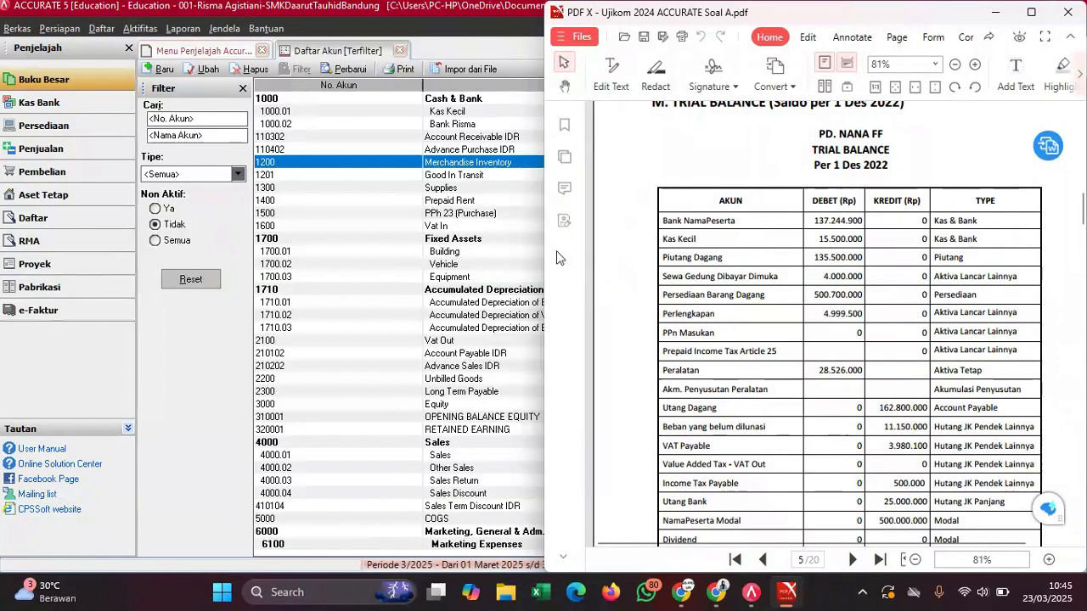
left_click(474, 188)
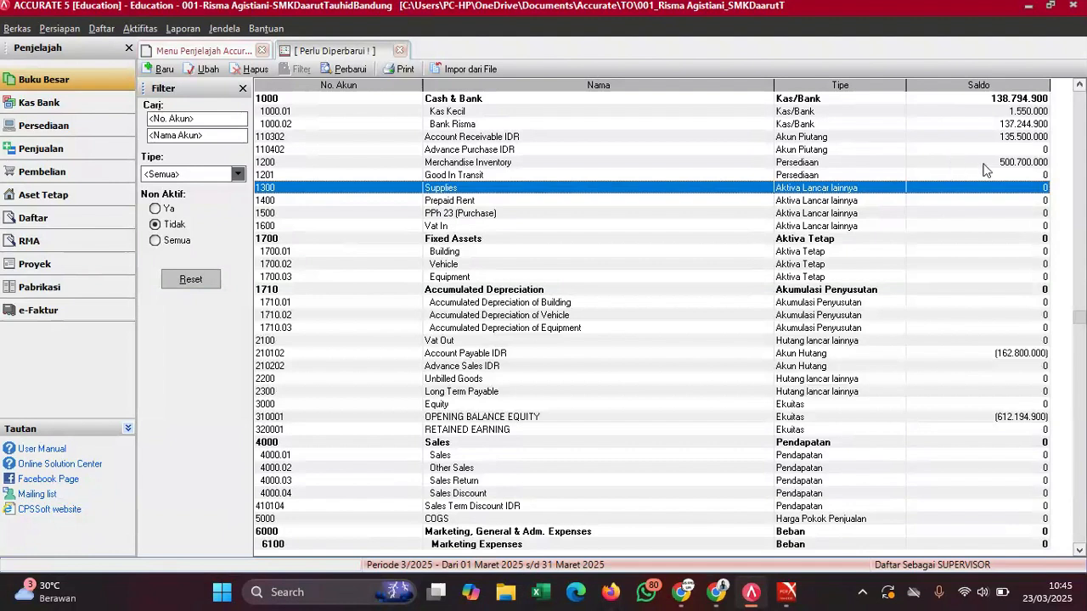
left_click(986, 163)
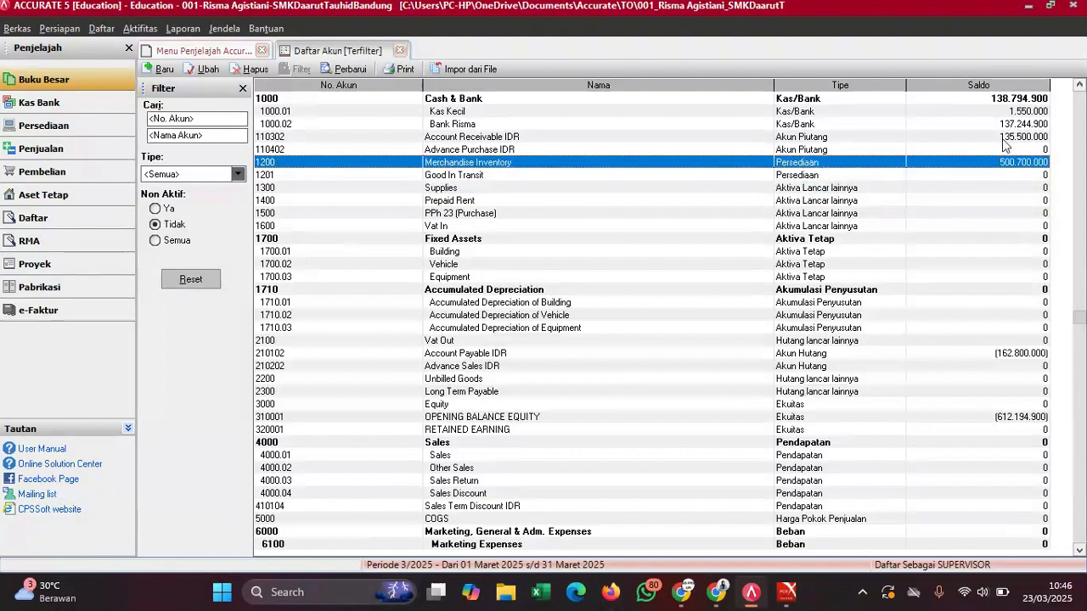
left_click(1008, 138)
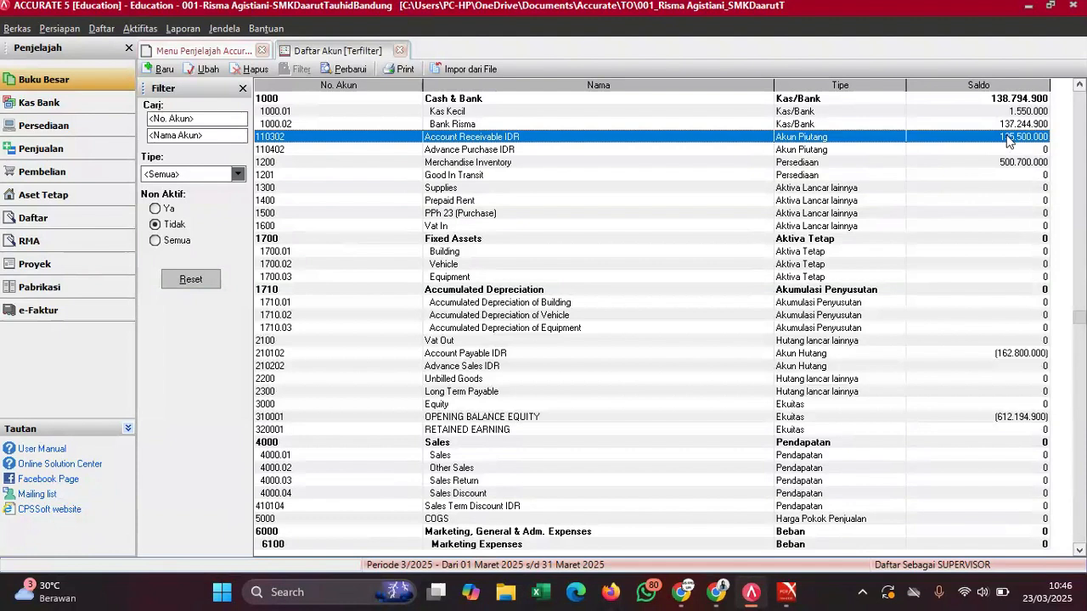
left_click(986, 165)
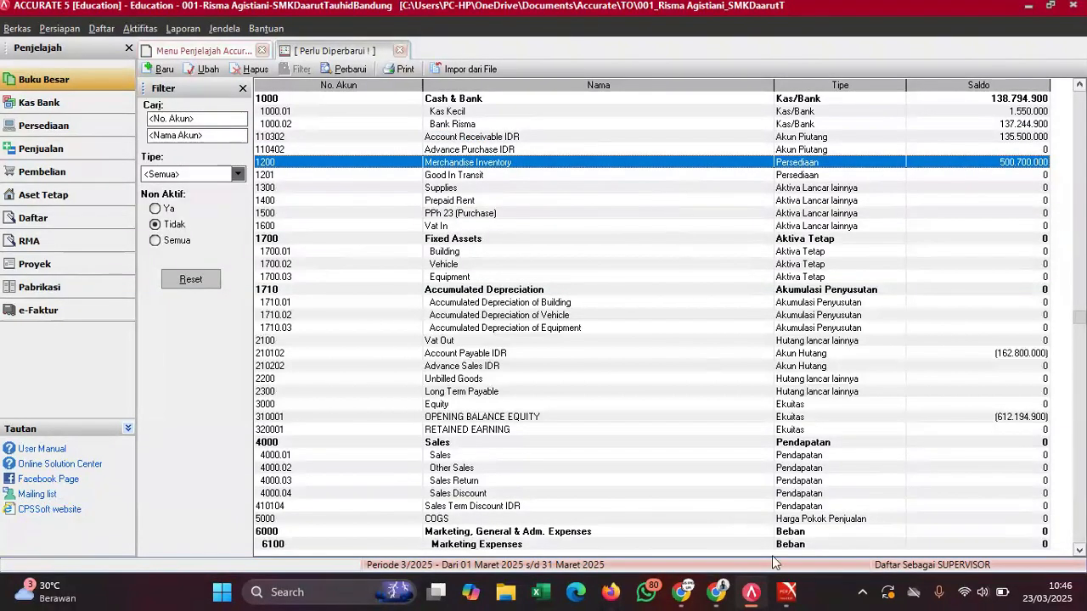
- Check the trial balance and renaming guide PDFs, then open Supplies account 1300
mouse_move(787, 592)
left_click(713, 509)
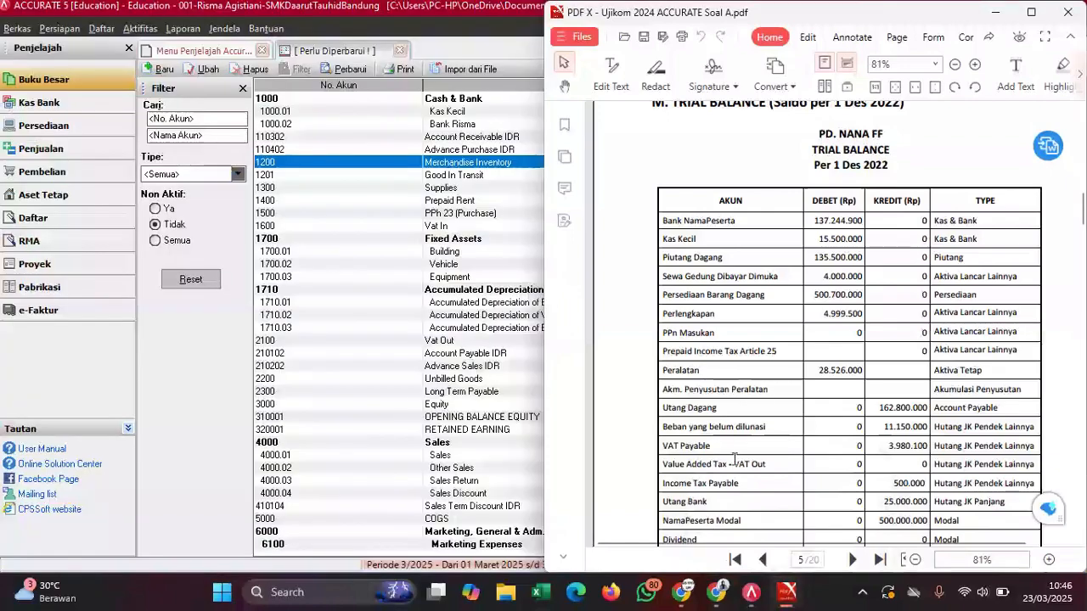
scroll(794, 338, "down", 2)
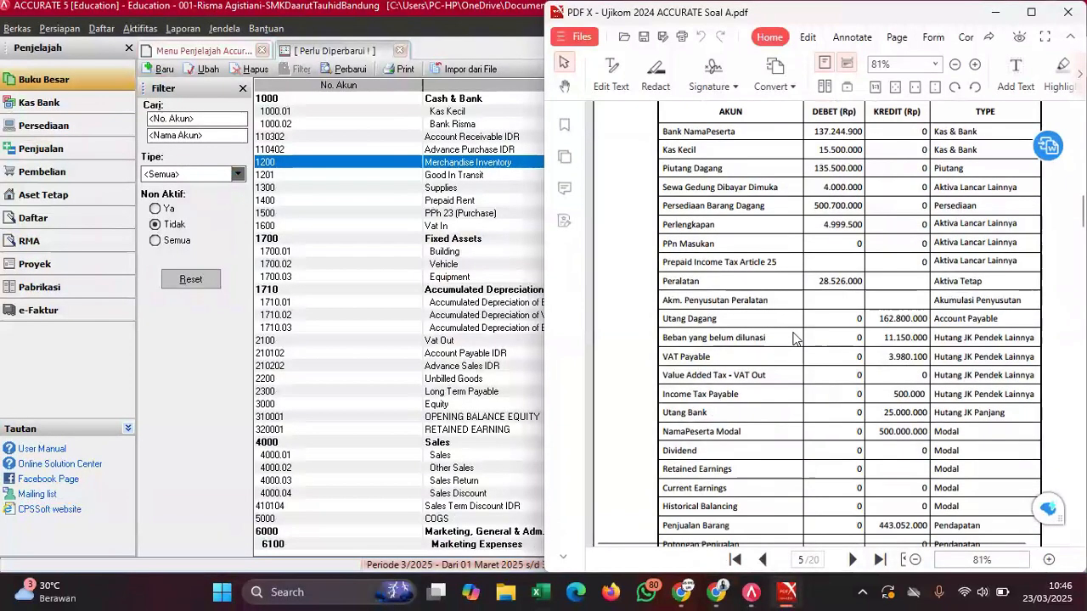
mouse_move(786, 592)
left_click(843, 497)
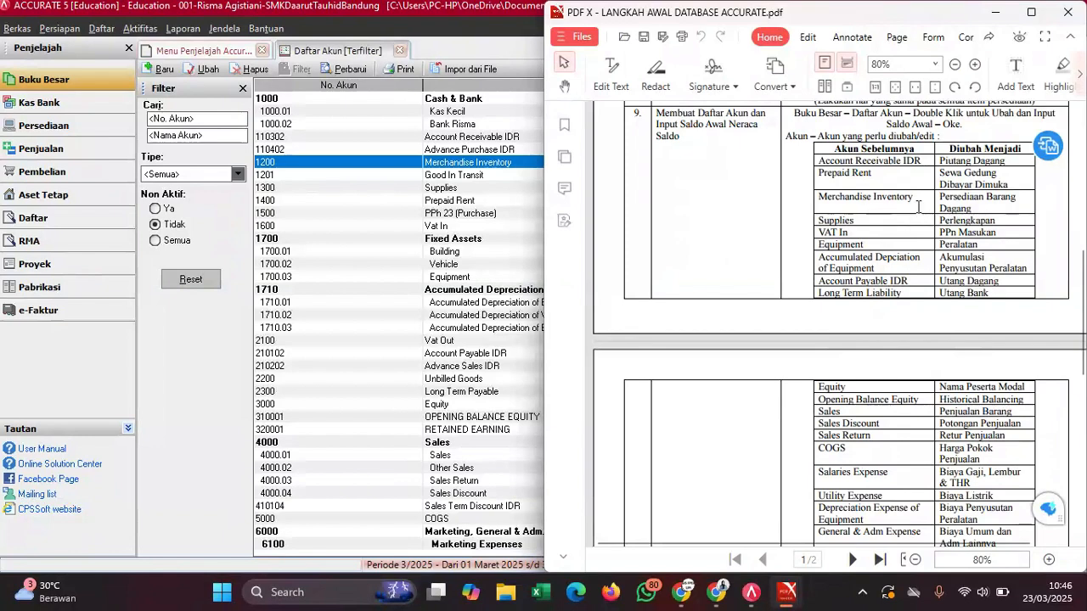
left_click(450, 188)
- Rename account 1300 from Supplies to Perlengkapan
double_click(450, 188)
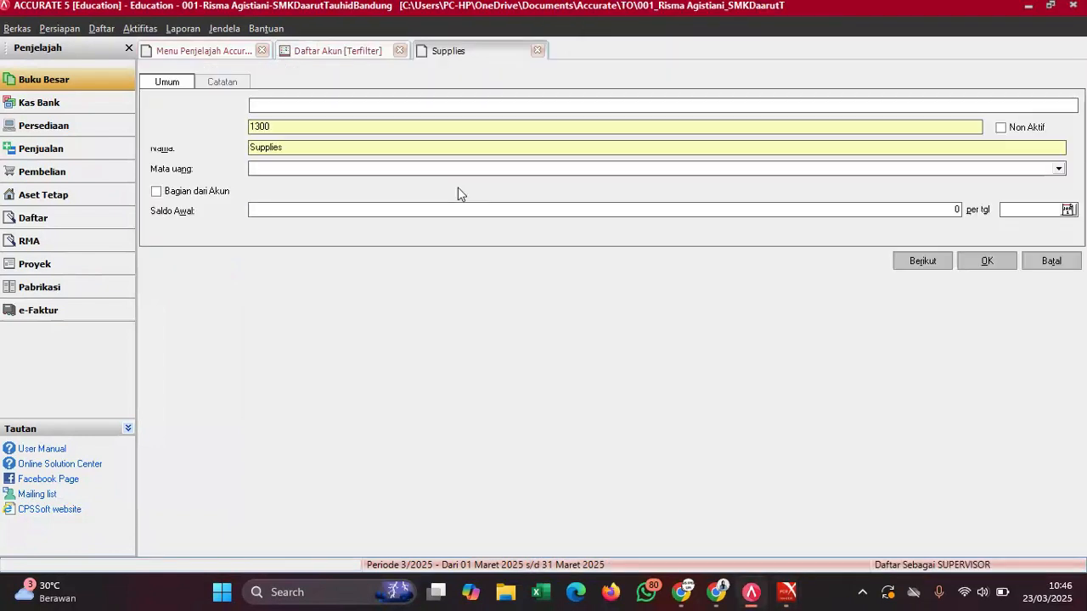
left_click(283, 143)
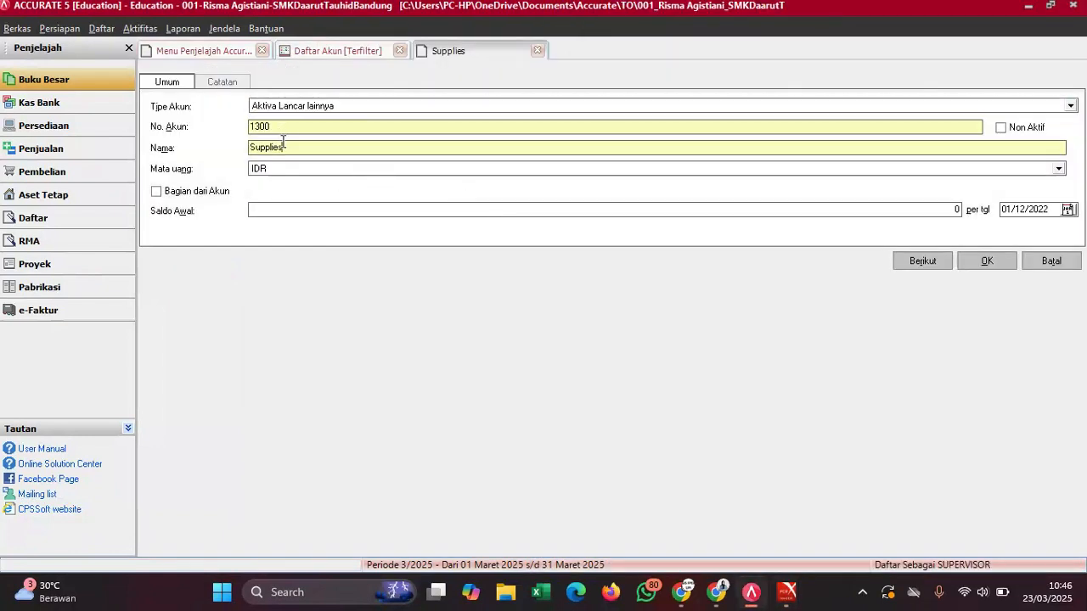
key("BackSpace")
key("BackSpace")
key("BackSpace")
key("BackSpace")
key("BackSpace")
key("BackSpace")
key("BackSpace")
key("BackSpace")
type("P")
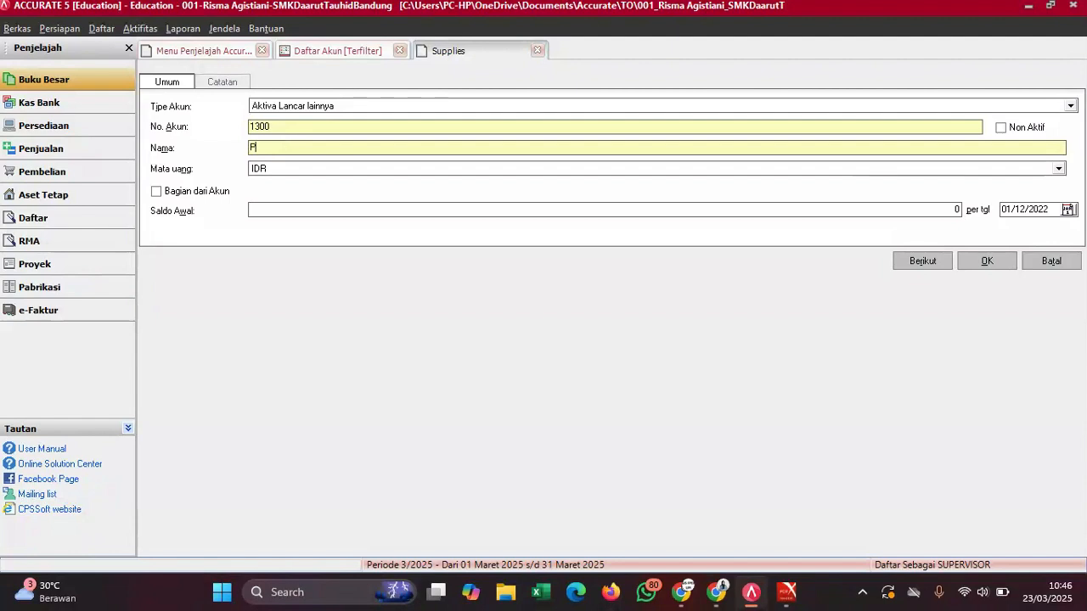
type("erlengkaps")
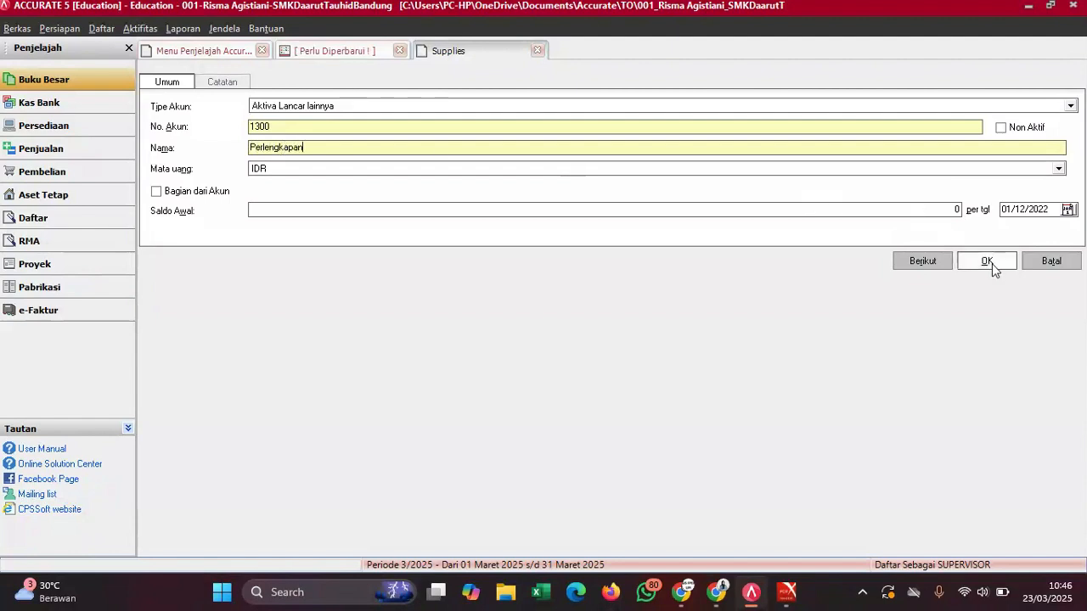
- Copy the 4.999.500 opening balance from the trial balance PDF, save, and confirm the warning
mouse_move(767, 585)
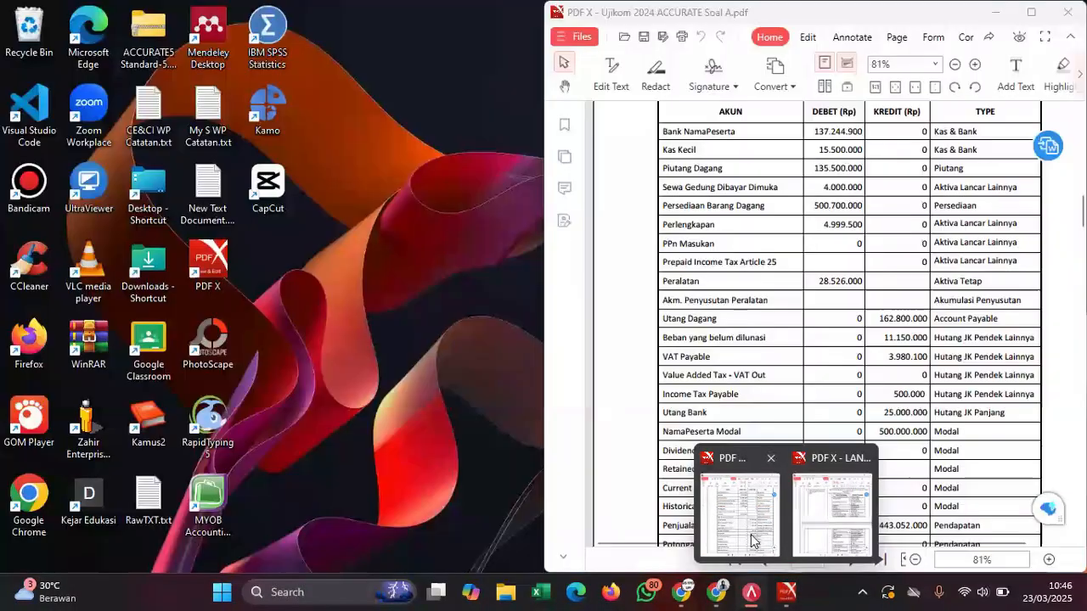
left_click(744, 506)
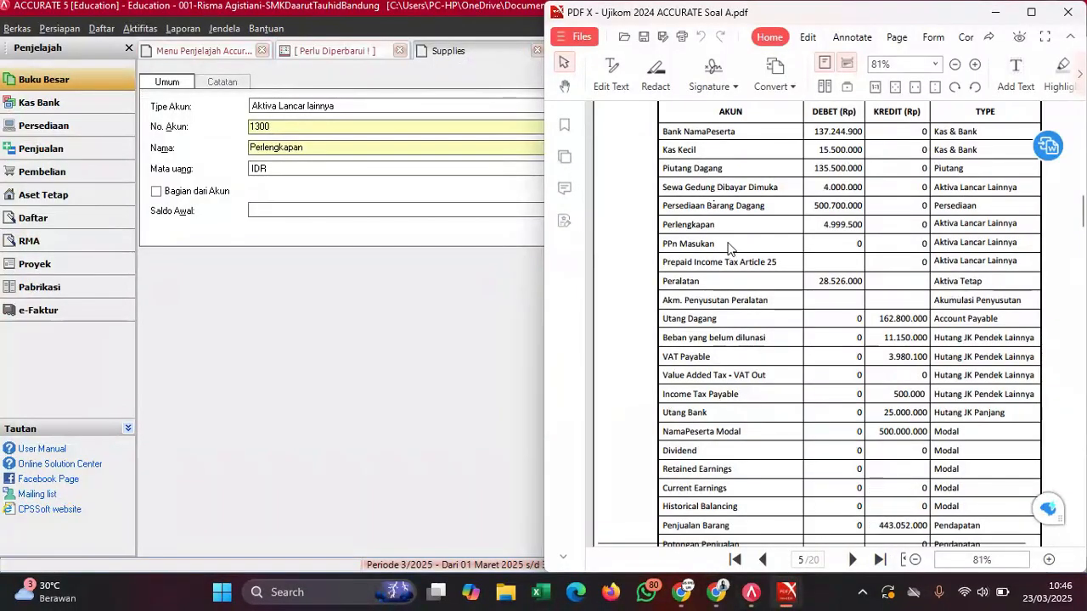
left_click_drag(824, 225, 863, 227)
left_click(892, 248)
left_click(355, 208)
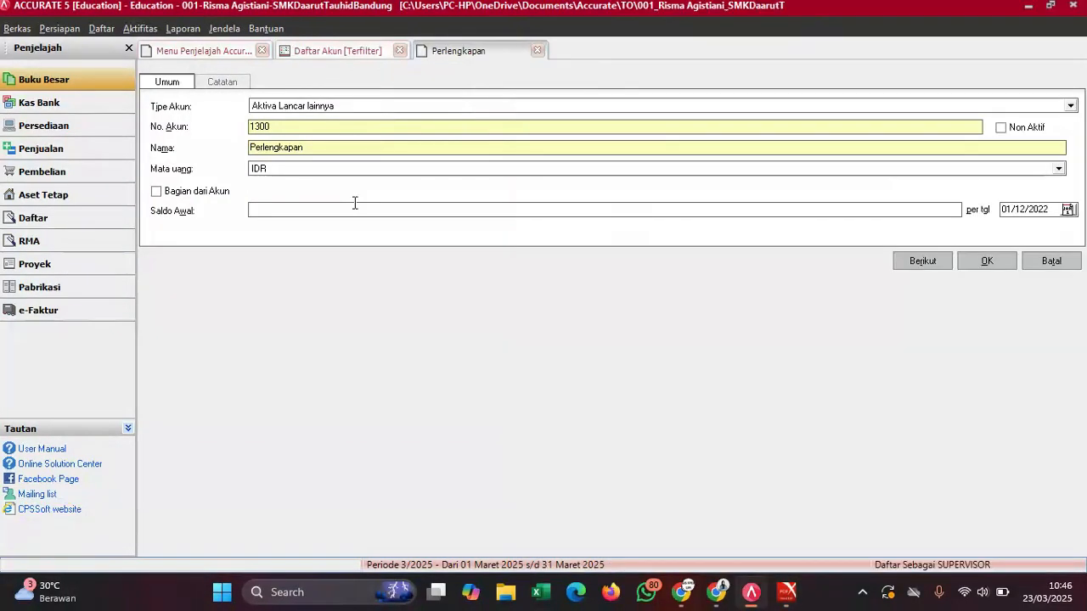
key("ctrl+v")
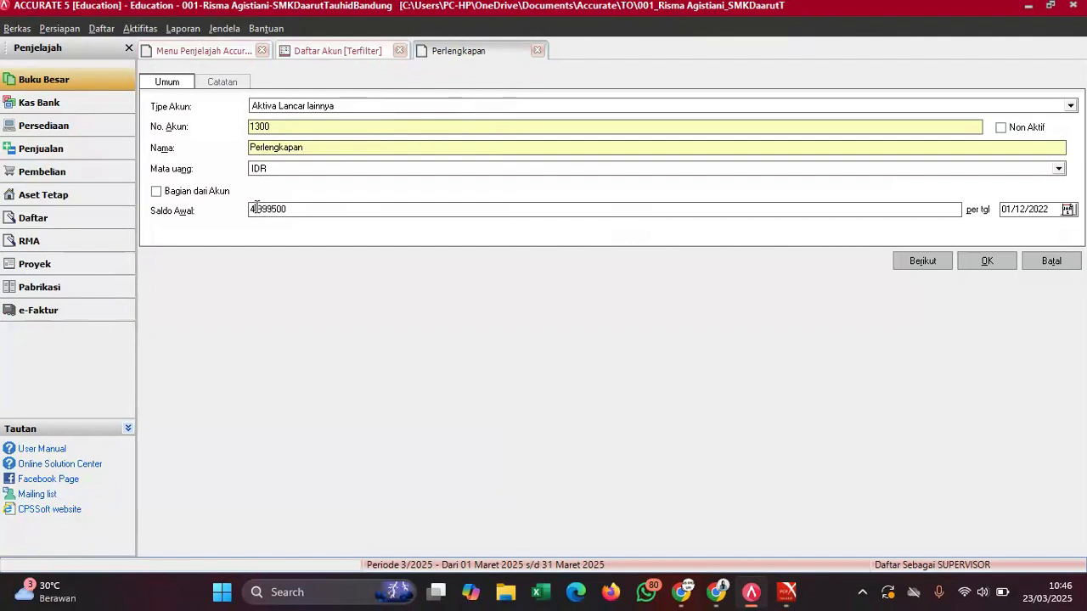
key("BackSpace")
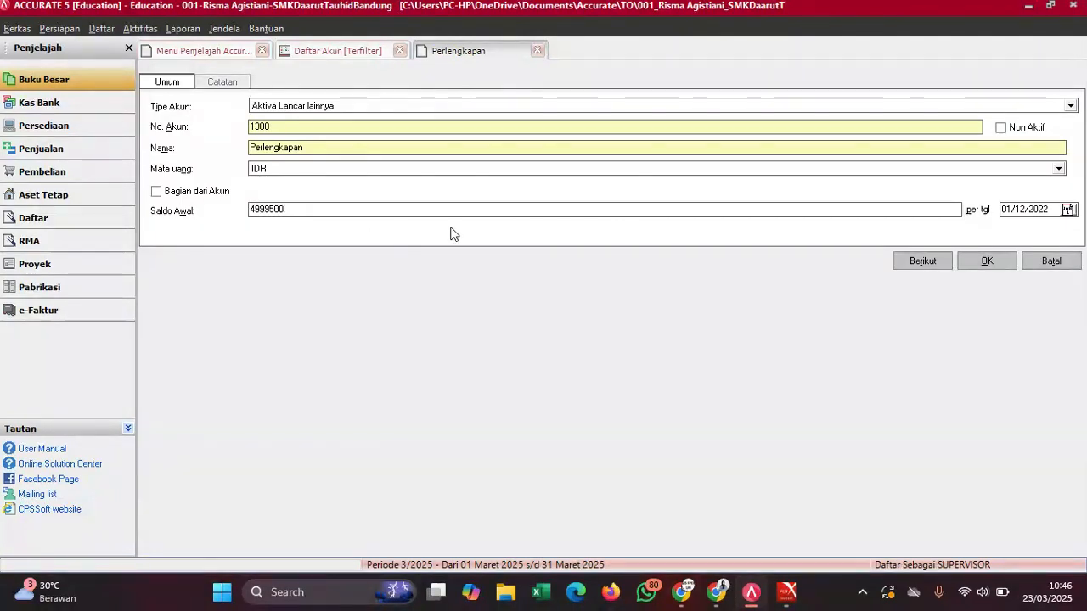
left_click(986, 260)
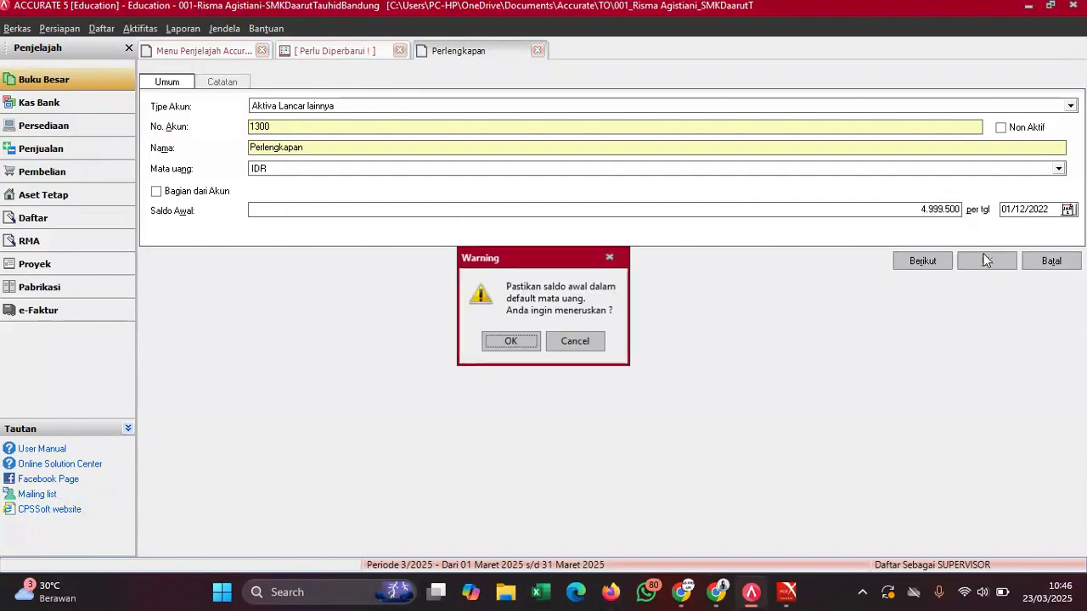
left_click(503, 344)
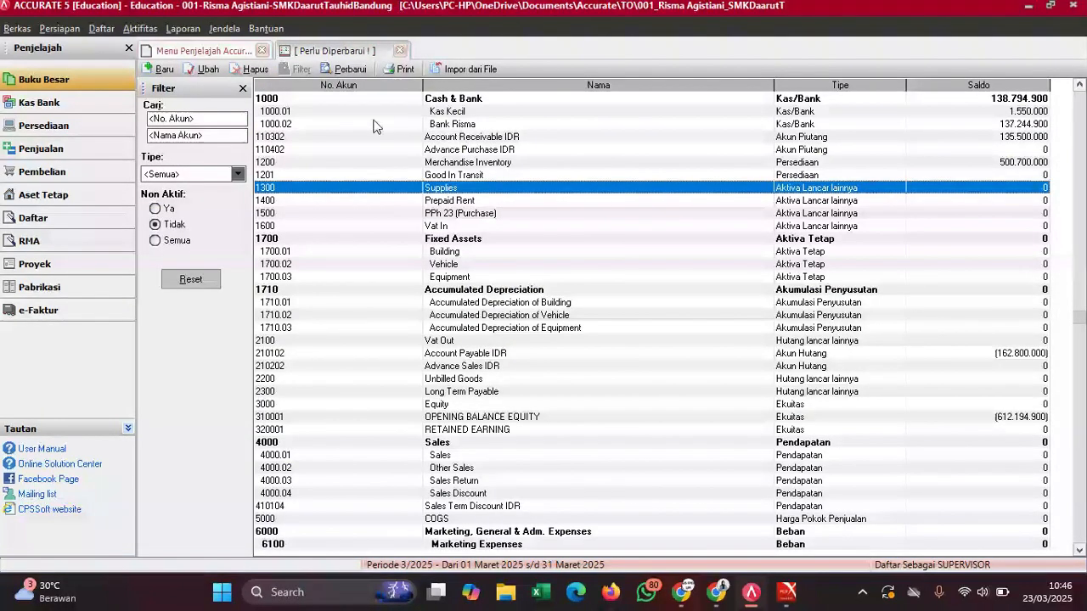
- Refresh the account list and consult the trial balance and renaming guide PDFs
left_click(348, 69)
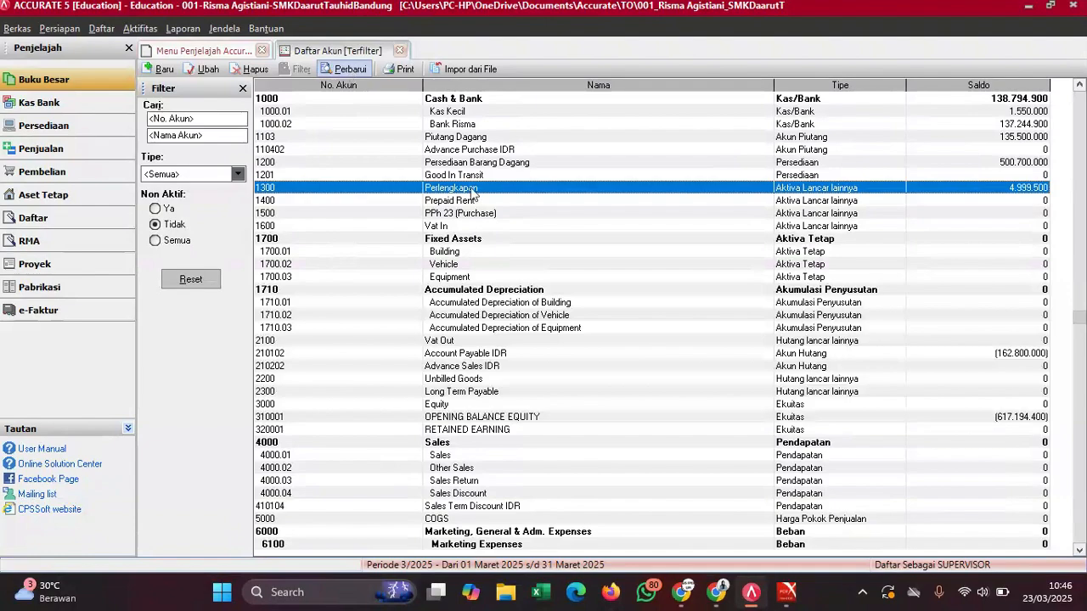
mouse_move(784, 592)
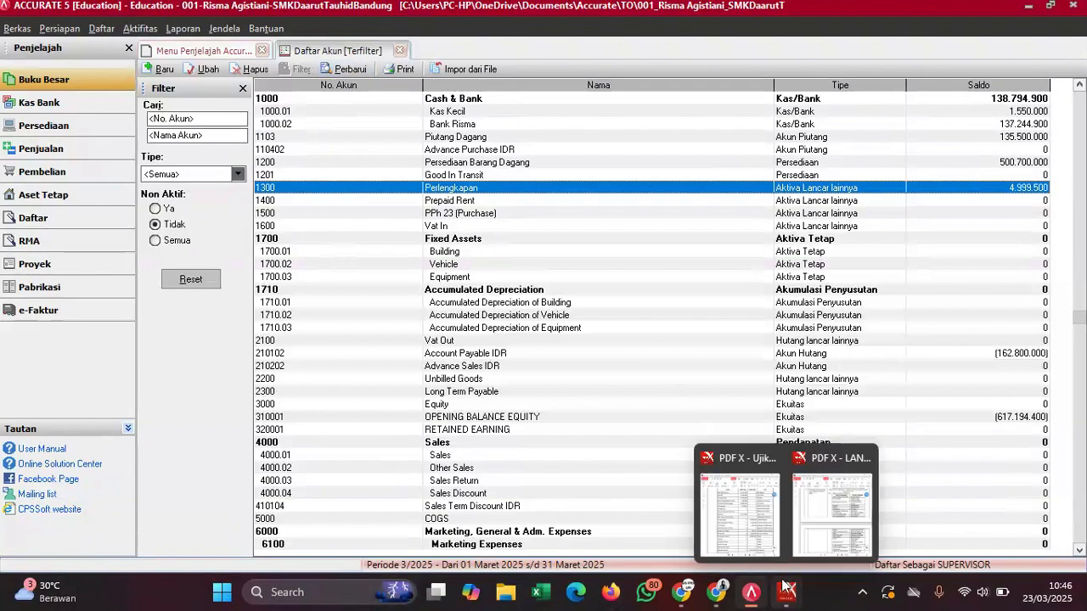
left_click(775, 514)
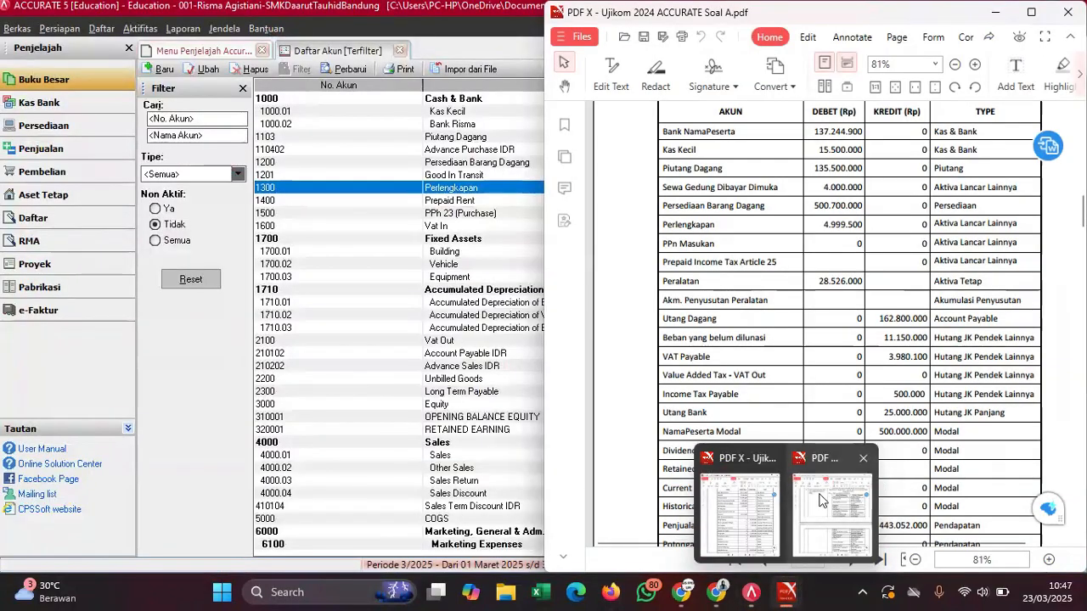
left_click(820, 499)
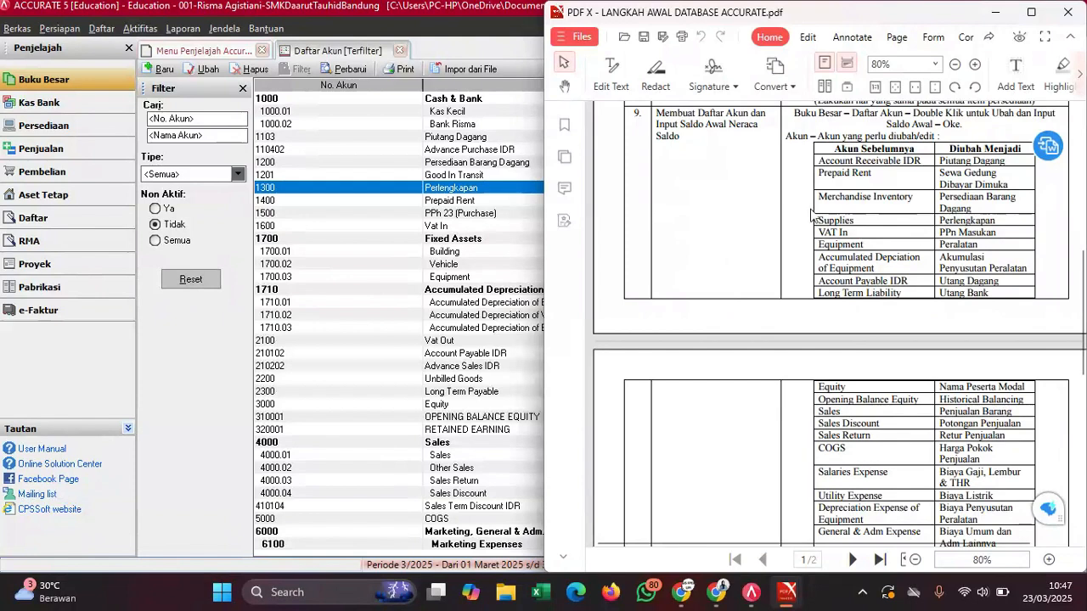
- Rename account 1600 from Vat In to PPn Masukan and save it
double_click(430, 226)
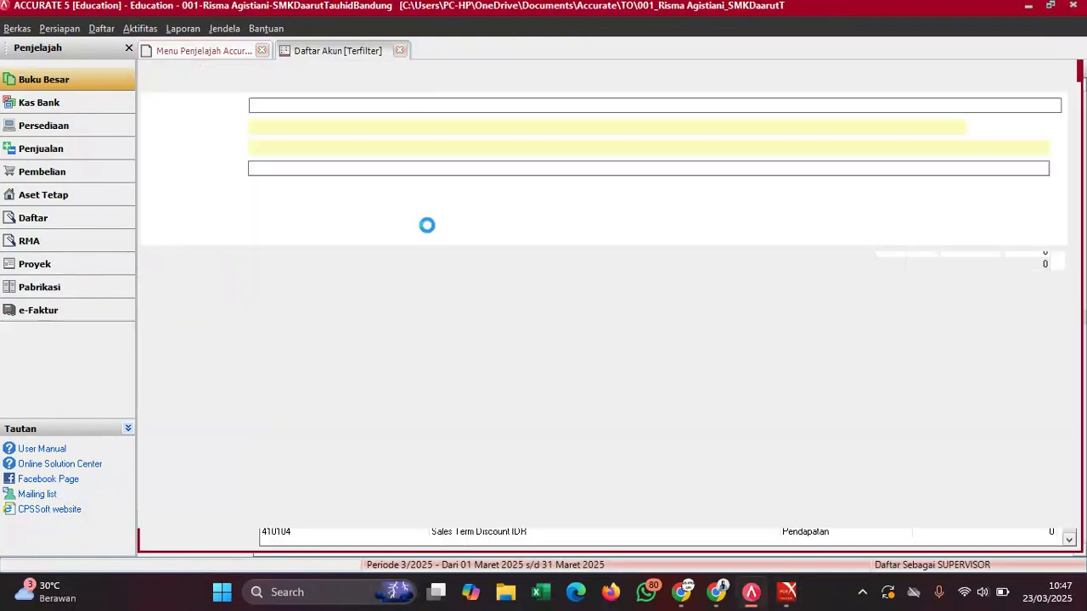
left_click(275, 148)
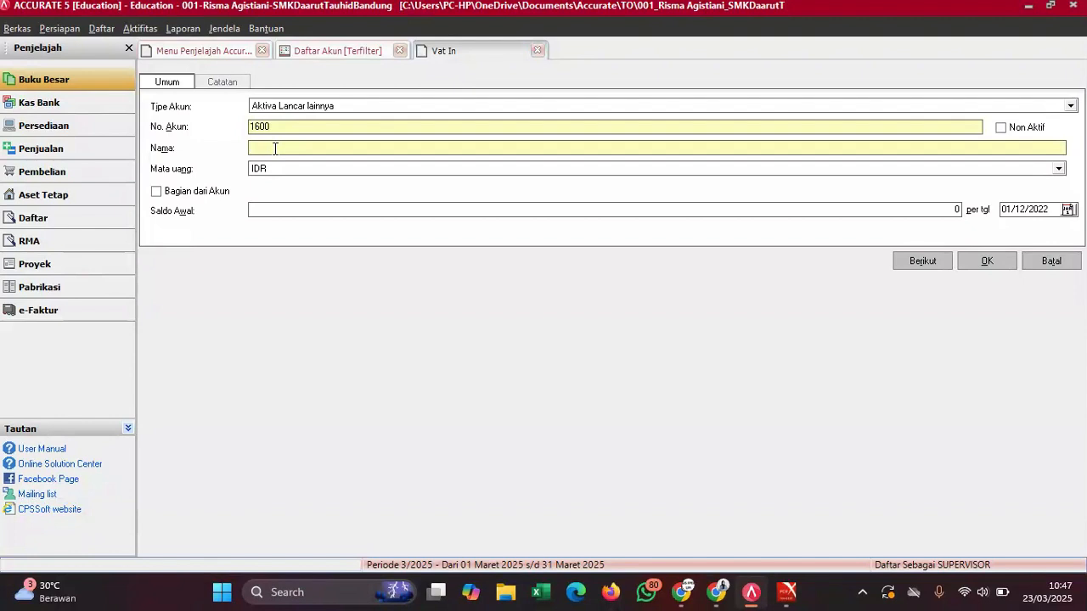
type("PPn Masukan")
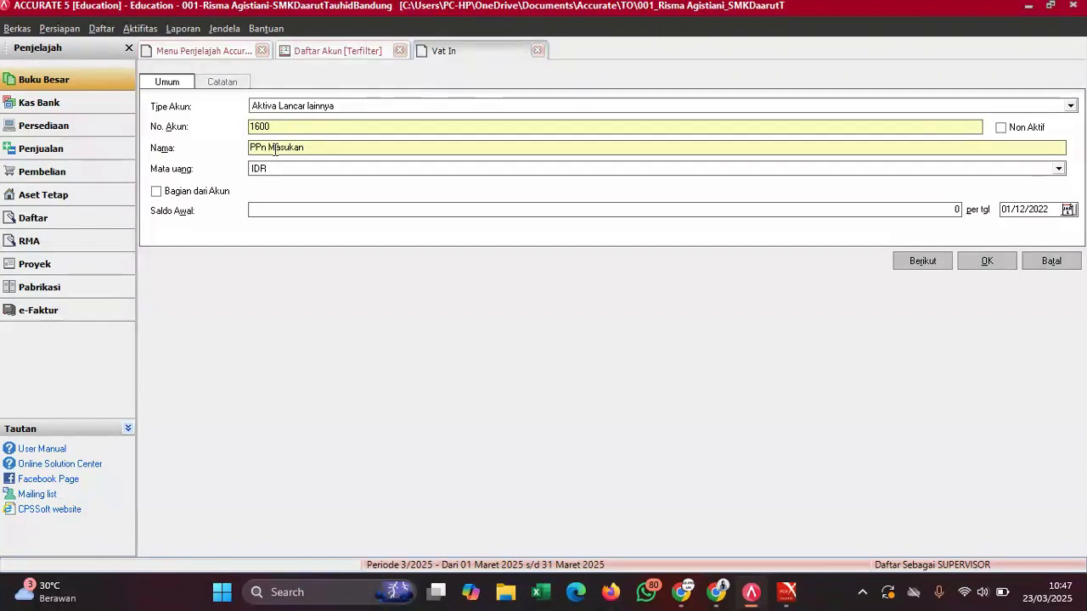
left_click(287, 216)
mouse_move(787, 592)
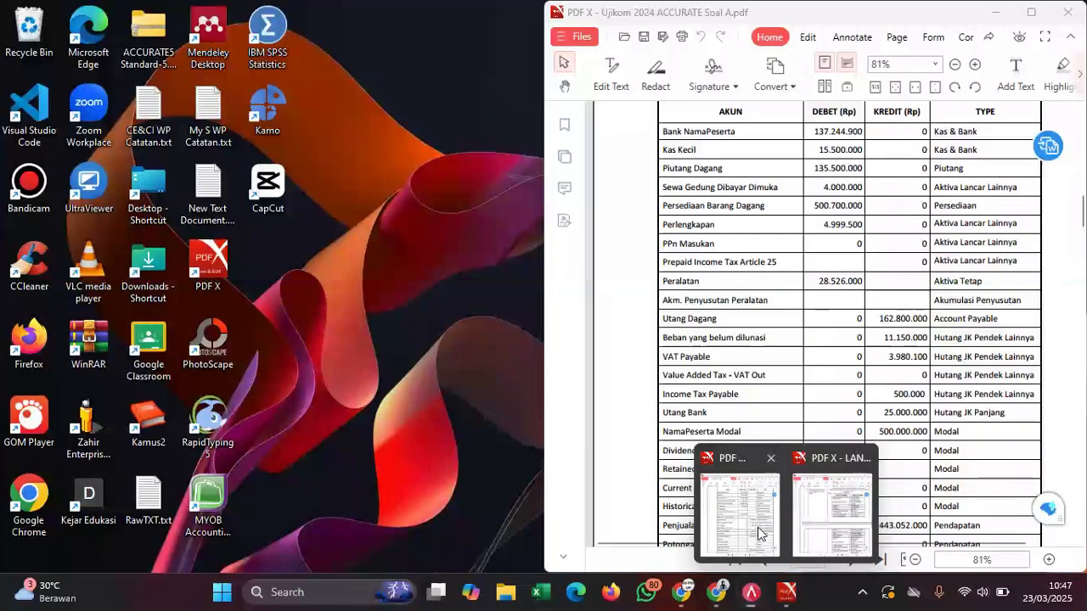
left_click(759, 534)
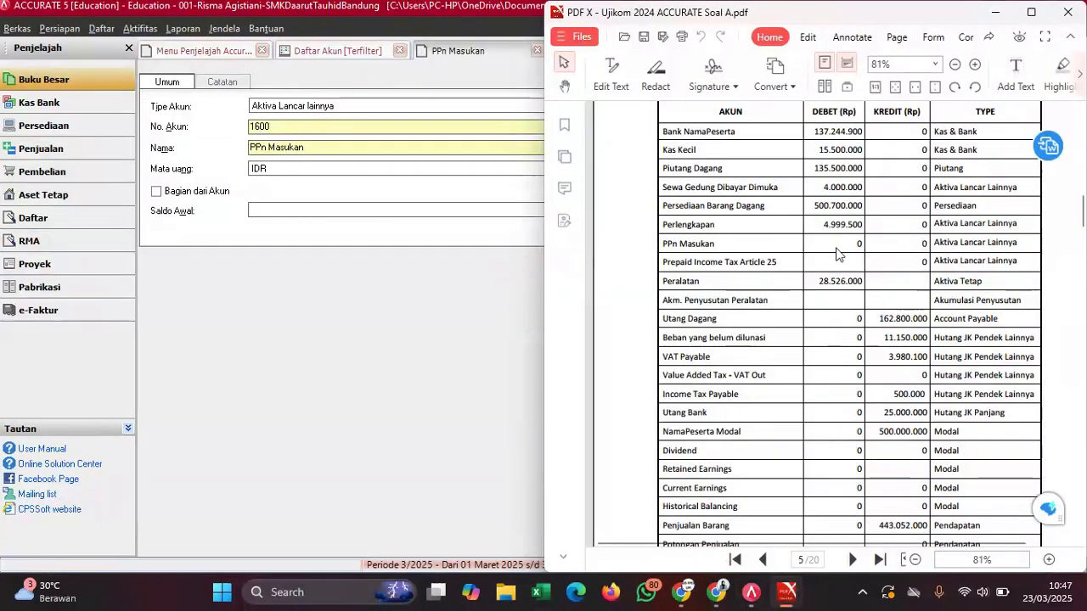
left_click(417, 340)
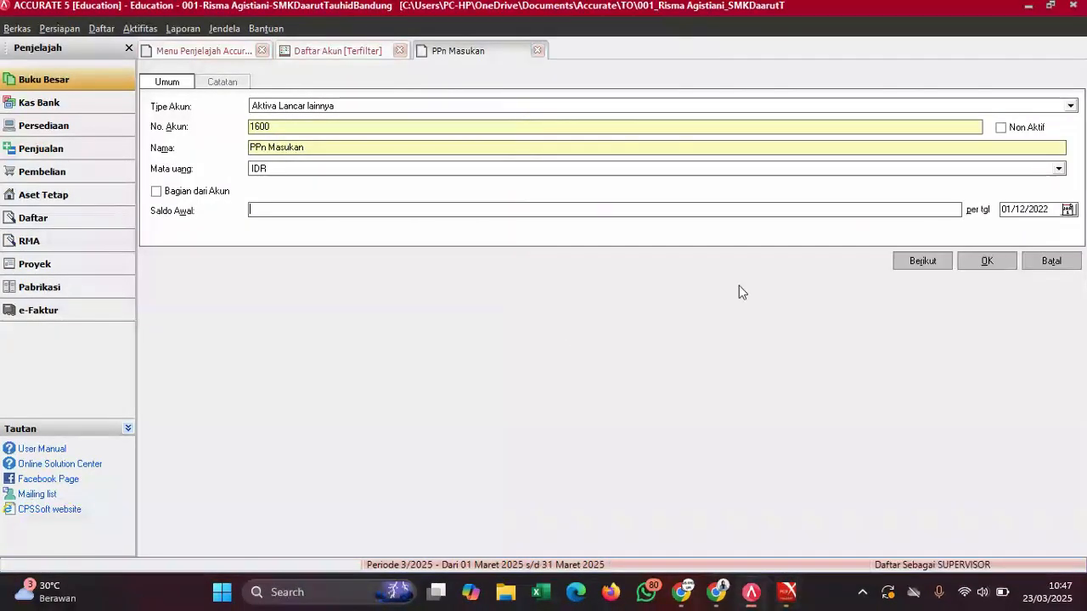
left_click(988, 261)
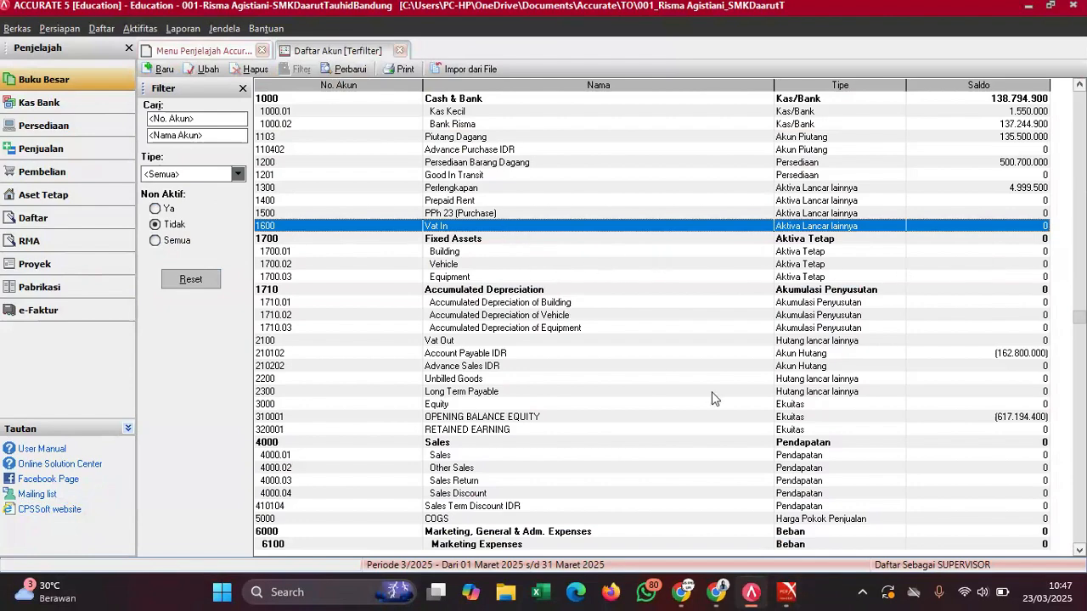
- Review the trial balance and LANGKAH AWAL DATABASE ACCURATE guide PDFs, then return to the account list
mouse_move(786, 594)
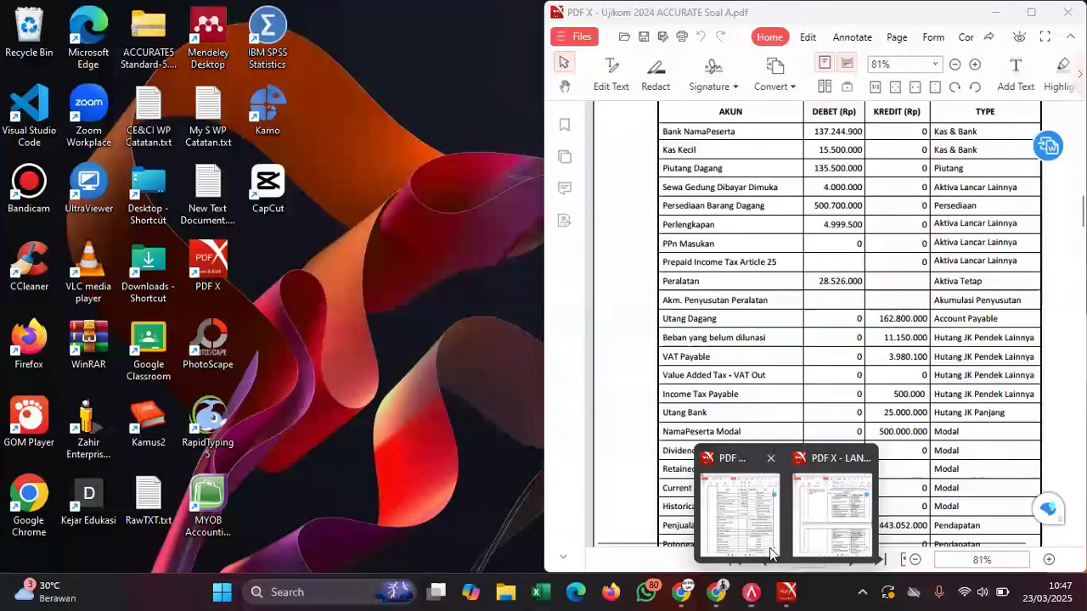
left_click(772, 554)
mouse_move(786, 594)
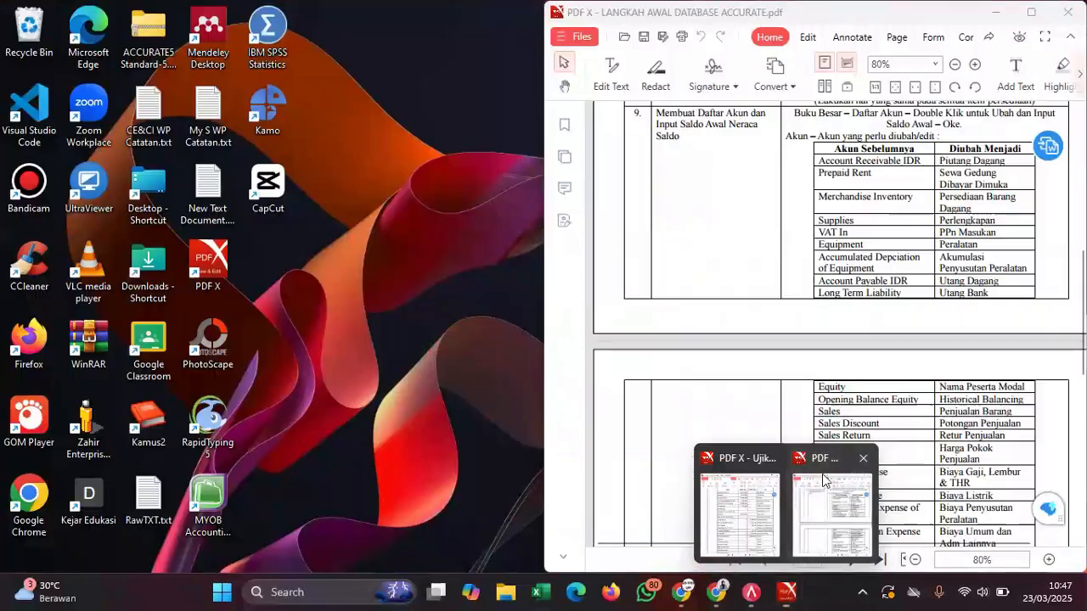
left_click(824, 505)
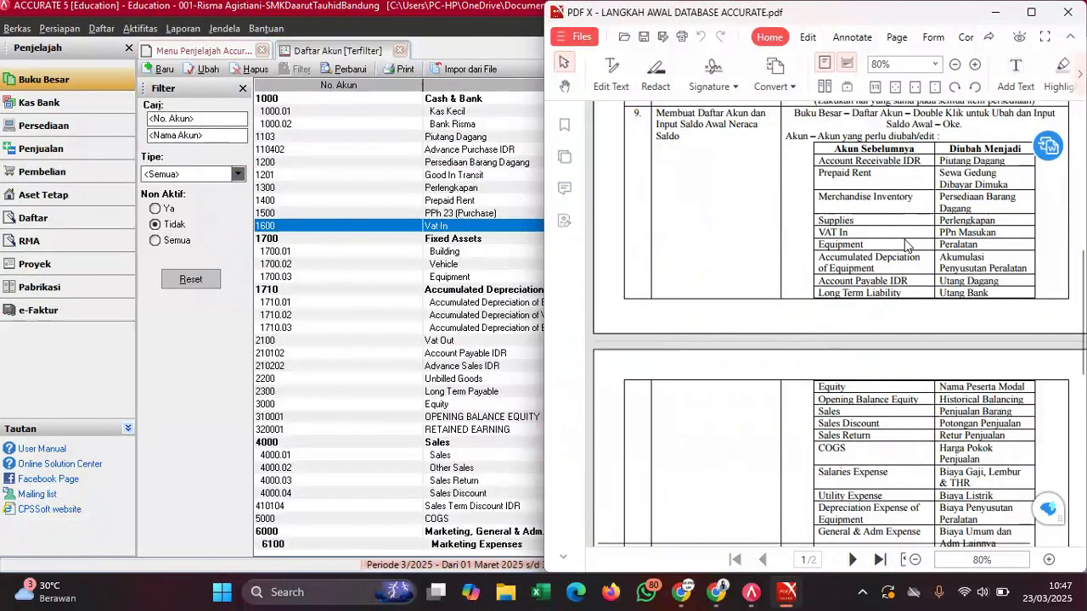
left_click(343, 381)
- Rename the Equipment account 1700.03 to Peralatan and save it
double_click(465, 277)
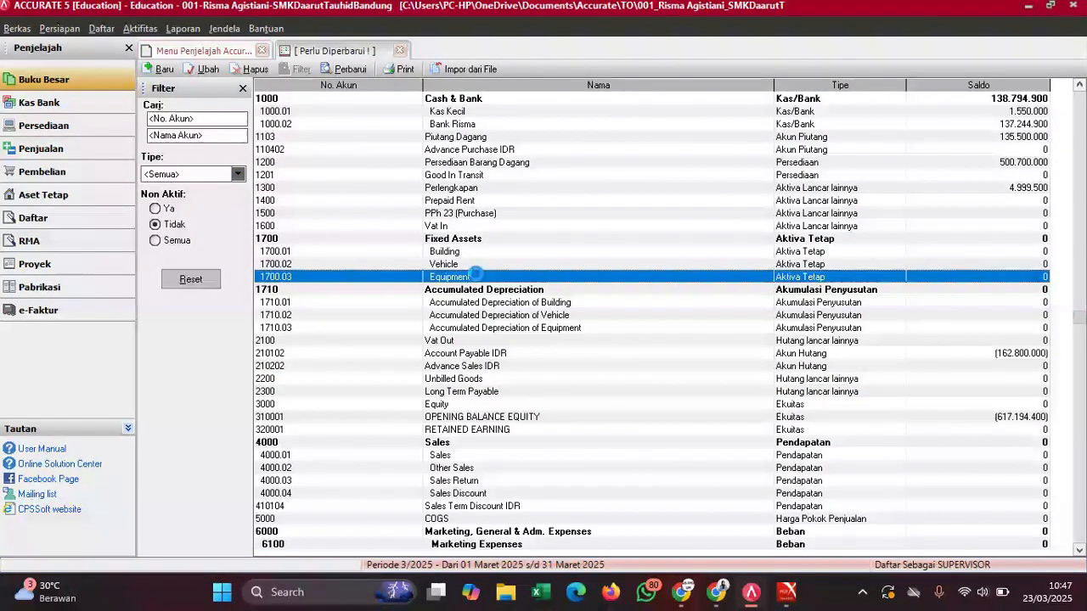
left_click(301, 151)
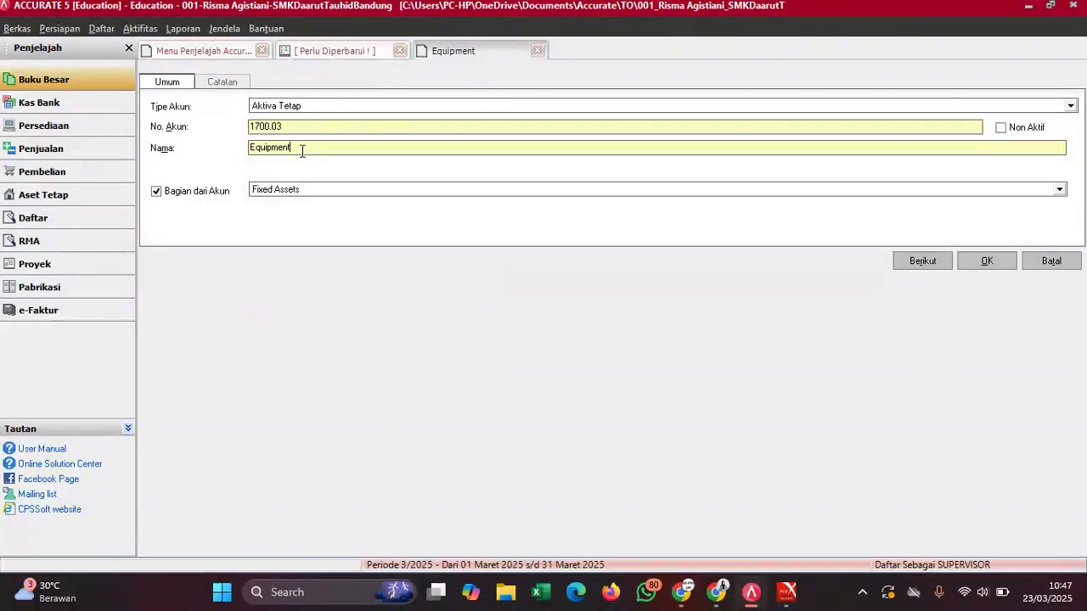
key("BackSpace")
key("BackSpace")
key("BackSpace")
key("BackSpace")
type("Peralatan")
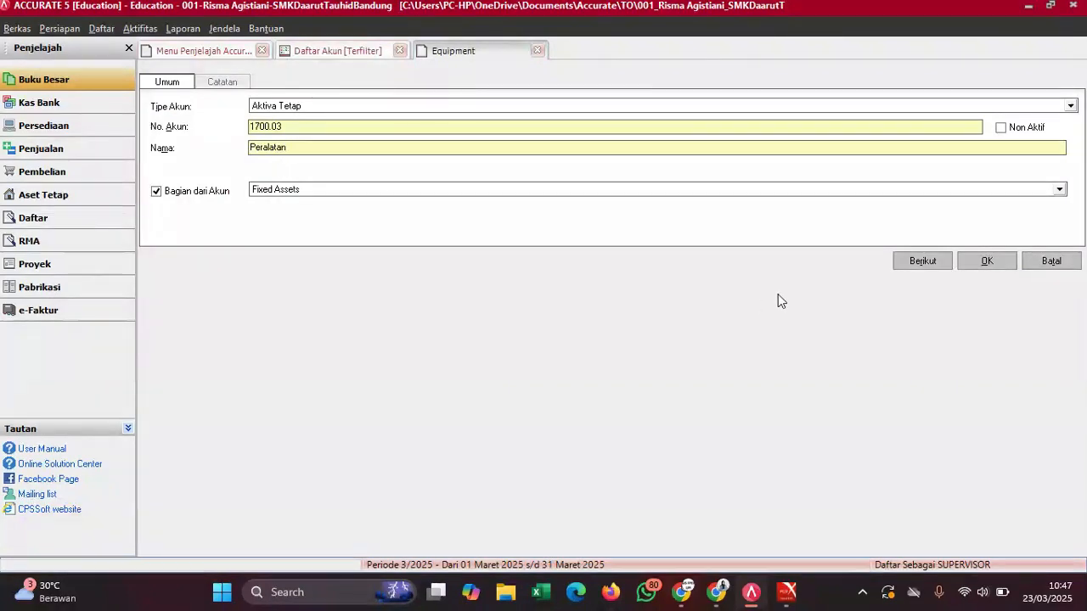
left_click(991, 263)
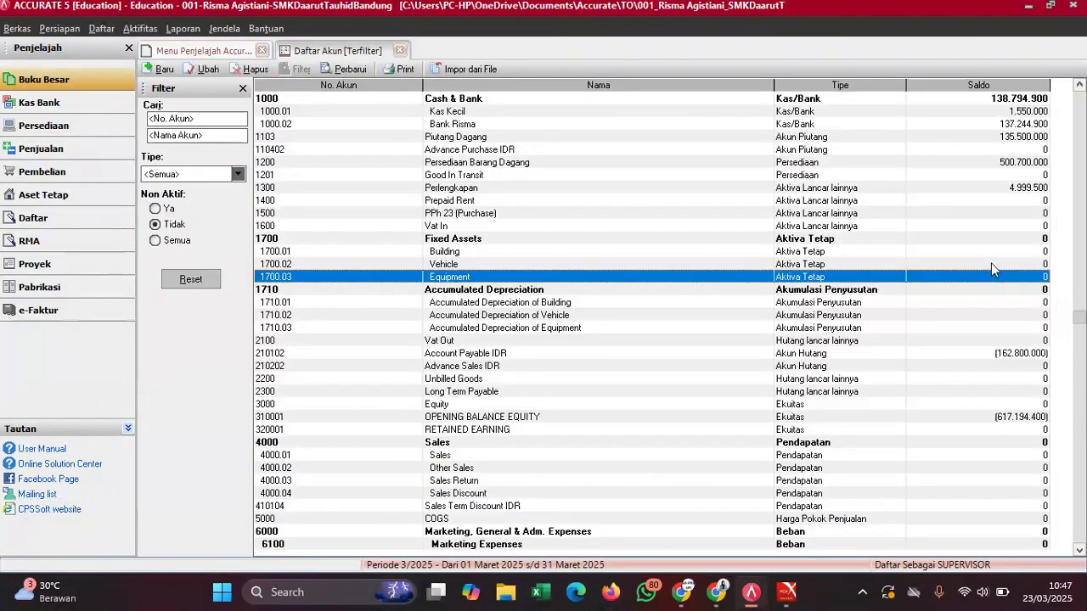
- Rename account 1710.03 to Akumulasi Penyusutan Peralatan and save it
left_click(448, 316)
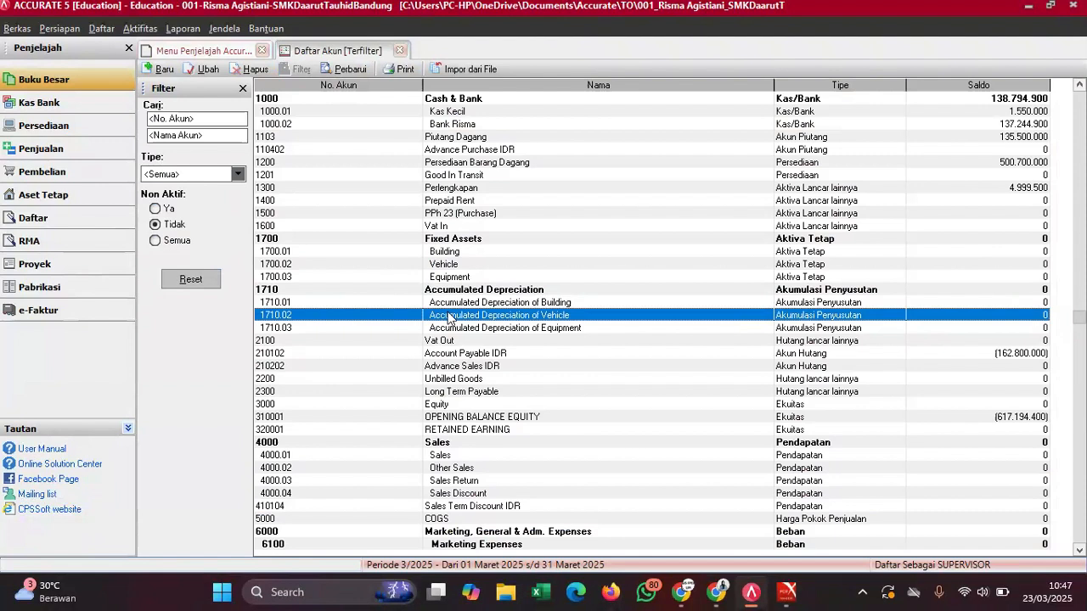
double_click(463, 329)
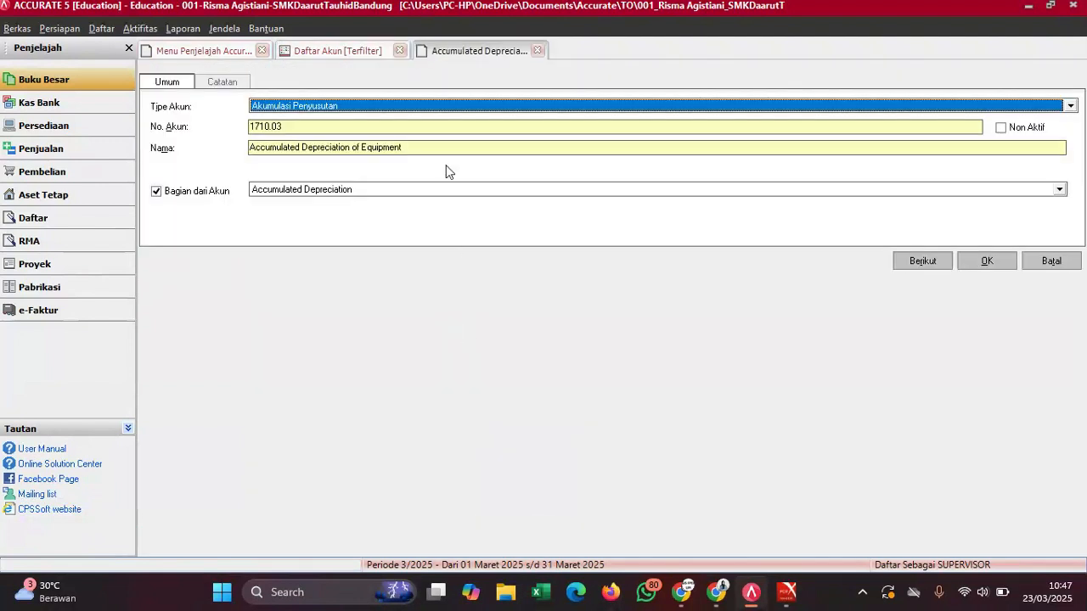
left_click_drag(428, 146, 219, 185)
type("Aku")
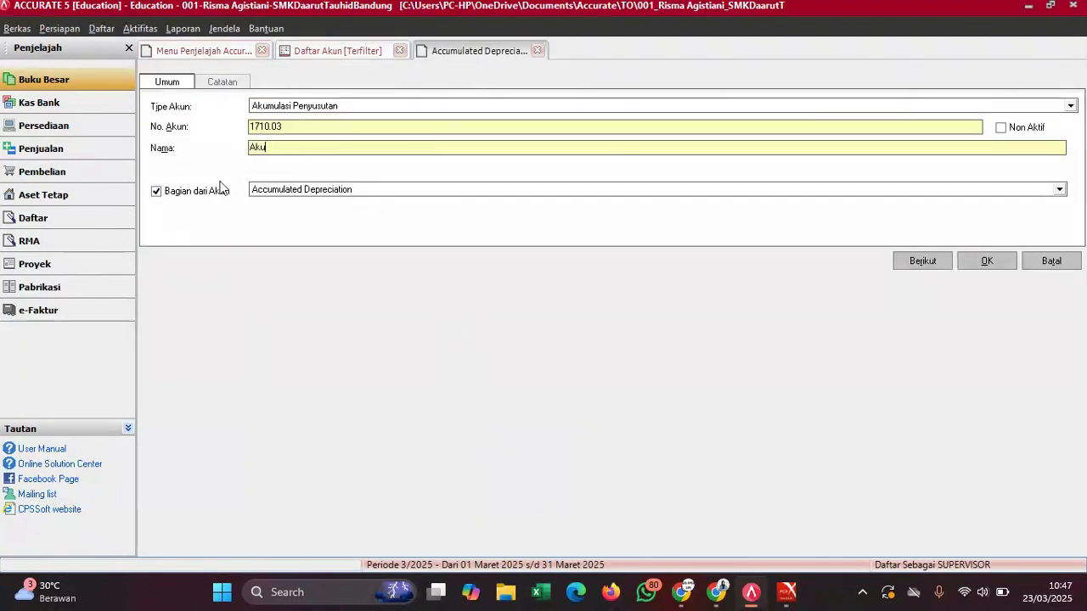
type("mulasi ")
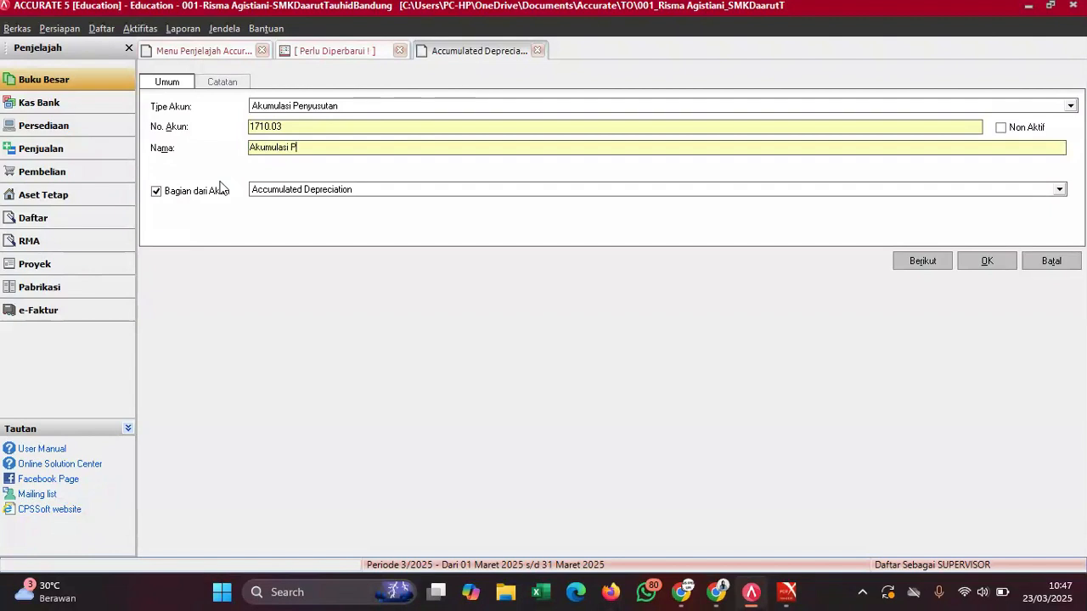
type("Penyusutan Perla")
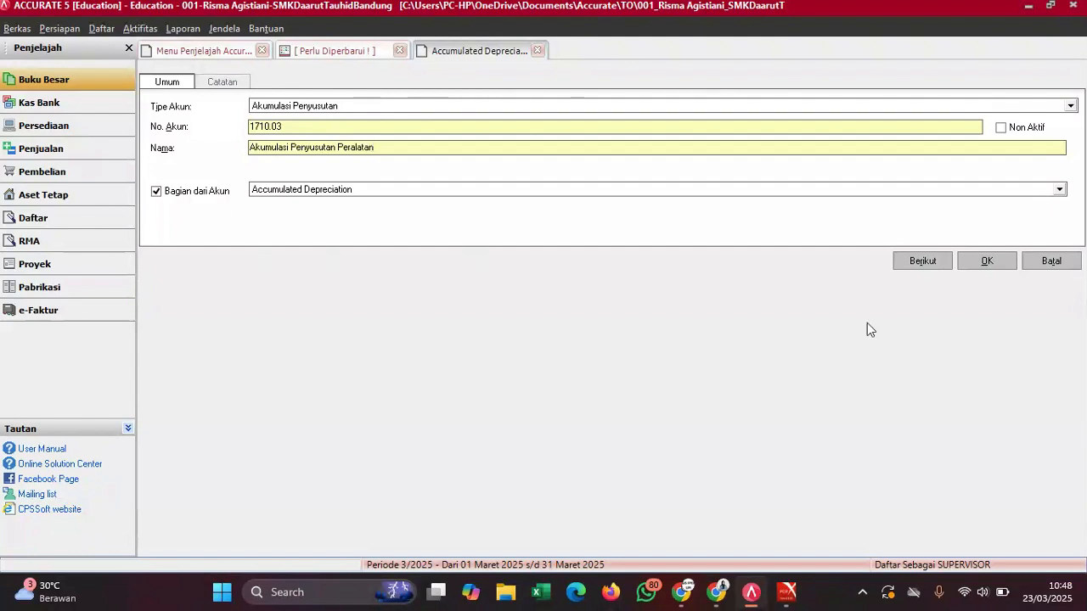
left_click(997, 264)
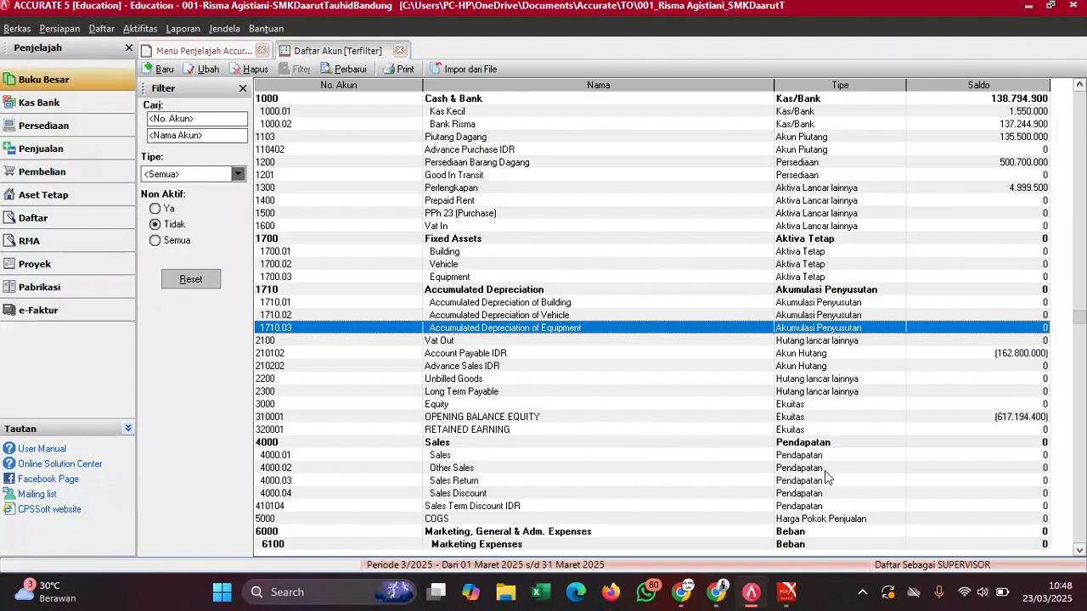
- Switch between the Ujikom trial balance and LANGKAH AWAL guide PDFs, selecting account 1300 Perlengkapan
mouse_move(787, 592)
left_click(764, 458)
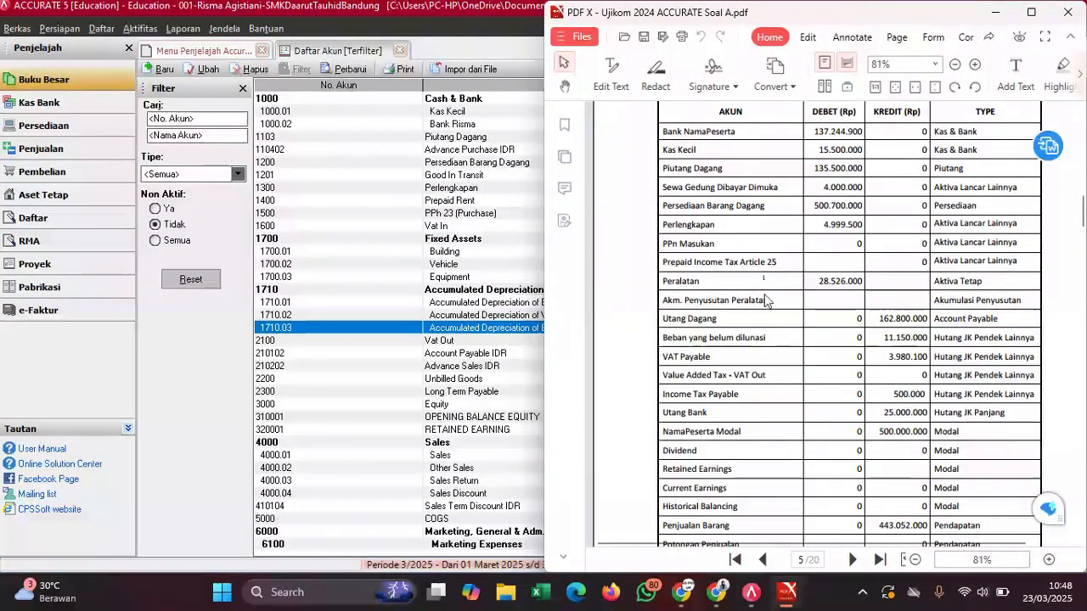
mouse_move(787, 592)
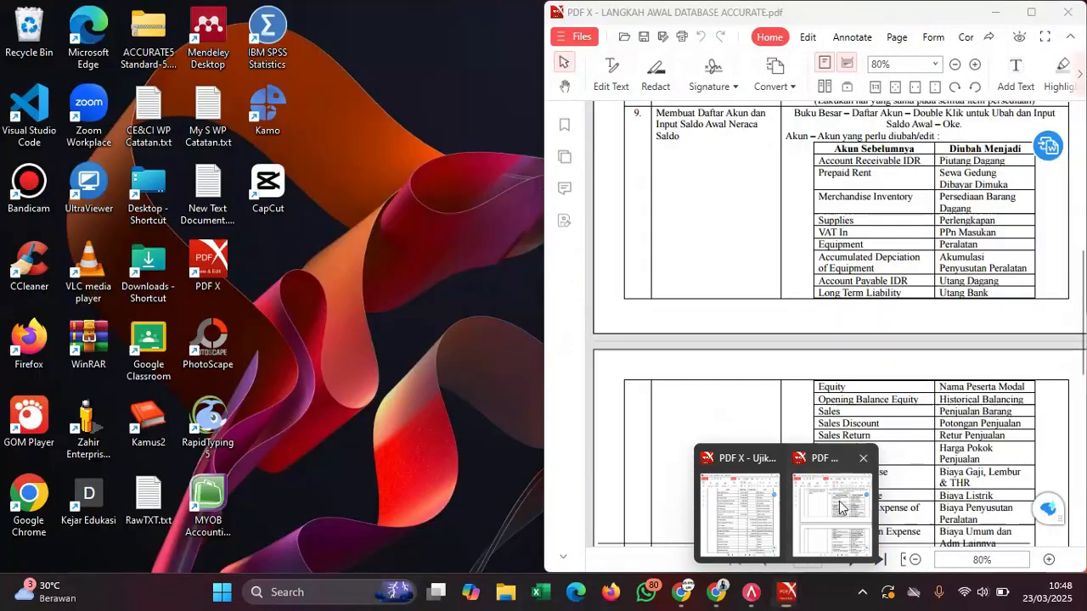
left_click(840, 508)
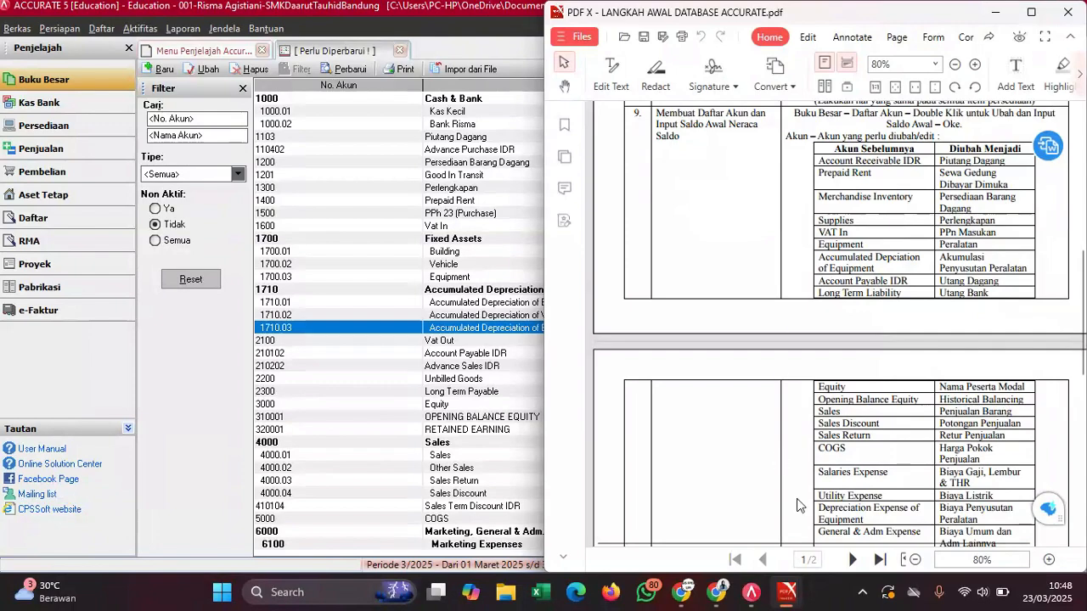
mouse_move(788, 592)
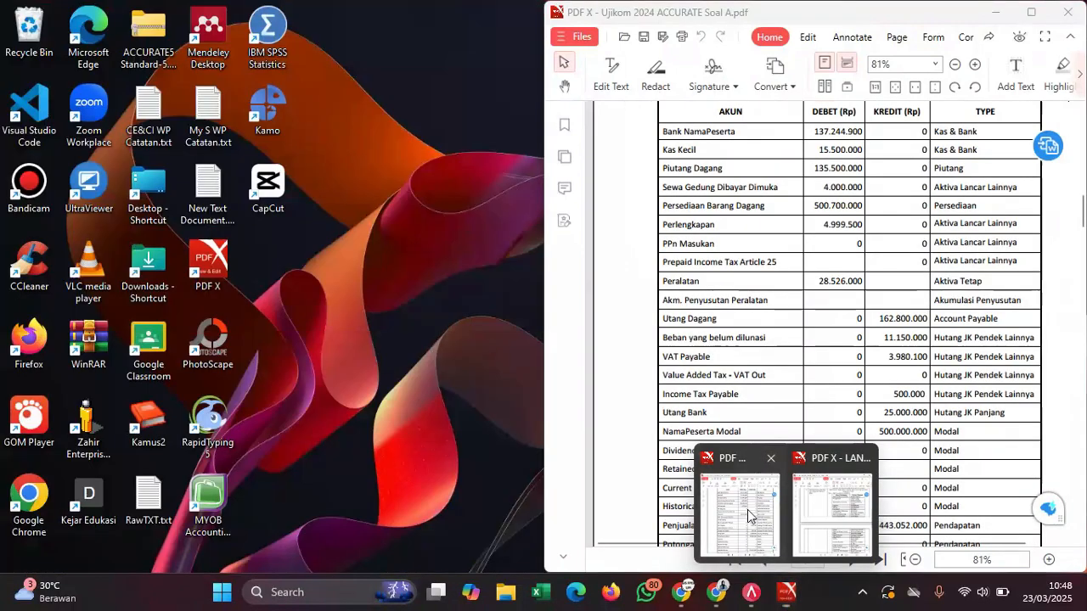
left_click(748, 510)
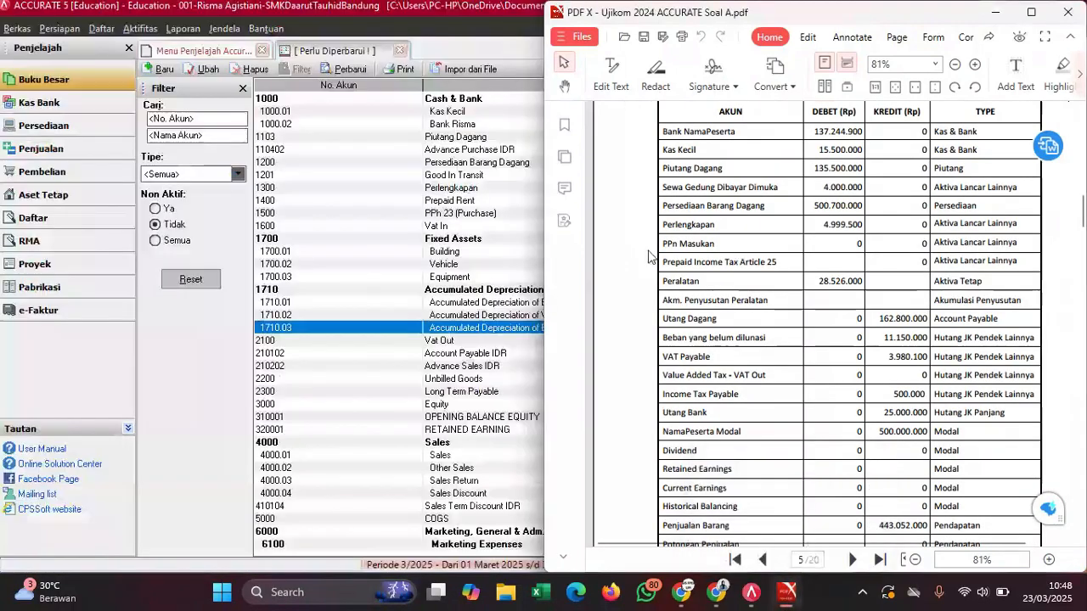
left_click(439, 190)
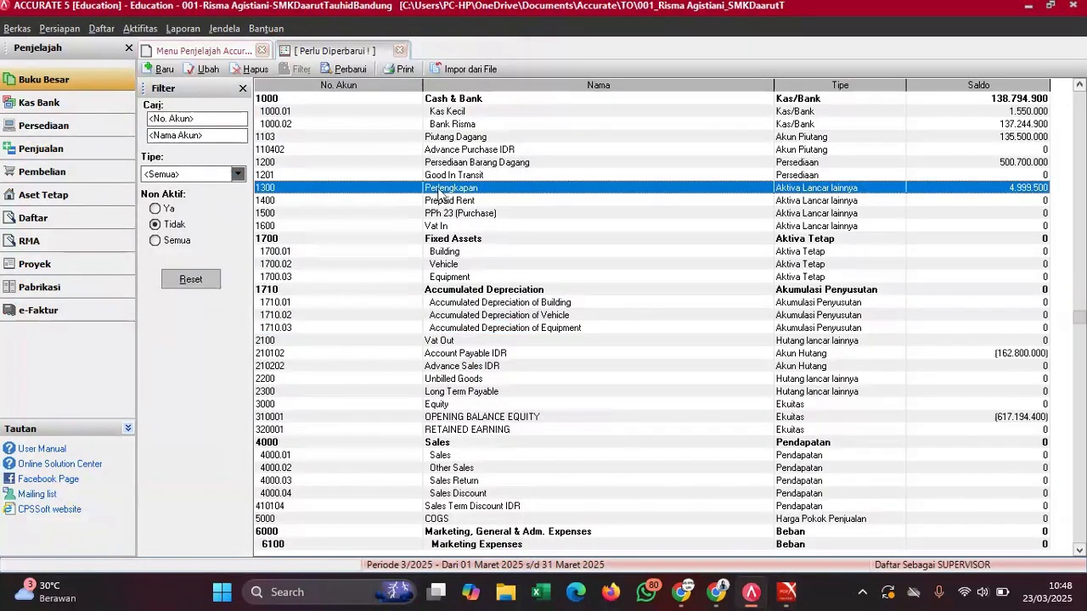
mouse_move(786, 592)
left_click(757, 553)
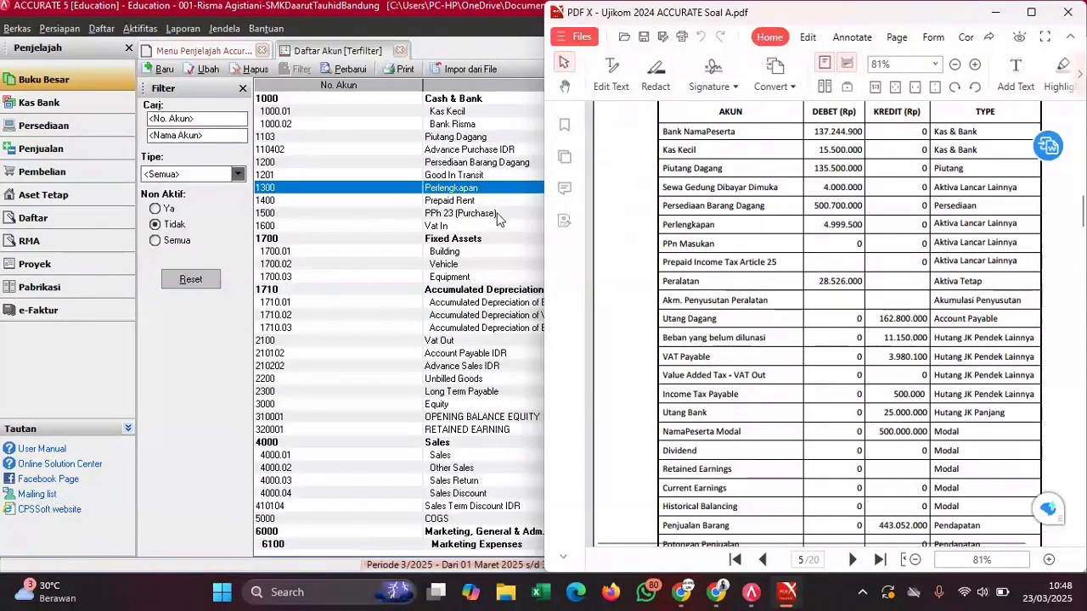
- Rename account 1400 from Prepaid Rent to Sewa Gedung Dibayar Dimuka
double_click(493, 202)
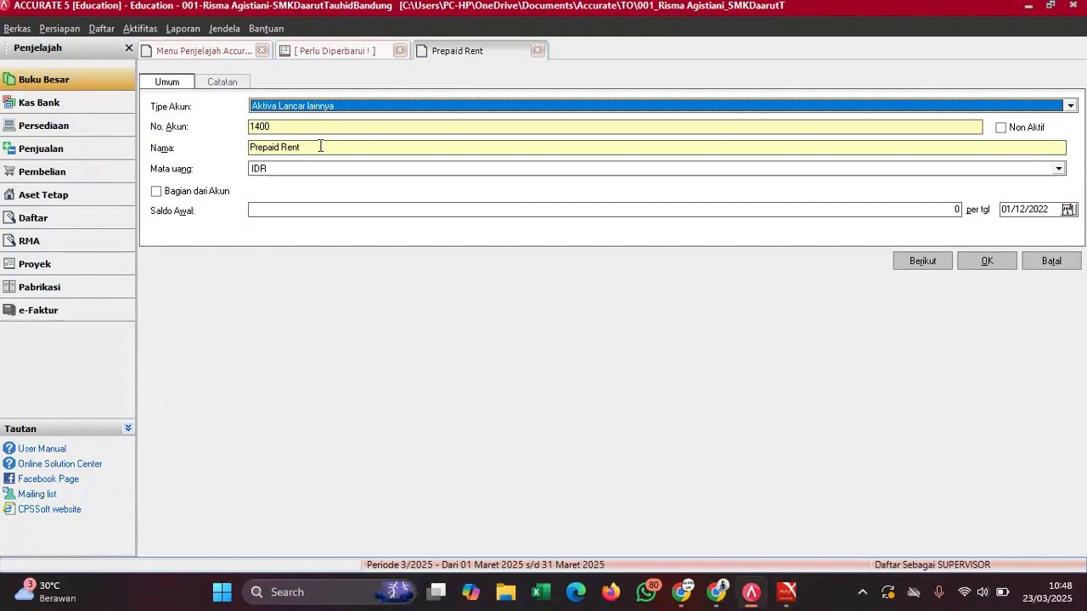
left_click_drag(317, 147, 255, 148)
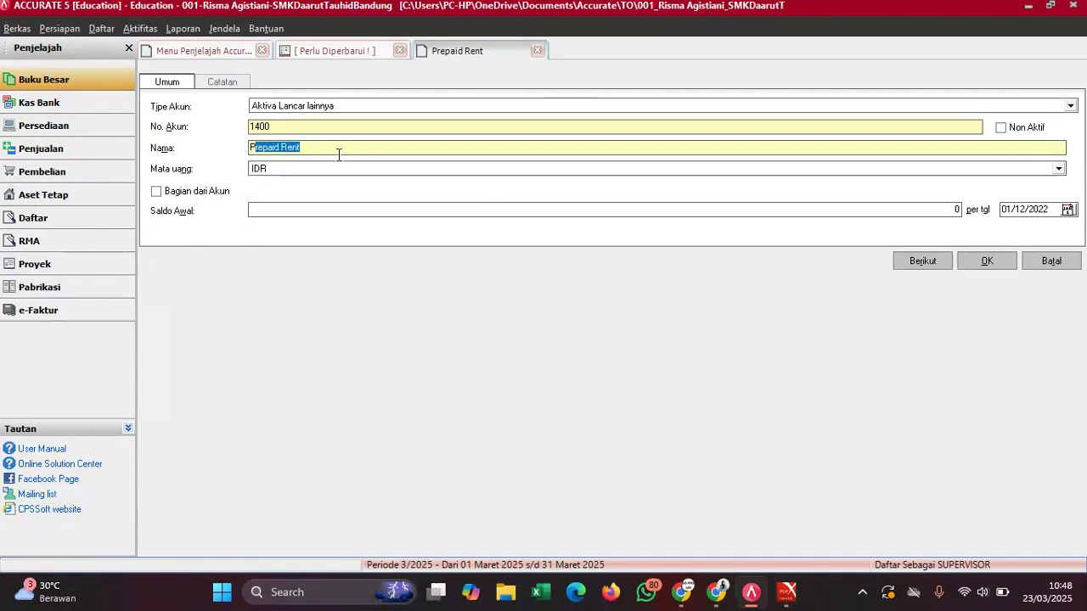
key("BackSpace")
key("BackSpace")
type("Sewa")
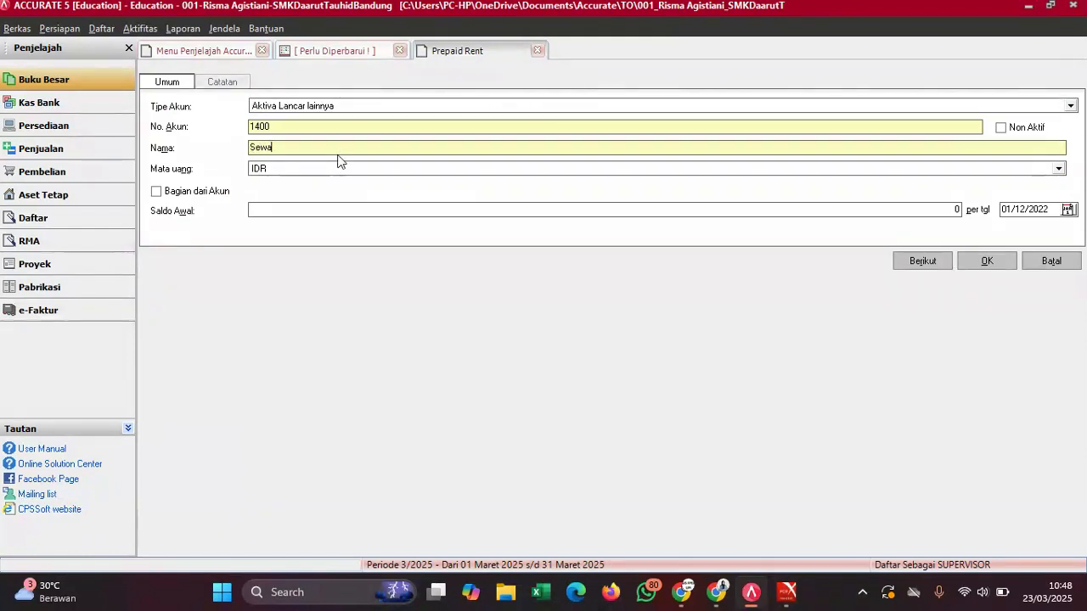
type(" Gedung Dibayar Dimuka")
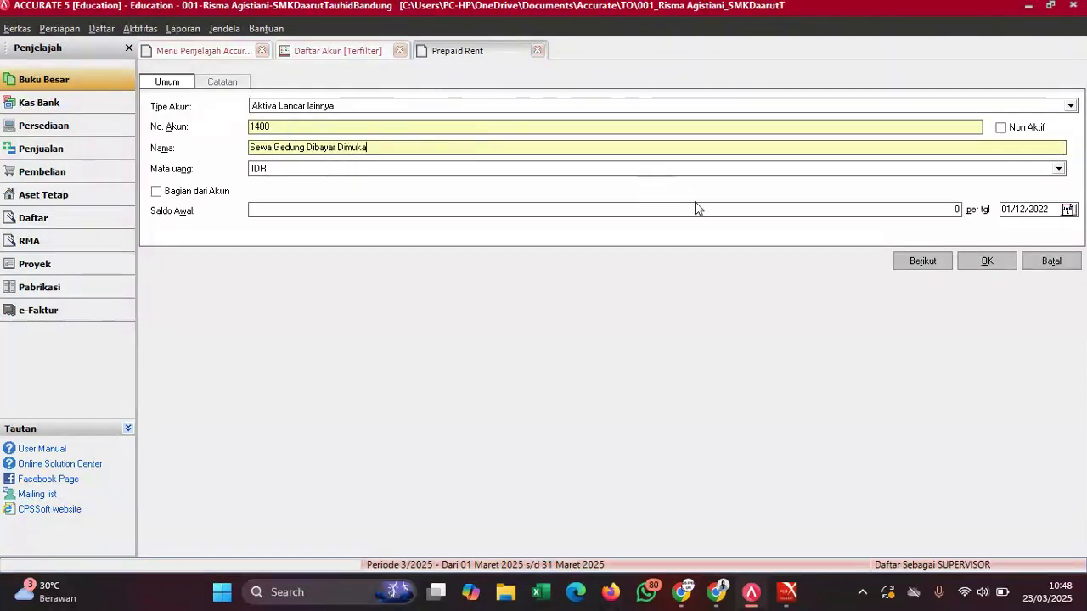
- Enter a 4.000.000 opening balance, save, confirm the warning, and refresh the list
mouse_move(802, 593)
left_click(764, 535)
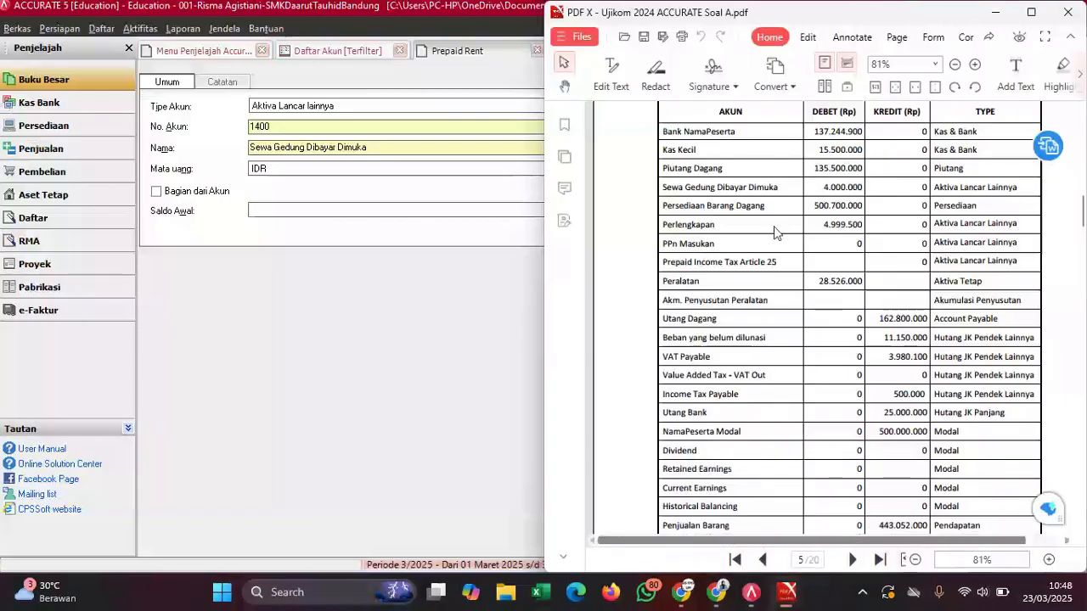
left_click(399, 211)
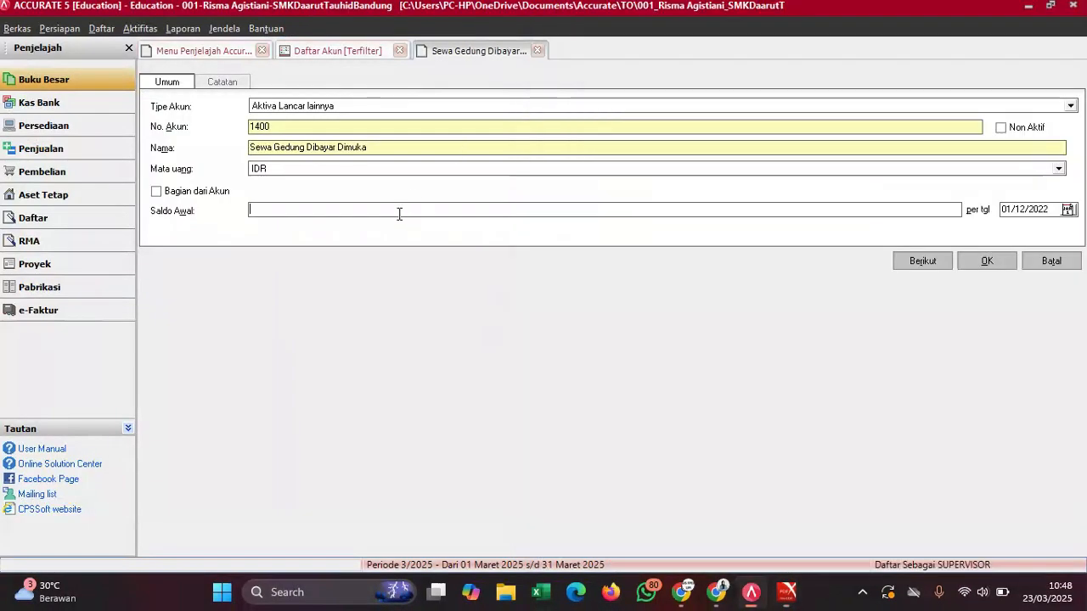
type("4000000")
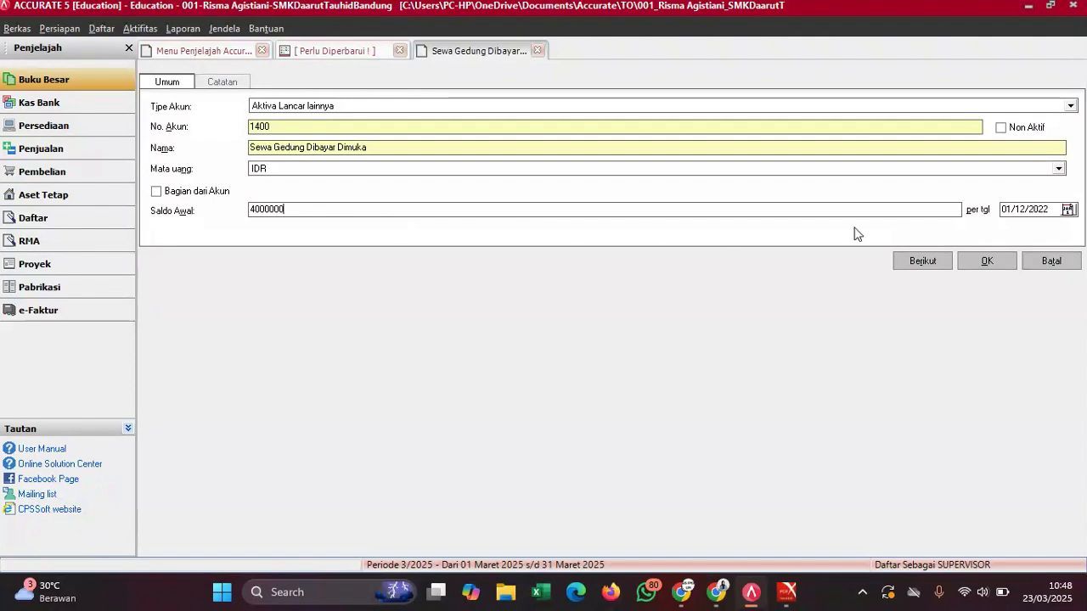
left_click(992, 261)
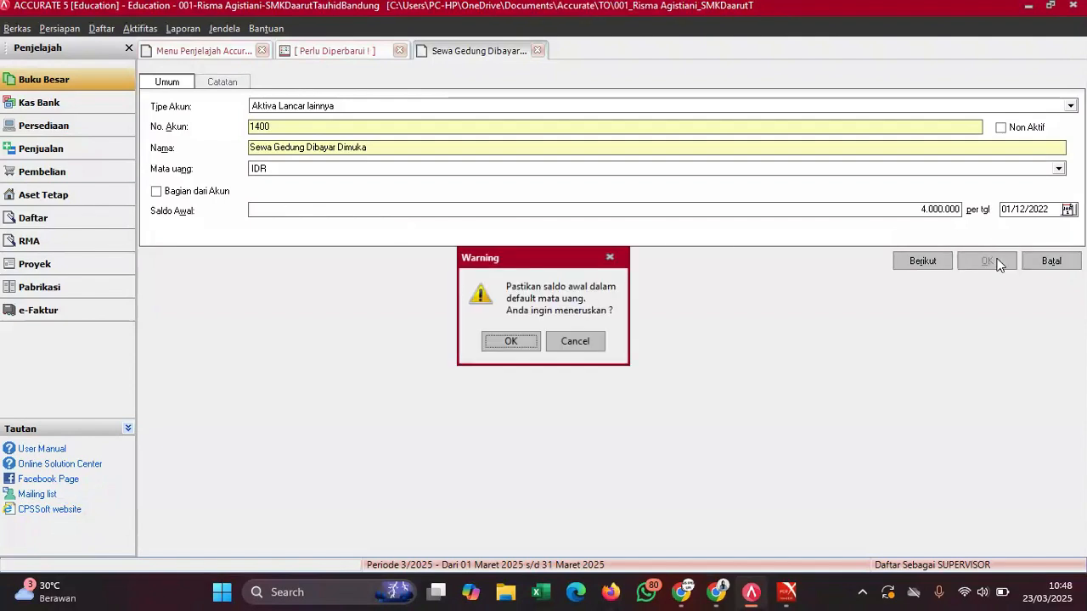
left_click(520, 347)
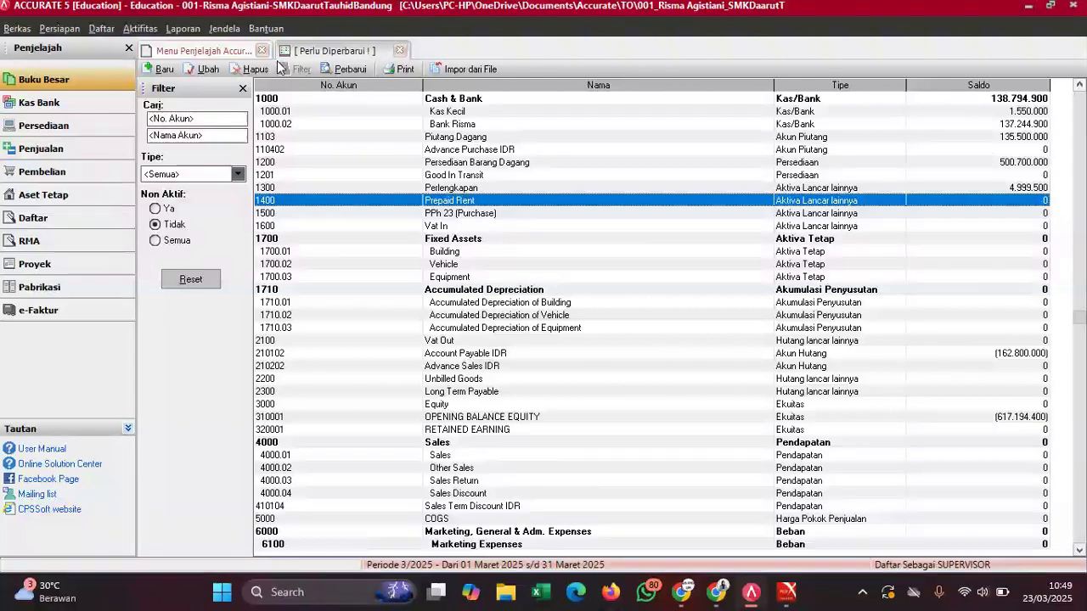
left_click(356, 72)
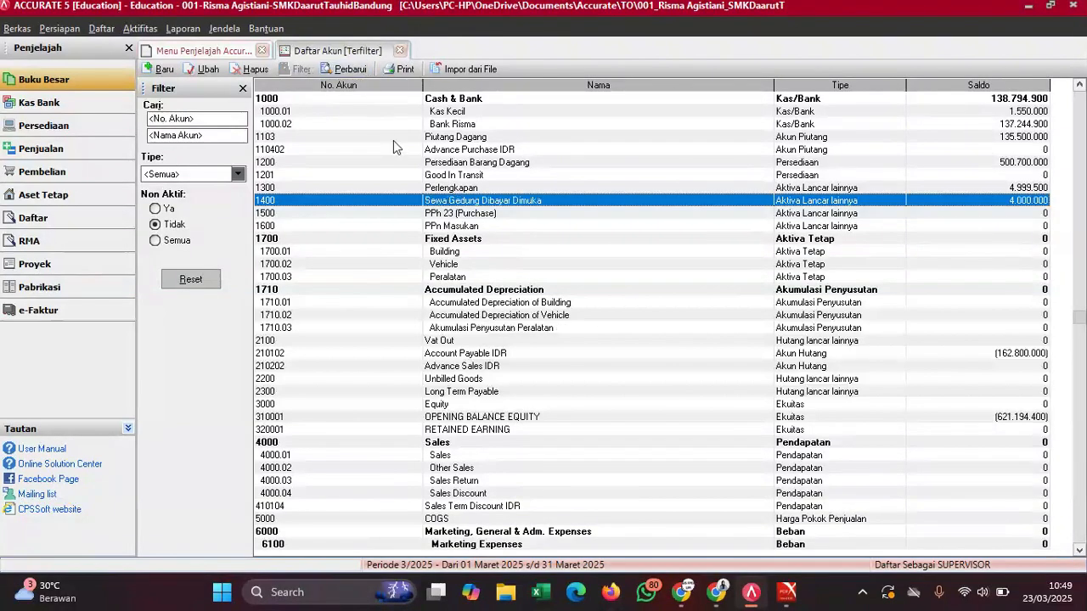
- Consult the trial balance PDF, then start a new account with suggested number 320002
left_click(786, 592)
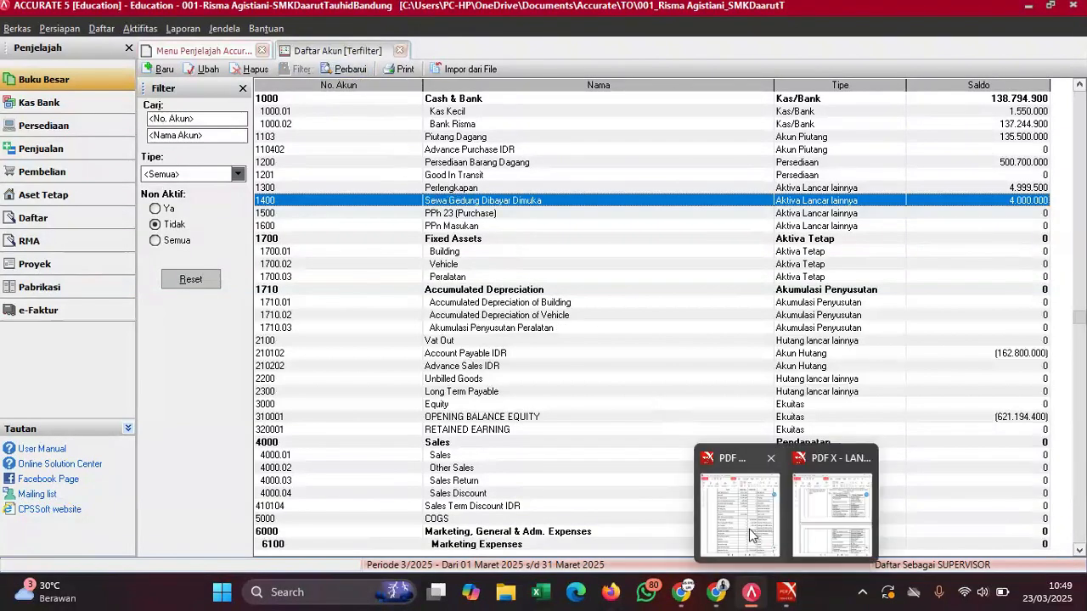
left_click(749, 529)
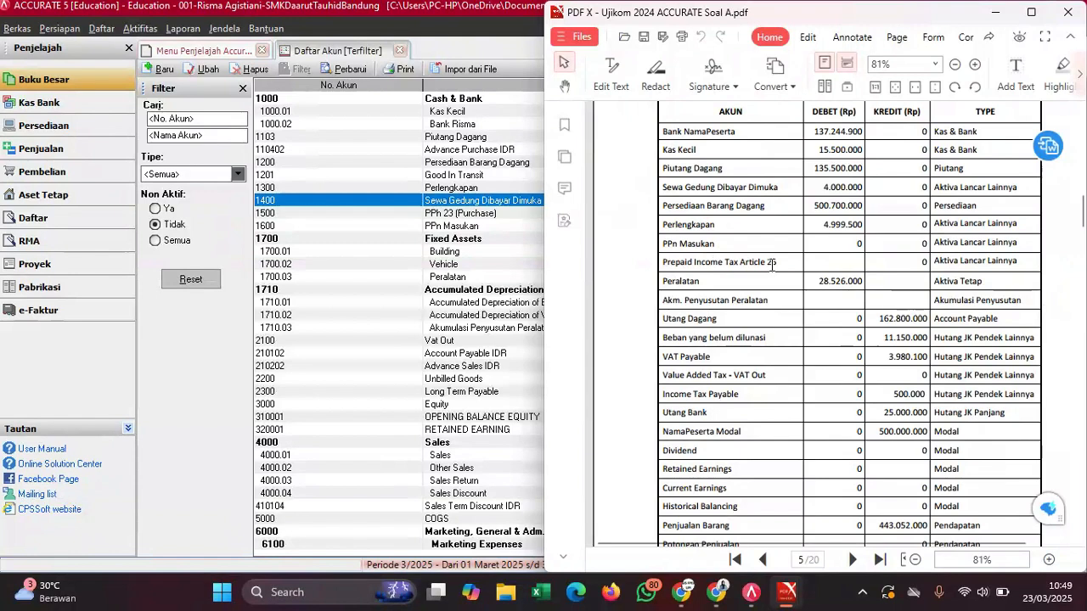
left_click(449, 256)
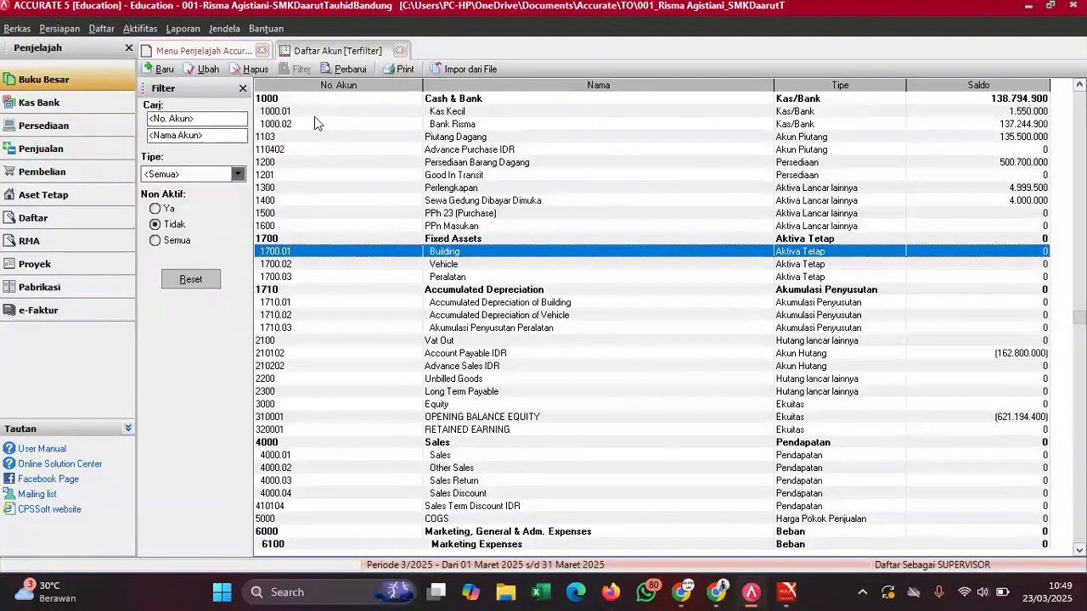
left_click(160, 71)
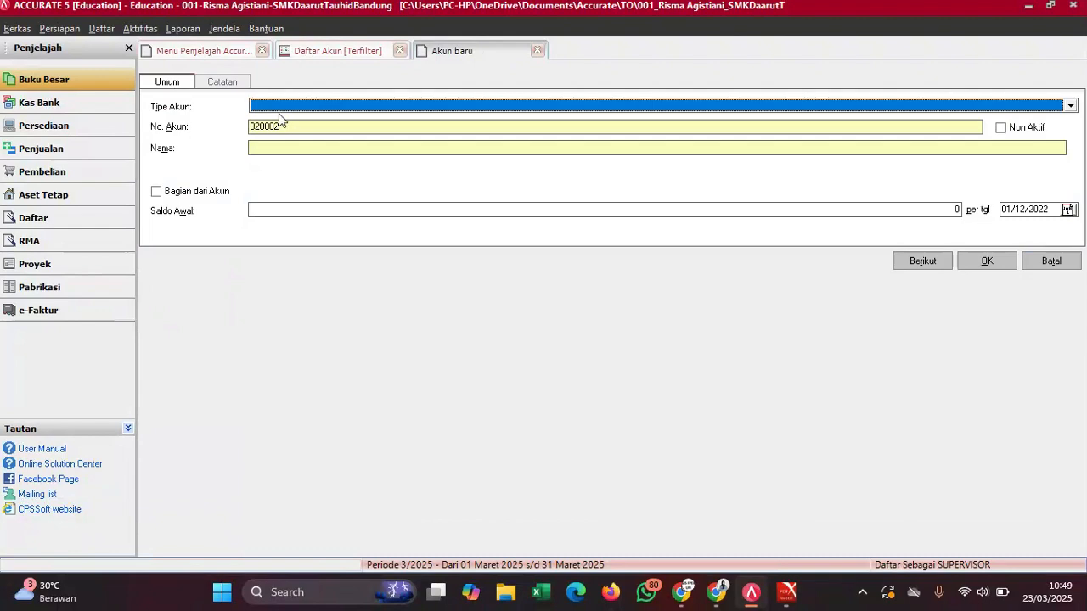
- Set the new account's type to Aktiva Lancar lainnya and replace the suggested number 320002
left_click(276, 109)
mouse_move(796, 601)
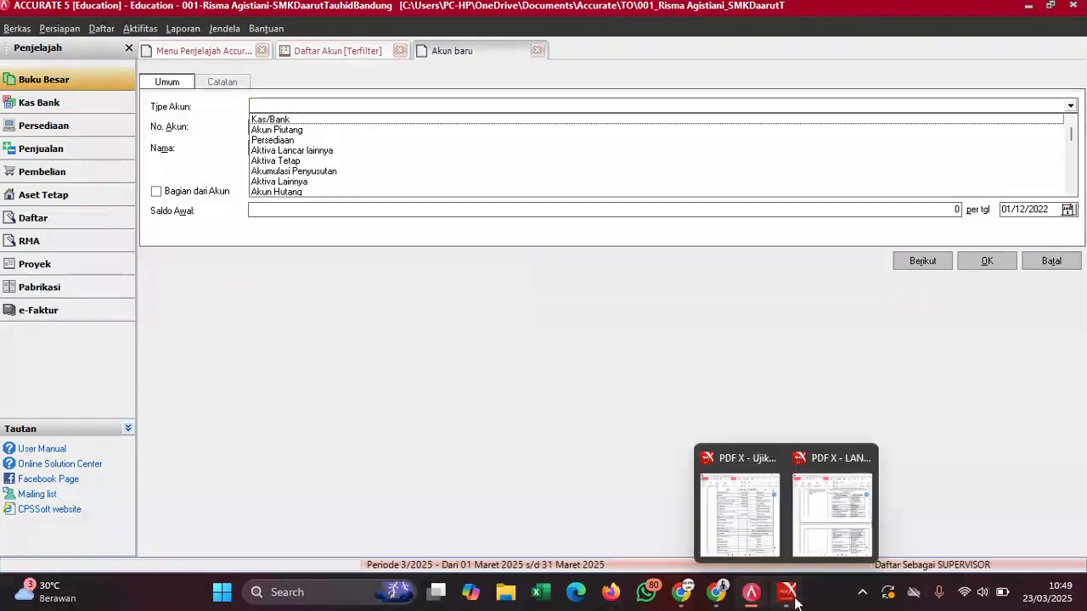
left_click(739, 510)
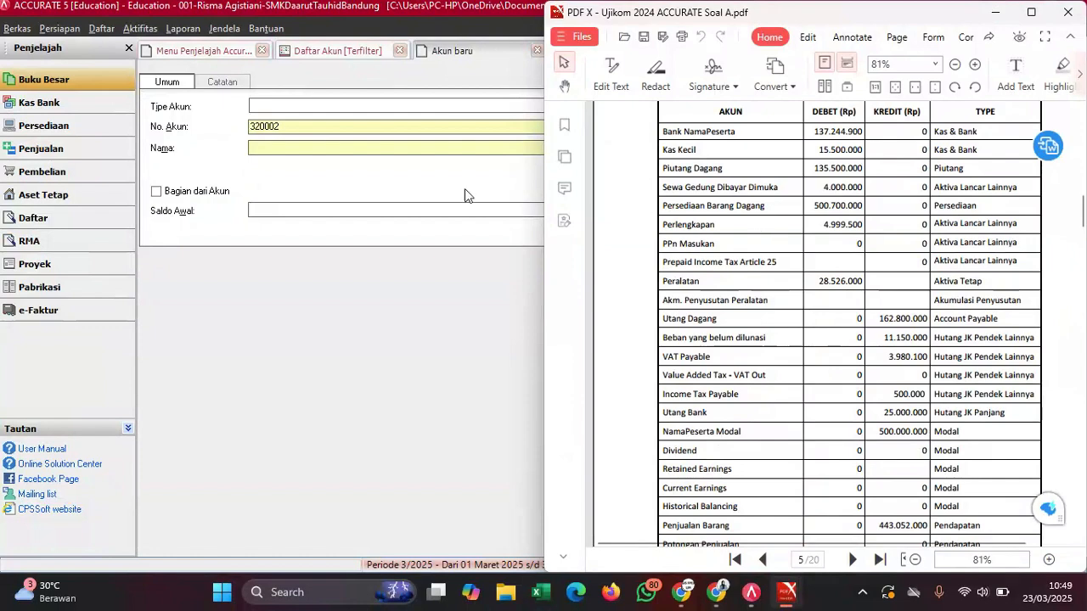
left_click(380, 114)
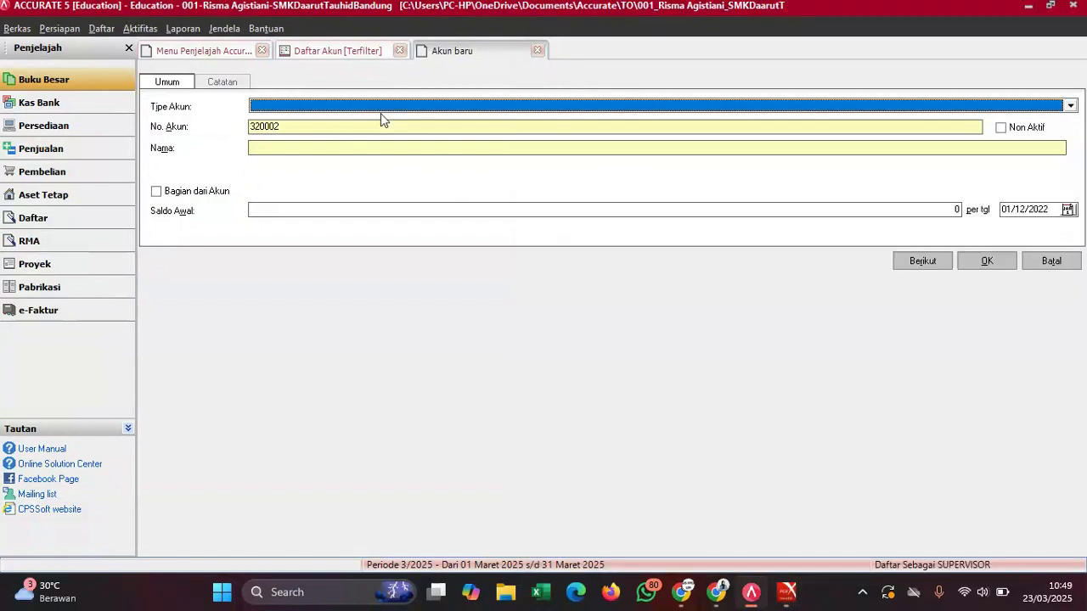
left_click(352, 108)
left_click(319, 152)
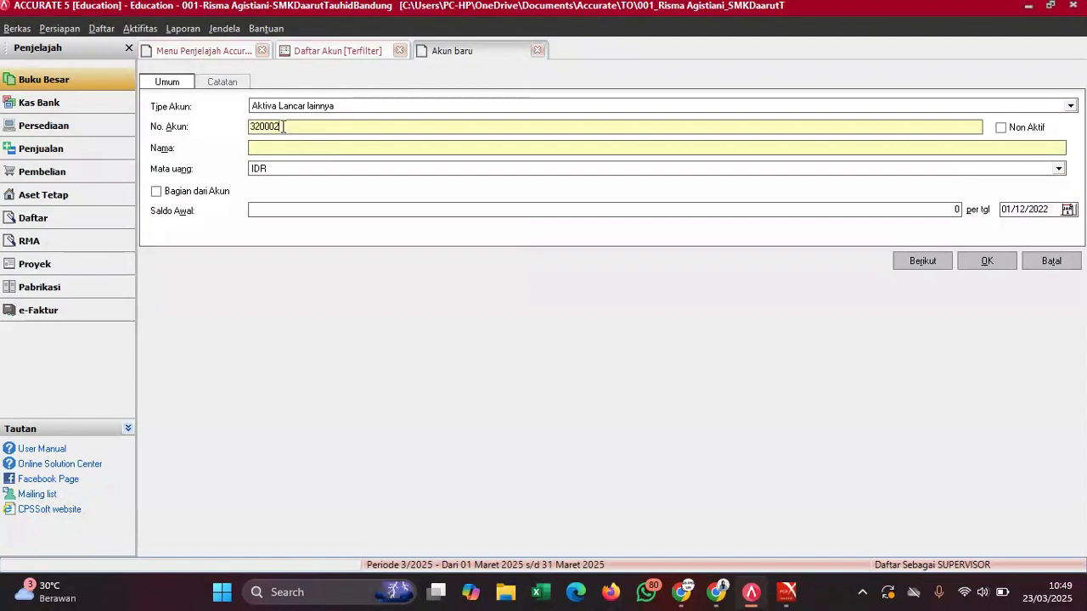
left_click_drag(283, 127, 246, 129)
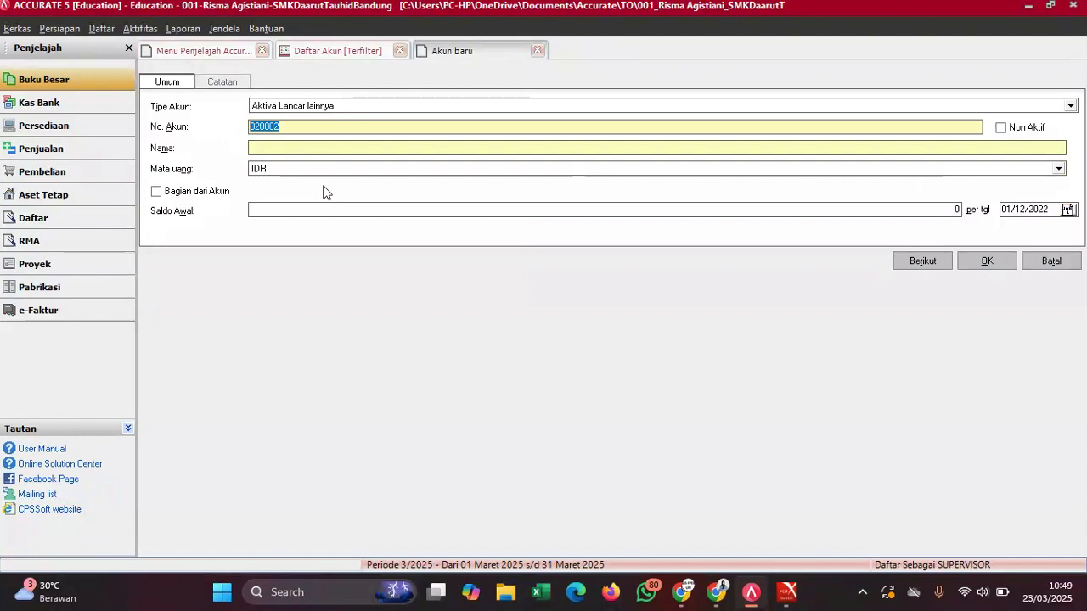
type("1")
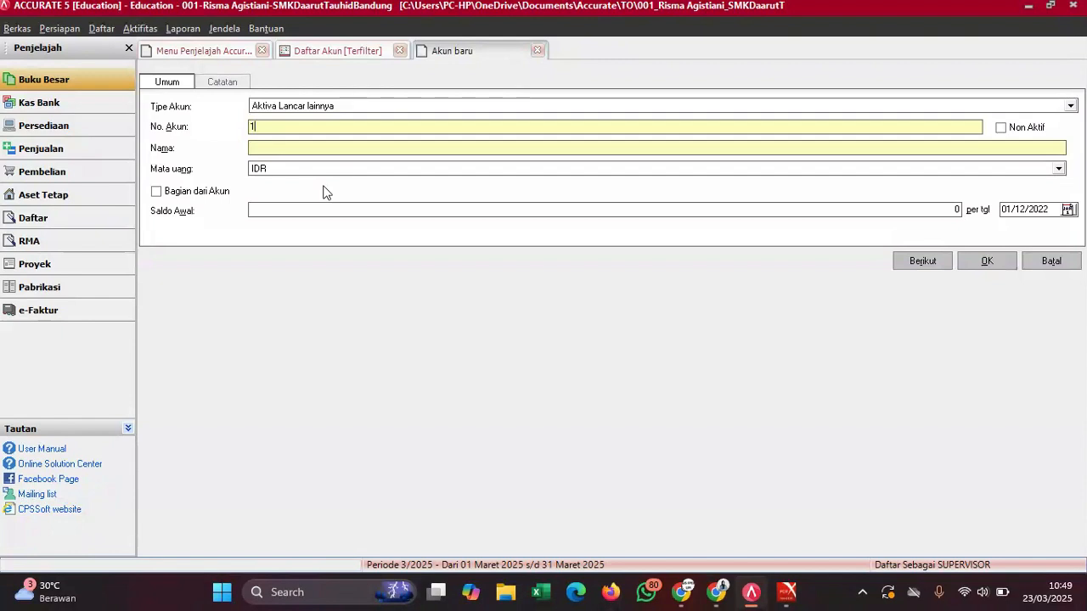
type("600")
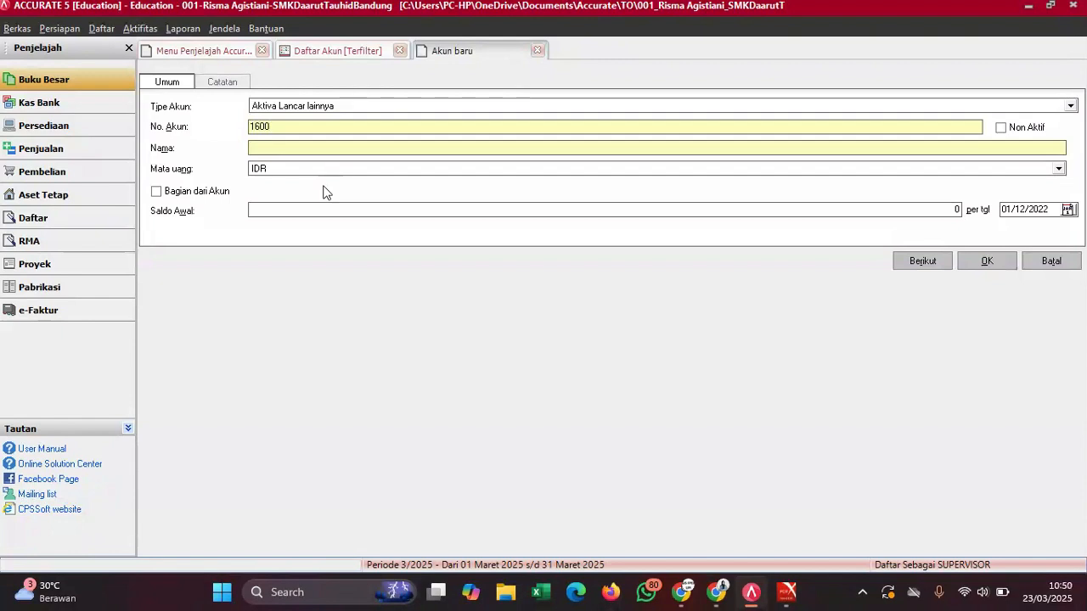
- Copy 'Prepaid Income Tax Article 25' from the trial balance PDF into the account name
left_click(267, 150)
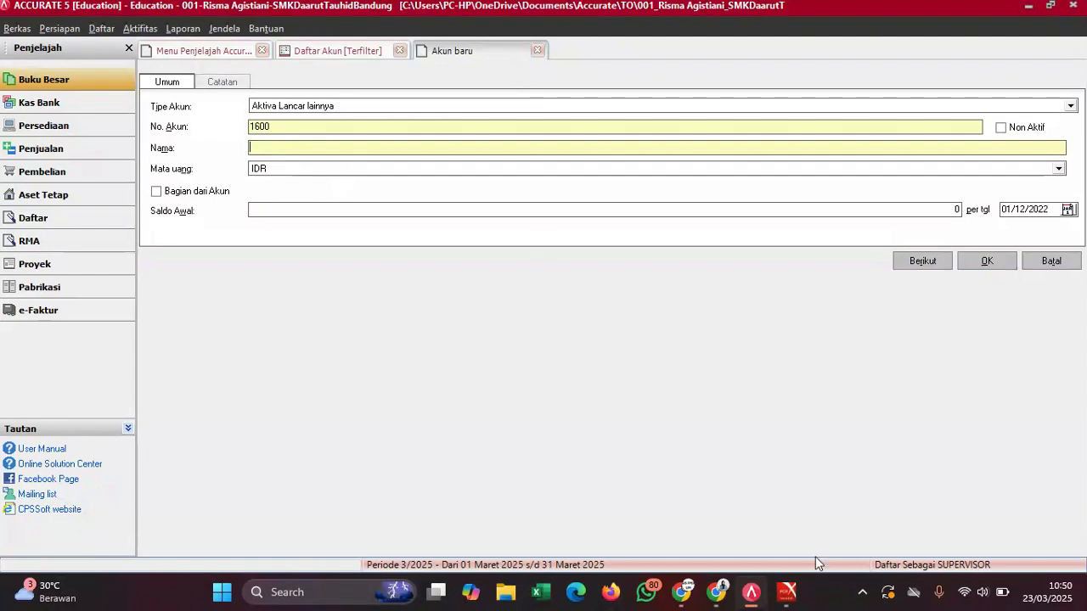
mouse_move(783, 592)
left_click(739, 509)
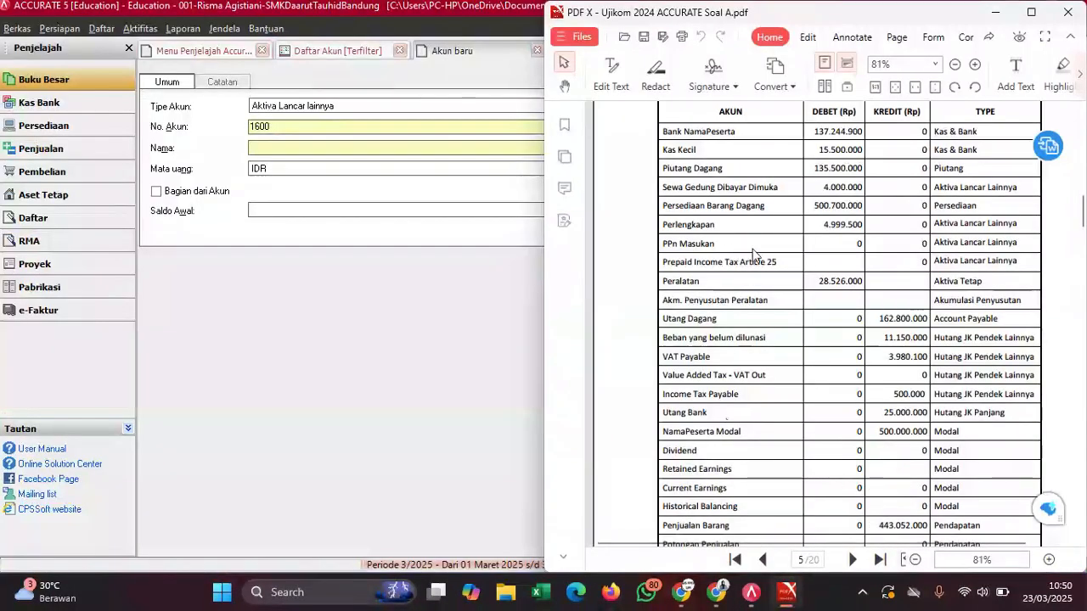
left_click_drag(776, 262, 668, 276)
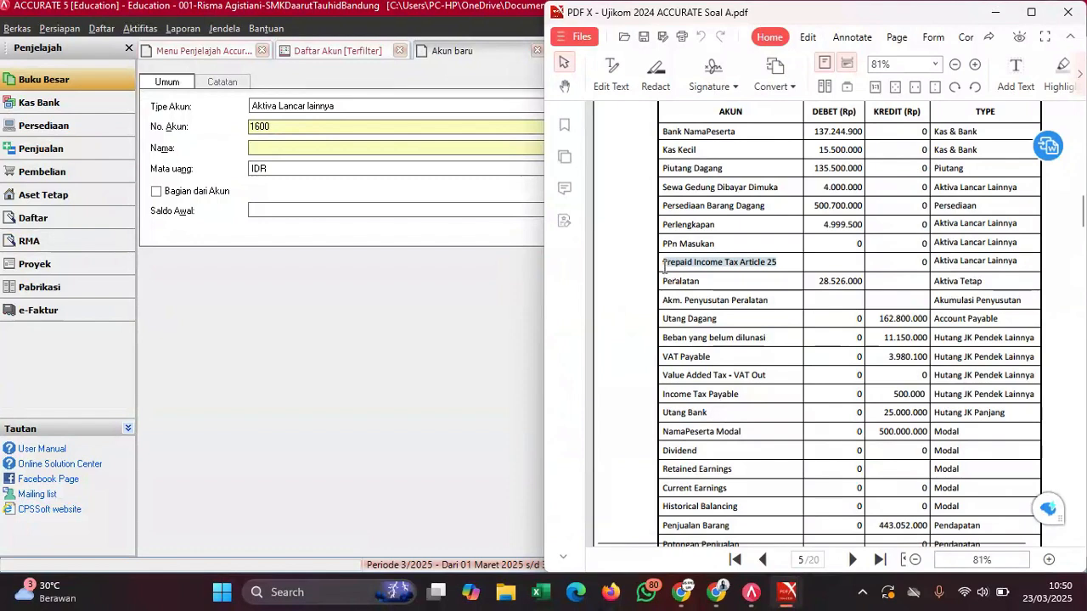
right_click(669, 263)
left_click(710, 285)
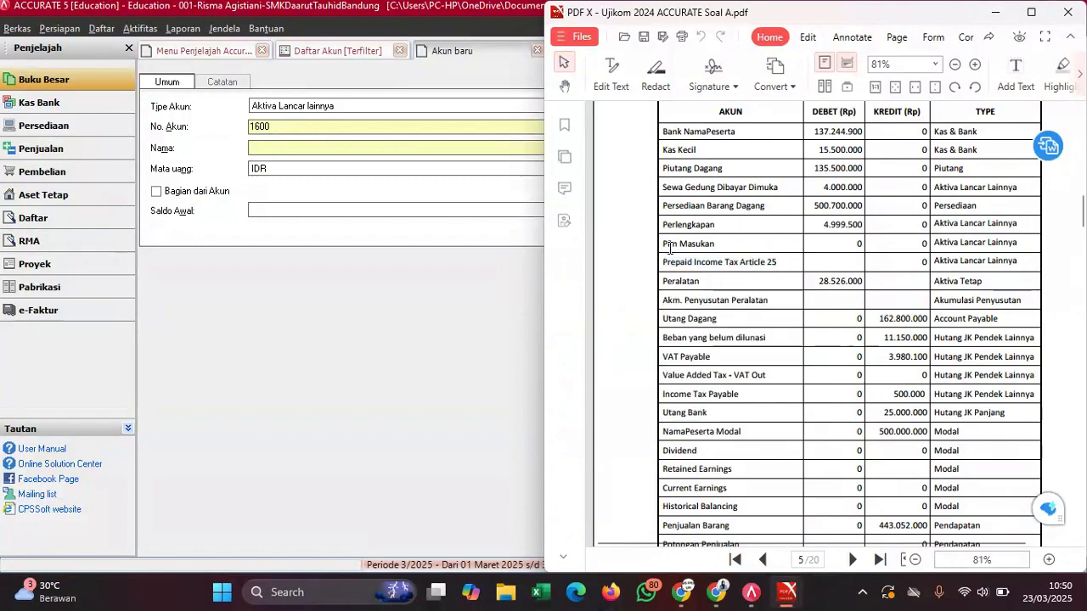
left_click(325, 146)
key("ctrl+v")
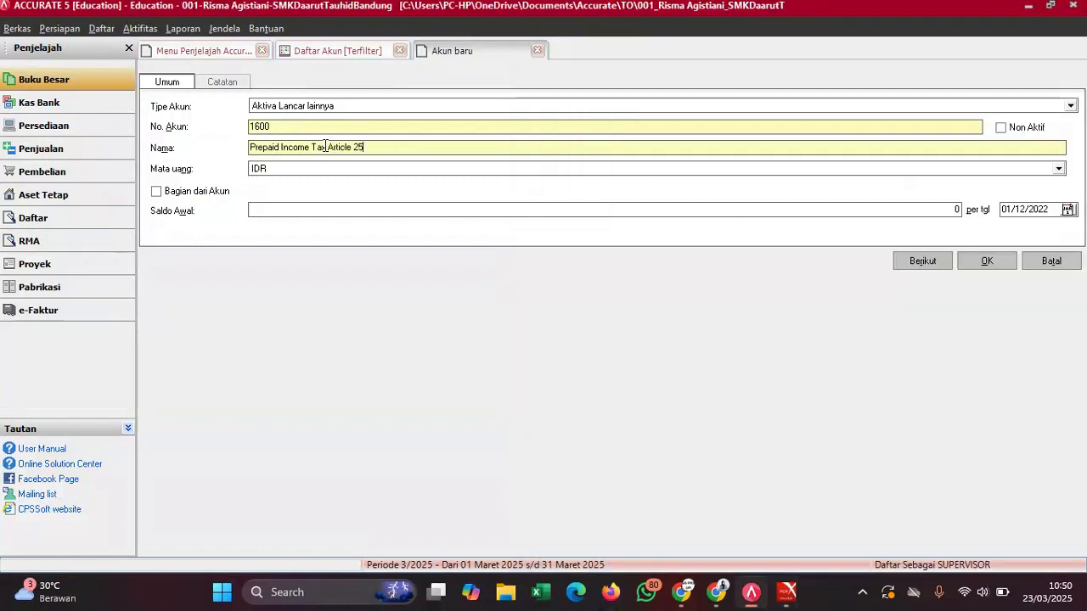
mouse_move(783, 590)
left_click(733, 508)
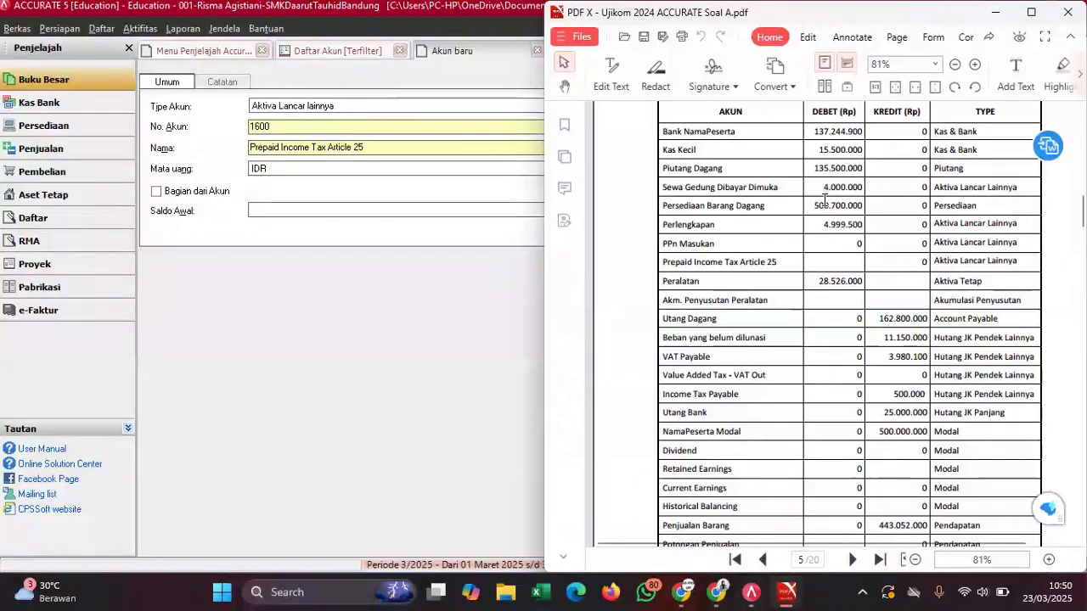
left_click(390, 194)
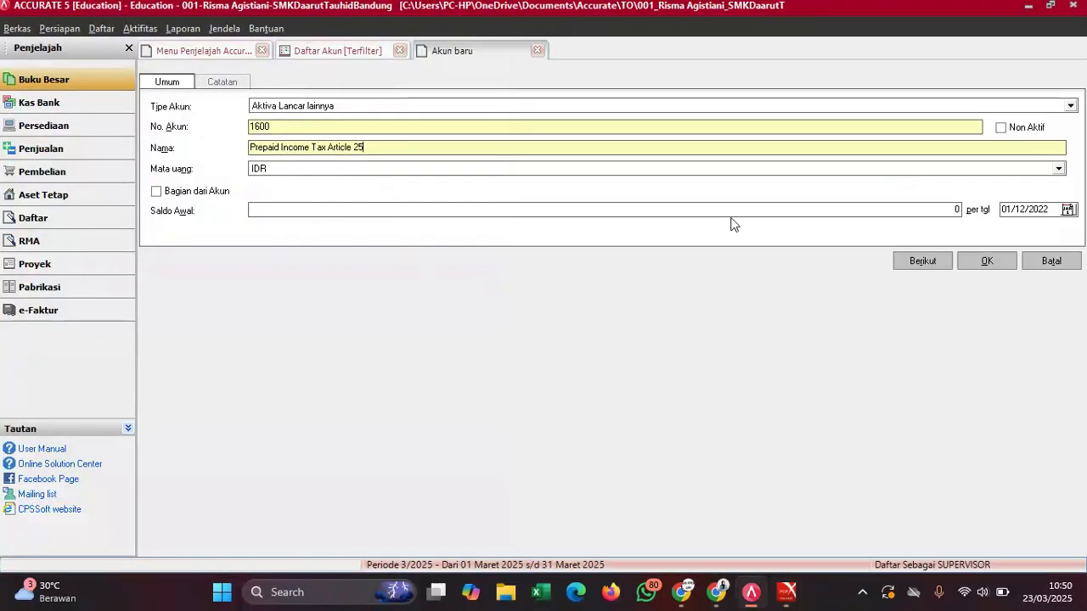
- Save the account, retrying after duplicate-number errors until it is saved as 1800
left_click(987, 262)
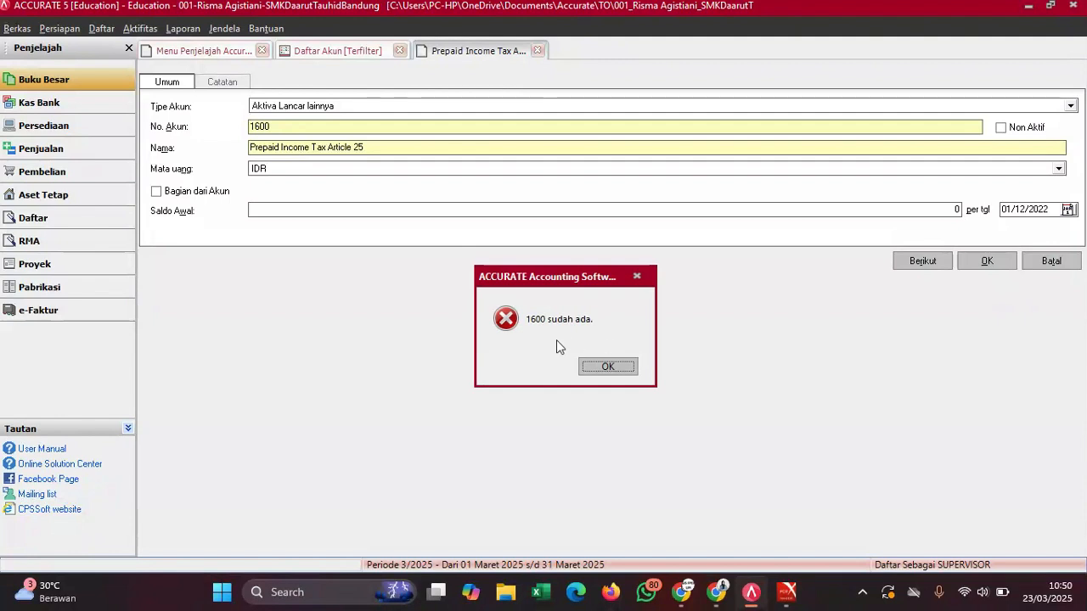
left_click(621, 368)
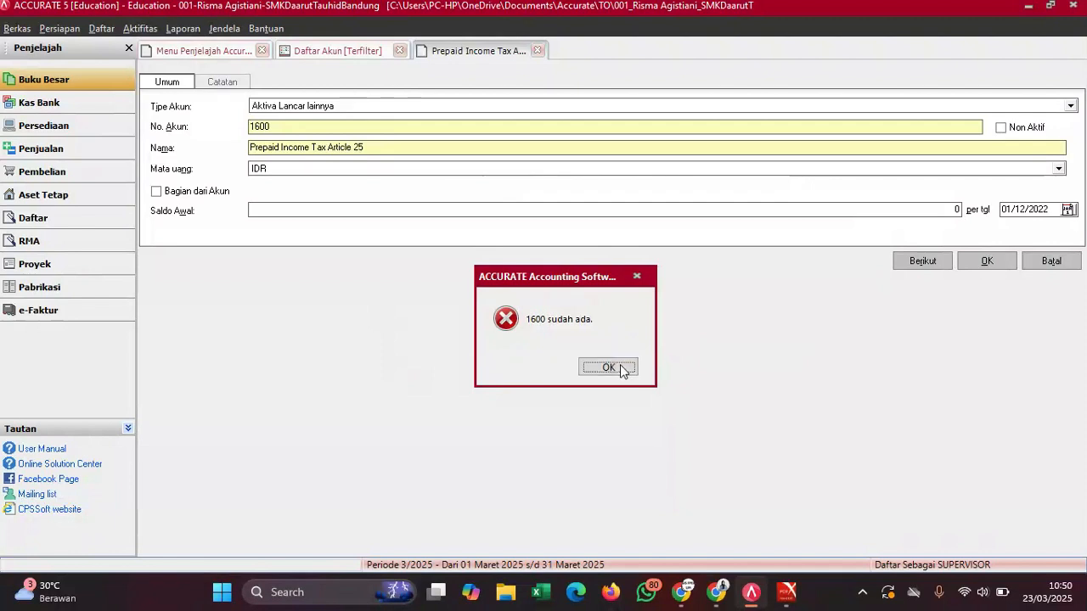
double_click(264, 127)
type("1700")
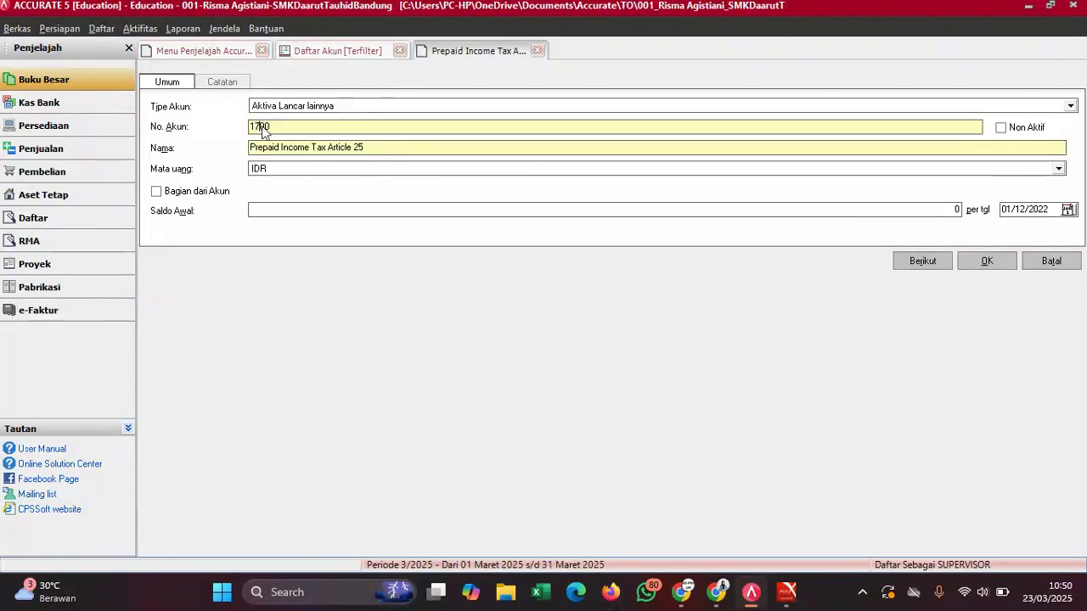
left_click(986, 261)
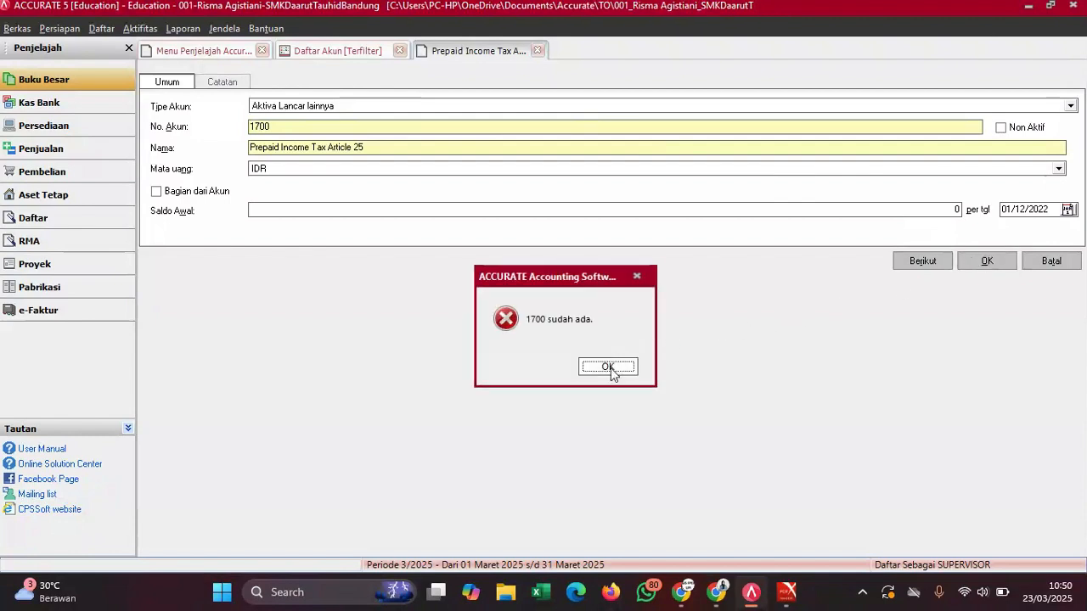
left_click(608, 367)
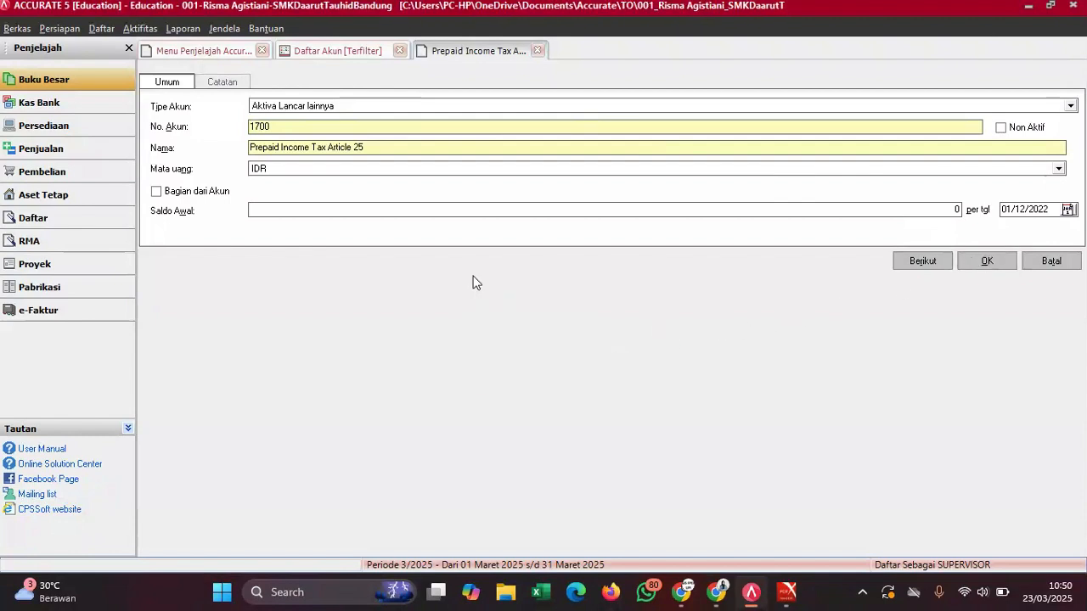
left_click(261, 126)
key("BackSpace")
type("8")
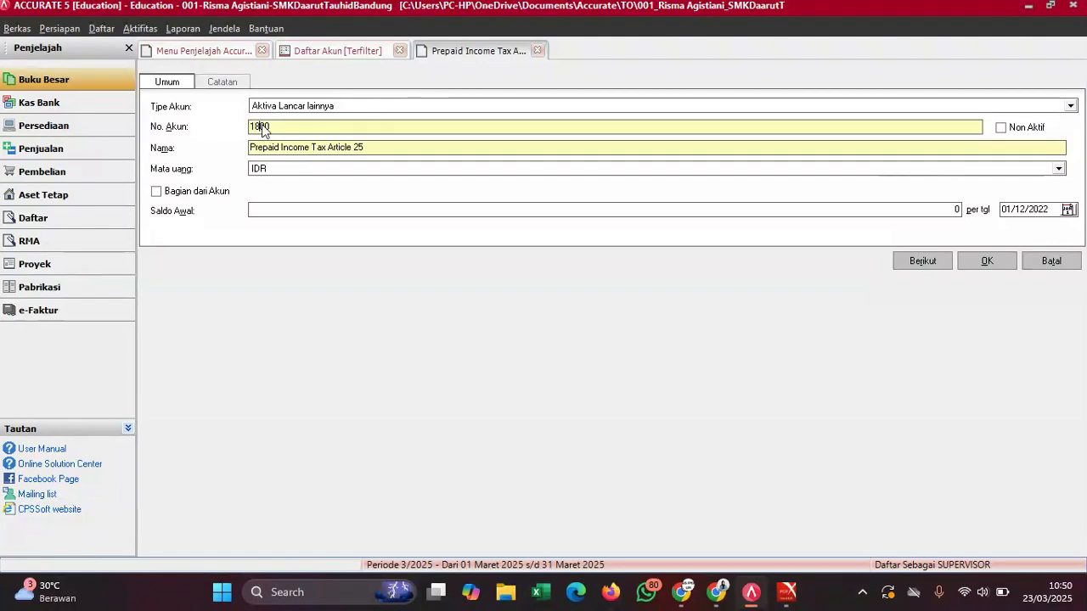
left_click(981, 261)
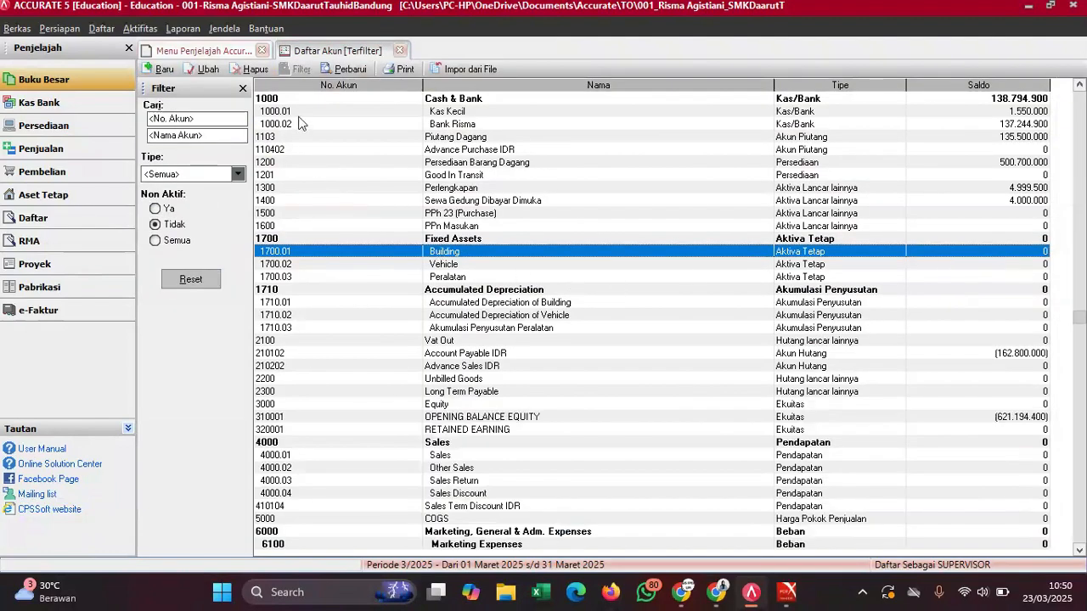
left_click(346, 69)
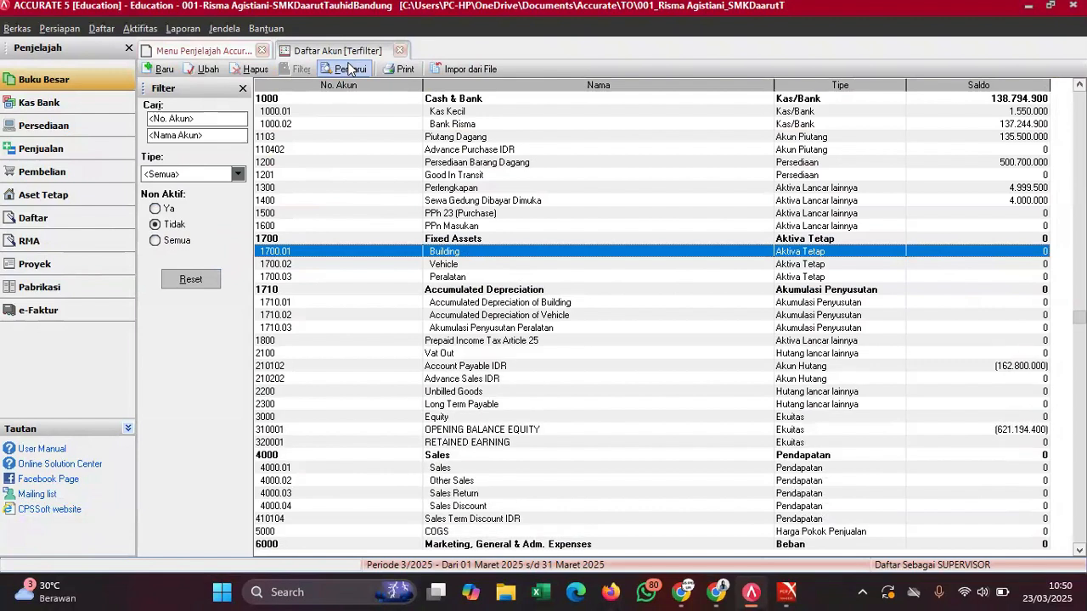
left_click(480, 342)
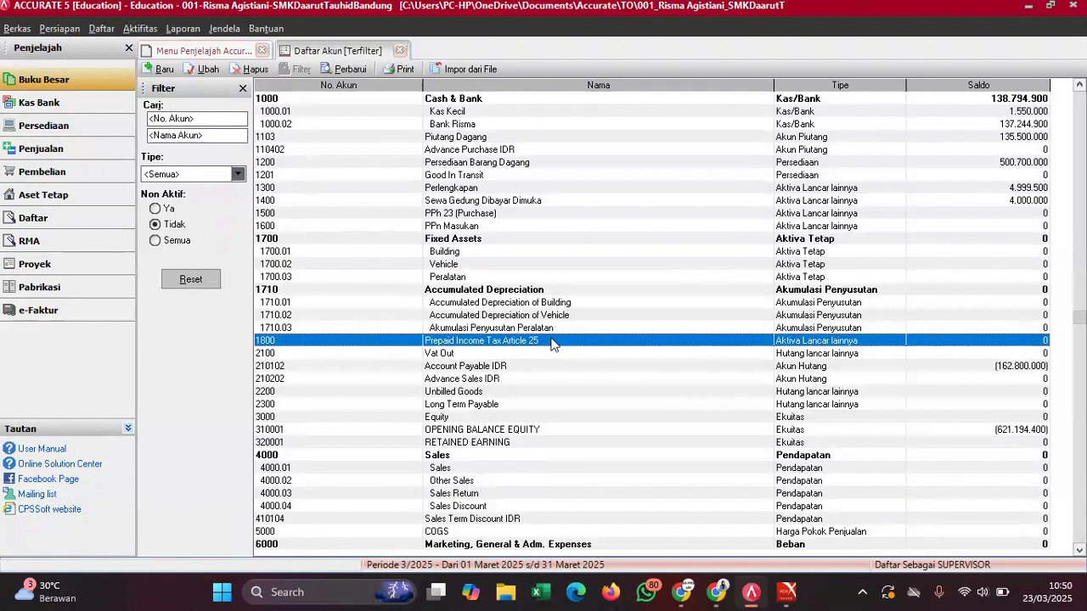
left_click(517, 317)
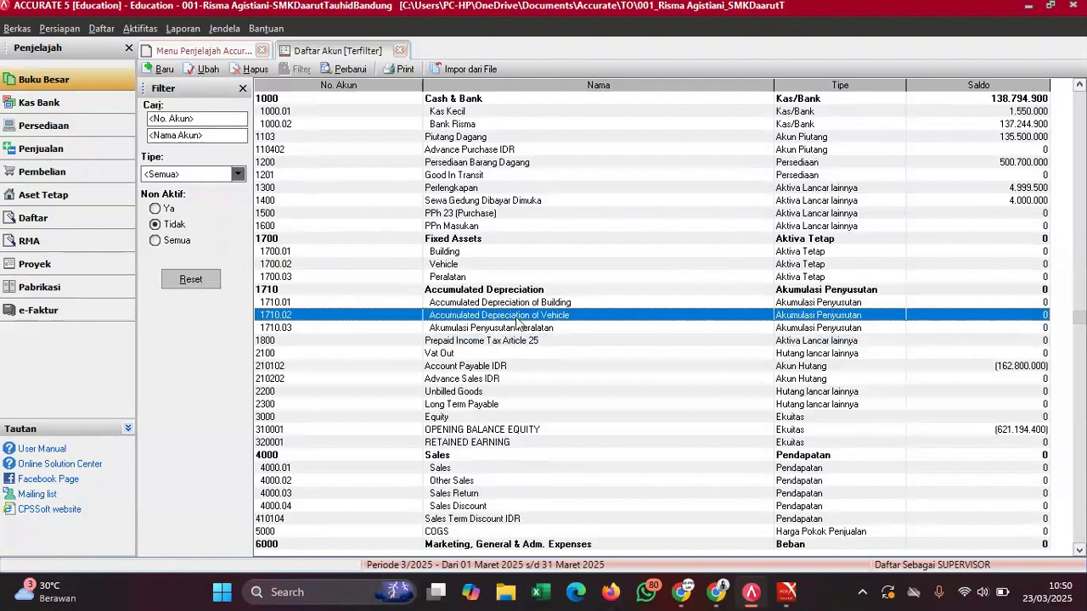
key("Down")
key("Down")
key("Down")
key("Down")
key("Down")
key("Down")
key("Down")
key("Down")
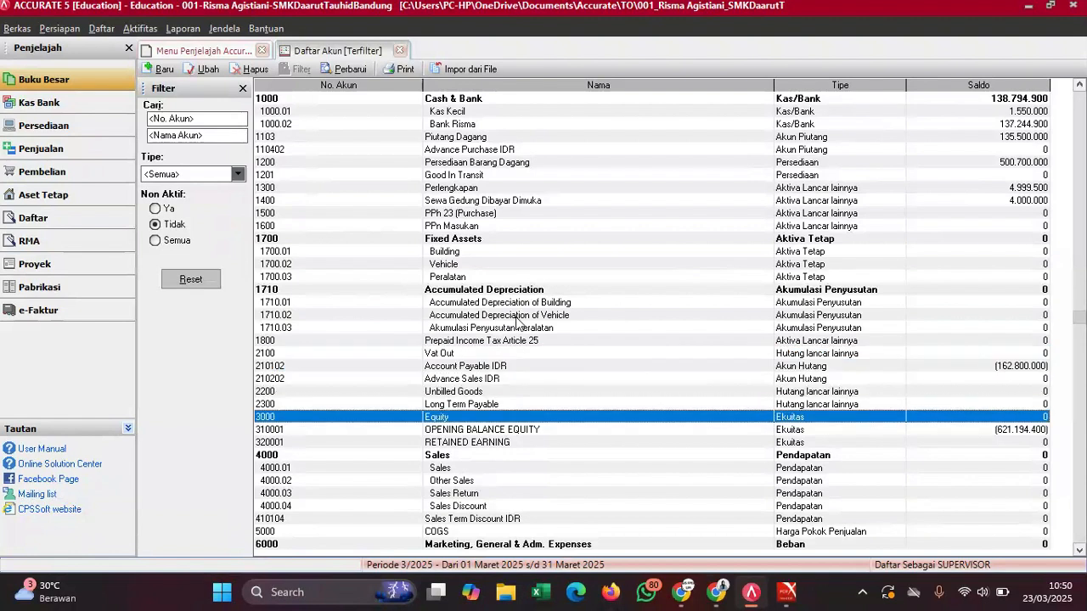
left_click(510, 369)
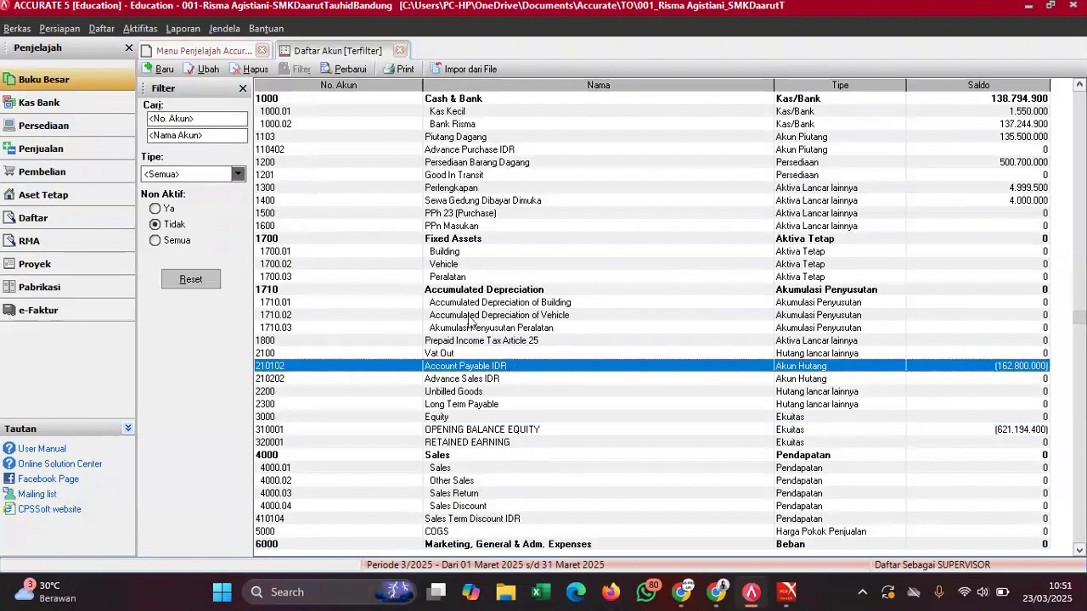
left_click(473, 393)
key("Down")
key("Down")
key("Down")
key("Down")
key("Down")
key("Down")
key("Down")
key("Down")
key("Down")
key("Down")
key("Down")
key("Down")
key("Down")
key("Down")
key("Down")
key("Down")
key("Down")
key("Down")
key("Down")
key("Down")
key("Down")
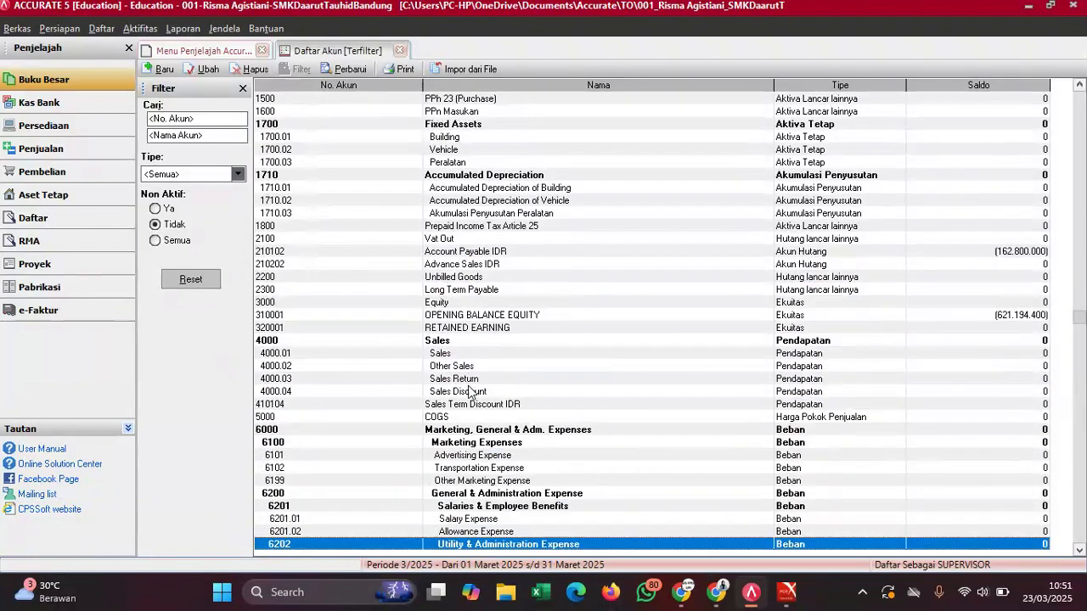
mouse_move(788, 592)
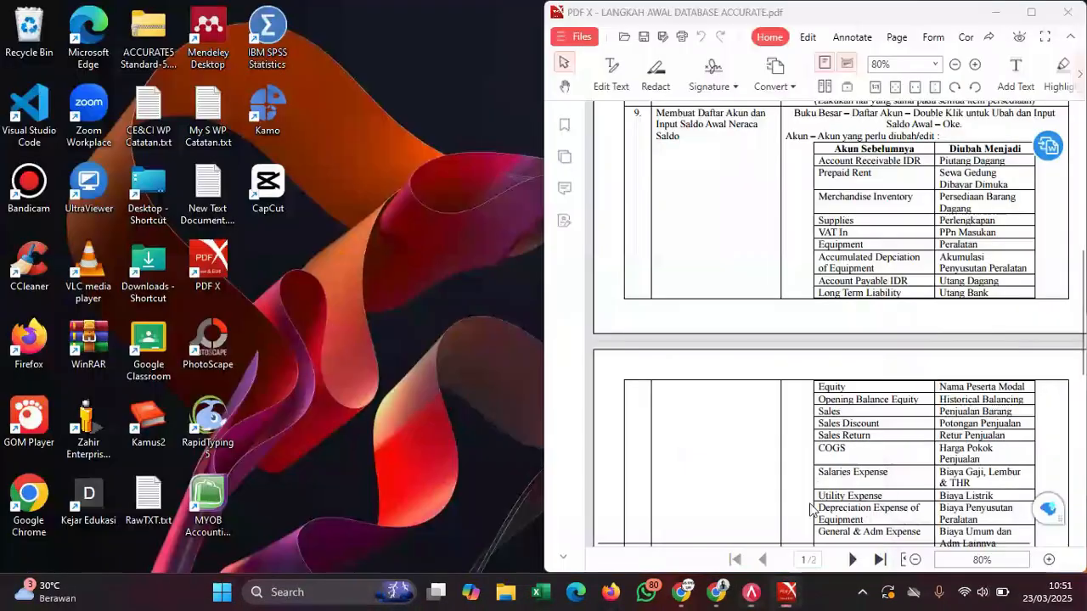
left_click(809, 509)
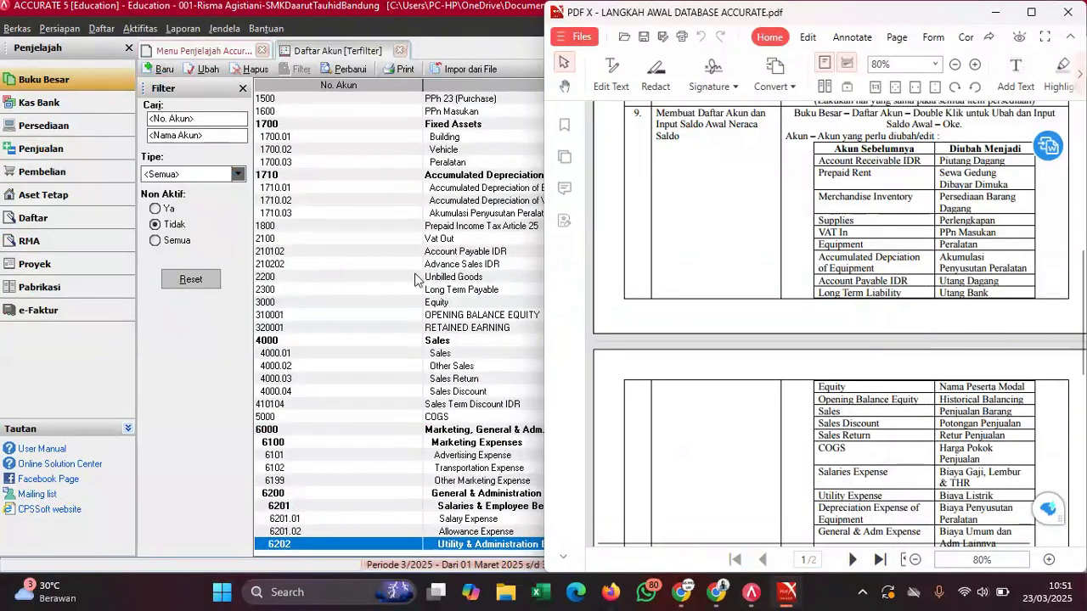
left_click(373, 279)
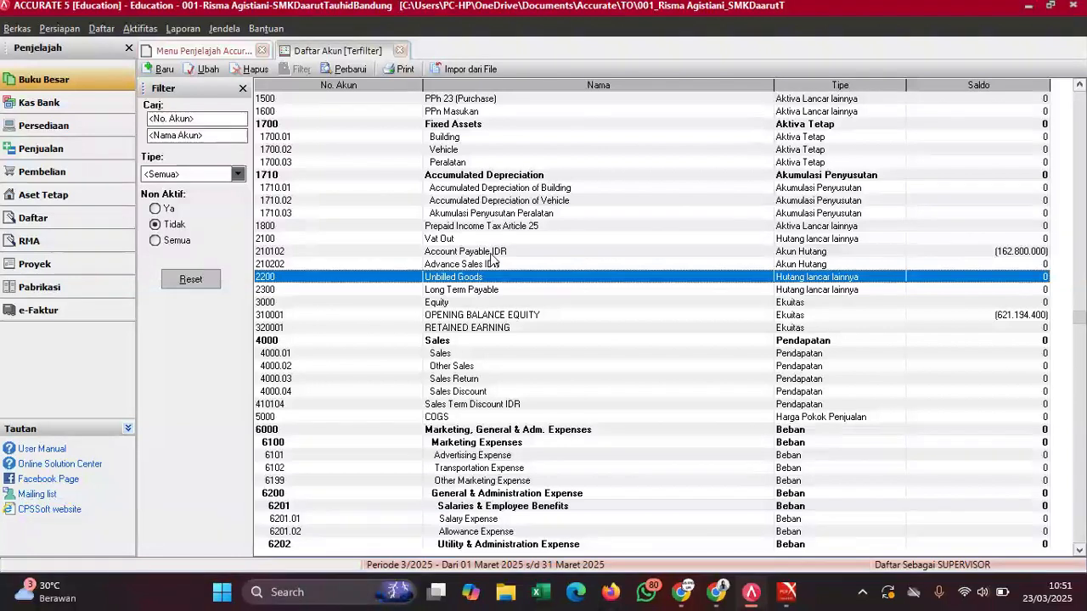
- Rename Account Payable IDR to Utang Dagang, number 2101, then reopen the renaming guide PDF
double_click(482, 255)
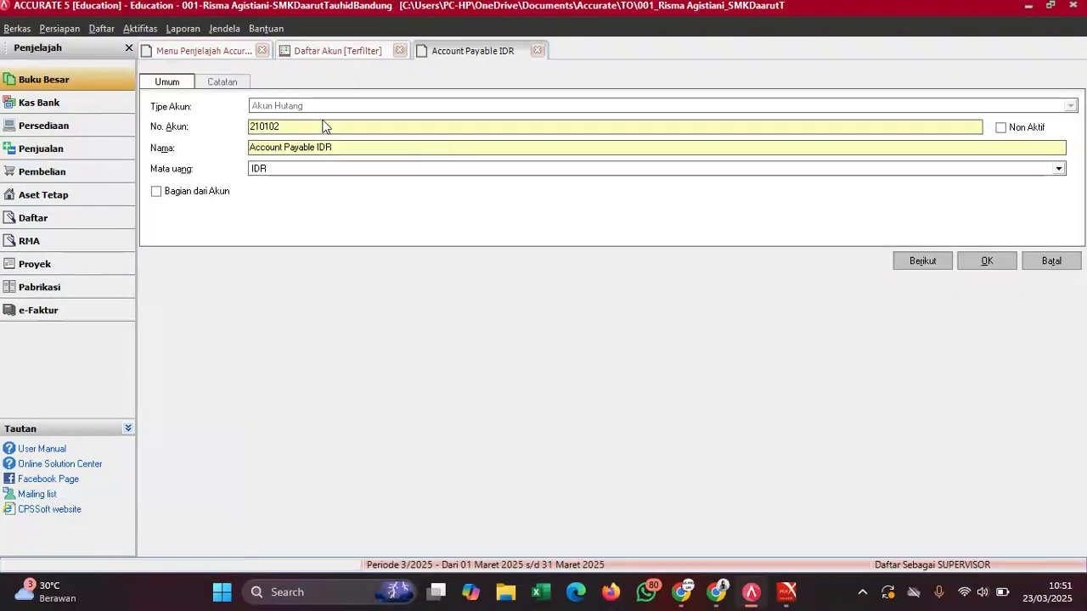
left_click_drag(333, 146, 198, 160)
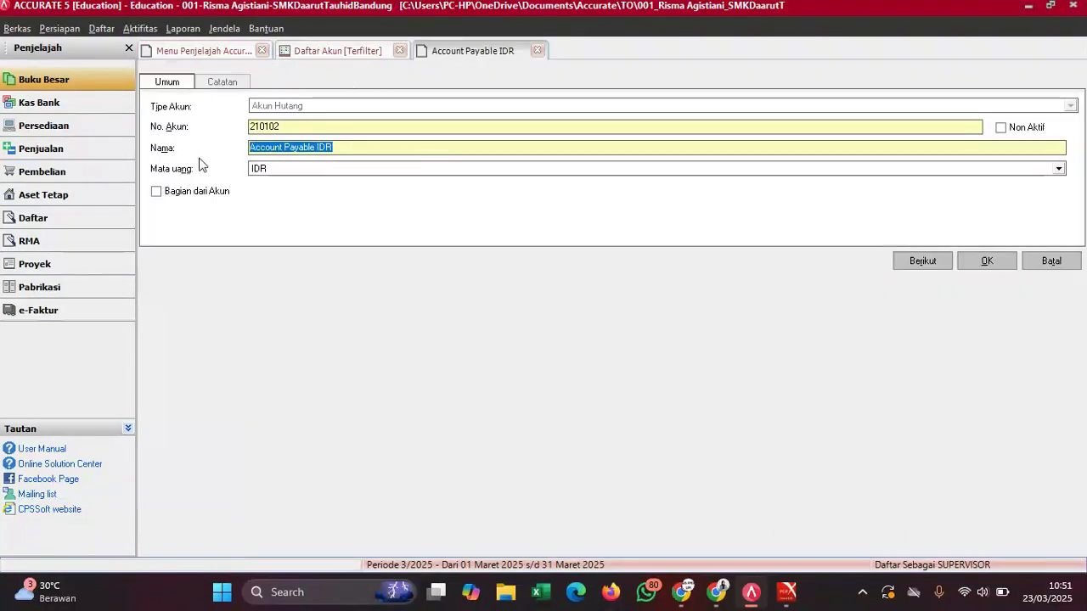
type("Utang Dagang")
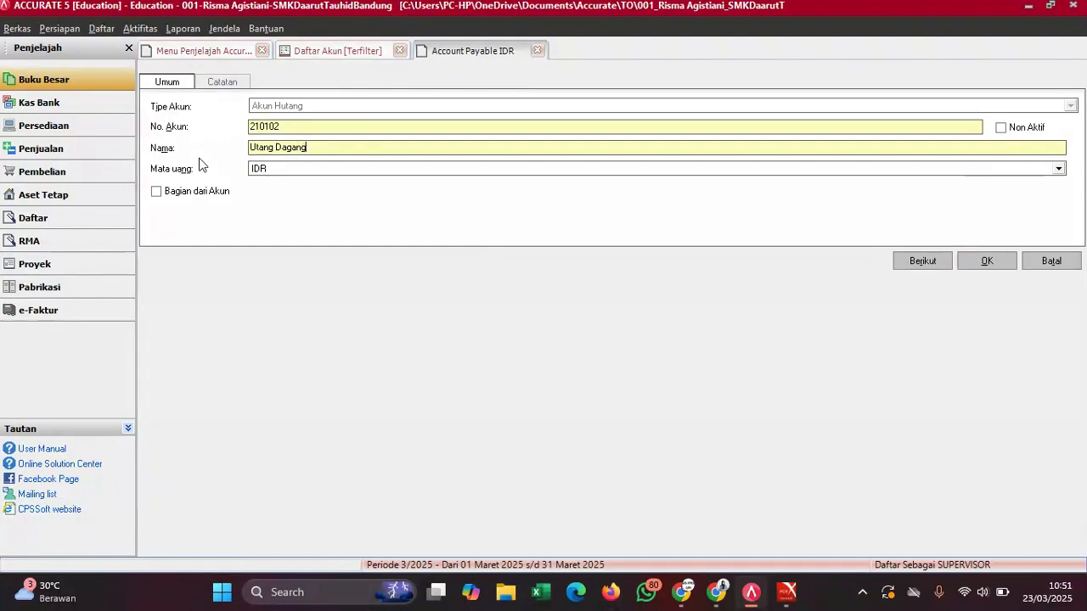
left_click(282, 126)
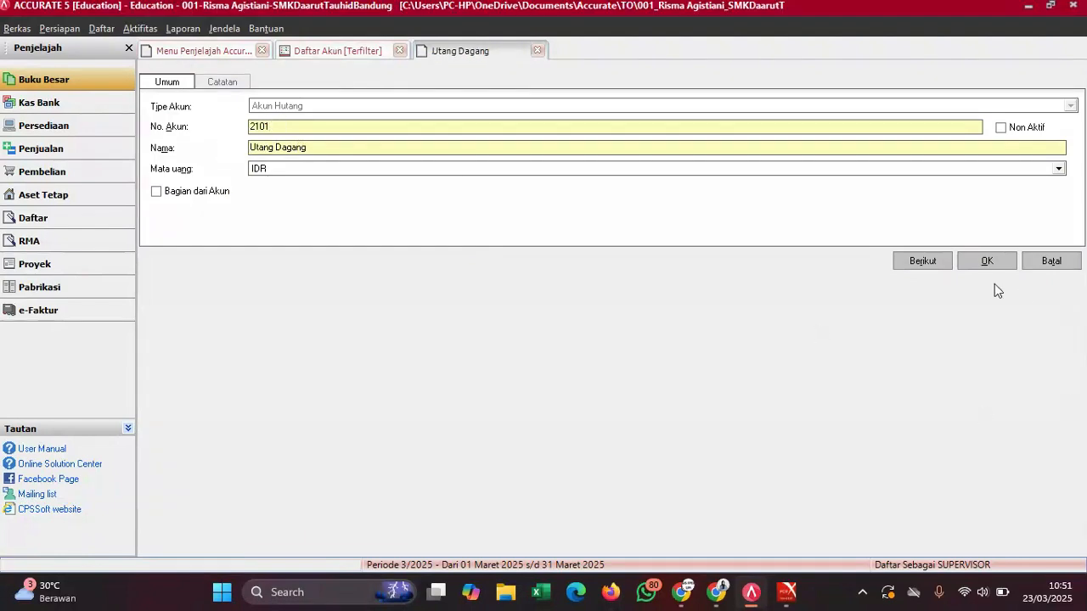
left_click(988, 260)
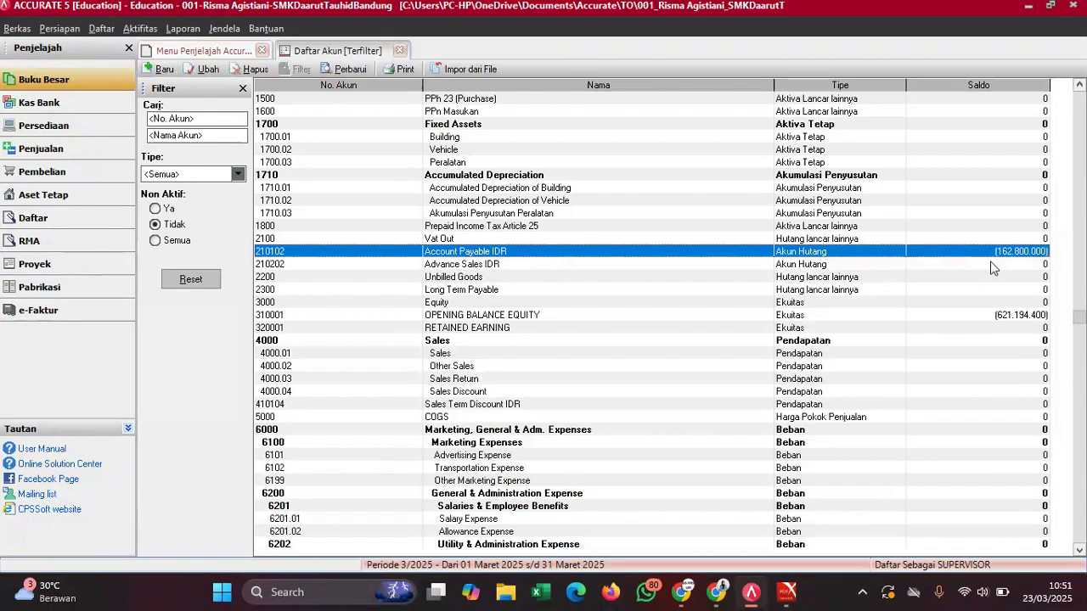
mouse_move(792, 587)
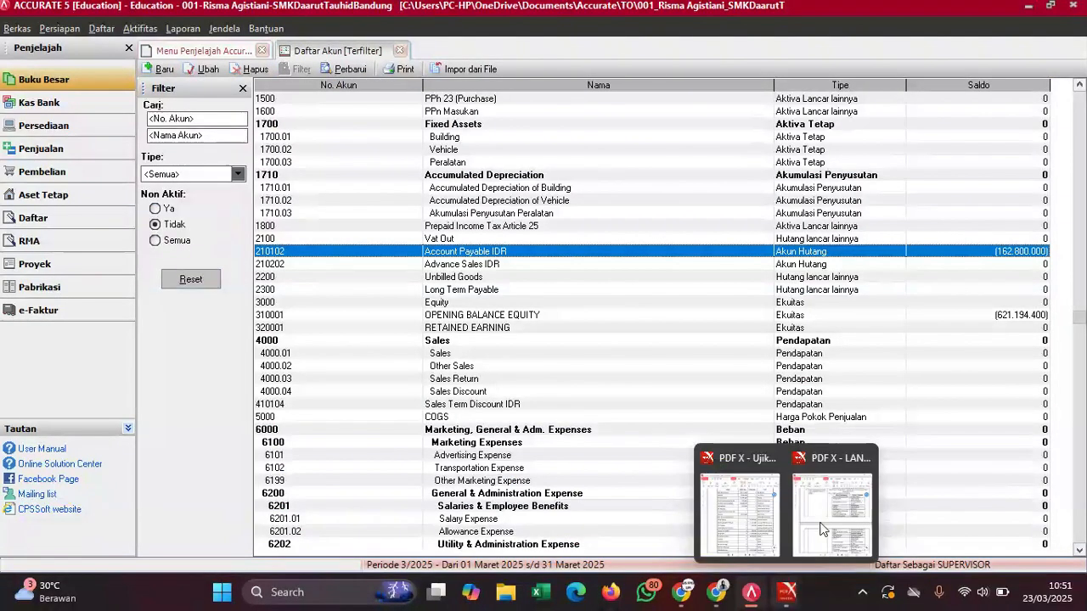
left_click(821, 529)
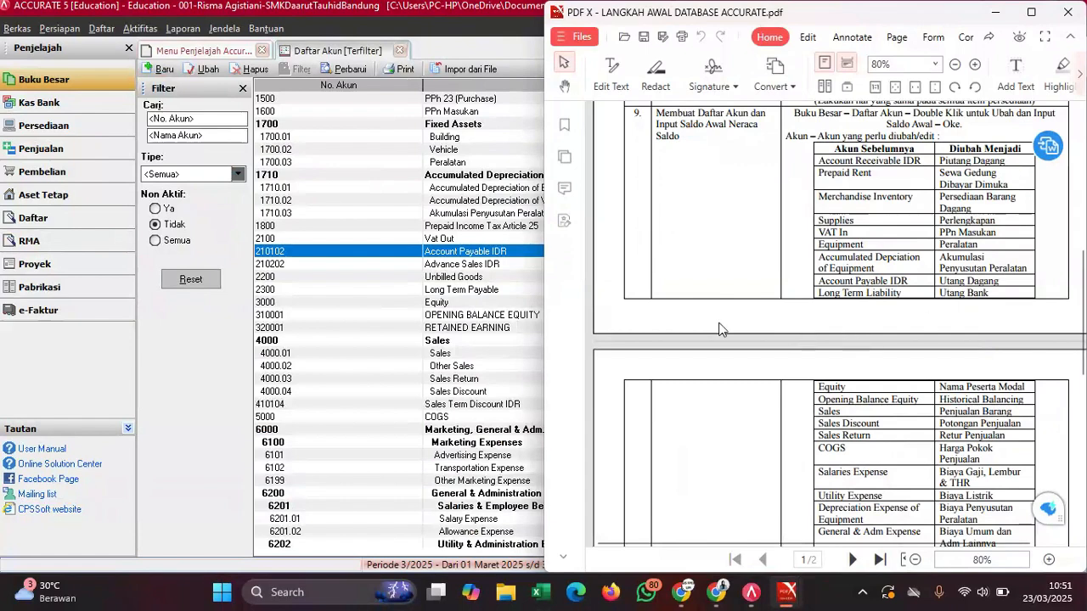
- Change Long Term Payable to type Hutang Jangka Panjang and rename it Utang Bank
double_click(451, 290)
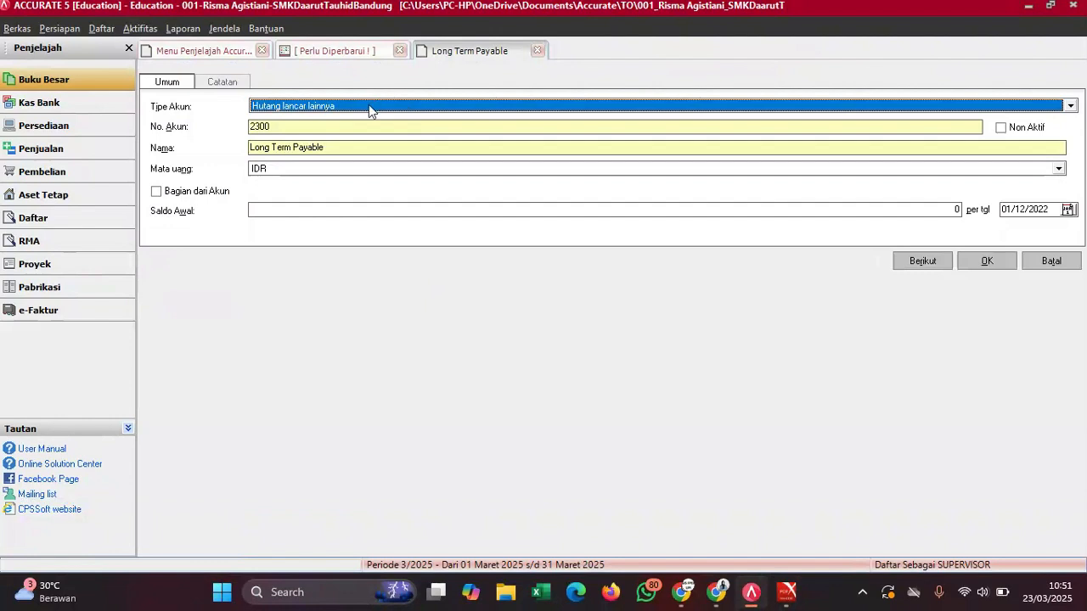
left_click(369, 105)
scroll(369, 104, "down", 1)
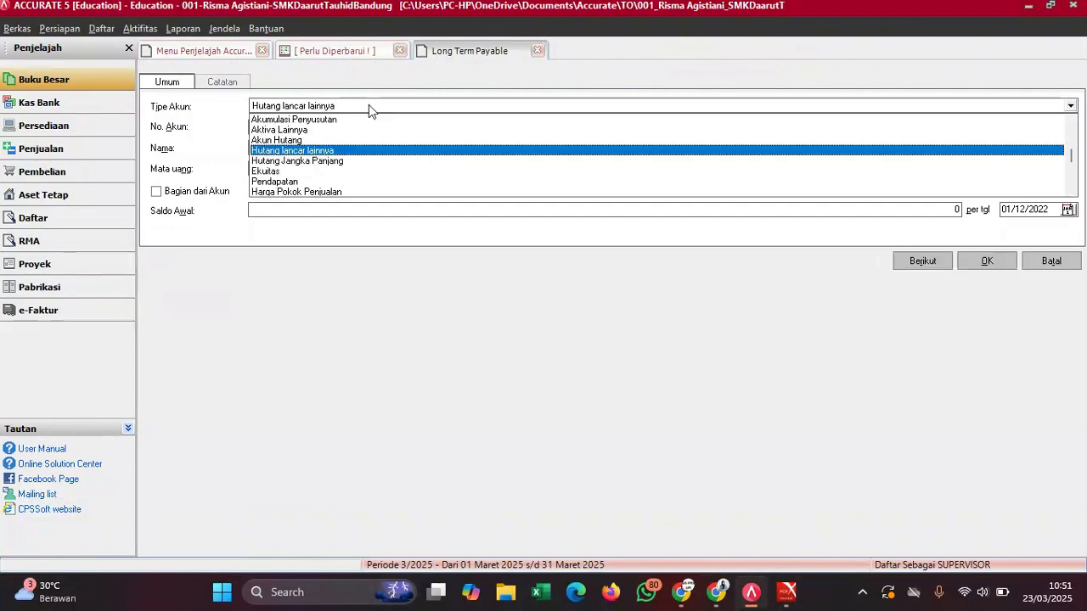
left_click(303, 160)
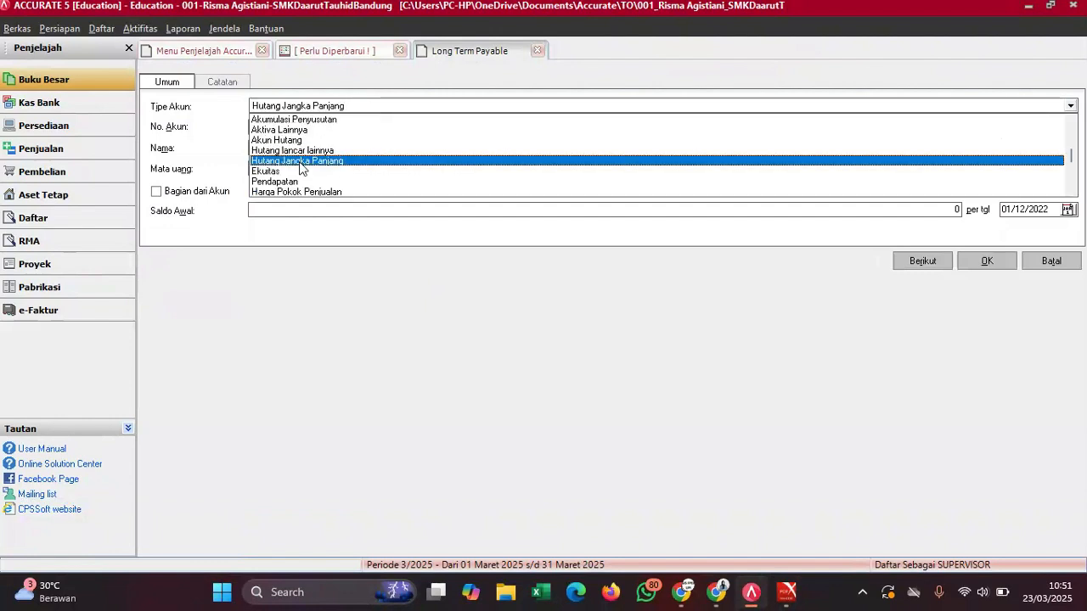
left_click(321, 145)
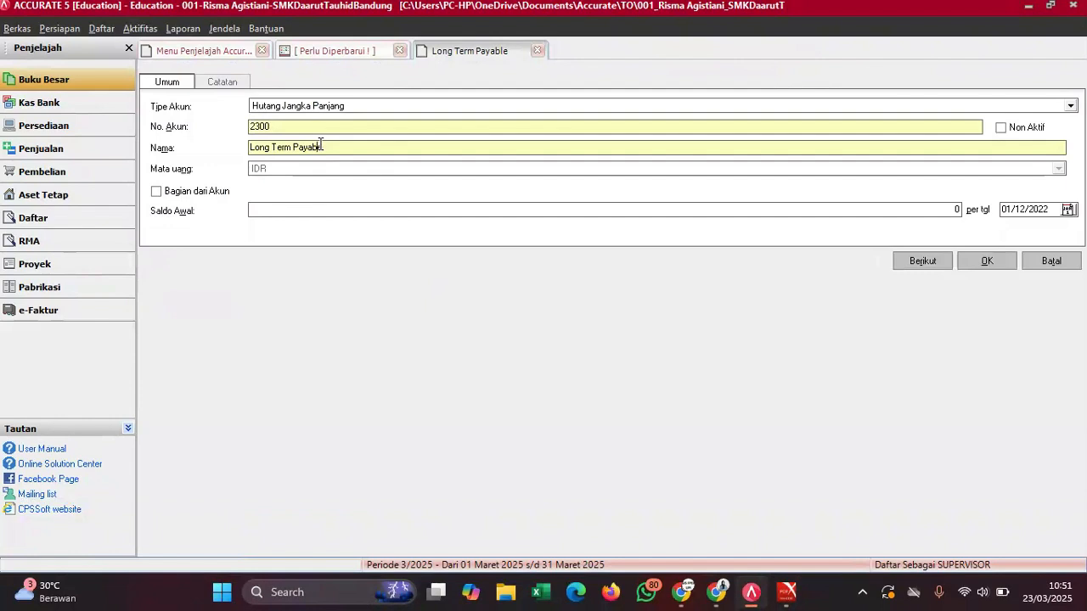
key("BackSpace")
key("BackSpace")
key("BackSpace")
key("BackSpace")
key("BackSpace")
key("BackSpace")
key("BackSpace")
key("BackSpace")
key("BackSpace")
key("BackSpace")
key("BackSpace")
key("BackSpace")
key("BackSpace")
key("BackSpace")
key("BackSpace")
key("BackSpace")
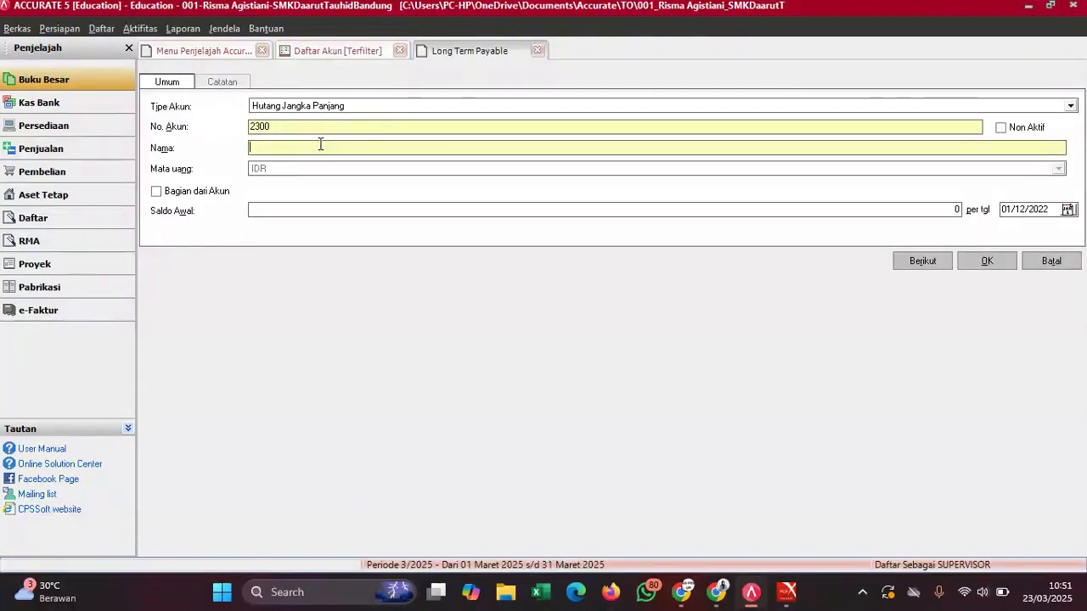
type("tang Bank")
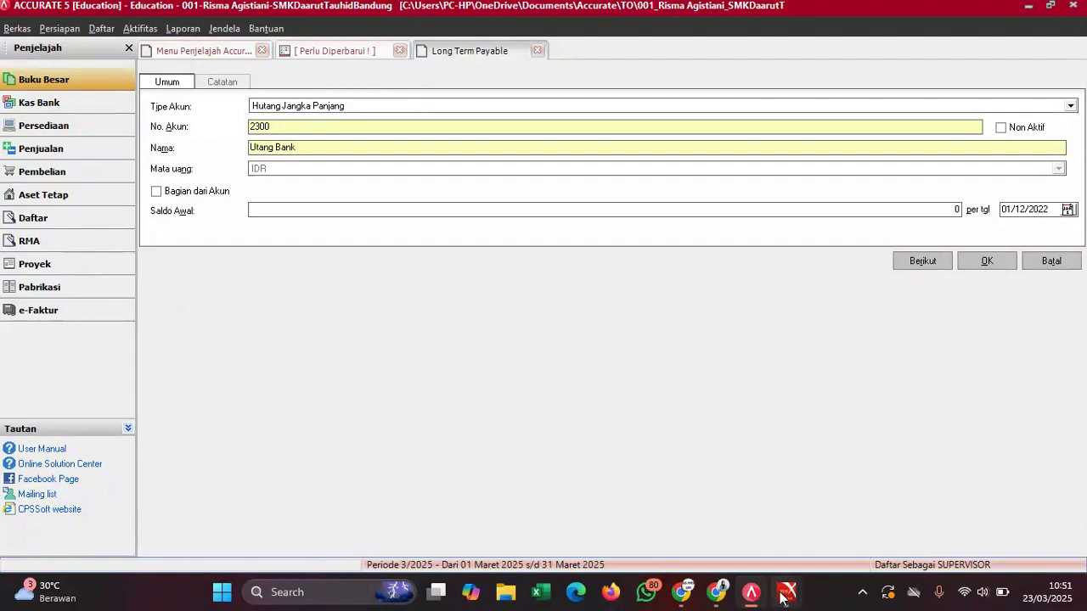
- Enter the 25.000.000 opening balance from the trial balance, save, and dismiss the warning
mouse_move(786, 592)
left_click(739, 514)
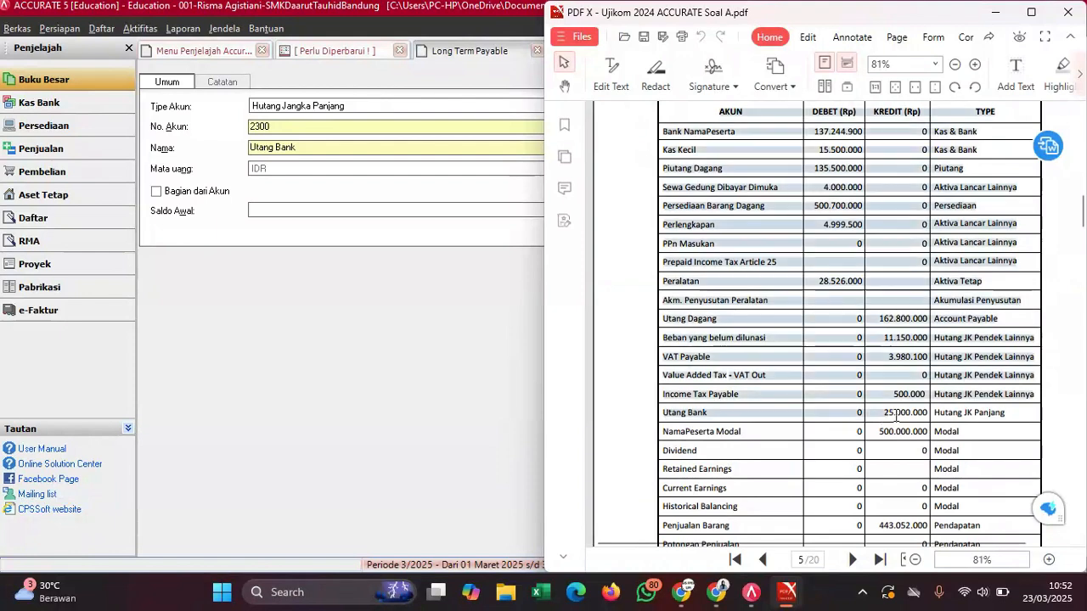
left_click(355, 278)
left_click(381, 210)
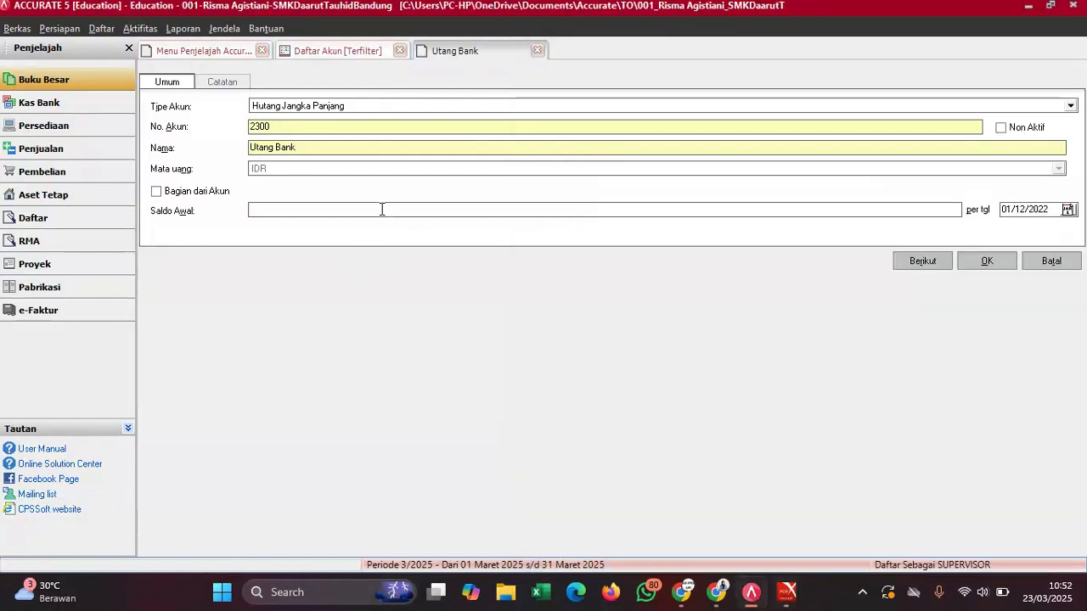
type("25.000.00")
type("0")
left_click(985, 262)
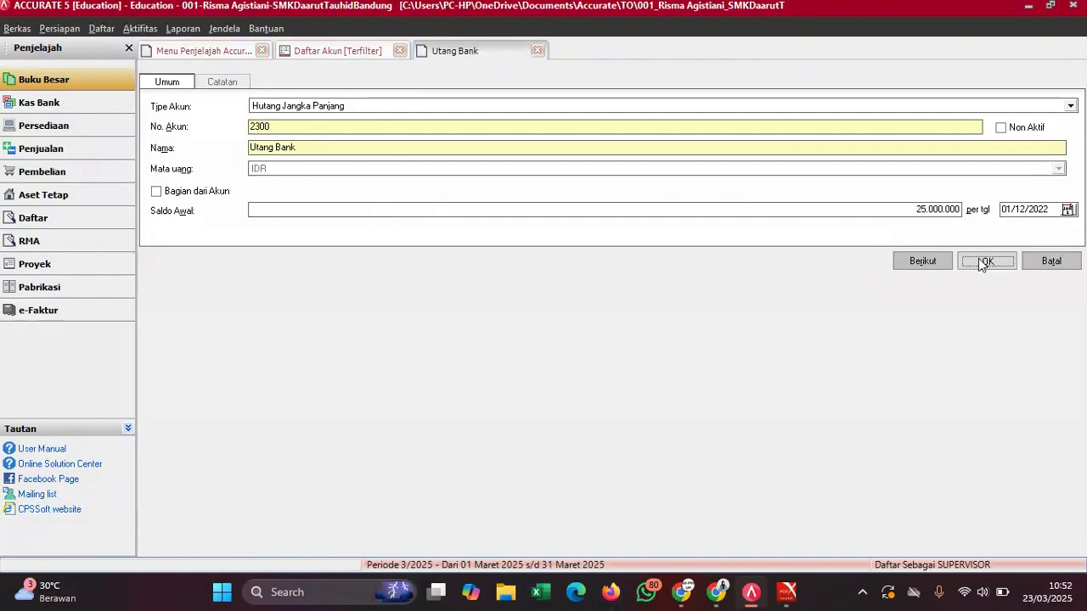
left_click(504, 344)
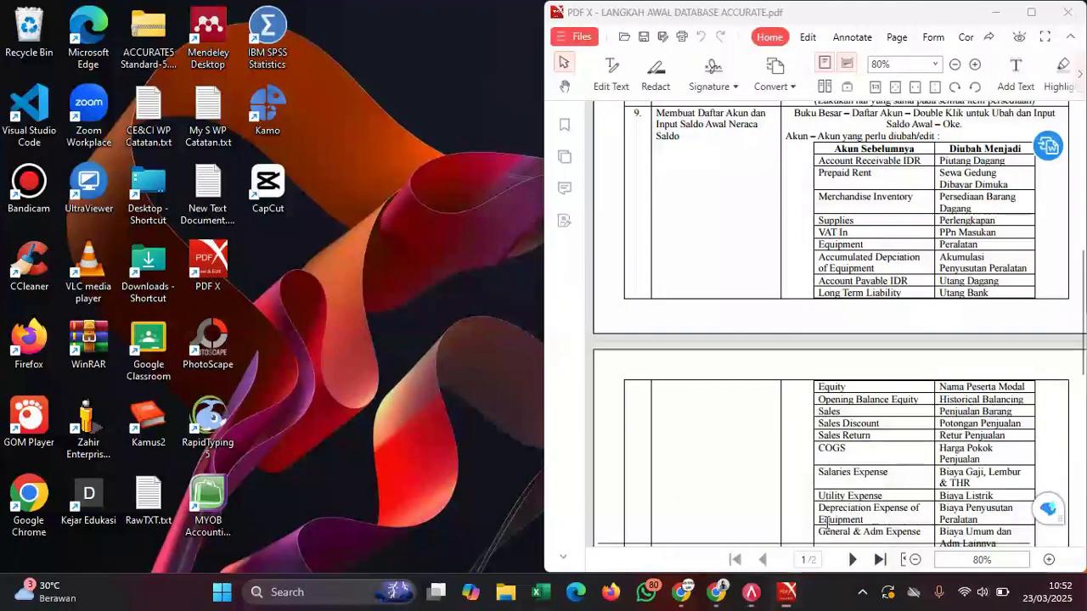
- Switch to the Ujikom trial balance PDF and refresh the account list
left_click(841, 463)
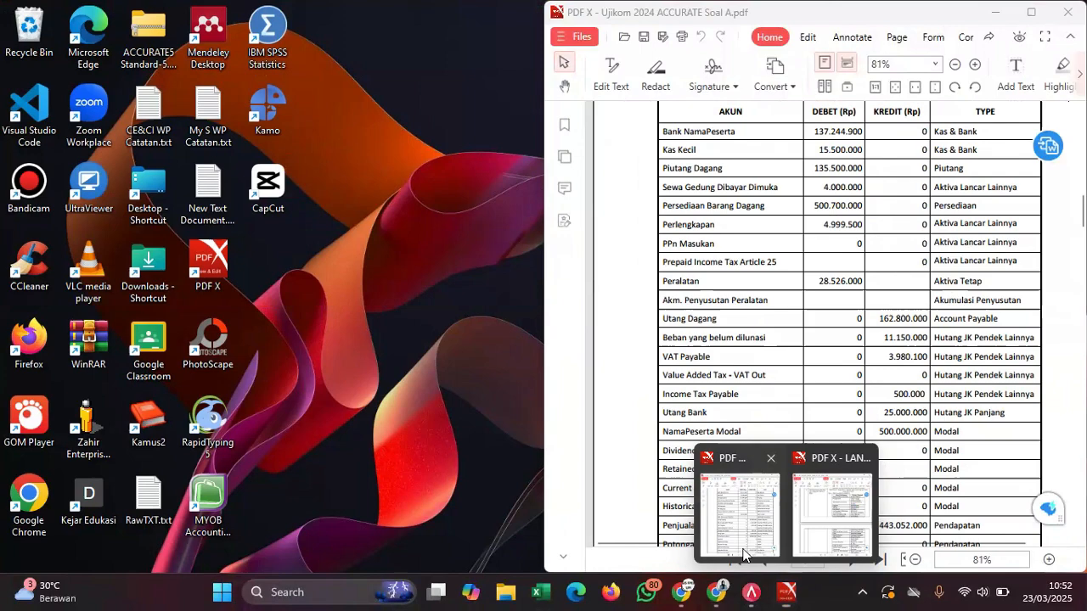
left_click(745, 554)
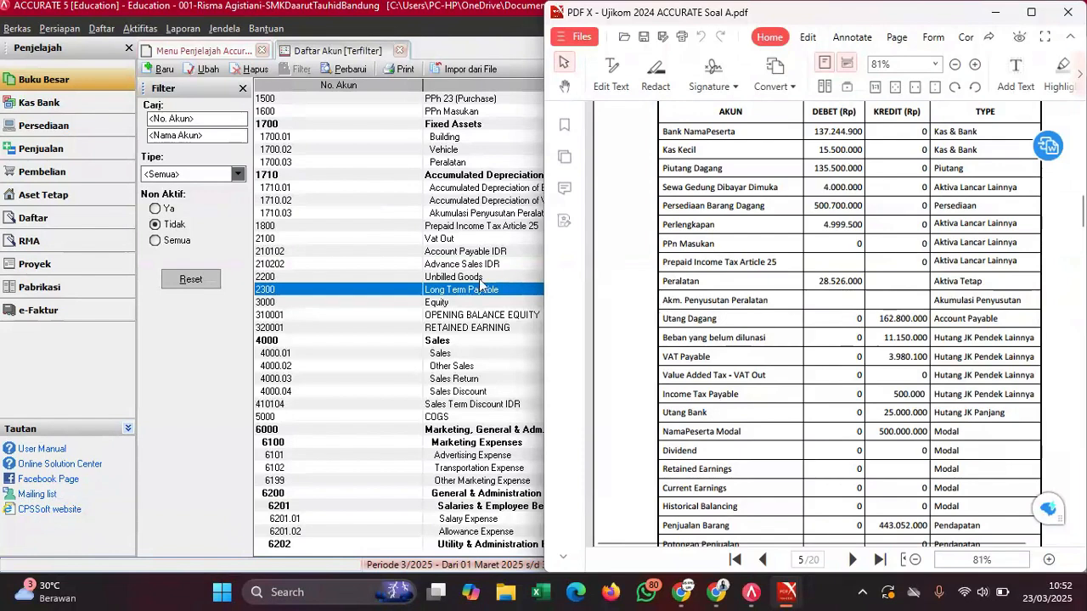
left_click(475, 321)
key("Up")
key("Up")
key("Up")
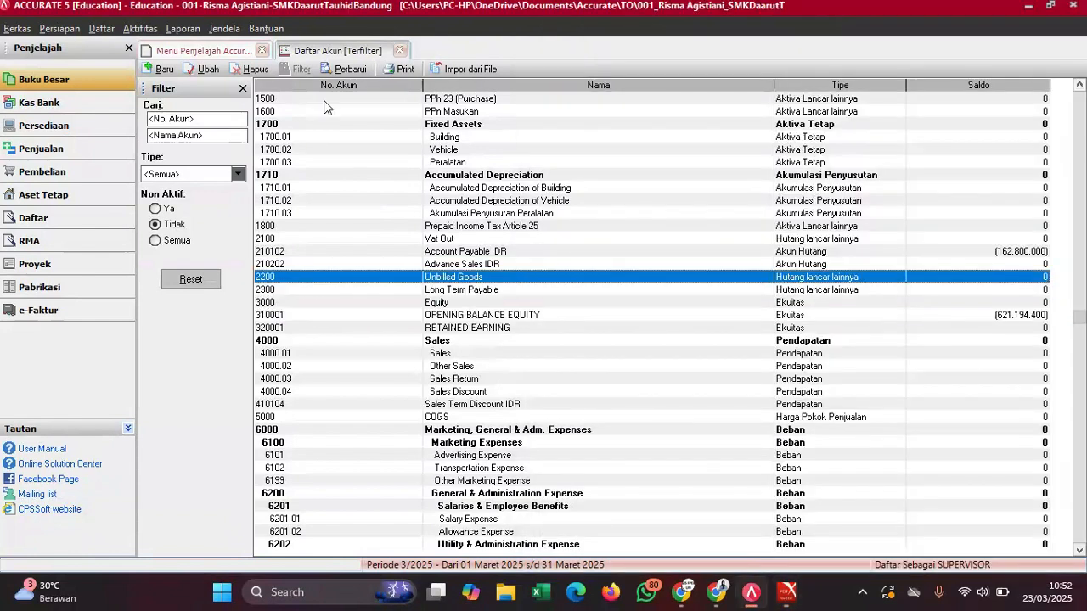
left_click(333, 71)
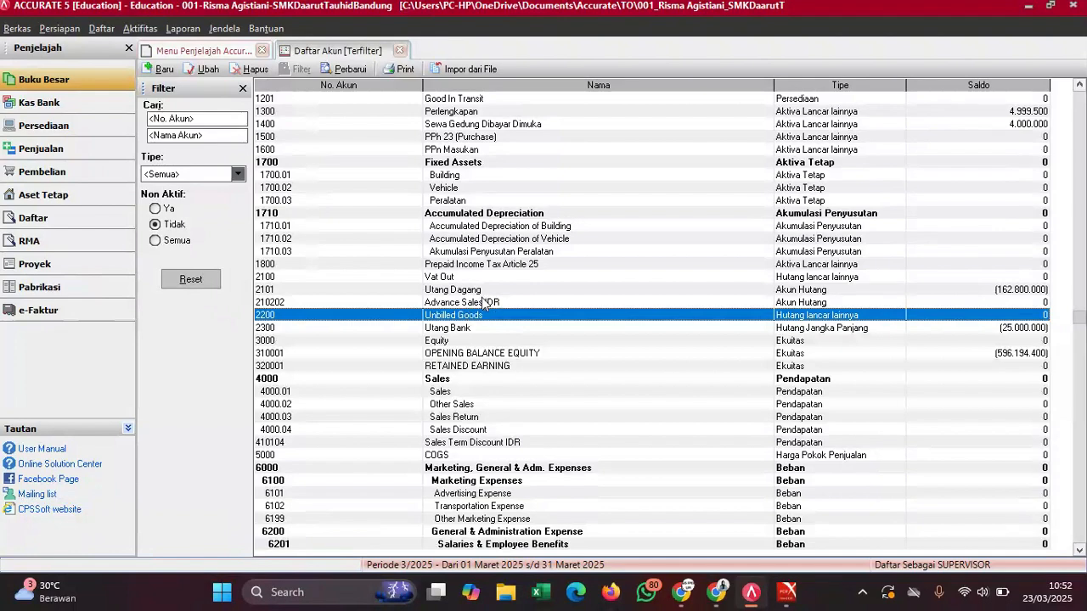
- Paste 'Value Added Tax - VAT Out' from the PDF as account 2100's name, removing the duplicate
mouse_move(788, 592)
left_click(750, 530)
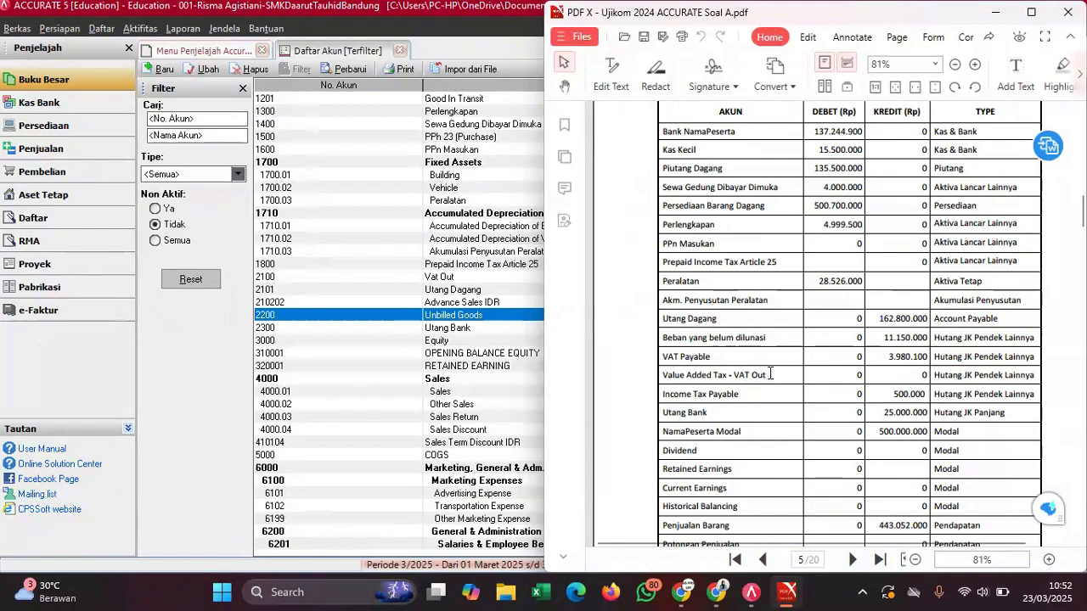
left_click_drag(770, 375, 660, 376)
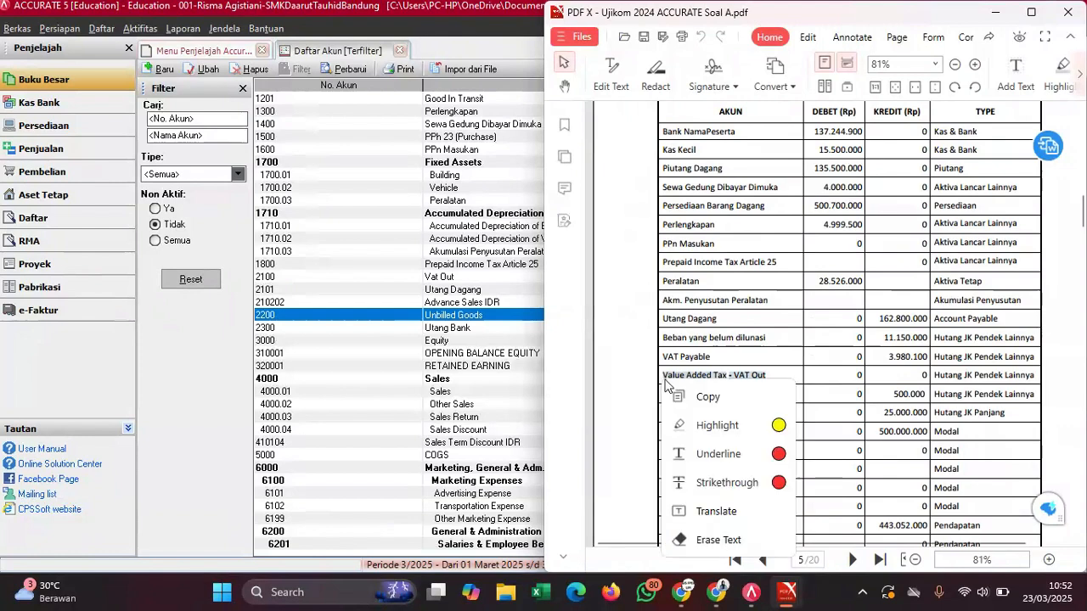
left_click(706, 409)
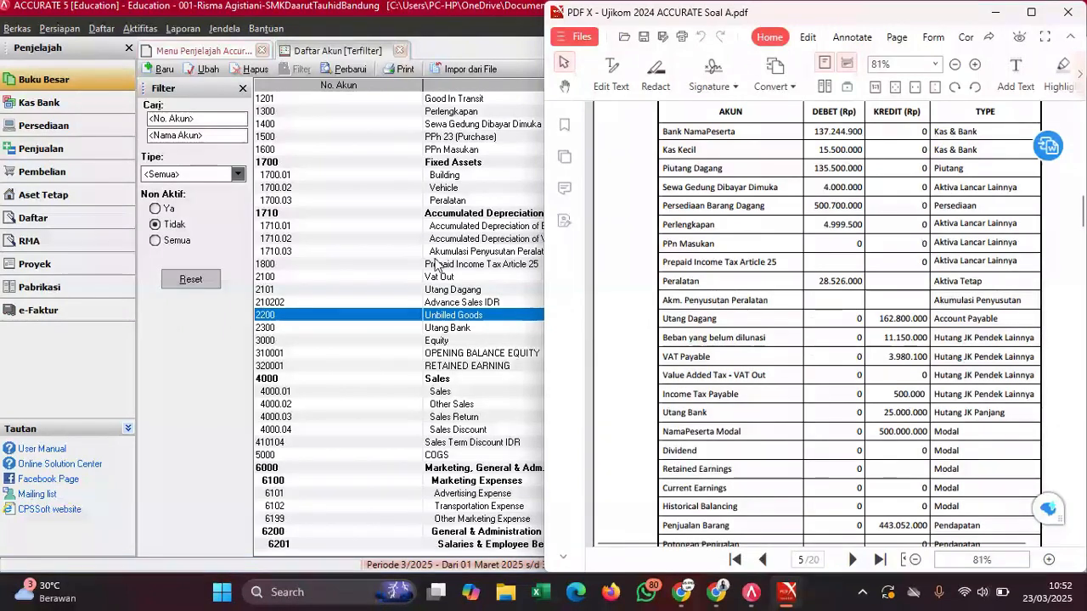
left_click(437, 277)
double_click(439, 277)
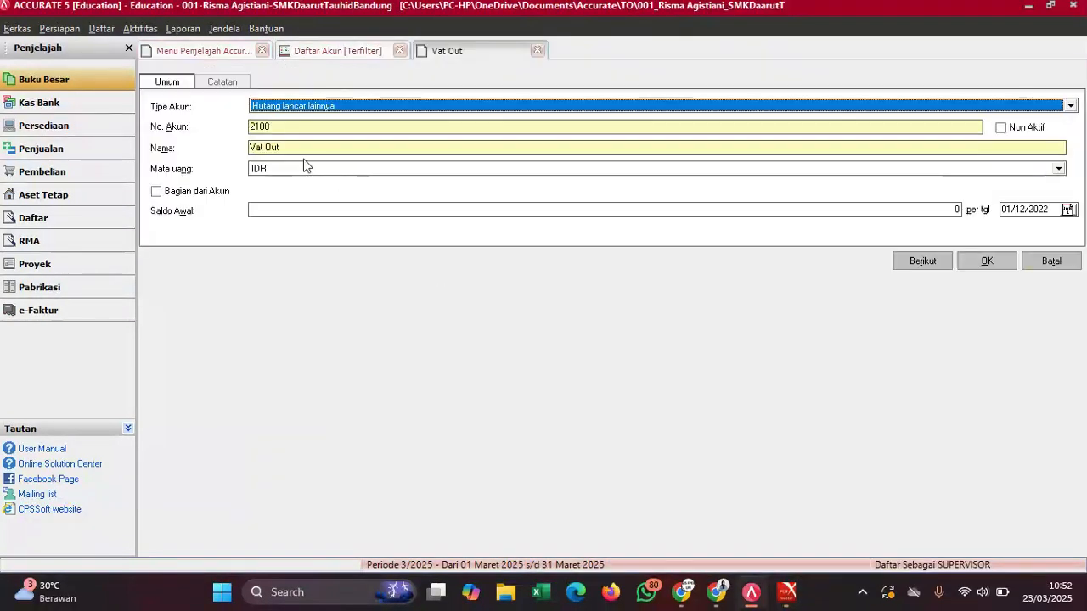
left_click(252, 147)
key("ctrl+v")
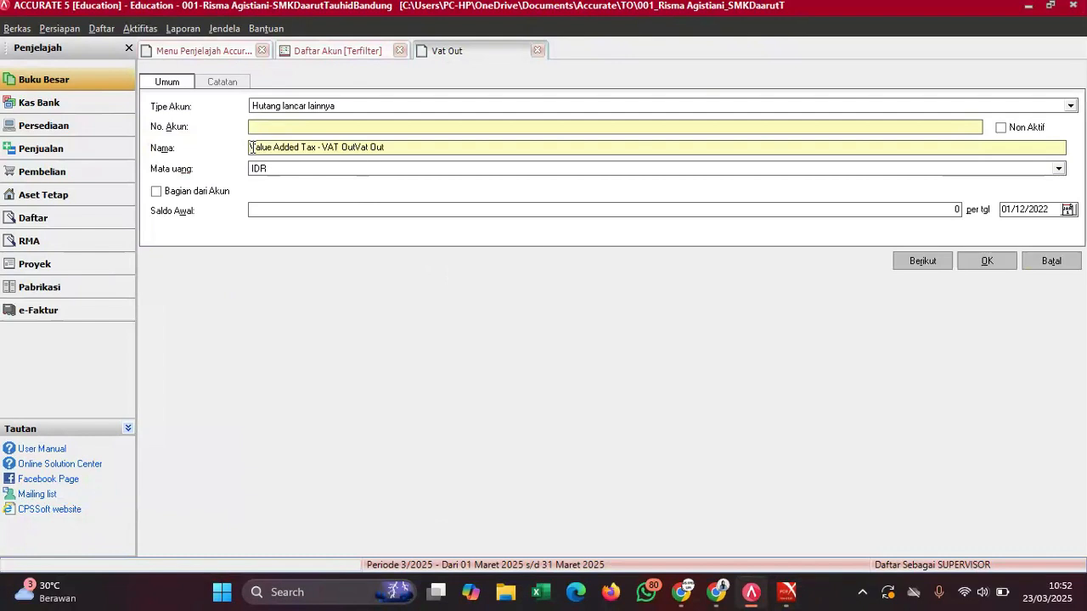
left_click_drag(404, 144, 356, 147)
key("BackSpace")
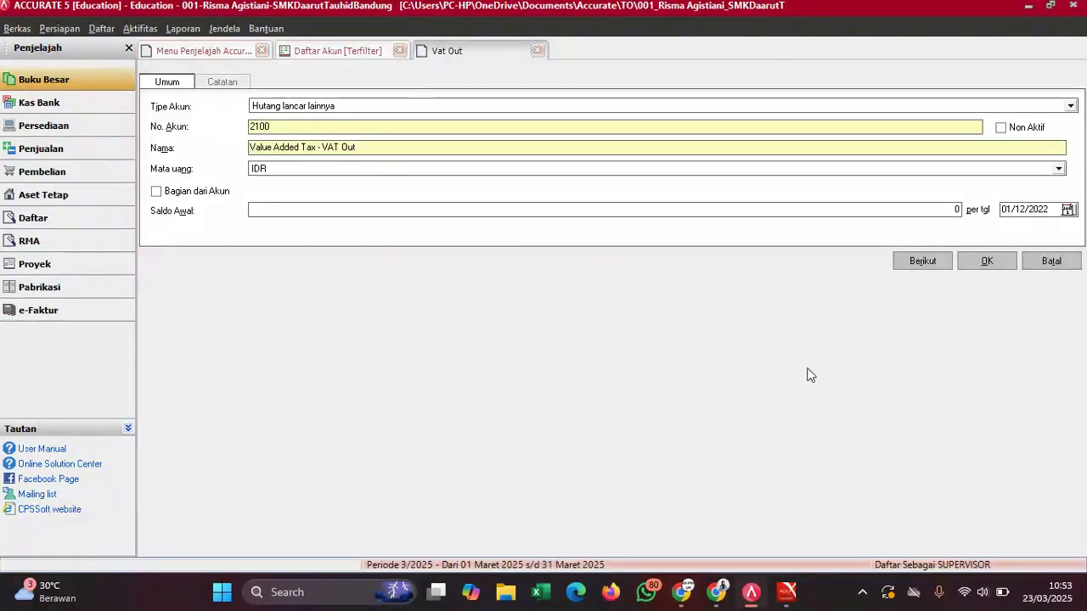
left_click(995, 262)
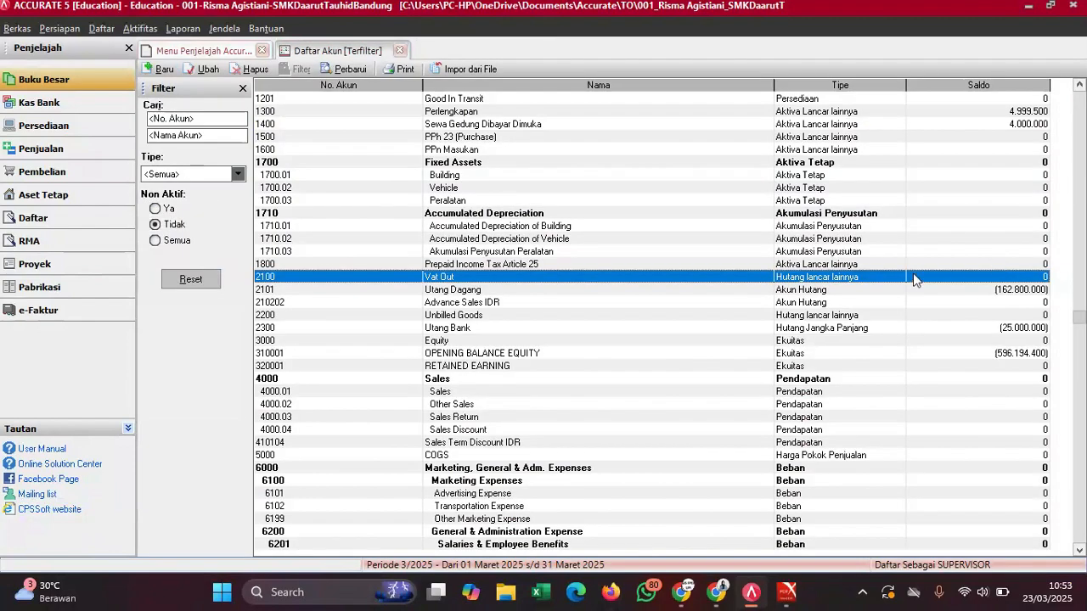
- Start new account 2102 'Beban yang belum dilunasi' of type Hutang lancar lainnya
left_click(348, 69)
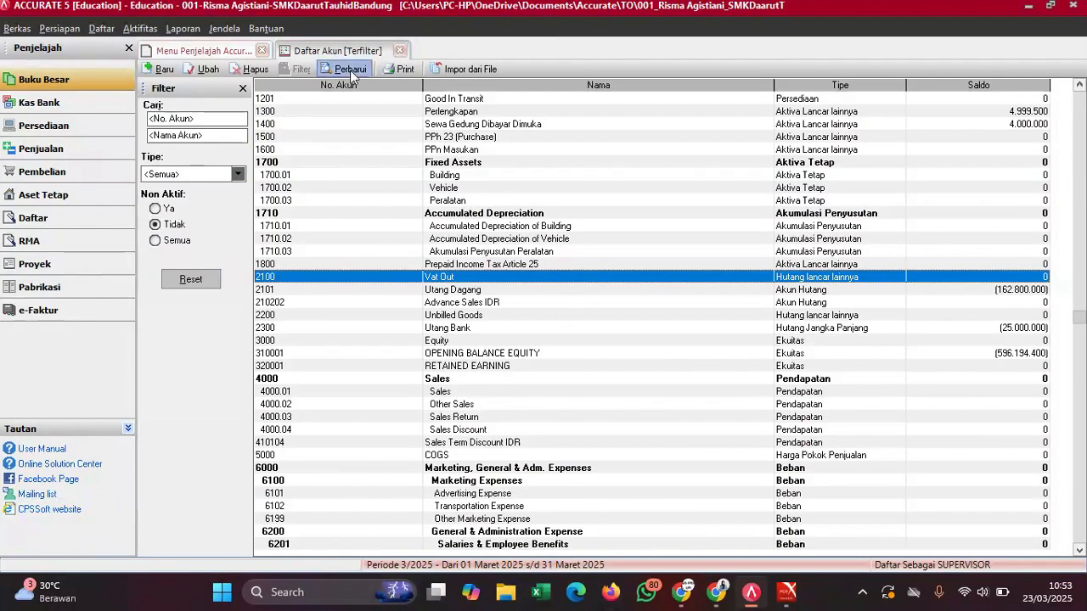
left_click(163, 68)
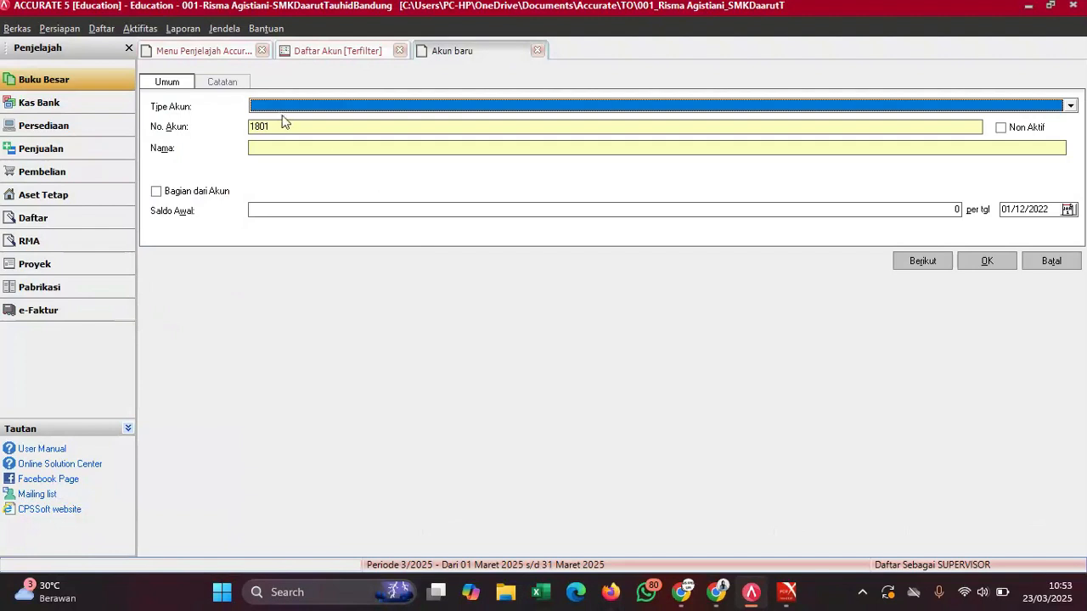
left_click(278, 107)
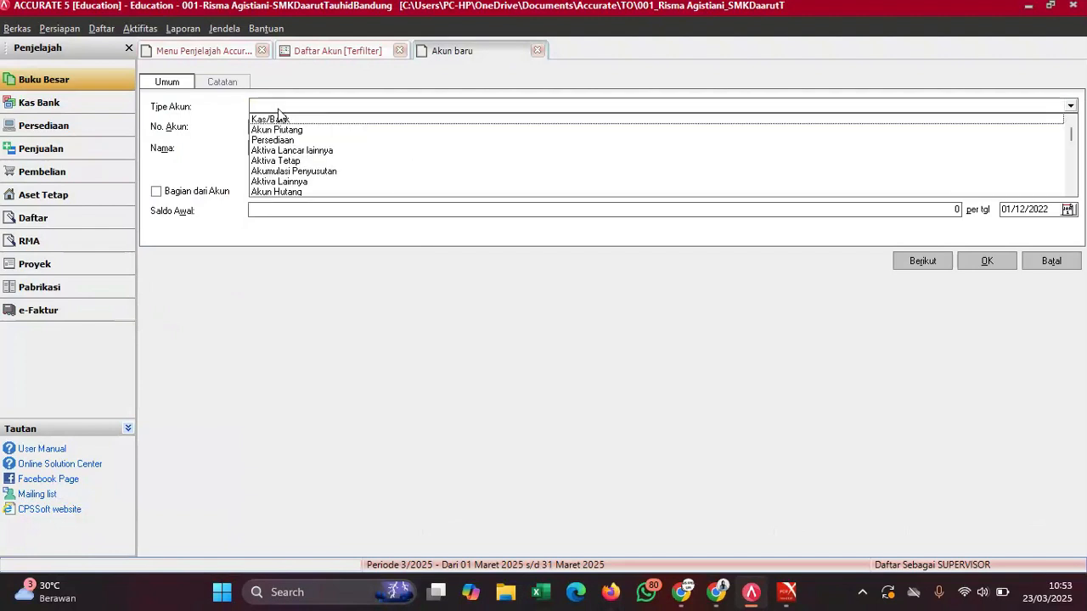
type("Huta")
key("Return")
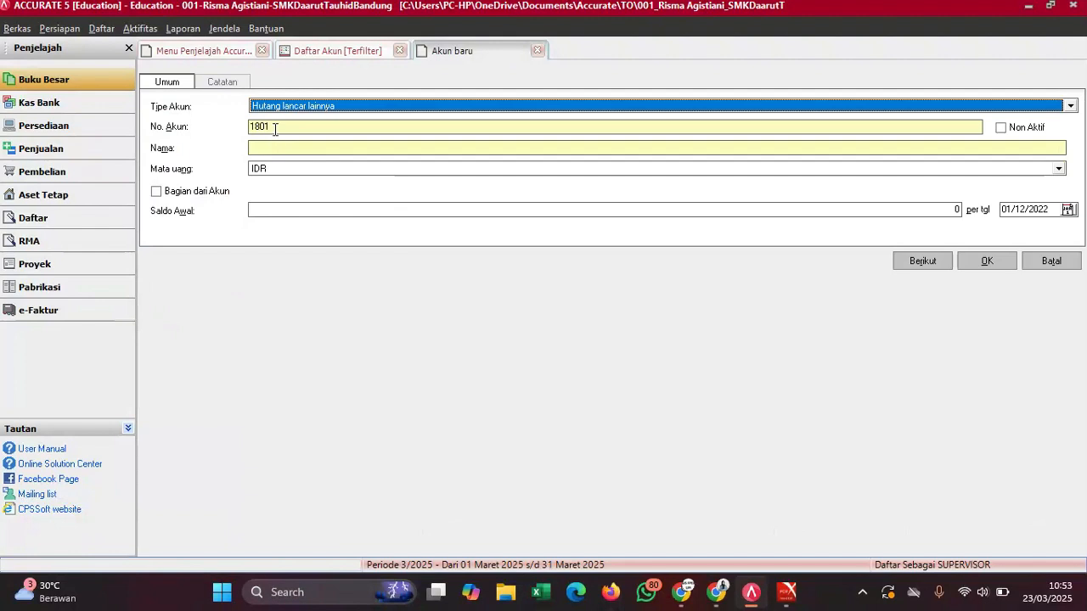
left_click(274, 127)
key("BackSpace")
key("BackSpace")
key("BackSpace")
key("BackSpace")
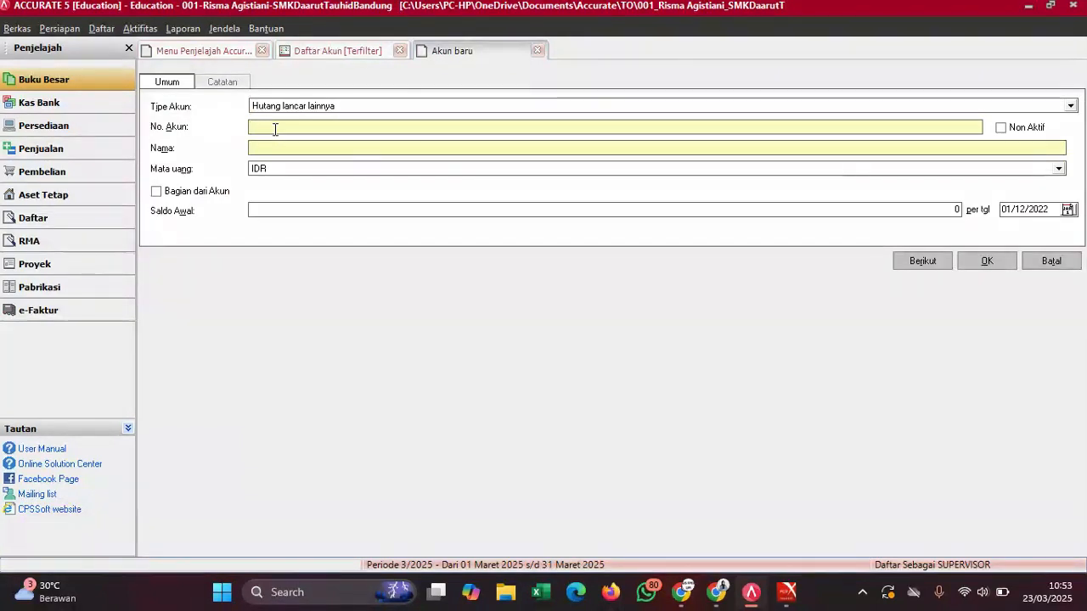
type("2102")
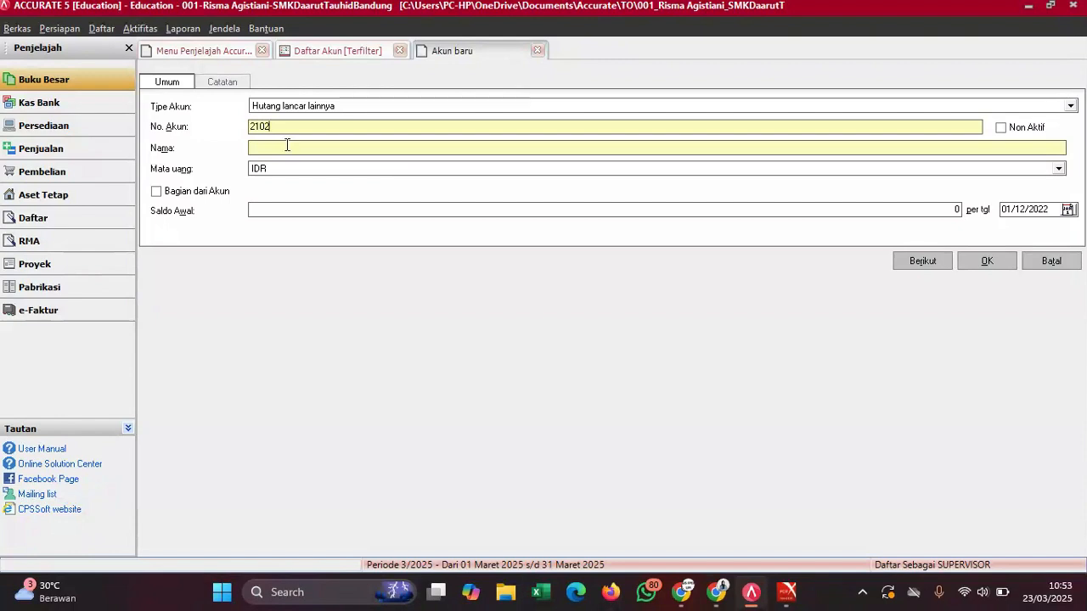
type("Beban yang belum dilunasi")
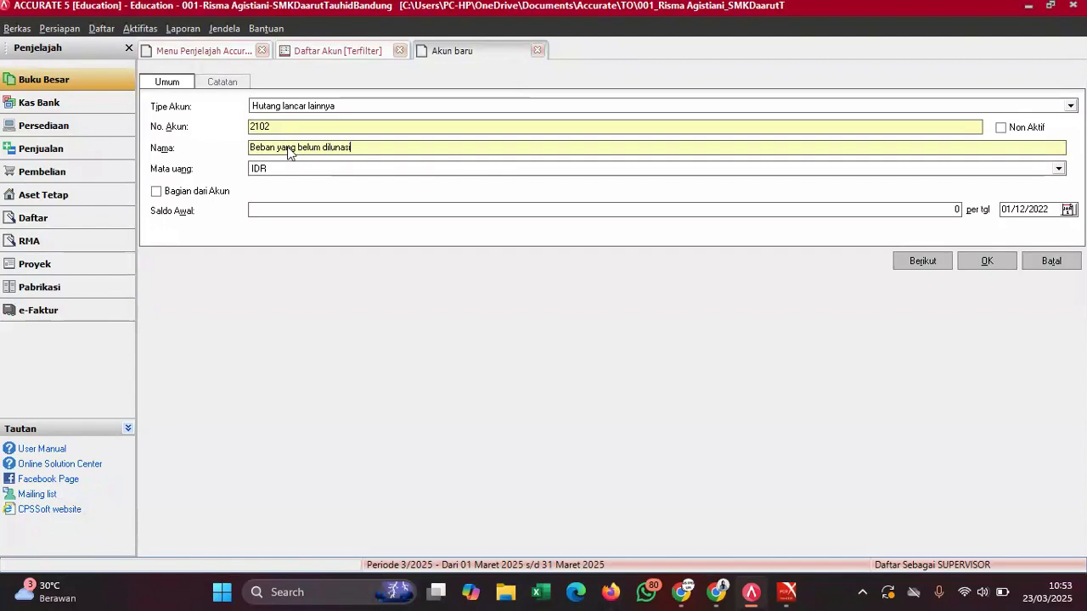
- Copy 11.150.000 from the trial balance PDF into the opening balance and save the account
mouse_move(787, 592)
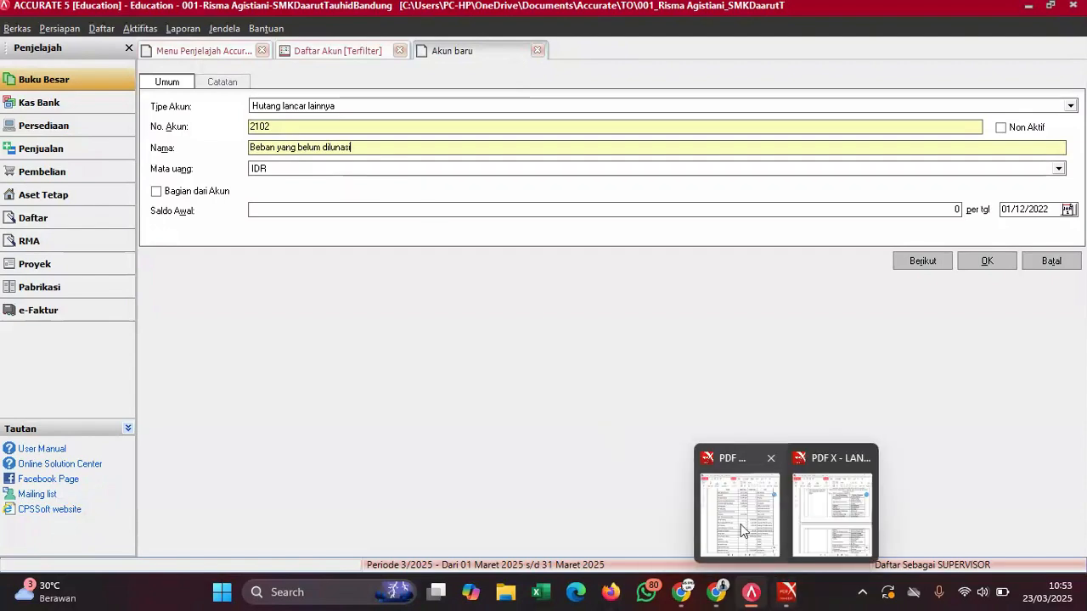
left_click(733, 507)
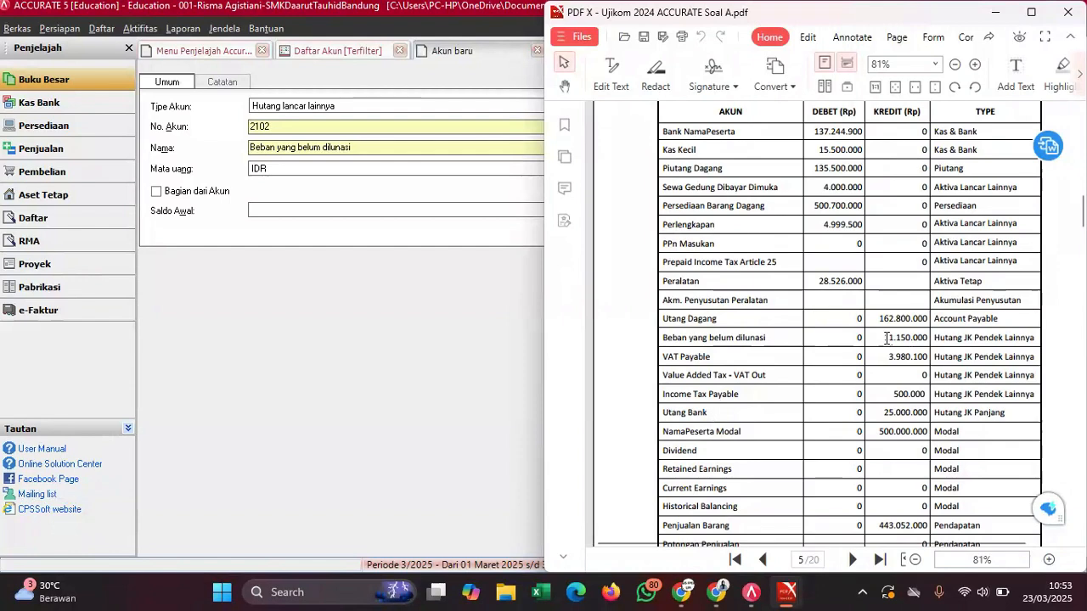
left_click_drag(883, 338, 932, 347)
key("ctrl+c")
left_click(945, 358)
left_click(434, 211)
key("ctrl+v")
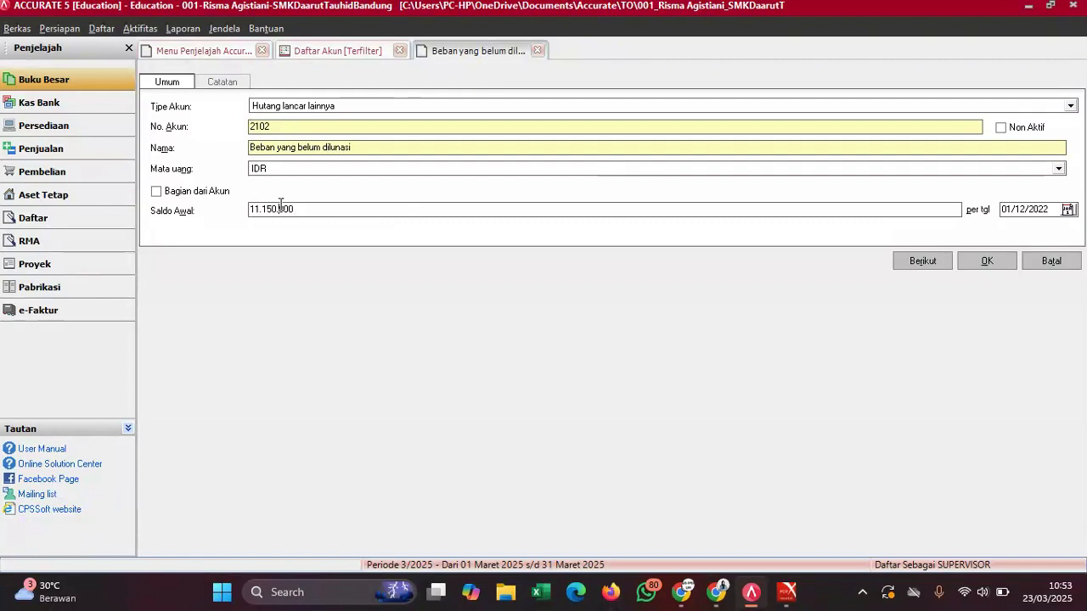
key("BackSpace")
key("Left")
key("Left")
key("BackSpace")
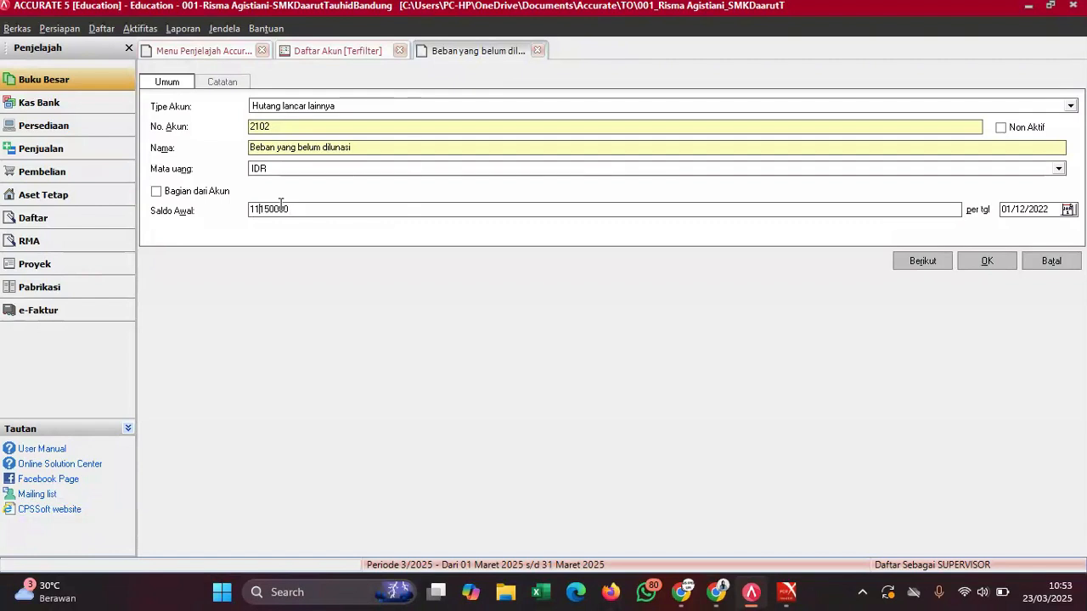
left_click(985, 263)
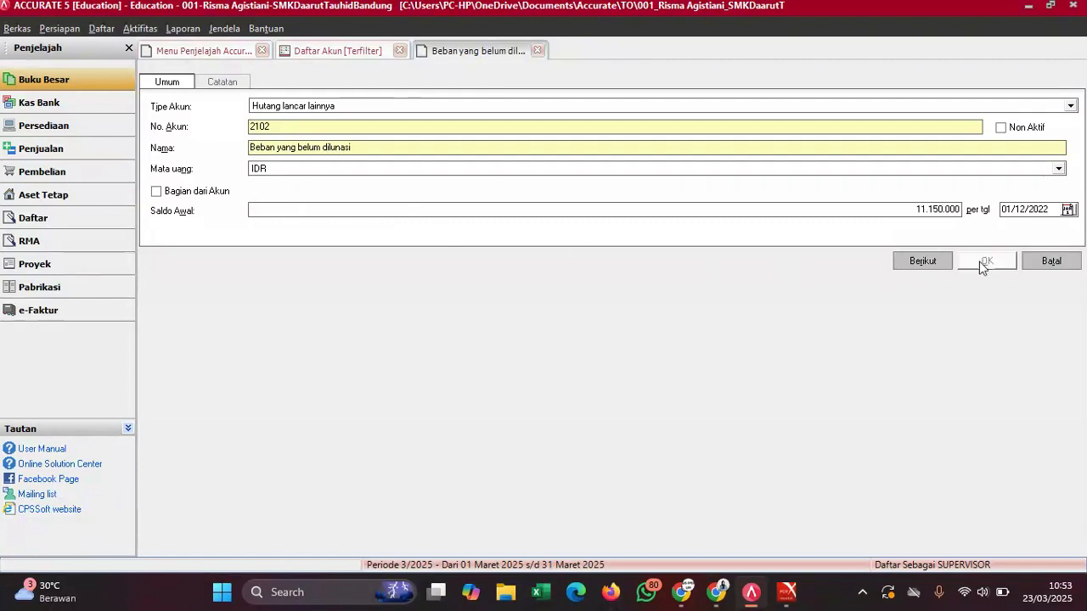
- Accept the balance warning and begin another new account of type Hutang lancar lainnya
left_click(510, 343)
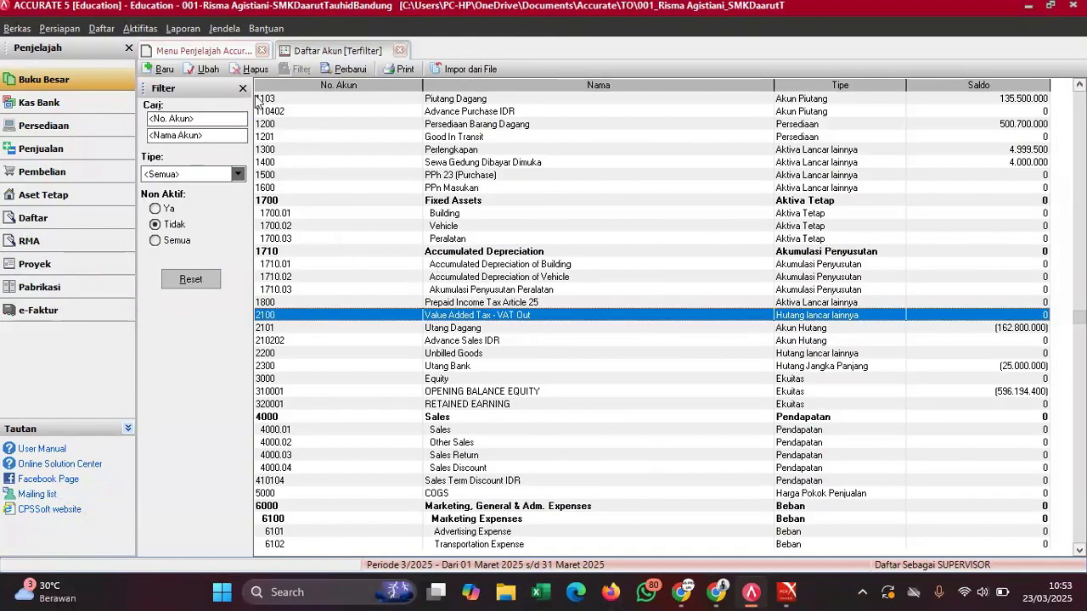
left_click(161, 70)
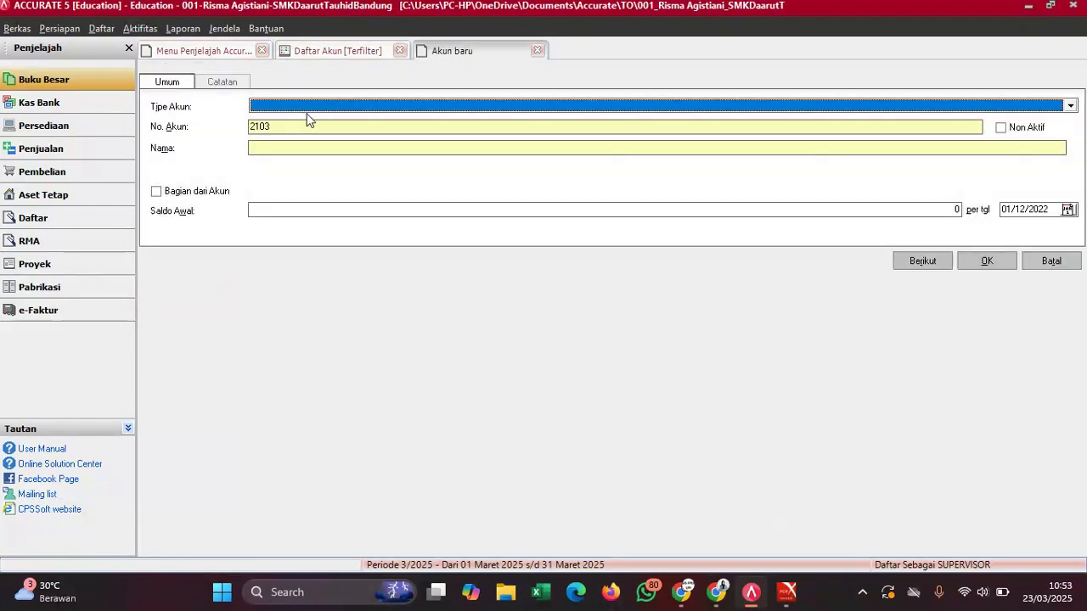
left_click(314, 108)
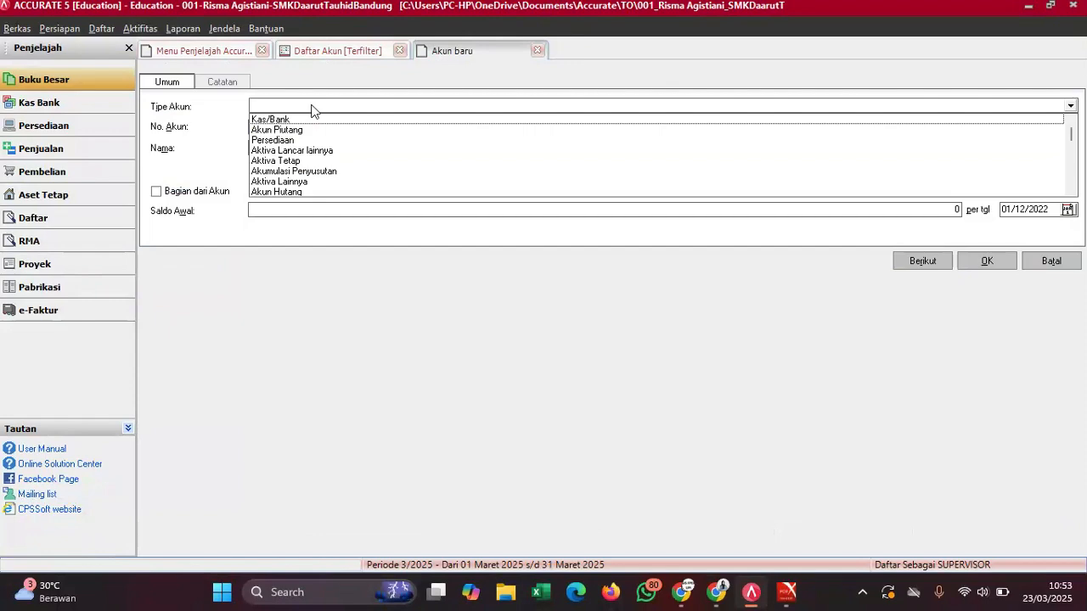
type("Hutang")
key("Return")
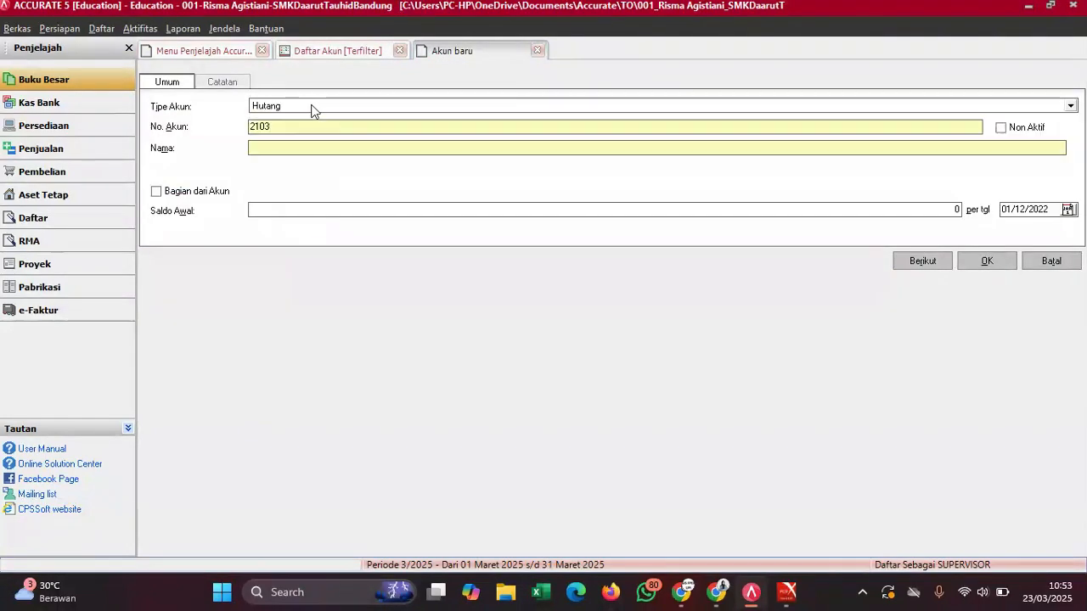
- Name it VAT Payable, paste opening balance 3.980.100 from the PDF, and save it
mouse_move(786, 589)
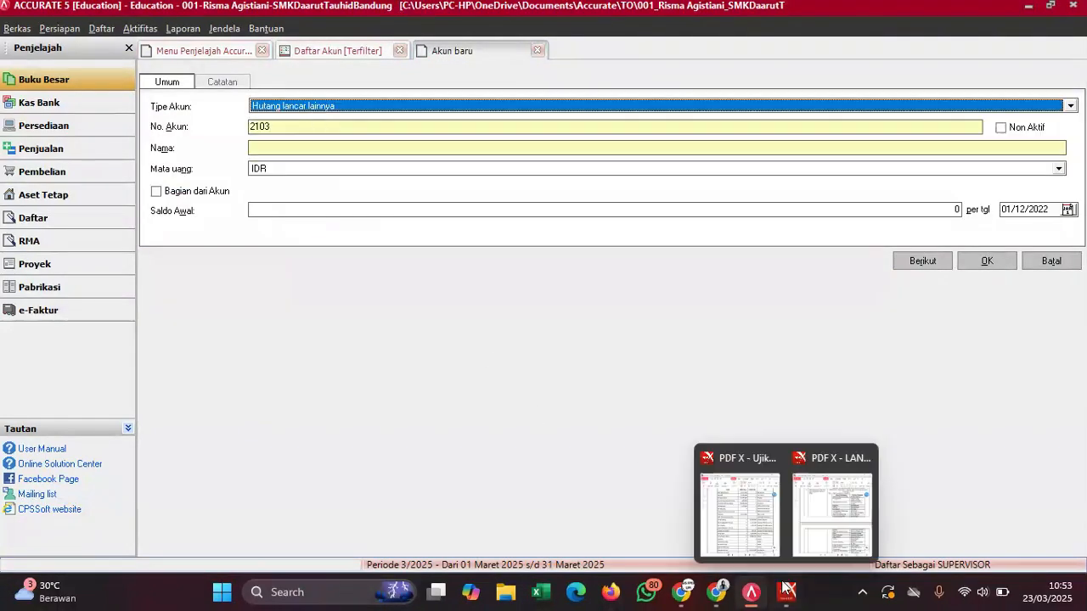
left_click(752, 548)
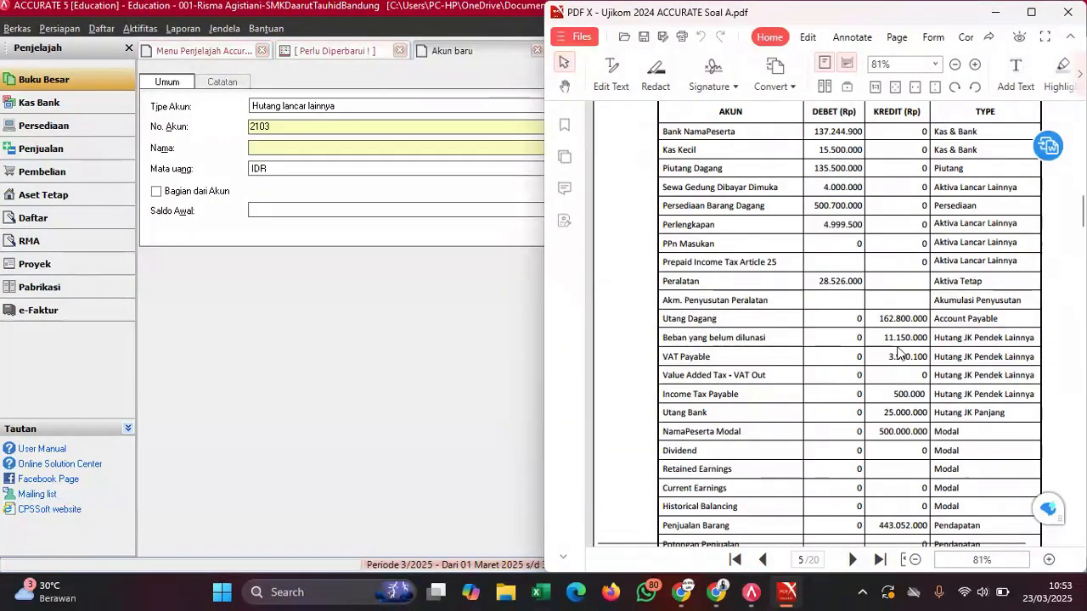
left_click_drag(890, 357, 929, 358)
key("ctrl+c")
left_click(984, 383)
left_click(278, 151)
type("VAT Payabl")
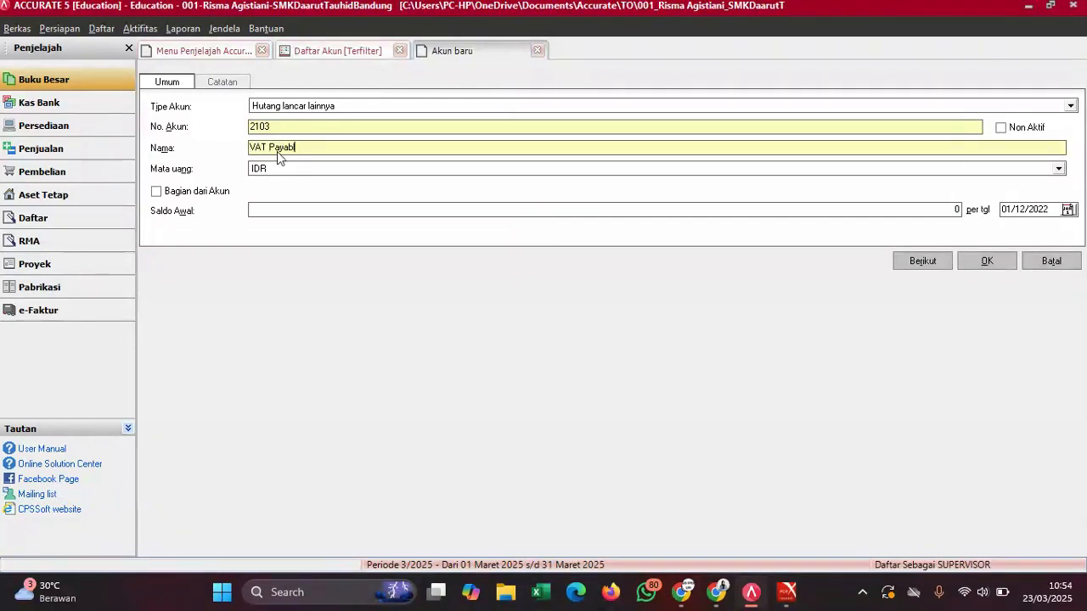
type("e")
left_click(262, 209)
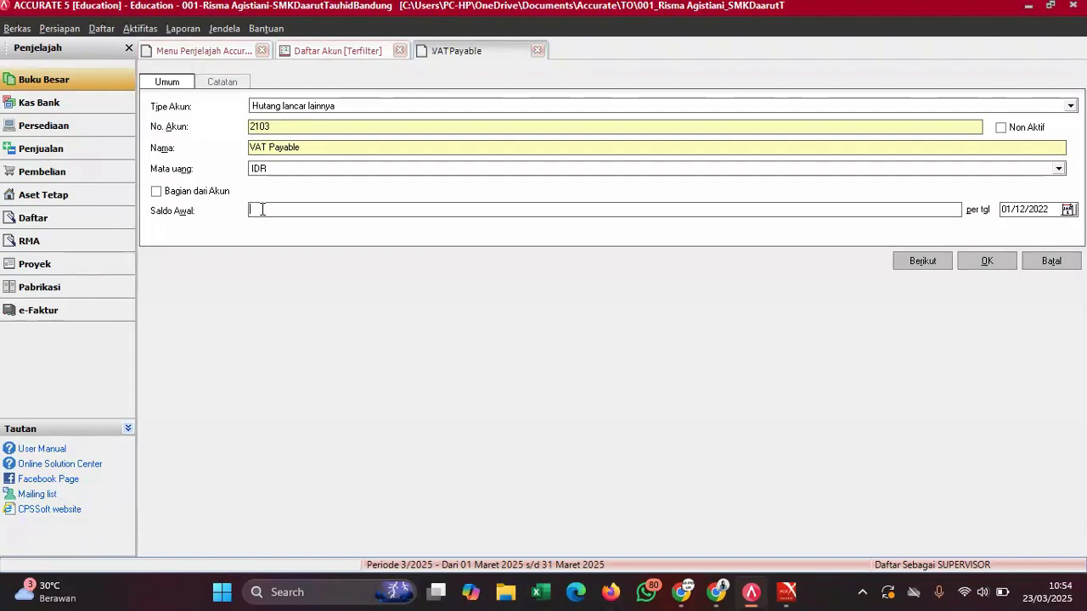
key("ctrl+v")
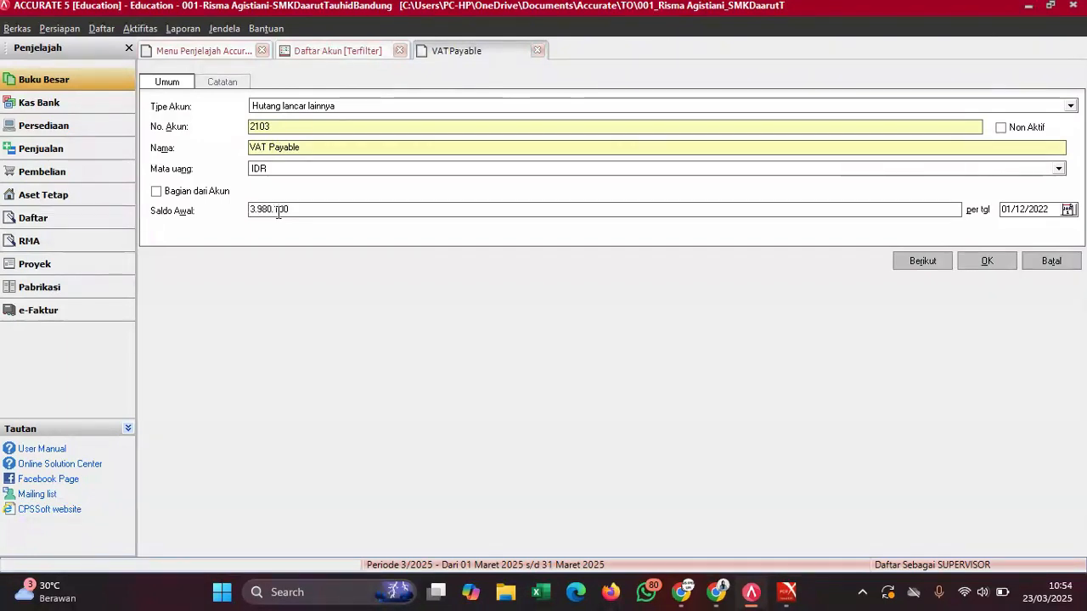
key("BackSpace")
key("BackSpace")
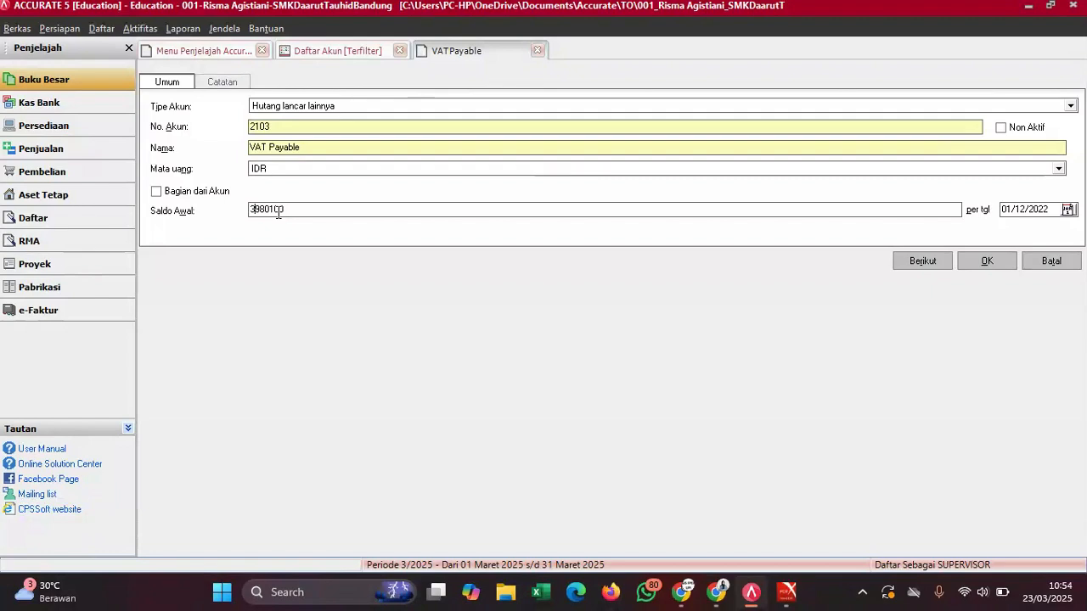
left_click(986, 265)
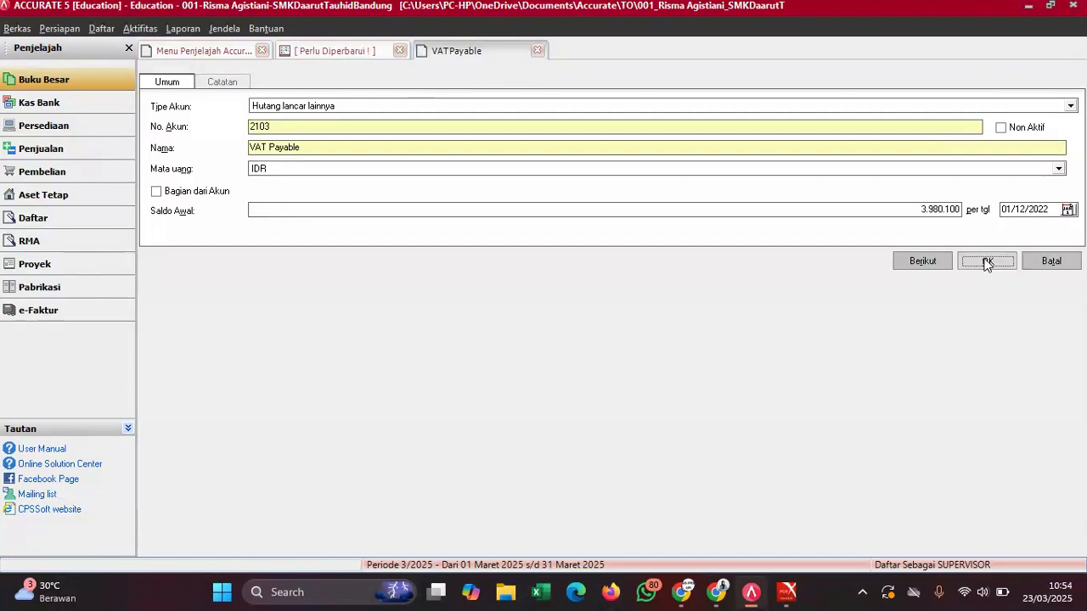
left_click(515, 348)
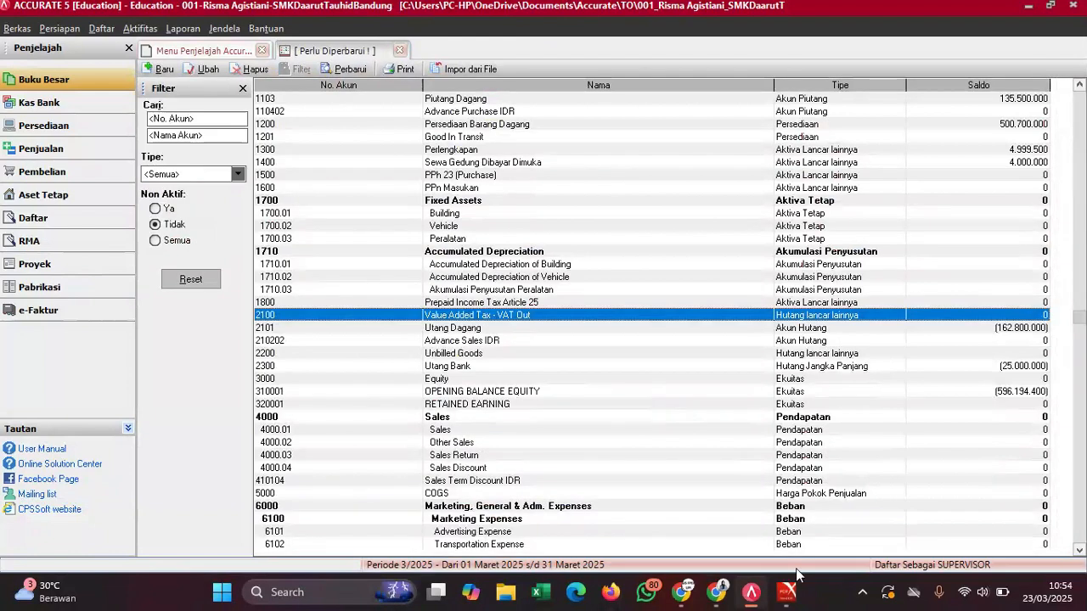
- Refresh the account list and compare rows like 2200 Unbilled Goods against the trial balance PDF
mouse_move(786, 591)
left_click(930, 509)
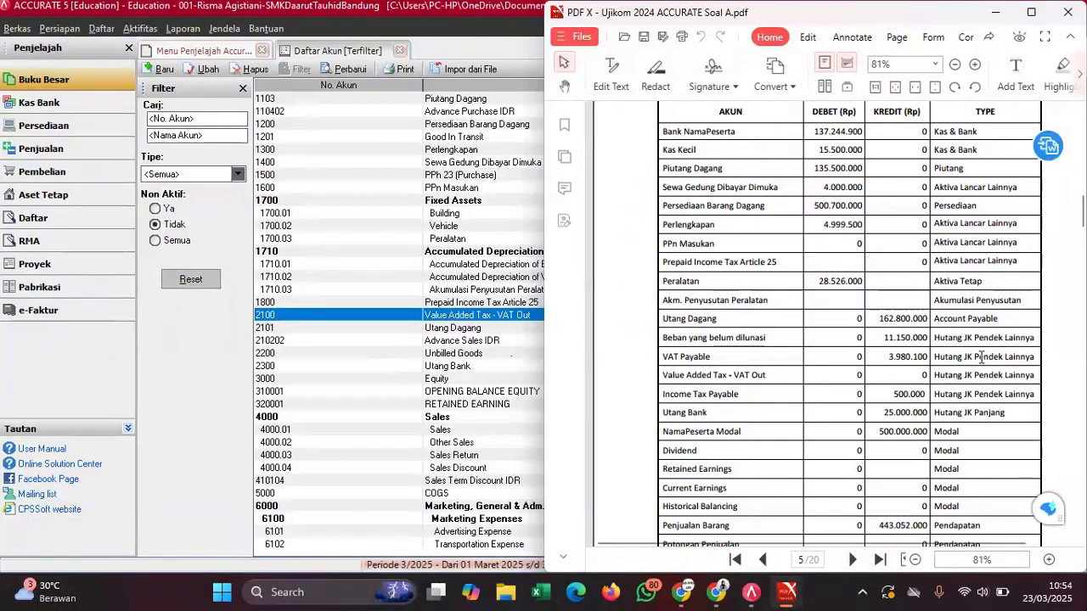
left_click(450, 316)
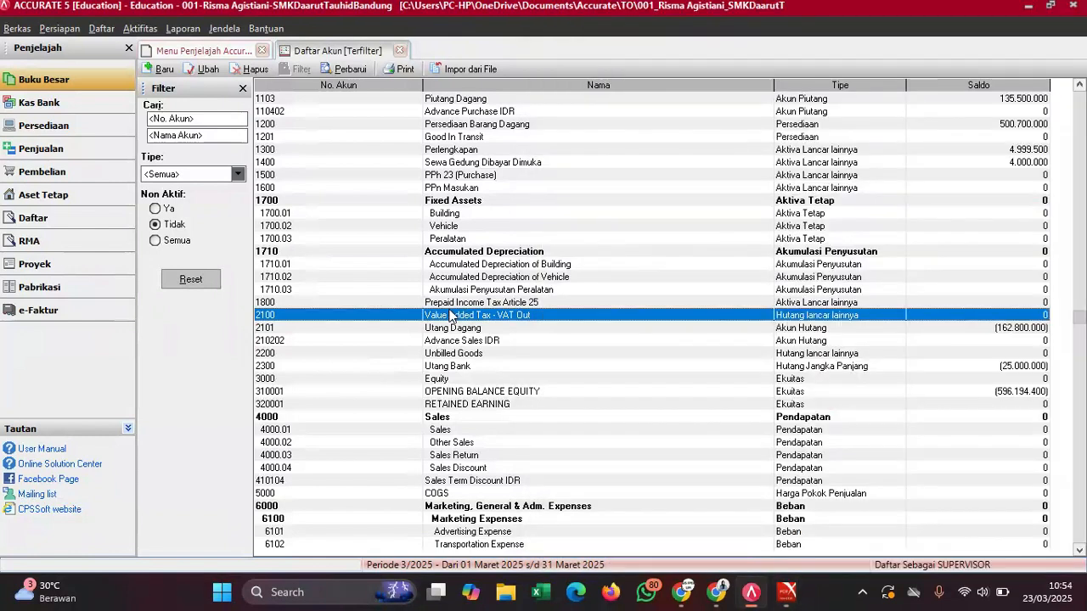
left_click(346, 72)
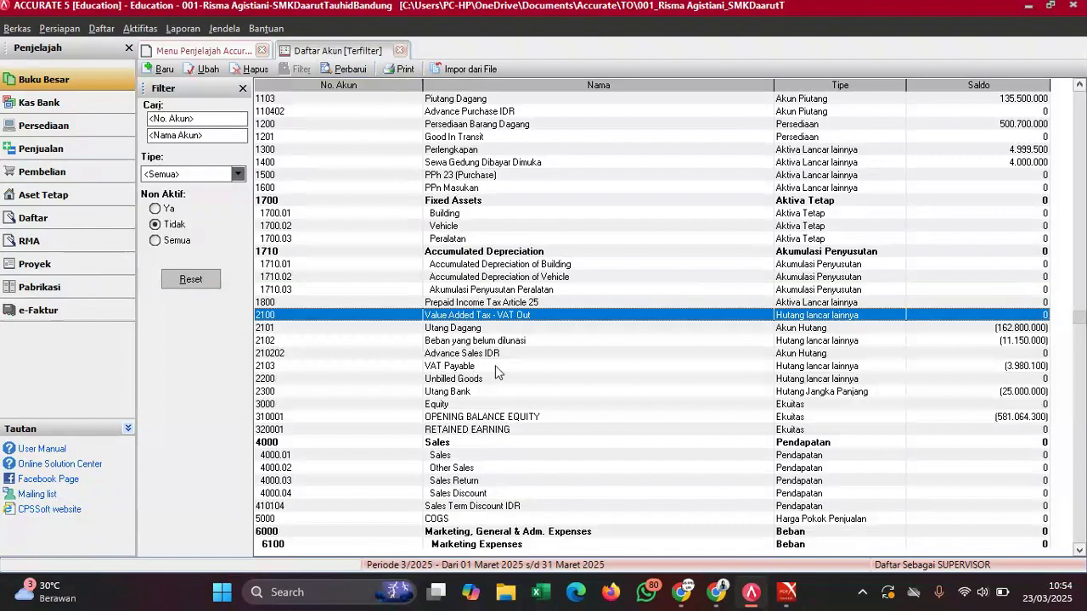
left_click(639, 378)
mouse_move(787, 591)
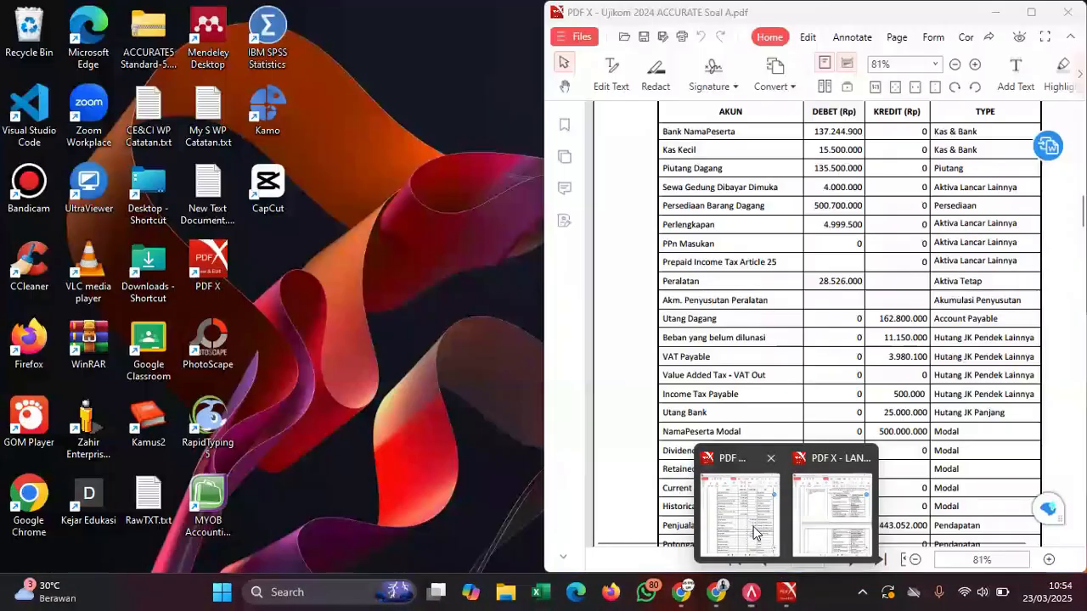
left_click(754, 526)
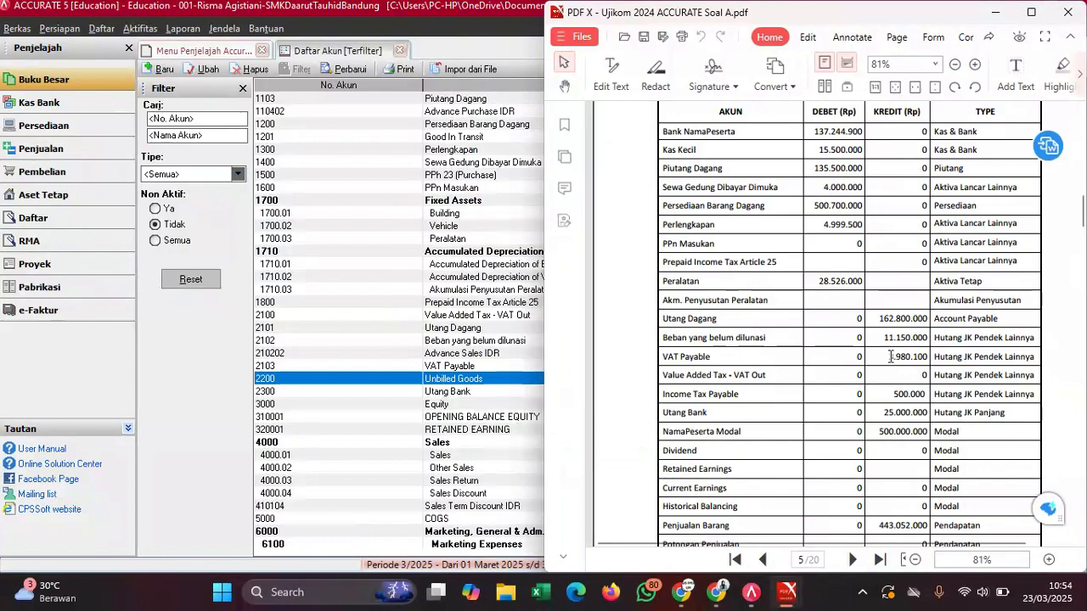
left_click(527, 353)
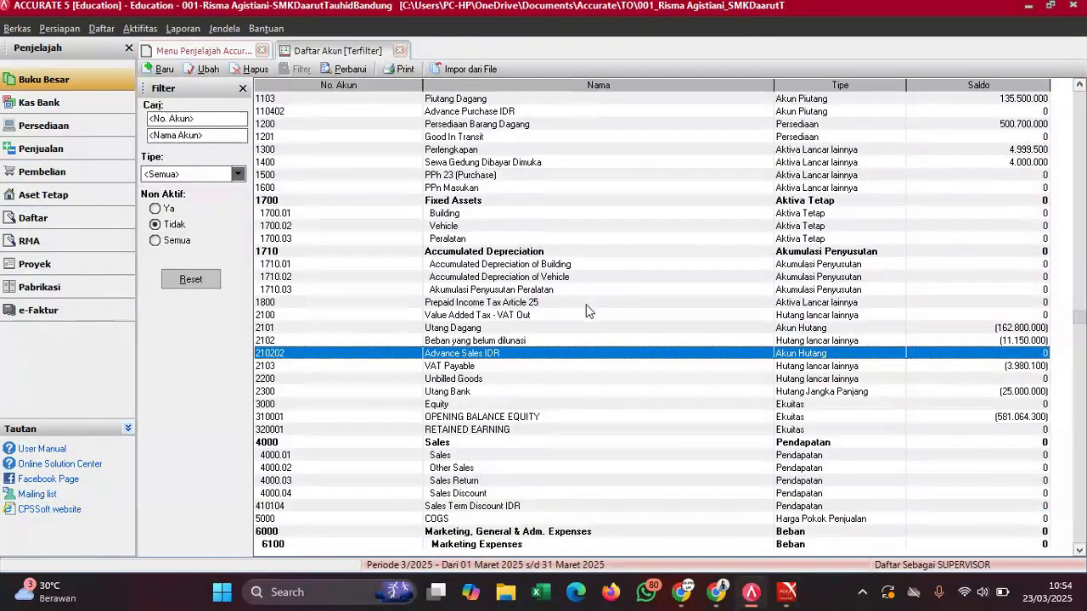
- Review the Utang Dagang, Opening Balance Equity and 3000 Equity rows against the renaming setup guide
left_click(866, 327)
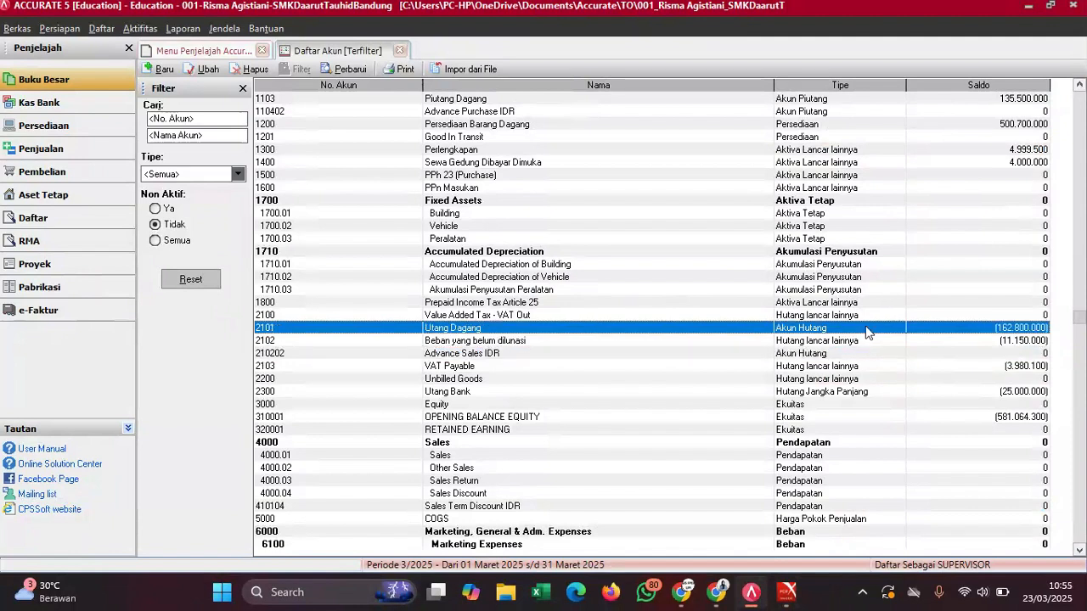
left_click(525, 417)
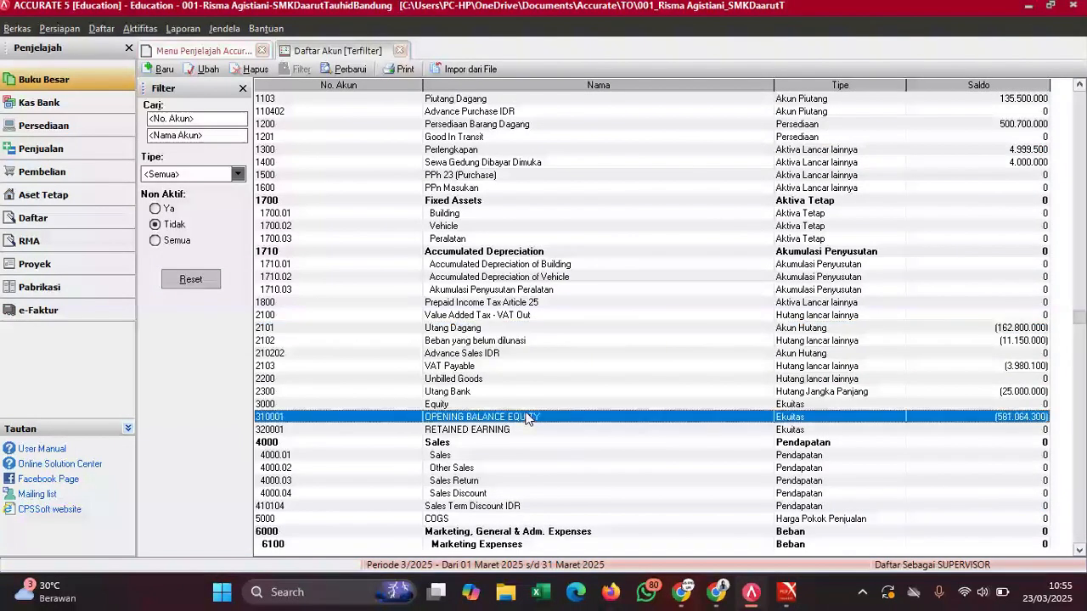
key("Down")
key("Down")
key("Down")
key("Down")
key("Down")
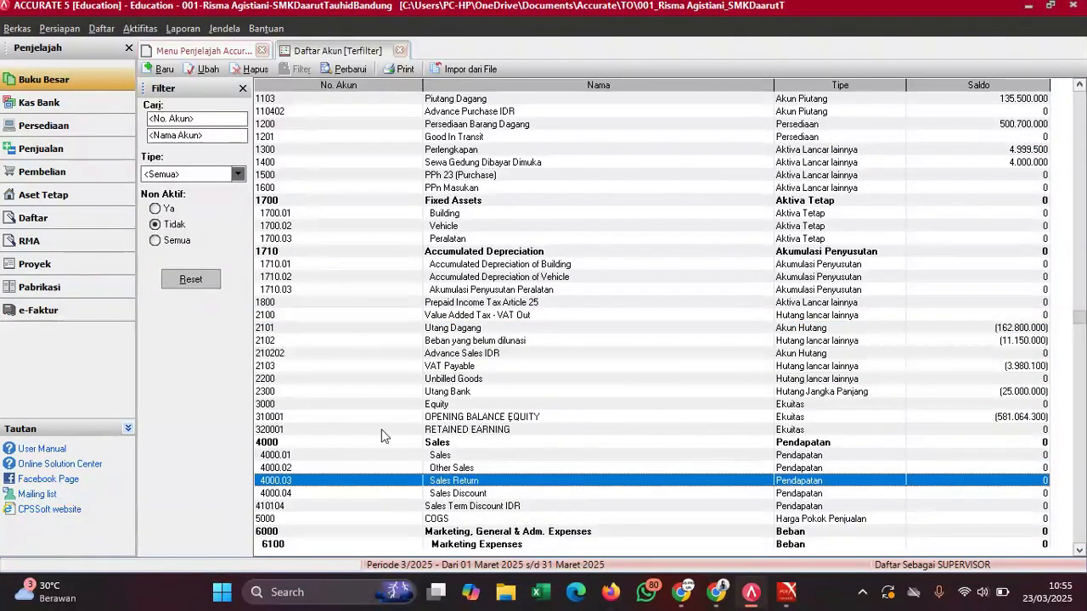
left_click(445, 405)
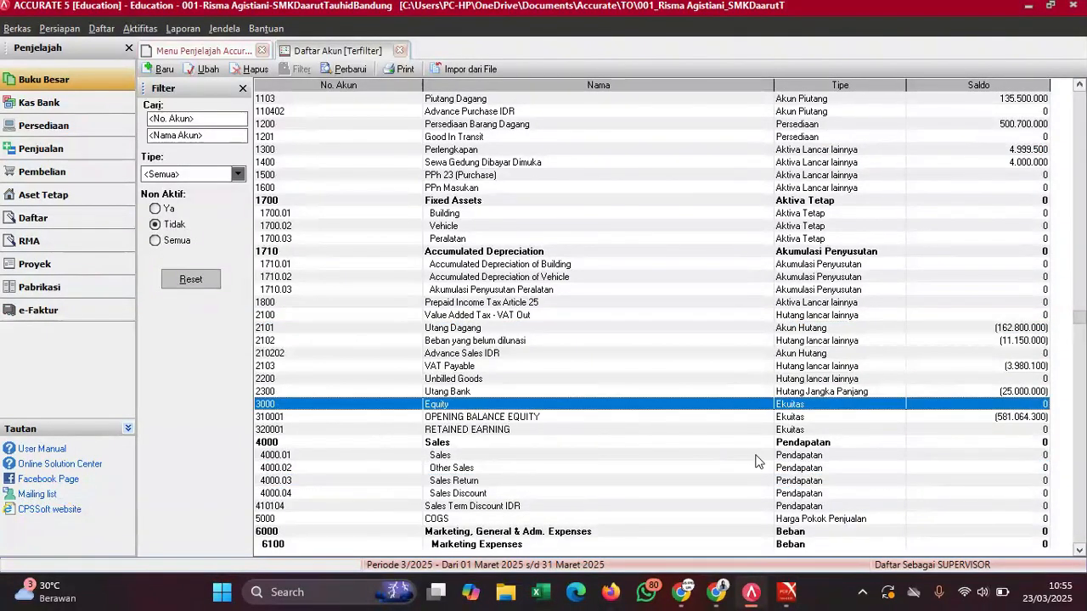
mouse_move(787, 592)
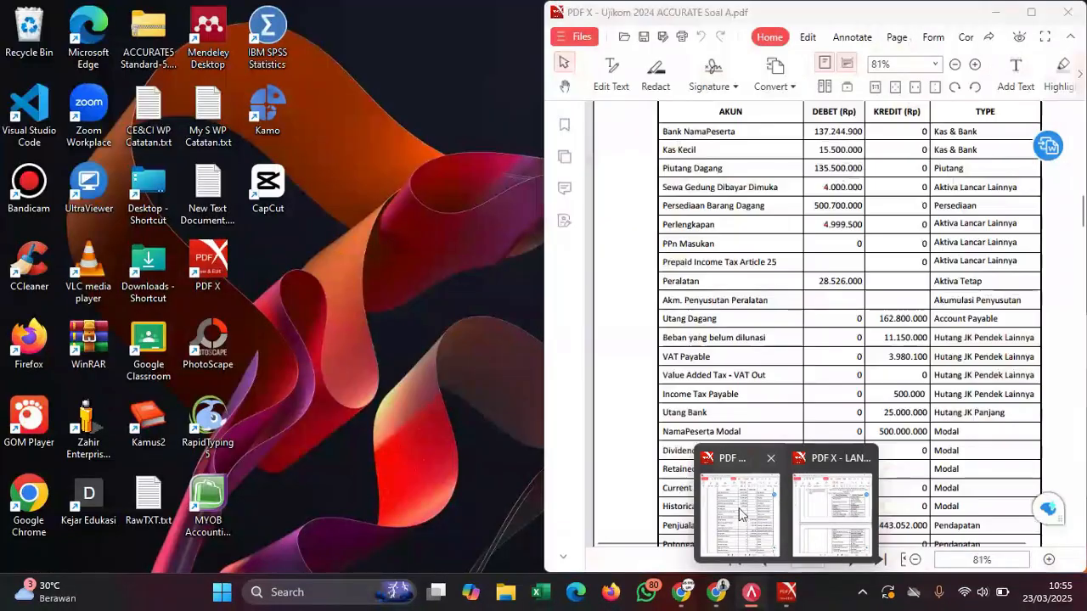
left_click(739, 510)
mouse_move(786, 584)
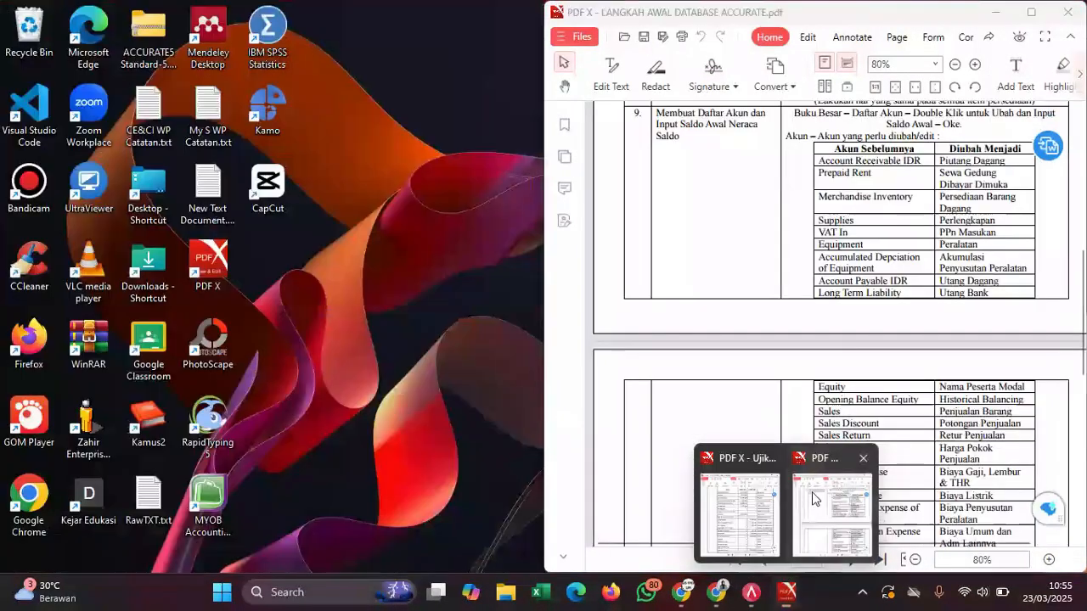
left_click(841, 508)
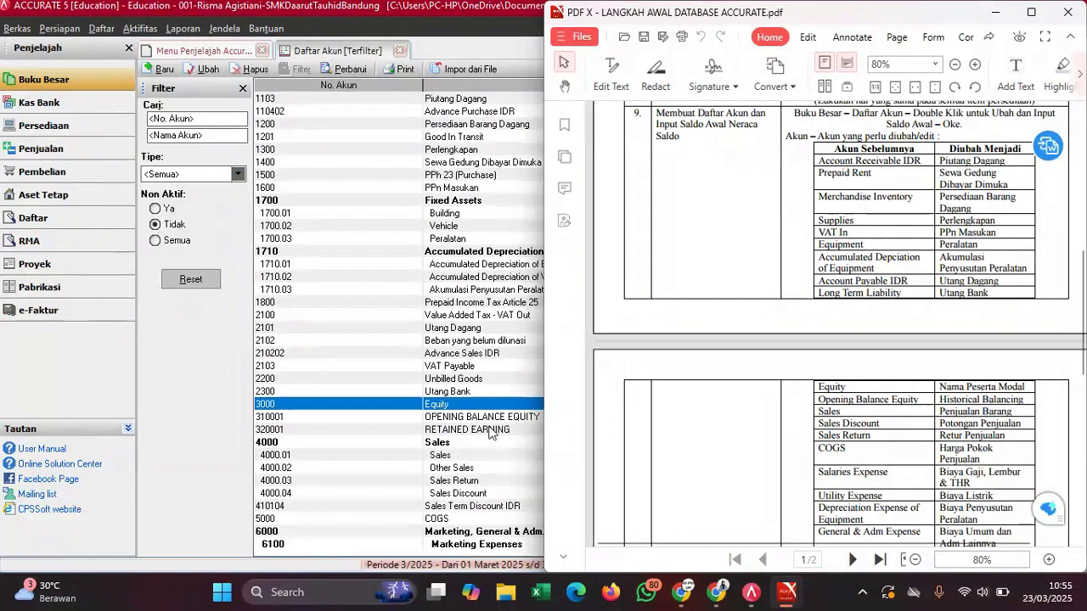
- Rename account 3000 Equity to the participant's name plus 'Modal' with opening balance 500.000.000
double_click(453, 405)
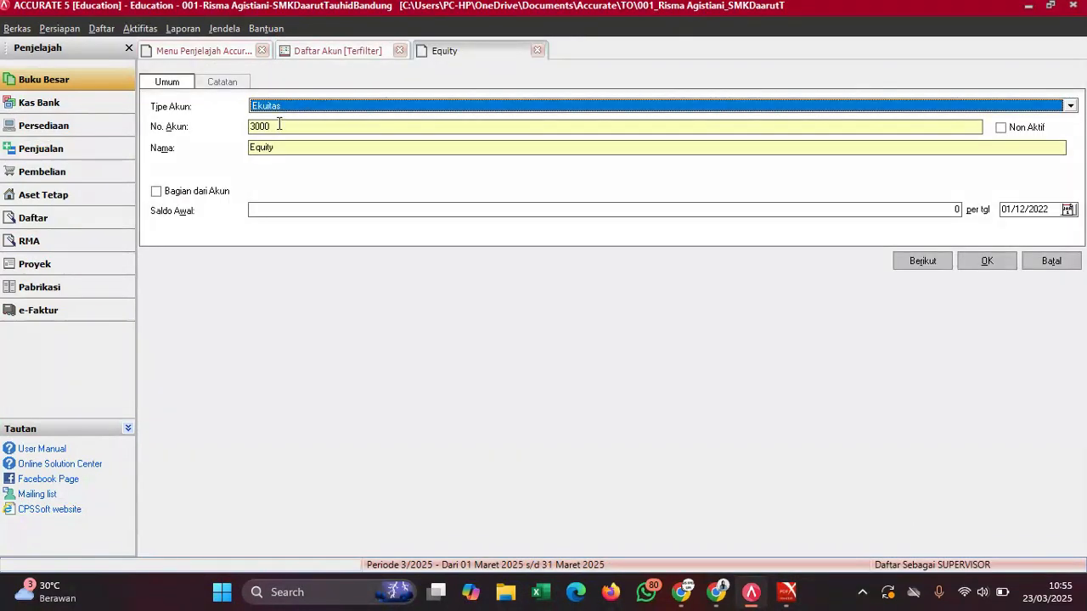
left_click(251, 148)
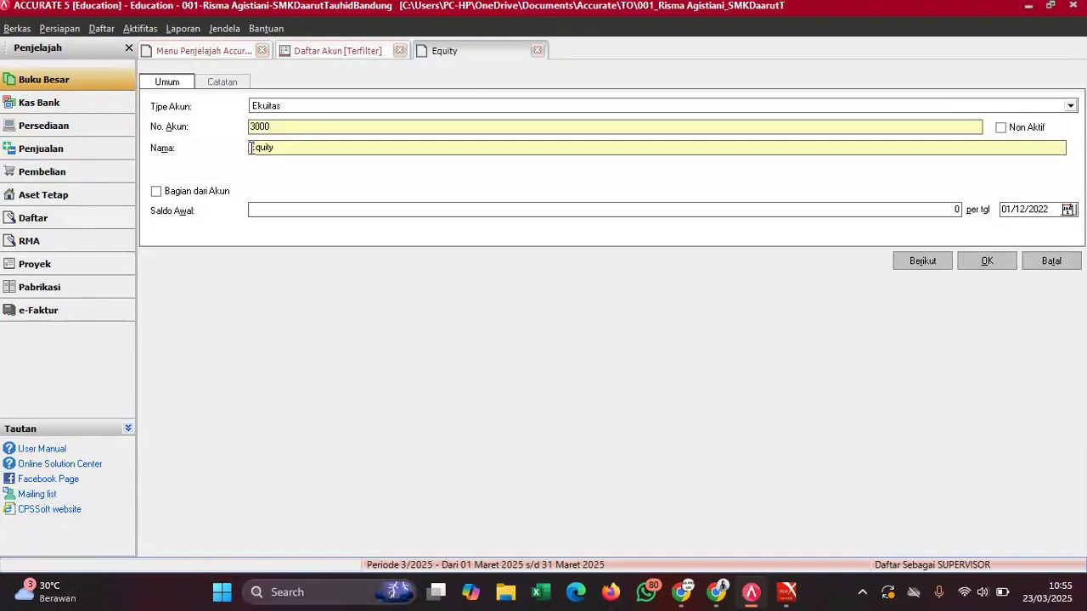
key("Delete")
key("Delete")
type("Risma Mod")
mouse_move(787, 592)
left_click(762, 528)
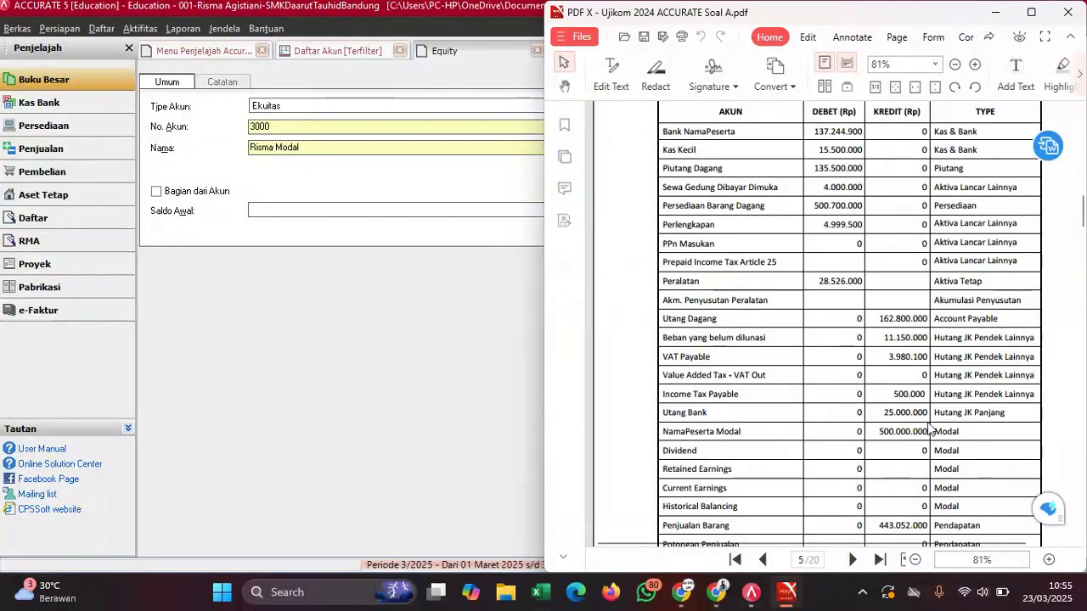
left_click(398, 210)
type("500000000")
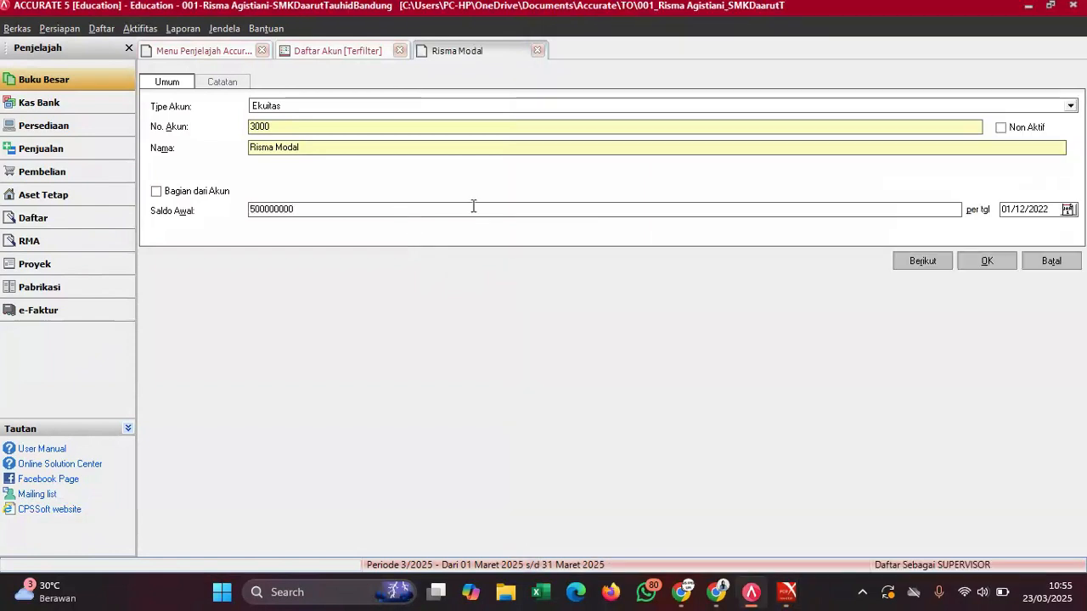
left_click(981, 262)
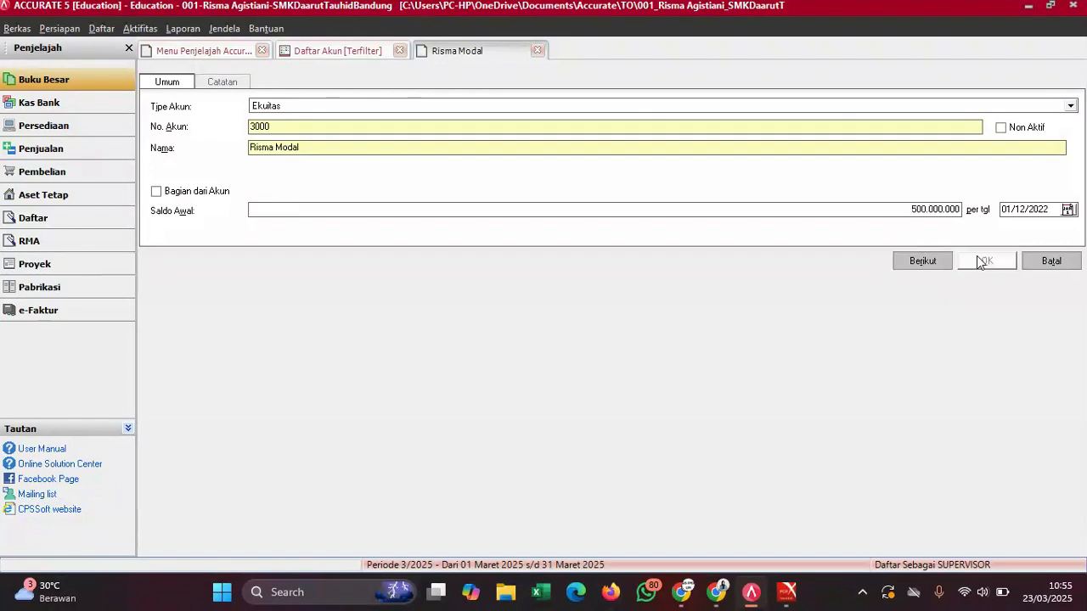
left_click(491, 349)
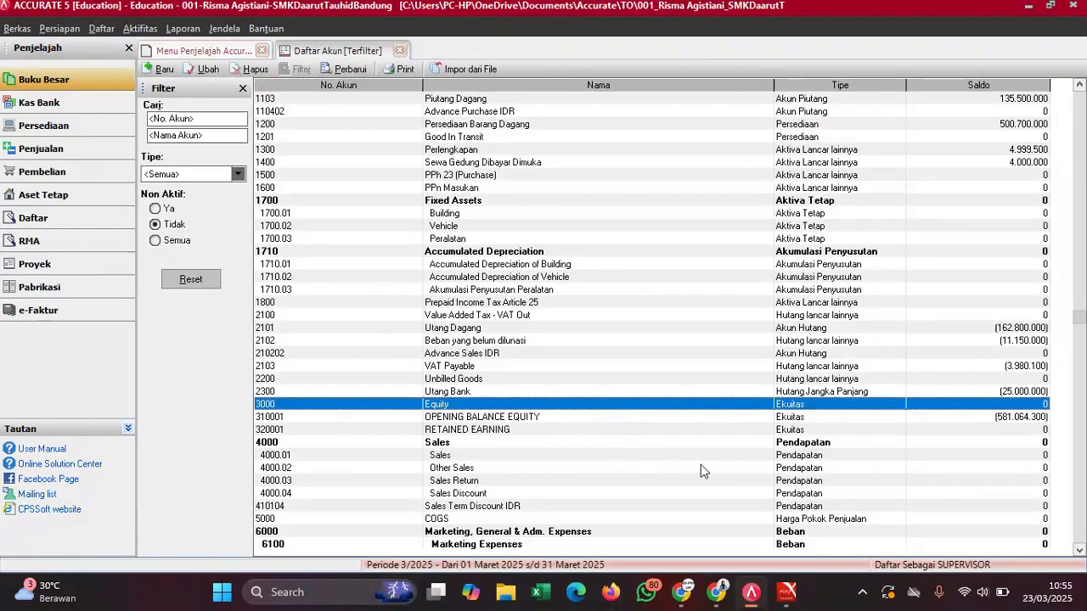
- Change account 310001's name from OPENING BALANCE EQUITY to 'Historical Balancing'
mouse_move(787, 592)
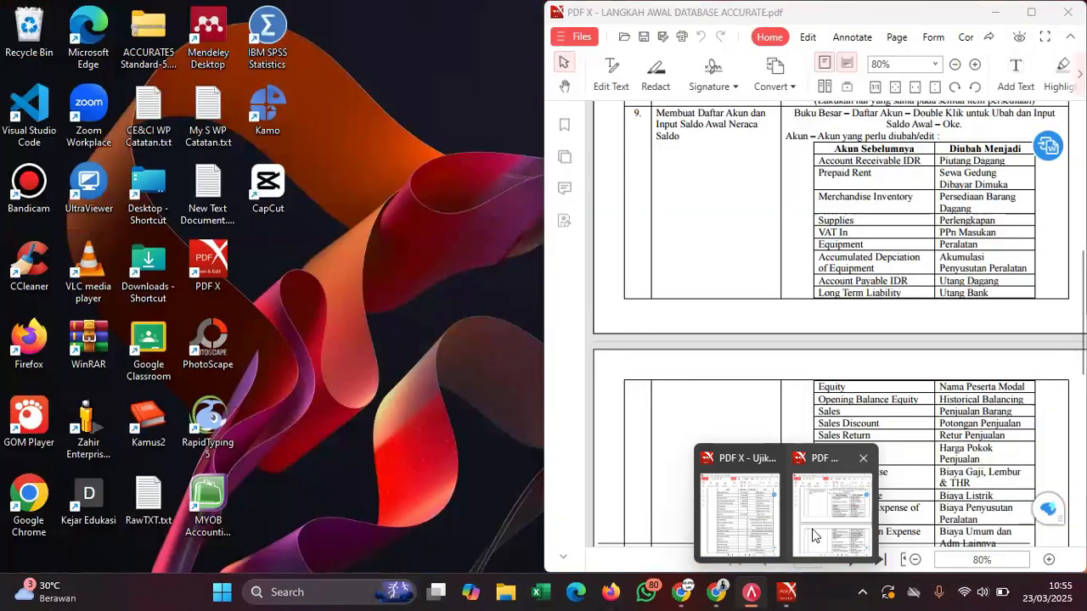
left_click(813, 535)
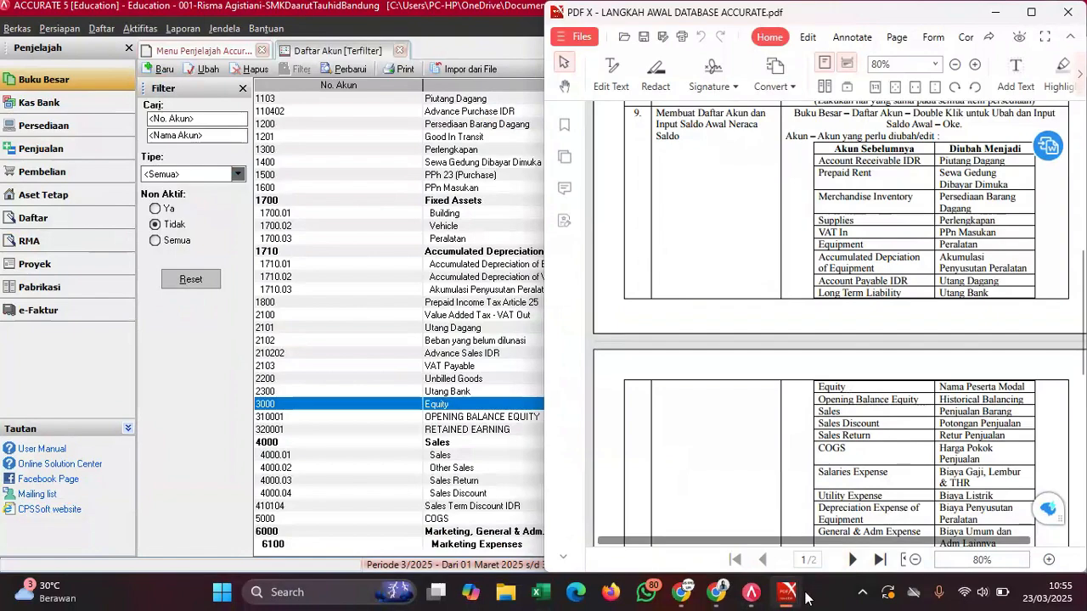
mouse_move(787, 592)
left_click(732, 521)
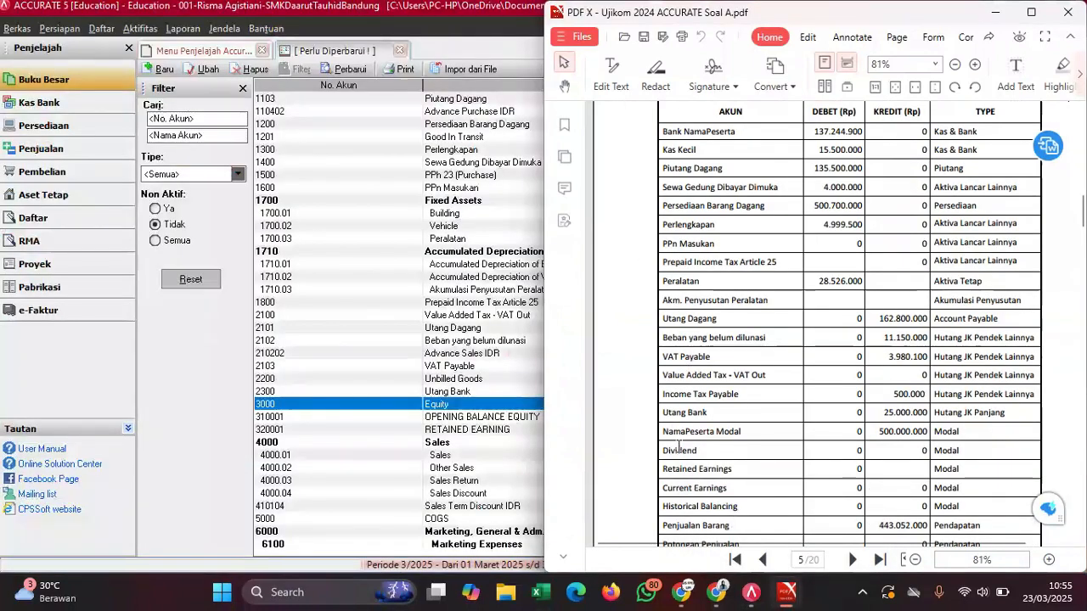
scroll(692, 458, "down", 1)
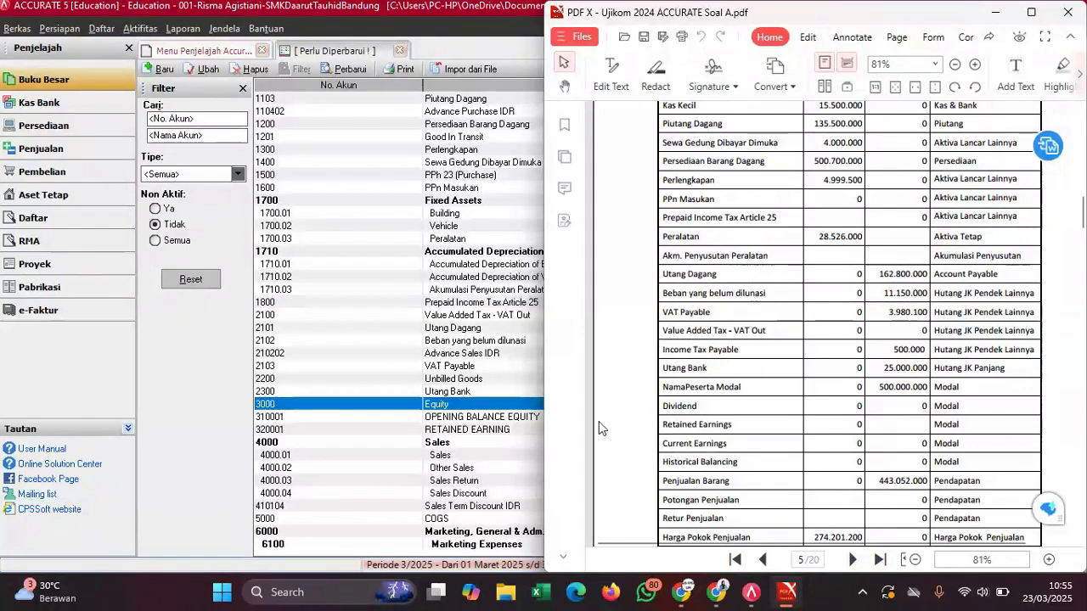
double_click(497, 417)
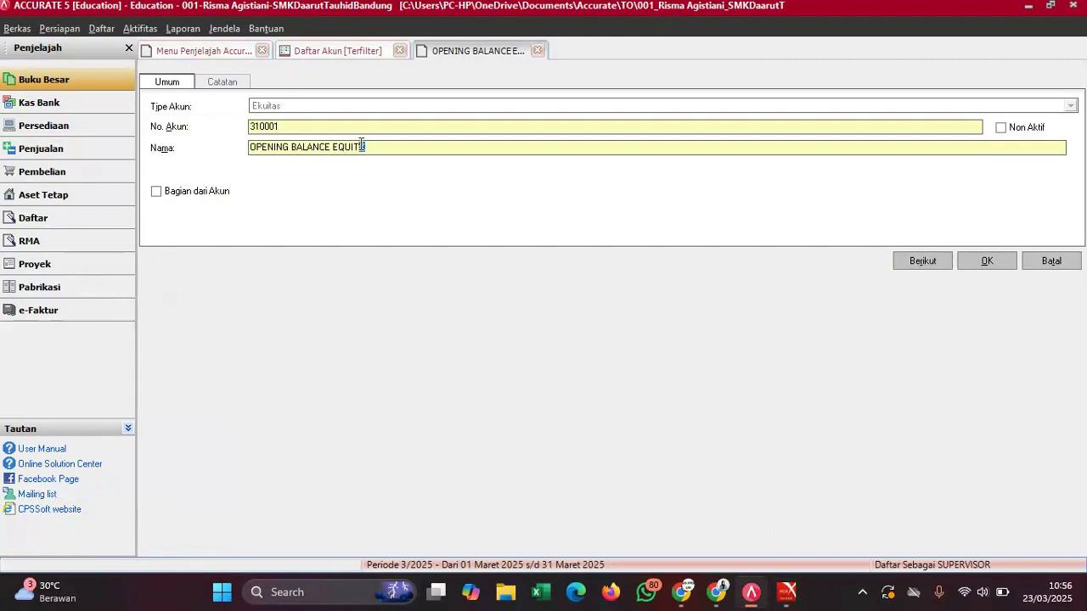
left_click_drag(367, 147, 228, 153)
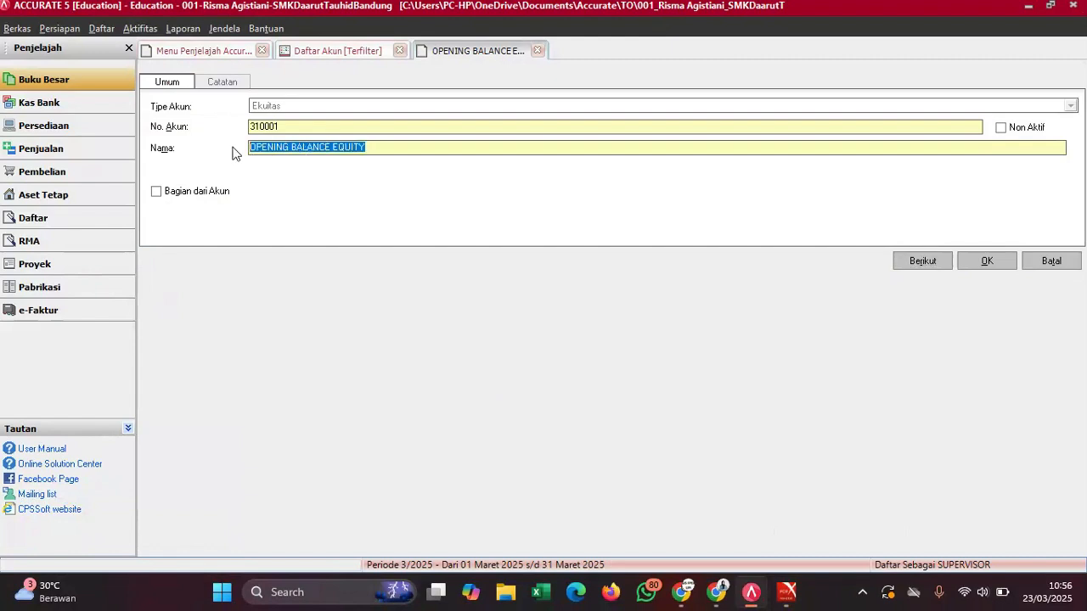
type("HI")
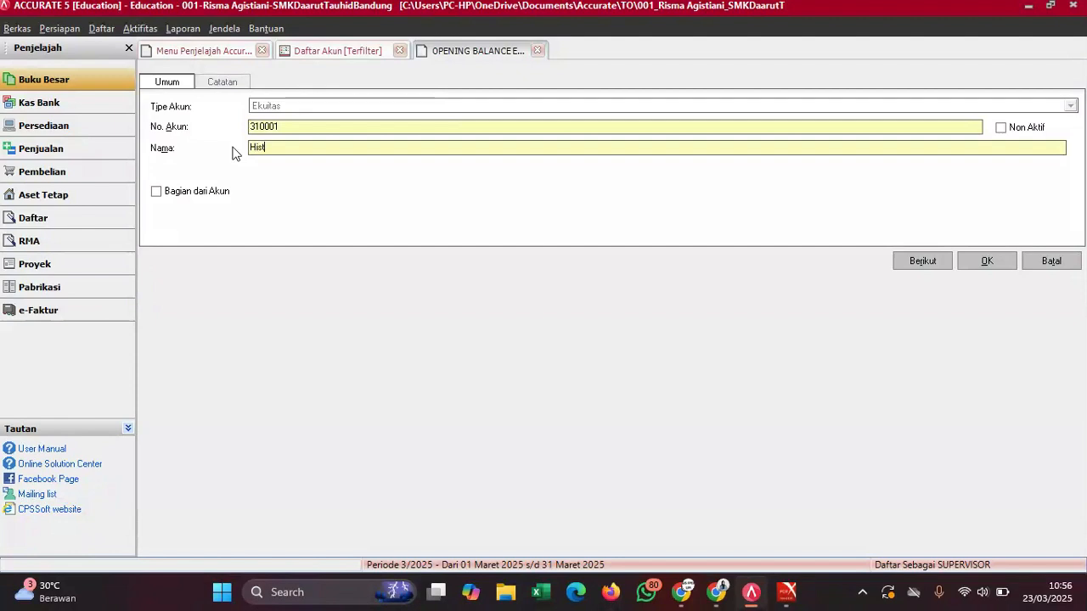
type("storical Balancing")
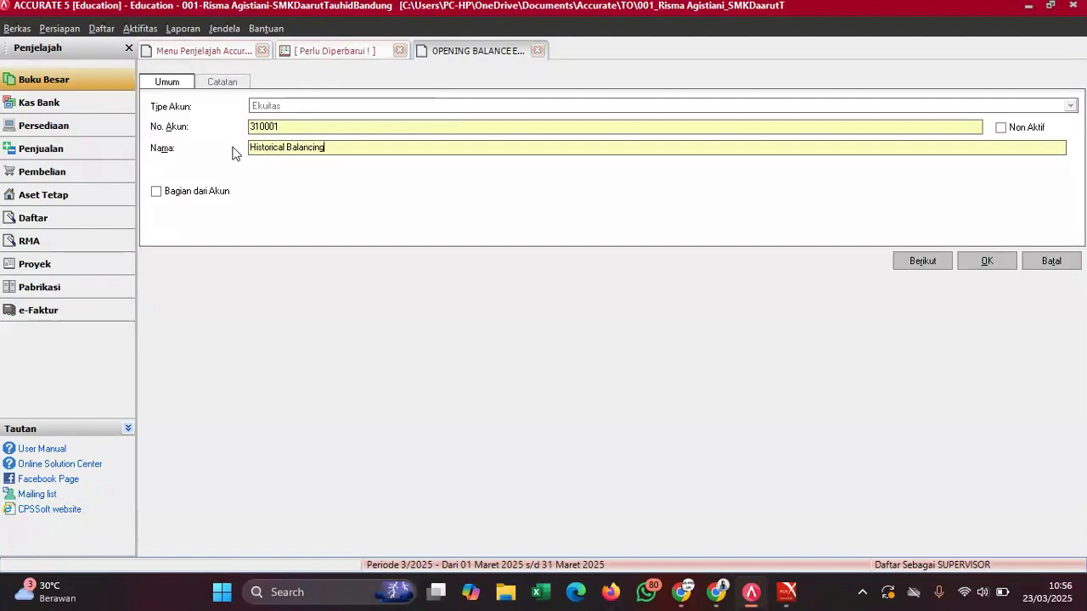
left_click(996, 262)
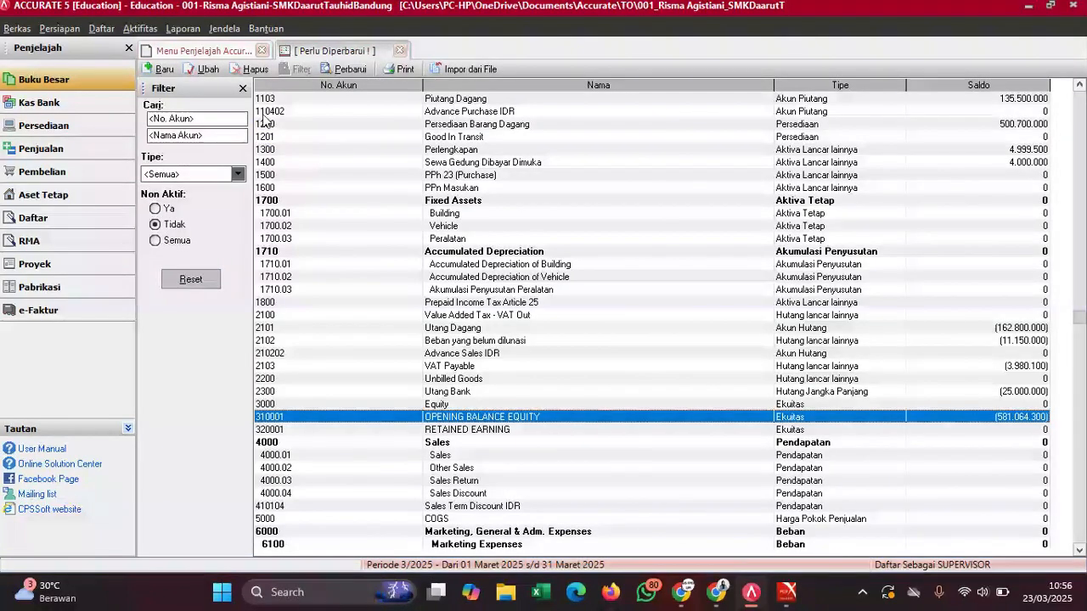
- Refresh the account list, select 320001 RETAINED EARNING, and scroll the trial balance PDF alongside
left_click(344, 70)
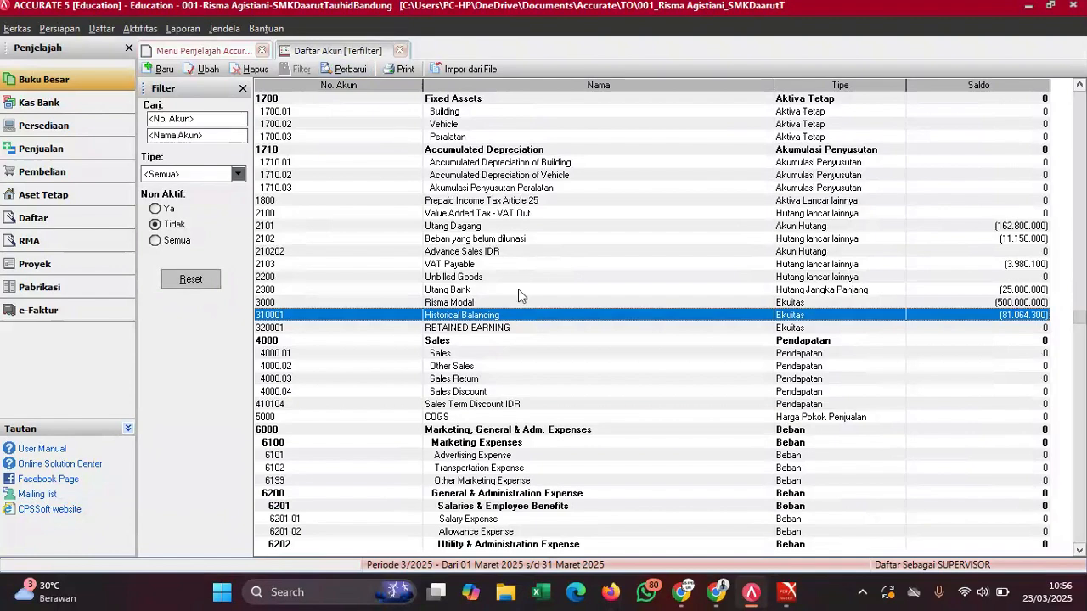
left_click(531, 330)
mouse_move(788, 592)
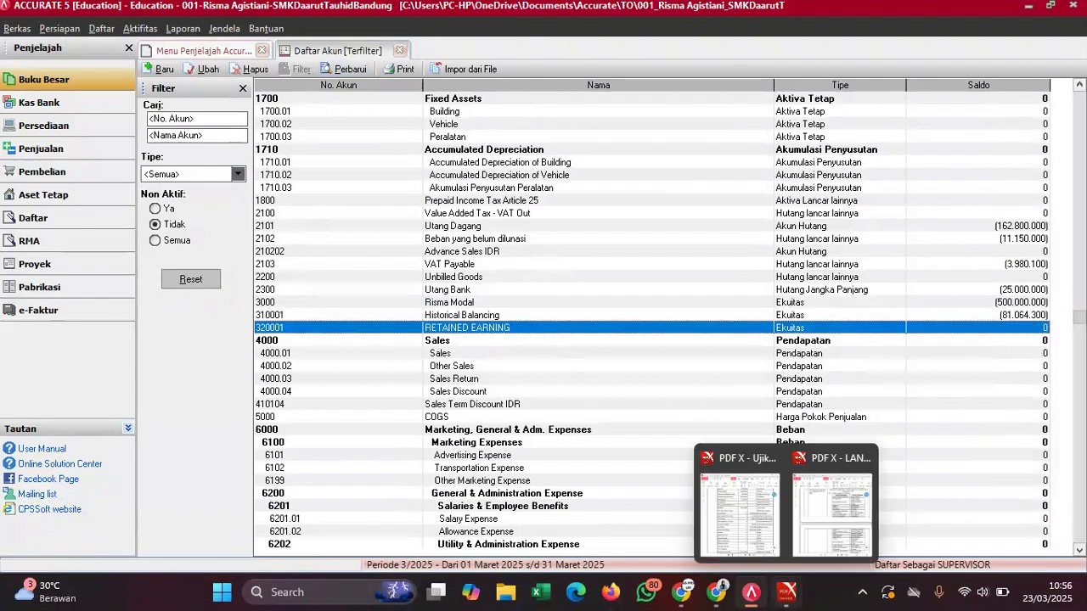
left_click(760, 529)
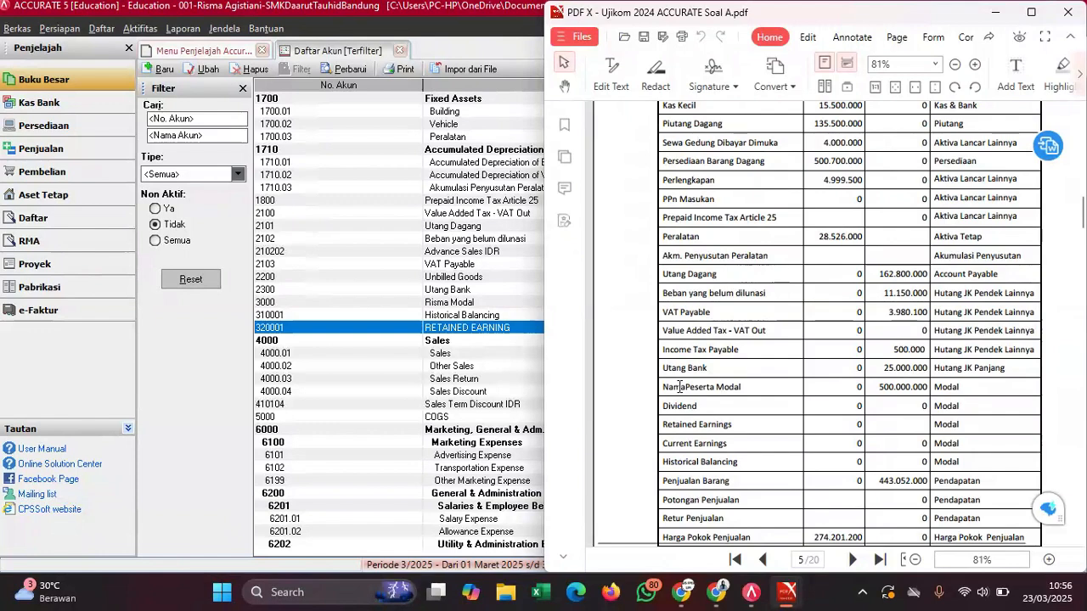
scroll(680, 387, "down", 3)
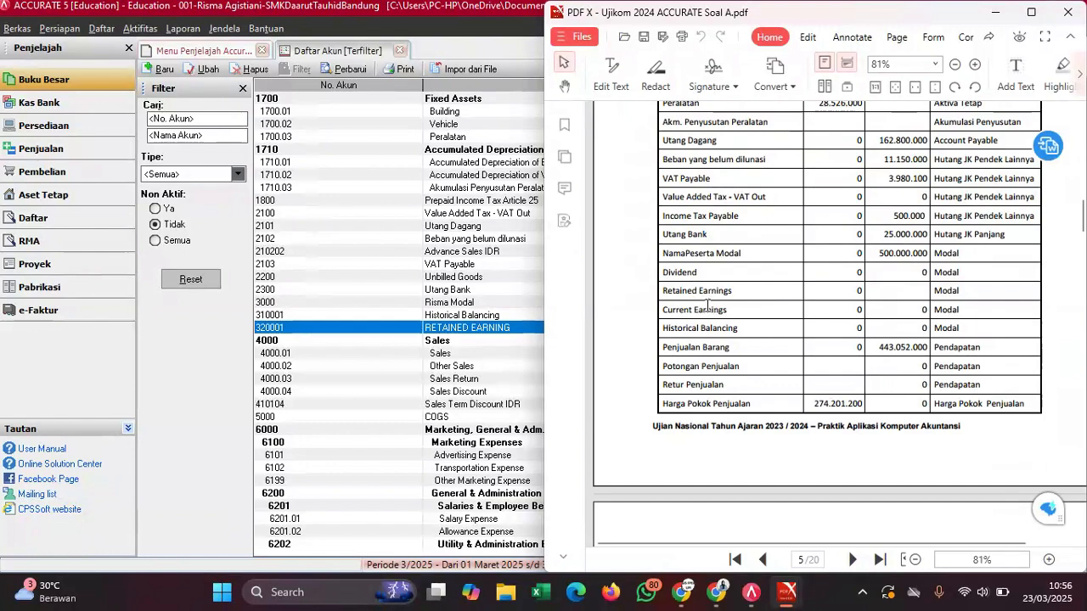
- Create equity account 3102 Devidend with type Ekuitas and a zero balance
left_click(471, 329)
left_click(161, 69)
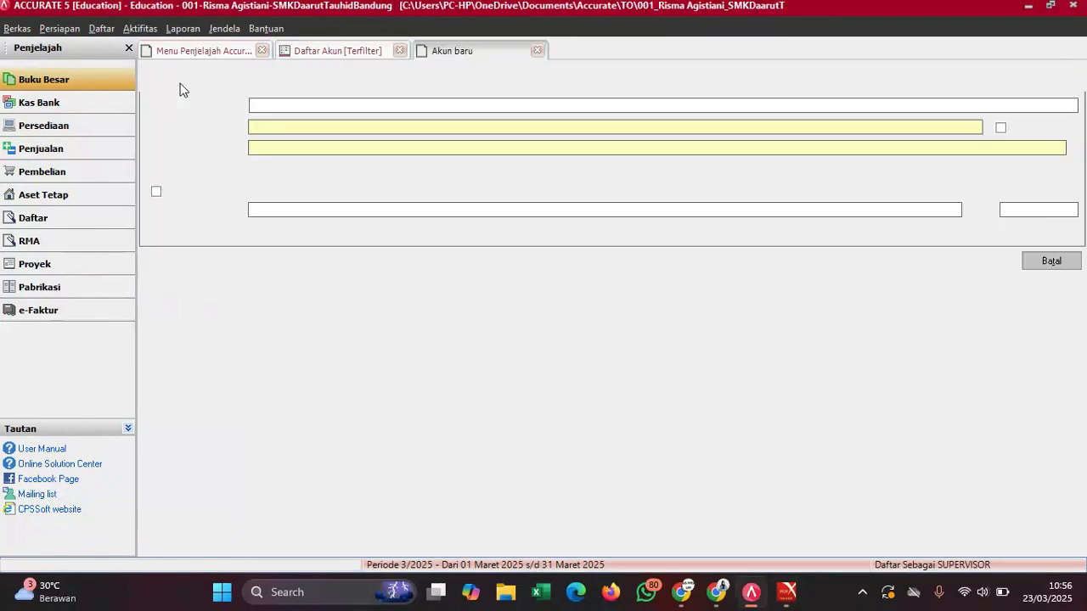
left_click(298, 105)
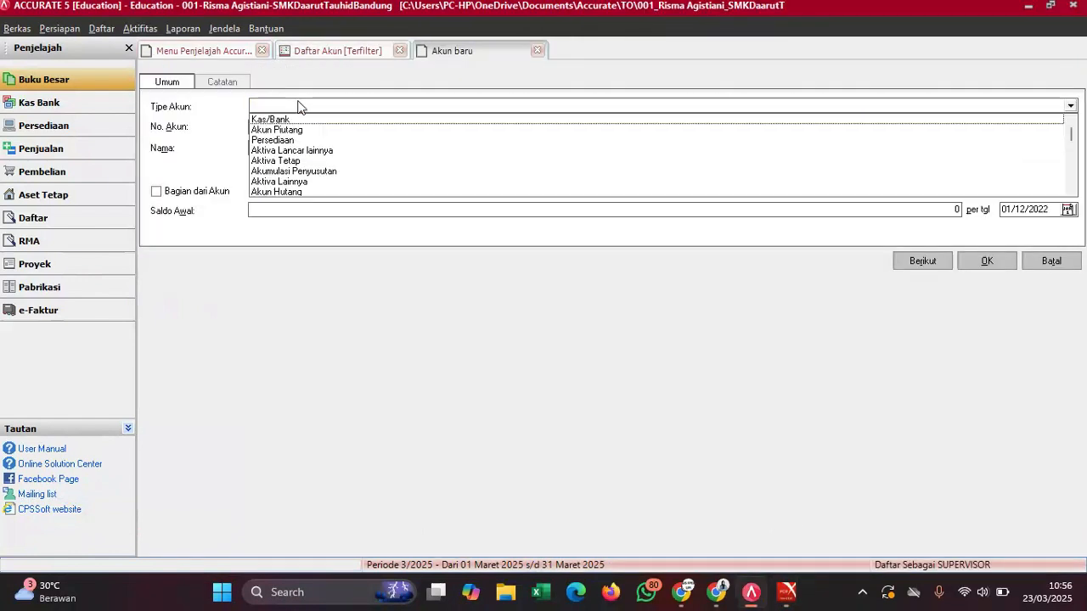
type("Eku")
key("Return")
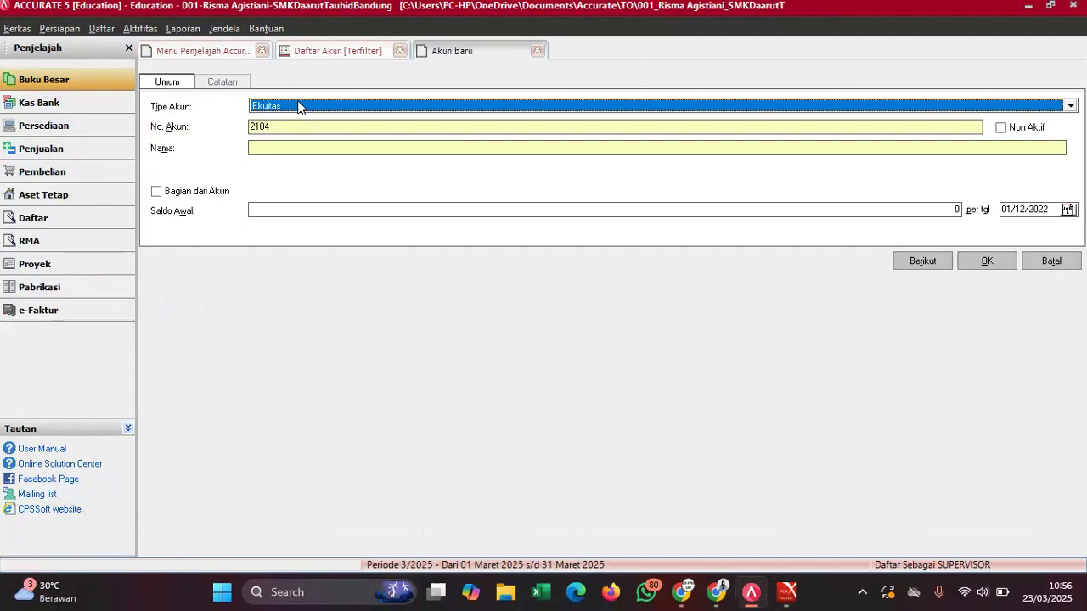
left_click(276, 127)
key("BackSpace")
key("BackSpace")
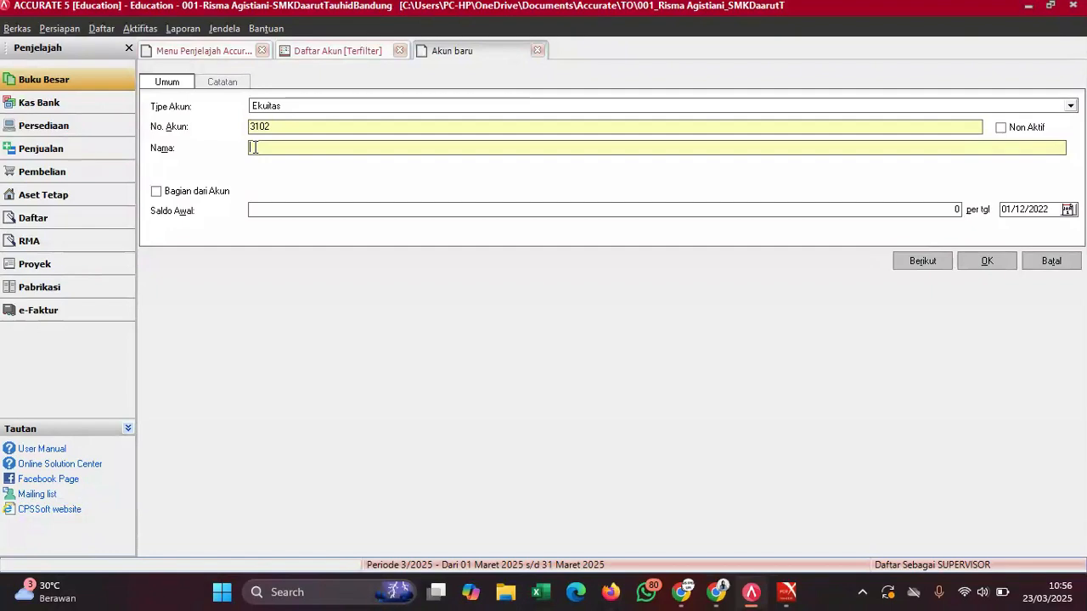
type("Deviden")
mouse_move(787, 592)
left_click(740, 529)
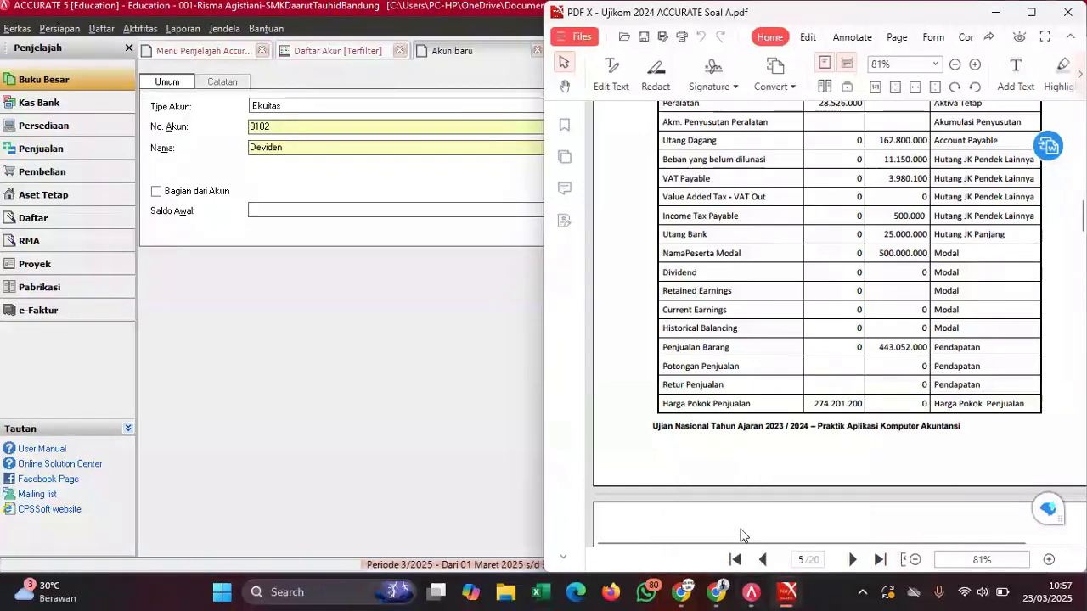
left_click(293, 147)
type("d")
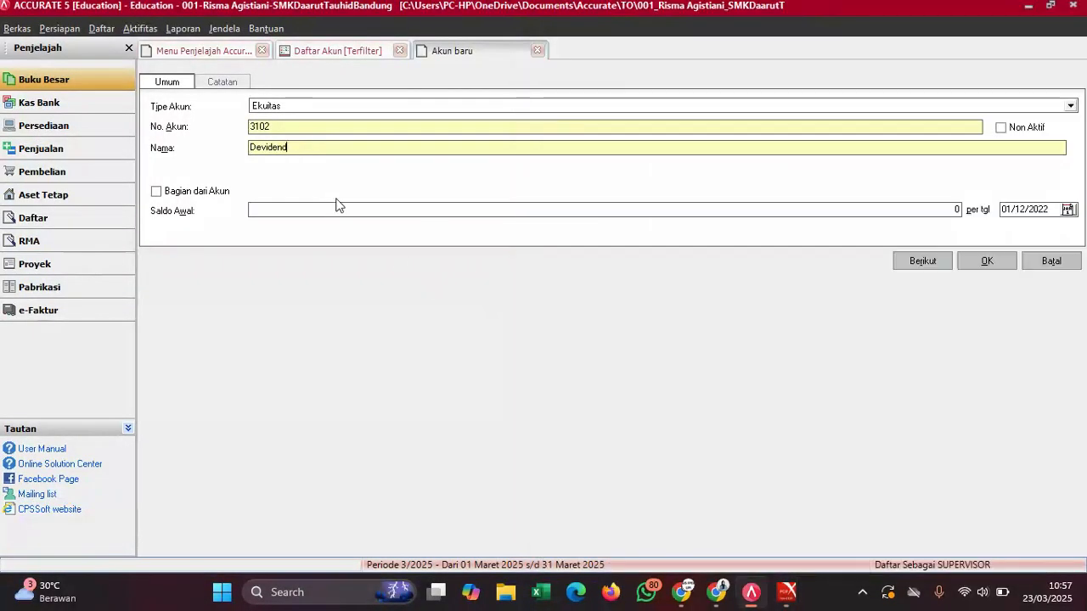
left_click(992, 260)
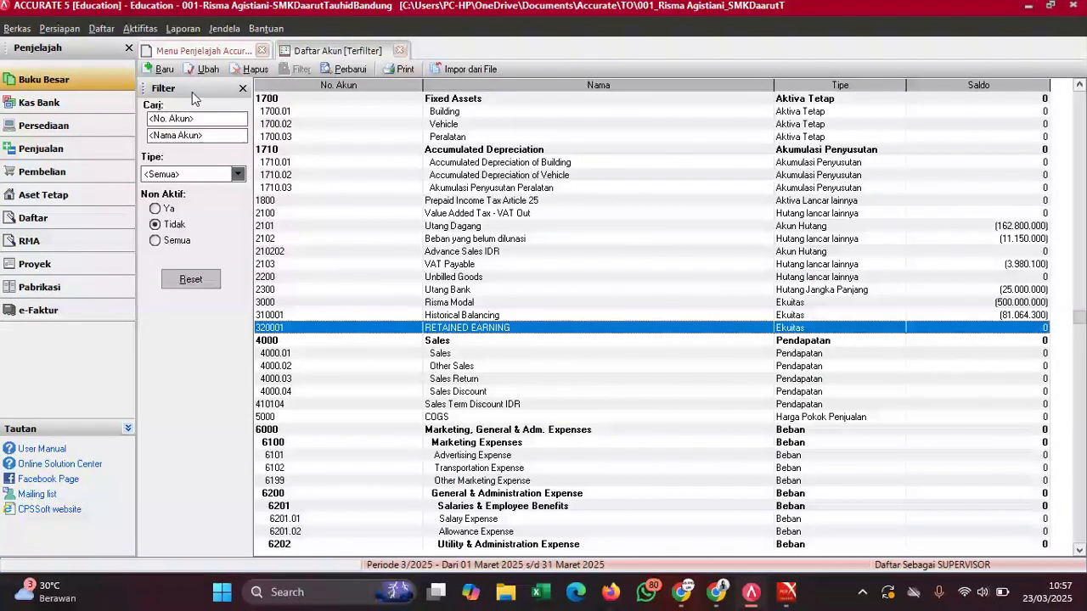
- Create equity account 3103 Current Earnings and refresh the account list
left_click(160, 70)
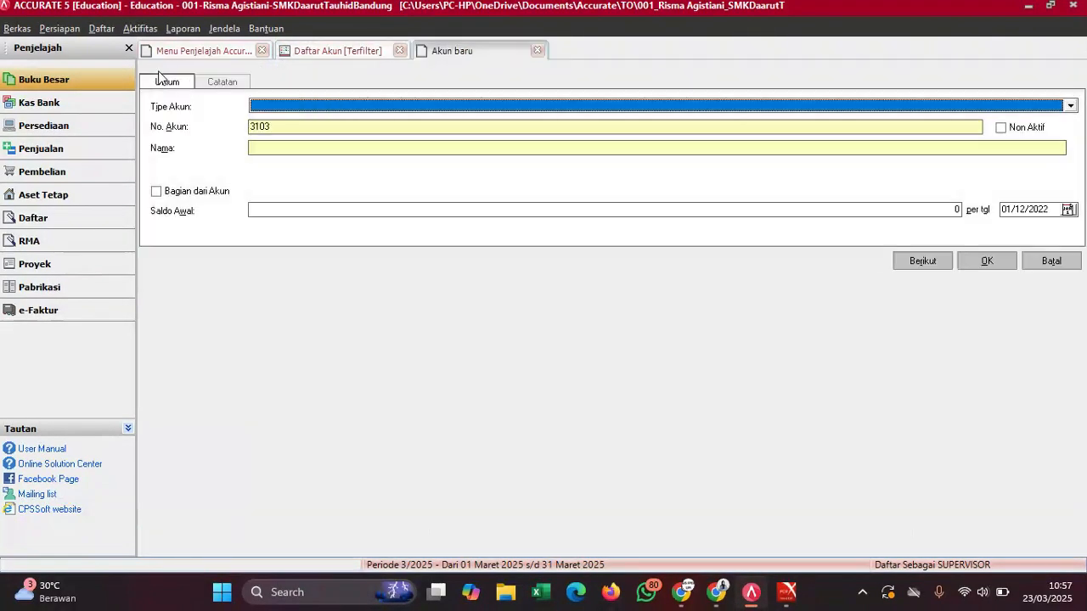
left_click(302, 111)
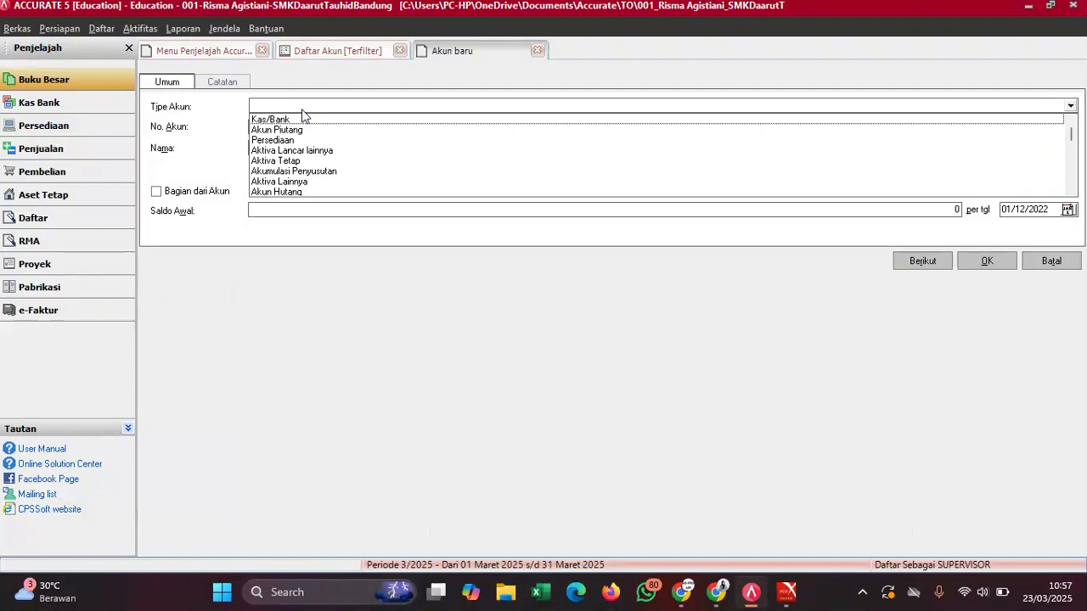
type("Eku")
key("Return")
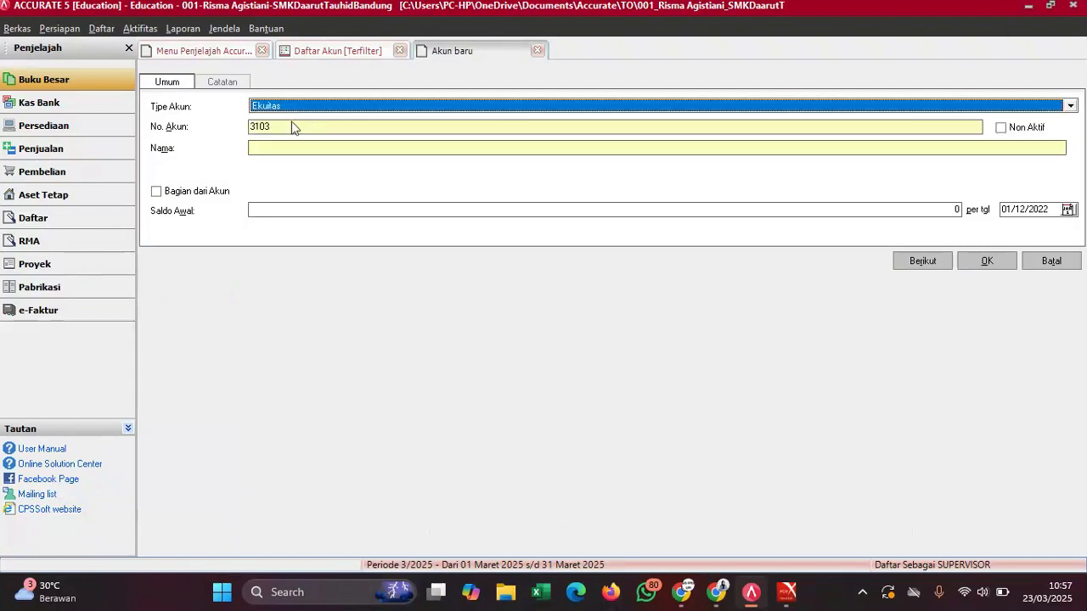
left_click(276, 146)
type("Current Earnings")
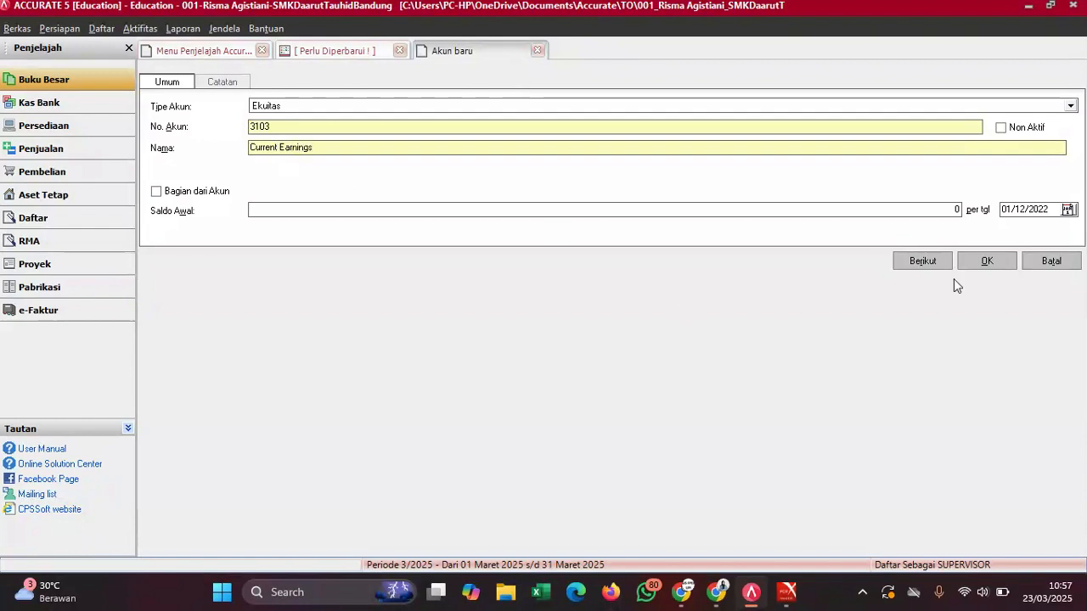
left_click(992, 264)
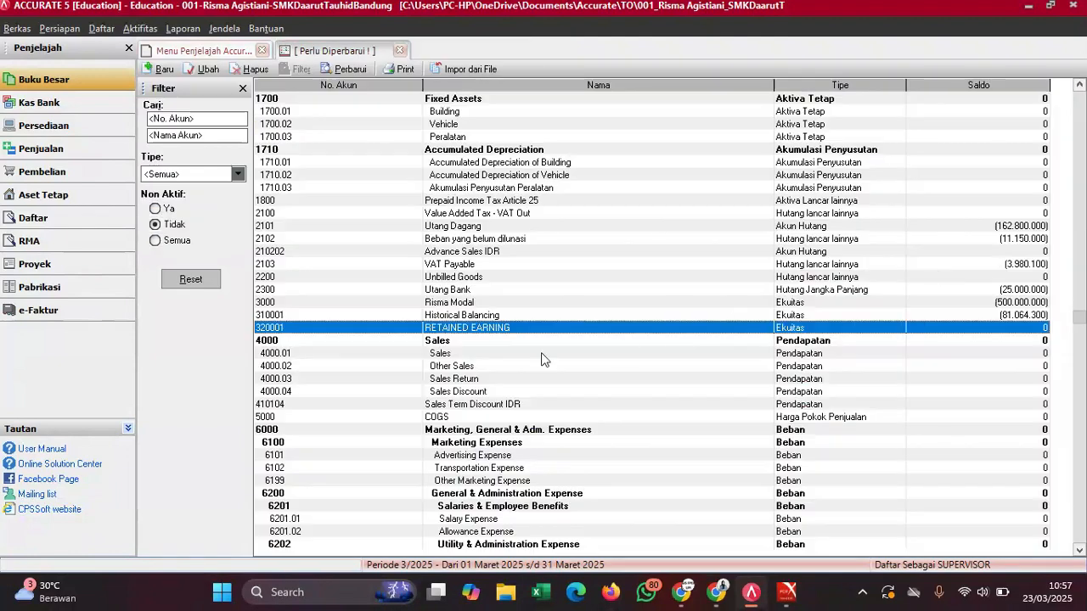
left_click(349, 69)
- Check the setup guide's account-renaming table, then open Sales account 4000.01 for editing
mouse_move(787, 592)
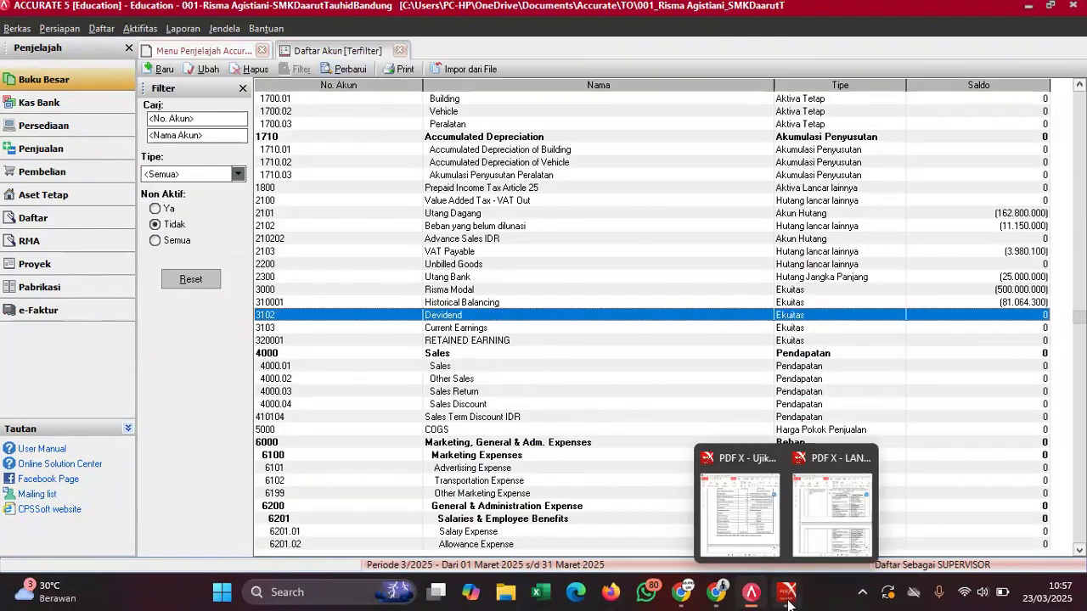
left_click(758, 530)
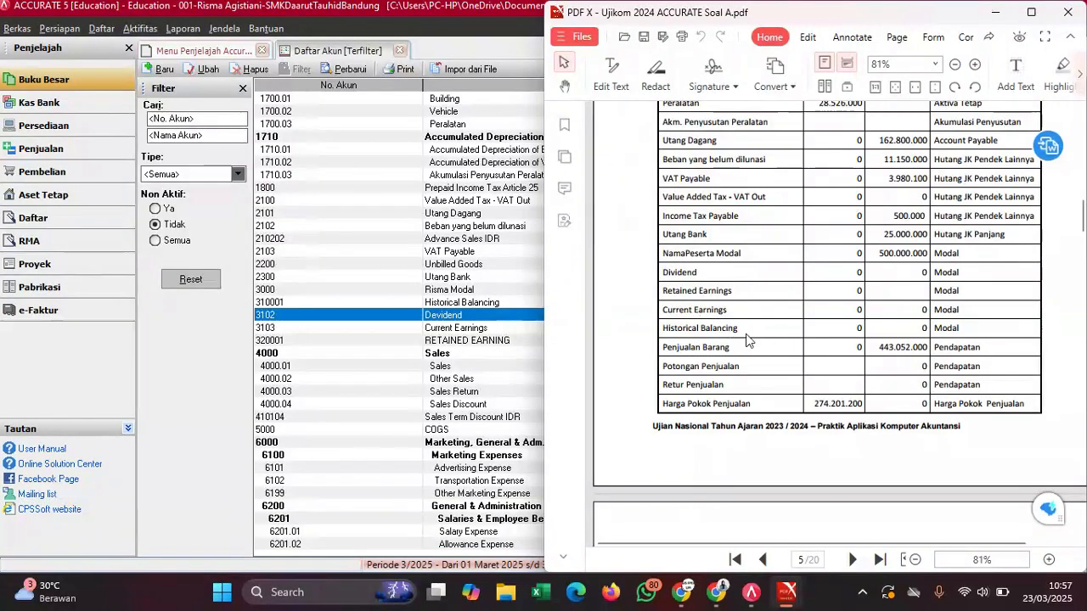
scroll(732, 334, "down", 3)
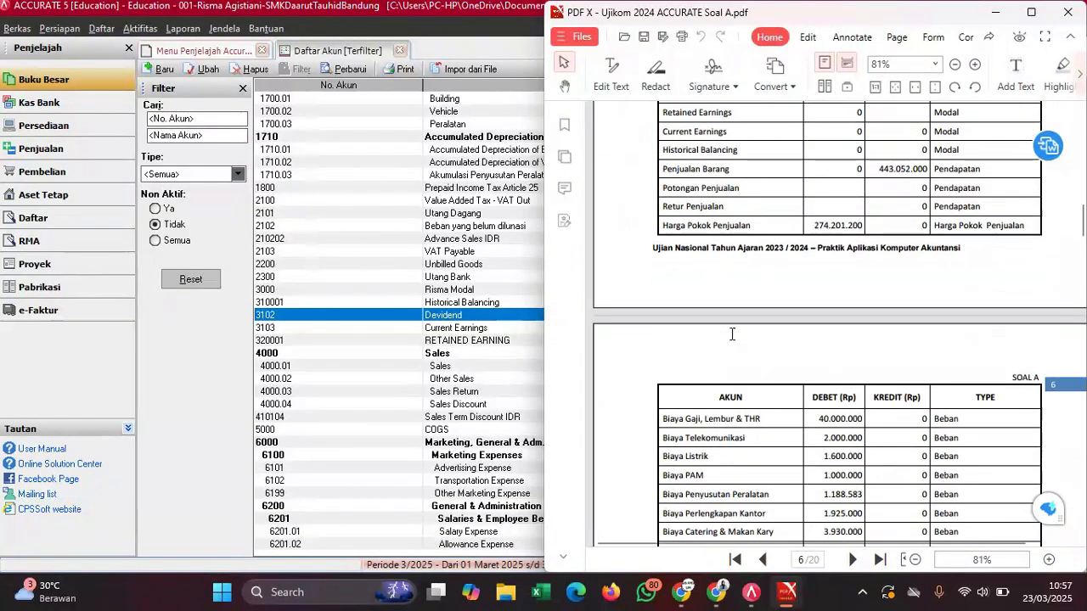
mouse_move(788, 592)
left_click(822, 489)
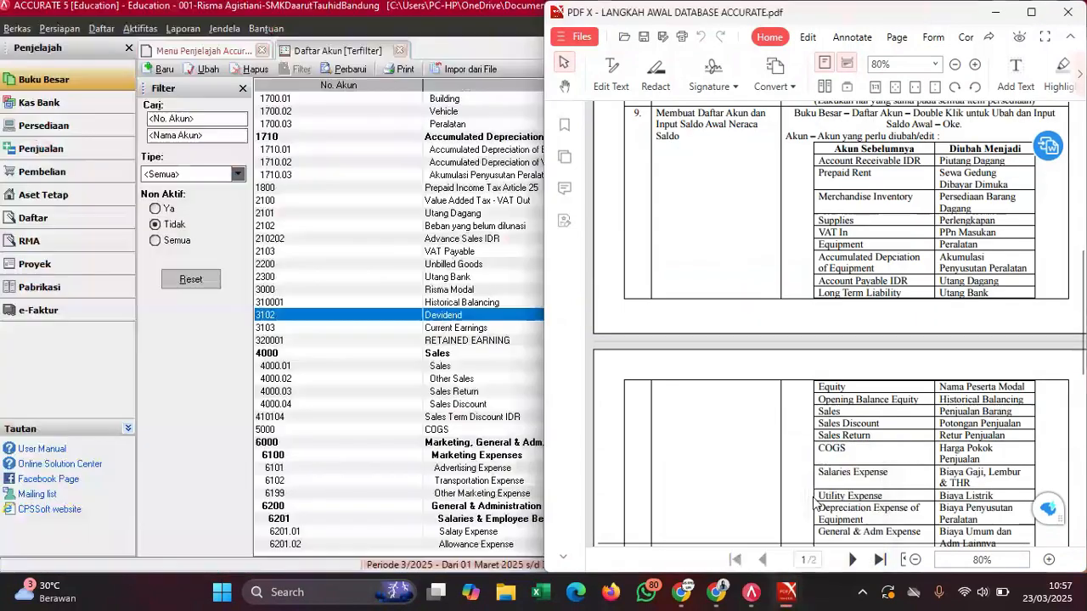
scroll(865, 407, "down", 3)
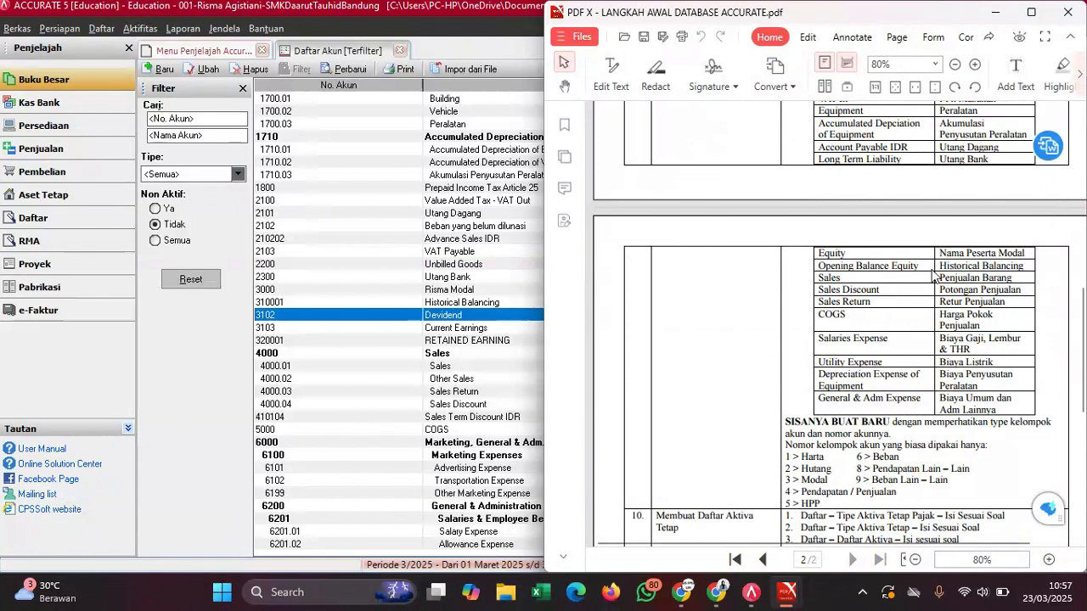
double_click(460, 368)
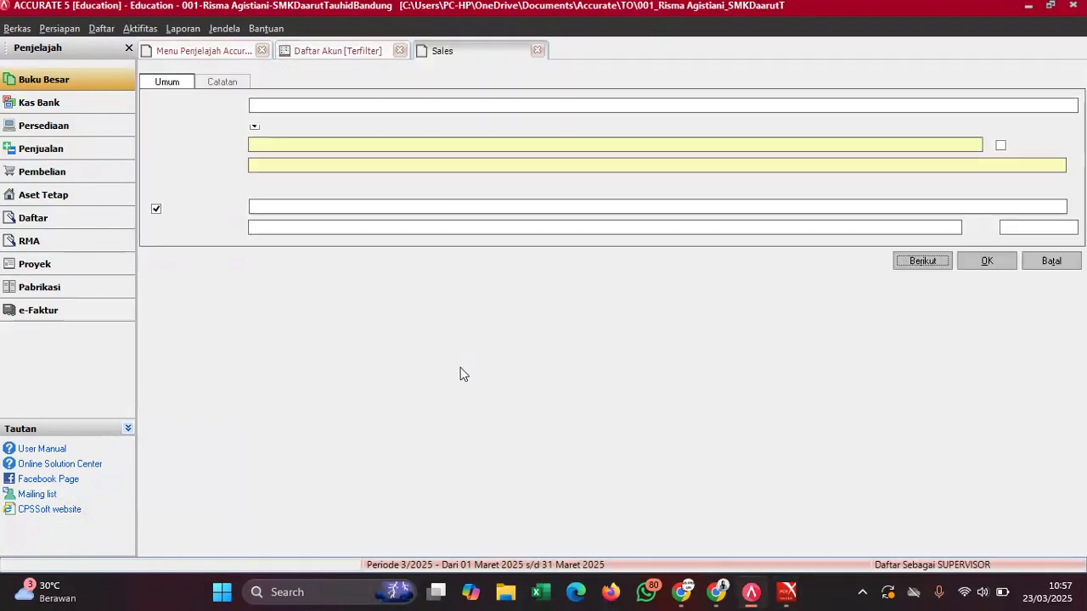
- Rename account 4000.01 from Sales to 'Penjualan Barang'
left_click_drag(280, 168, 235, 181)
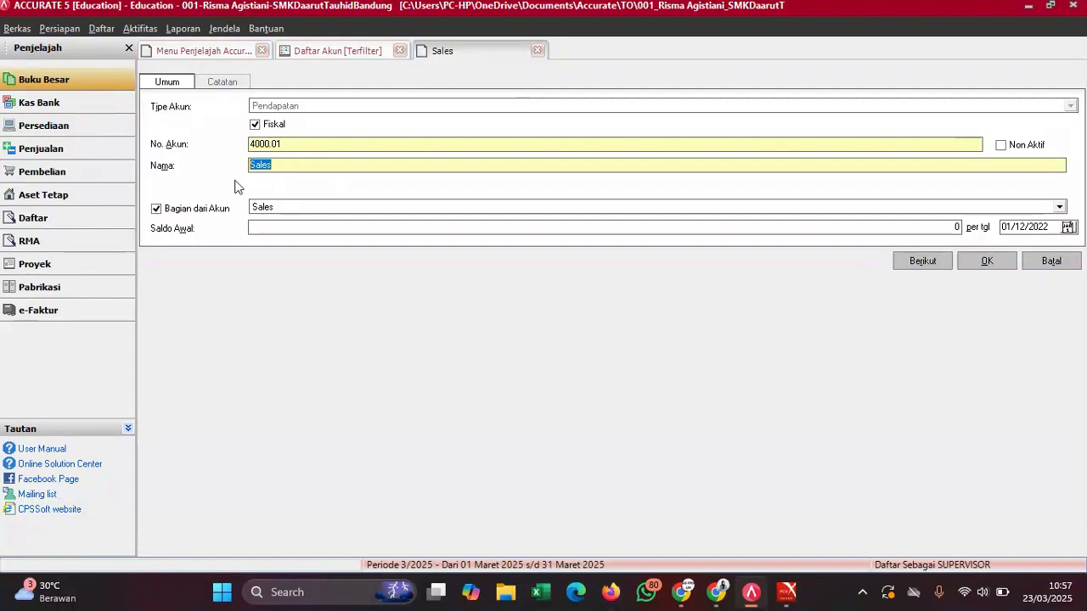
type("Pen")
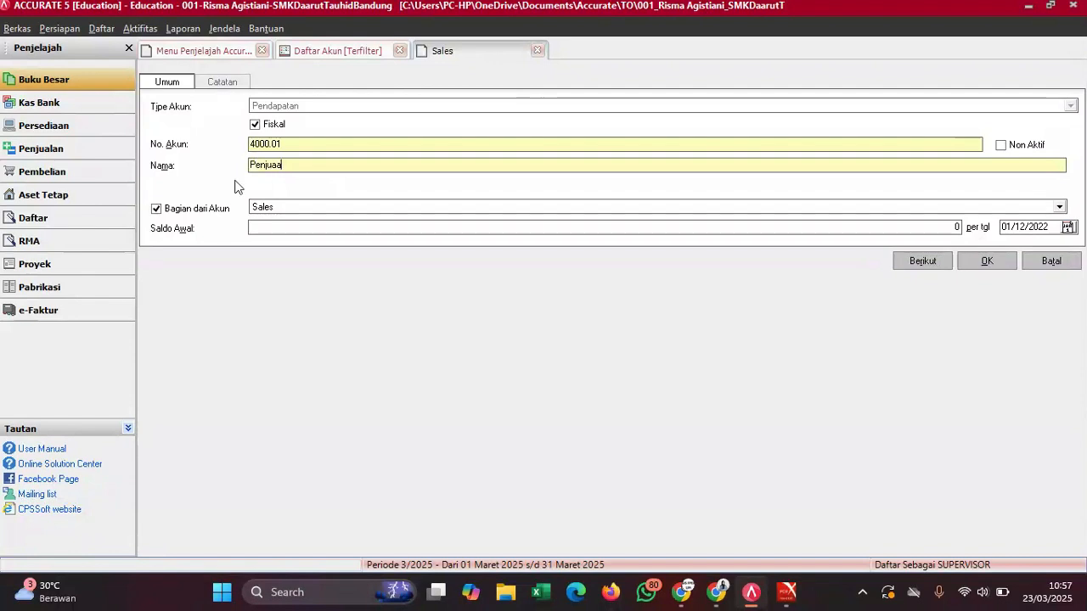
type("jualan Barang")
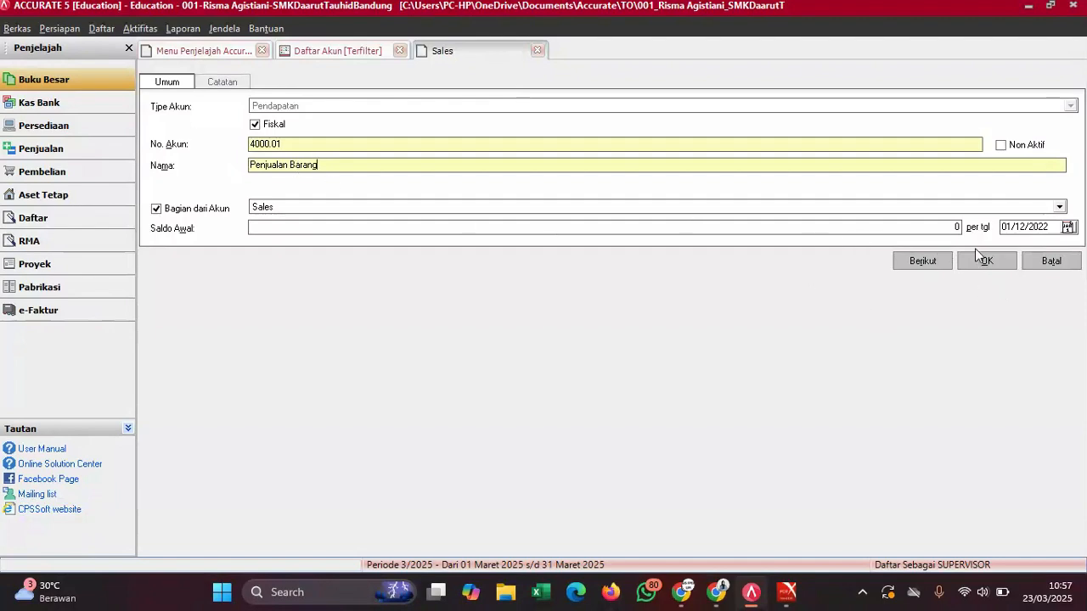
mouse_move(787, 592)
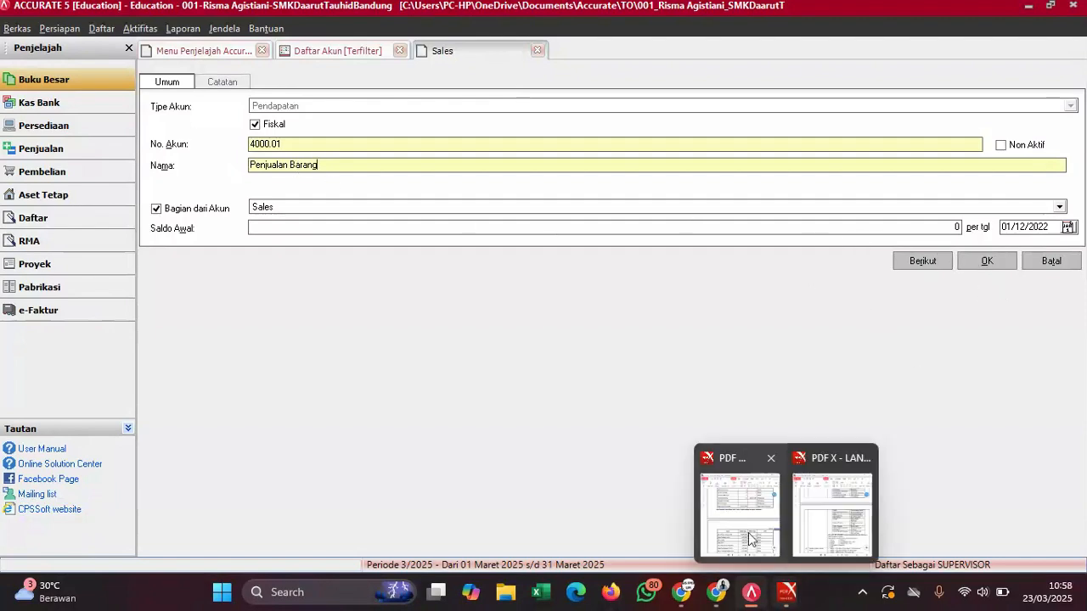
left_click(750, 510)
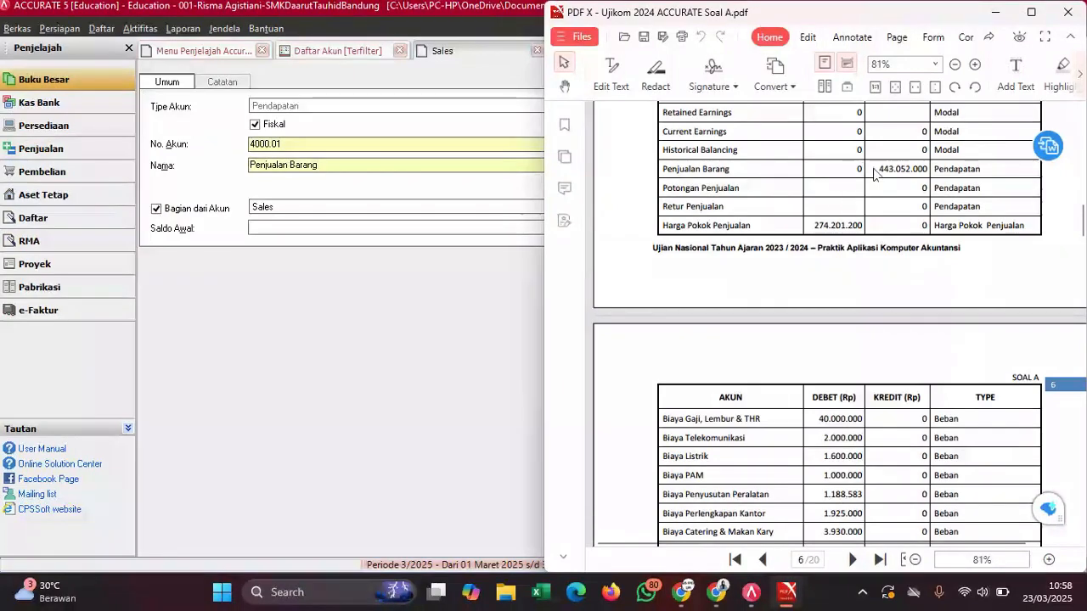
- Copy 443.052.000 from the exam PDF into its opening balance and save the account
left_click_drag(880, 168, 929, 169)
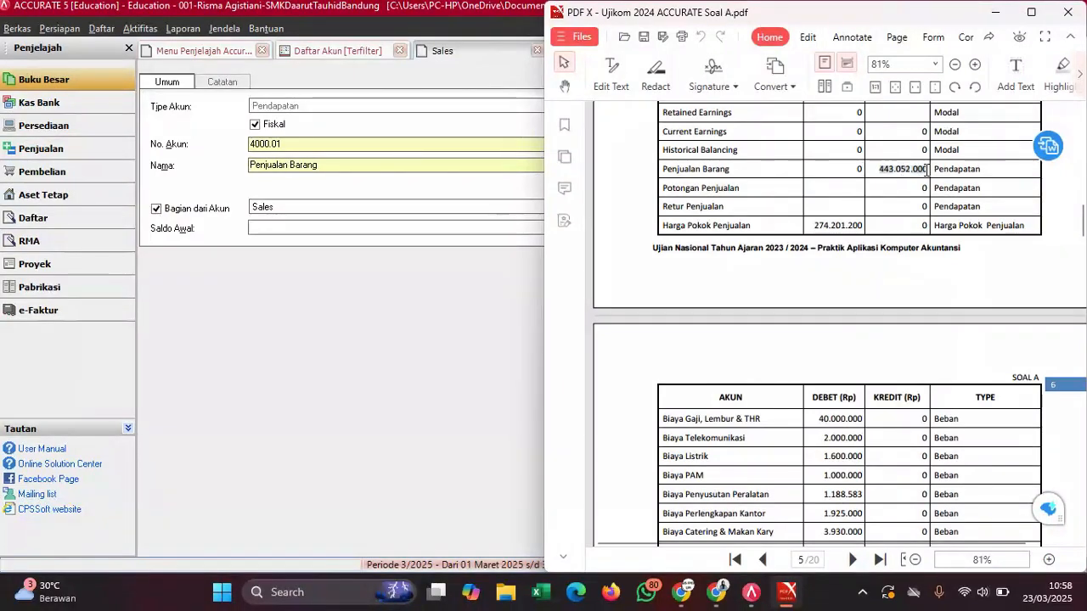
left_click(941, 188)
left_click(360, 228)
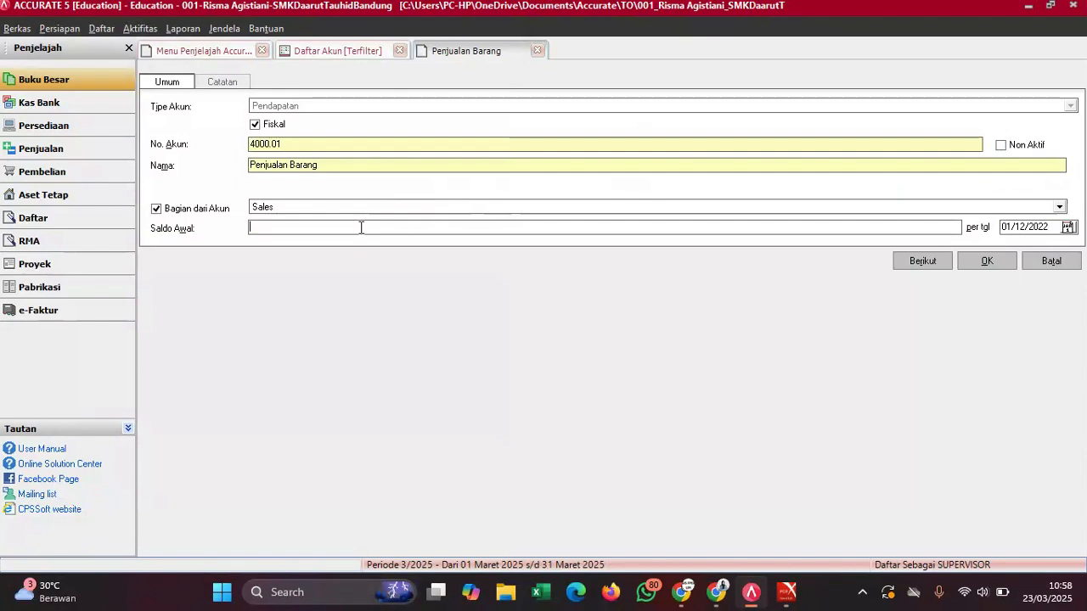
key("ctrl+v")
key("BackSpace")
key("Left")
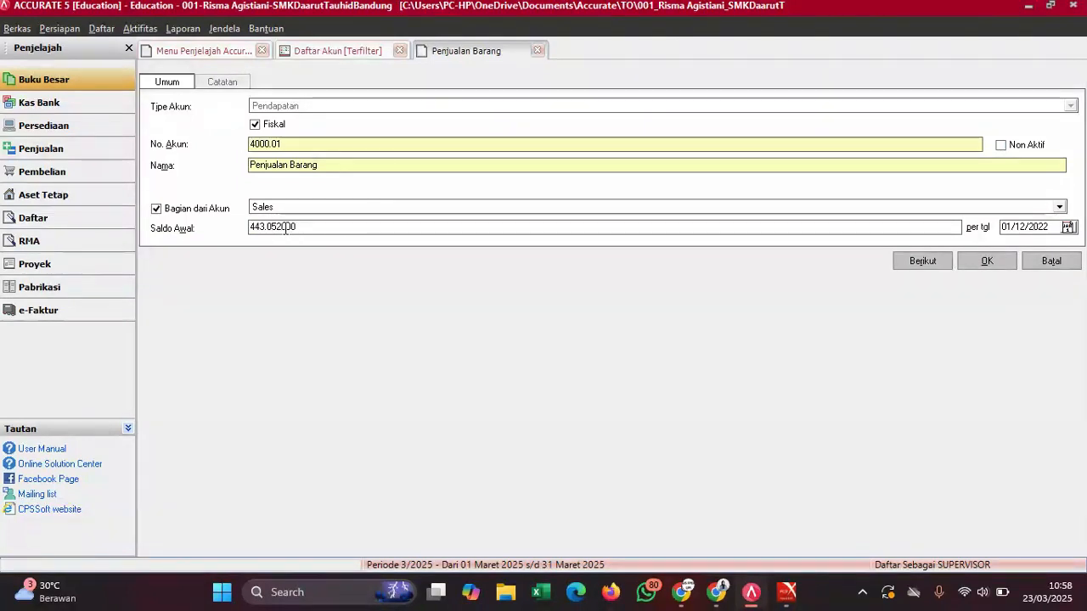
key("Left")
key("Left")
key("Left")
key("BackSpace")
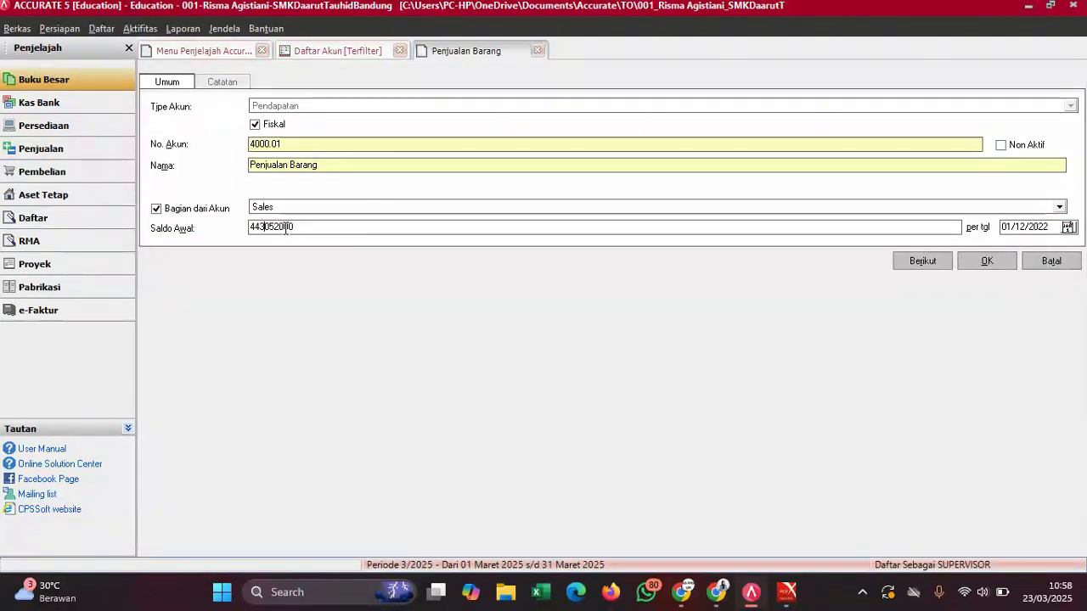
left_click(987, 265)
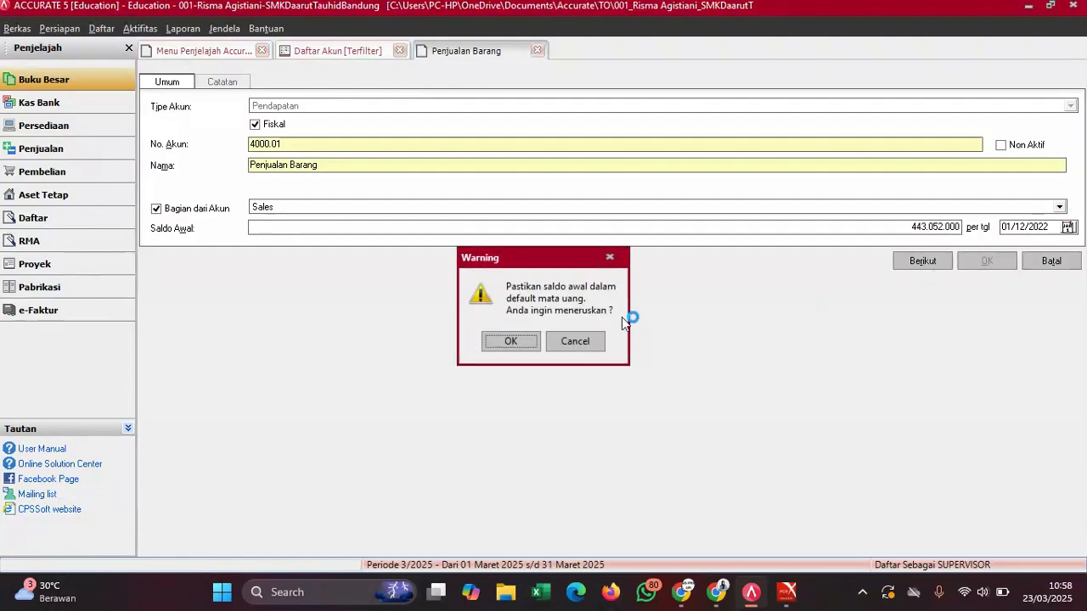
left_click(518, 340)
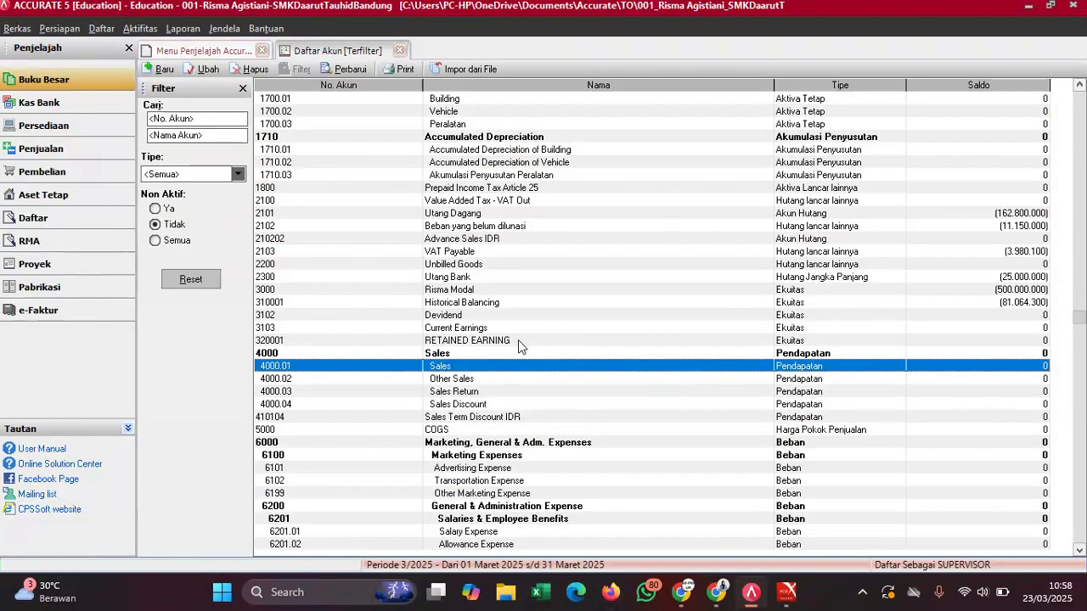
- Rename account 4000.03 Sales Return to 'Retur Penjualan'
key("Down")
key("Down")
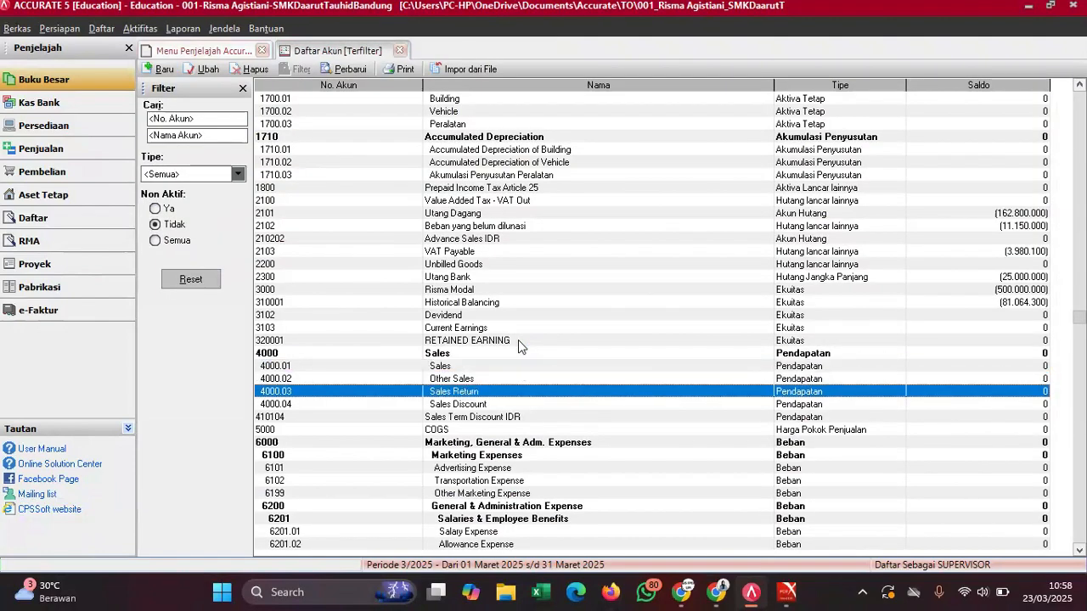
double_click(454, 392)
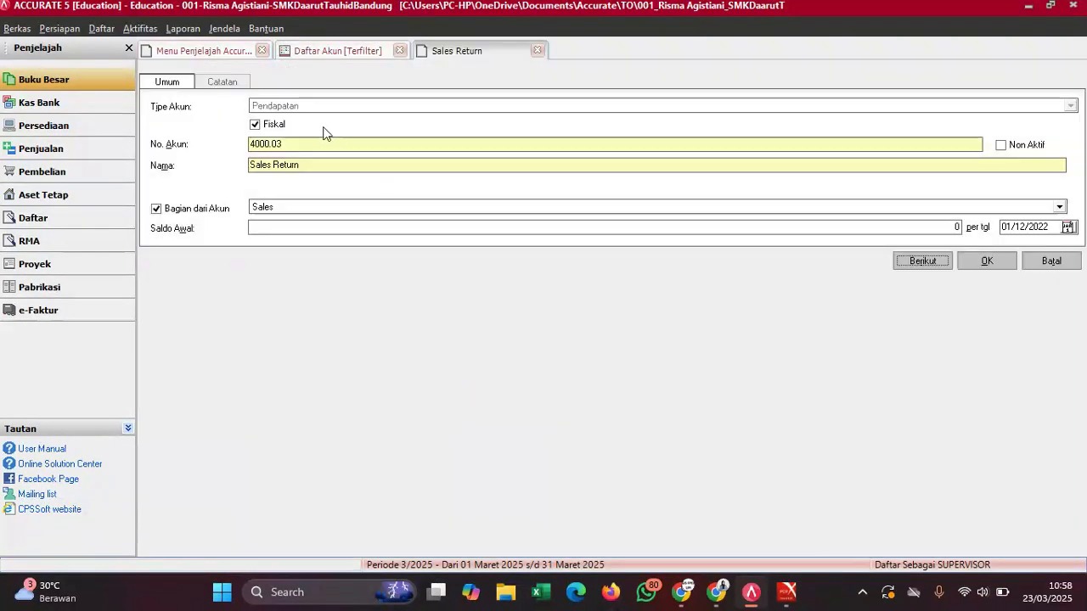
left_click_drag(305, 164, 250, 173)
type("Retur Penjualan")
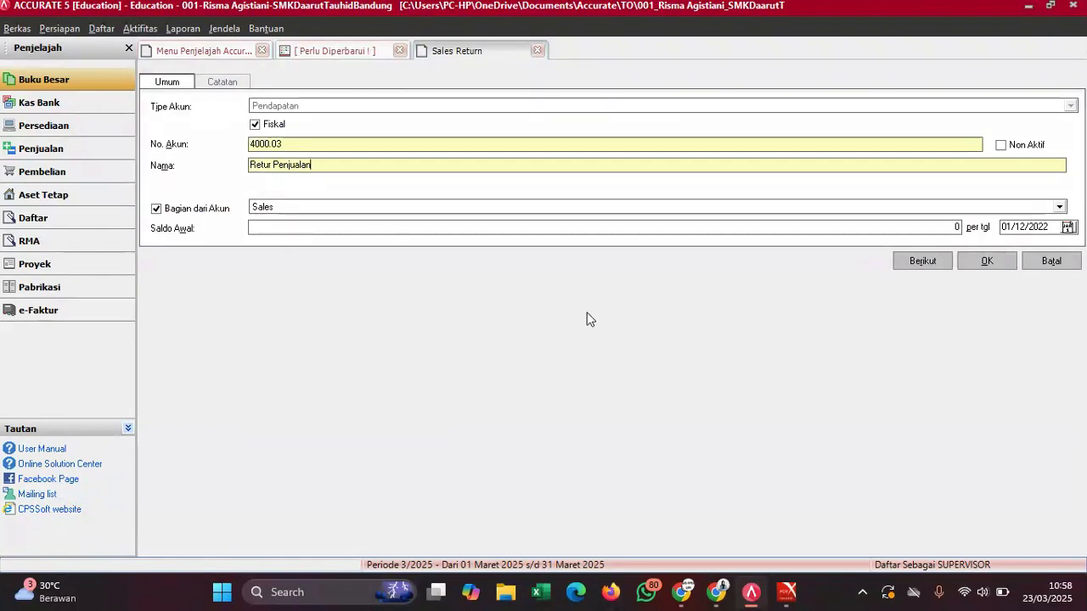
mouse_move(743, 526)
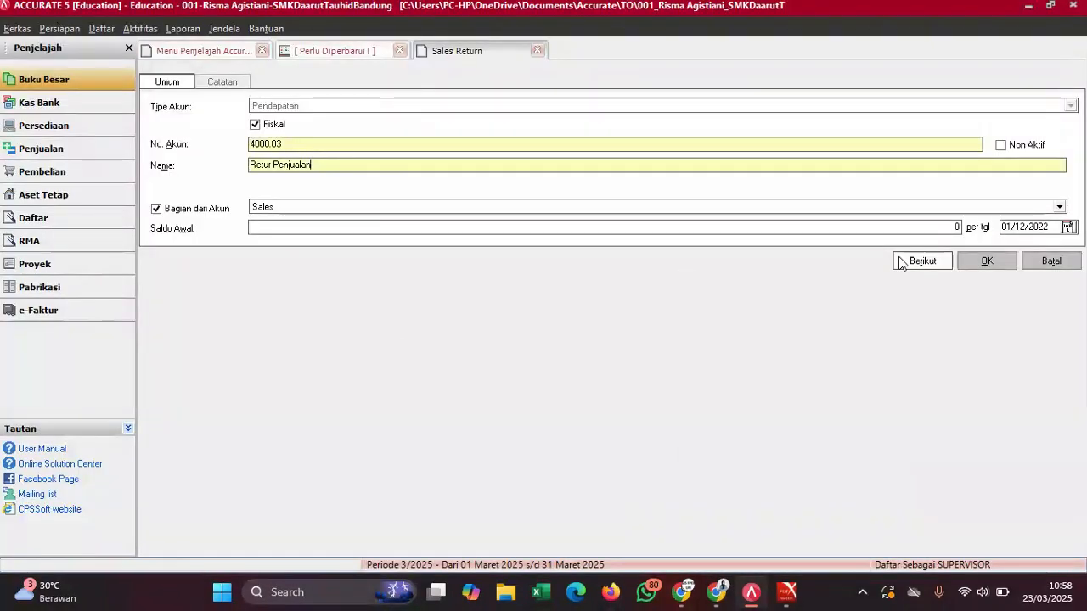
left_click(980, 261)
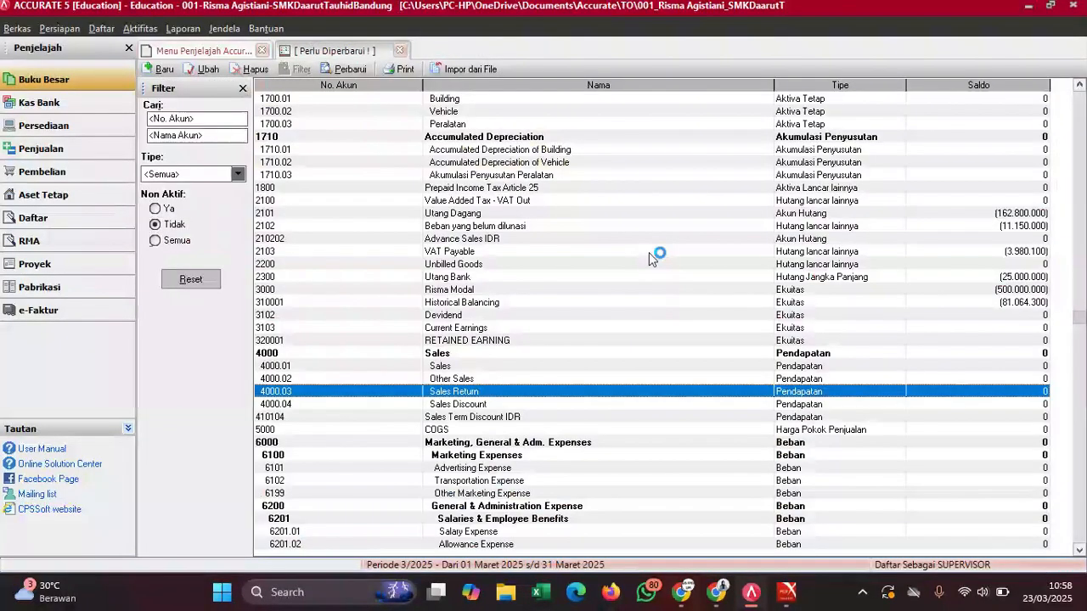
- Rename 4000.04 Sales Discount to 'Potongan Penjualan' and refresh the account list
left_click(469, 406)
double_click(470, 405)
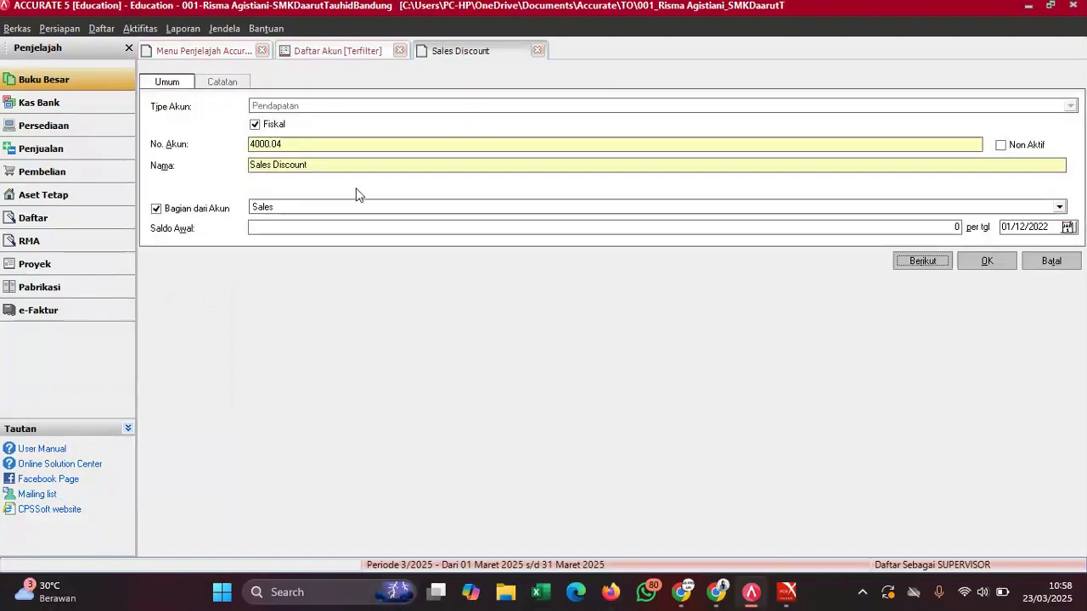
left_click_drag(318, 163, 208, 187)
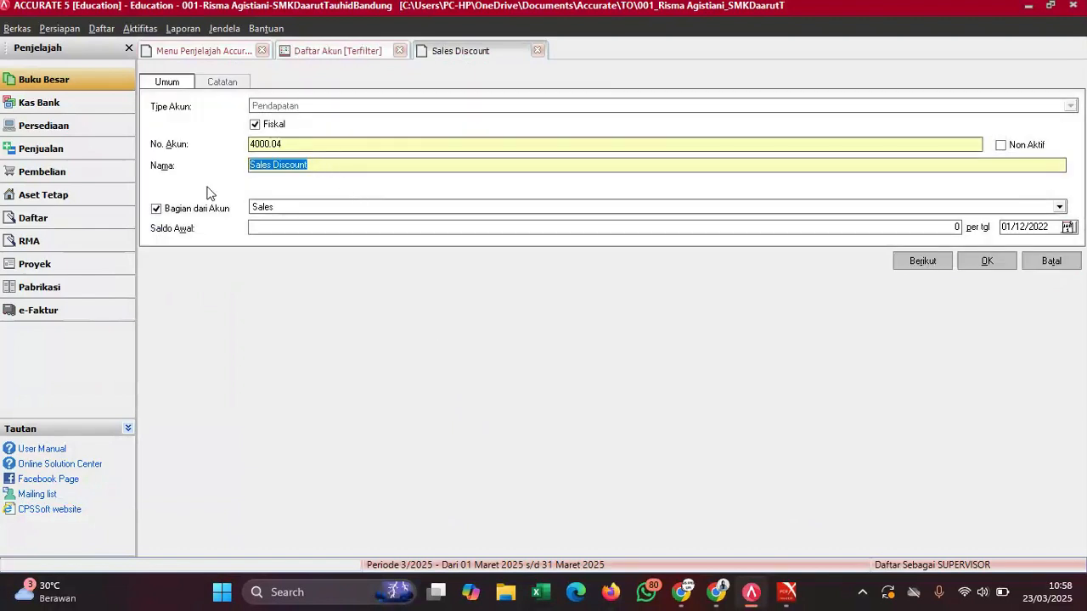
type("Potongan Penjualan")
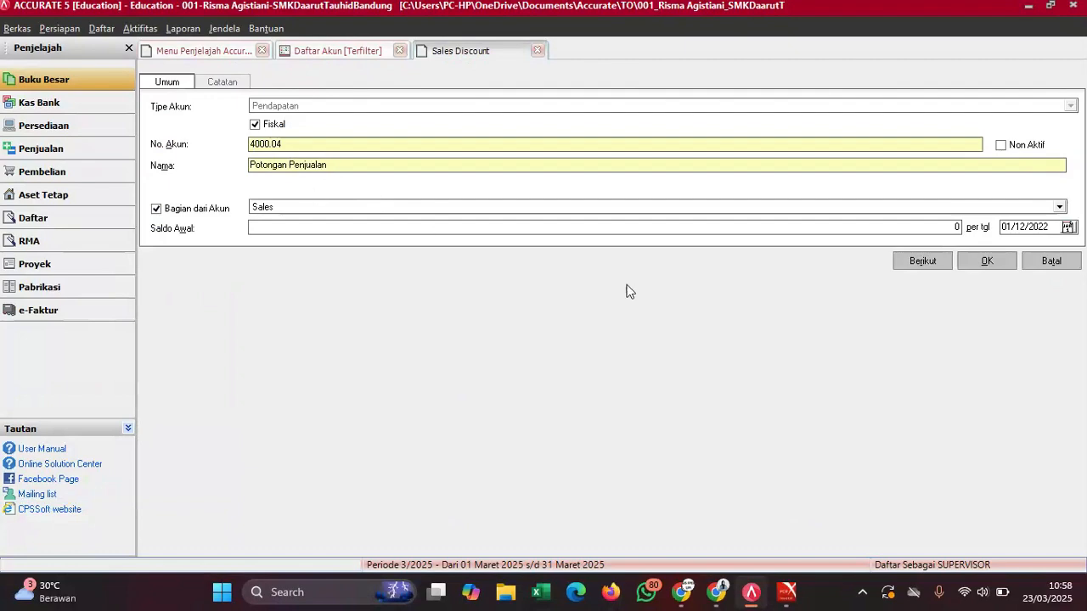
left_click(987, 265)
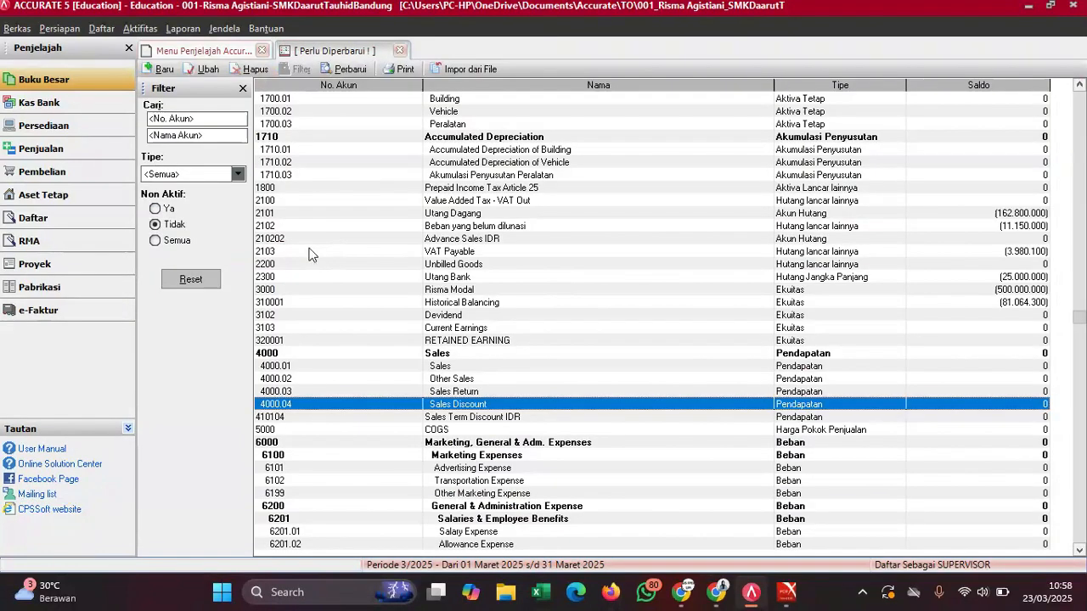
left_click(344, 69)
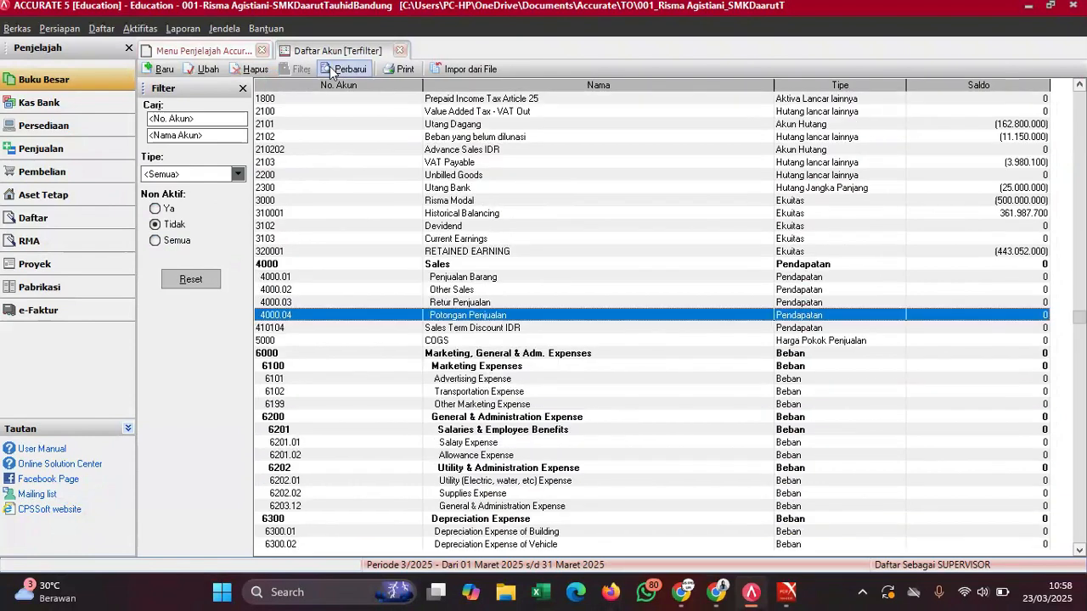
left_click(491, 291)
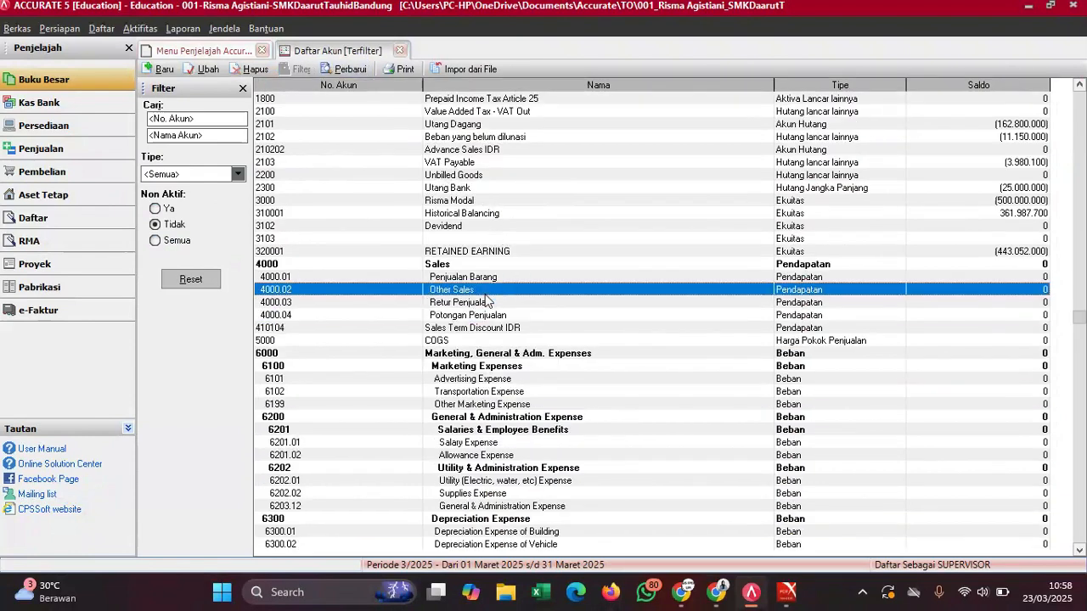
left_click(503, 329)
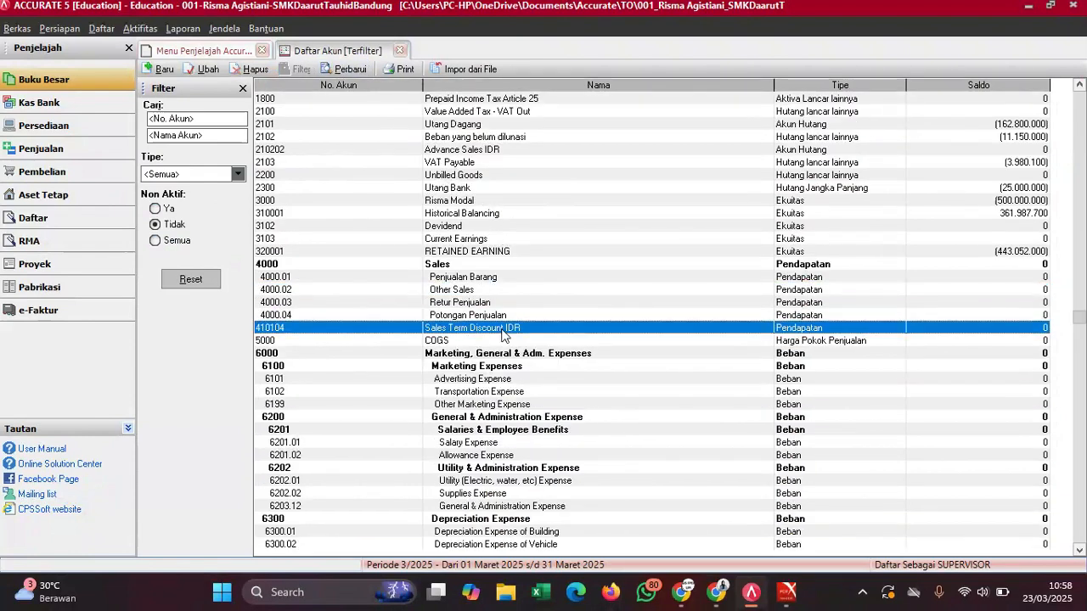
- Rename account 5000 COGS to 'Harga Pokok Penjualan'
left_click(488, 340)
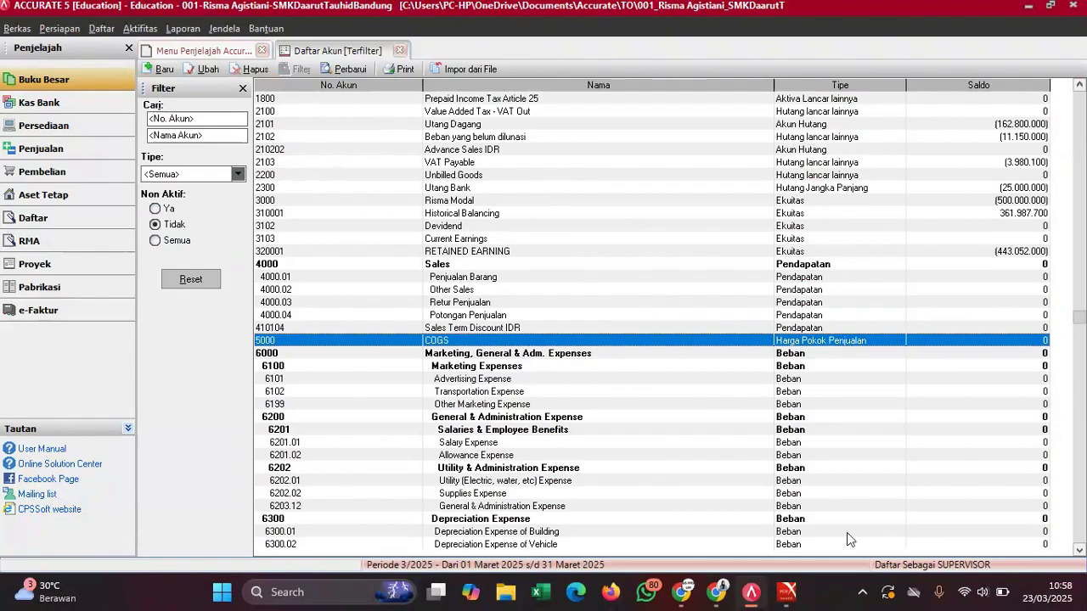
mouse_move(787, 592)
left_click(836, 484)
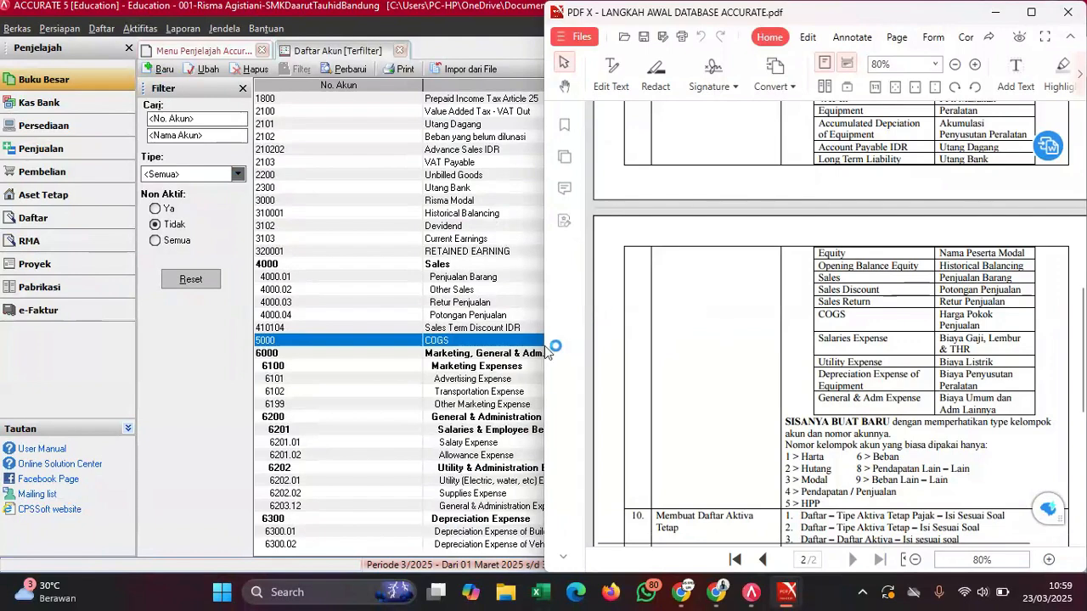
double_click(532, 339)
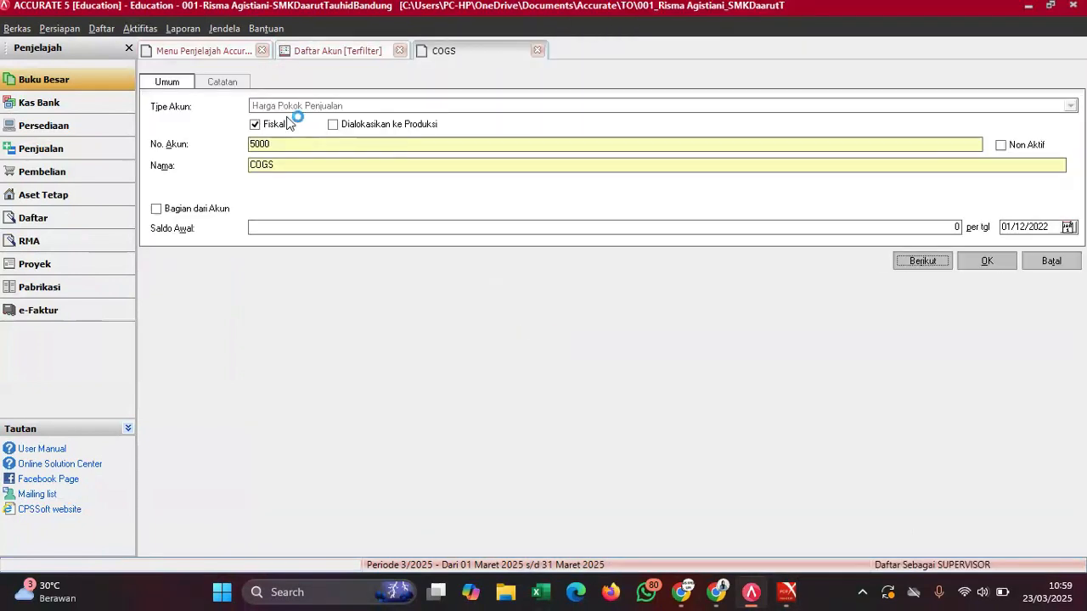
double_click(278, 164)
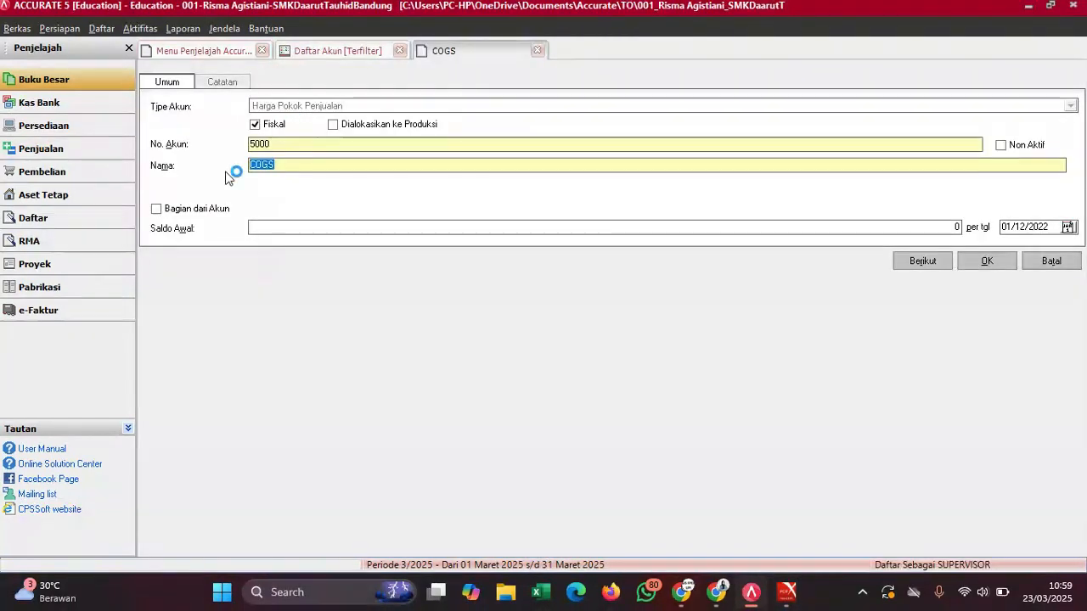
type("Harga Pokok Penjualan")
- Copy 274.201.200 from the exam PDF as its opening balance and save
mouse_move(788, 592)
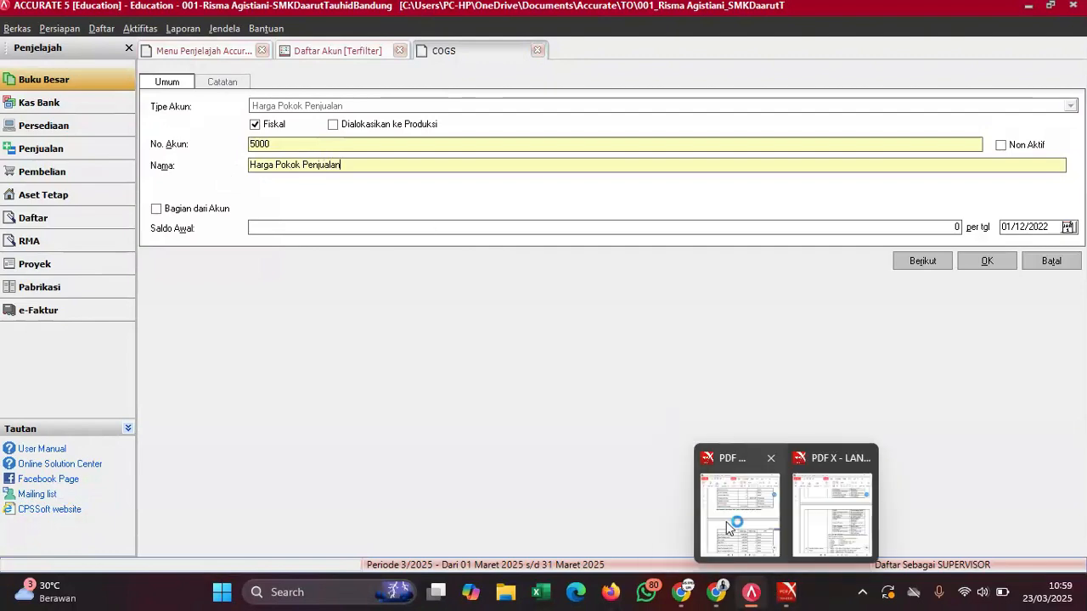
left_click(726, 522)
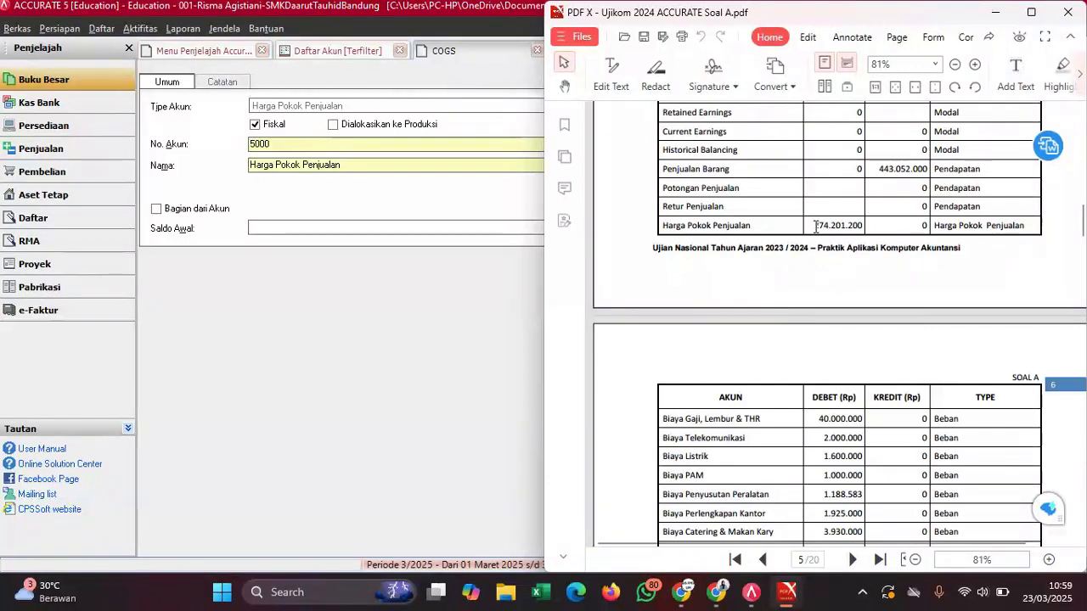
left_click_drag(814, 226, 858, 228)
right_click(859, 229)
left_click(893, 248)
left_click(465, 228)
key("ctrl+v")
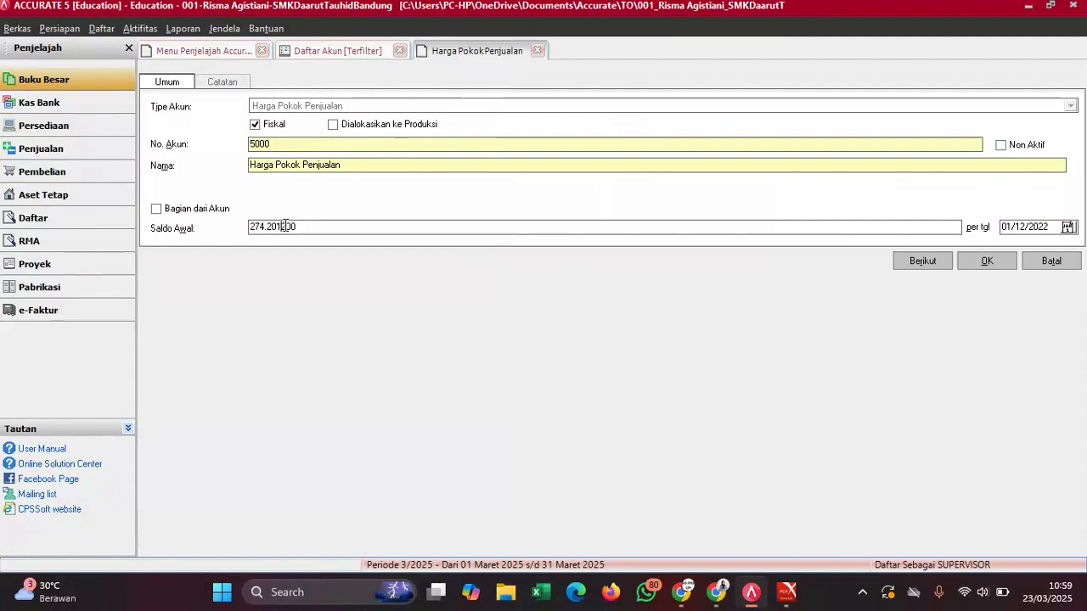
key("Left")
key("BackSpace")
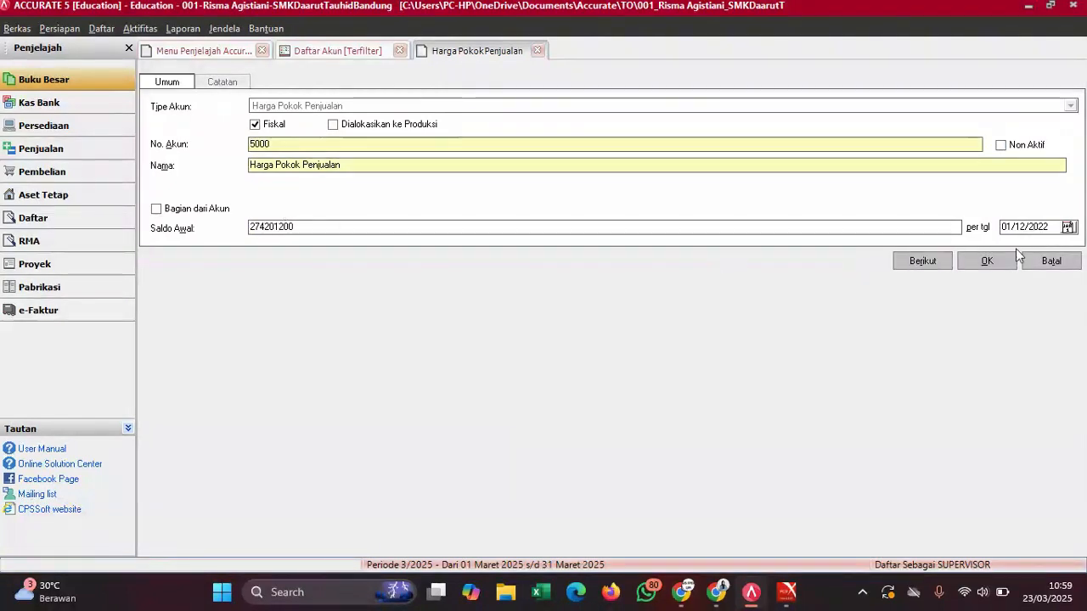
left_click(999, 261)
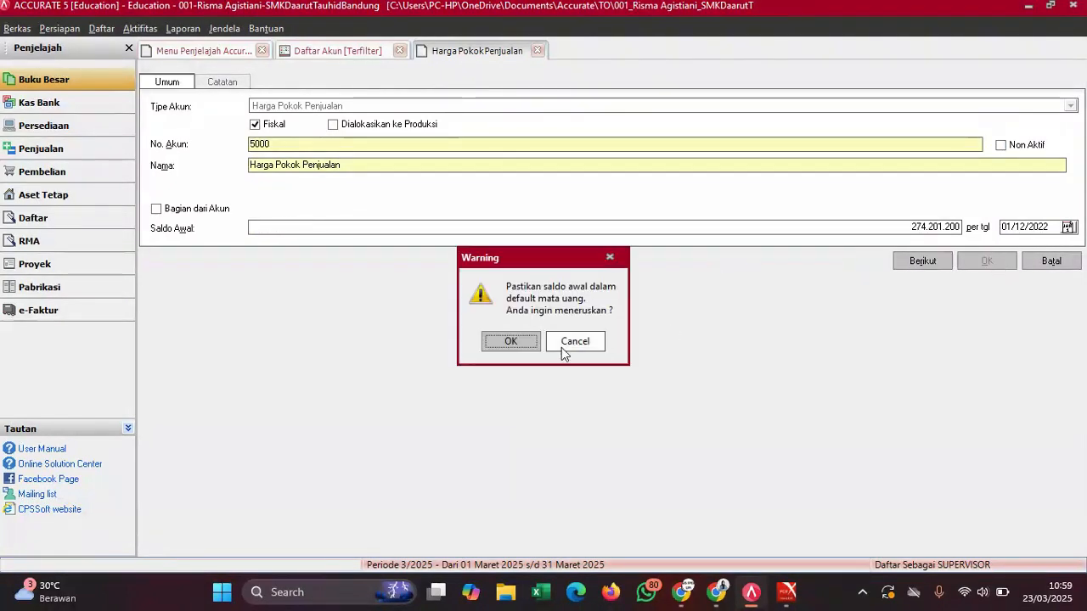
left_click(505, 342)
- Copy the name 'Biaya Gaji, Lembur & THR' from the account-name reference PDF
left_click(496, 356)
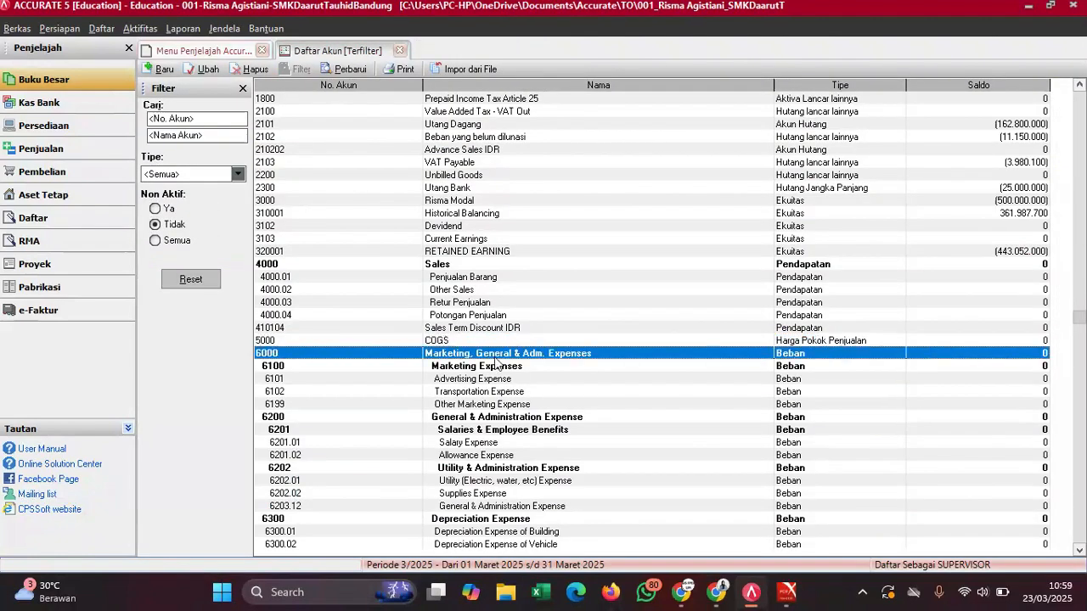
left_click(493, 370)
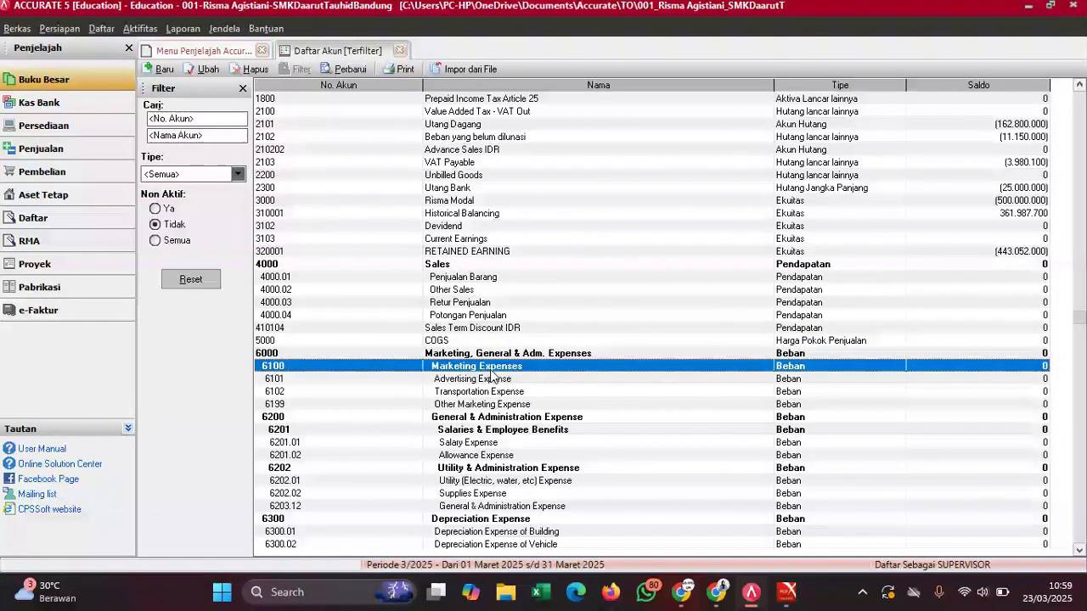
left_click(501, 416)
left_click(542, 384)
mouse_move(787, 592)
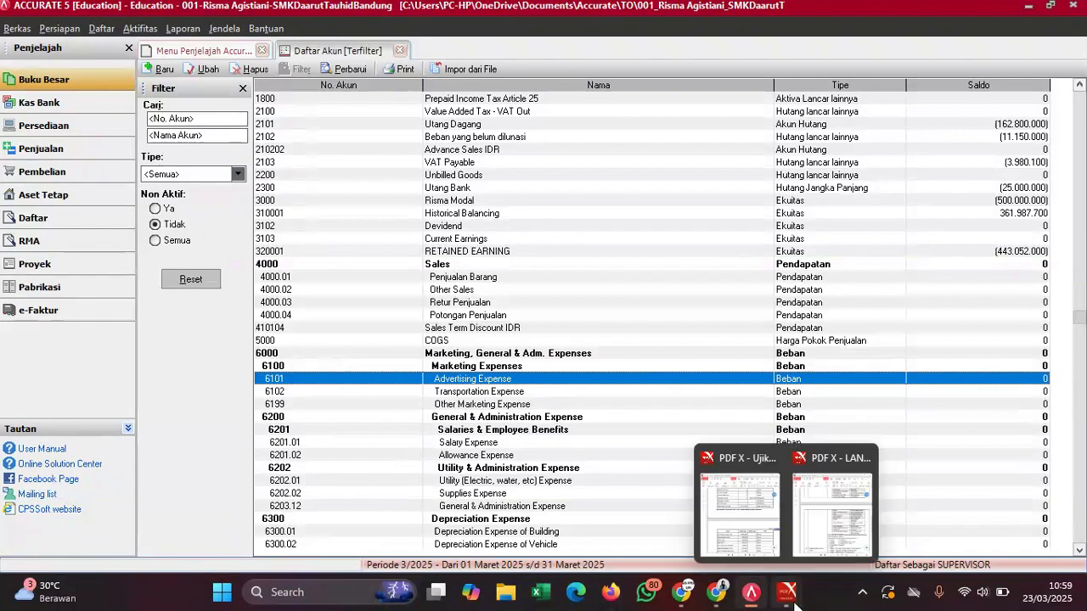
left_click(828, 523)
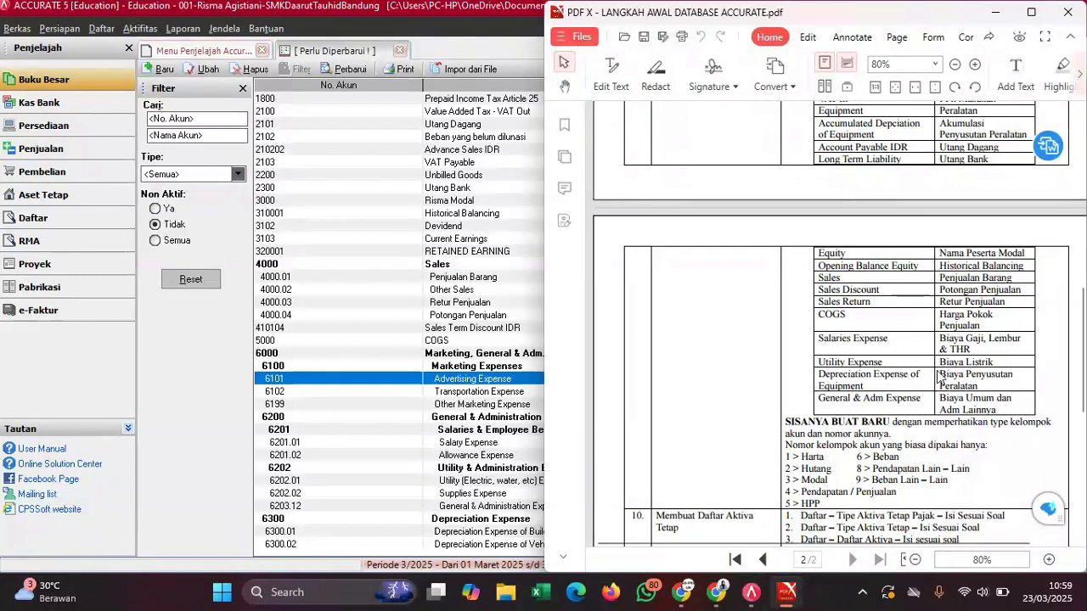
left_click_drag(973, 349, 939, 338)
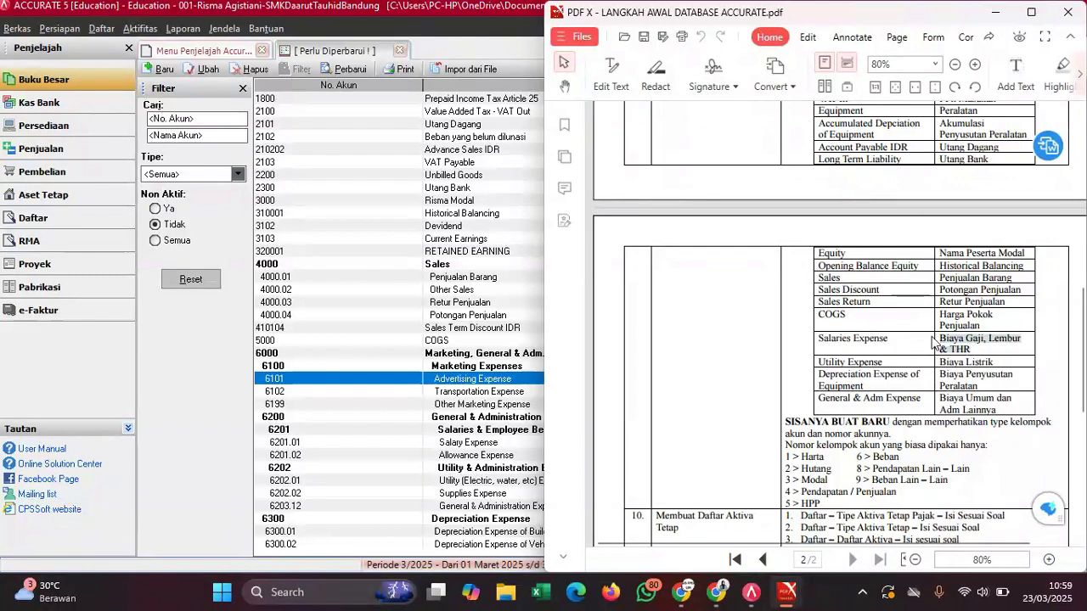
right_click(941, 337)
left_click(854, 357)
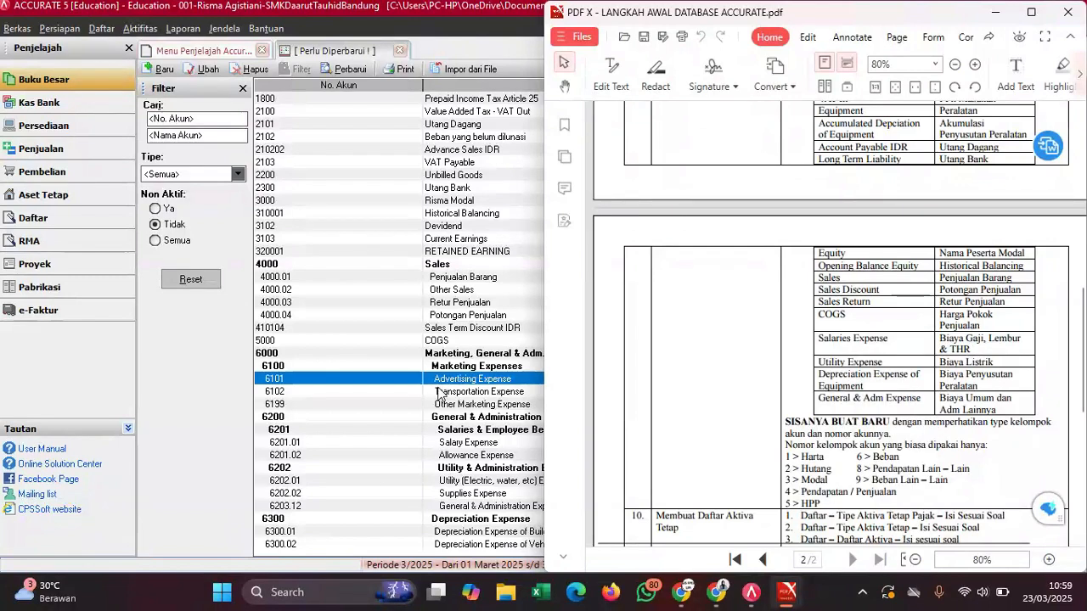
- Rename account 6201.01 Salary Expense to 'Biaya Gaji, Lembur & THR'
left_click(450, 446)
double_click(450, 445)
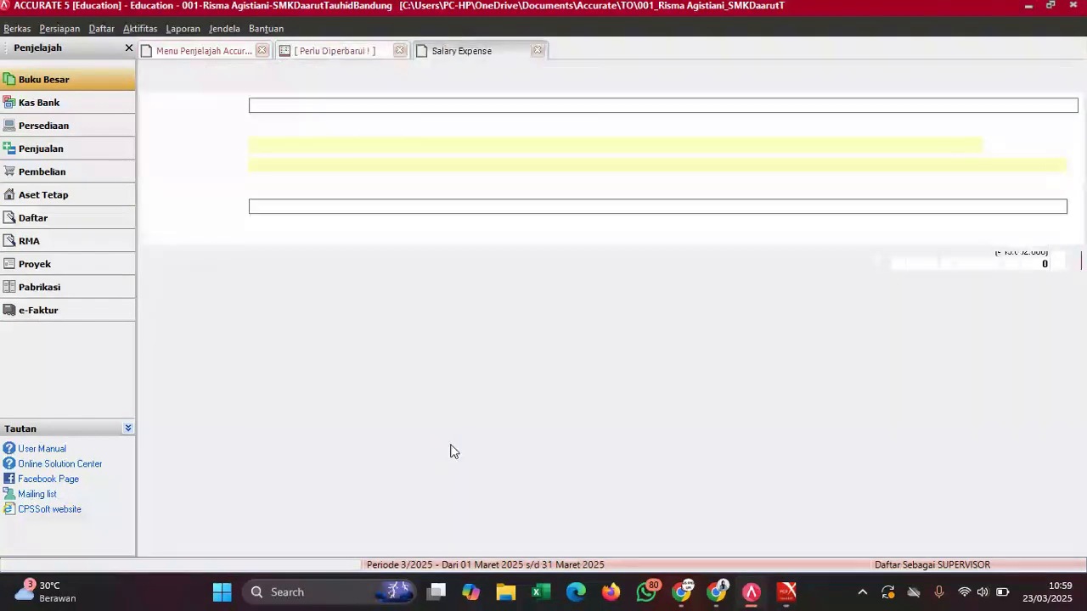
left_click_drag(310, 164, 251, 166)
key("ctrl+v")
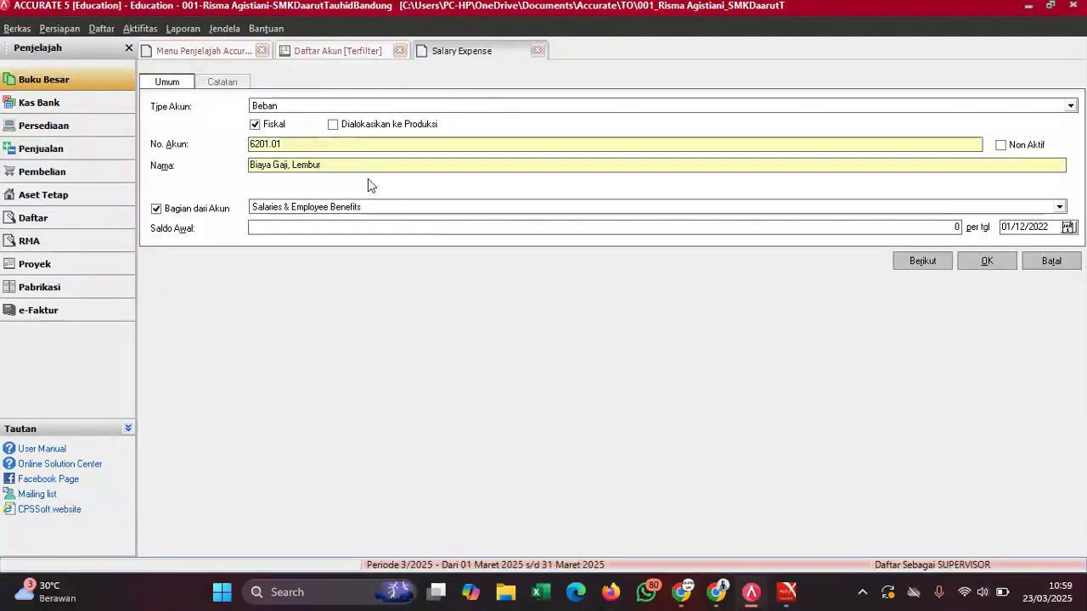
type("& THR")
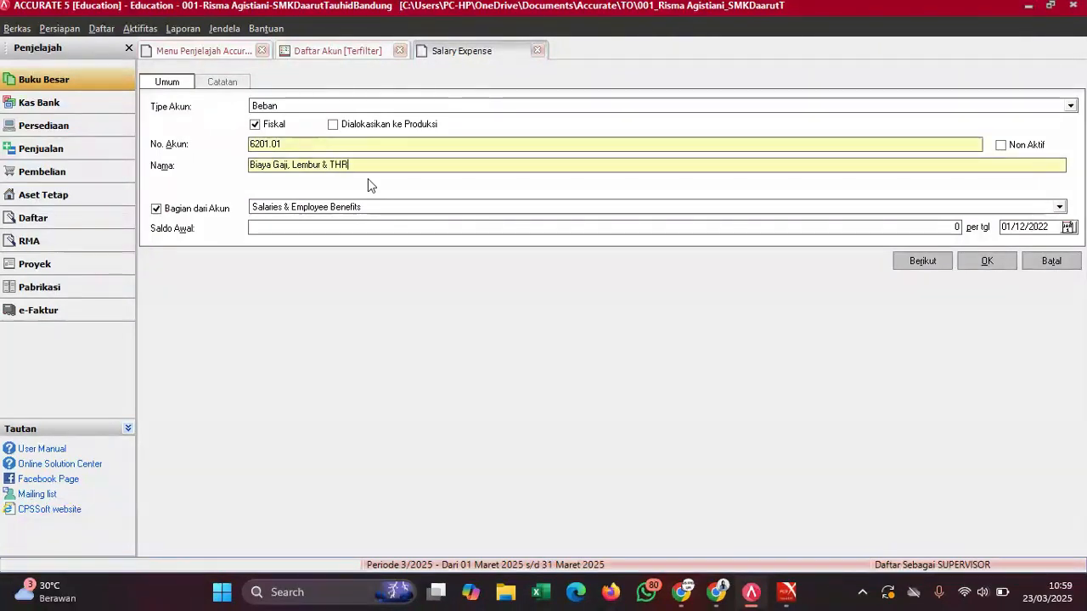
- Enter a 40.000.000 opening balance and save the account
mouse_move(787, 592)
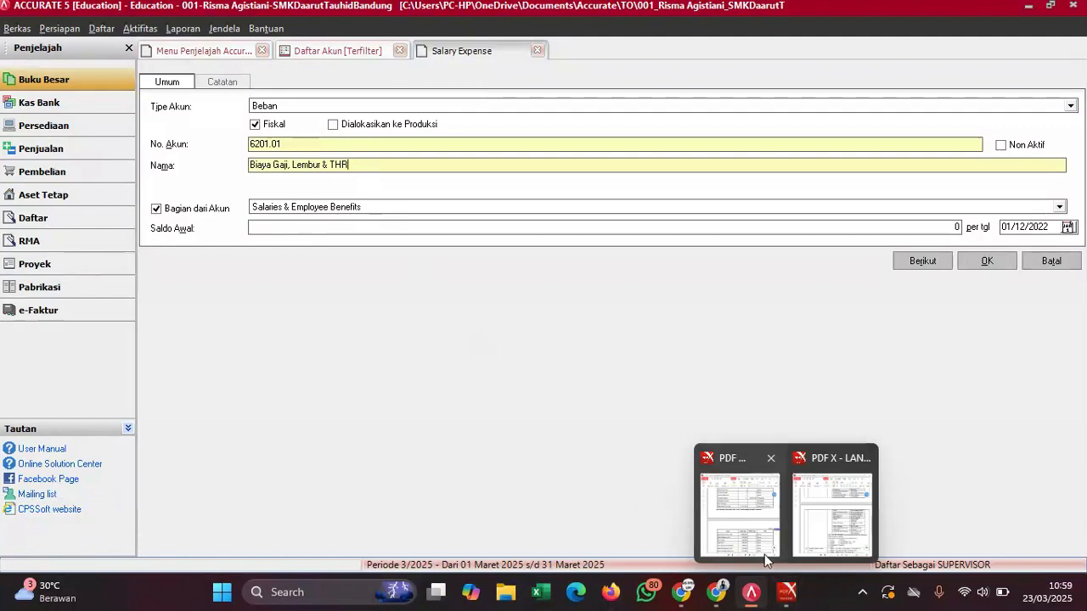
left_click(765, 544)
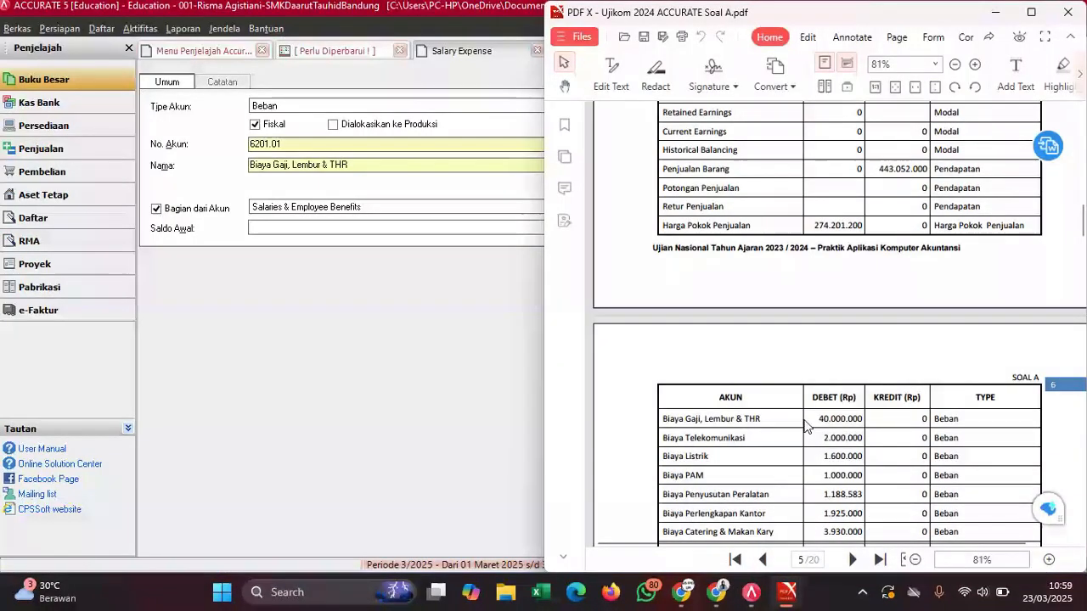
left_click(410, 227)
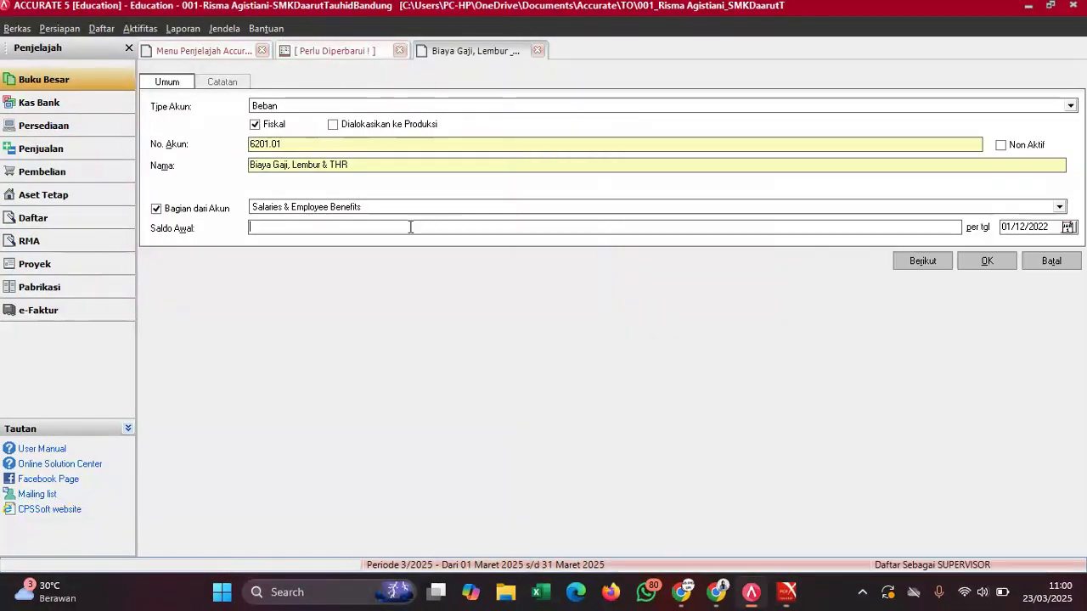
type("40000000")
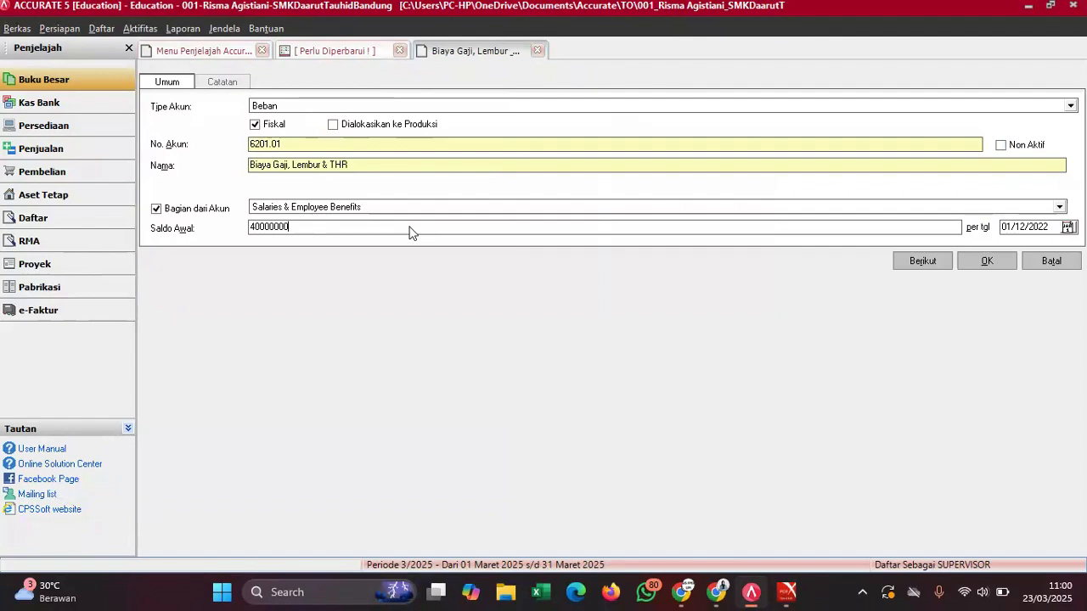
left_click(993, 260)
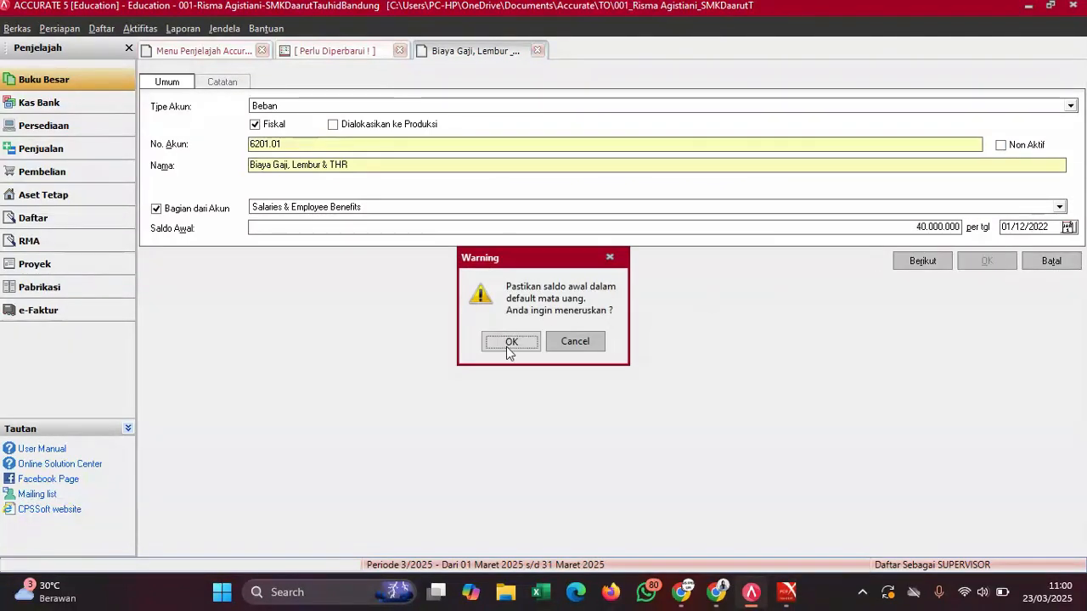
left_click(507, 347)
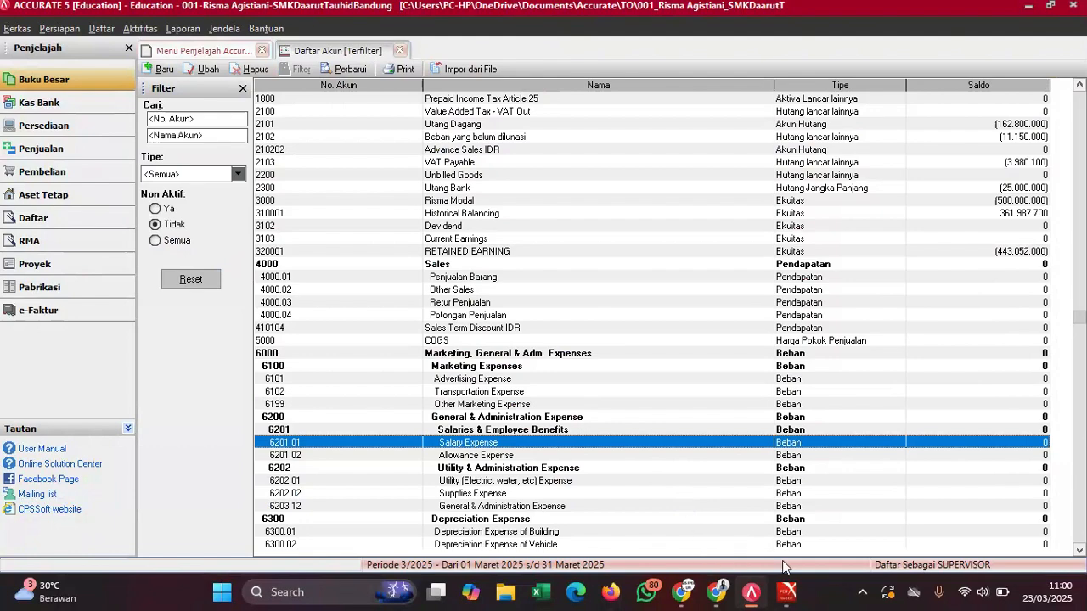
- Rename account 6202.01 to 'Biaya Listrik'
mouse_move(787, 591)
left_click(824, 519)
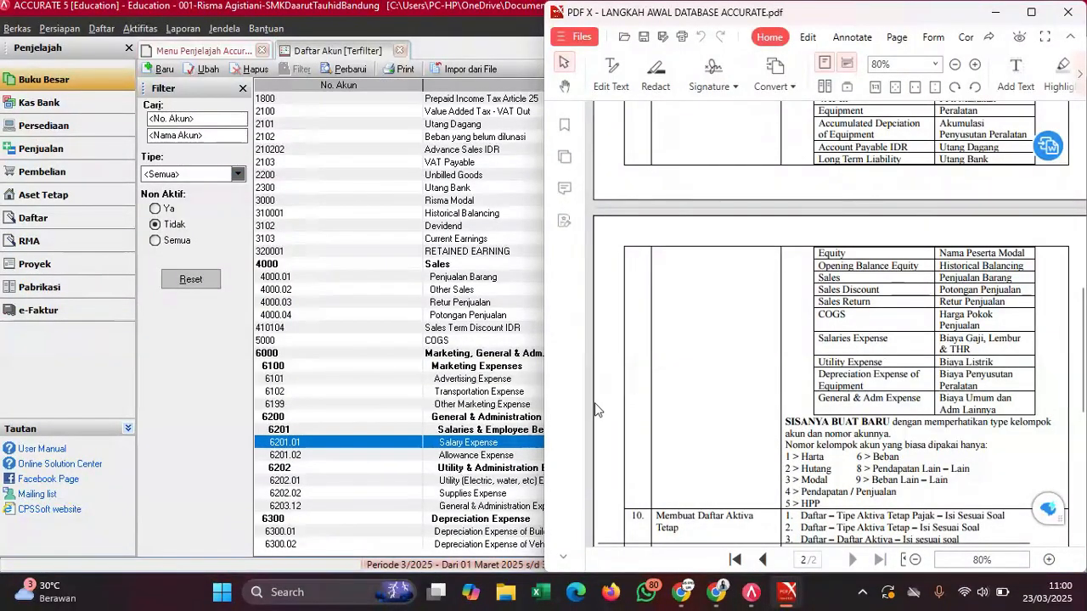
left_click(473, 383)
scroll(473, 384, "down", 3)
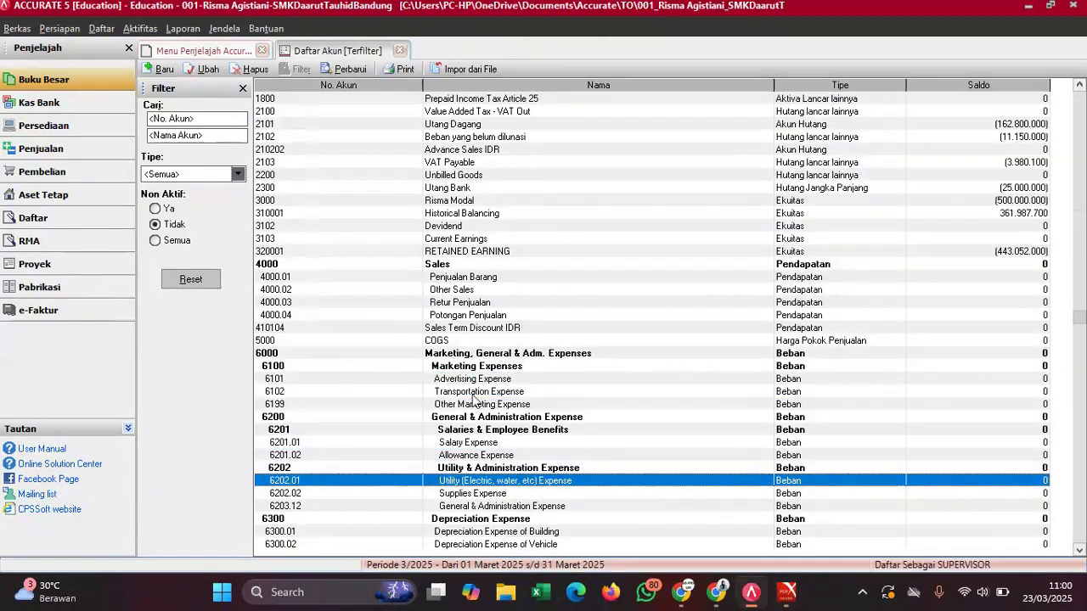
double_click(497, 475)
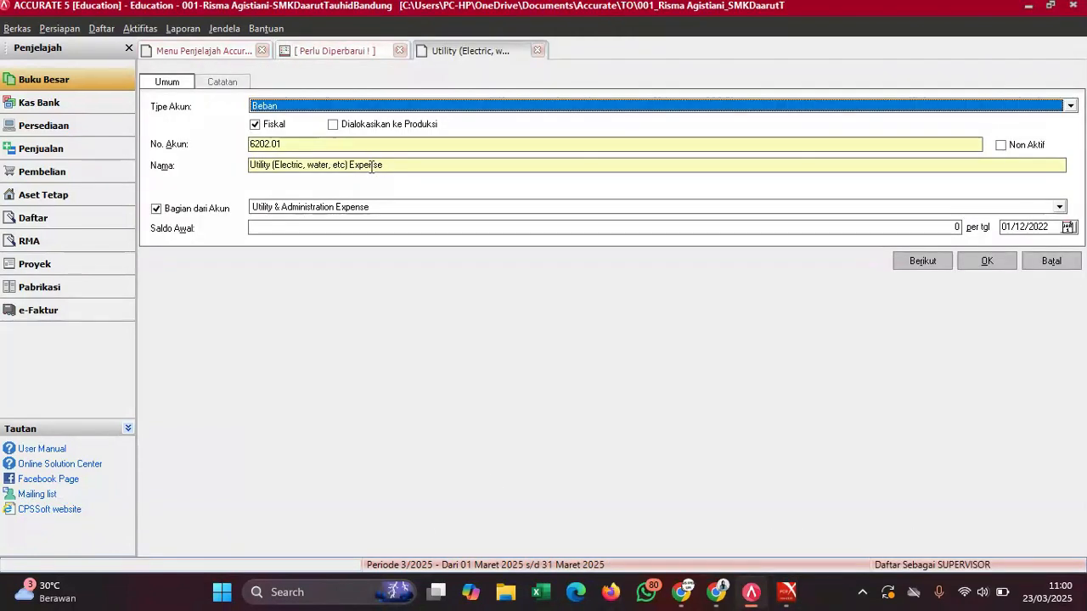
triple_click(371, 166)
type("Biaya Listrik")
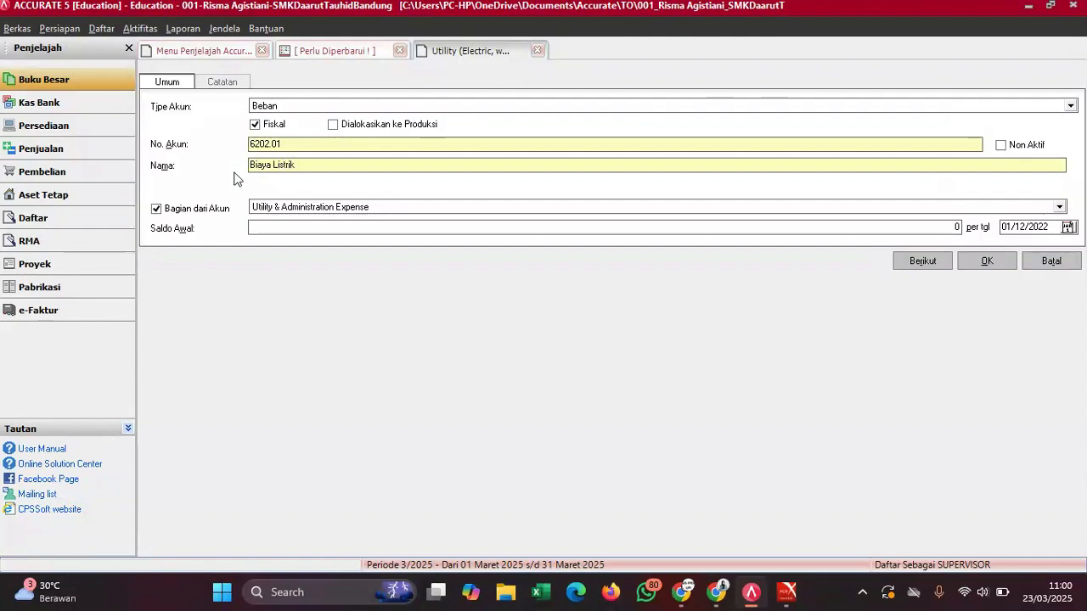
- Give Biaya Listrik a 1.600.000 opening balance and save it
mouse_move(787, 592)
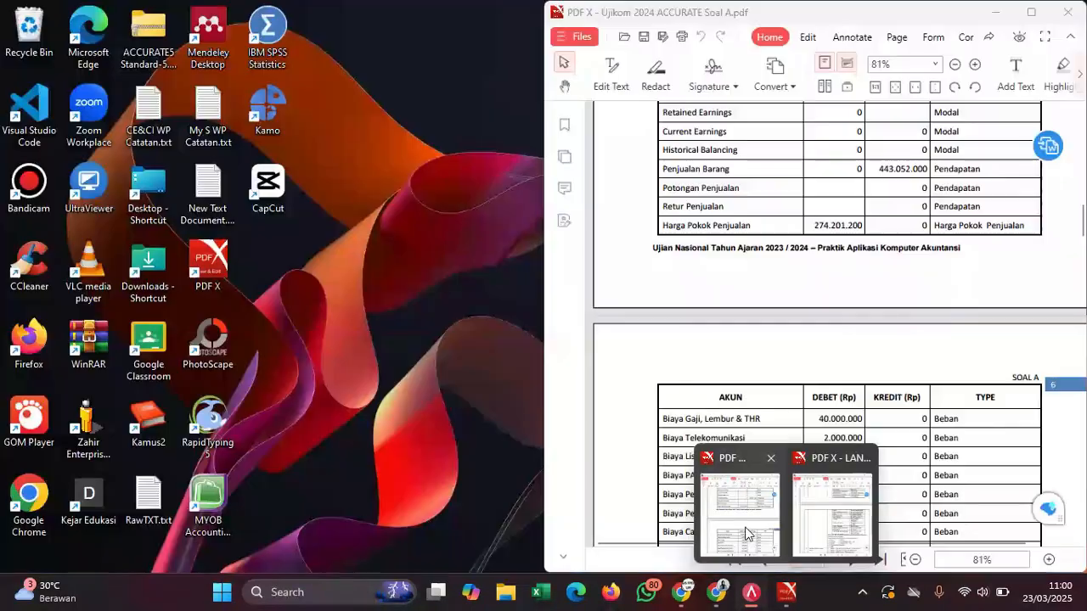
left_click(745, 533)
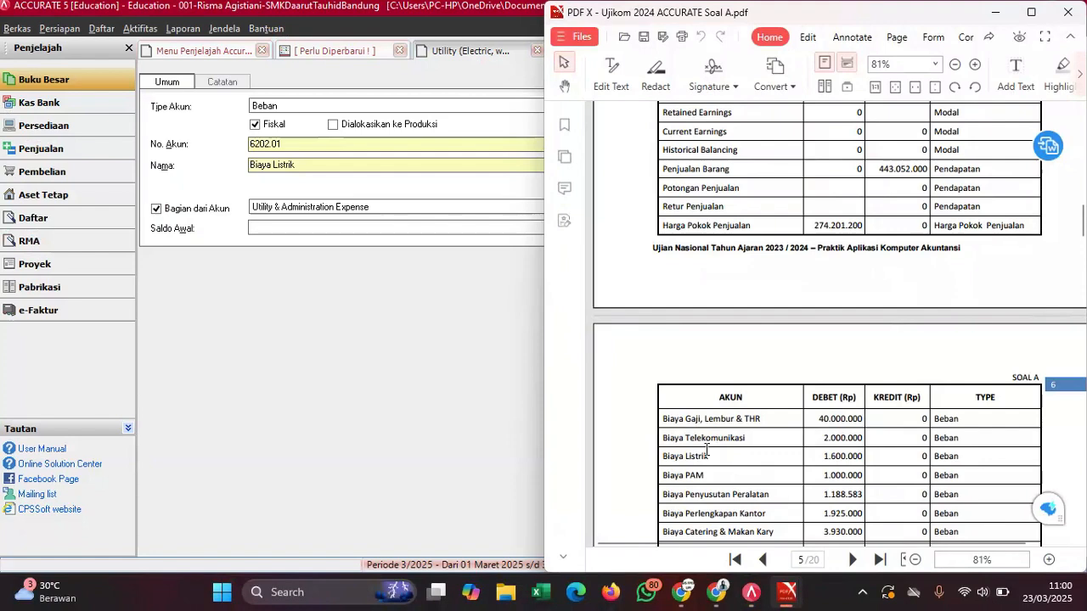
left_click(382, 227)
type("160")
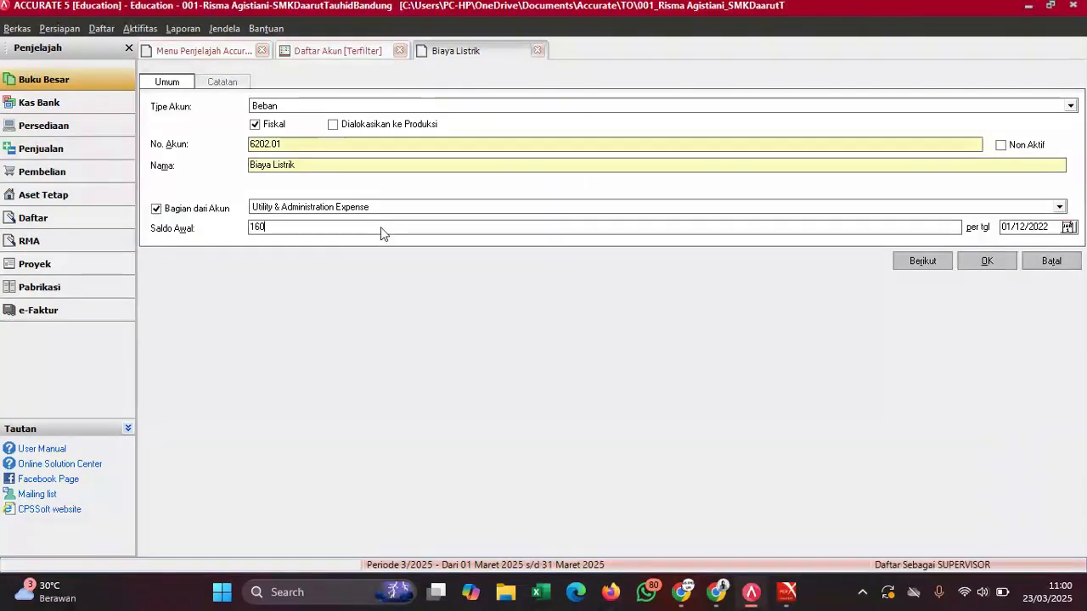
type("0000")
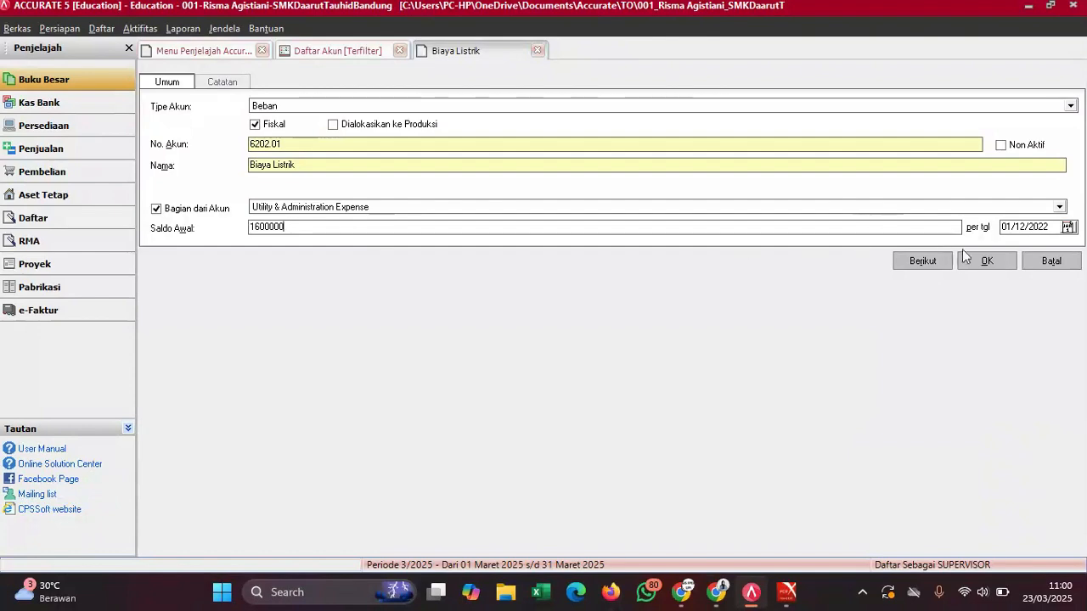
left_click(991, 265)
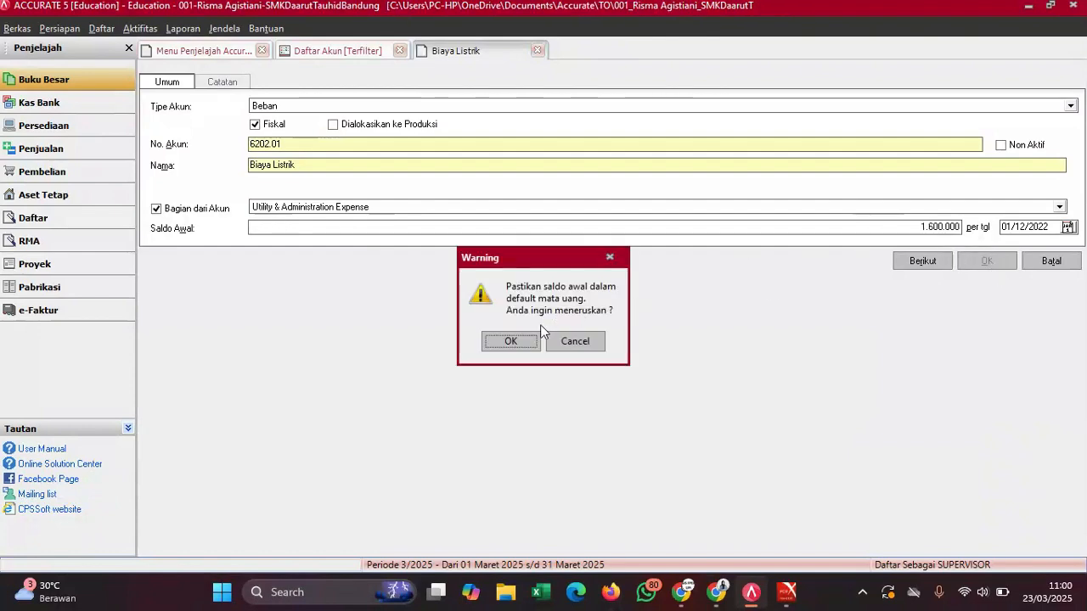
left_click(506, 343)
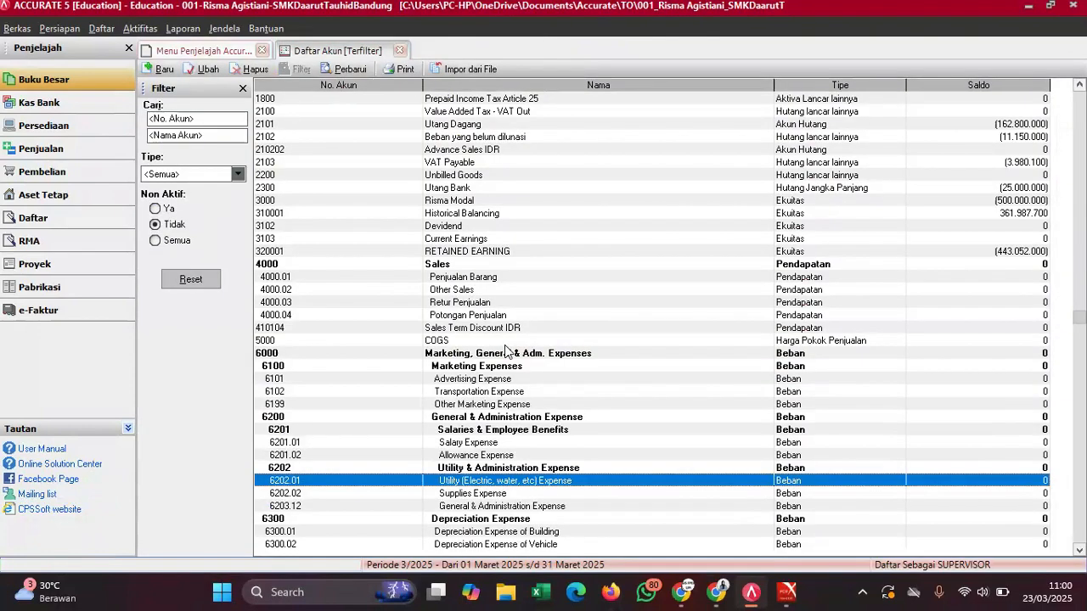
- Copy the name 'Biaya Penyusutan Peralatan' from the account-name mapping PDF
mouse_move(794, 586)
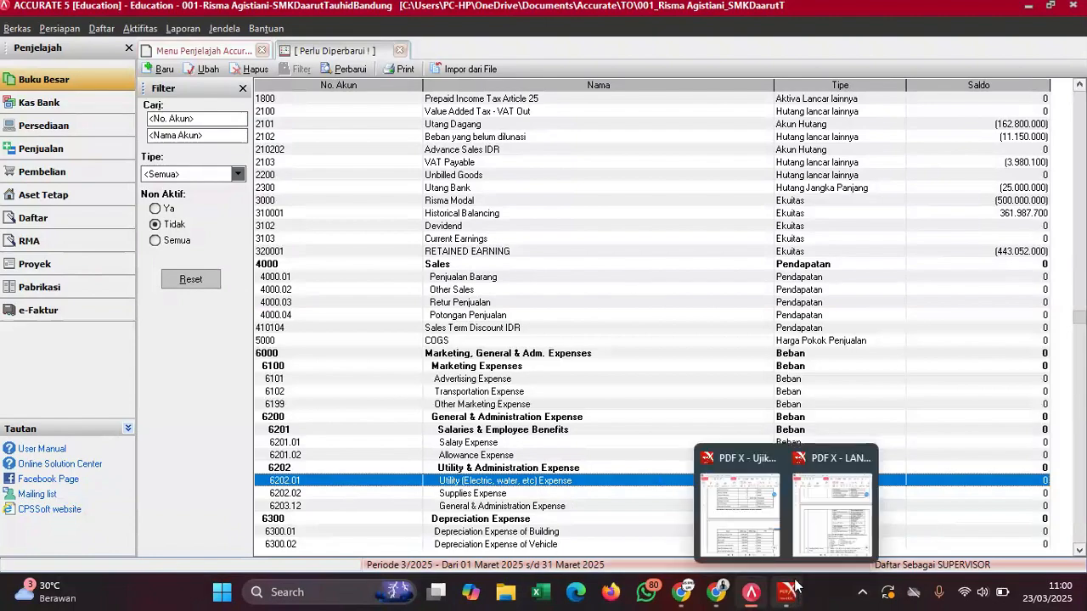
left_click(740, 514)
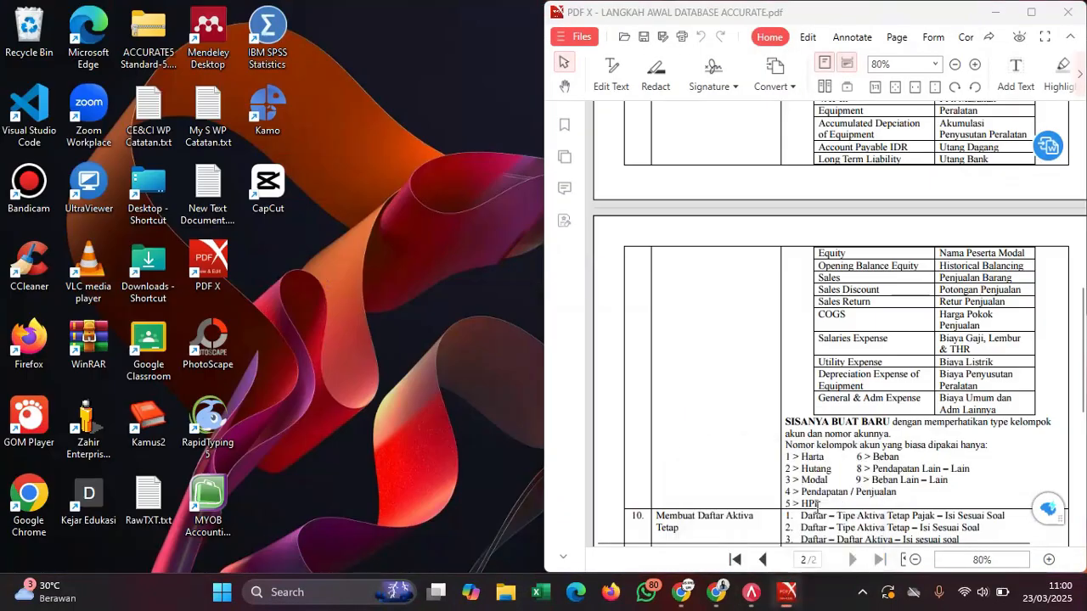
left_click(817, 514)
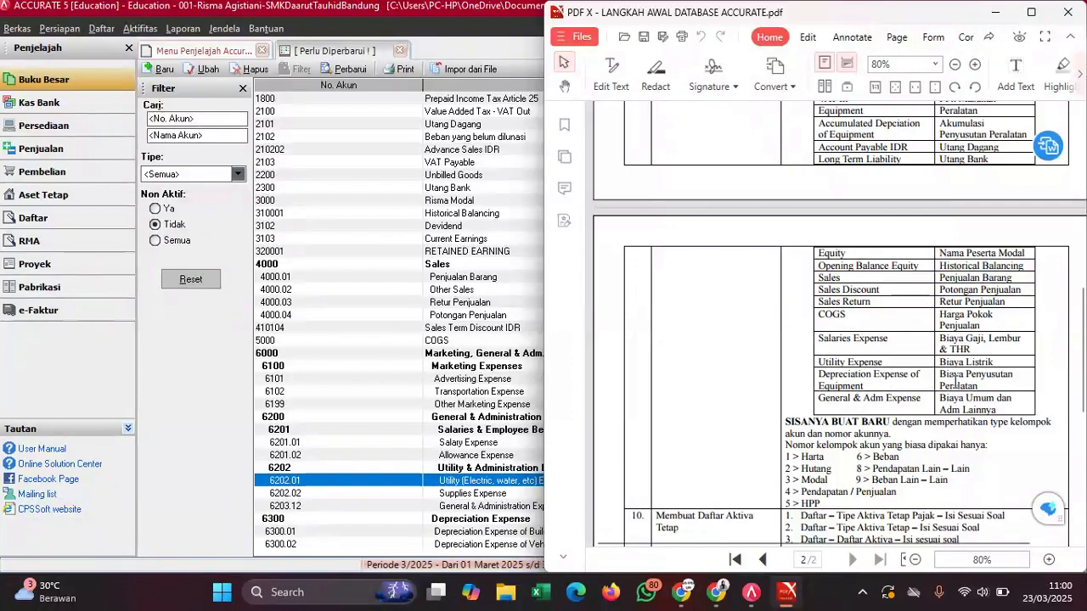
left_click_drag(984, 385, 944, 374)
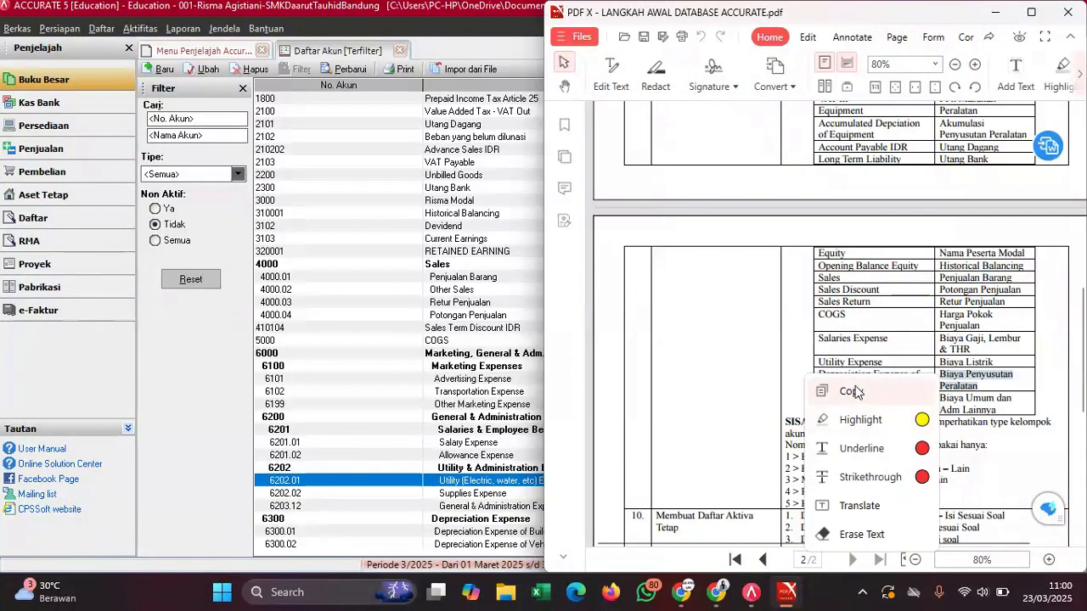
left_click(856, 391)
- Rename account 6300.03 to 'Biaya Penyusutan Peralatan'
left_click(430, 435)
key("Down")
key("Down")
key("Down")
key("Down")
key("Down")
key("Down")
key("Down")
key("Down")
key("Down")
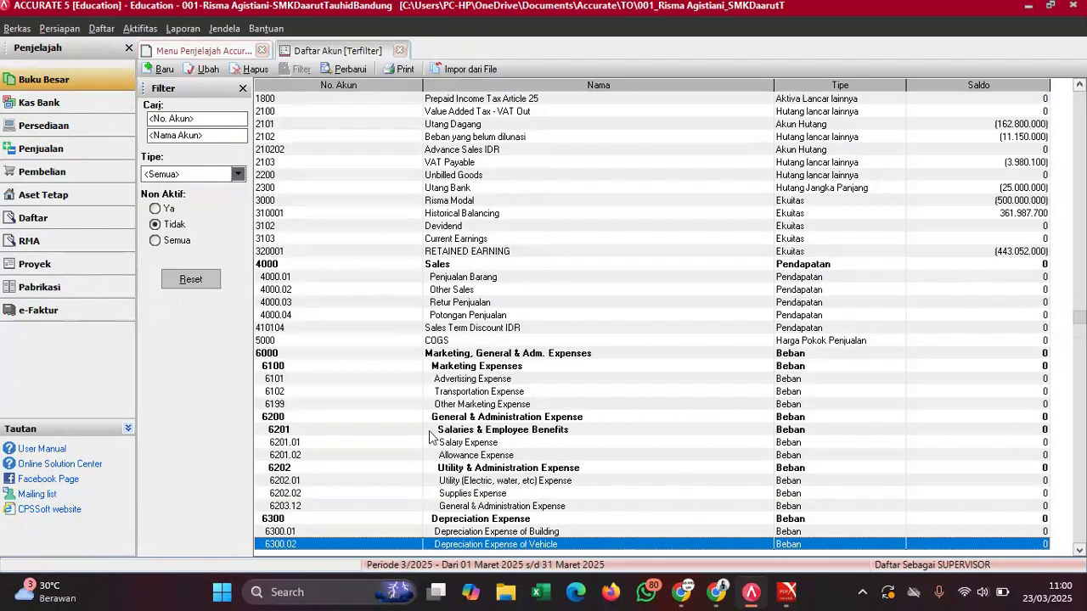
key("Down")
key("Down")
key("Down")
key("Down")
key("Down")
key("Down")
key("Down")
double_click(556, 466)
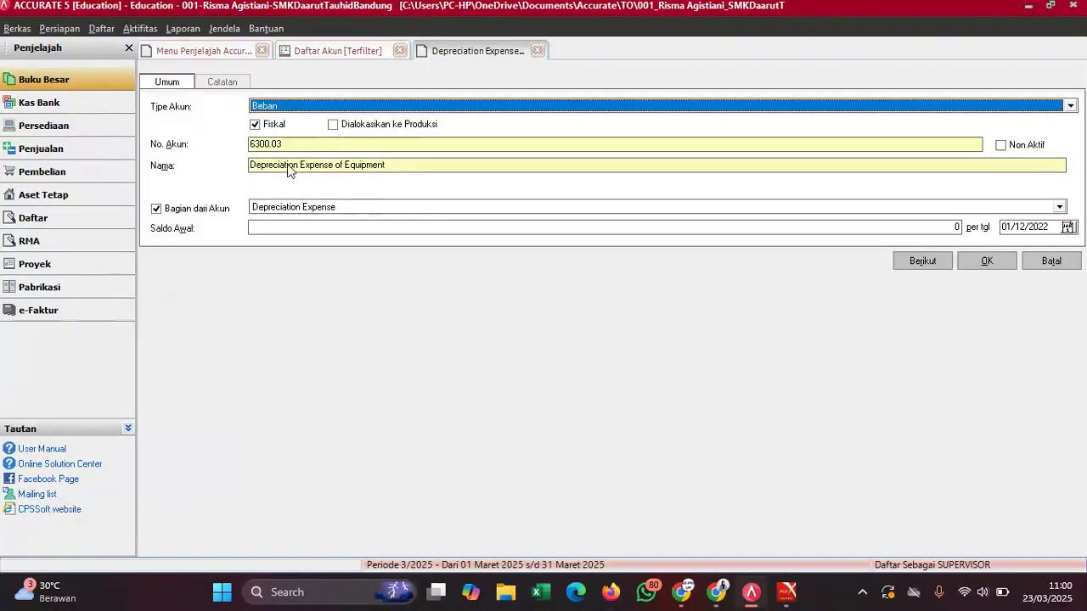
left_click_drag(388, 165, 243, 175)
key("ctrl+v")
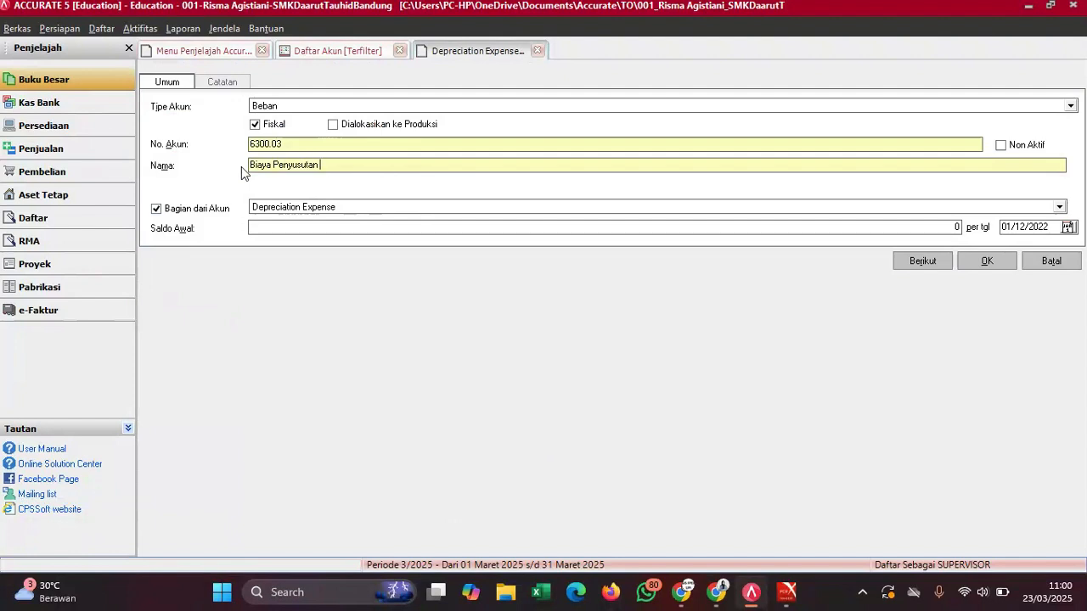
type("Peralatan")
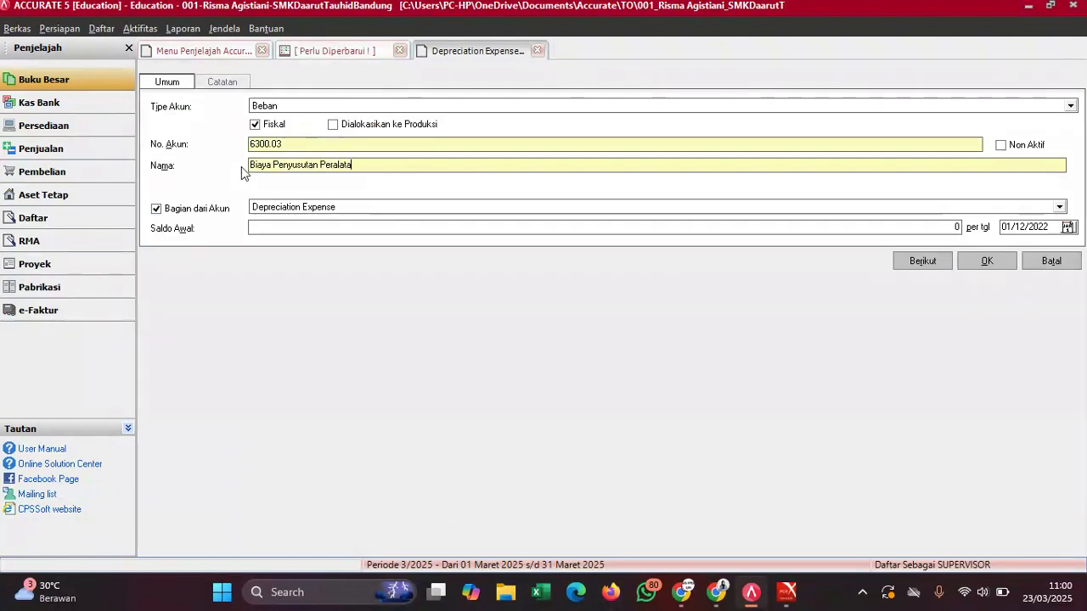
- Copy 1.188.583 from the exam PDF as its opening balance and save
left_click(311, 226)
mouse_move(788, 592)
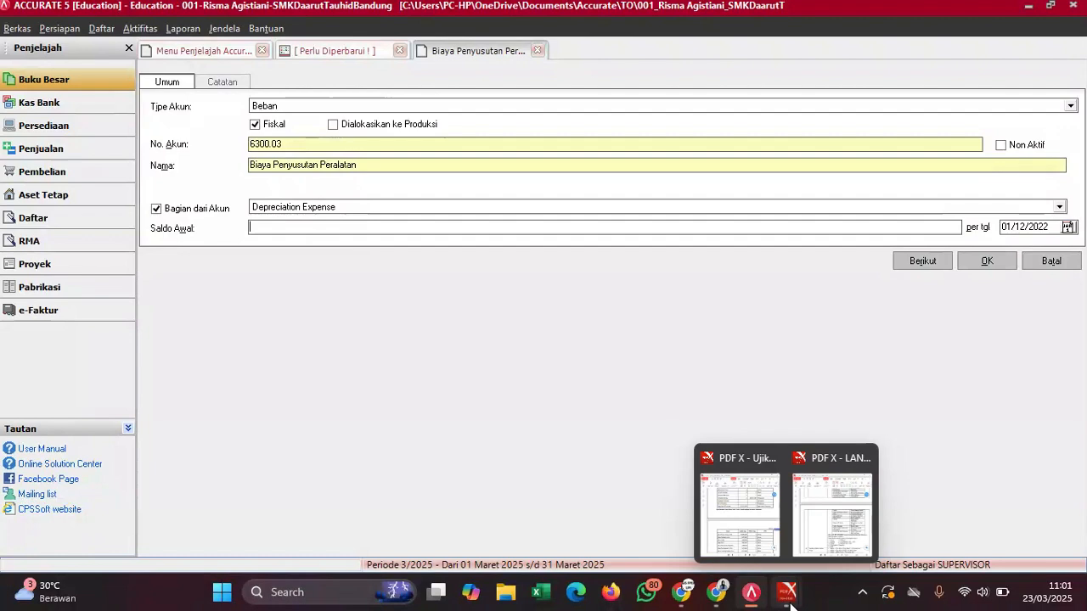
left_click(735, 501)
scroll(752, 403, "down", 3)
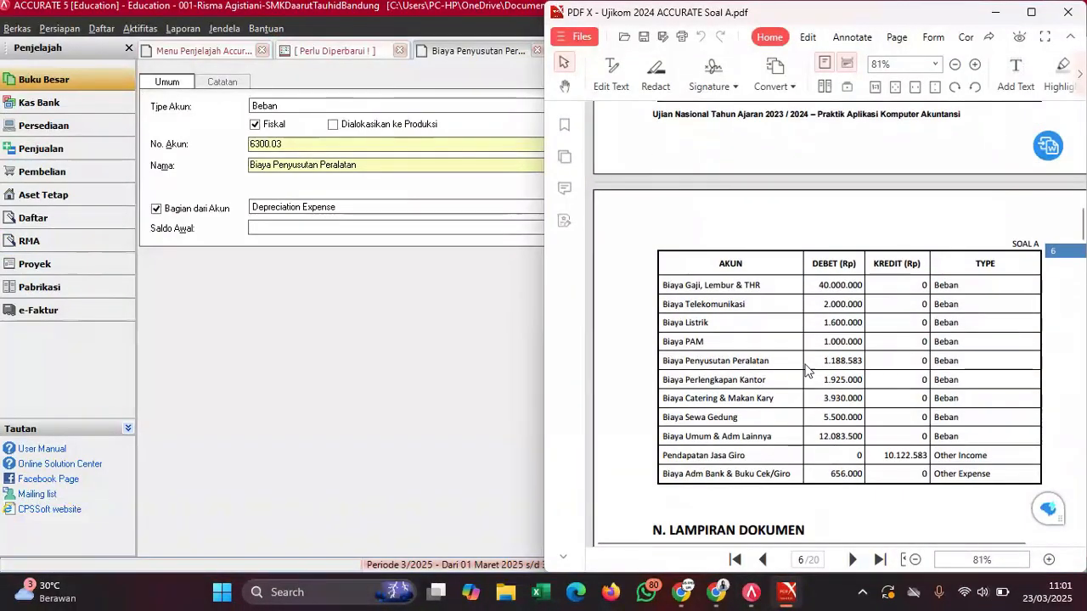
left_click_drag(827, 360, 863, 361)
right_click(862, 360)
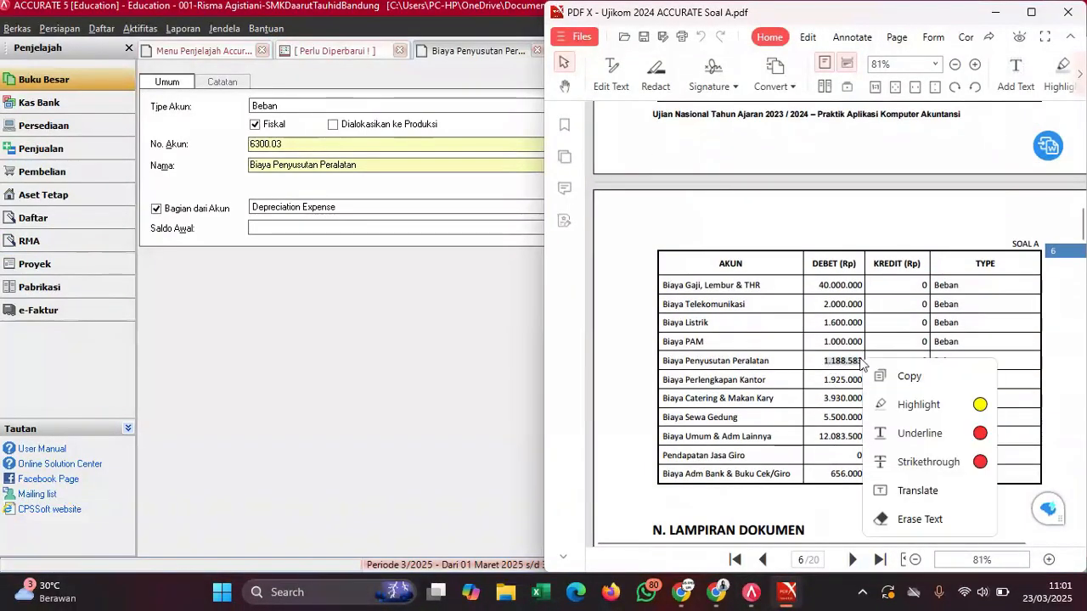
left_click(880, 379)
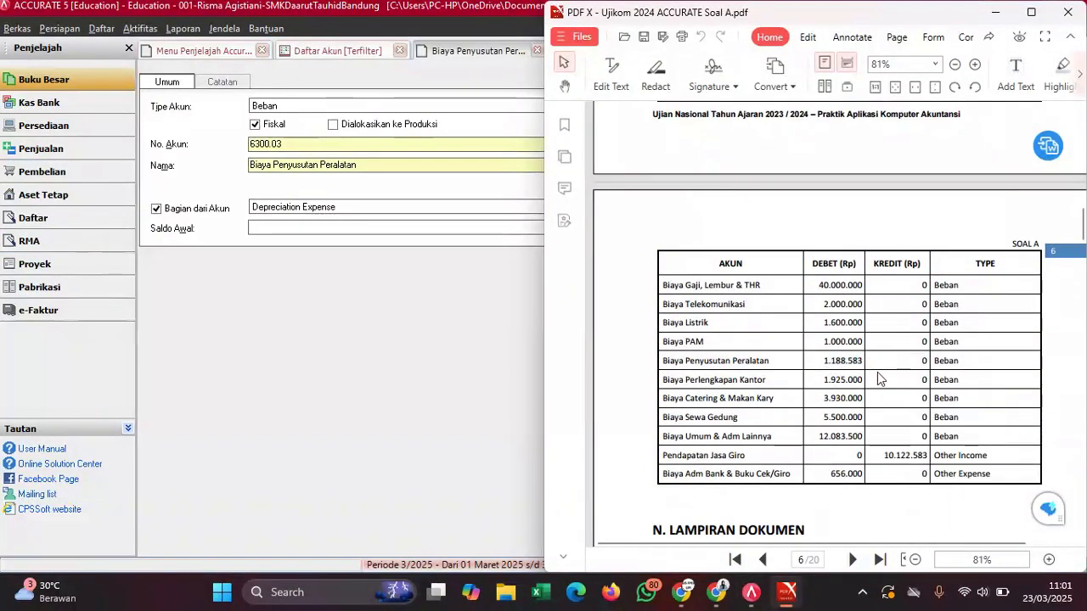
left_click(384, 227)
key("ctrl+v")
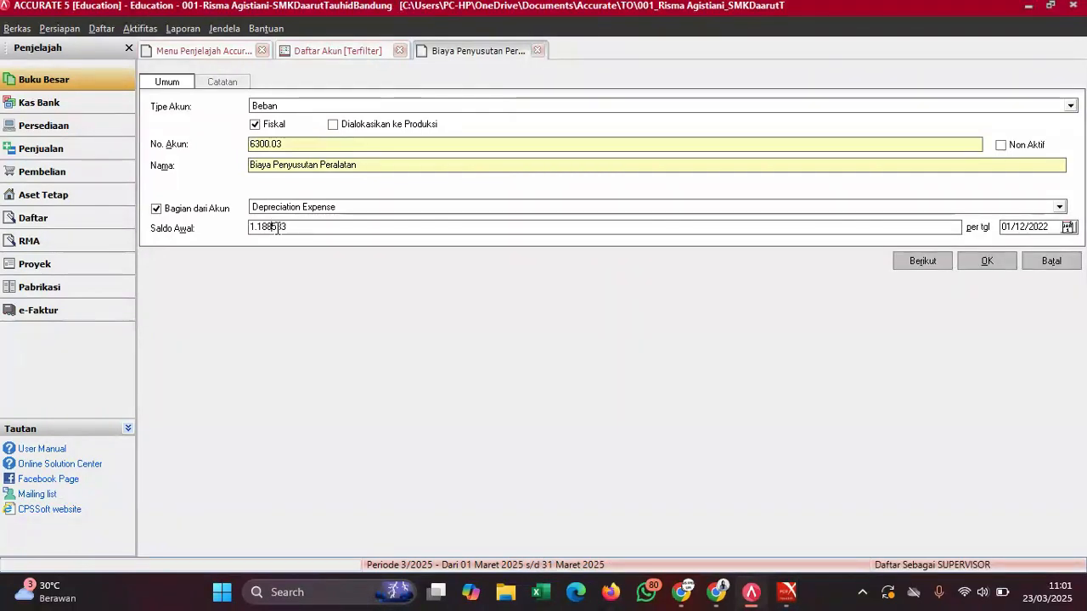
key("BackSpace")
left_click(987, 262)
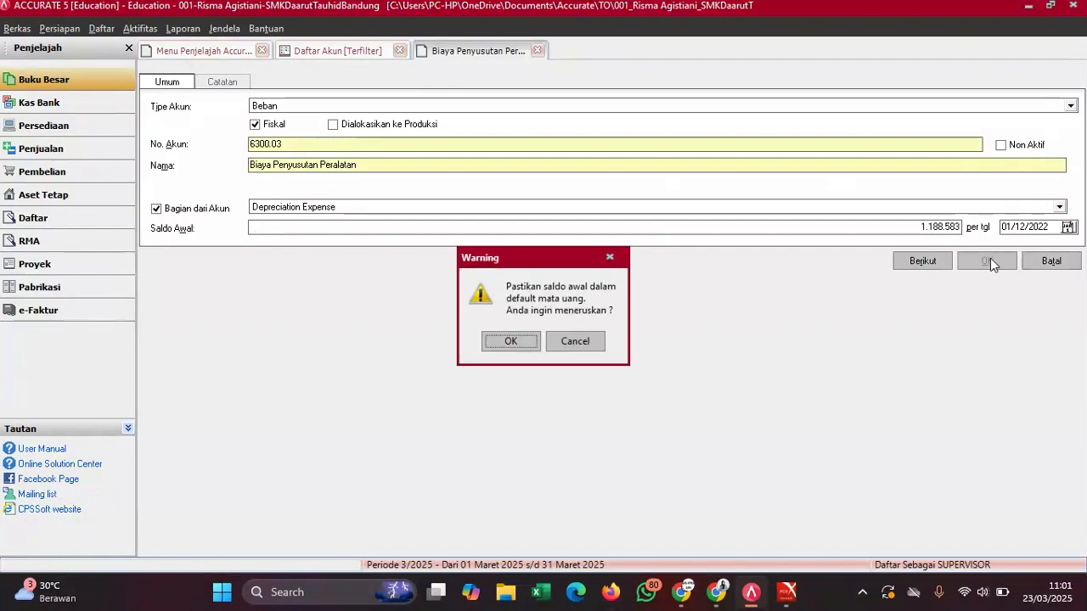
left_click(511, 341)
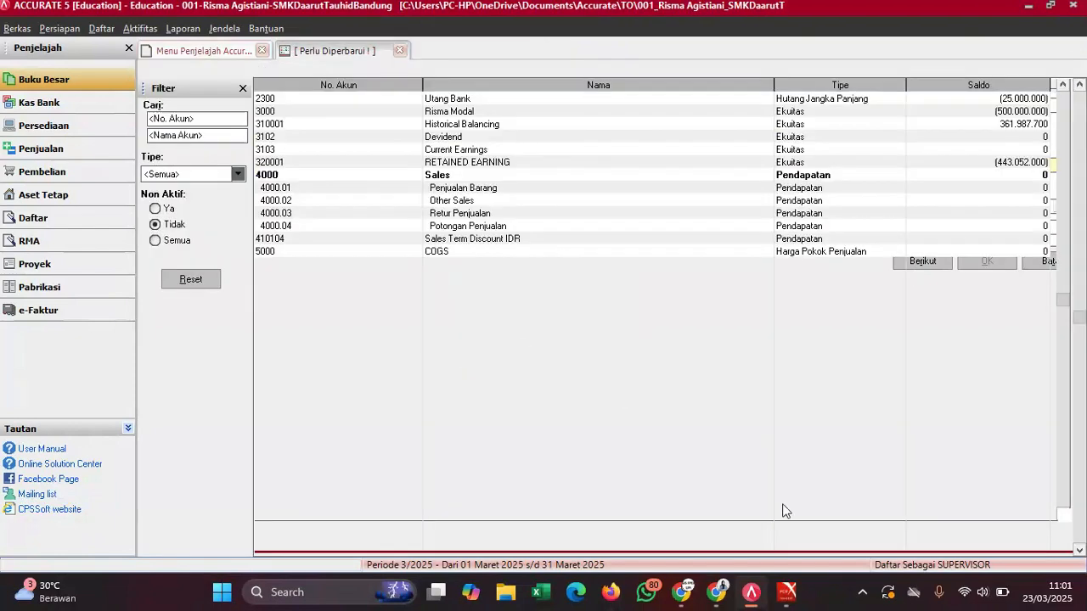
- Rename account 6203.12 to 'Biaya Umum & Adm Lainnya'
mouse_move(787, 598)
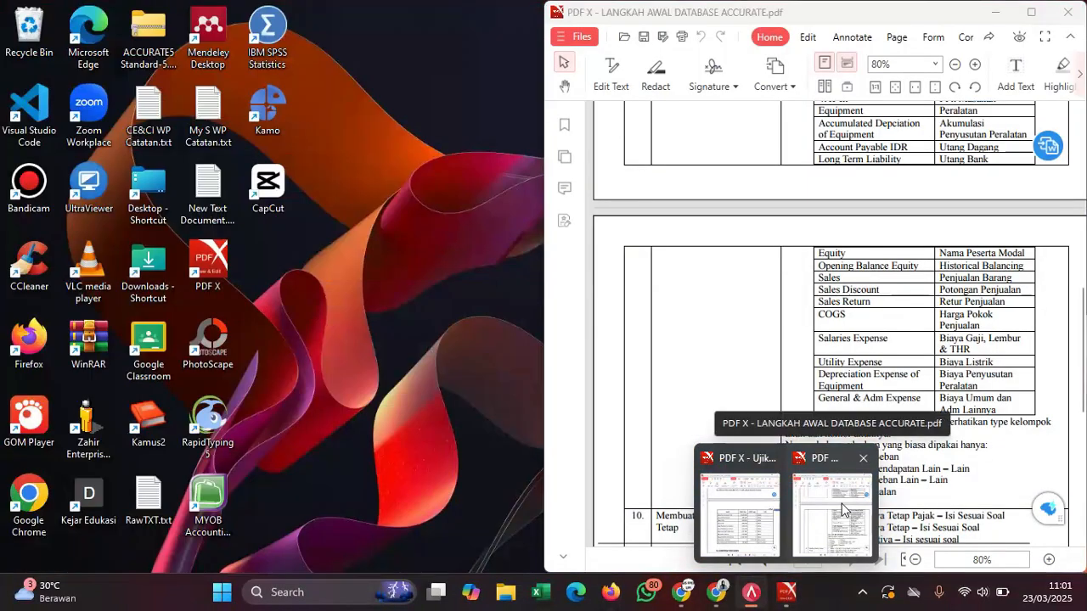
left_click(841, 504)
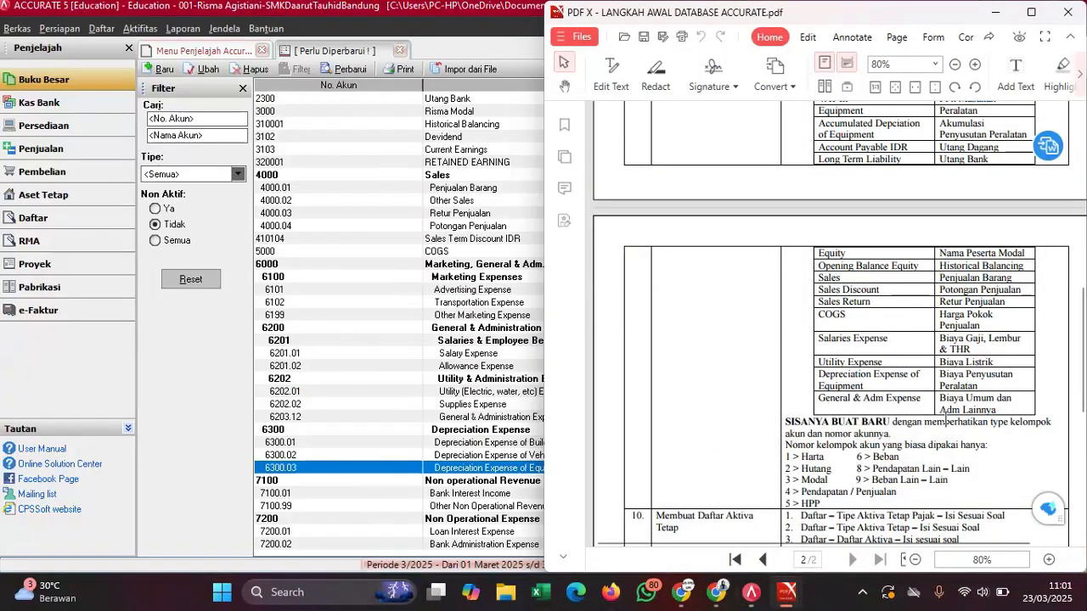
left_click(461, 448)
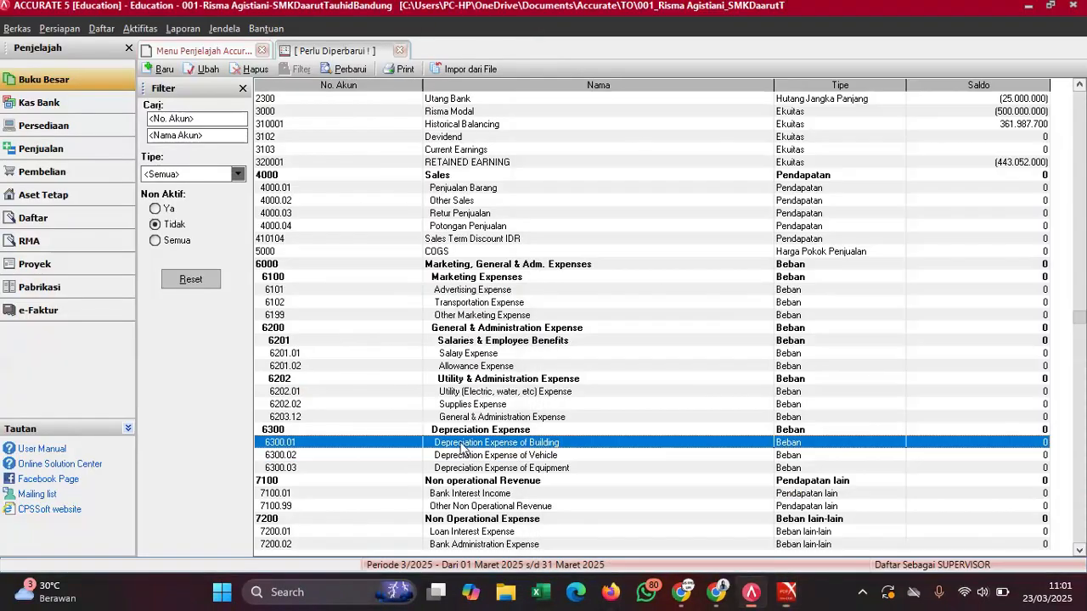
scroll(461, 449, "down", 13)
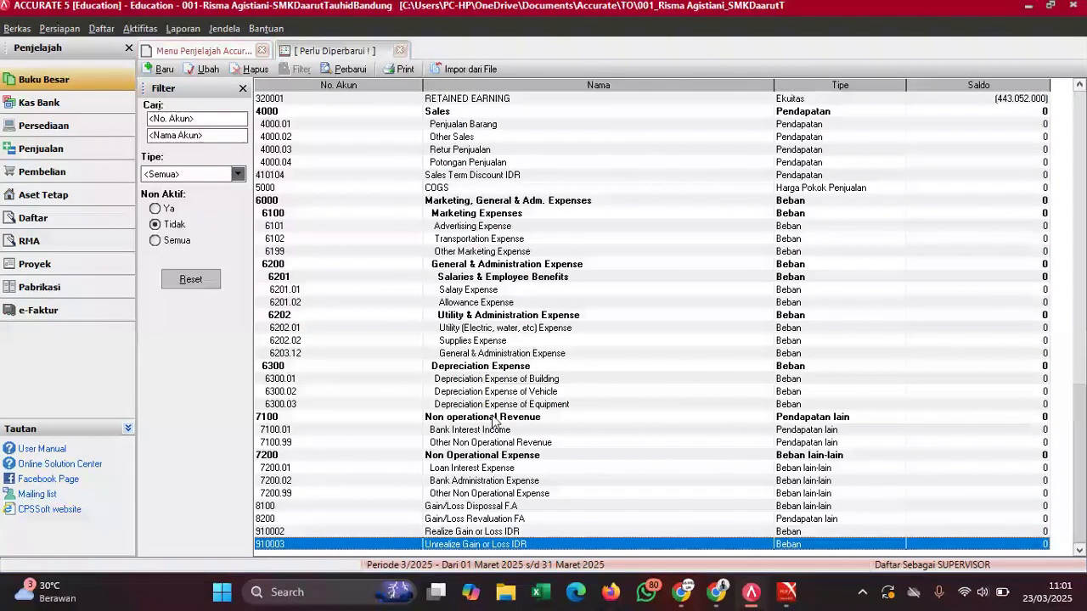
left_click(537, 405)
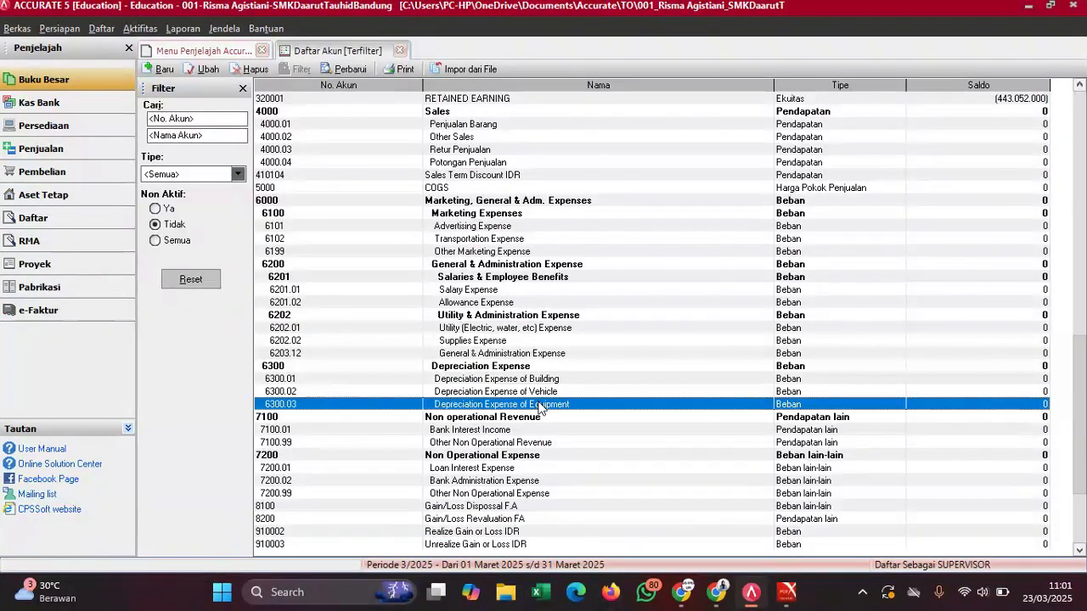
double_click(515, 355)
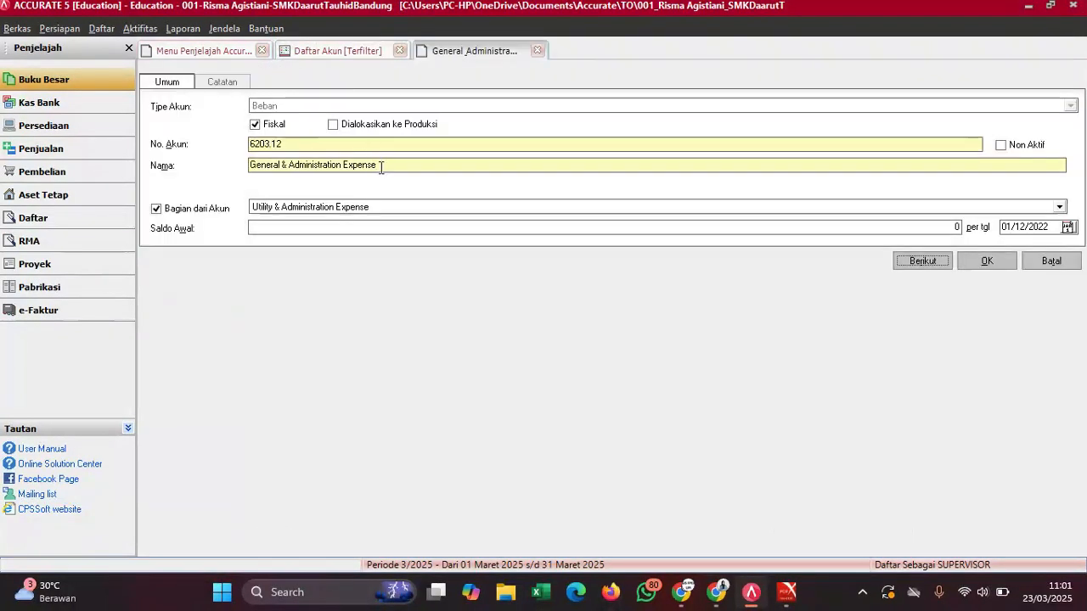
left_click_drag(380, 165, 226, 186)
type("Biaya Umu")
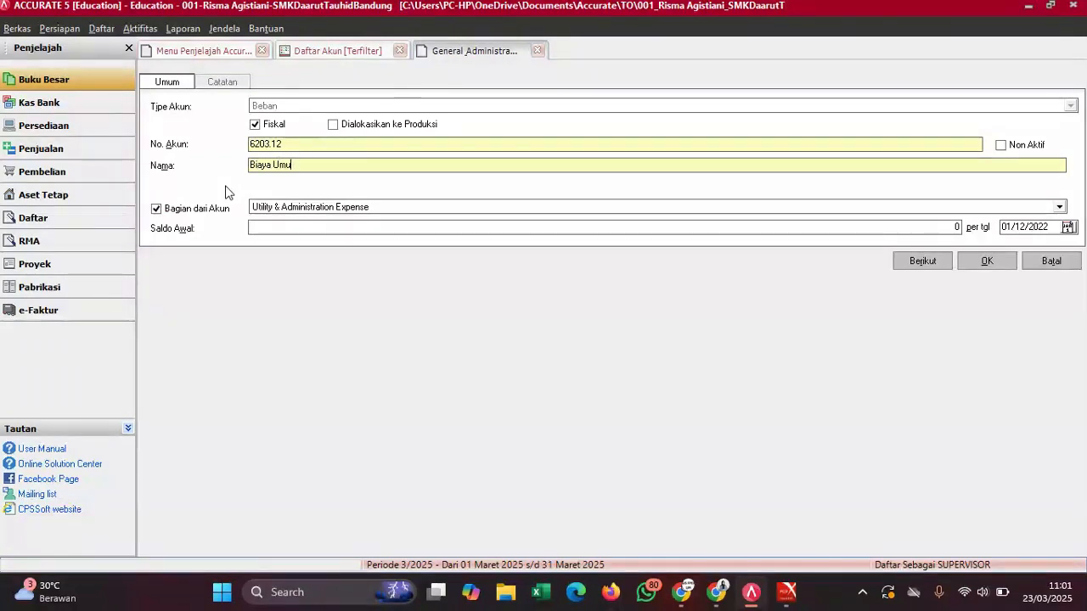
type("m & Adm Lainnya")
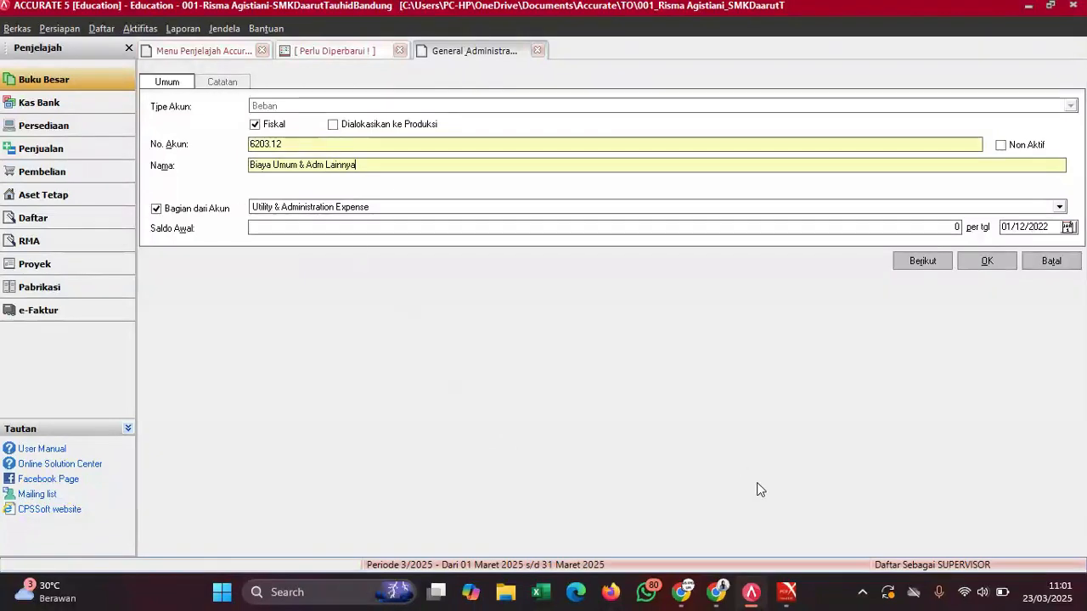
- Enter the 12.083.500 opening balance from the PDF and save, accepting the warning
mouse_move(788, 592)
left_click(750, 498)
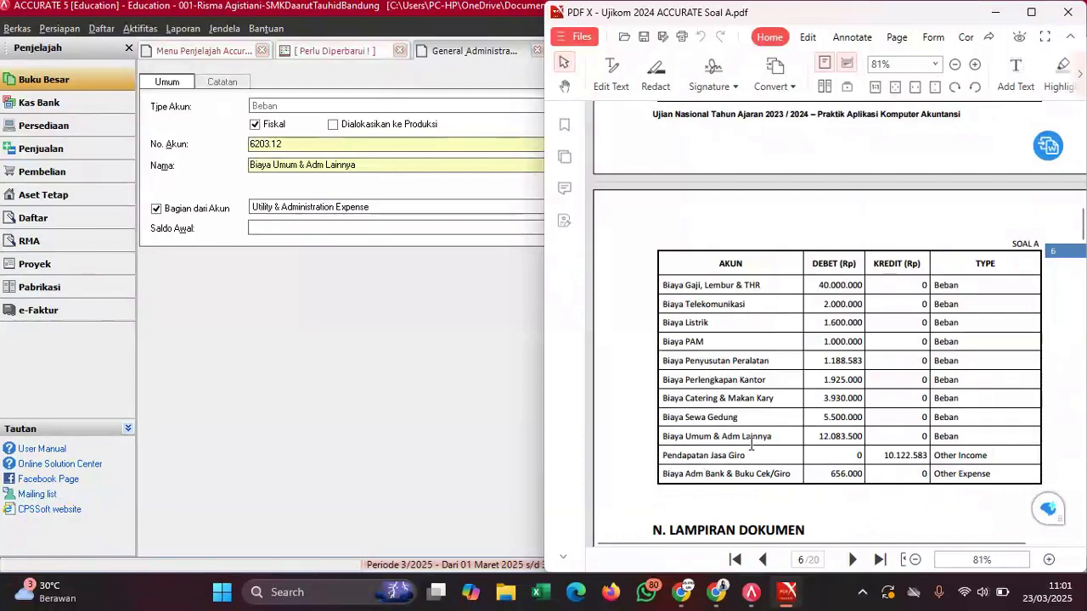
mouse_move(814, 438)
left_mouse_down()
mouse_move(851, 435)
mouse_move(818, 440)
left_mouse_up()
right_click(819, 440)
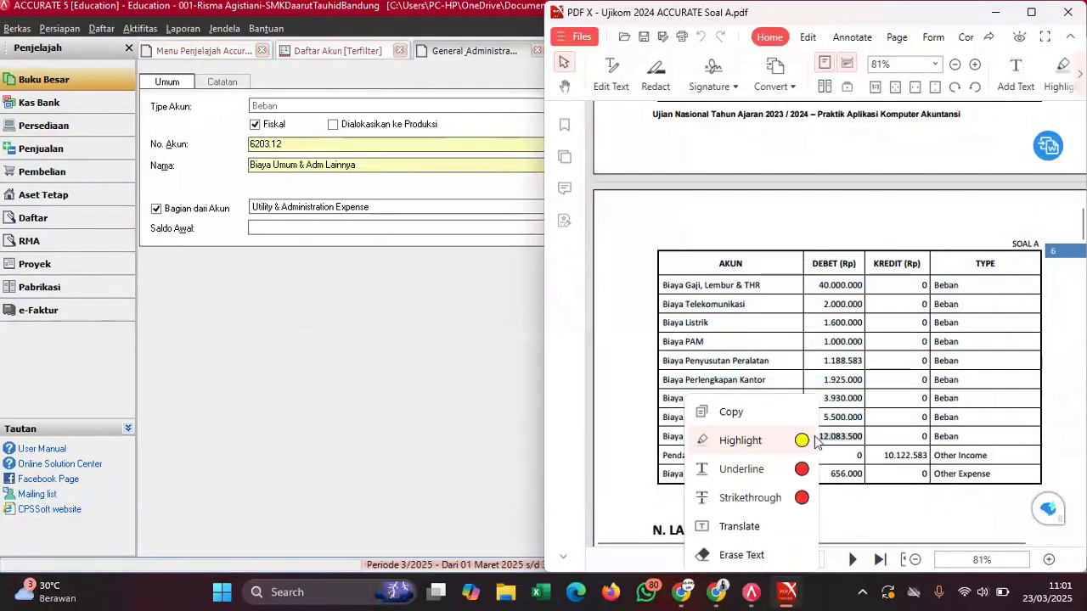
left_click(754, 413)
left_click(389, 239)
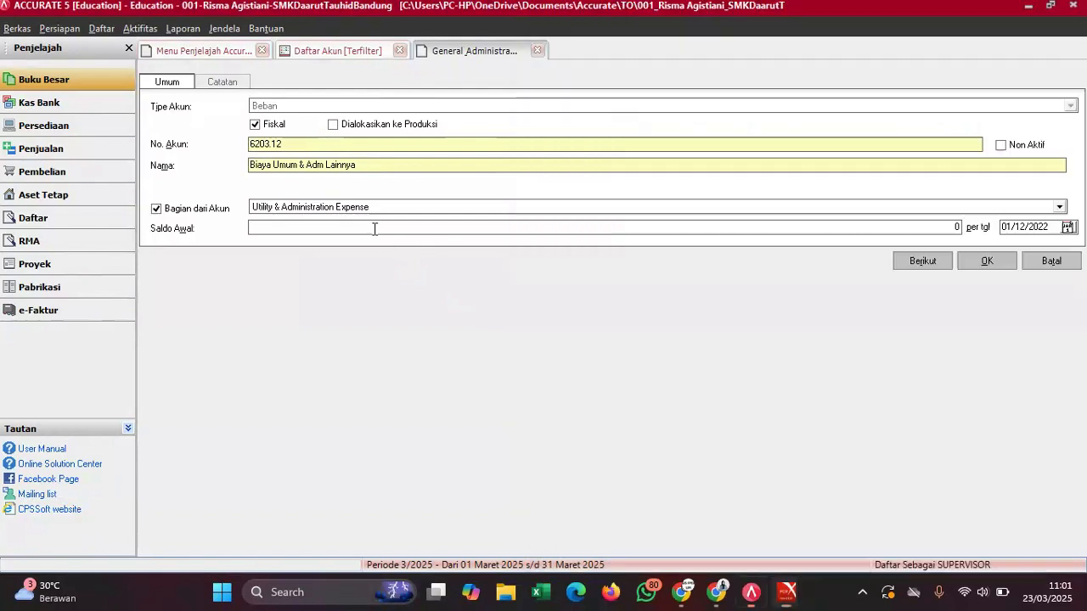
left_click(304, 227)
type("12083500")
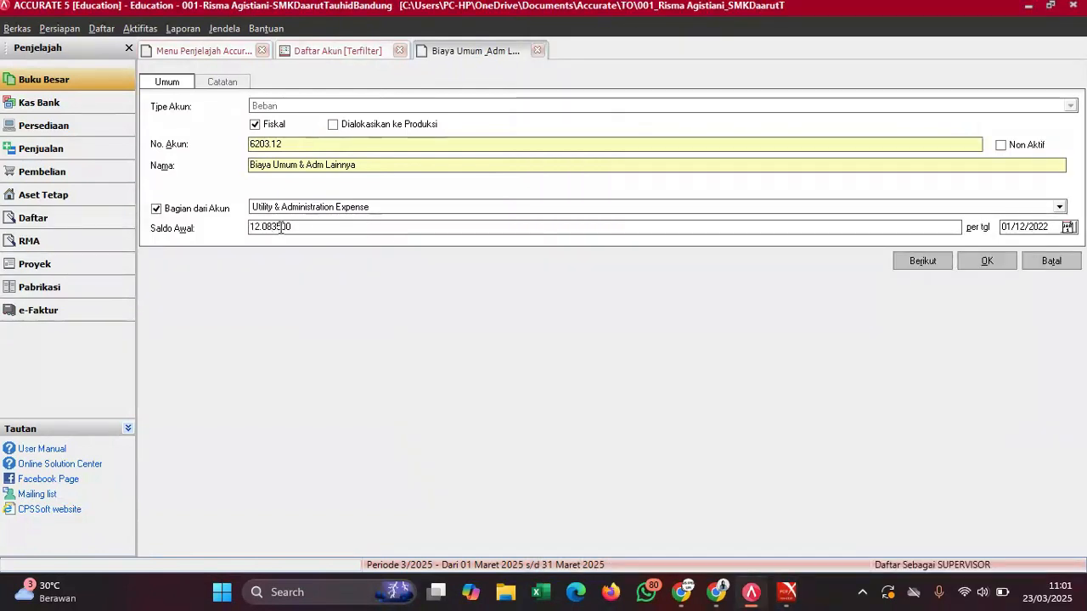
left_click(992, 262)
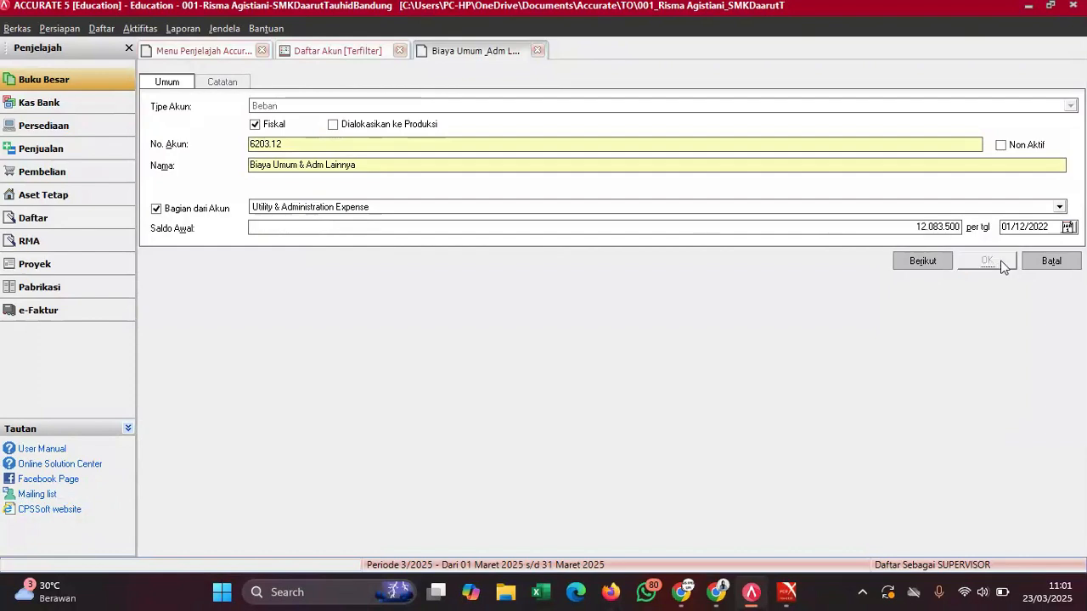
left_click(510, 344)
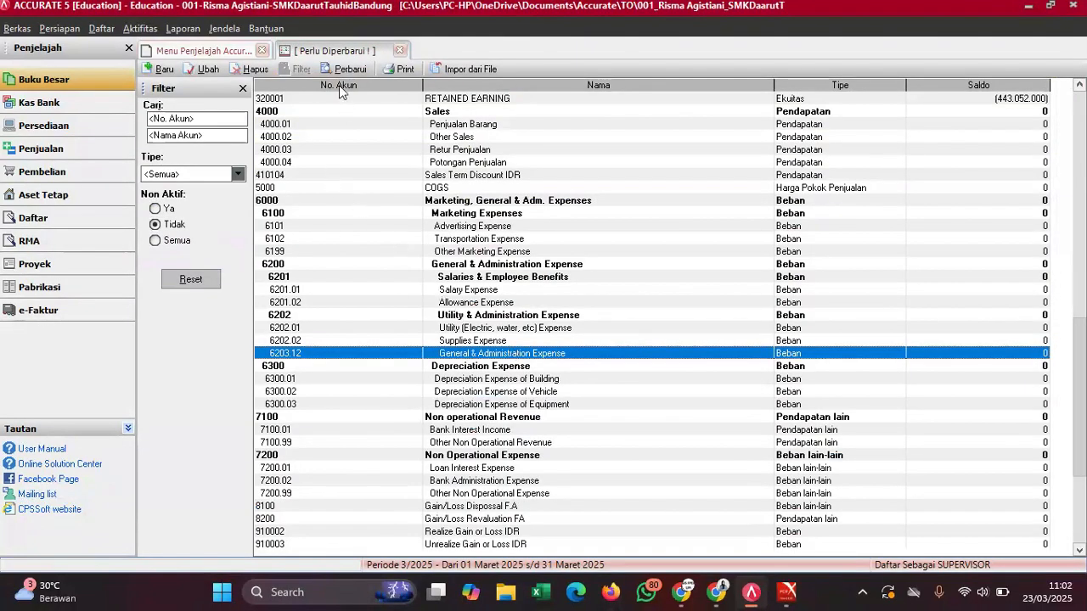
- Refresh the account list and rename account 6202.02 to 'Beban Perlengkapan Kantor'
left_click(345, 69)
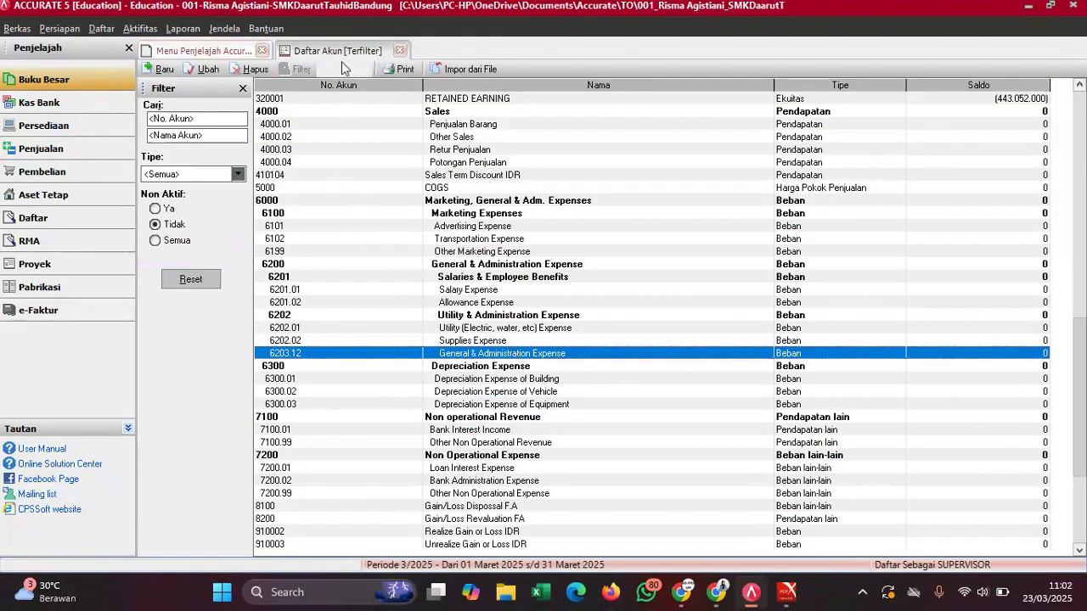
left_click(562, 280)
mouse_move(788, 592)
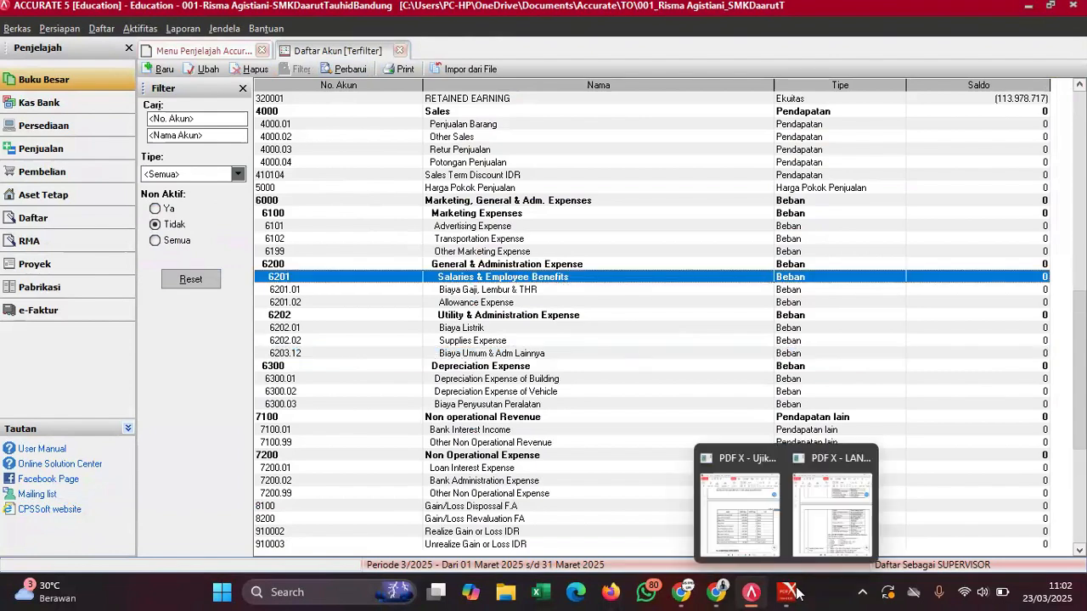
left_click(748, 512)
scroll(720, 357, "up", 2)
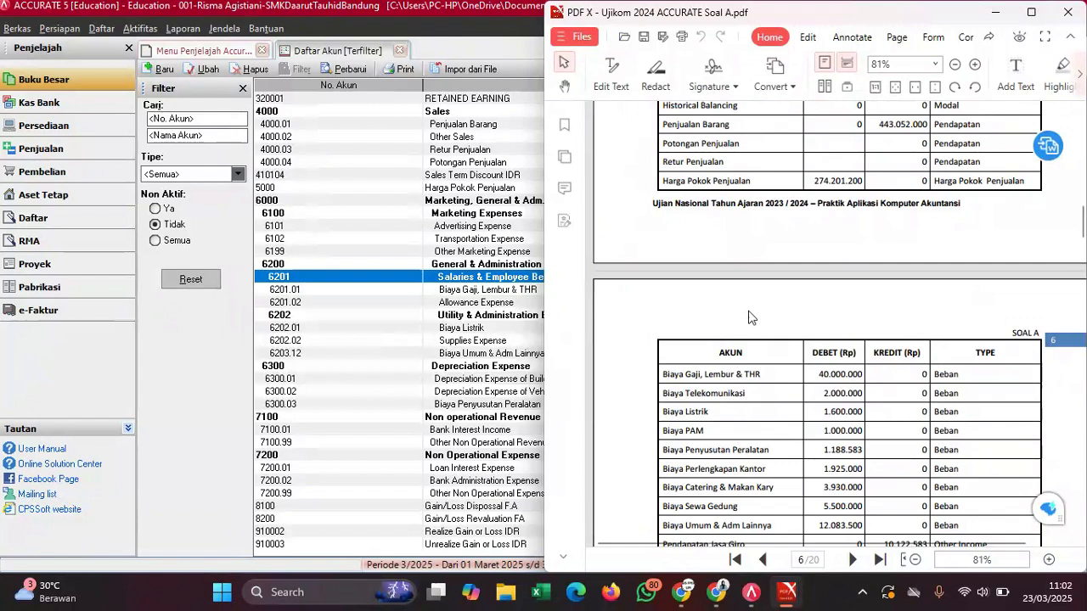
scroll(749, 317, "down", 2)
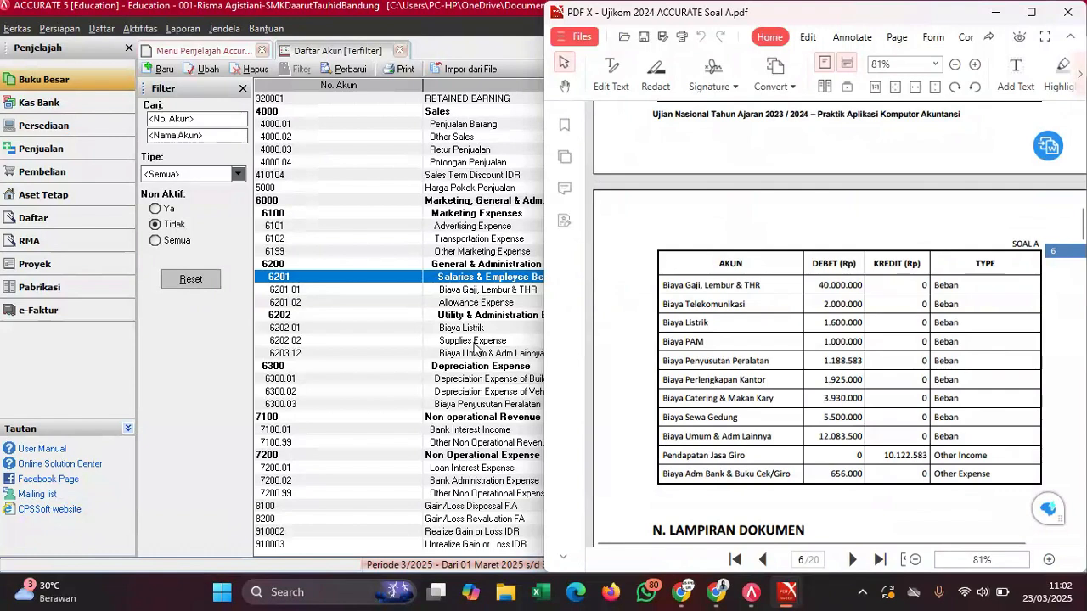
double_click(473, 344)
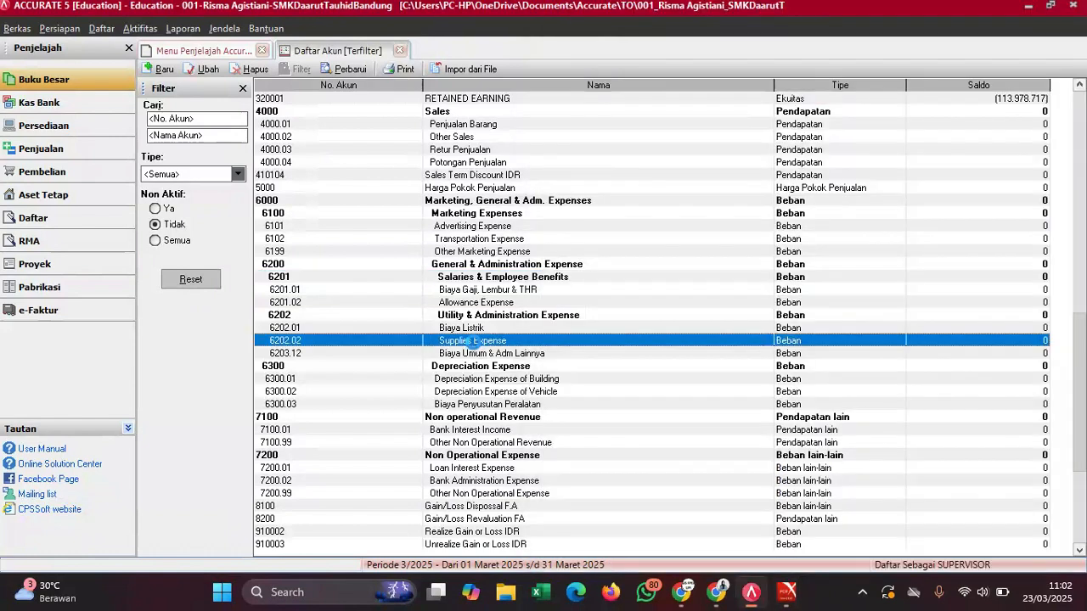
left_click_drag(320, 165, 224, 178)
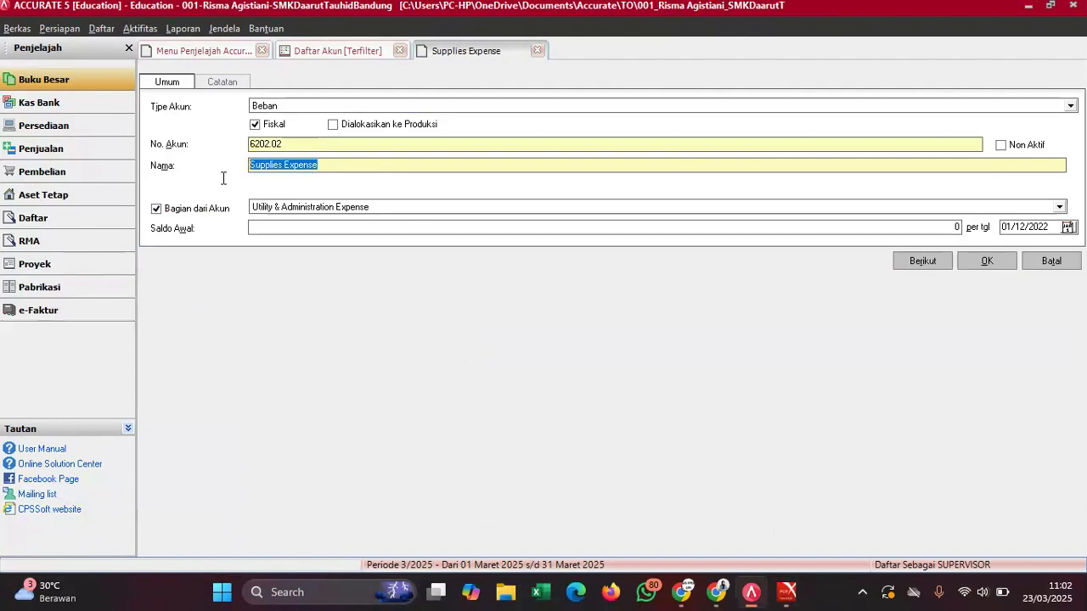
type("Beban")
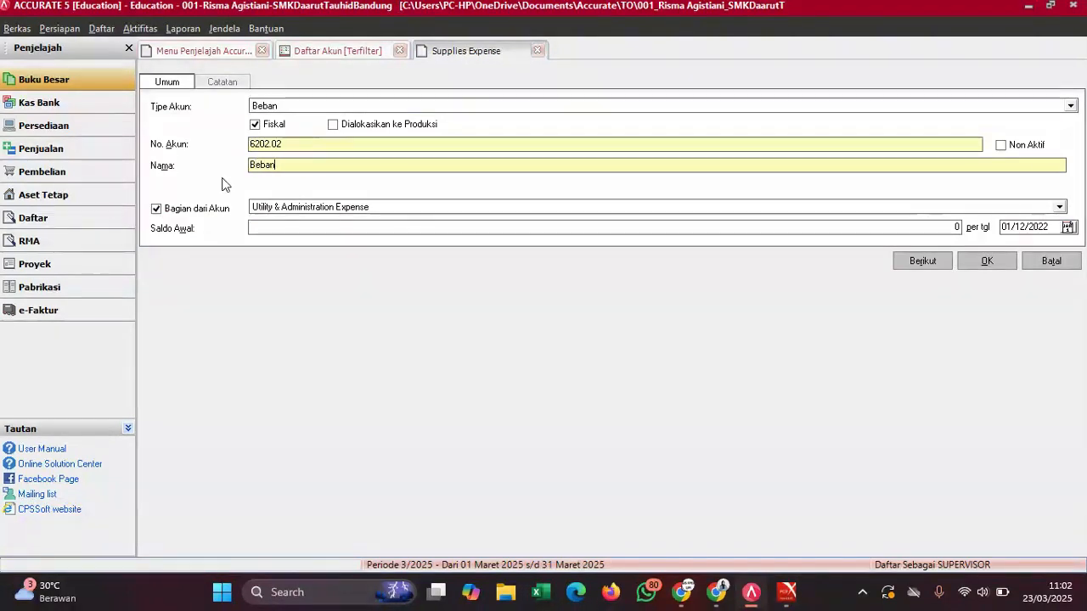
type(" Perleng")
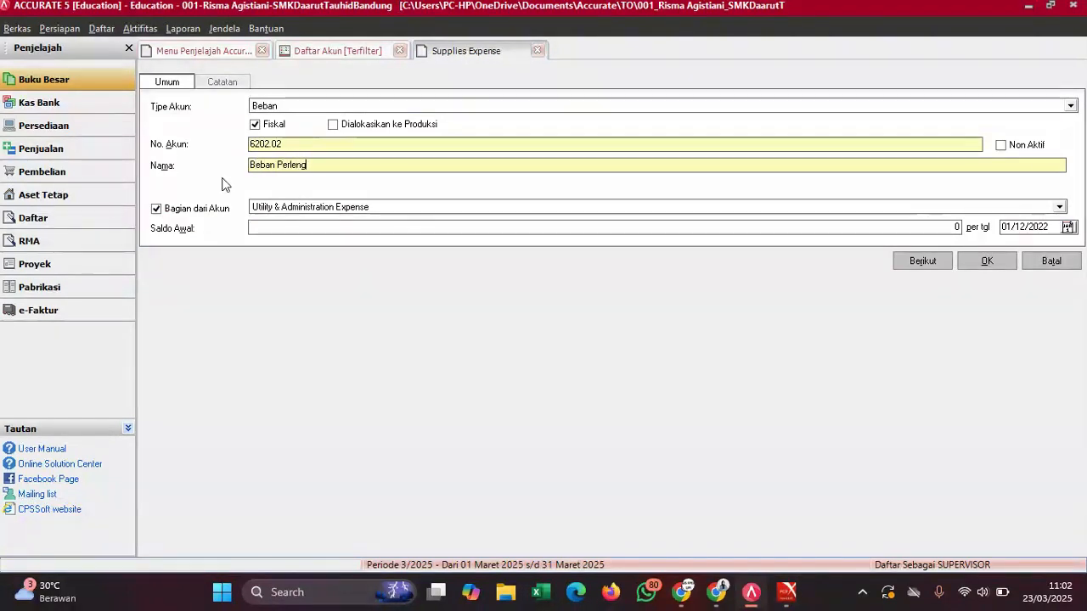
type("kapan Kantor")
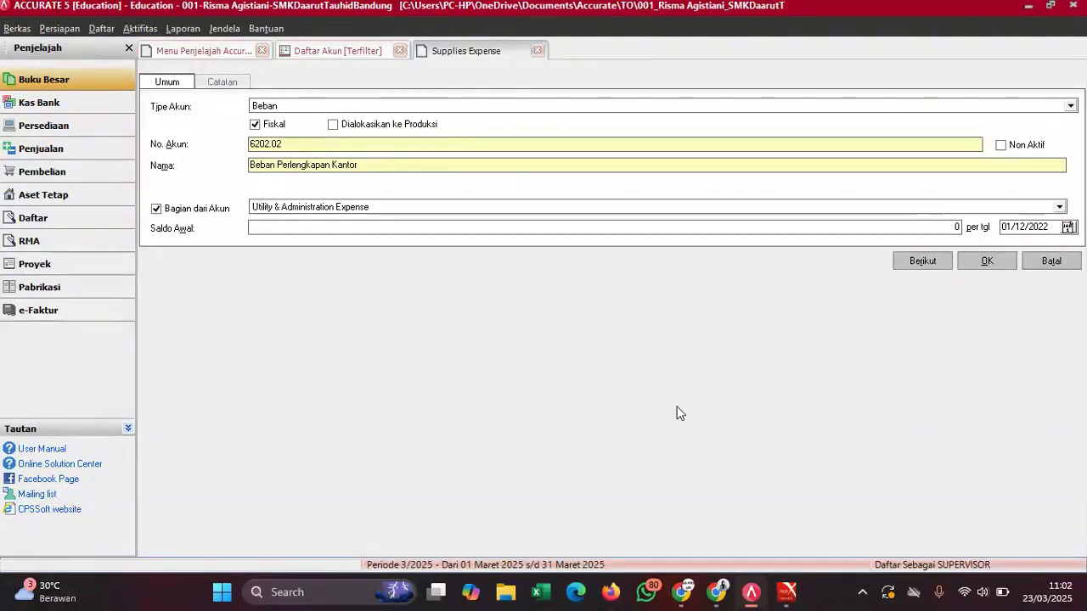
- Paste the 1.925.000 opening balance copied from the PDF and save the account
mouse_move(784, 599)
left_click(751, 528)
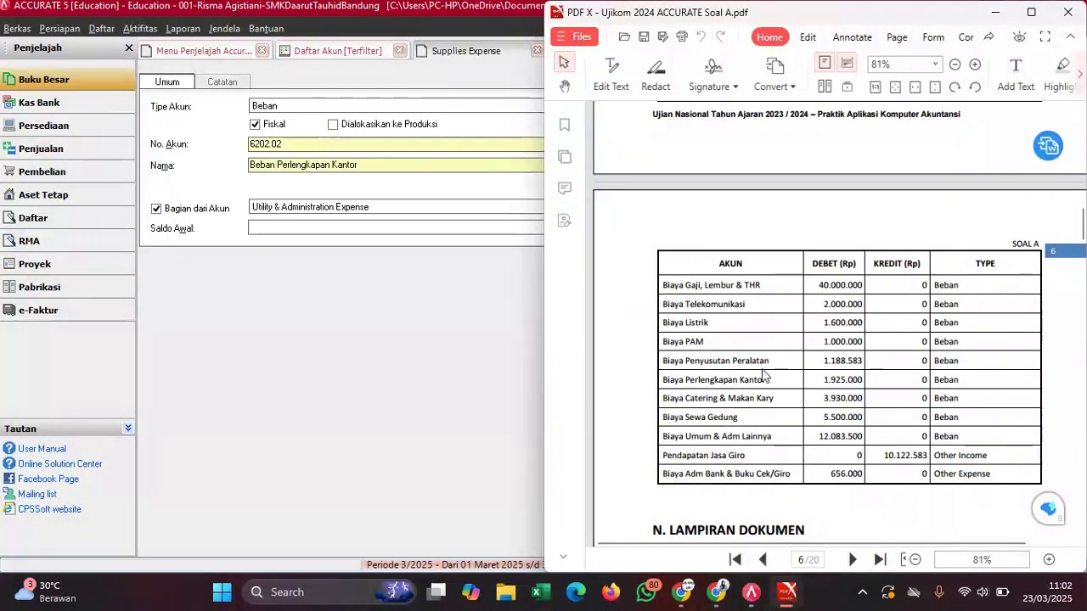
left_click_drag(823, 378, 862, 380)
right_click(862, 382)
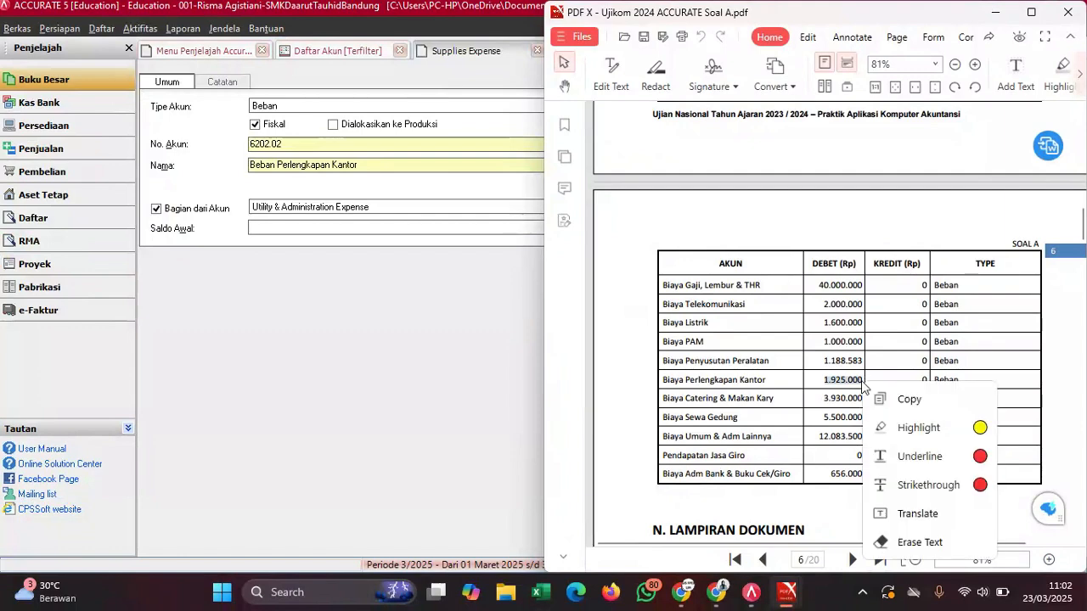
left_click(884, 401)
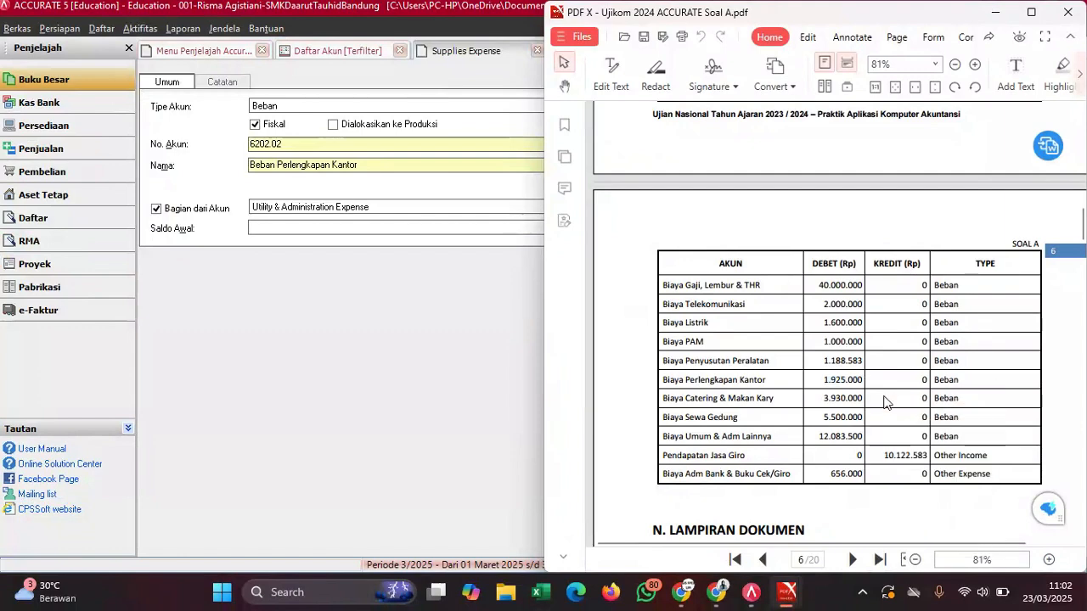
left_click(394, 227)
key("ctrl+v")
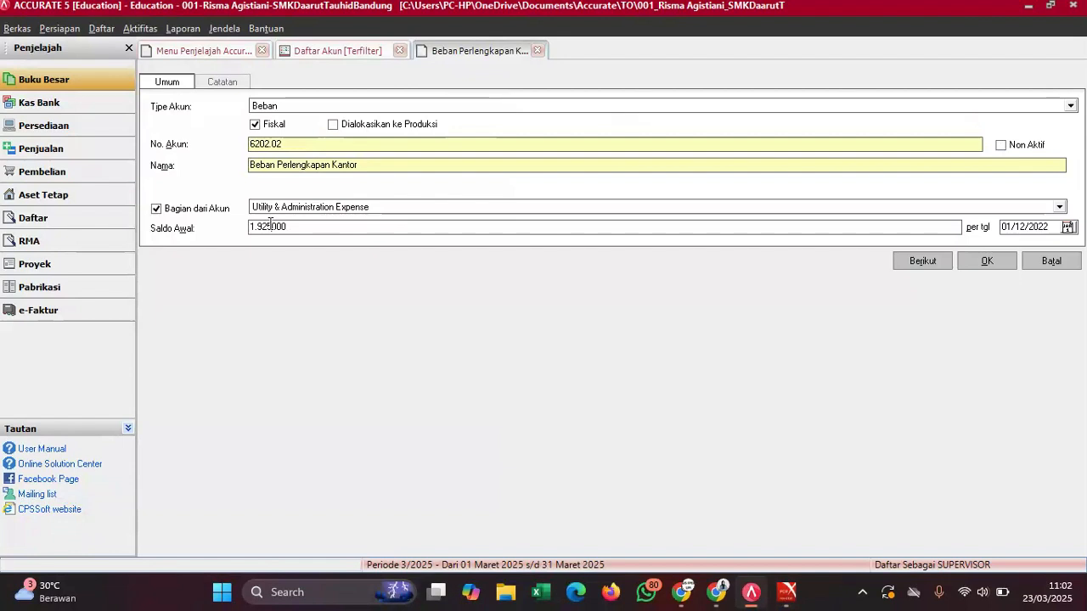
key("BackSpace")
left_click(992, 261)
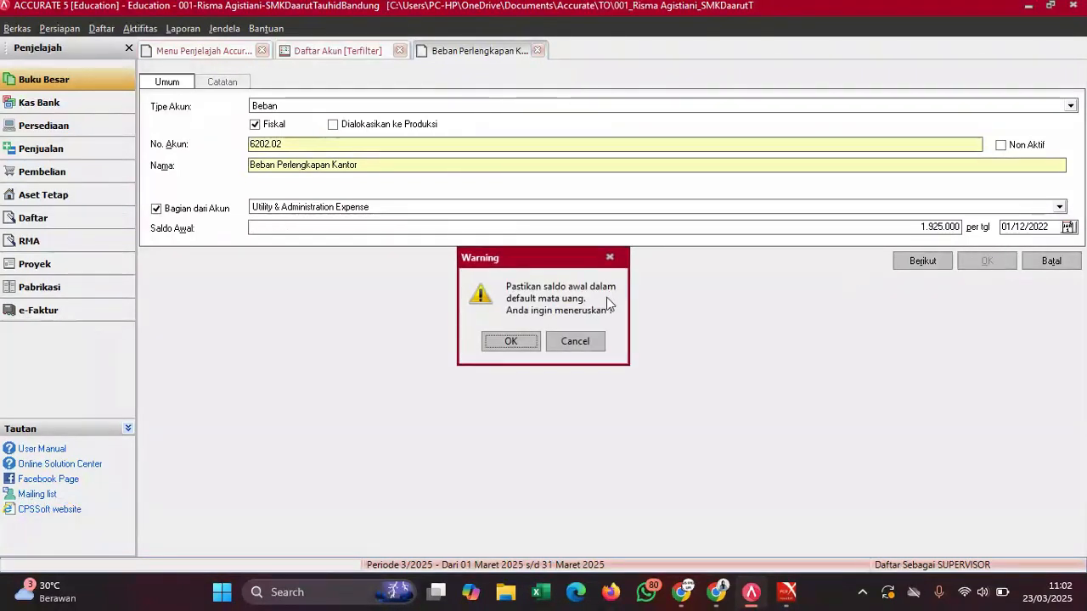
left_click(506, 342)
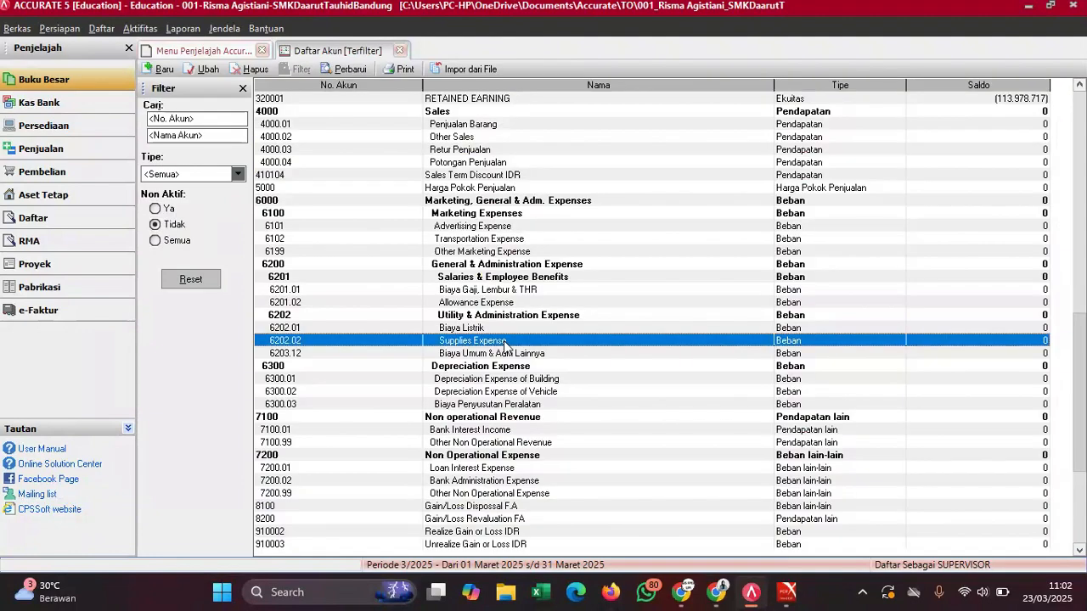
- Start a new Beban account numbered 6202.03 named 'Biaya Telekomunikasi'
left_click(350, 70)
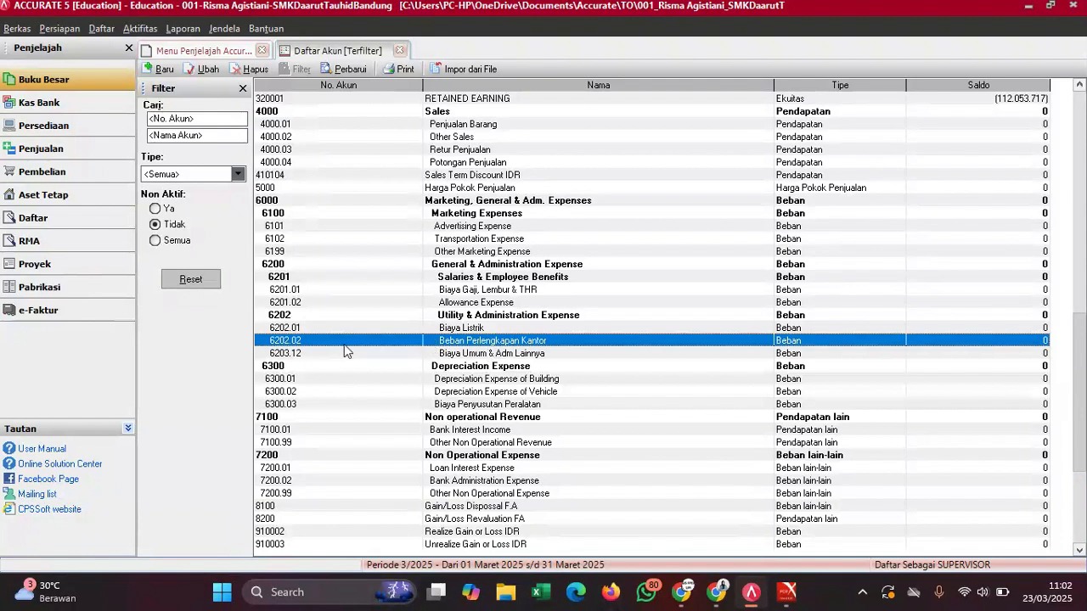
left_click(159, 69)
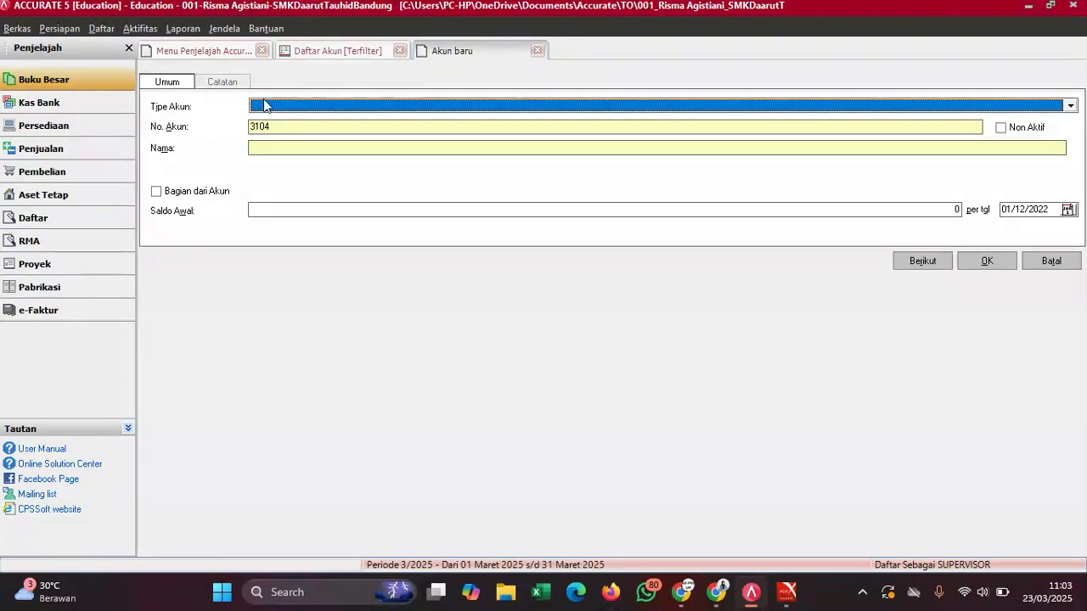
left_click(265, 104)
type("B")
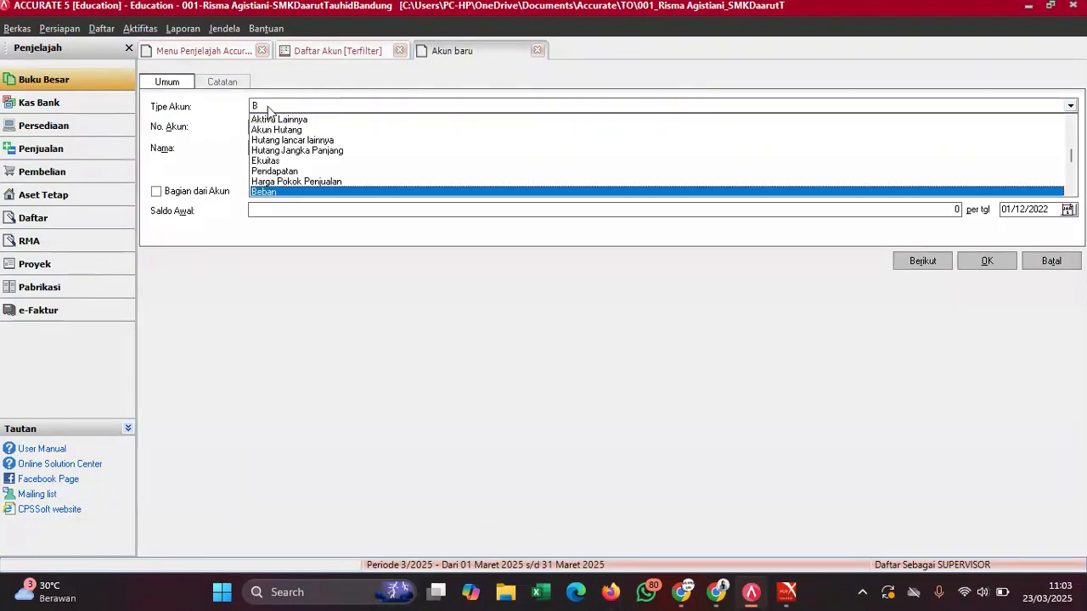
type("eban")
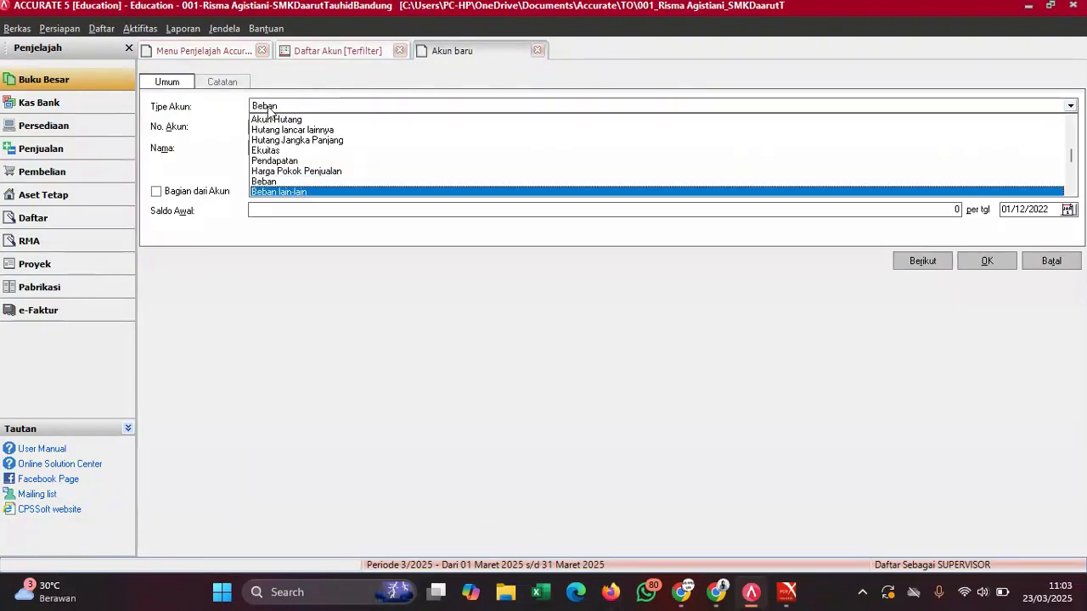
key("Down")
key("Up")
key("Up")
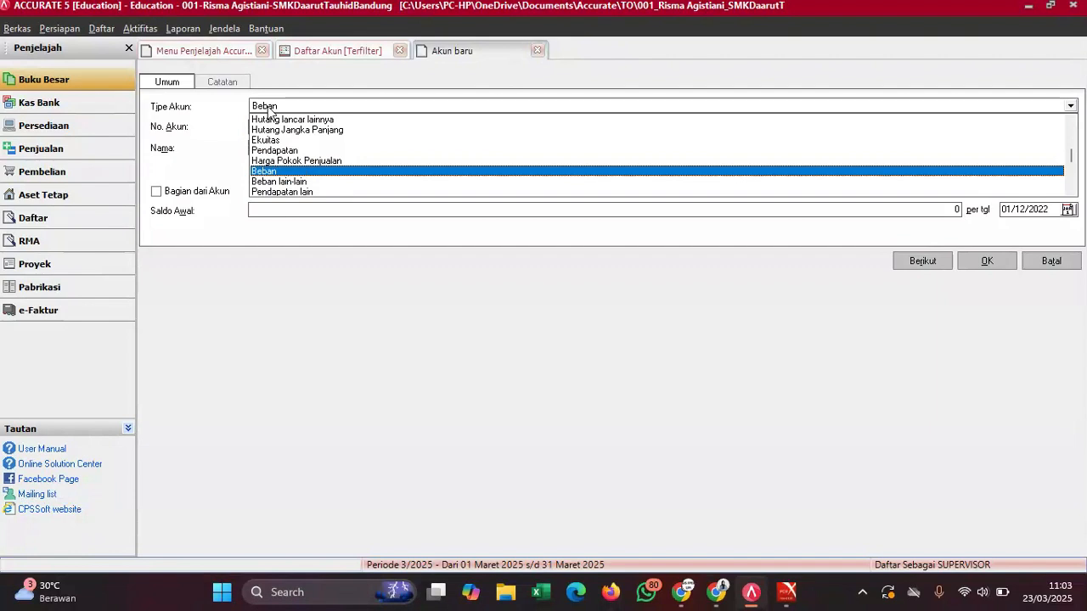
key("Return")
left_click(276, 141)
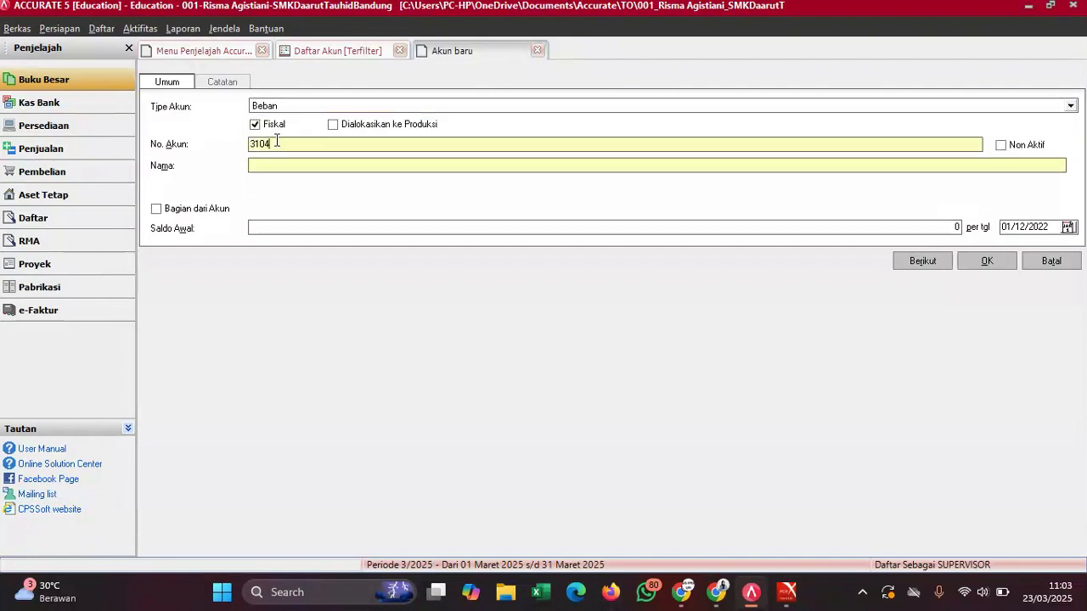
type("62")
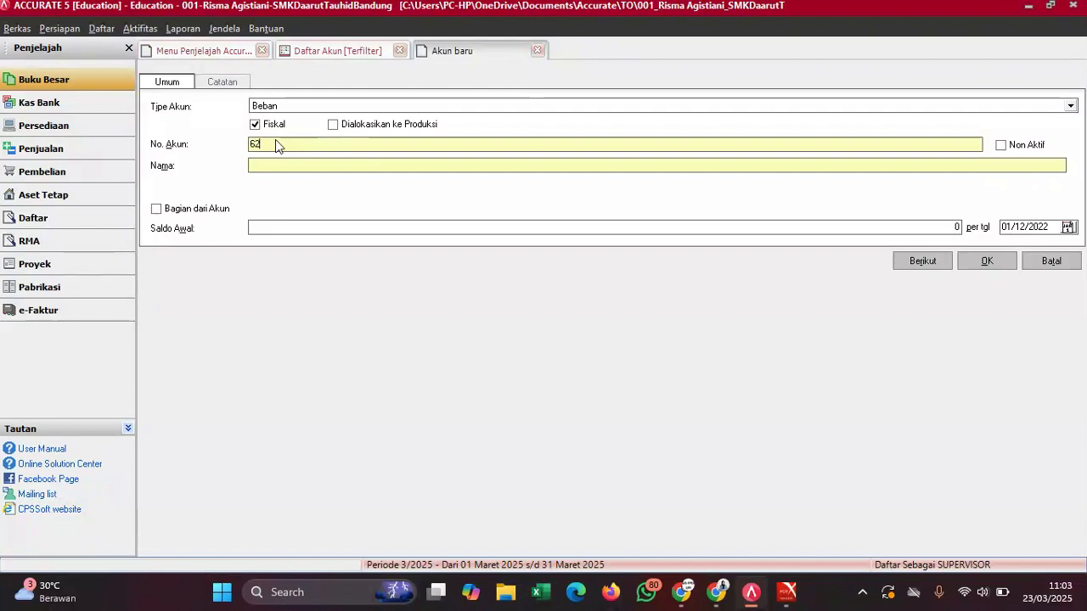
type("02.0")
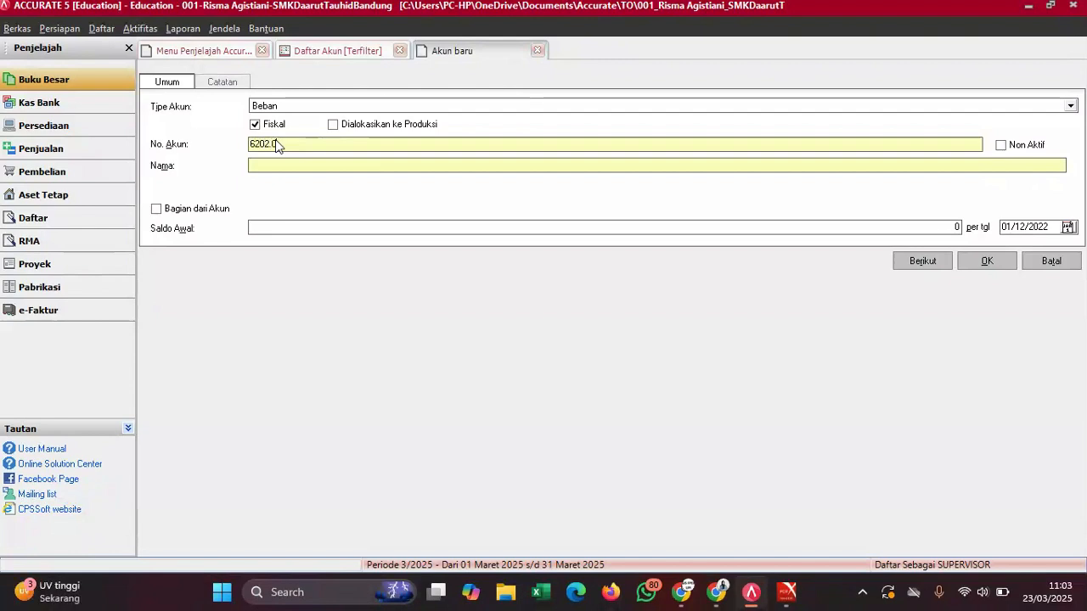
type("3")
left_click(309, 169)
type("Biaya ")
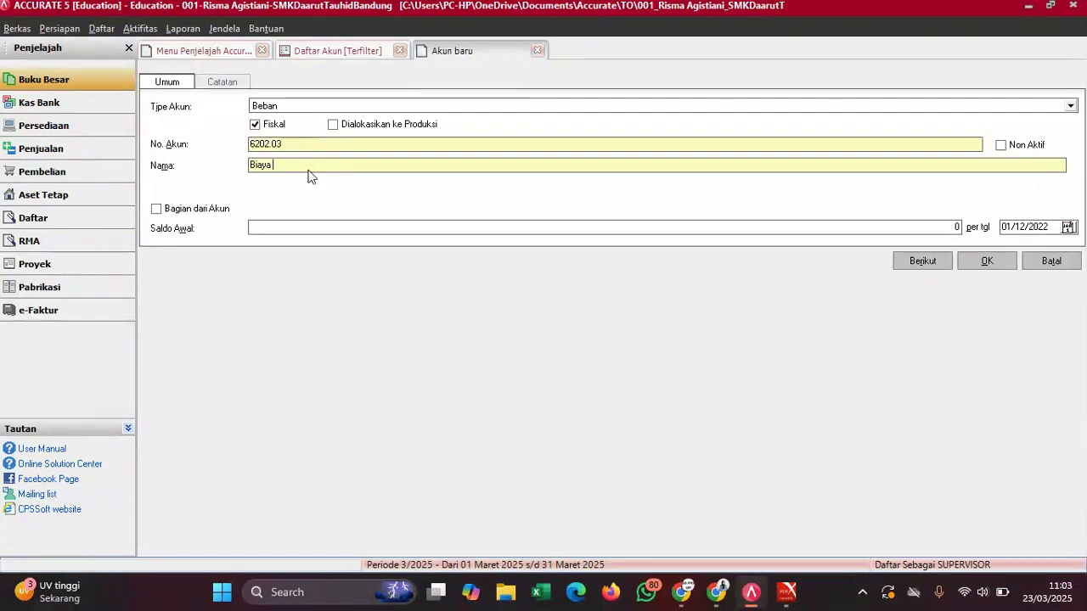
type("Telekomunikasi")
- Make it a sub-account of Utility & Administration Expense
left_click(187, 213)
left_click(254, 211)
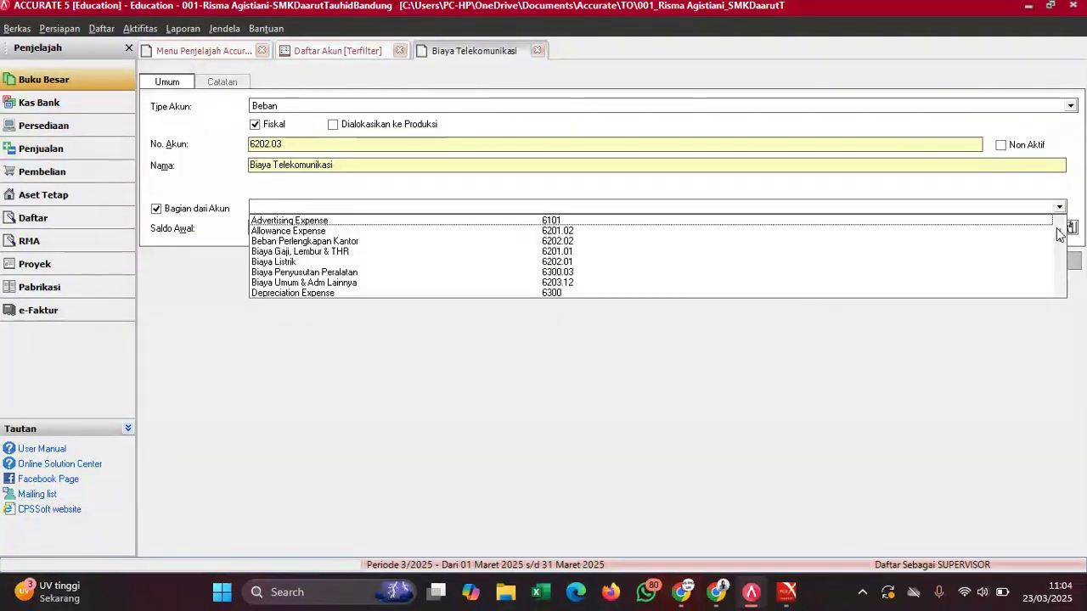
left_click(1060, 292)
left_click(1060, 291)
left_click(1061, 291)
left_click(1061, 291)
left_click(1060, 291)
left_click(1060, 291)
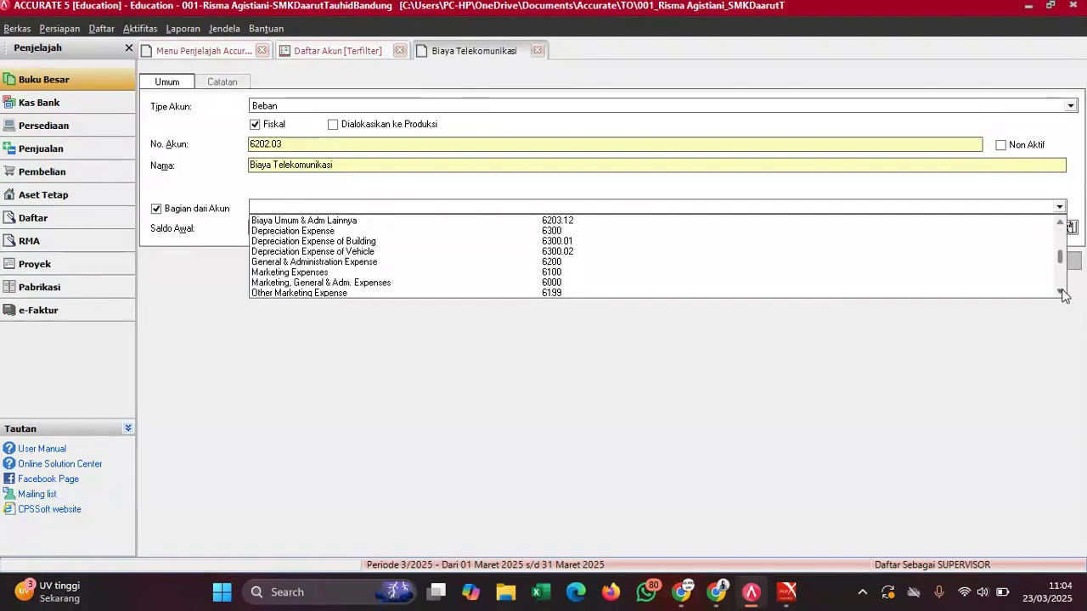
left_click(1061, 291)
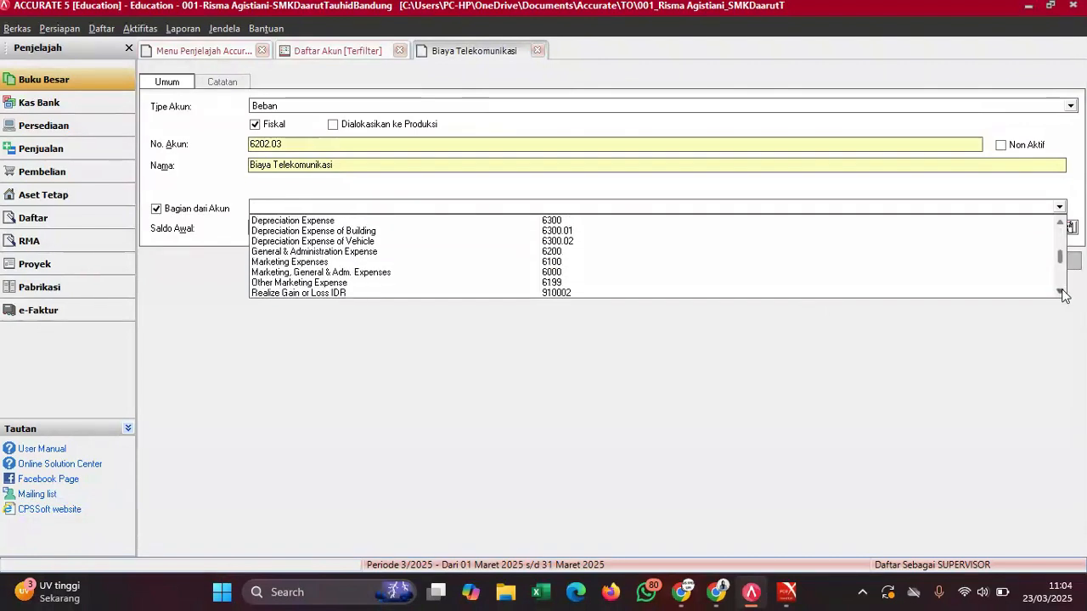
left_click(1061, 292)
left_click(1060, 291)
left_click(1061, 292)
left_click(1061, 291)
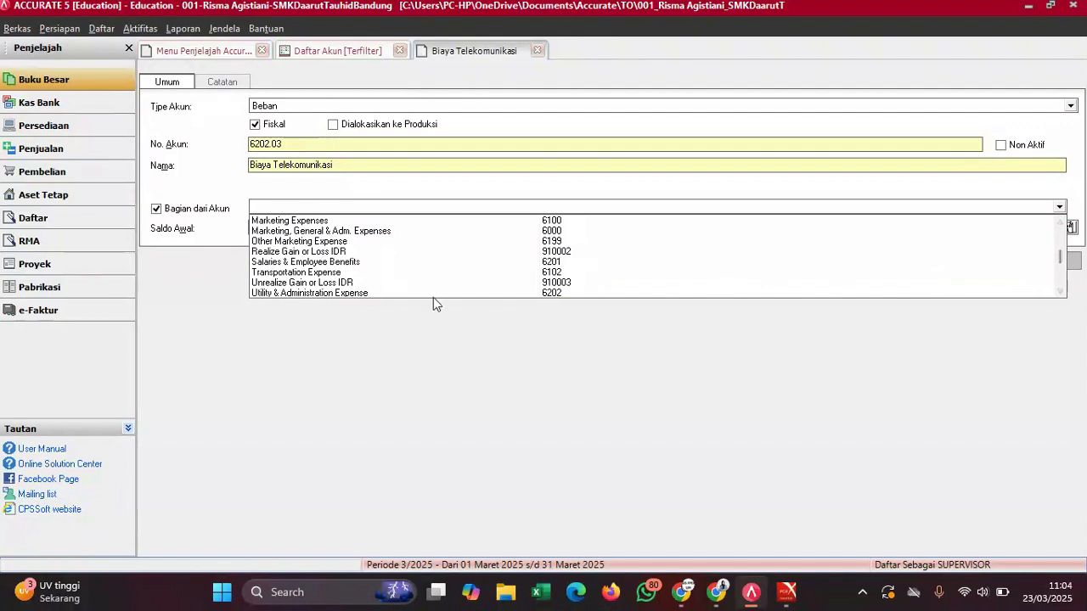
left_click(344, 293)
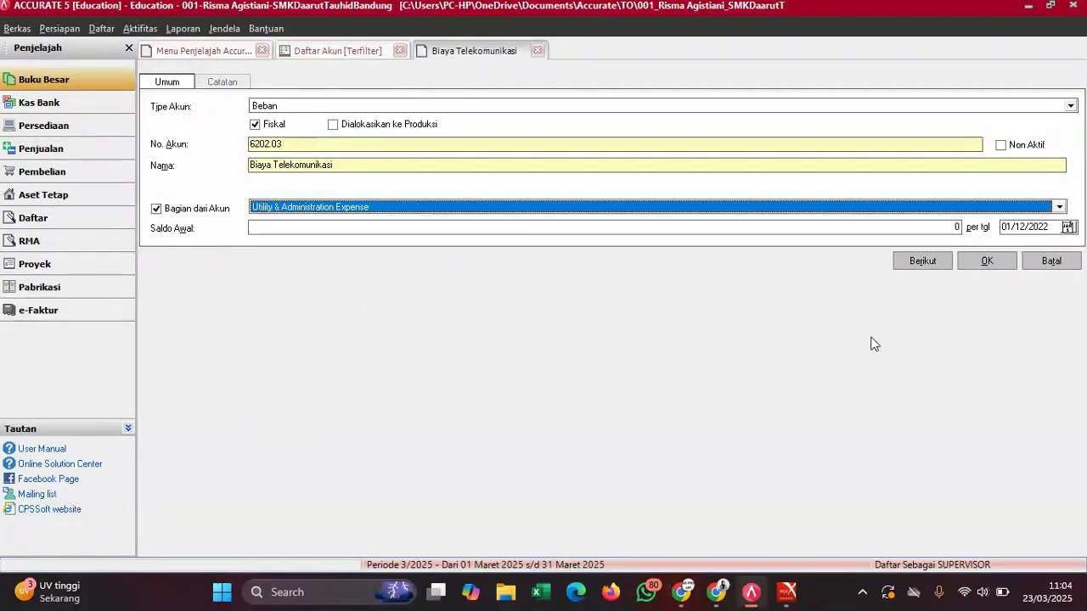
- Enter a 2.000.000 opening balance and save, accepting the currency warning
mouse_move(789, 592)
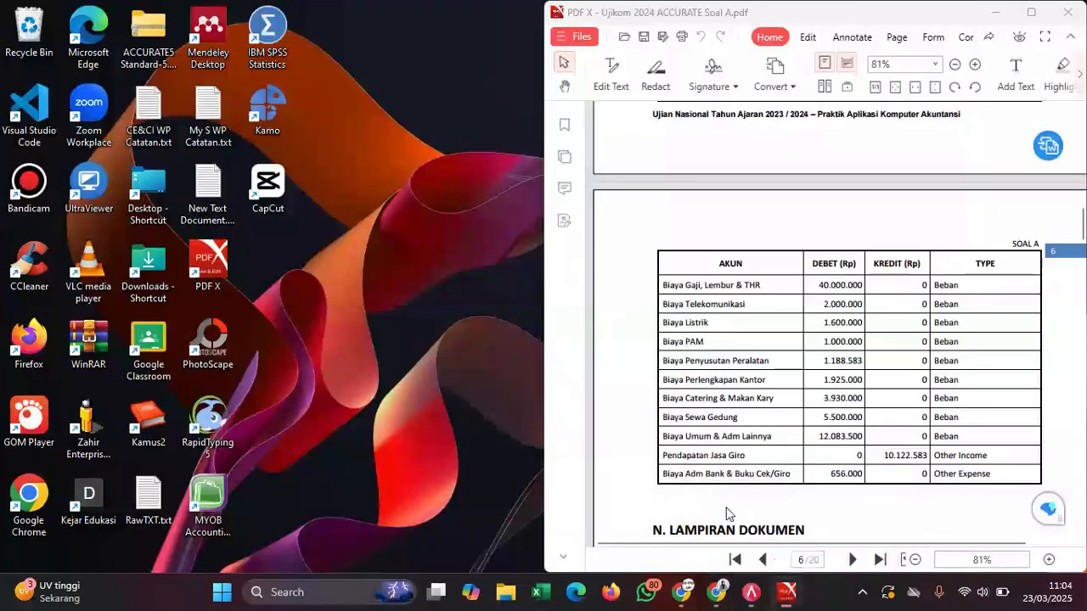
left_click(726, 513)
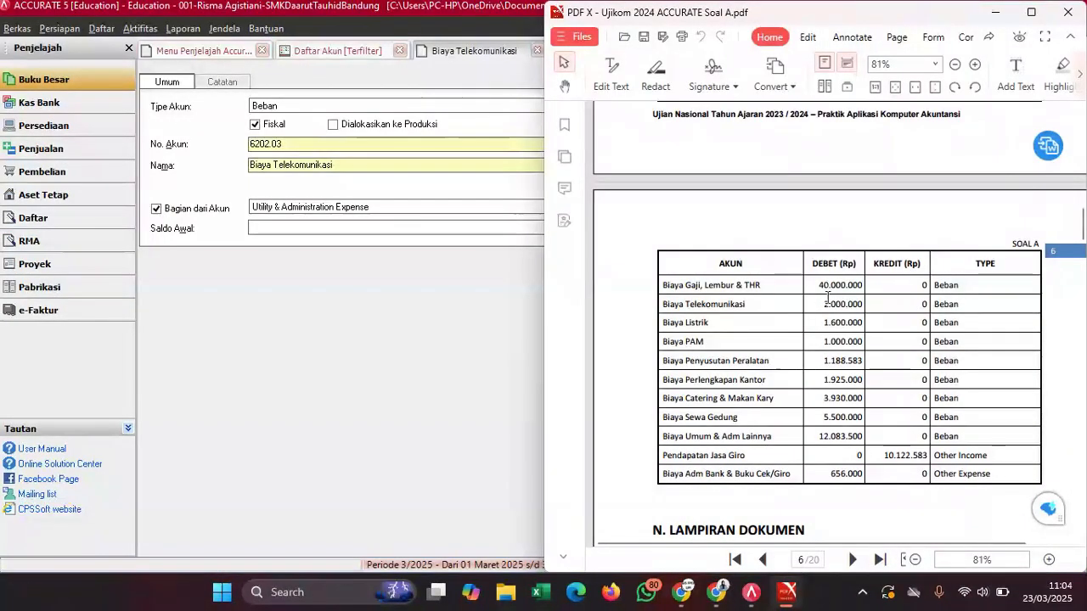
left_click(449, 228)
type("2000000")
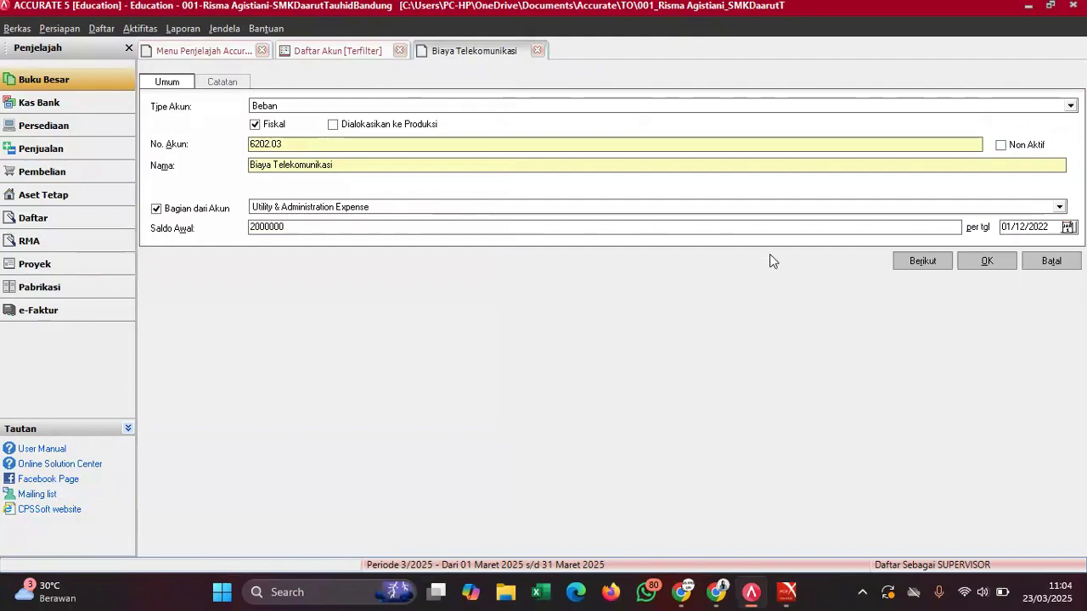
left_click(984, 262)
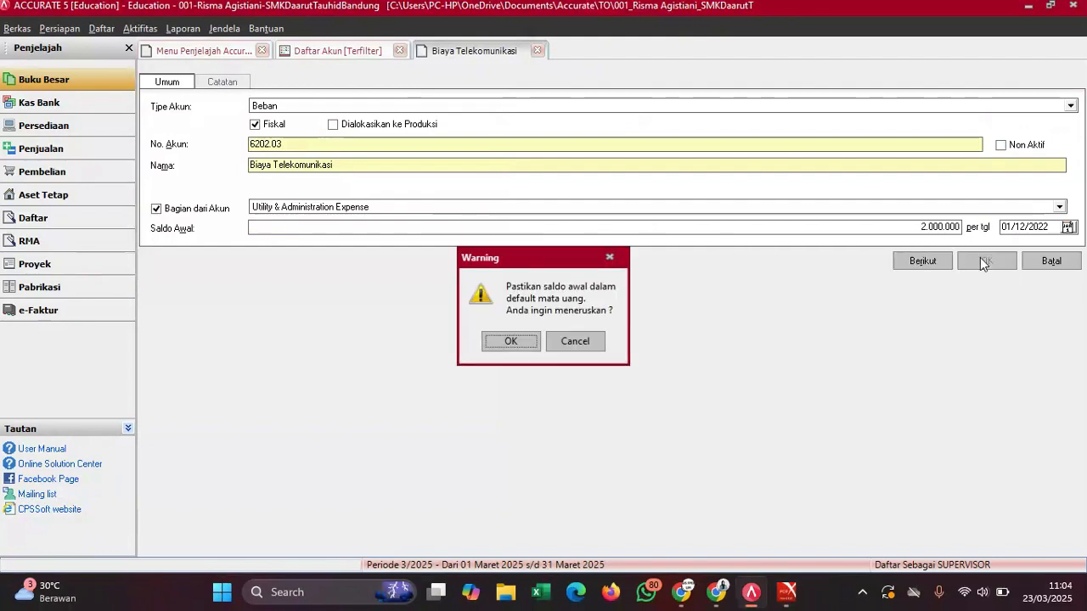
left_click(511, 340)
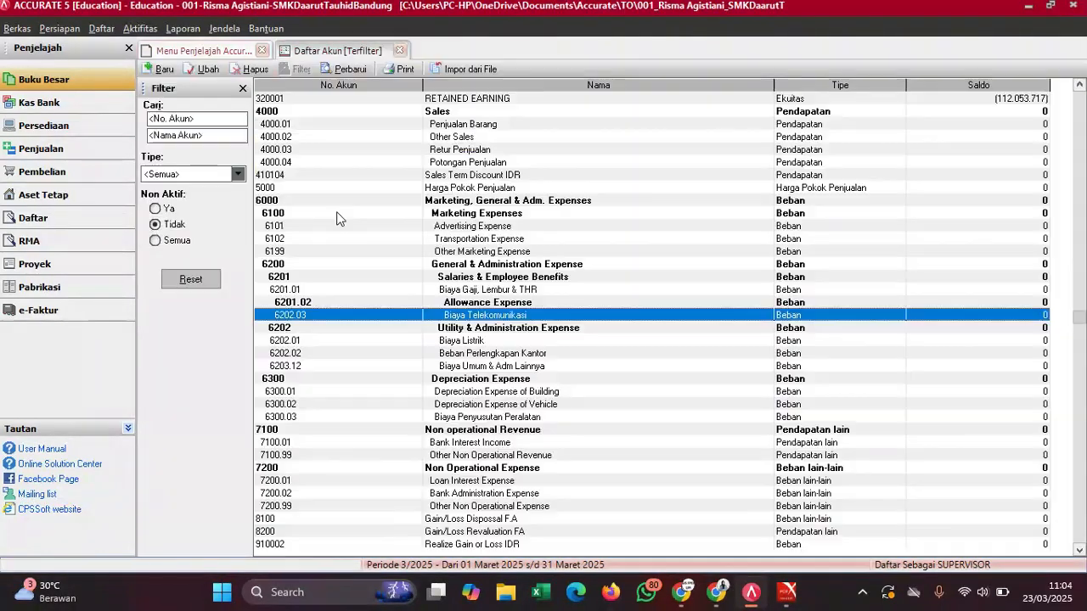
- Refresh the list and check 6202.03 Biaya Telekomunikasi against the PDF trial balance
left_click(360, 69)
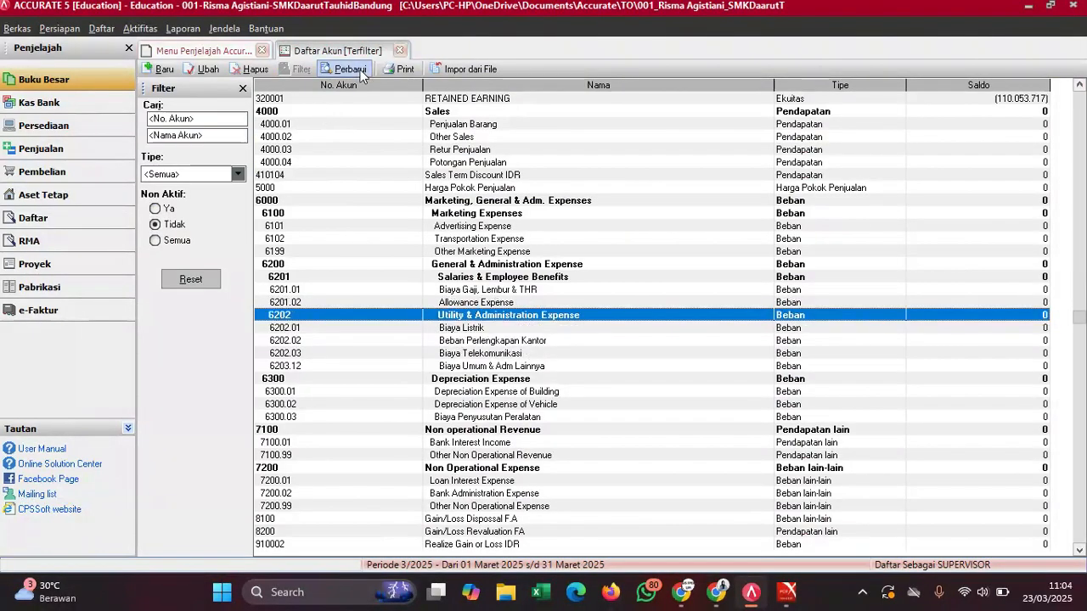
left_click(477, 355)
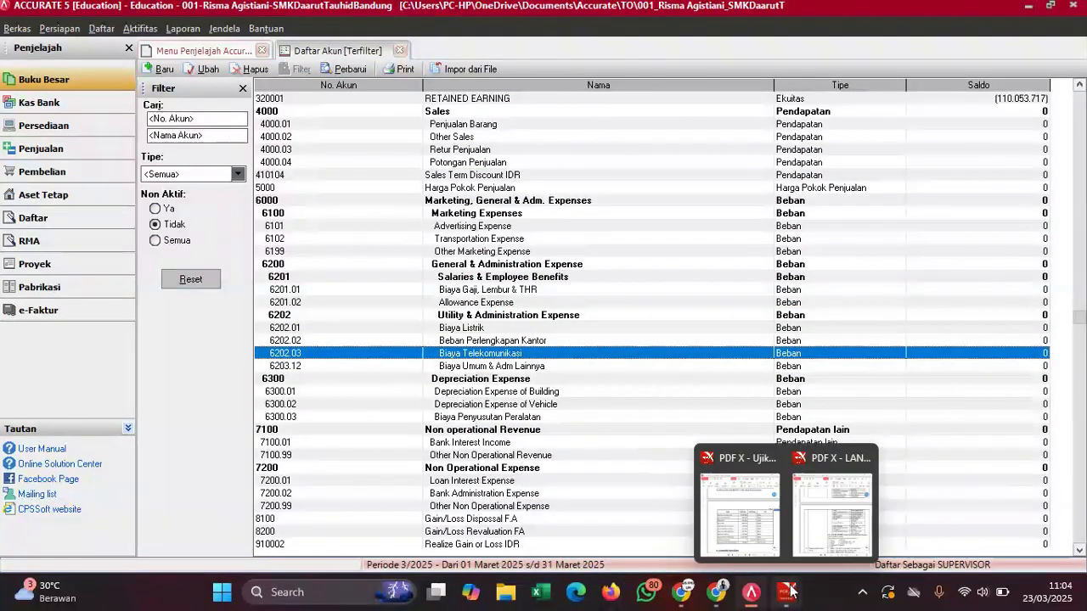
left_click(771, 531)
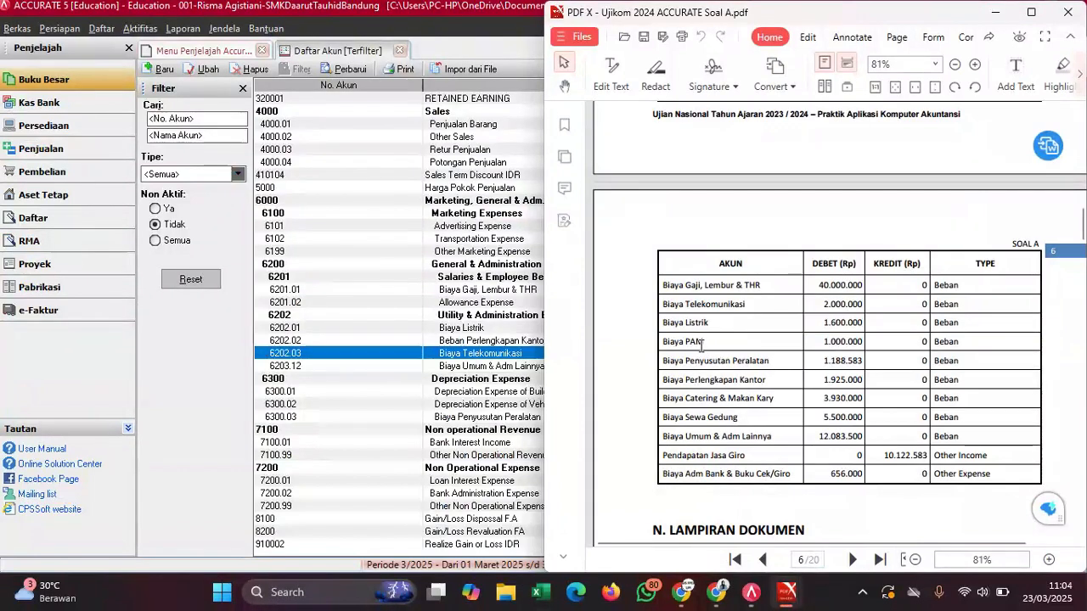
left_click(479, 355)
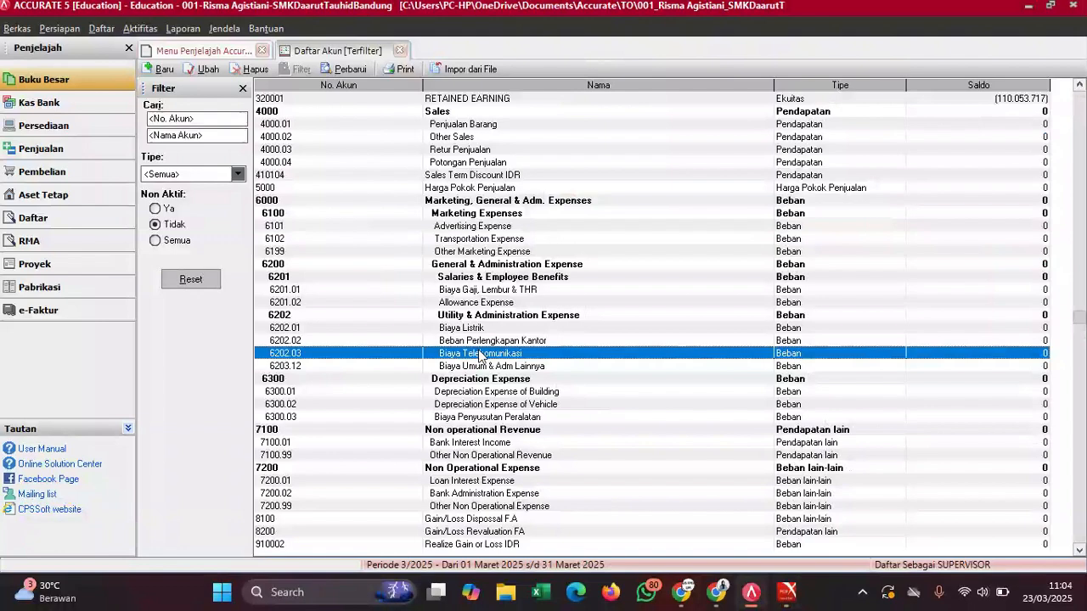
- Create a Beban account 'Biaya PAM' under Utility & Administration Expense
left_click(155, 71)
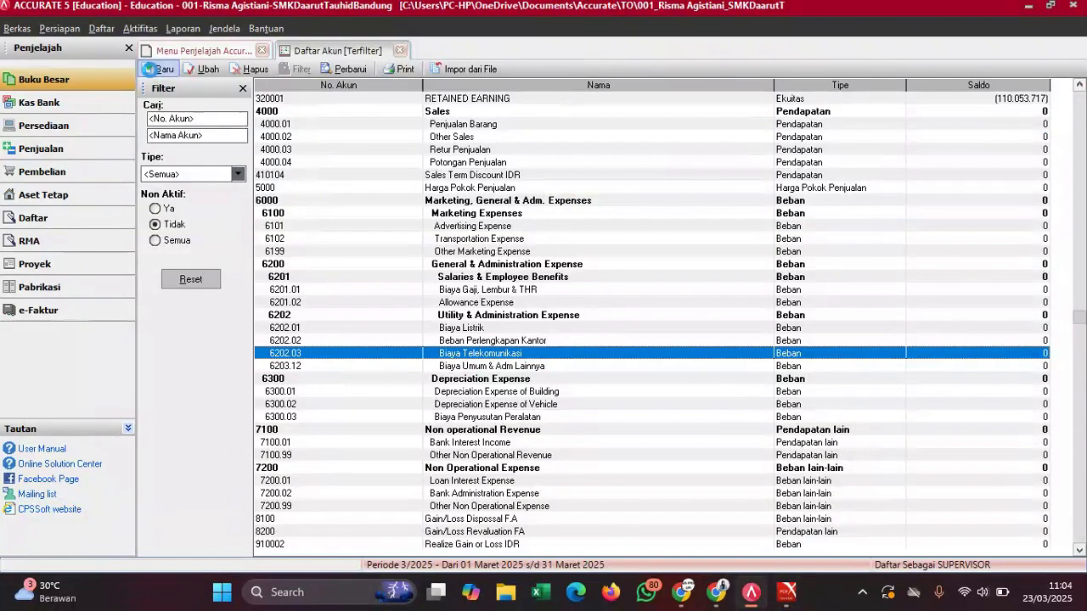
left_click(290, 106)
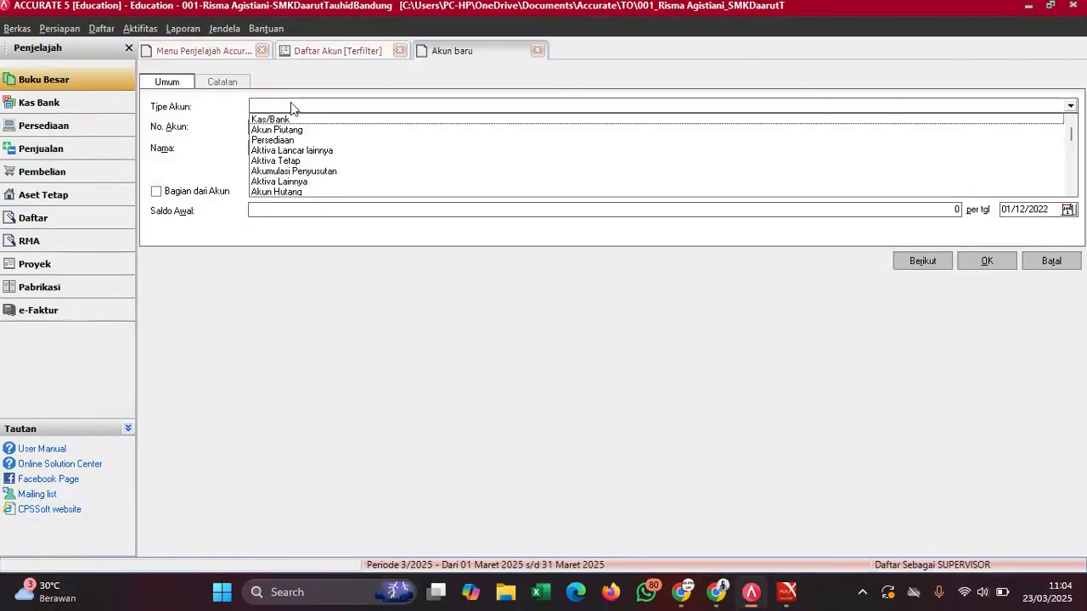
type("ban")
key("Return")
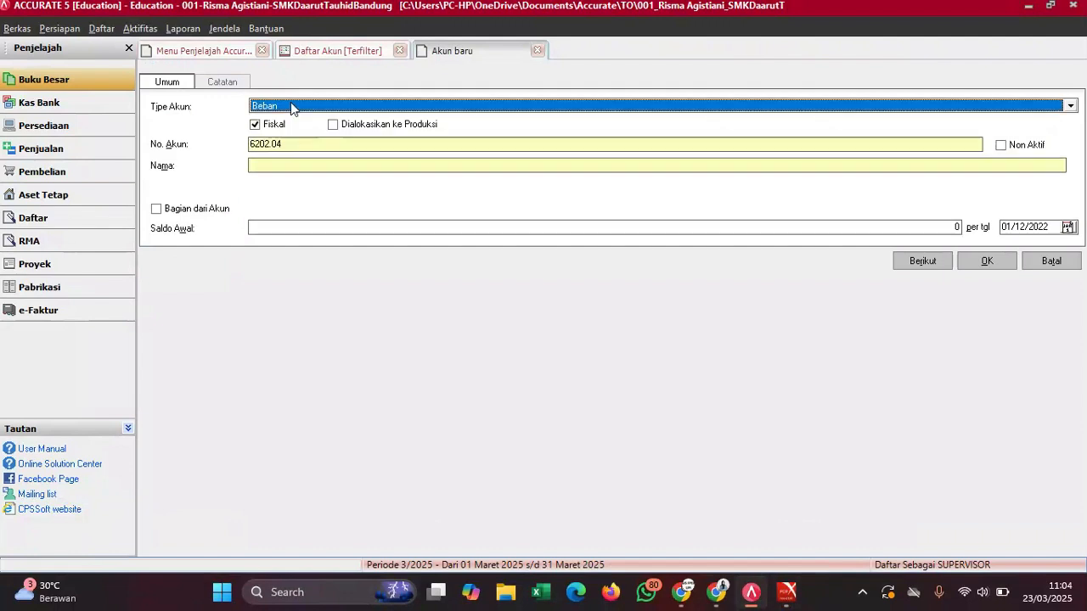
left_click(280, 165)
type("Bia")
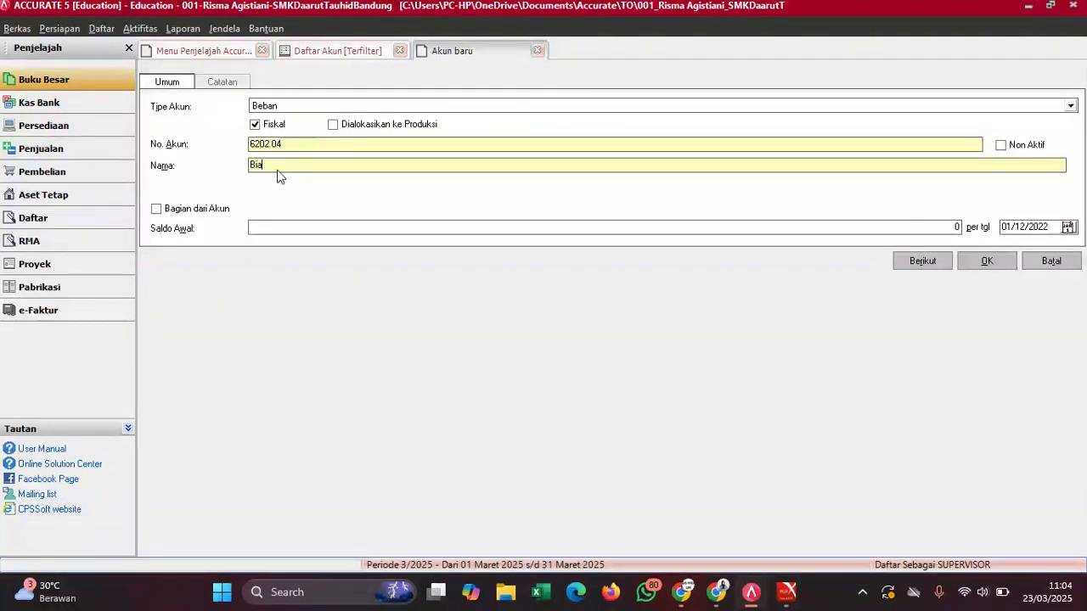
type("ya PAM")
left_click(177, 209)
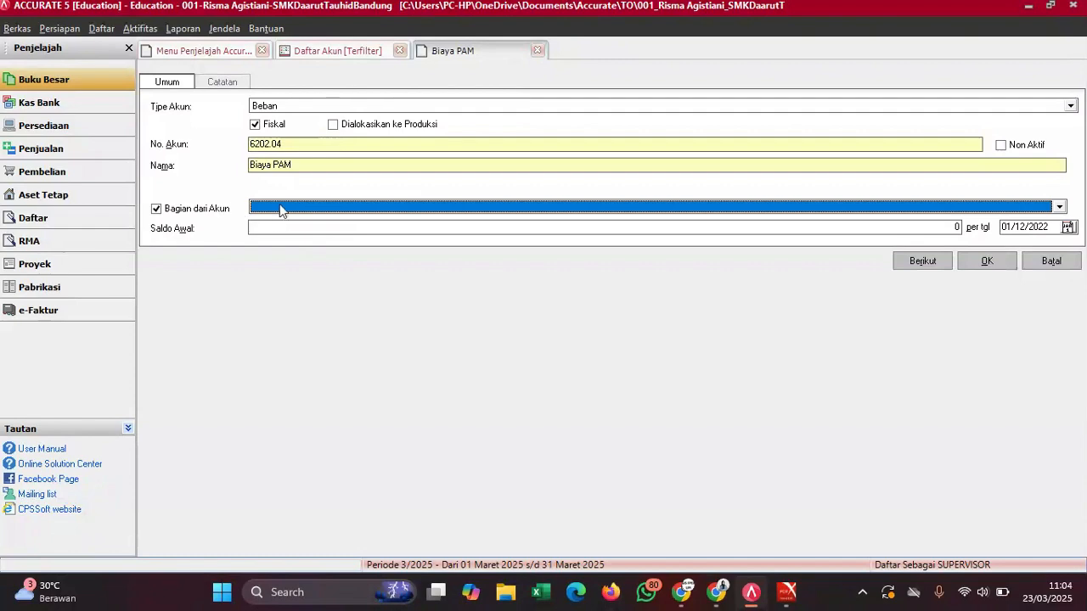
left_click(280, 205)
type("Uti")
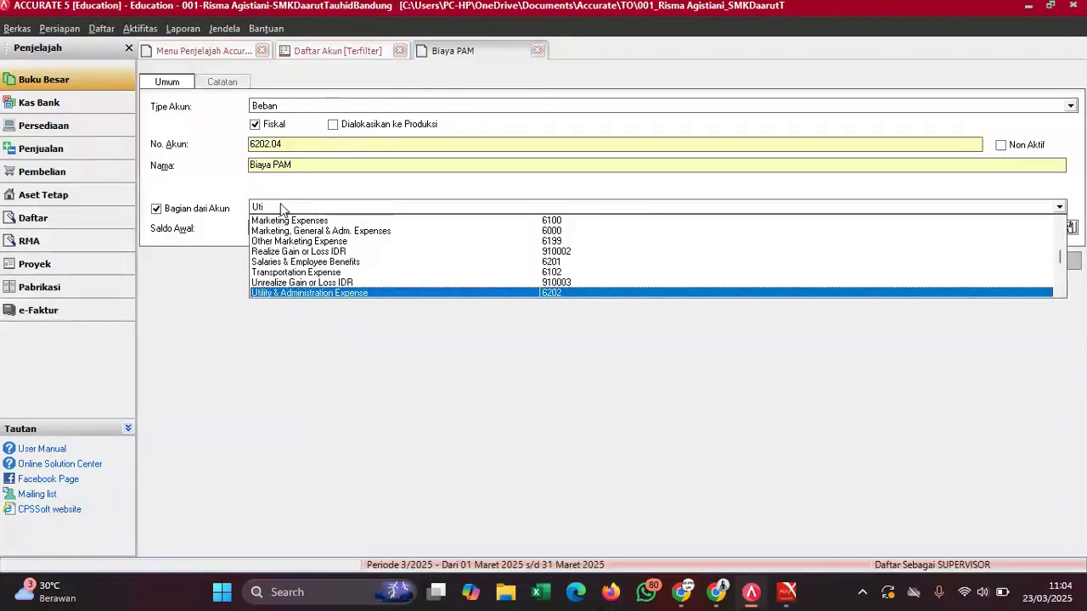
key("Return")
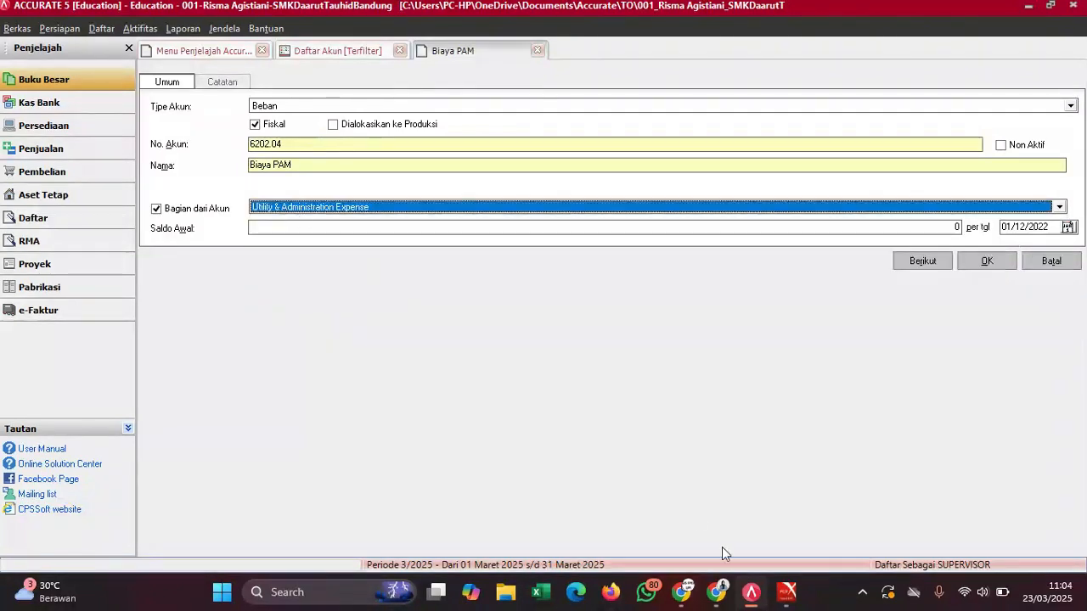
- Enter a 1.000.000 opening balance and save, accepting the currency warning
mouse_move(788, 592)
left_click(743, 509)
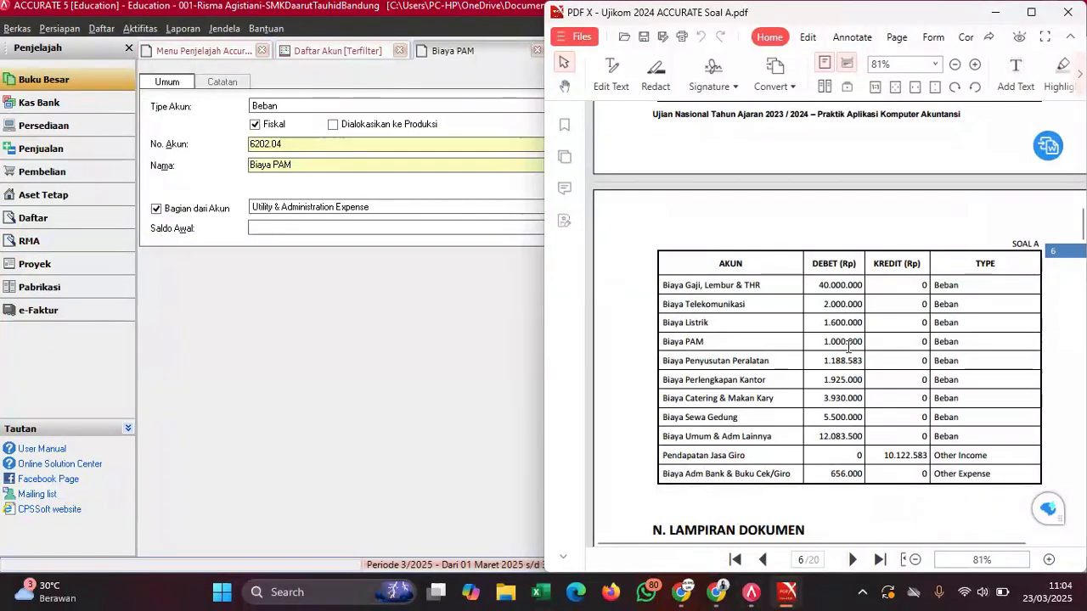
left_click(443, 227)
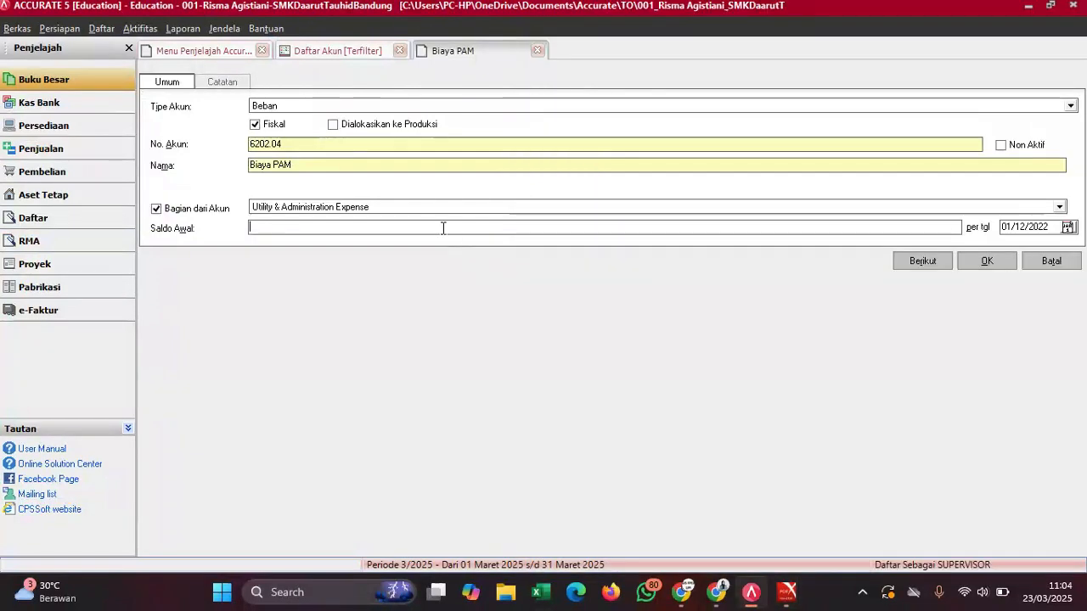
type("1000000")
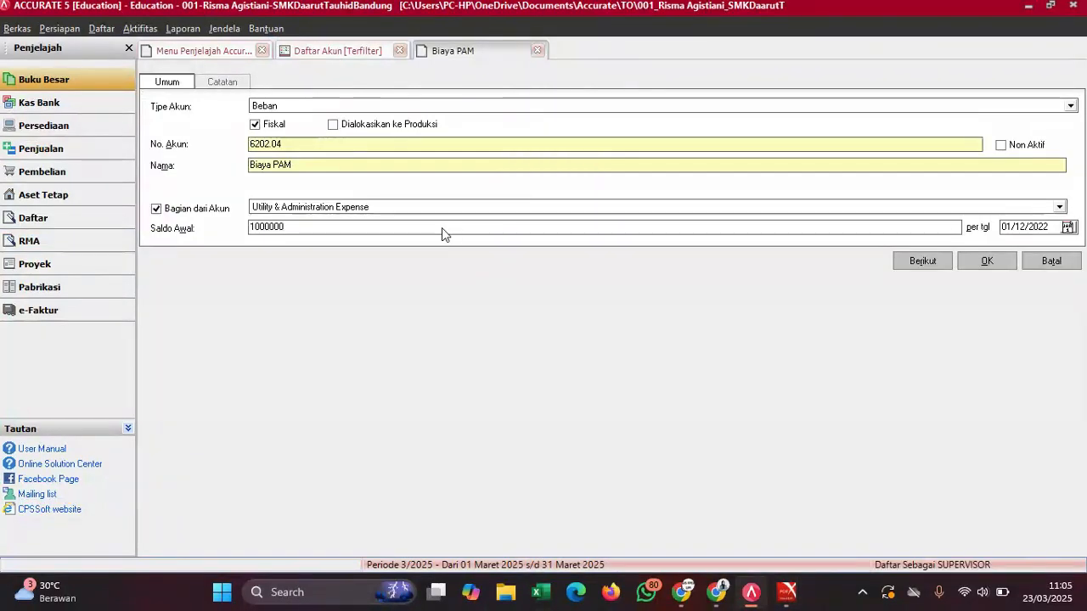
left_click(969, 265)
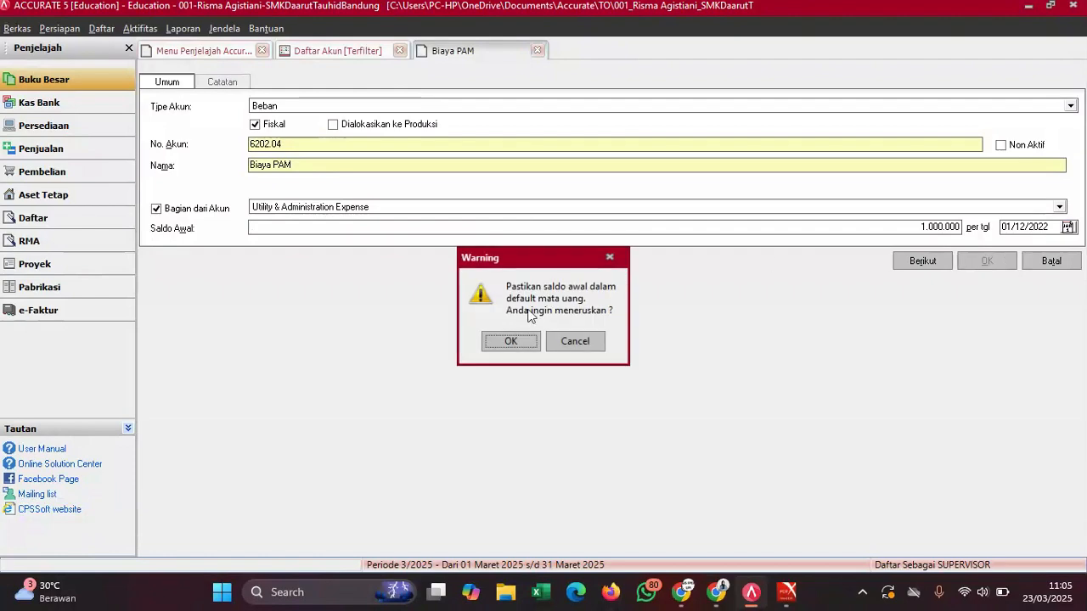
left_click(494, 348)
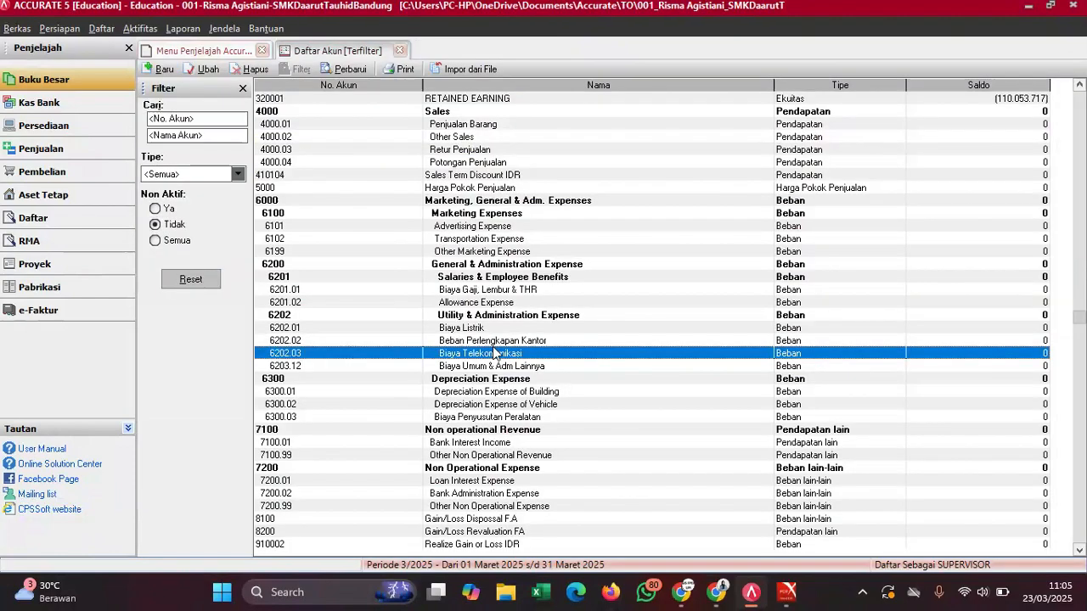
- Refresh the list to show 6202.04 Biaya PAM and copy 'Biaya Catering & Makan Kary' from the PDF
left_click(345, 69)
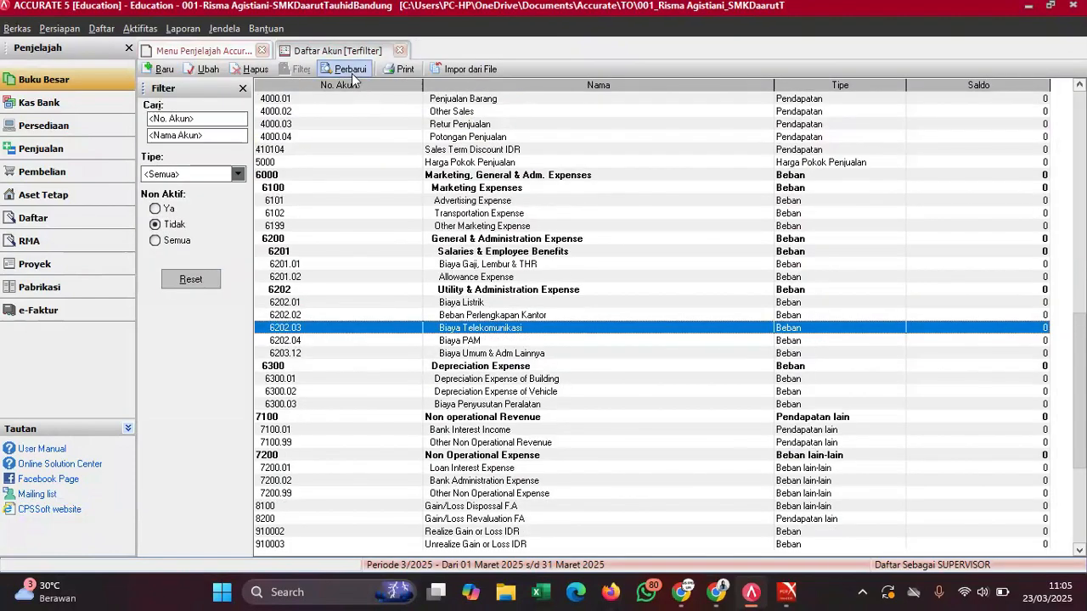
left_click(561, 355)
mouse_move(787, 592)
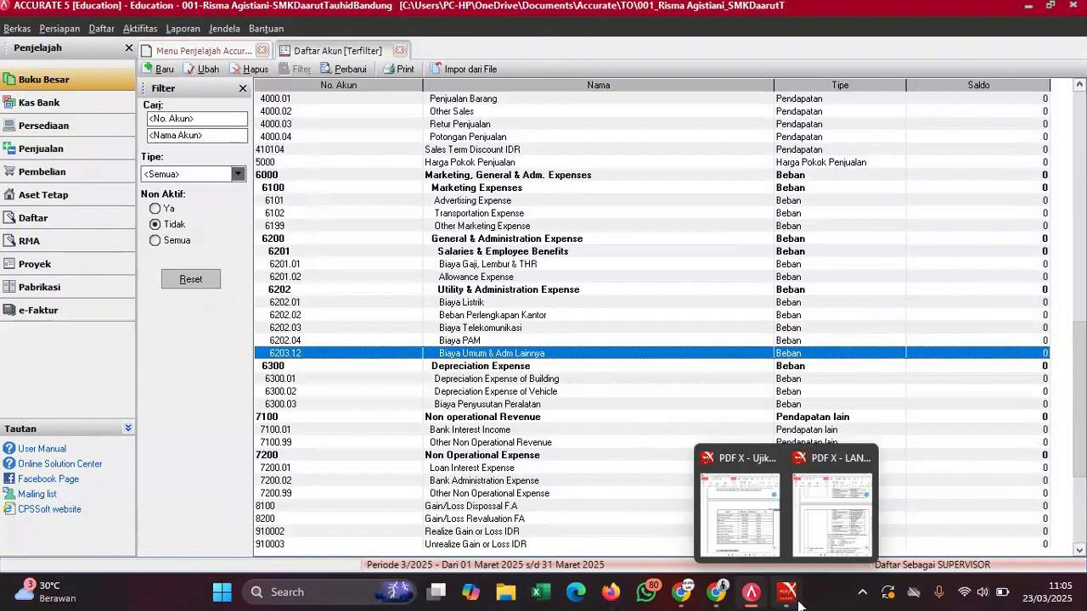
left_click(749, 528)
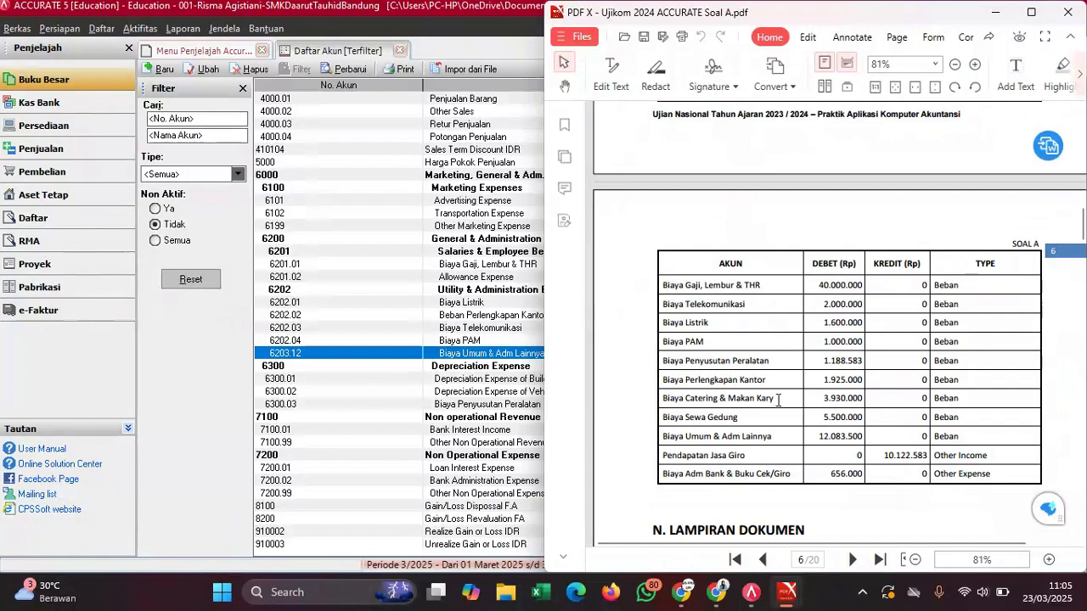
left_click_drag(774, 399, 661, 399)
left_click(704, 418)
left_click(501, 391)
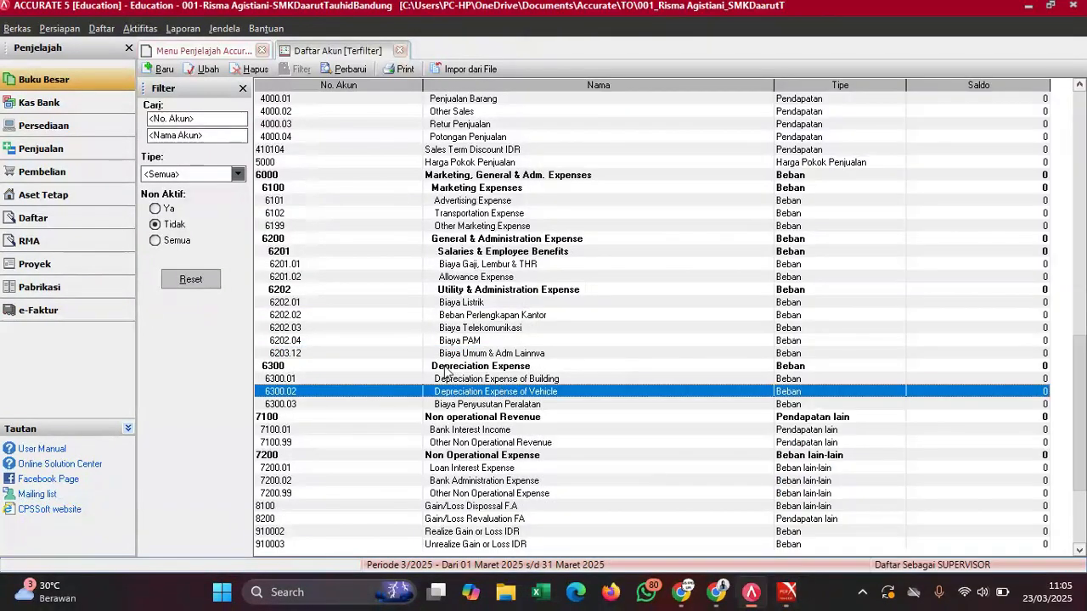
- Create a Beban account 'Biaya Catering & Makan Kary' under Utility & Administration Expense
left_click(164, 69)
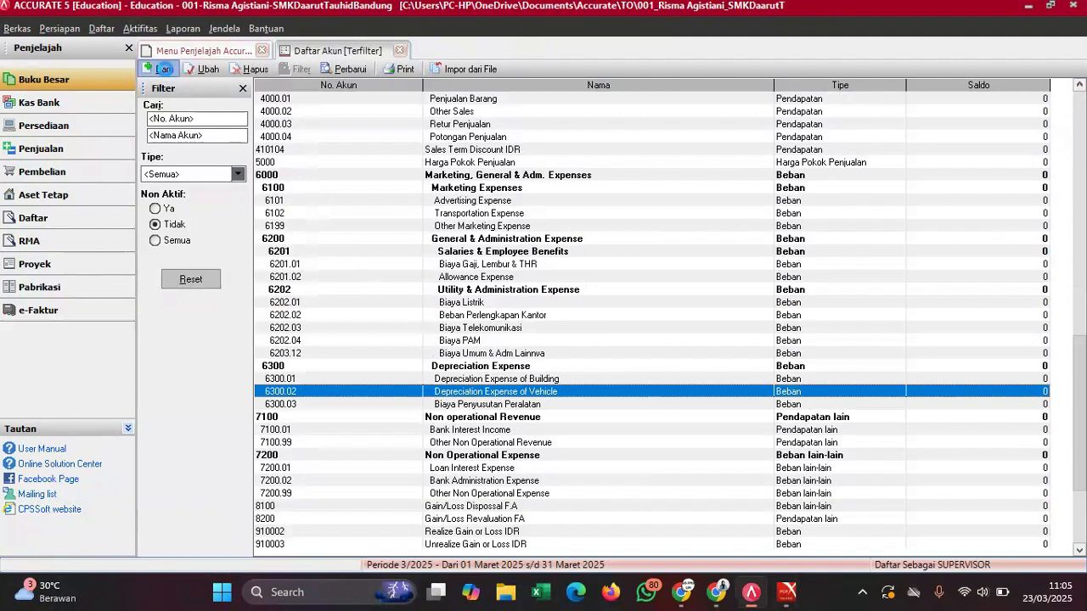
left_click(299, 109)
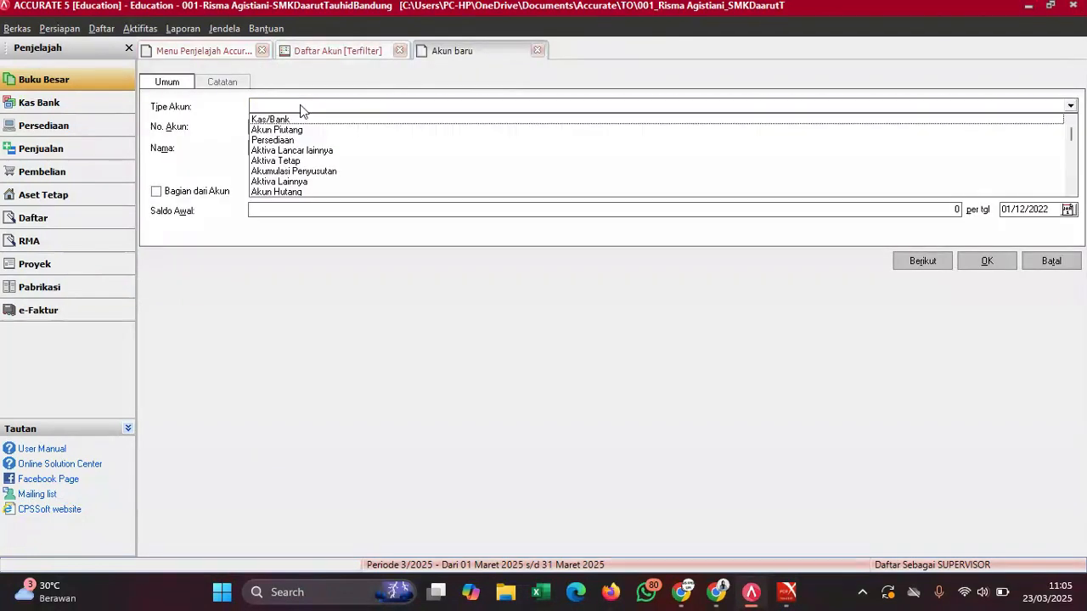
type("Beb")
key("Return")
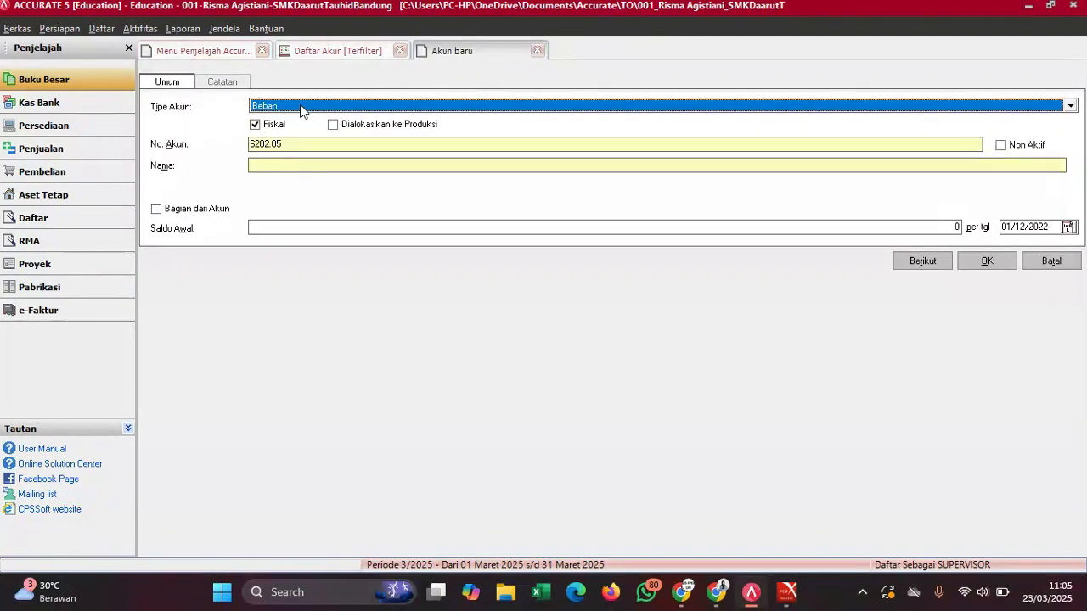
left_click(289, 161)
type("Biaya Catering & Makan Kary")
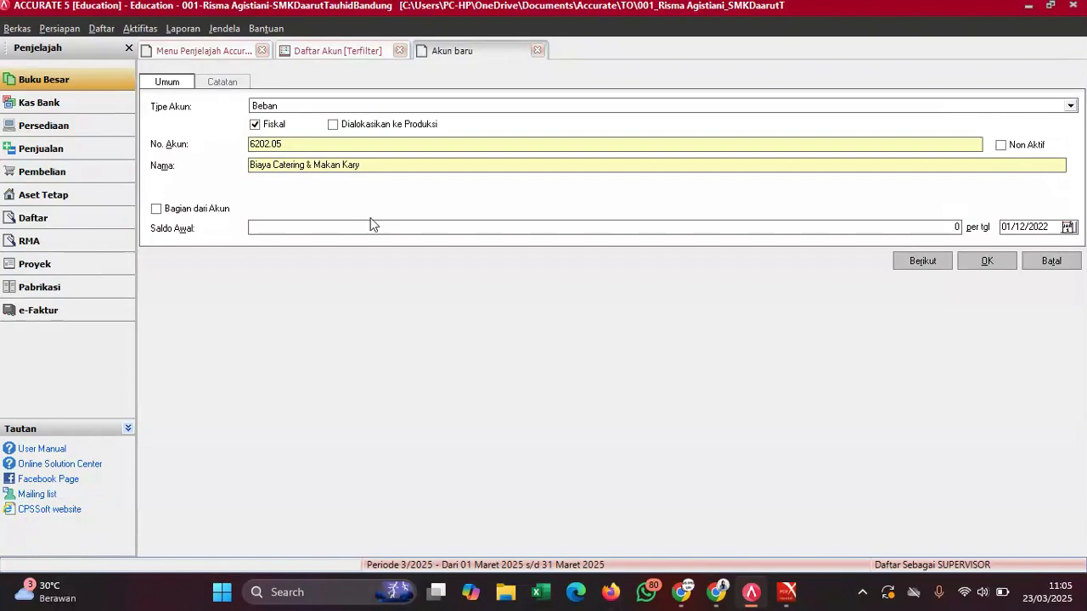
left_click(308, 223)
left_click(202, 212)
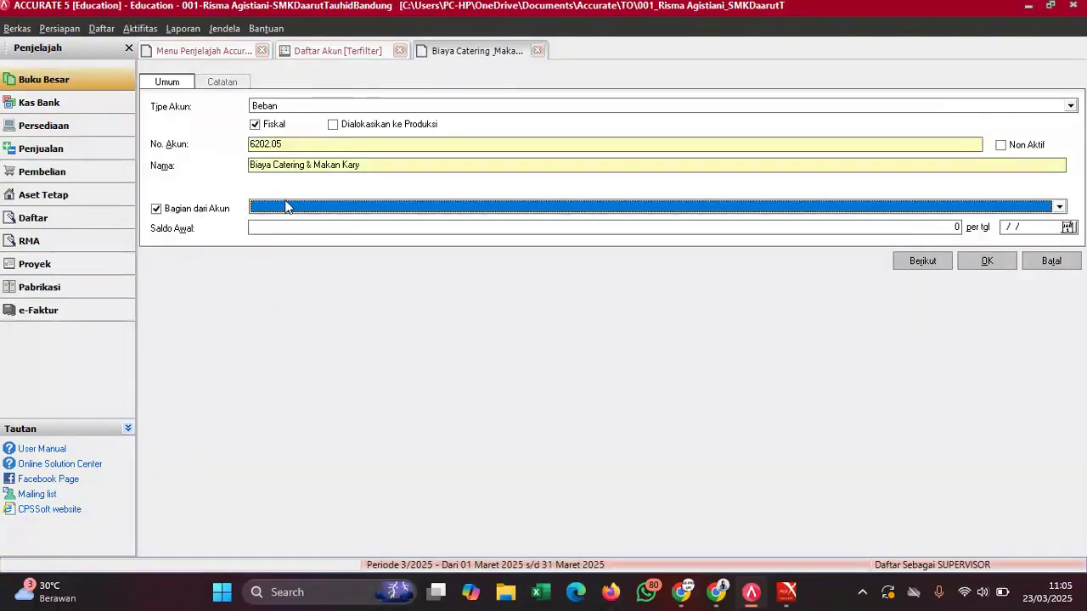
left_click(279, 207)
type("Ut")
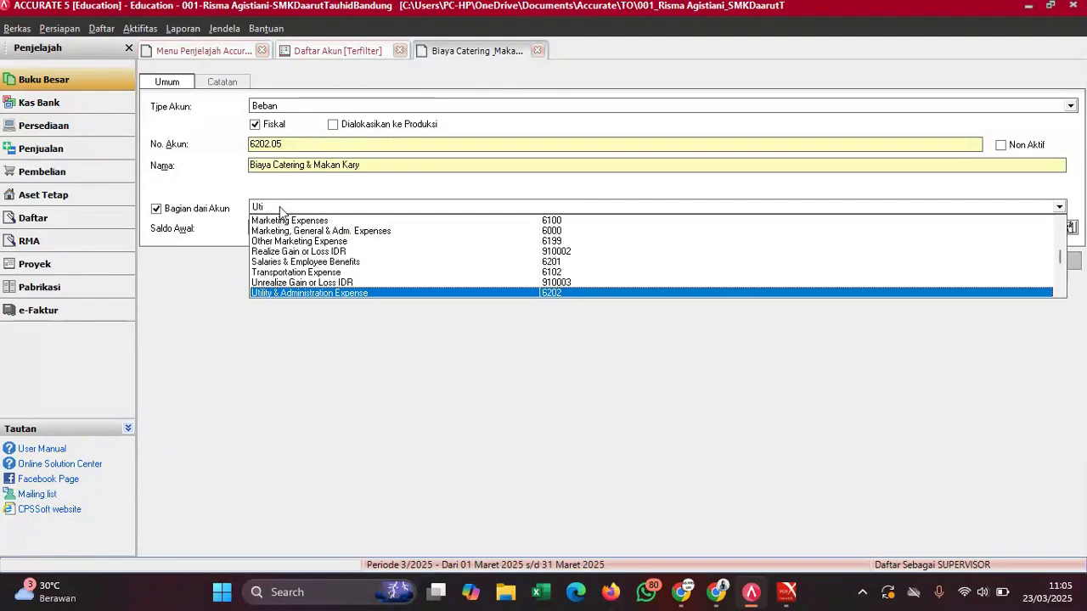
type("i")
key("Return")
left_click(281, 226)
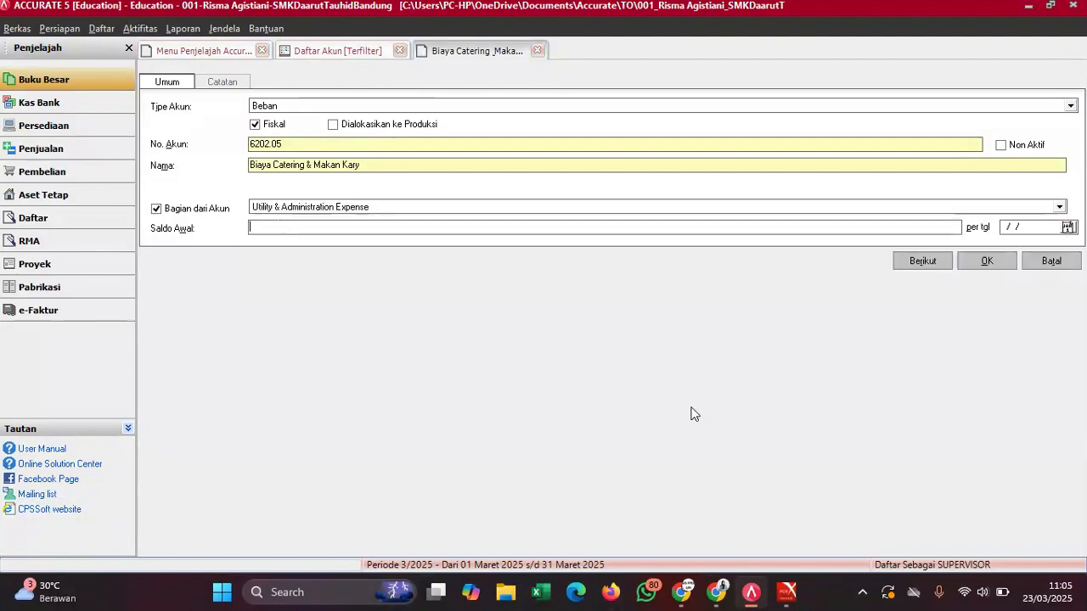
- Paste the 3.930.000 opening balance from the PDF and save, confirming the warning
mouse_move(788, 592)
left_click(741, 528)
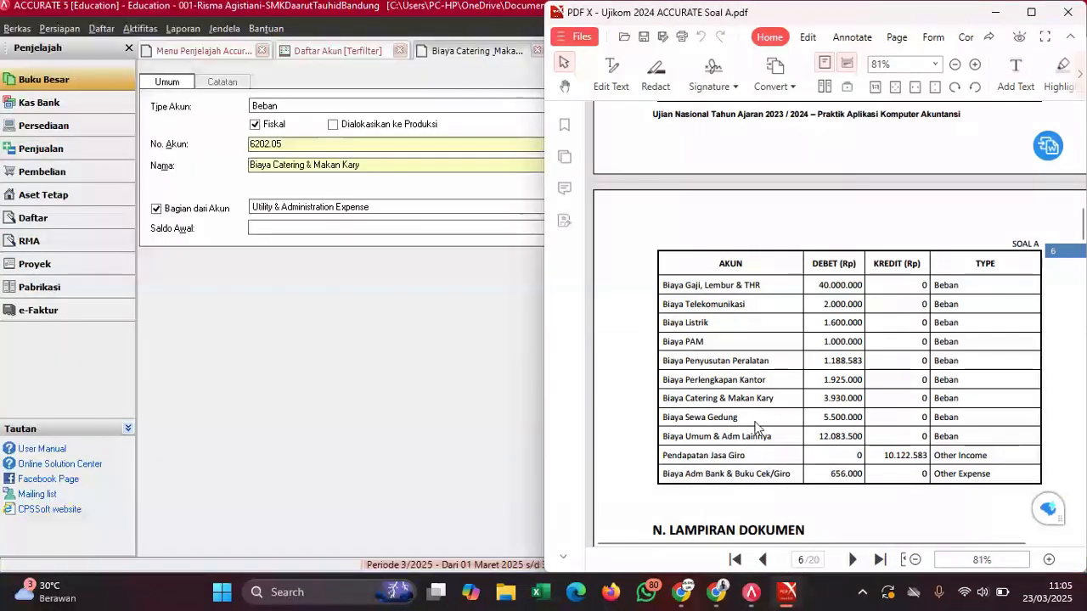
left_click_drag(828, 399, 860, 399)
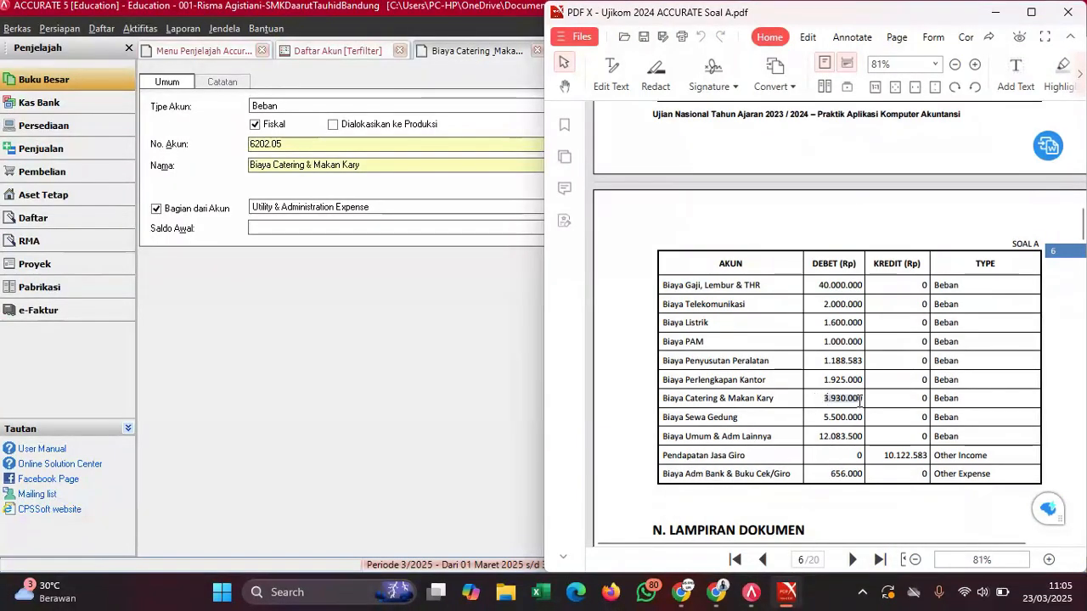
left_click(869, 411)
left_click(398, 226)
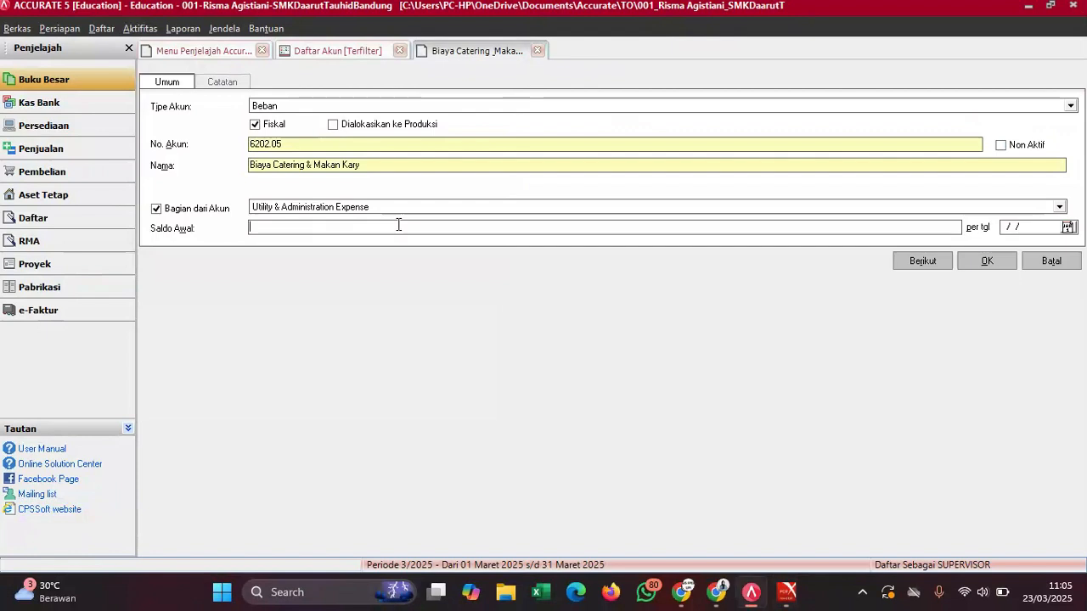
key("ctrl+v")
key("BackSpace")
left_click(995, 263)
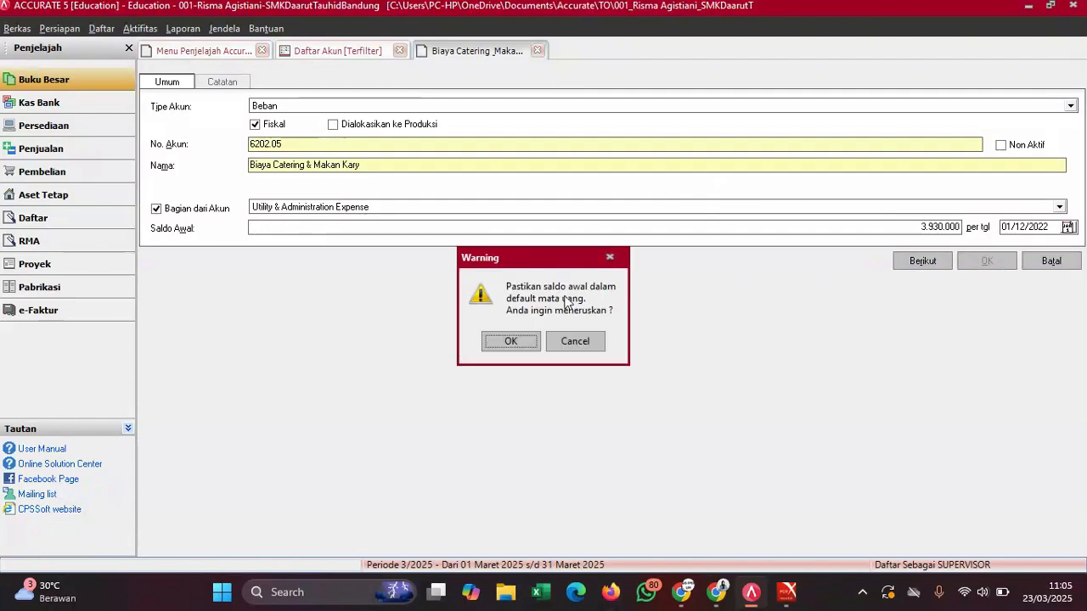
left_click(508, 343)
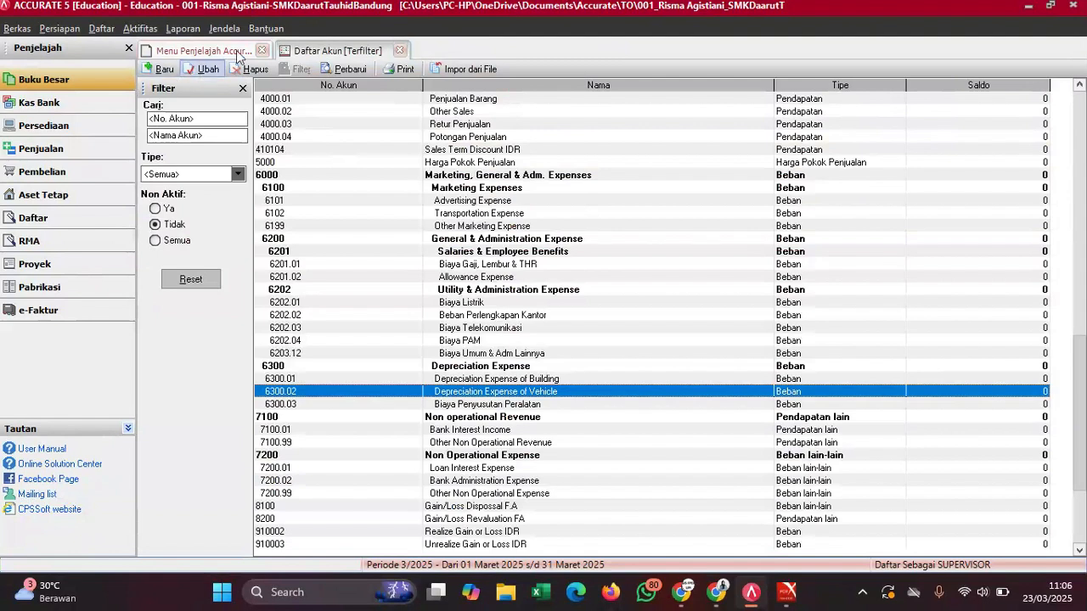
- Refresh the list and check the new 6202.05 Biaya Catering & Makan Kary row
left_click(348, 69)
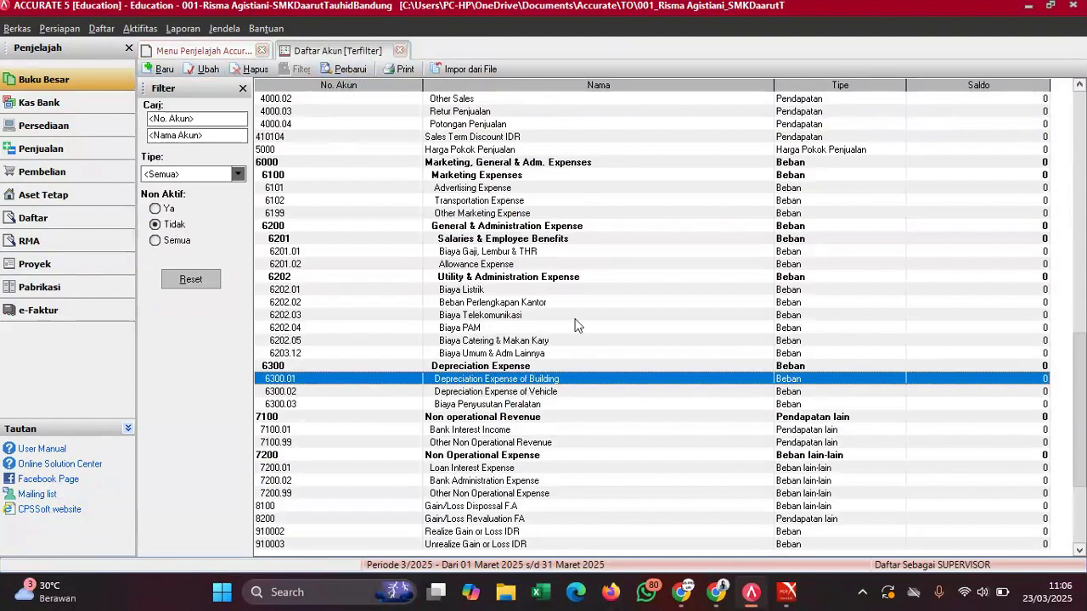
key("Down")
key("Down")
key("Down")
key("Down")
key("Down")
key("Down")
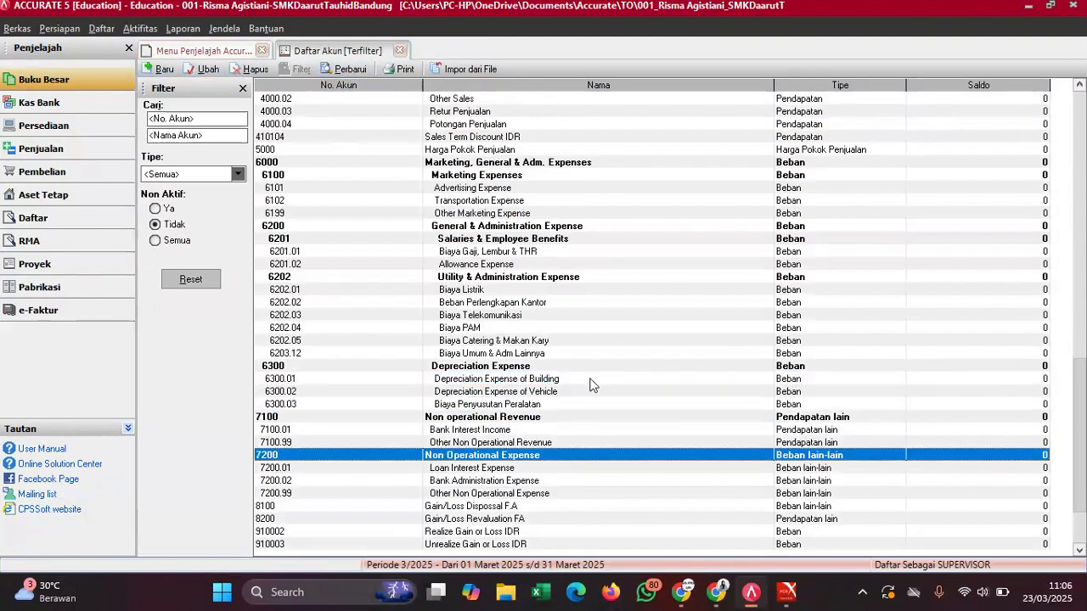
left_click(580, 340)
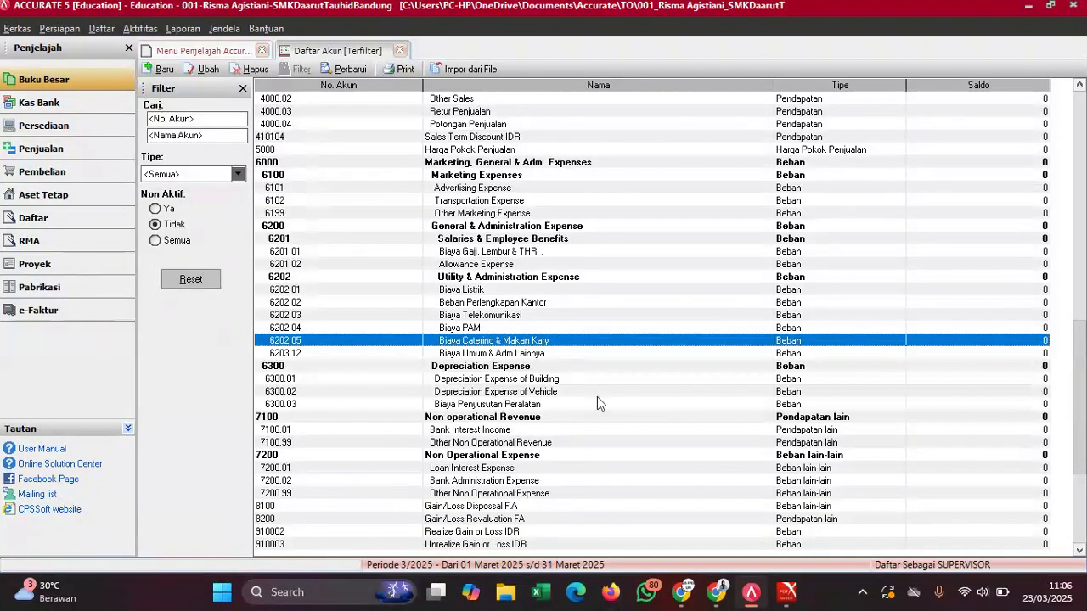
- Copy 'Biaya Sewa Gedung' from the PDF and start a new account, numbered 6202.06
mouse_move(786, 591)
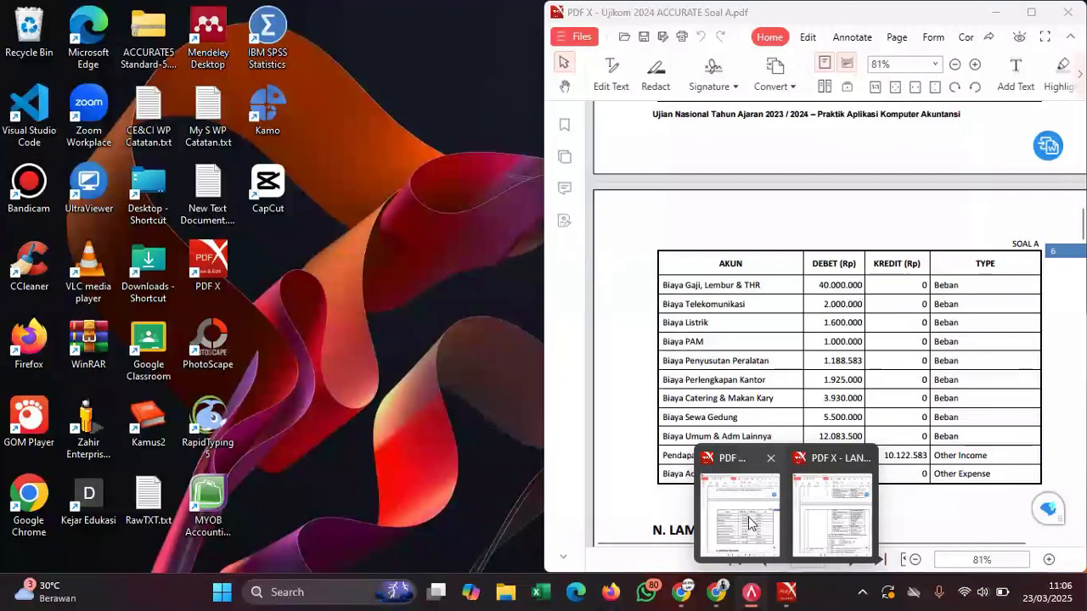
left_click(748, 518)
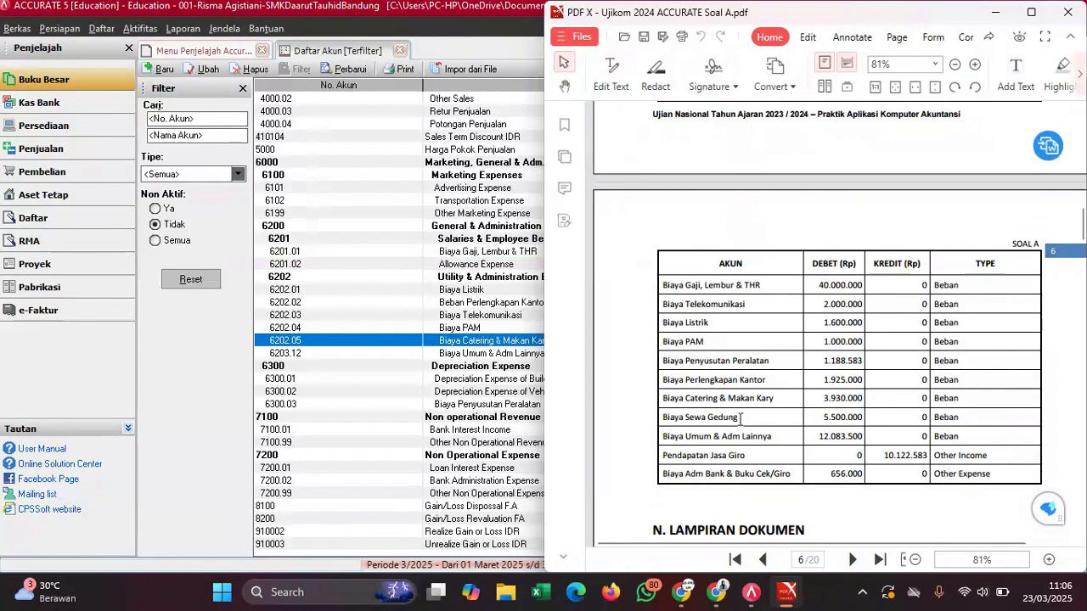
left_click_drag(740, 418, 662, 424)
right_click(665, 416)
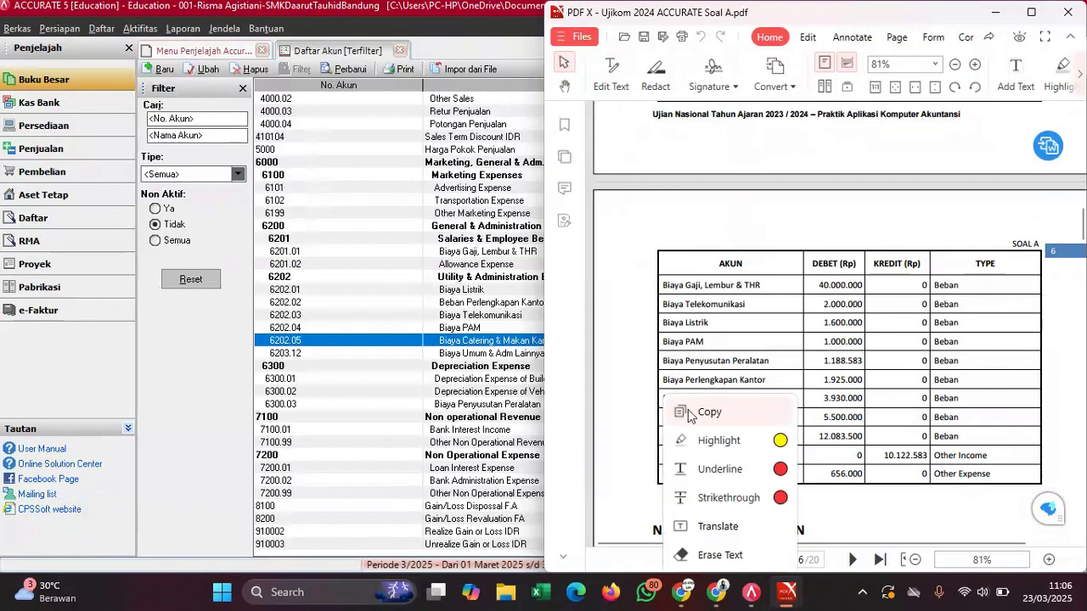
left_click(690, 414)
left_click(469, 394)
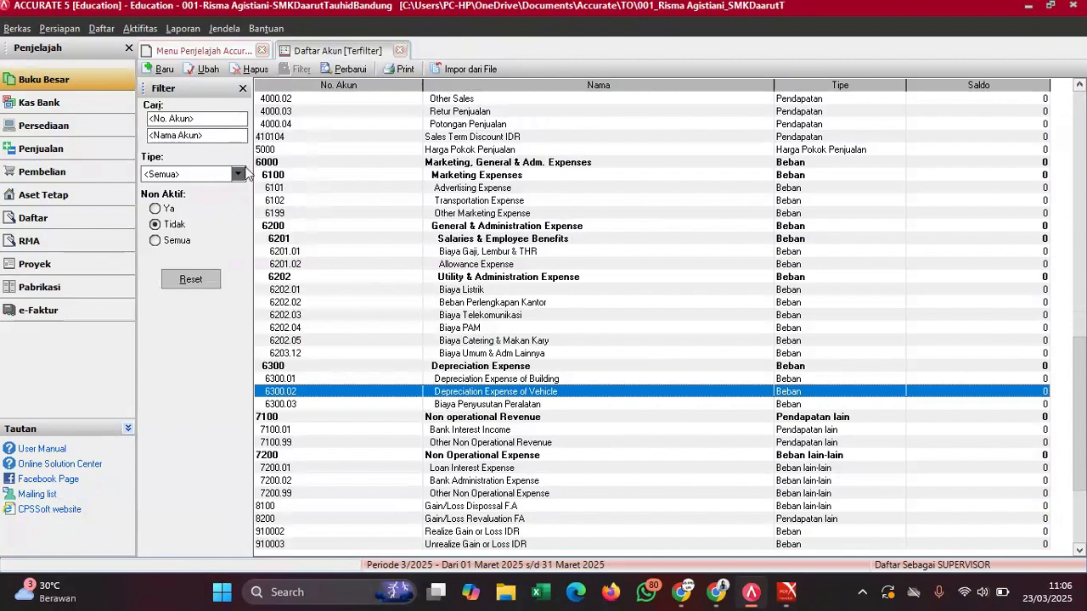
left_click(160, 70)
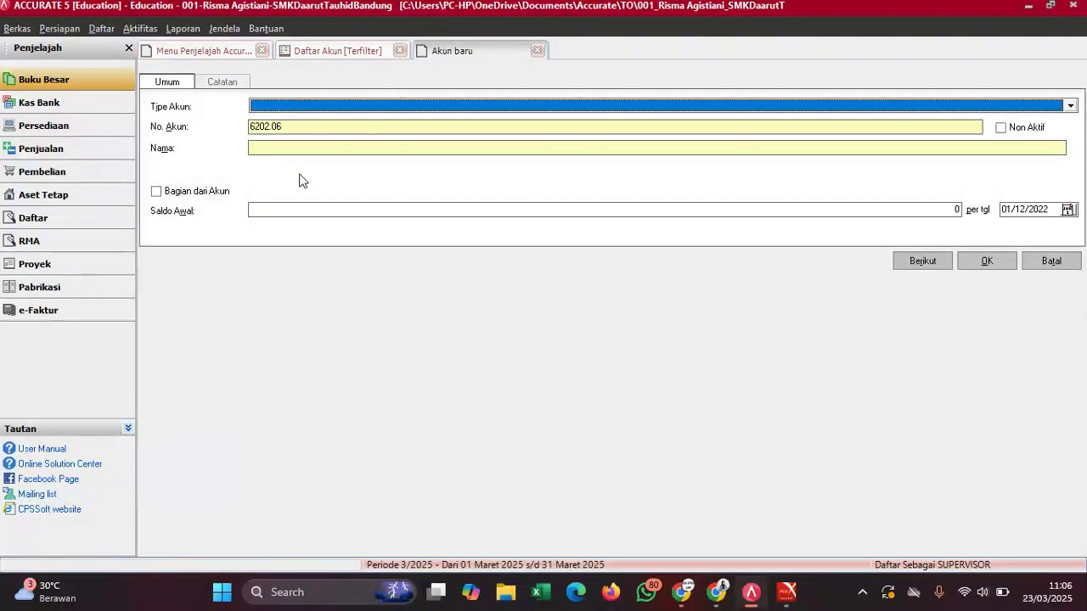
- Set the account to Beban, named 'Biaya Sewa Gedung', under Utility & Administration Expense
left_click(291, 109)
type("Be")
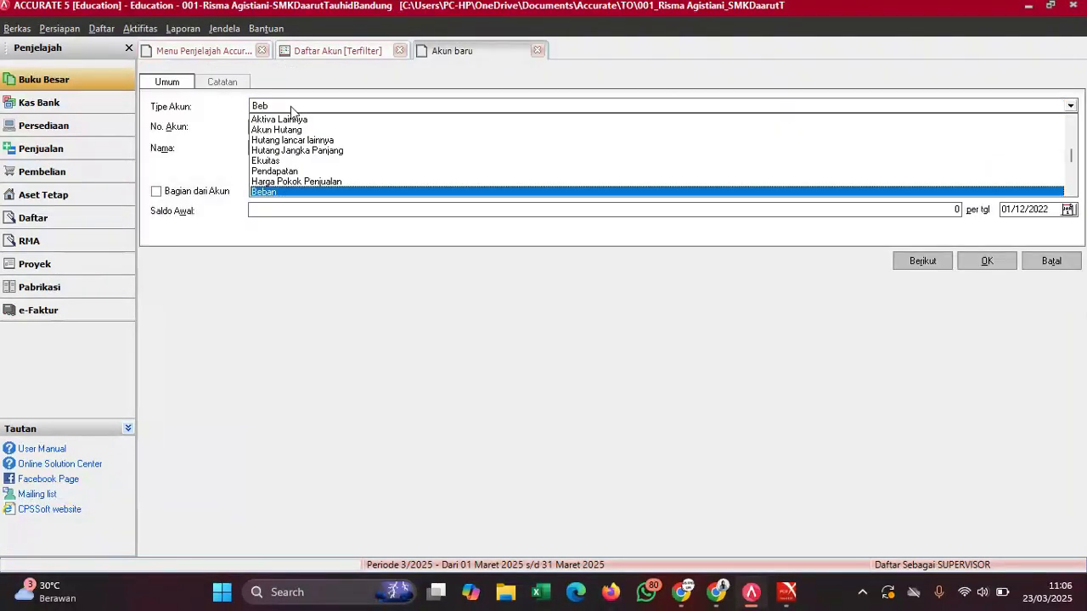
type("b")
key("Return")
left_click(275, 164)
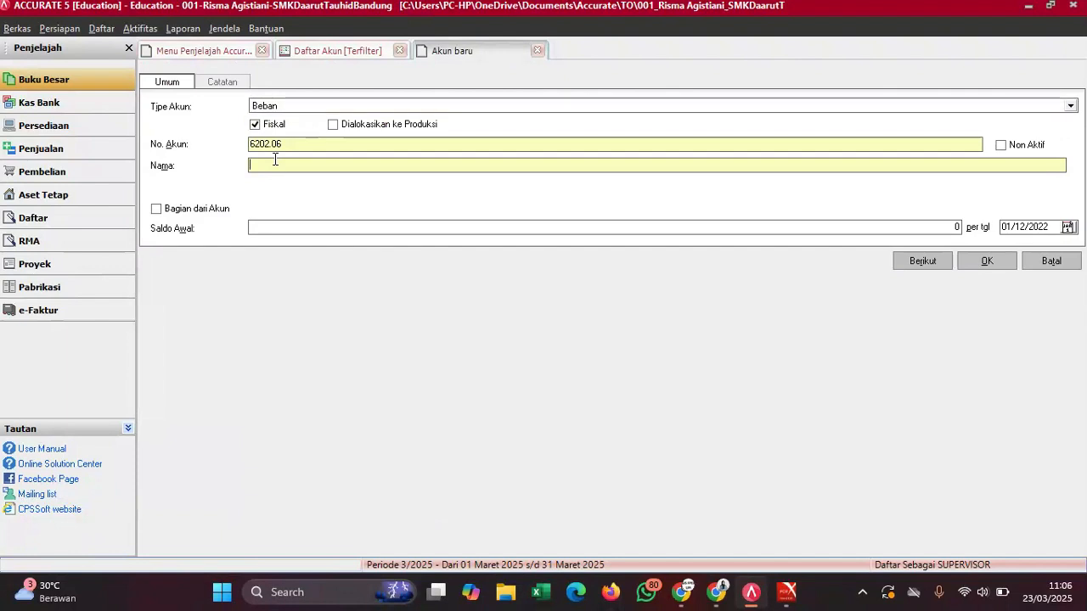
type("Biaya Sewa Gedung")
left_click(188, 212)
left_click(306, 211)
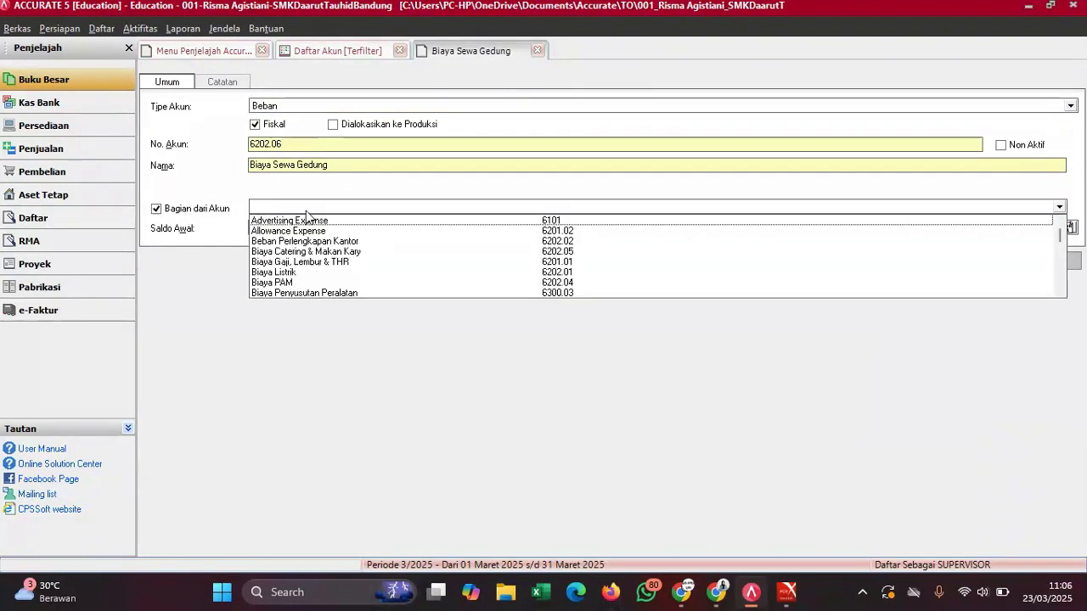
type("Uti")
key("Return")
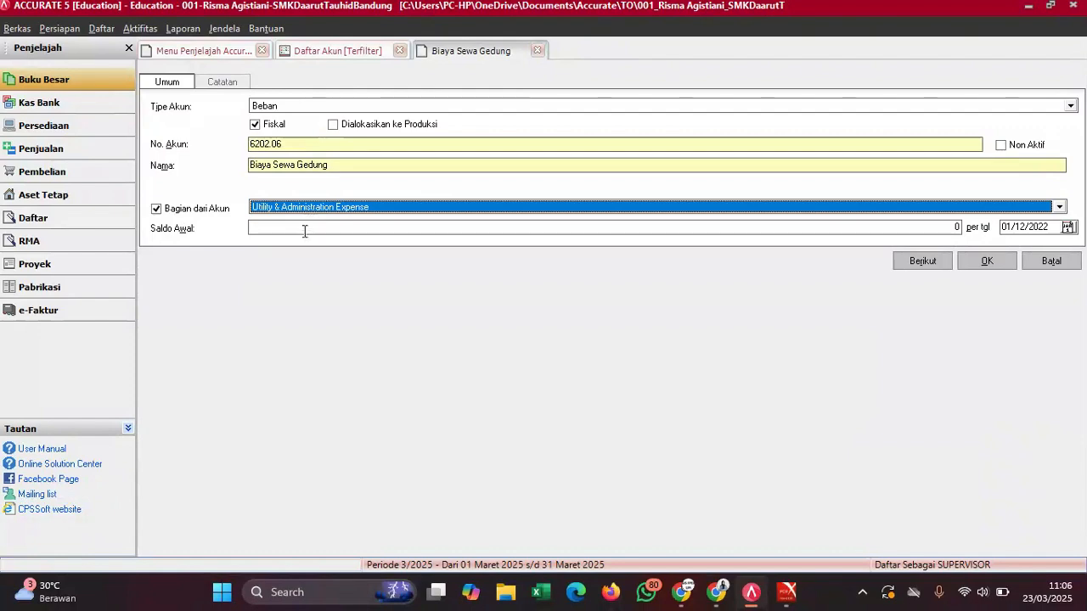
left_click(291, 224)
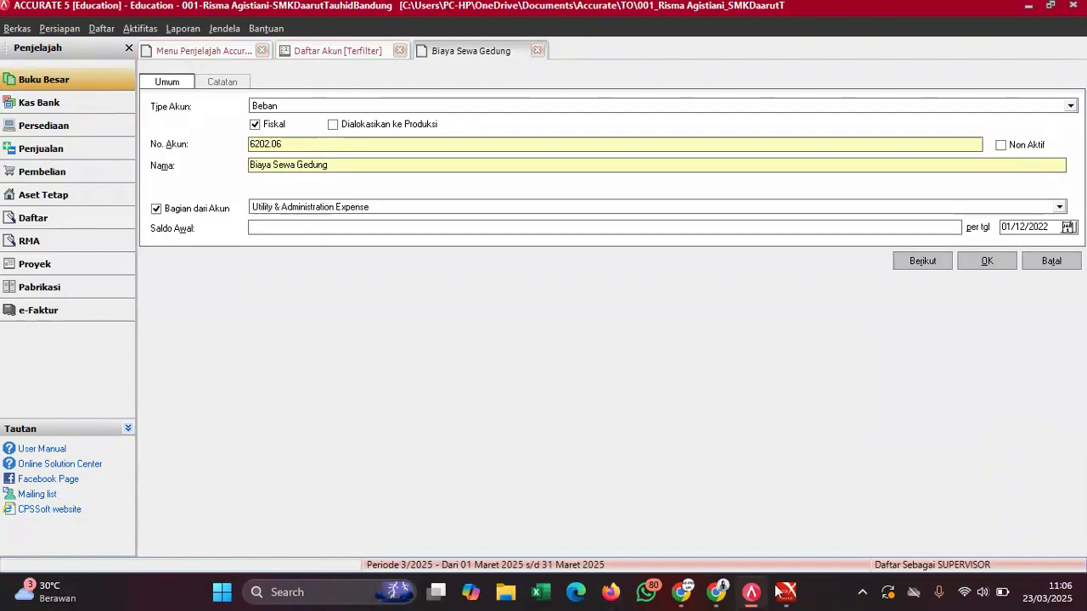
- Enter a 5.500.000 opening balance and save, confirming the default-currency warning
mouse_move(780, 592)
left_click(736, 501)
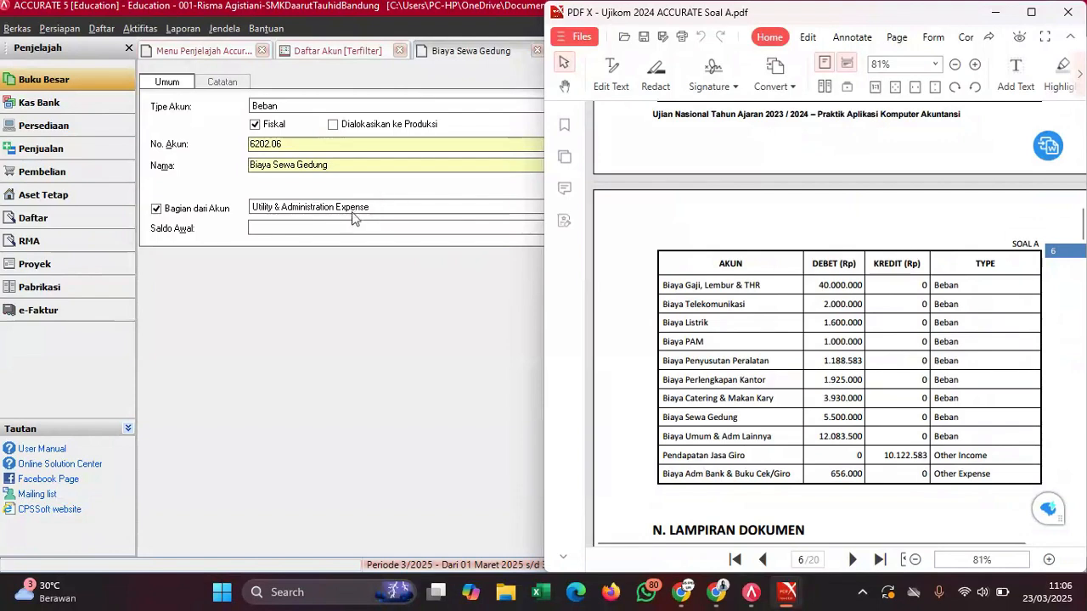
left_click(327, 227)
type("5500000")
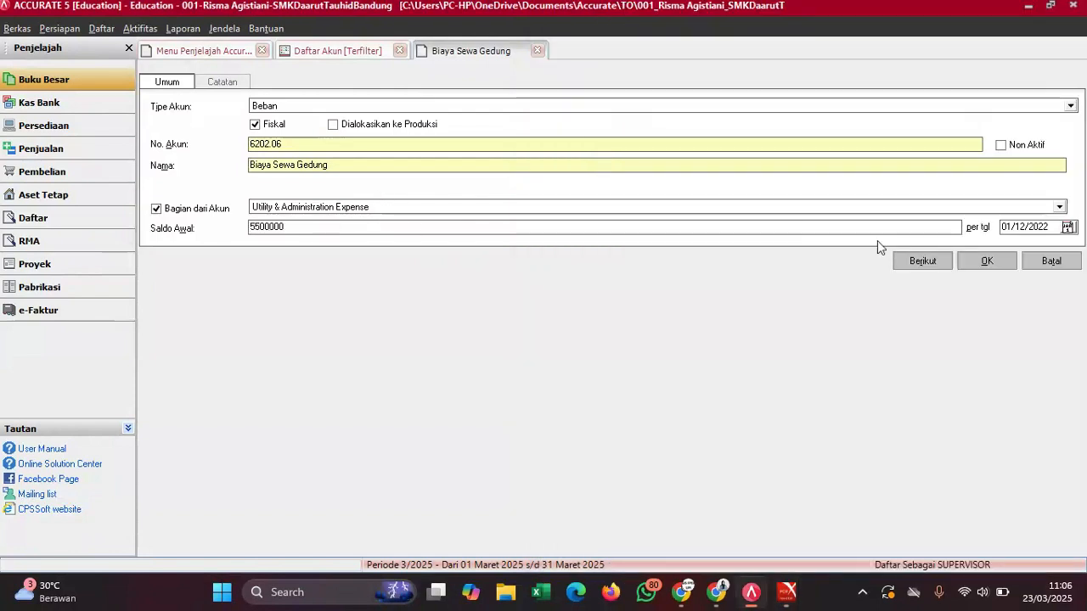
left_click(987, 261)
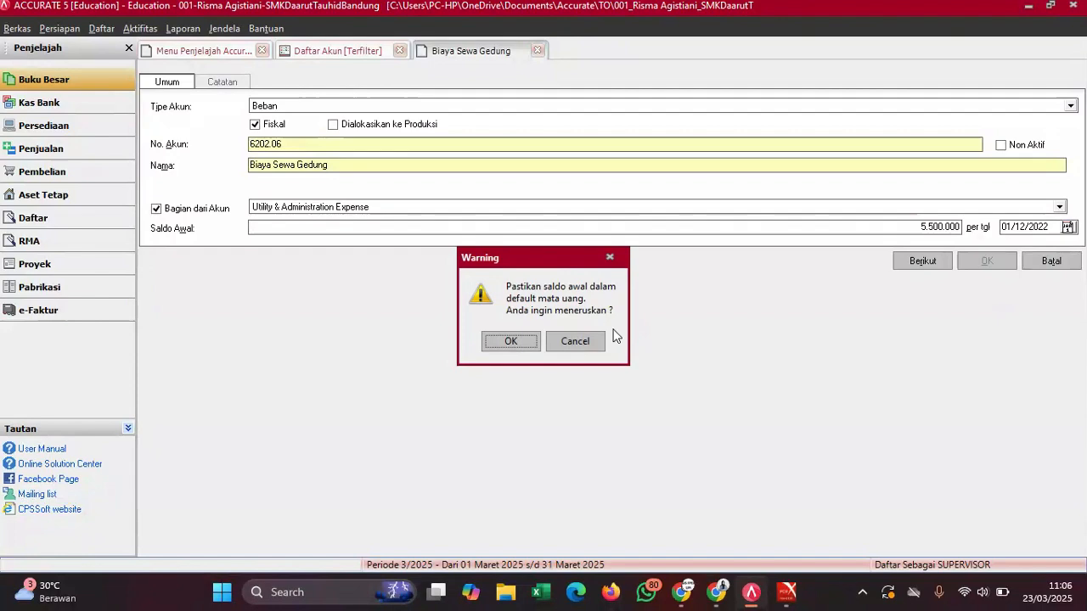
left_click(503, 342)
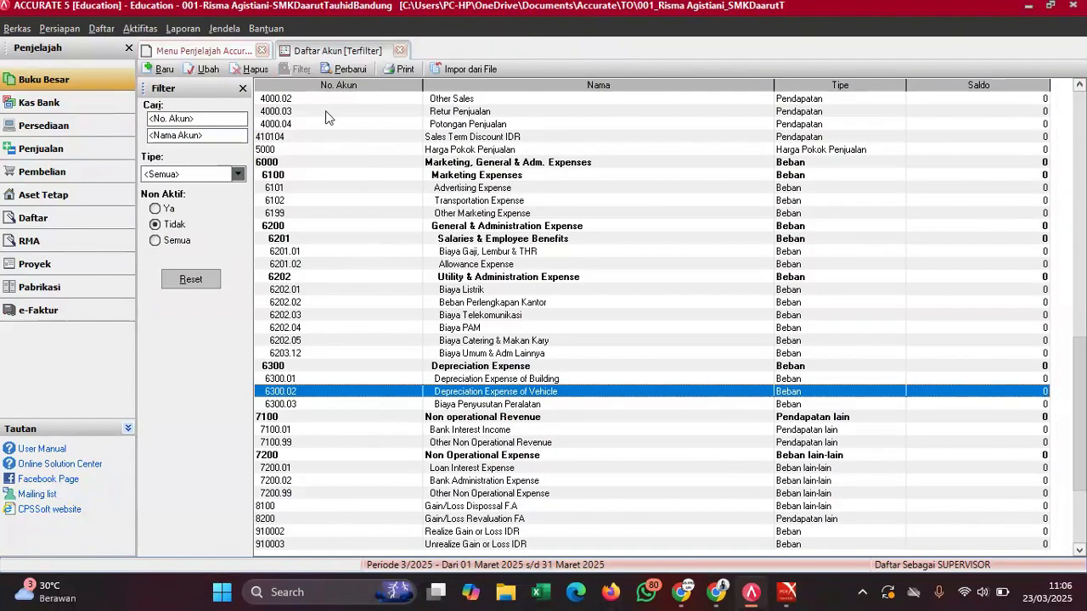
- Refresh the account list and compare it against the trial balance PDF
left_click(349, 69)
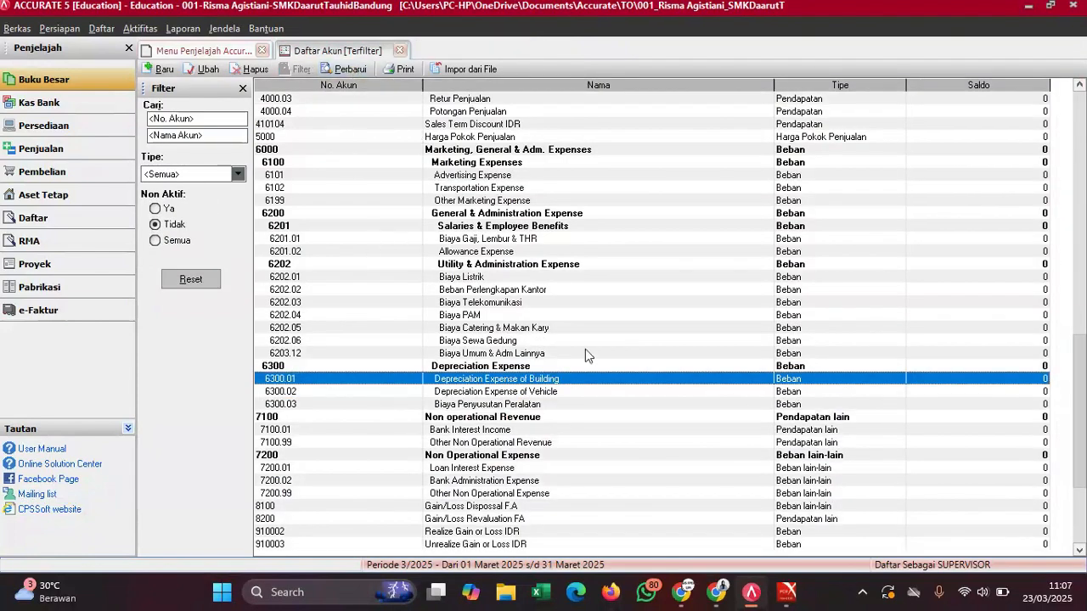
mouse_move(787, 592)
left_click(758, 536)
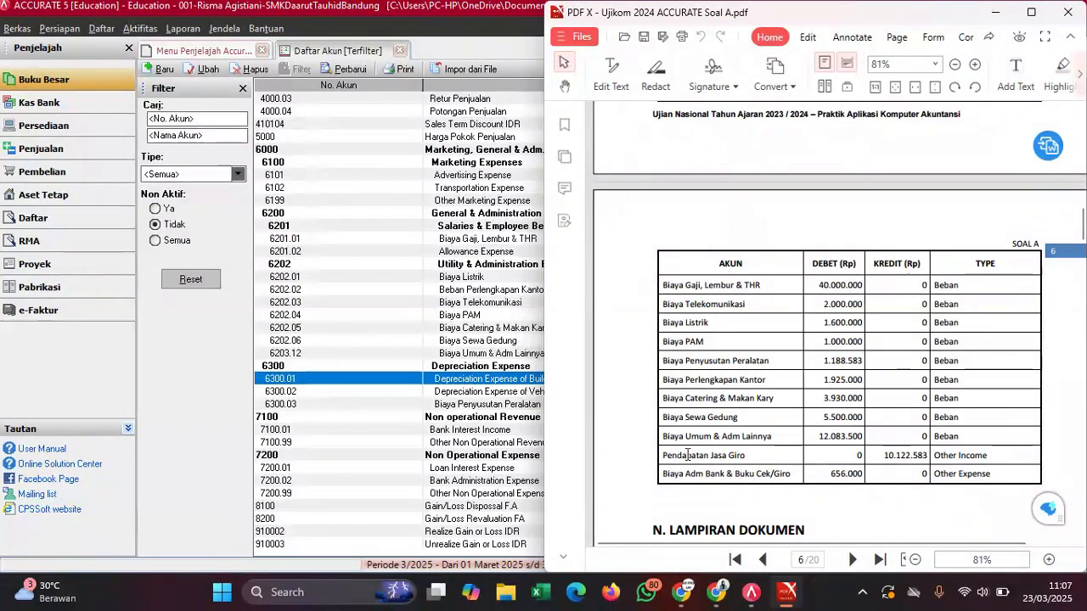
left_click(471, 420)
- Review the last accounts (7100.01, 7200.01, 7200.99) and start a new account
key("Down")
key("Down")
key("Down")
key("Down")
key("Down")
key("Down")
key("Down")
key("Down")
key("Down")
key("Down")
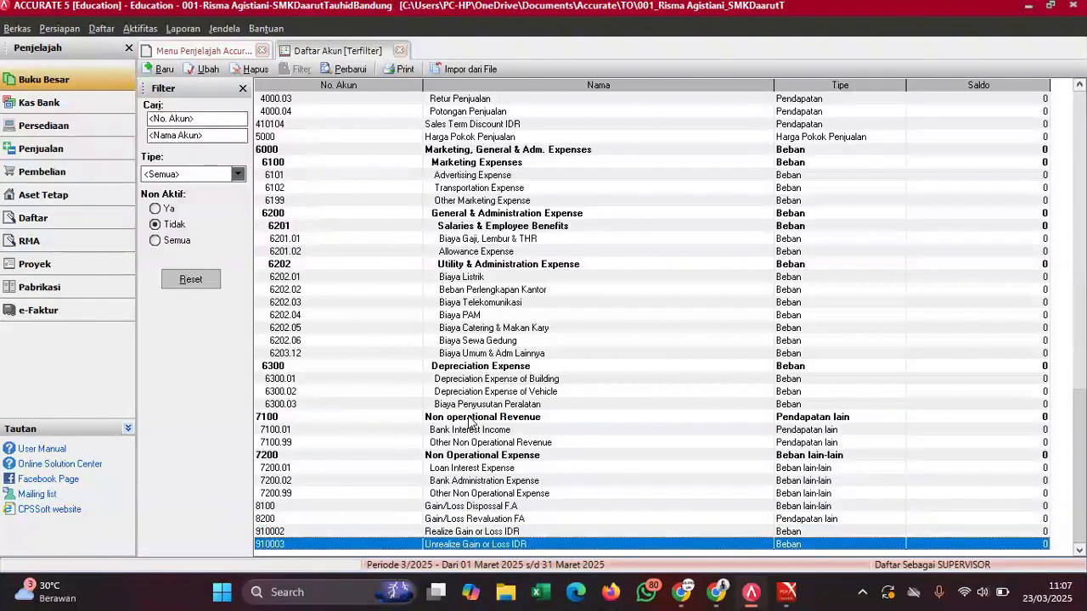
left_click(515, 496)
left_click(484, 470)
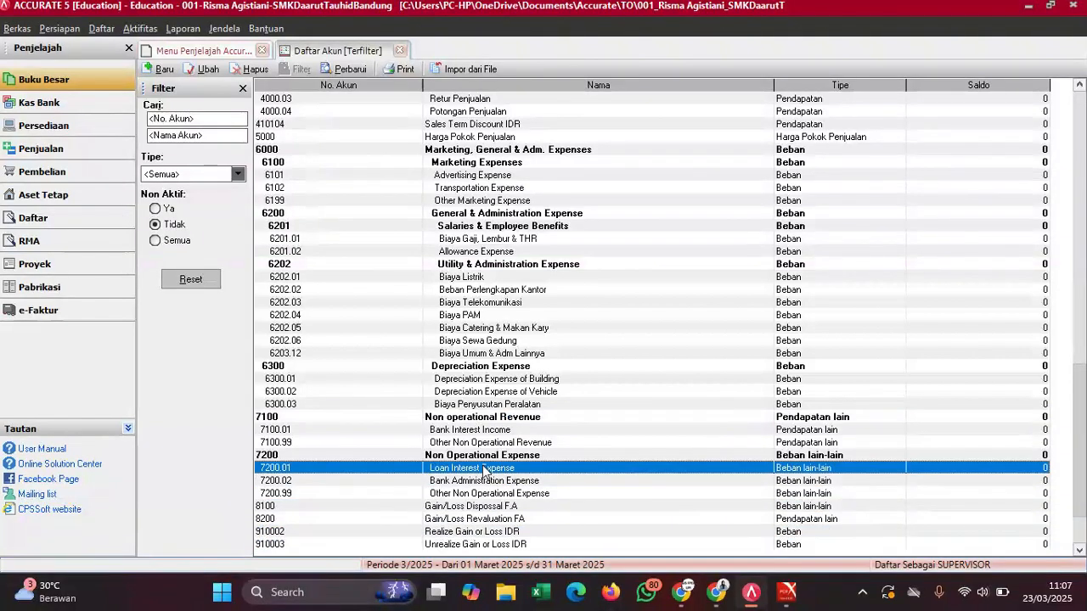
left_click(487, 430)
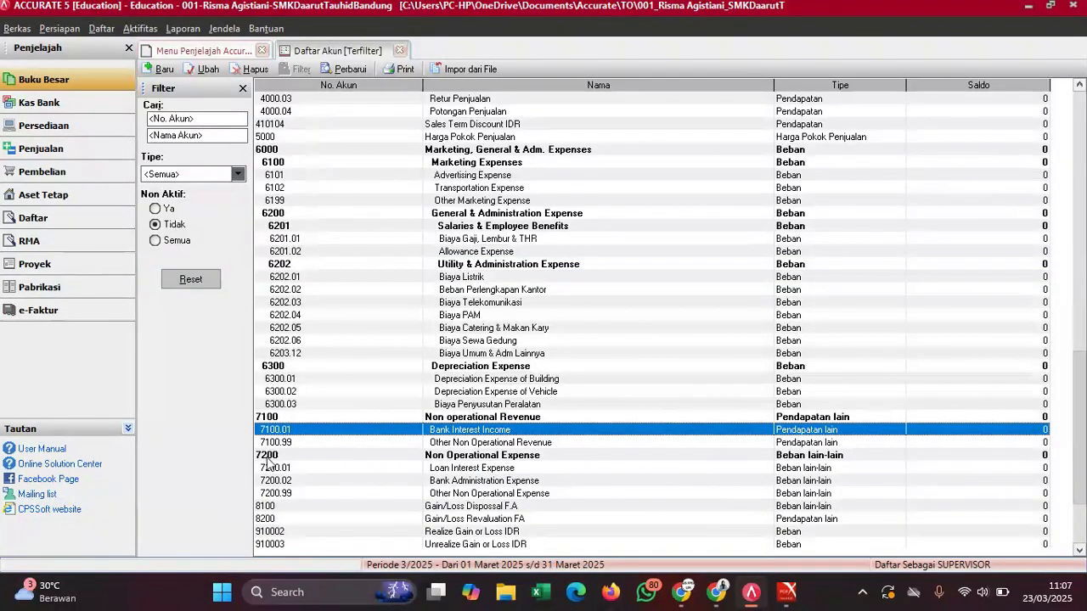
left_click(540, 495)
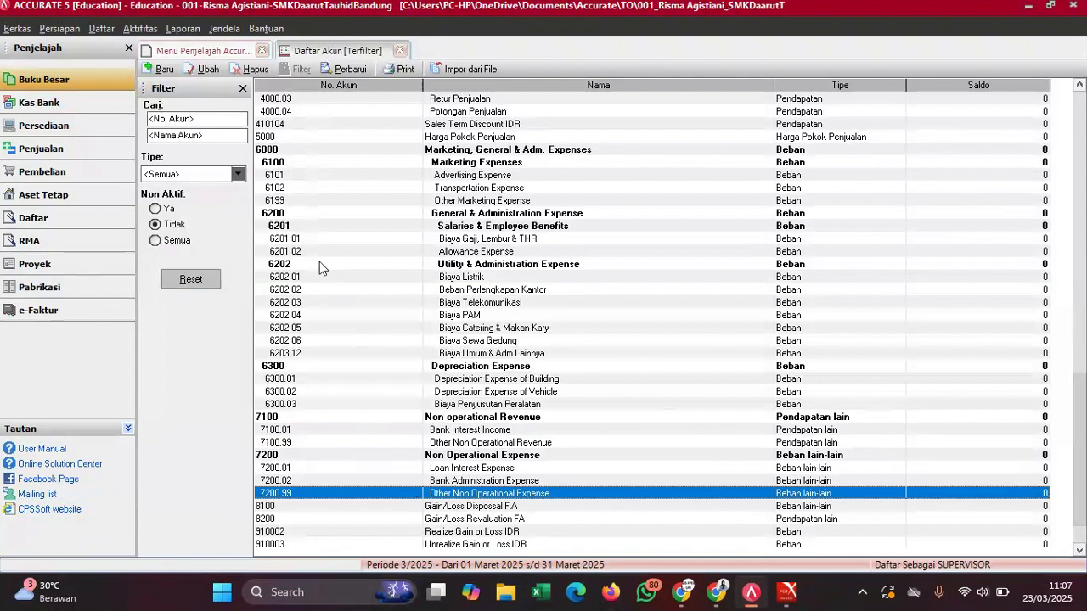
left_click(159, 70)
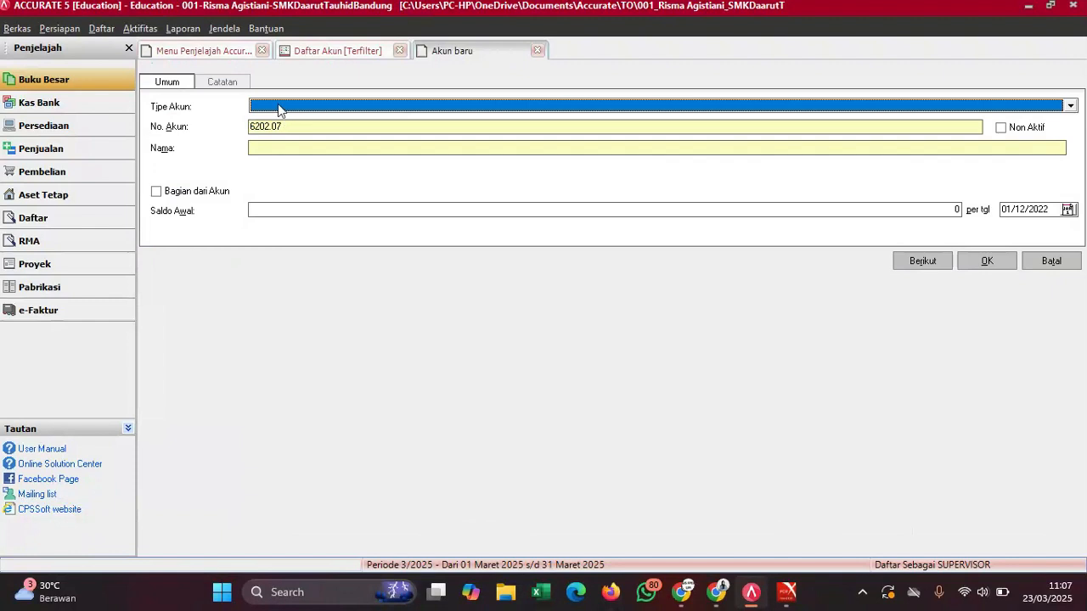
- Set the new account's type to Pendapatan lain and enter account number 8200
left_click(278, 104)
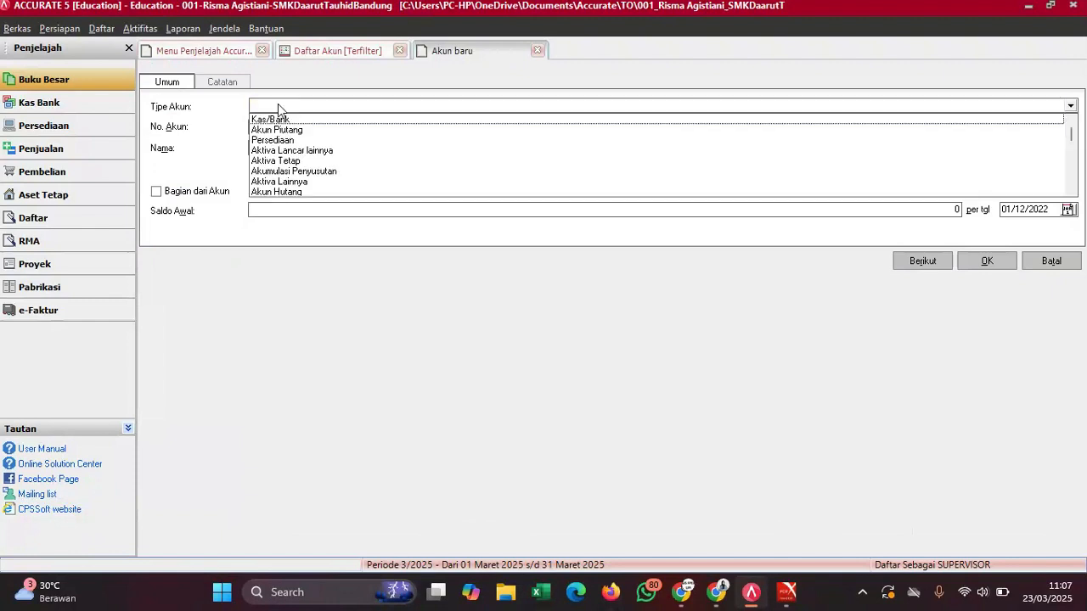
type("Penda")
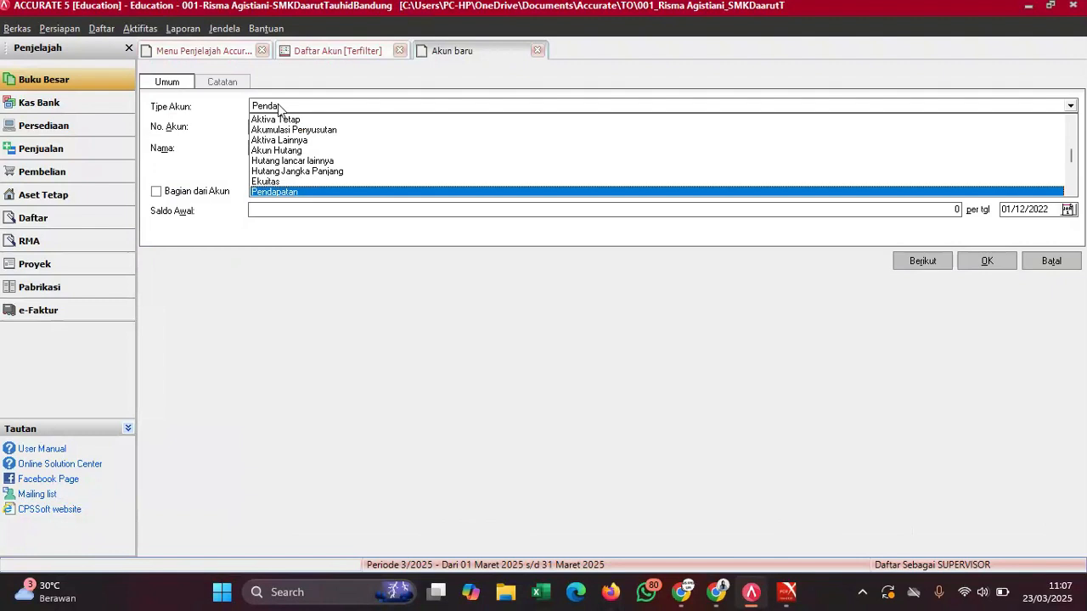
key("Down")
key("Down")
key("Down")
key("Down")
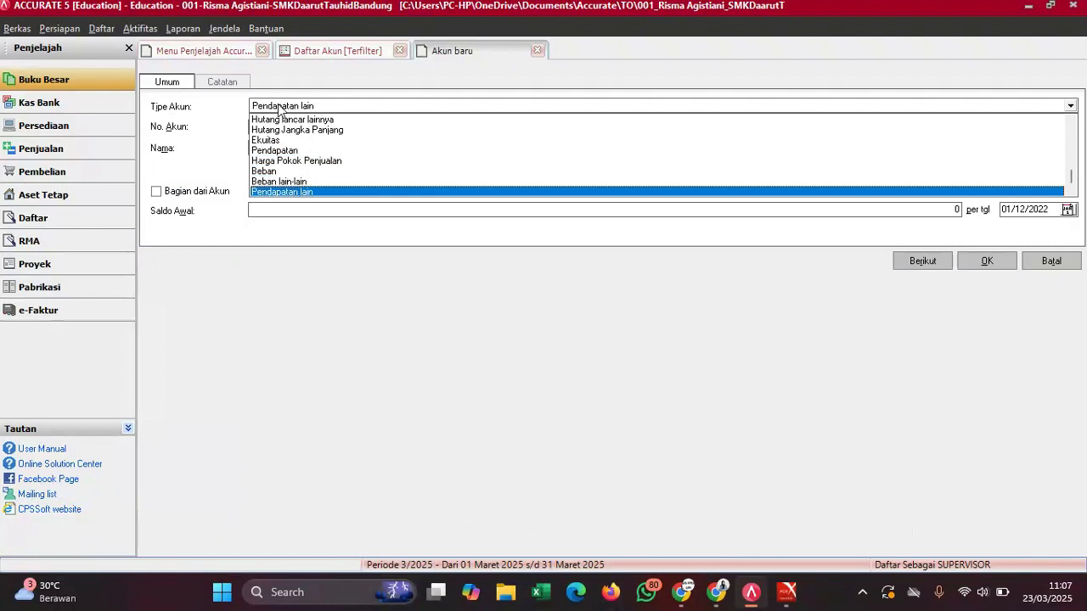
key("Return")
left_click(289, 146)
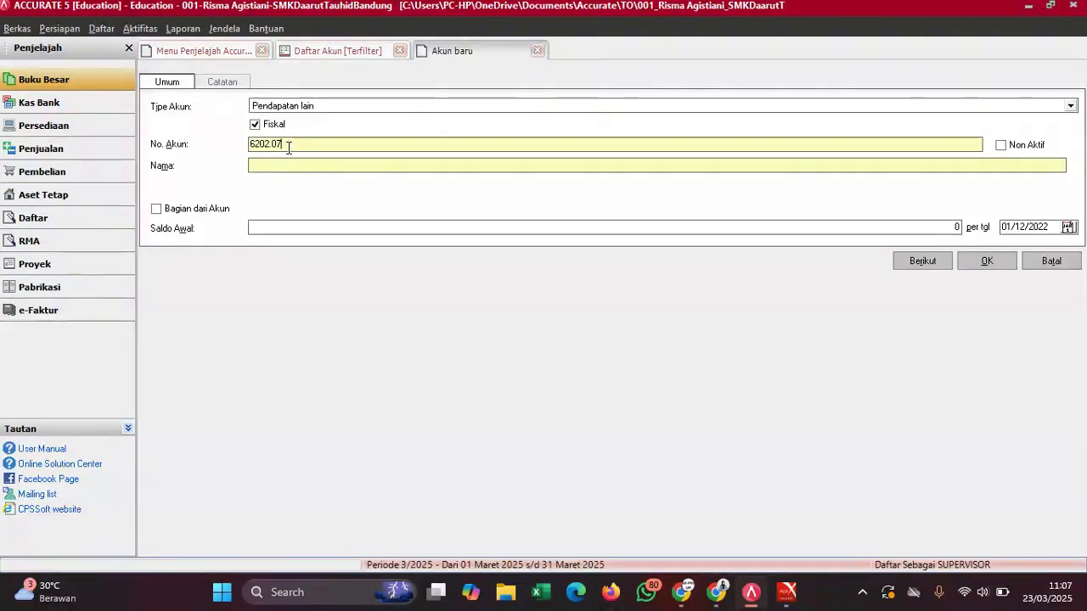
key("BackSpace")
key("BackSpace")
key("BackSpace")
key("BackSpace")
key("BackSpace")
key("BackSpace")
key("BackSpace")
type("8200")
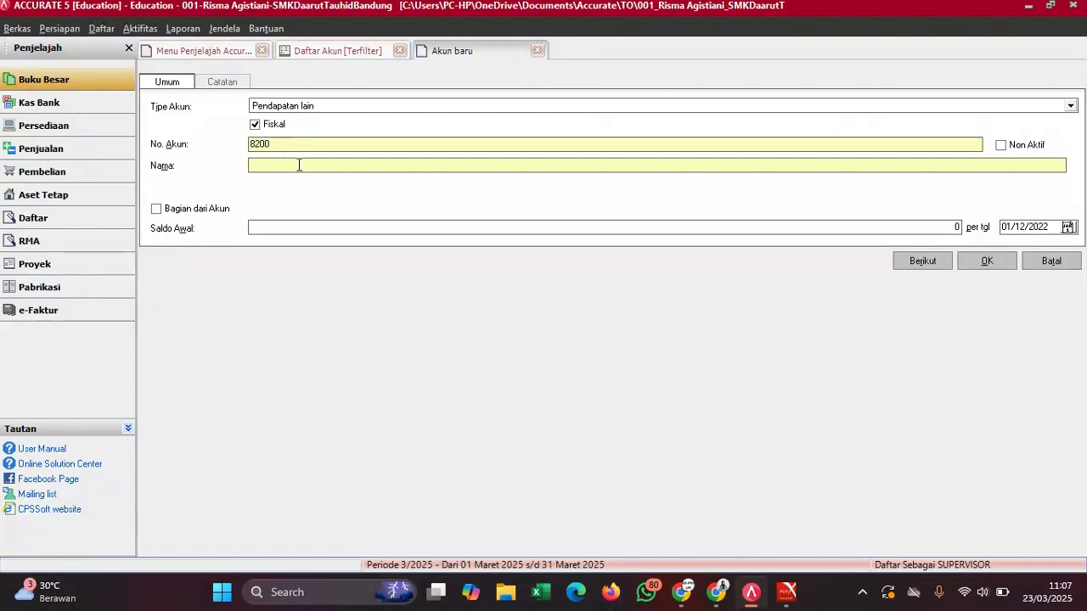
- Copy 'Pendapatan Jasa Giro' from the trial balance PDF into the account name
mouse_move(789, 592)
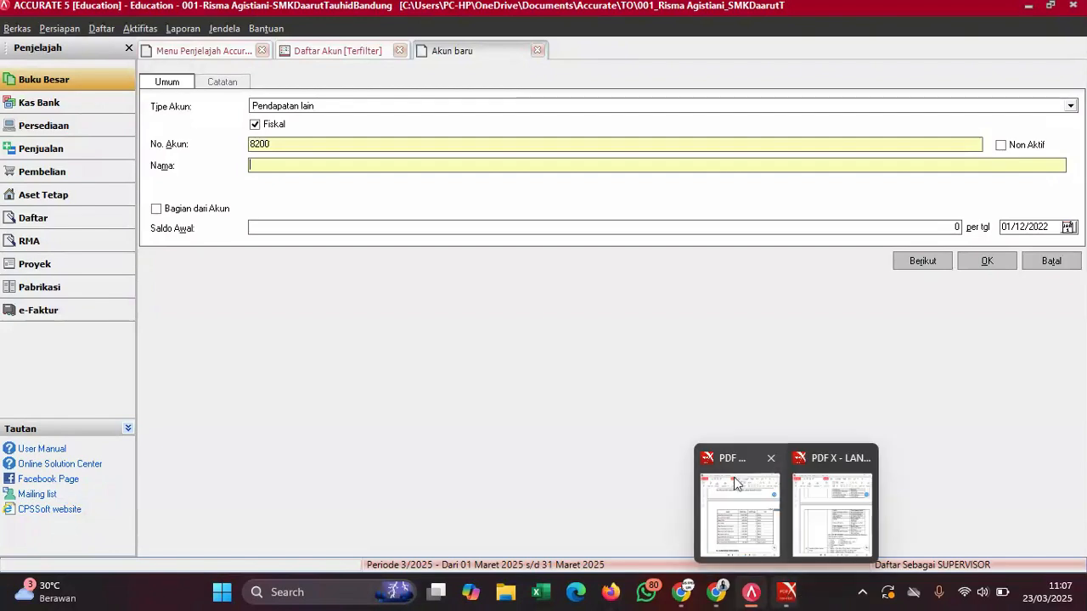
left_click(729, 477)
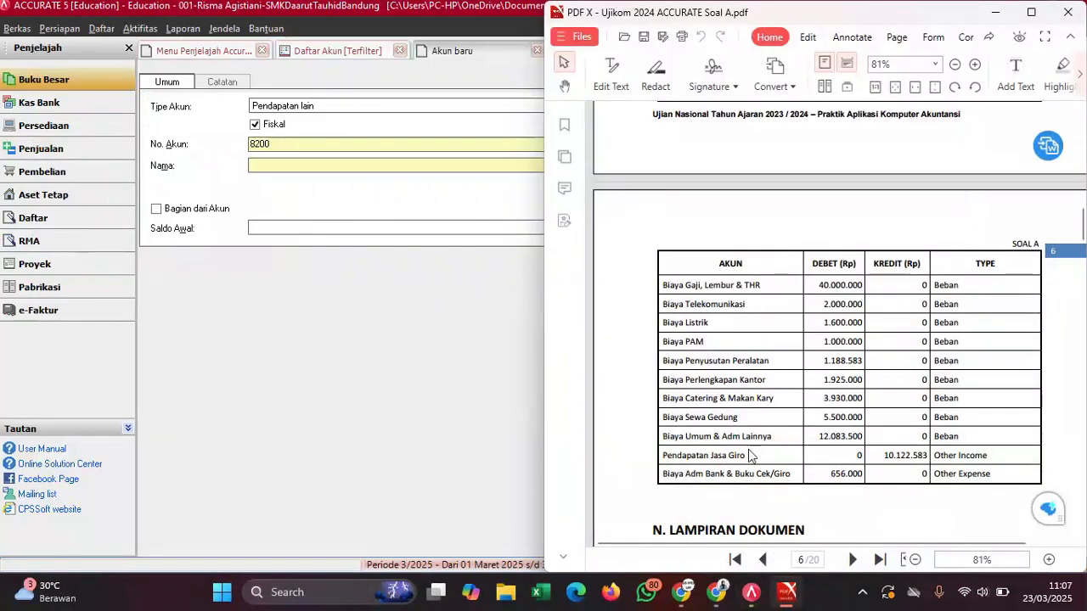
left_click_drag(749, 457, 664, 459)
right_click(673, 469)
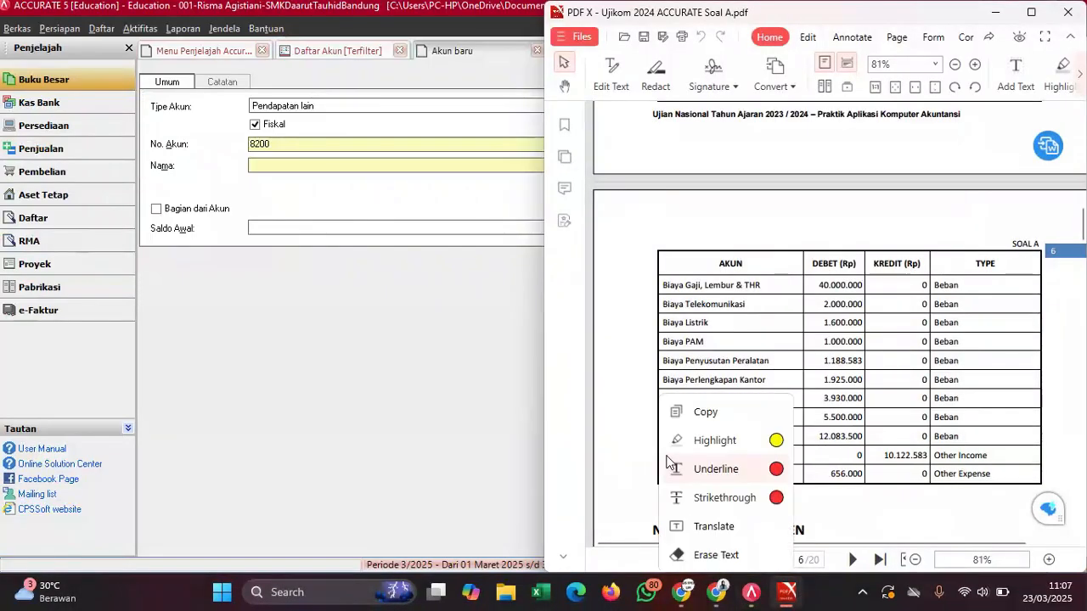
left_click(704, 412)
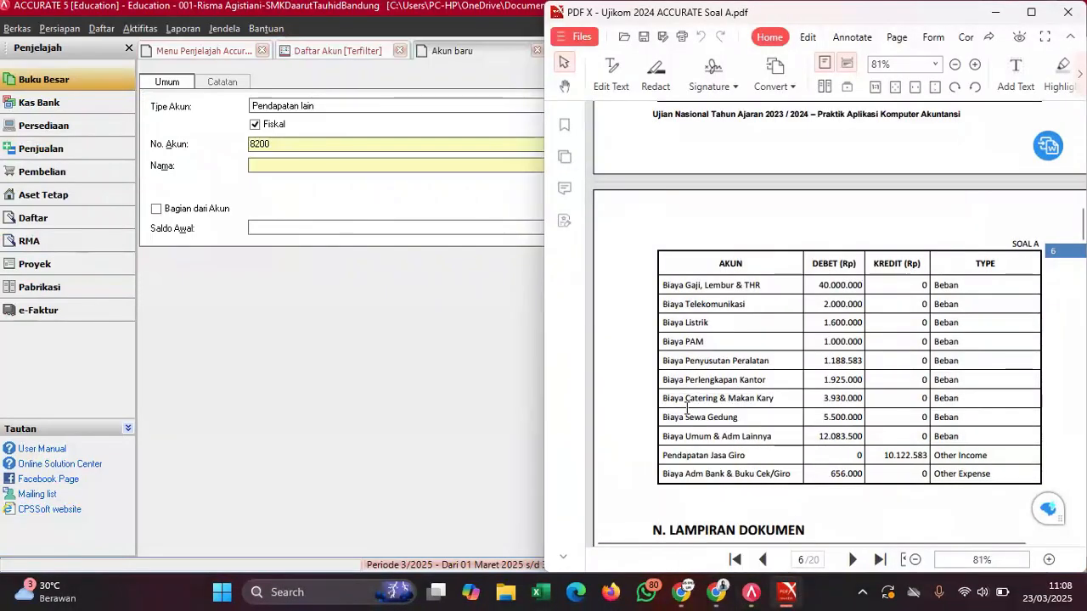
left_click(275, 169)
key("ctrl+v")
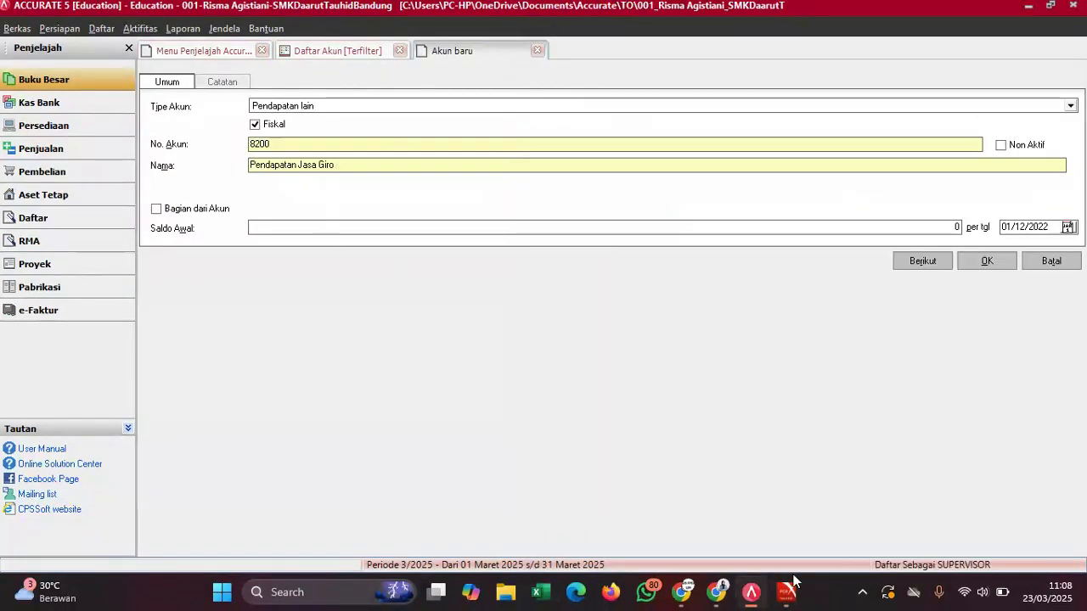
- Copy 10.122.583 from the PDF into the opening balance field
mouse_move(794, 586)
left_click(740, 498)
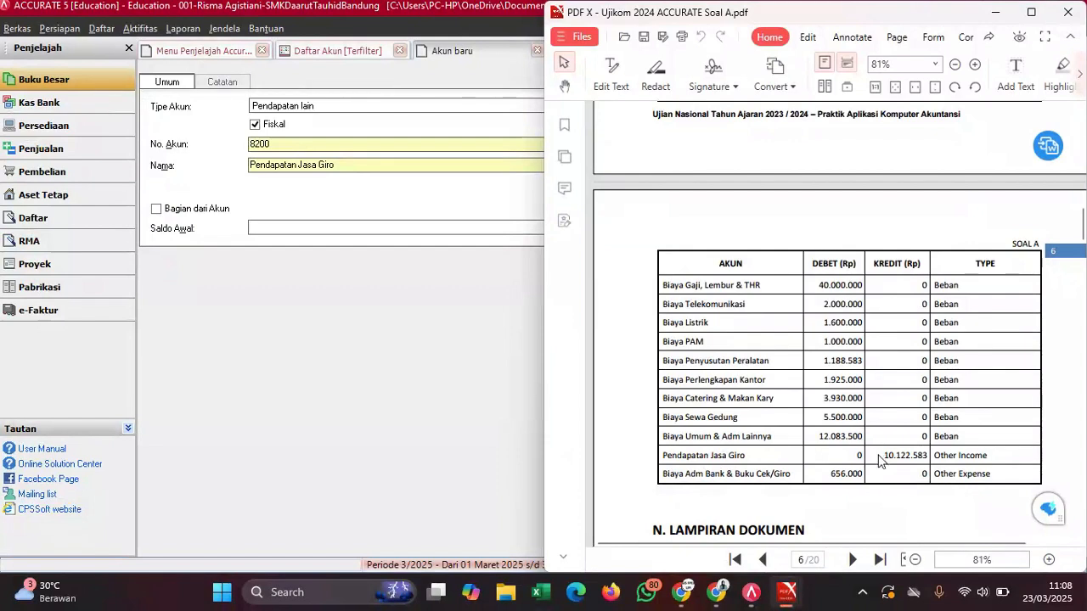
left_click_drag(884, 457, 929, 457)
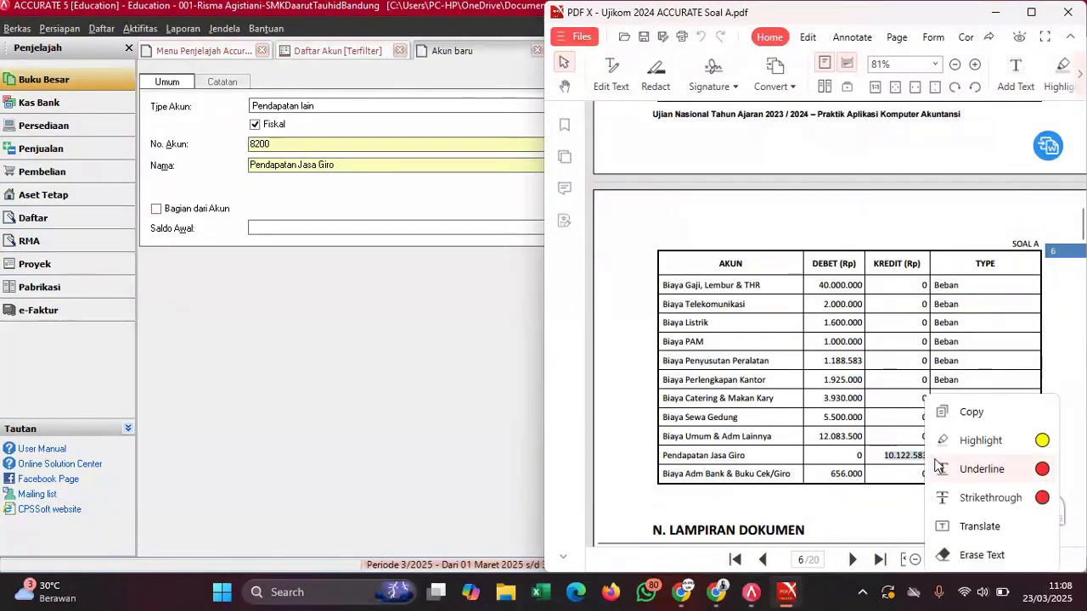
left_click(954, 422)
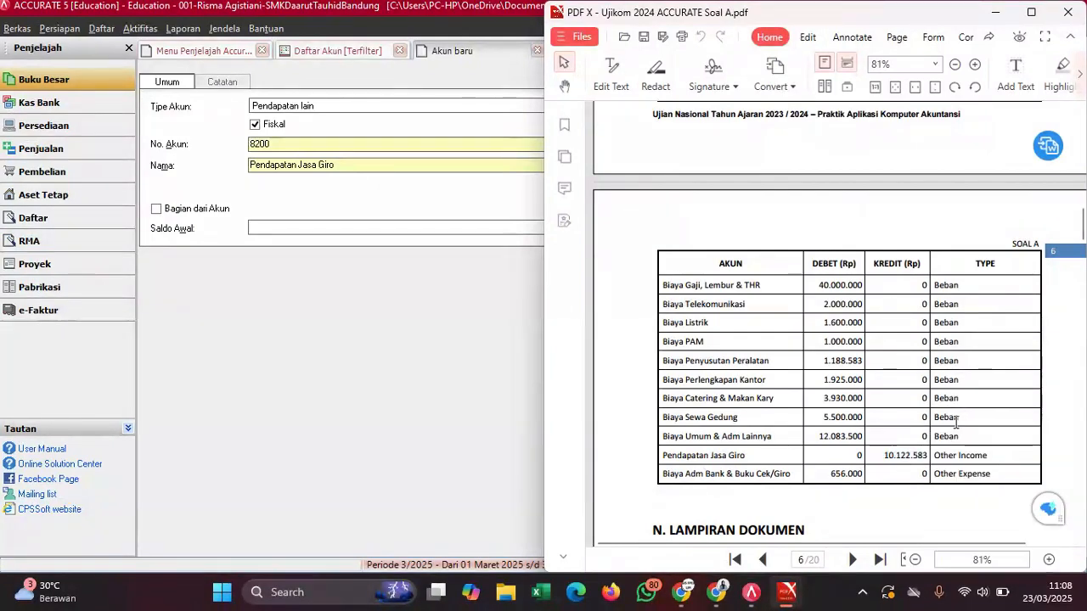
left_click(341, 230)
key("ctrl+v")
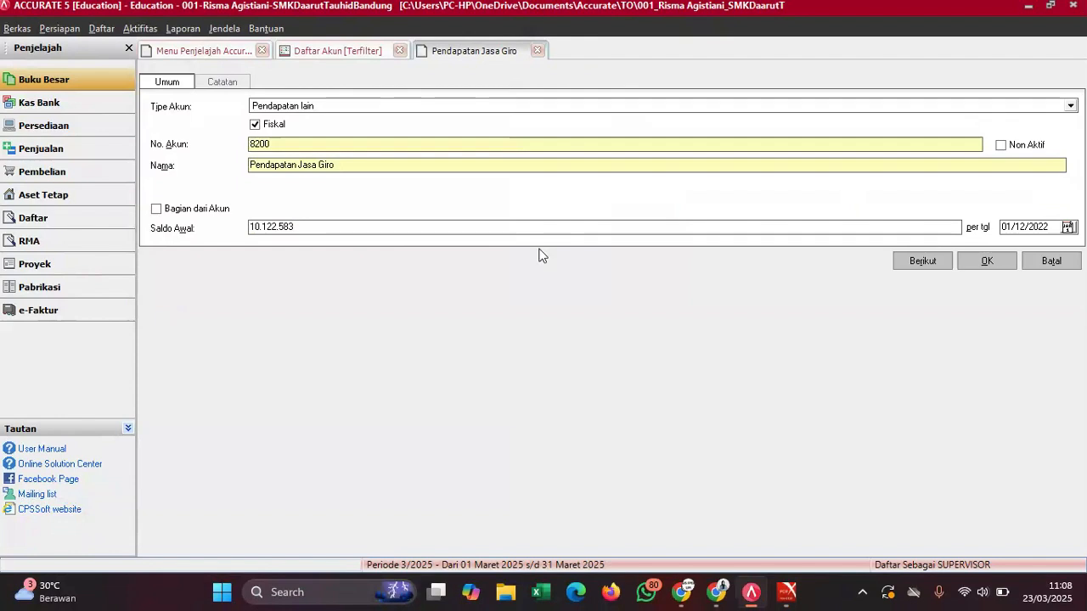
- Fix the duplicate number to 8100.01 and save the account in default currency
left_click(974, 259)
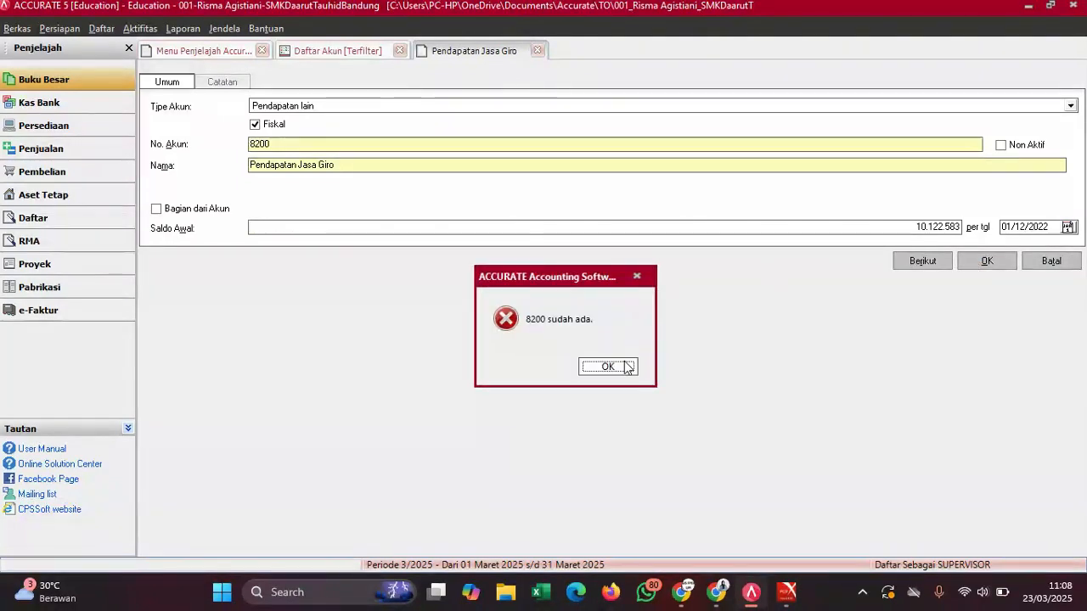
left_click(608, 367)
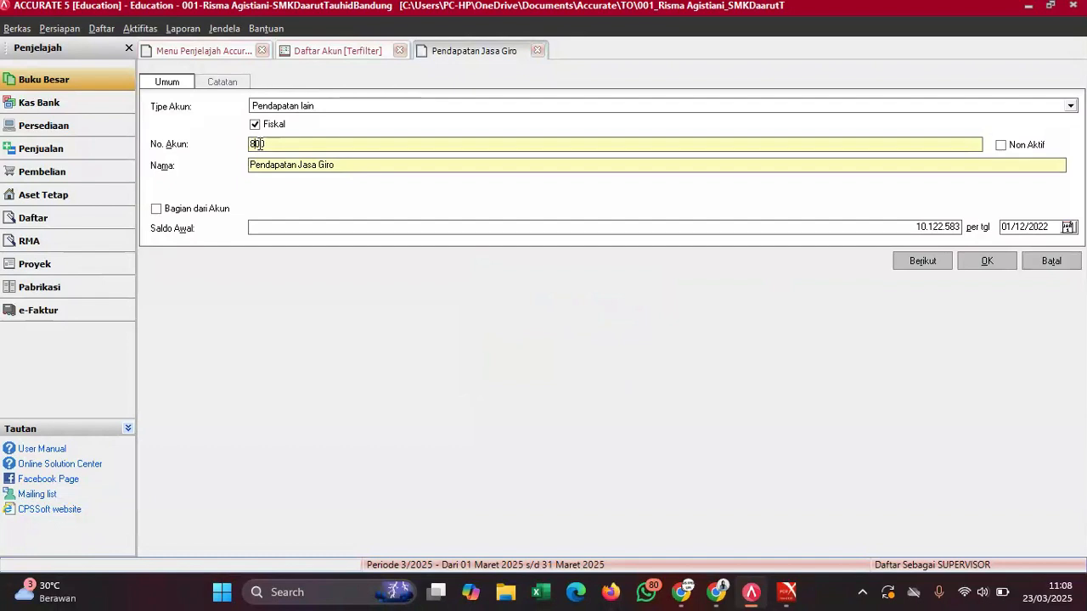
type("100.01")
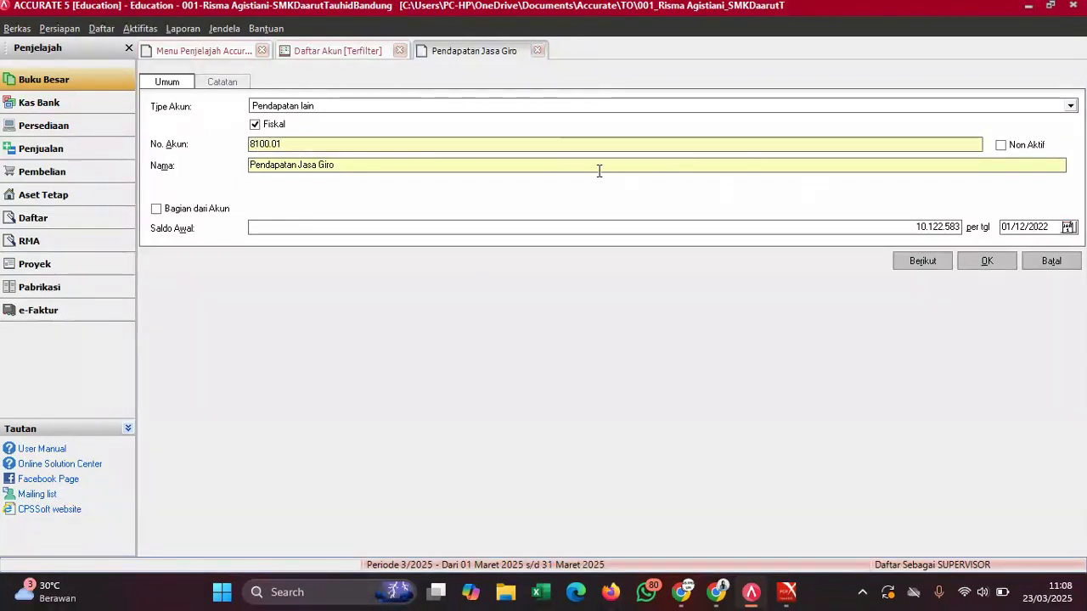
key("BackSpace")
type("2")
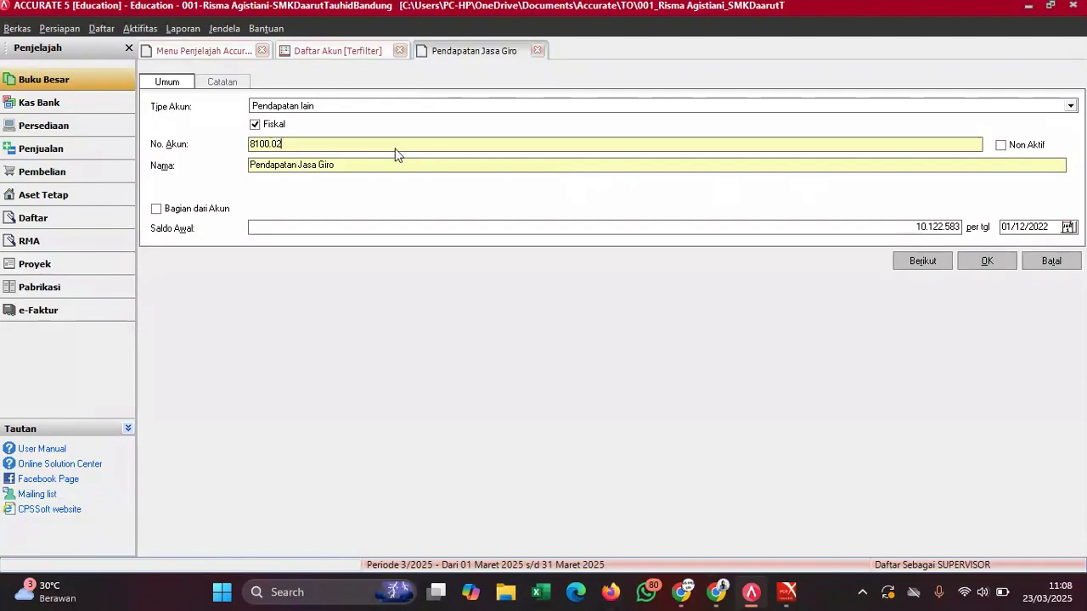
key("BackSpace")
type("1")
left_click(987, 261)
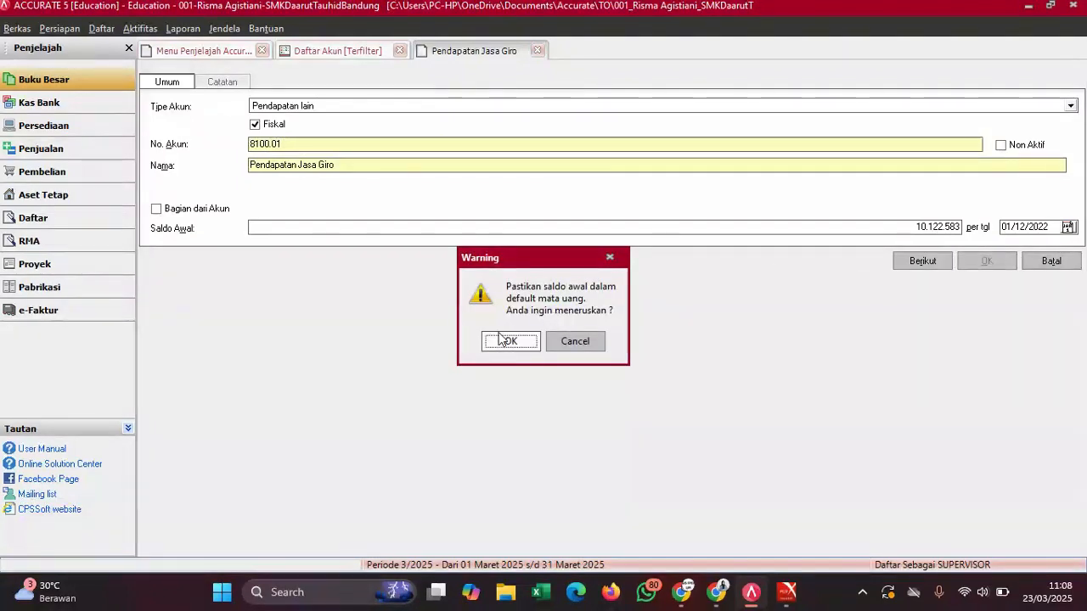
left_click(508, 340)
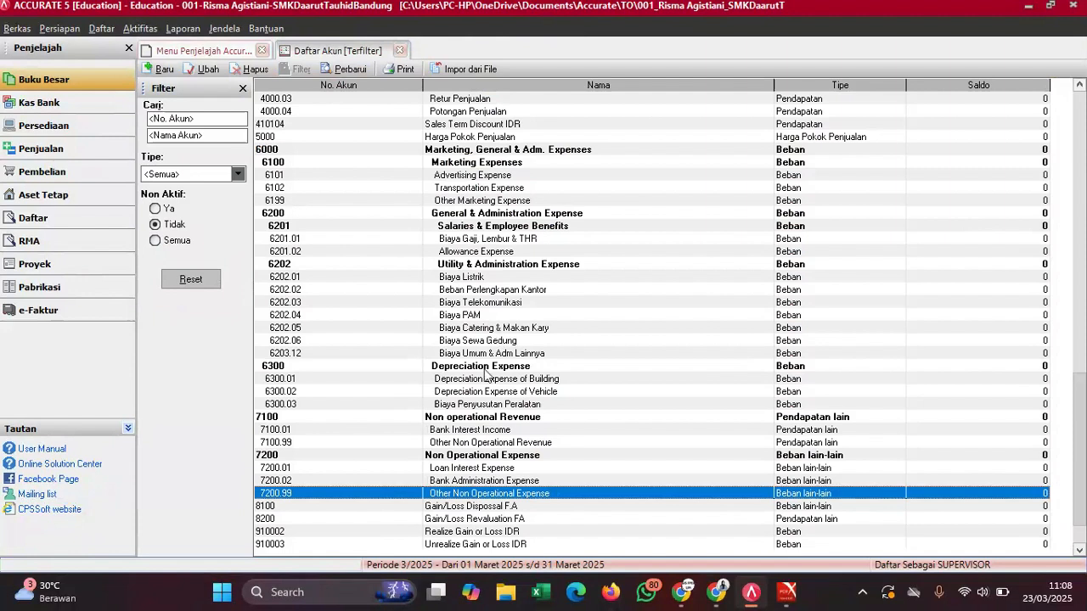
- Create a new Beban lain-lain account numbered 9100.01
left_click(160, 69)
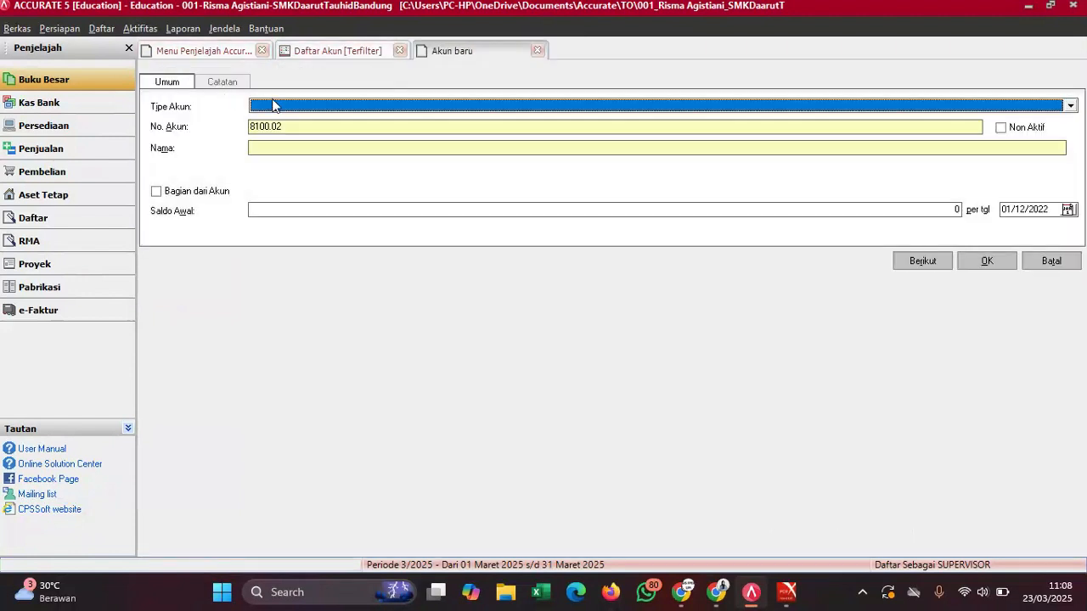
left_click(276, 105)
type("Beban")
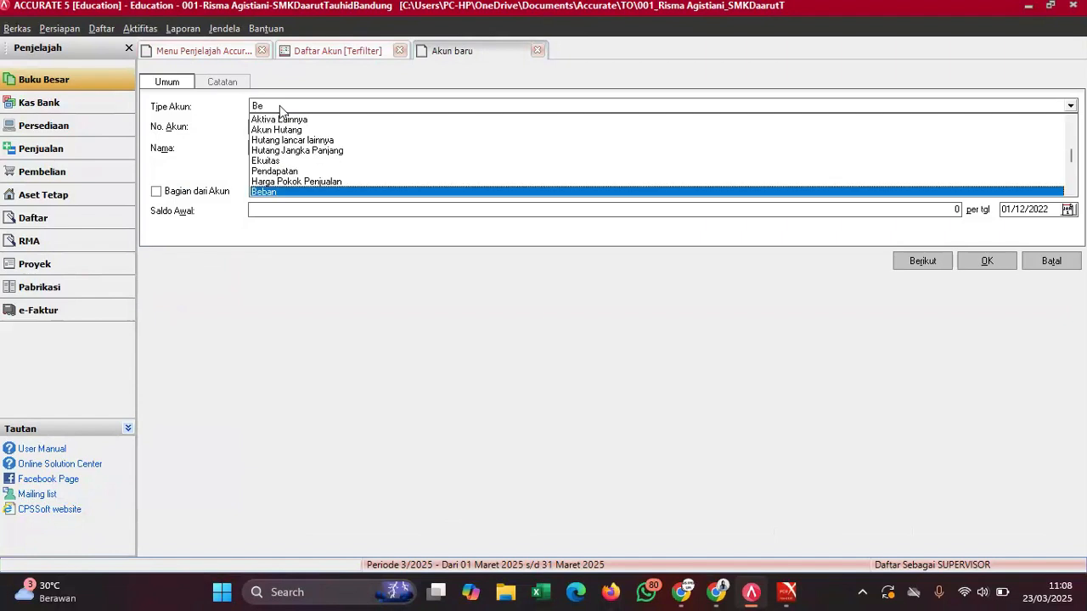
key("Down")
key("Down")
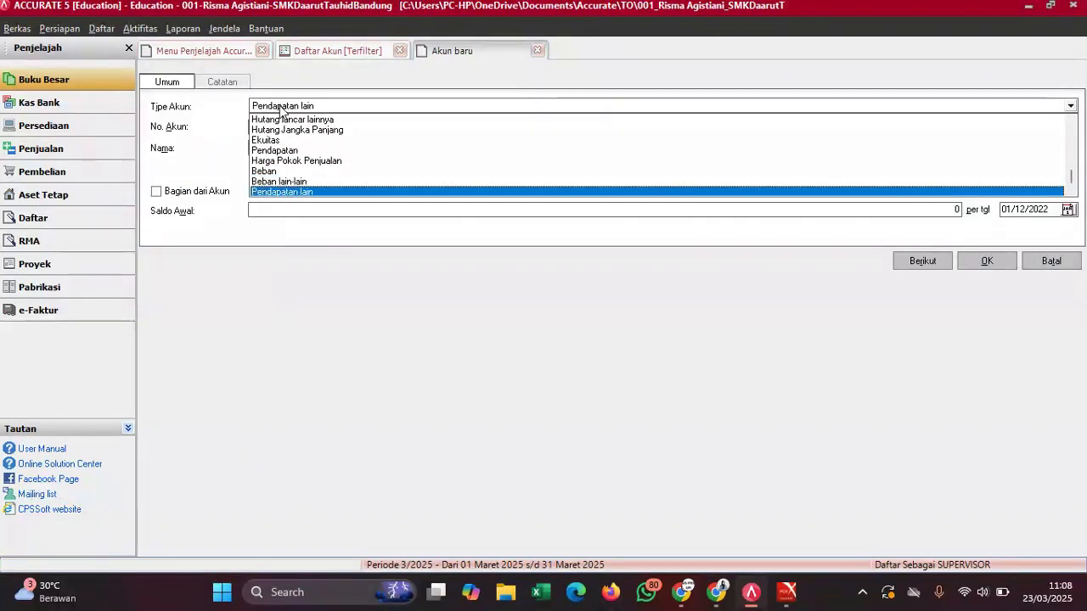
key("Up")
key("Return")
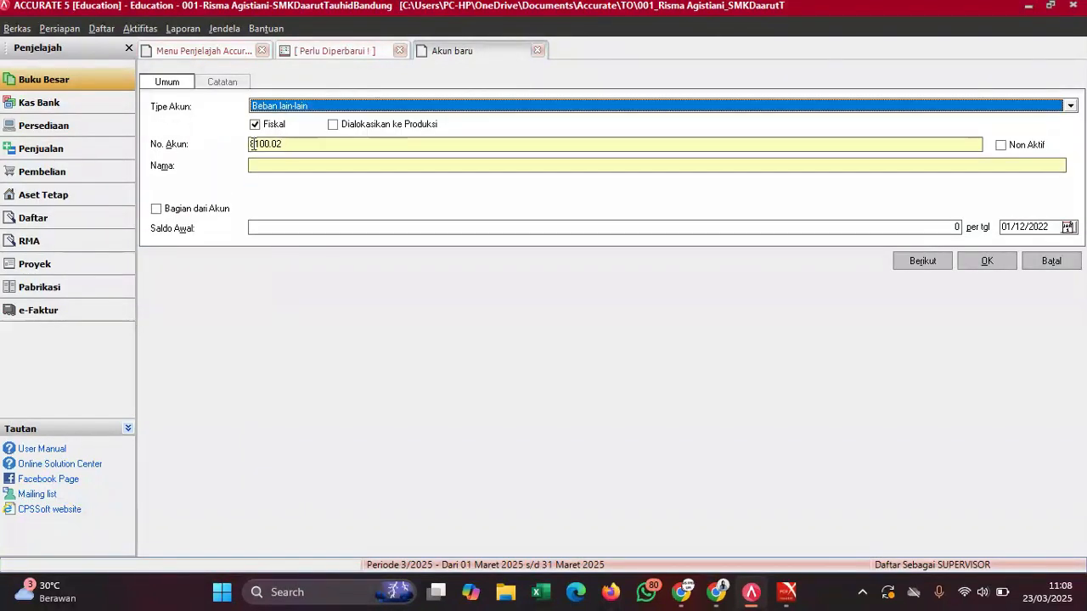
left_click(255, 144)
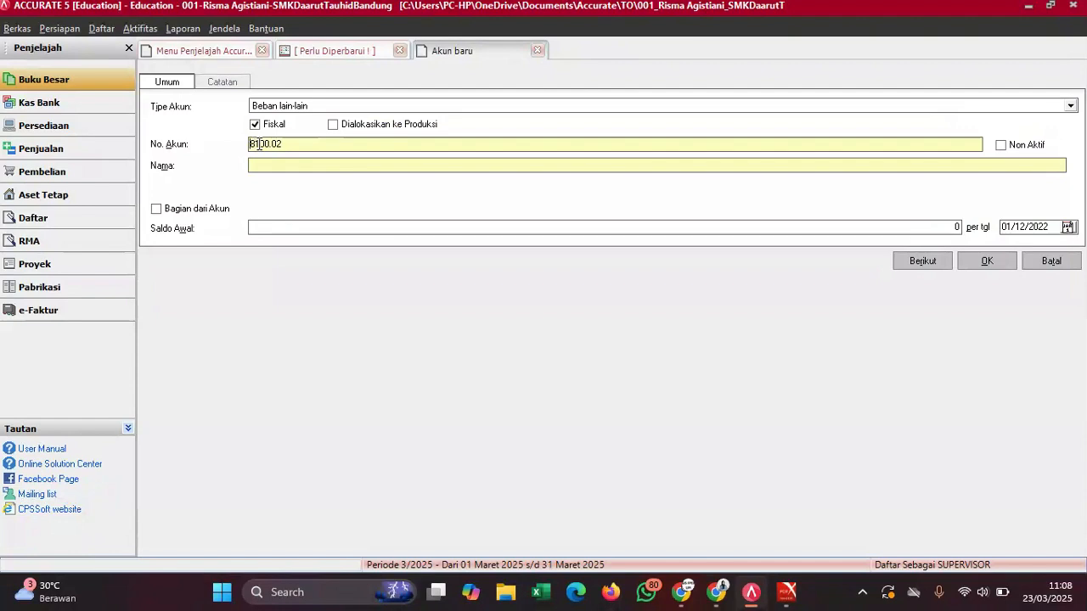
key("BackSpace")
type("9")
key("BackSpace")
type("1")
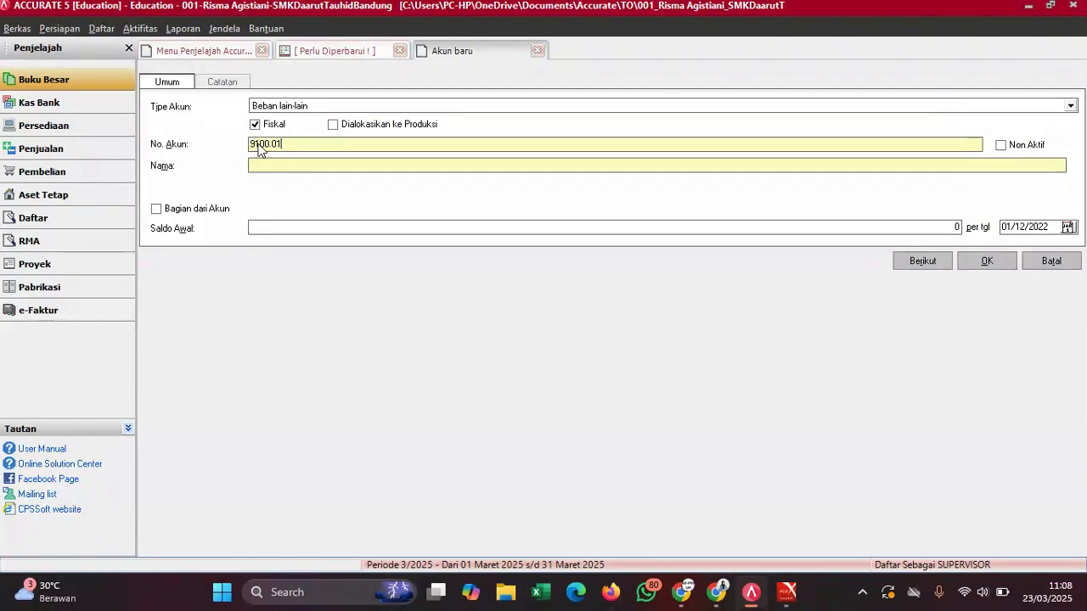
- Copy 'Biaya Adm Bank & Buku Cek/Giro' from the exam PDF into the account name
mouse_move(777, 591)
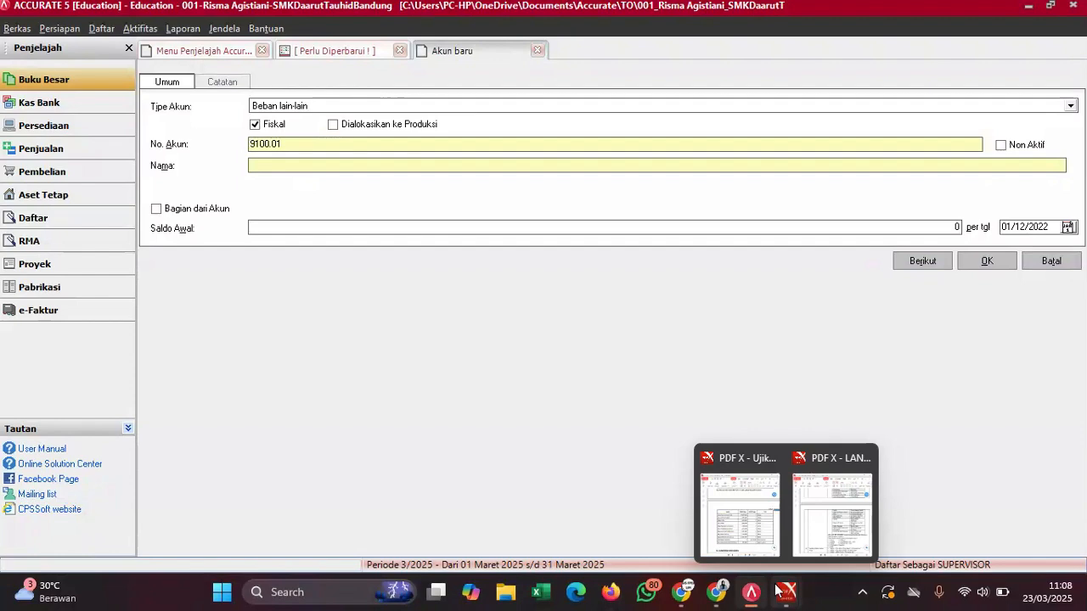
left_click(749, 486)
left_click_drag(792, 478, 669, 477)
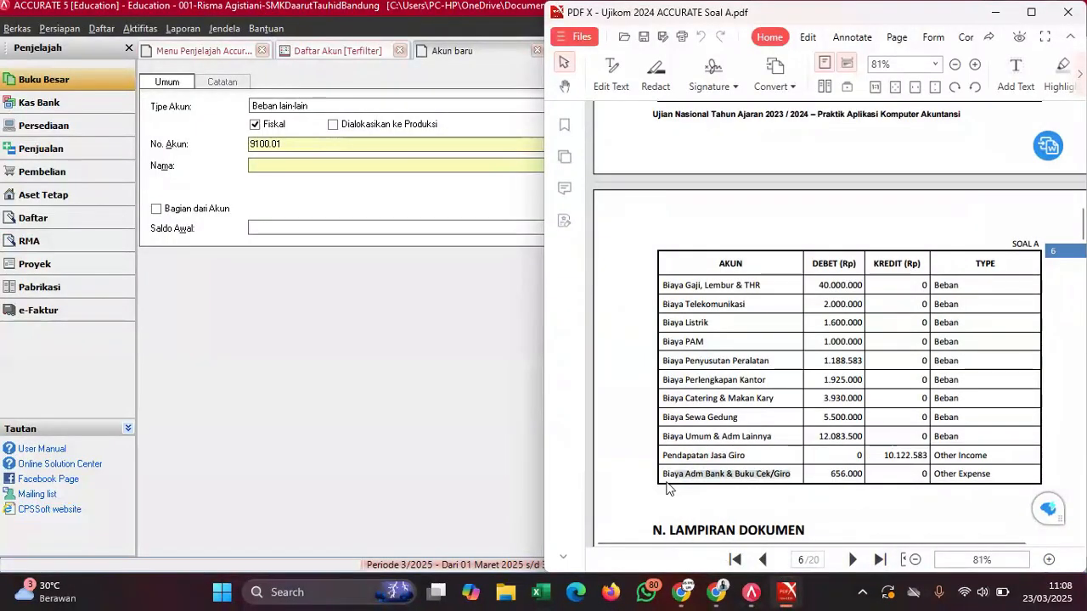
right_click(668, 481)
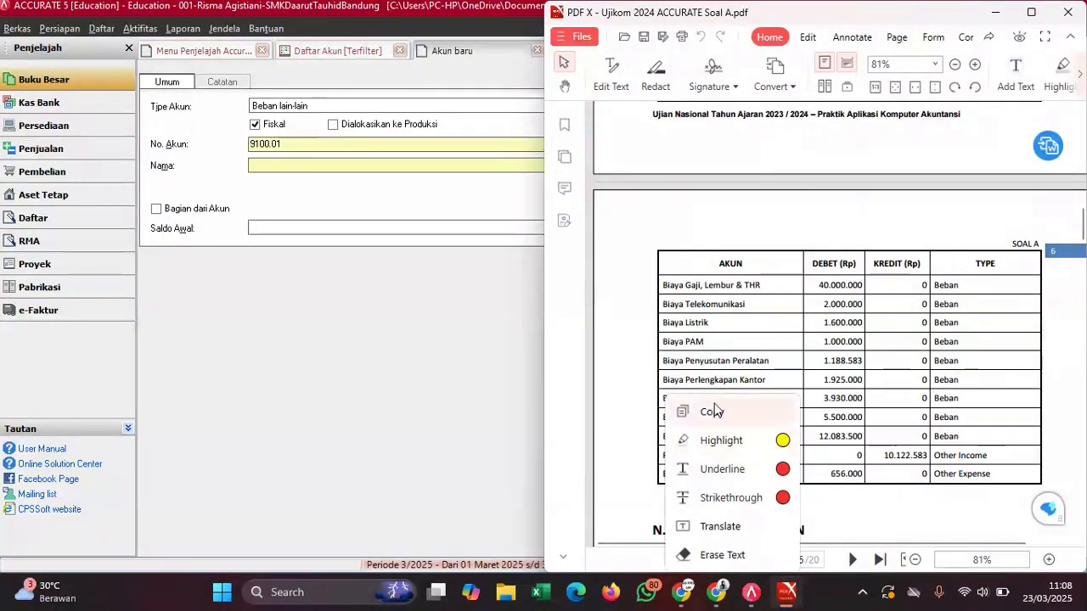
left_click(713, 411)
left_click(311, 169)
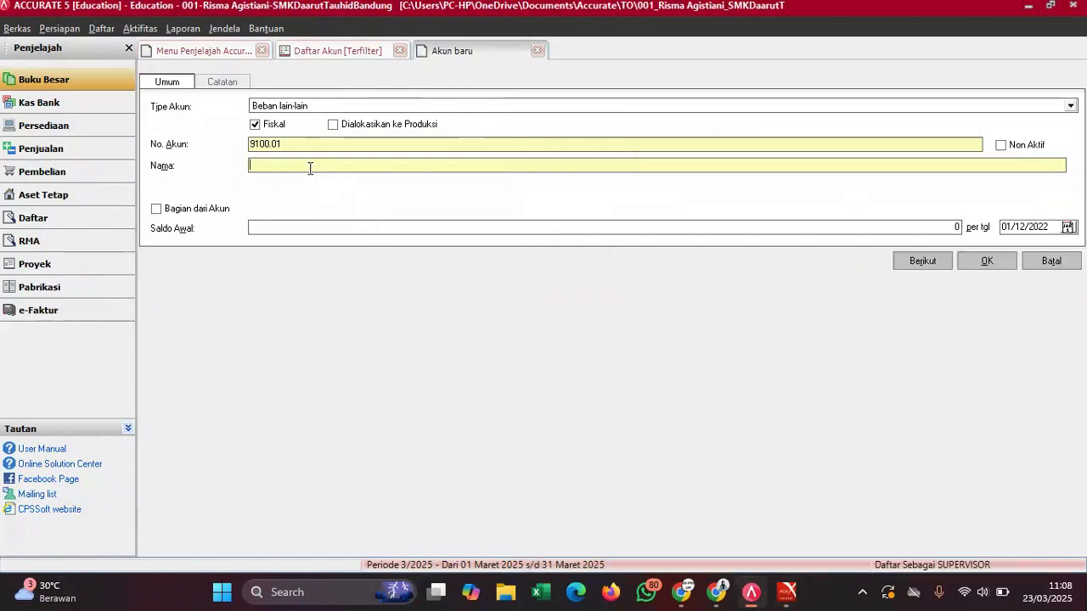
key("ctrl+v")
- Paste 656.000 as the opening balance, save, and check the updated account list
mouse_move(789, 592)
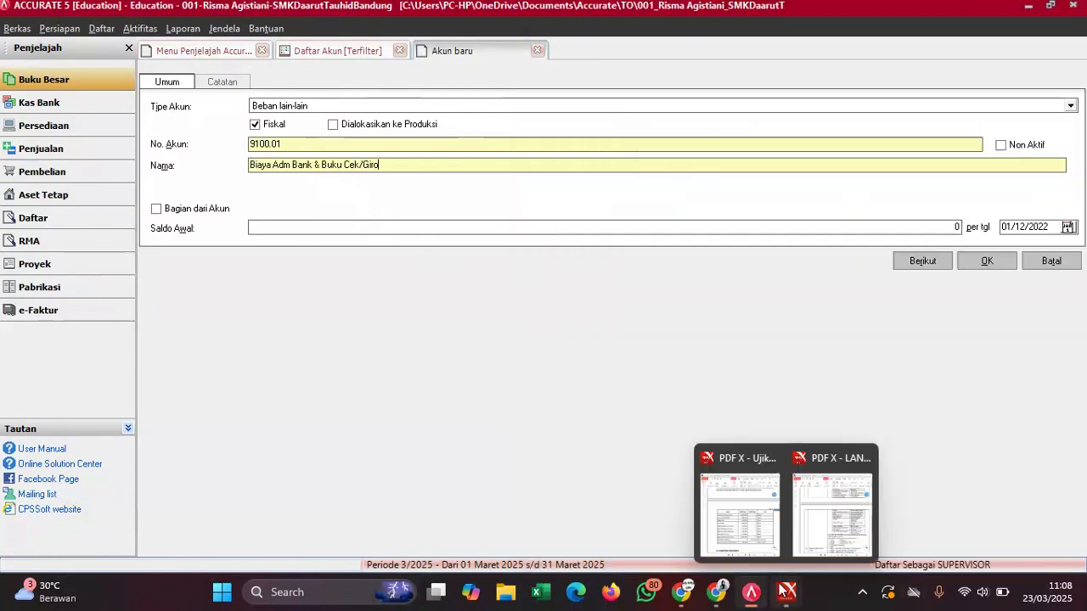
left_click(747, 507)
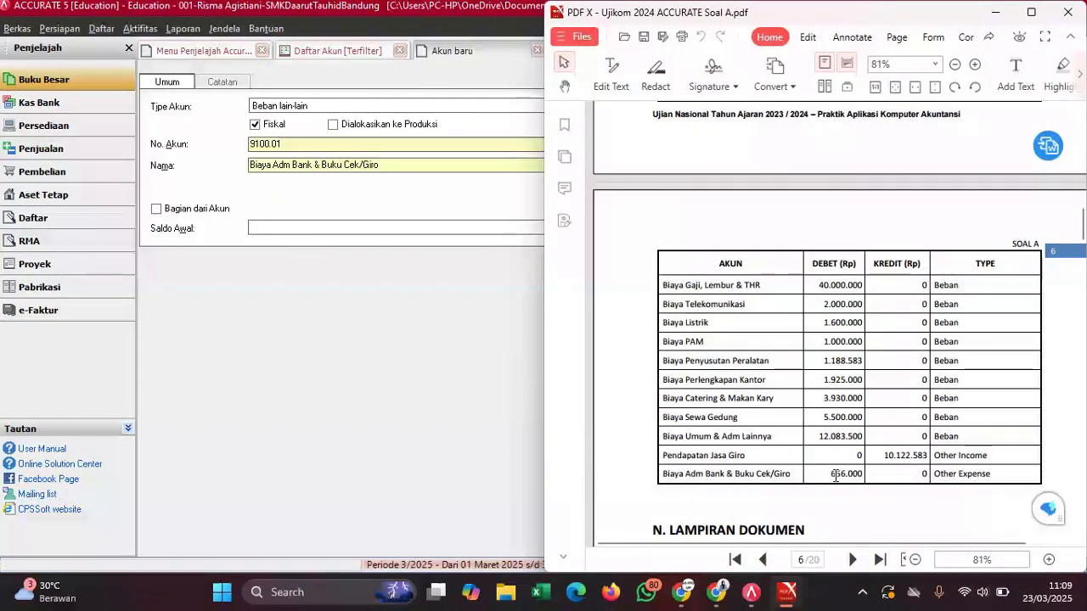
left_click_drag(829, 474, 864, 474)
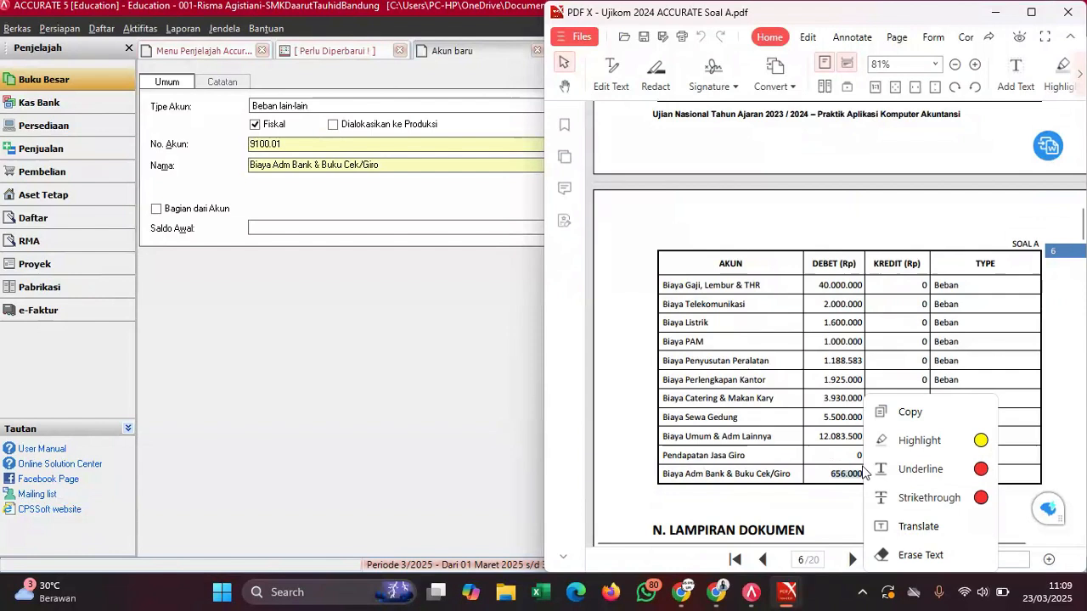
left_click(883, 414)
left_click(419, 227)
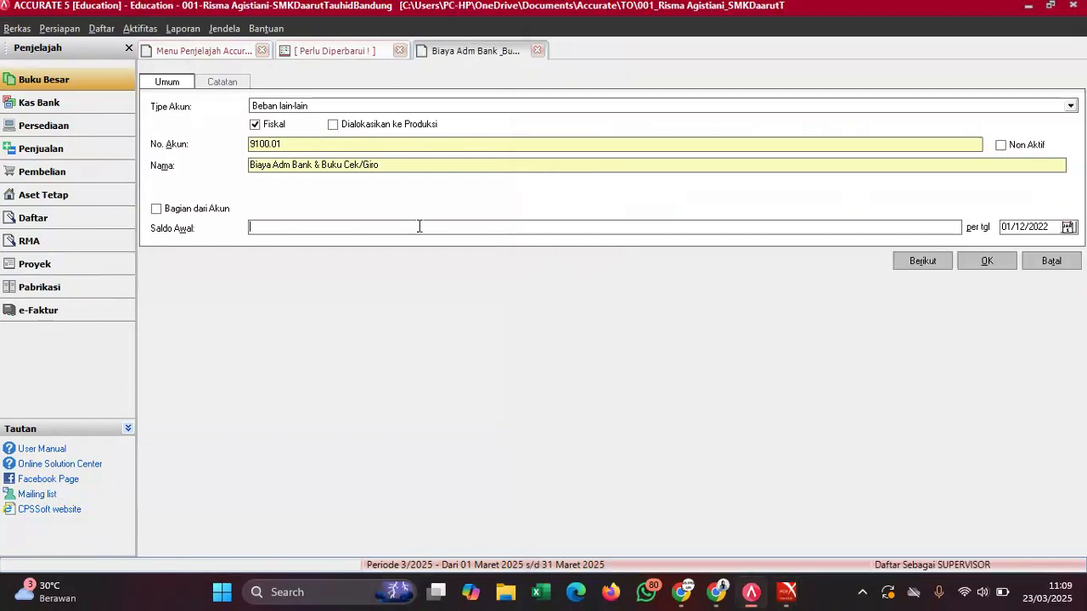
key("ctrl+v")
left_click(982, 260)
left_click(486, 345)
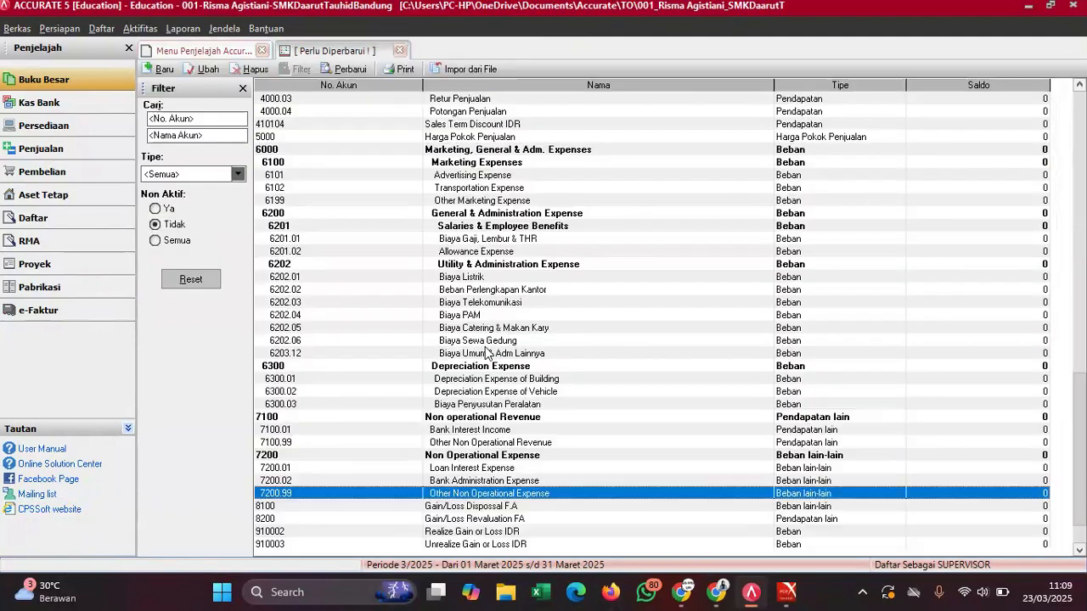
left_click(598, 344)
scroll(599, 344, "down", 10)
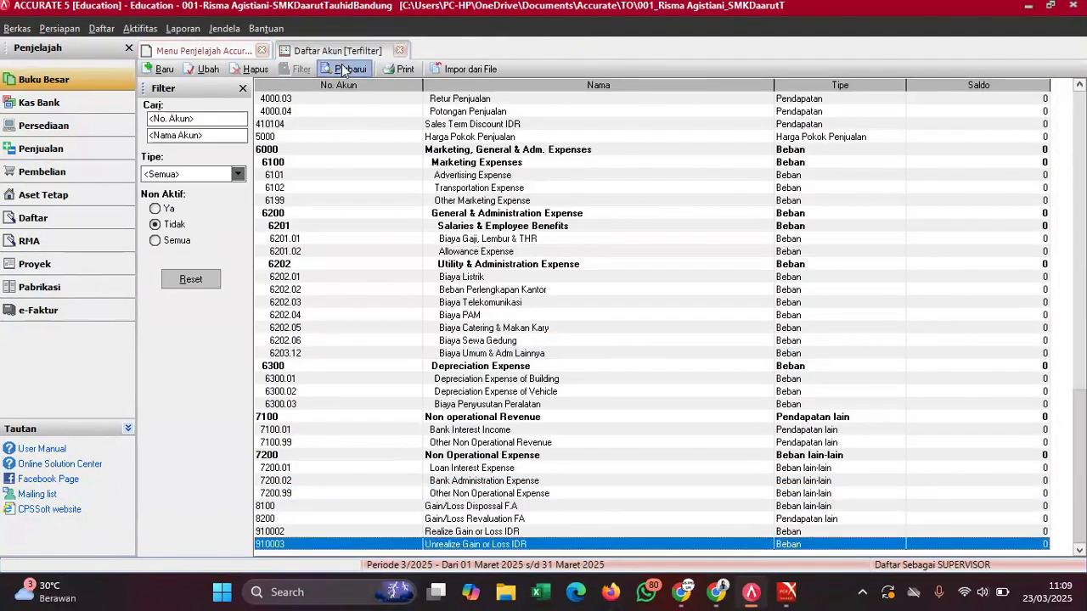
- Move up the account list and select 1700.03 Peralatan
left_click(760, 366)
key("Up")
key("Up")
key("Up")
key("Up")
key("Up")
key("Up")
key("Up")
key("Up")
key("Up")
key("Up")
key("Up")
key("Up")
key("Up")
key("Up")
key("Up")
key("Up")
key("Up")
key("Up")
key("Up")
key("Up")
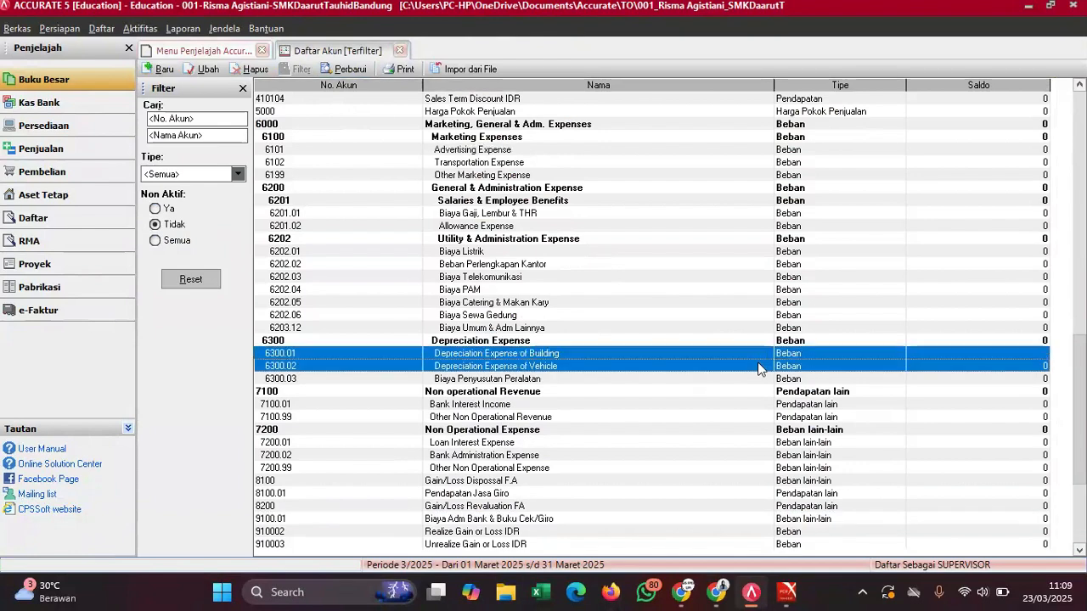
key("Up")
key("Up")
key("Up")
key("Up")
key("Up")
key("Up")
key("Up")
key("Up")
key("Up")
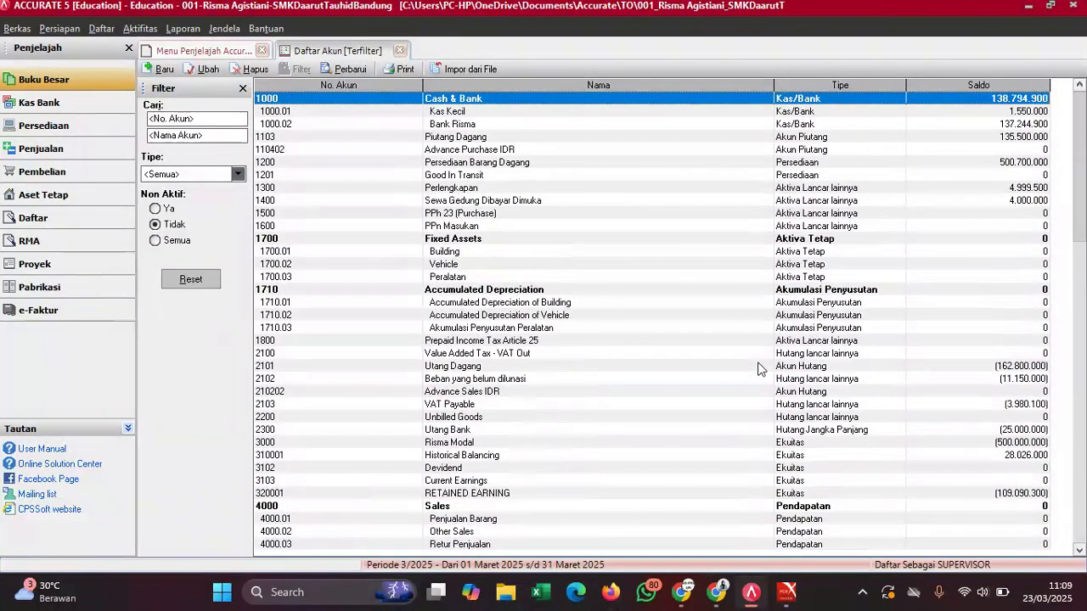
left_click(486, 279)
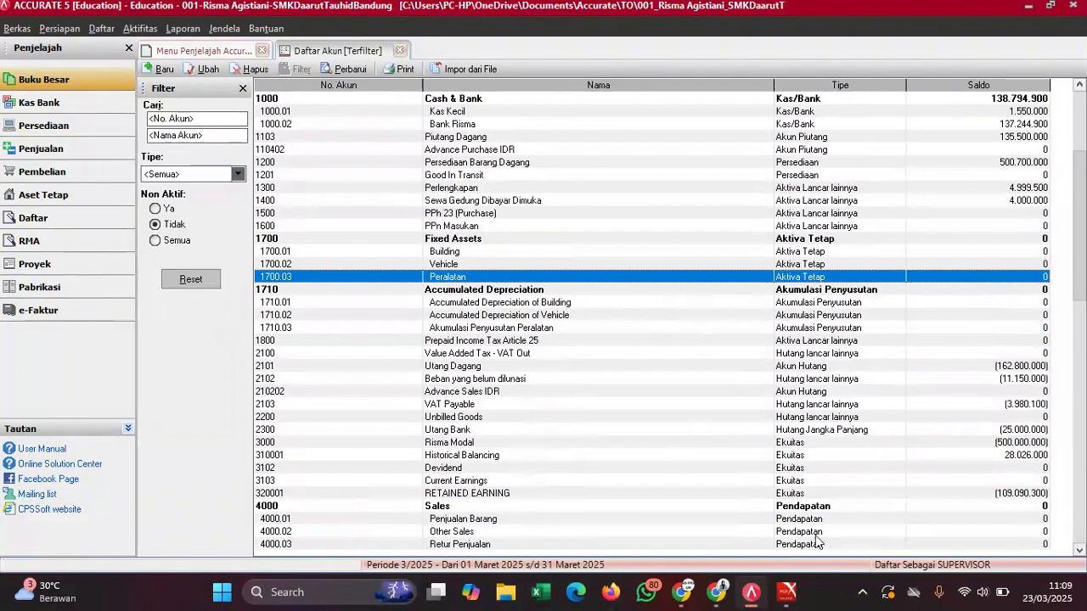
- Switch to the setup guide PDF and scroll to its fixed asset list step
mouse_move(788, 594)
left_click(737, 490)
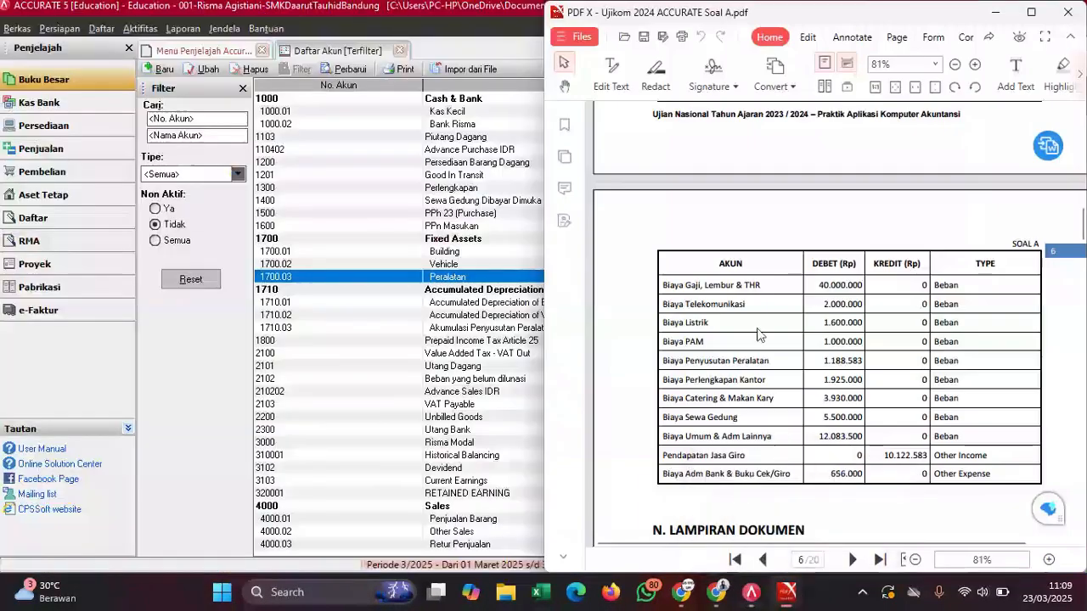
scroll(762, 335, "up", 7)
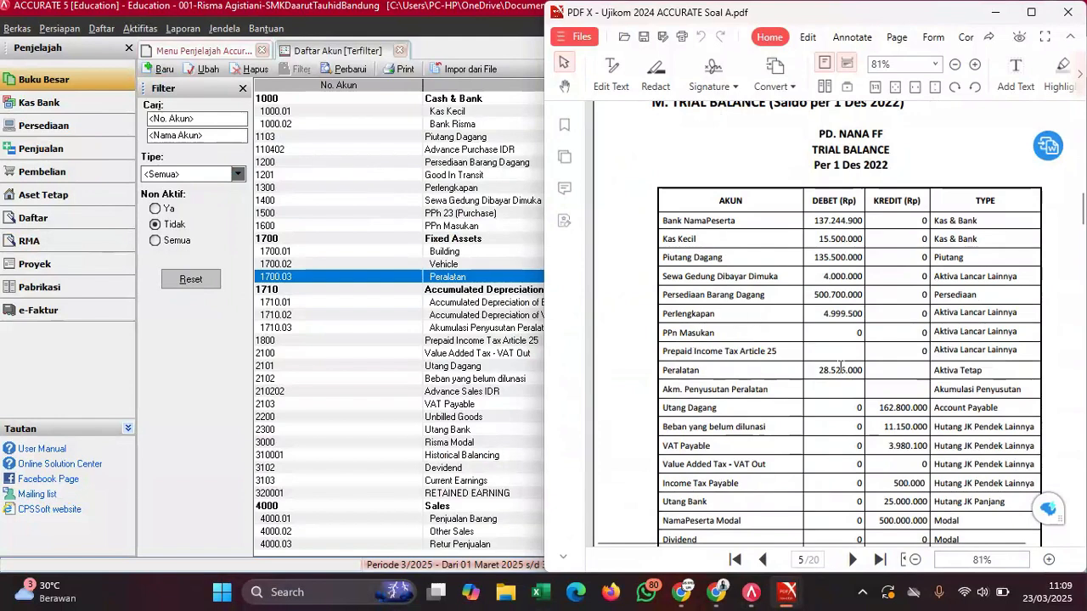
mouse_move(788, 592)
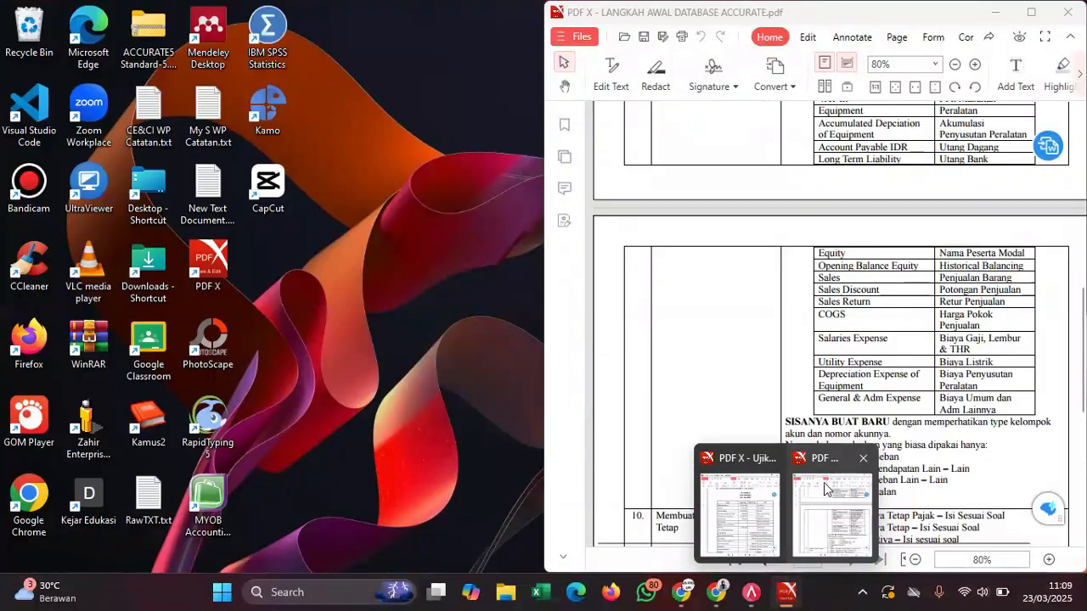
left_click(826, 488)
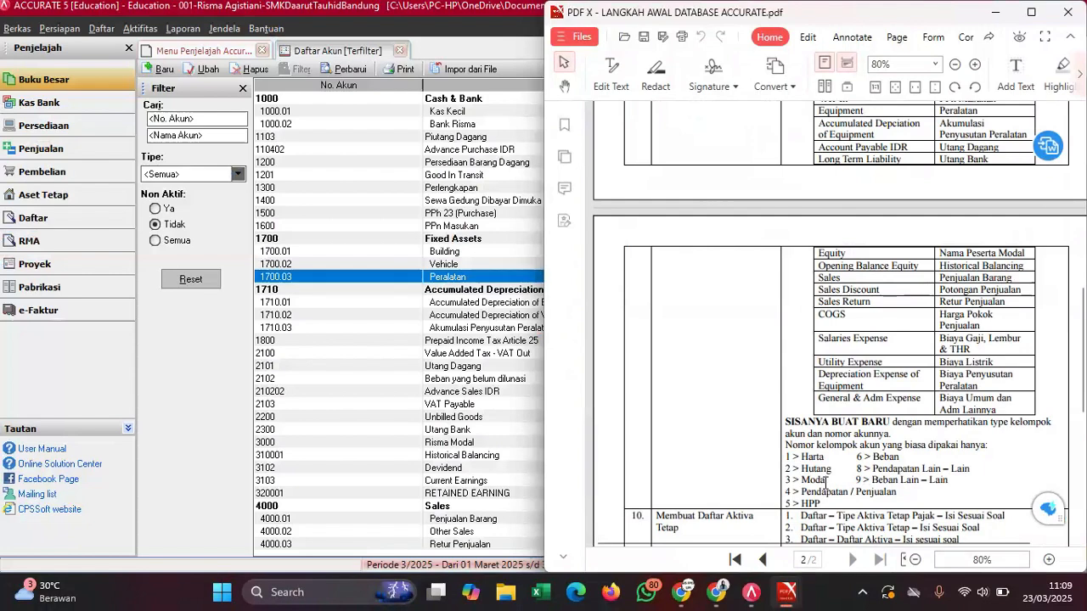
scroll(820, 357, "down", 4)
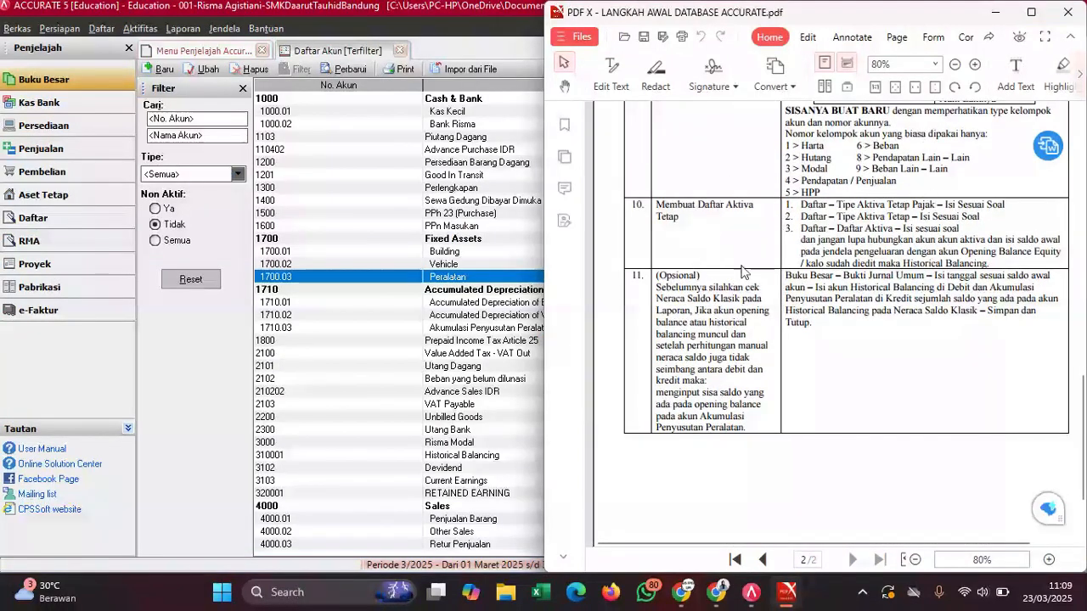
- Start a new entry under Daftar > Aktiva Tetap > Tipe Aktiva Tetap Pajak beside the exam PDF
left_click(305, 213)
left_click(100, 29)
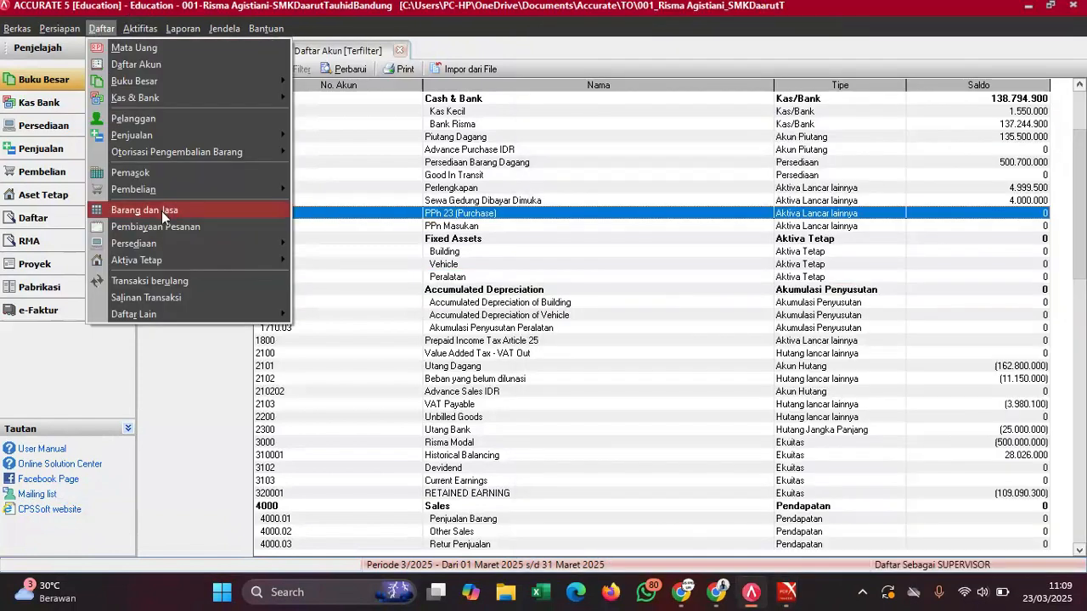
mouse_move(142, 261)
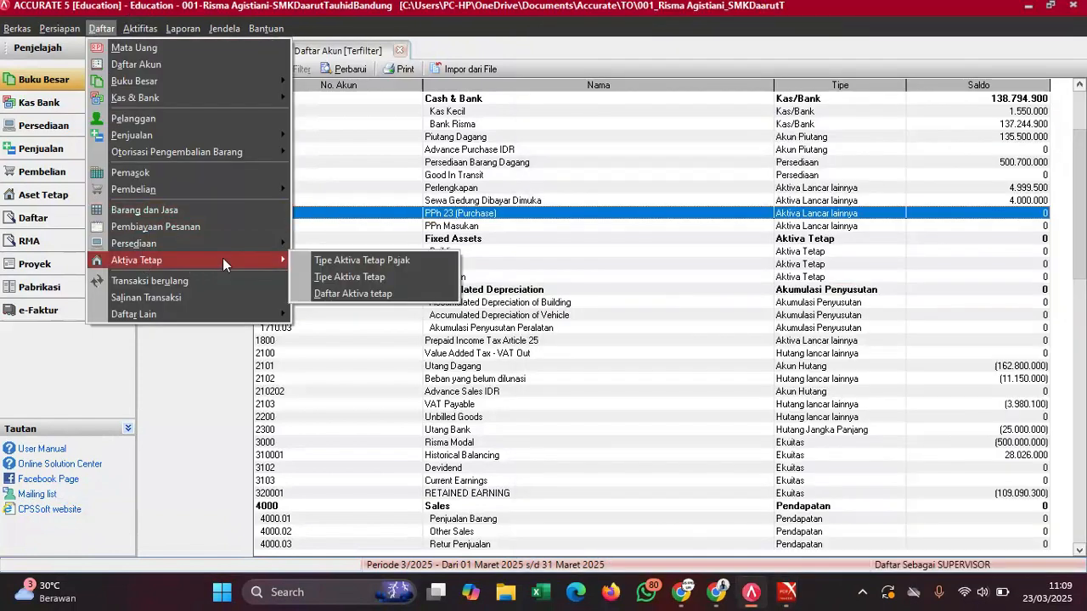
left_click(322, 260)
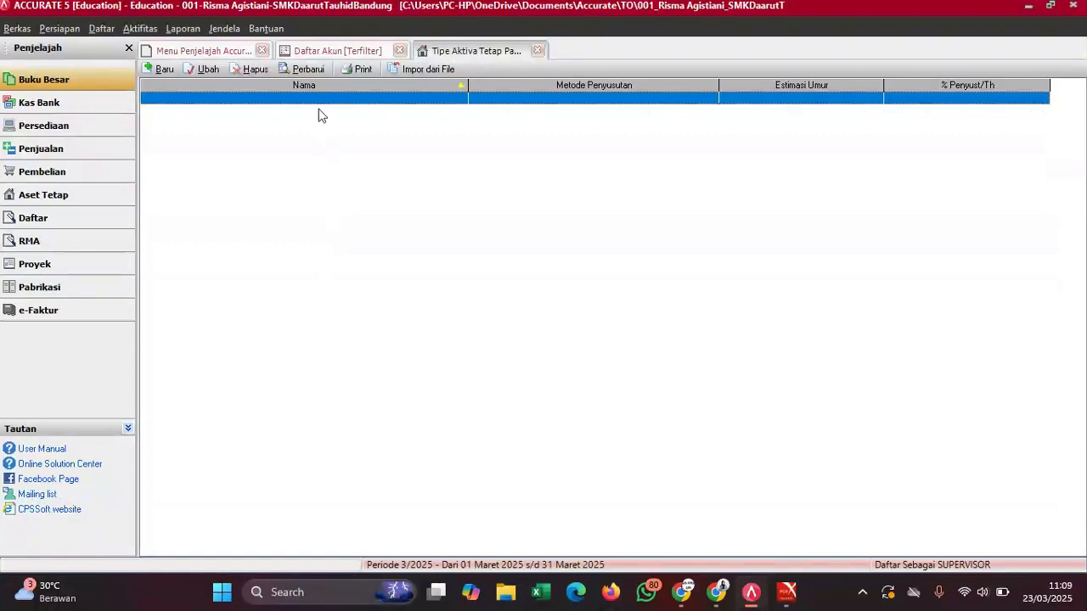
left_click(157, 69)
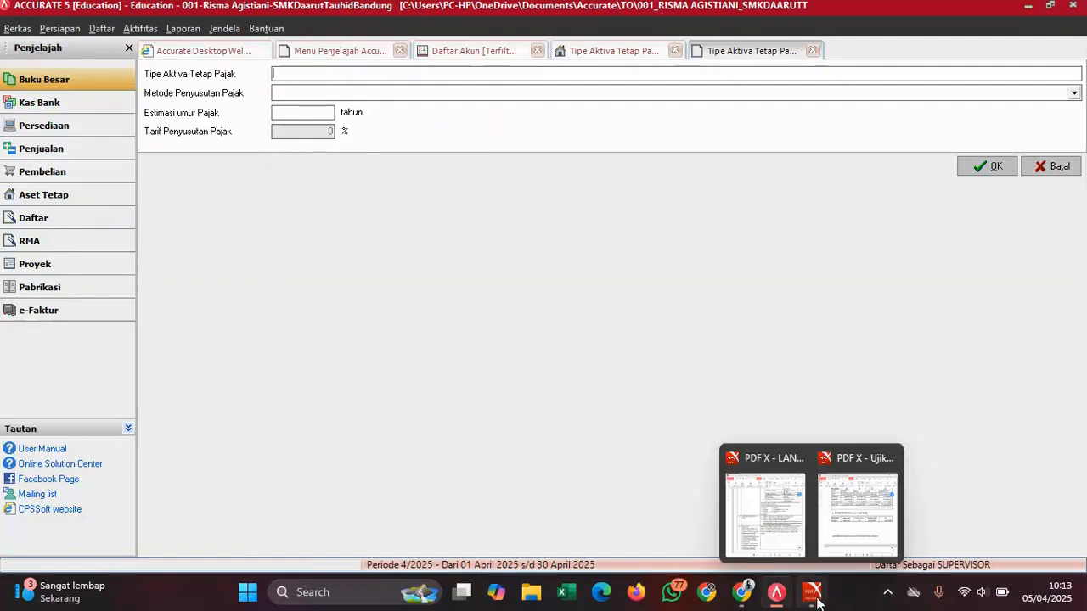
mouse_move(813, 592)
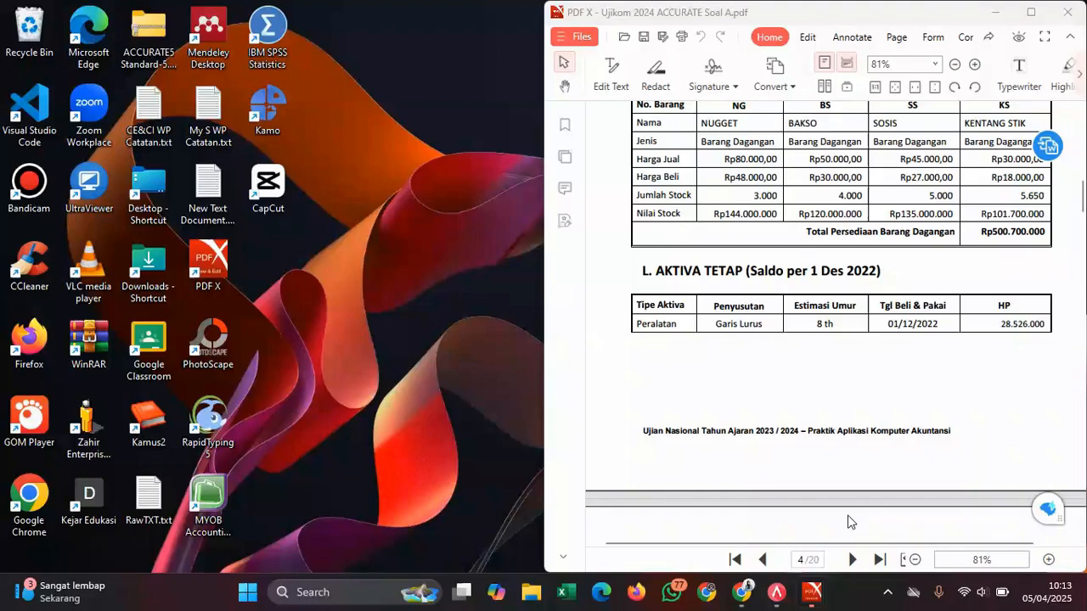
left_click(849, 521)
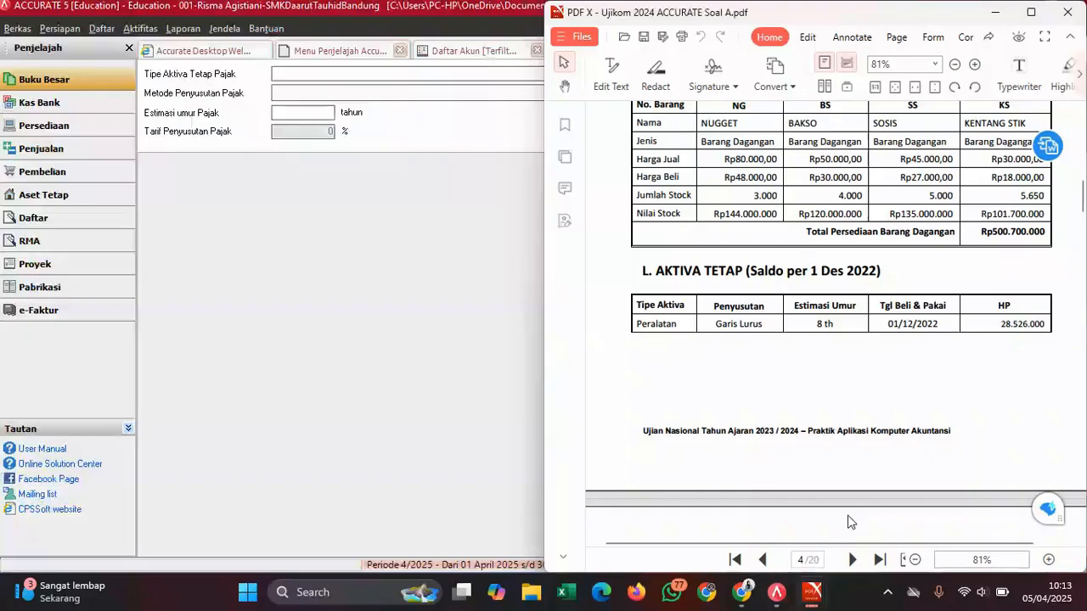
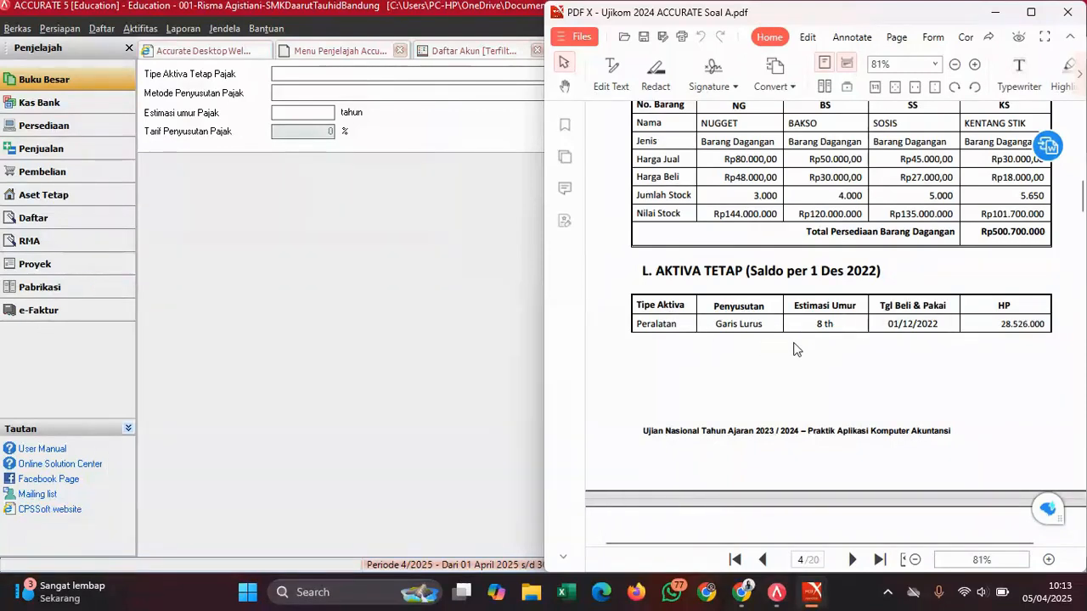
- Name the new tax fixed-asset type Kelompok 2, checking the asset details in the exam PDF
left_click(363, 220)
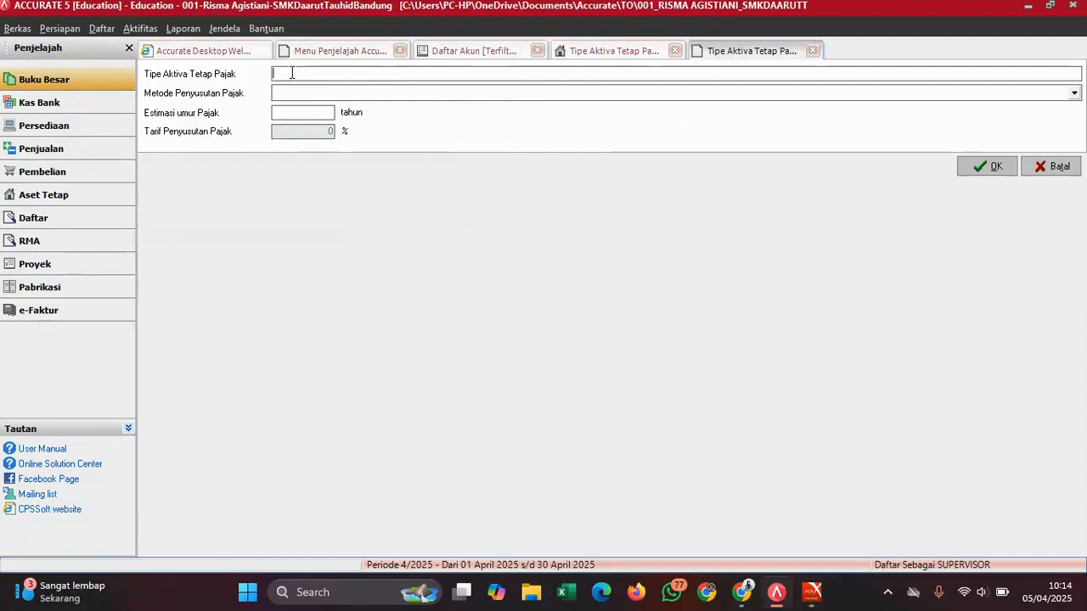
type("Kelompok 2")
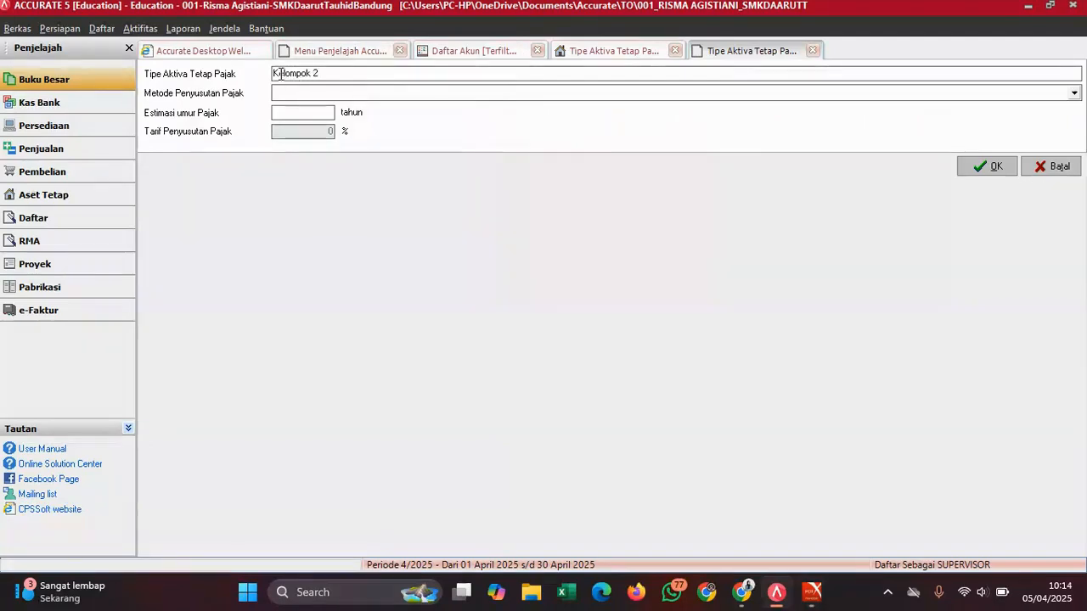
mouse_move(814, 590)
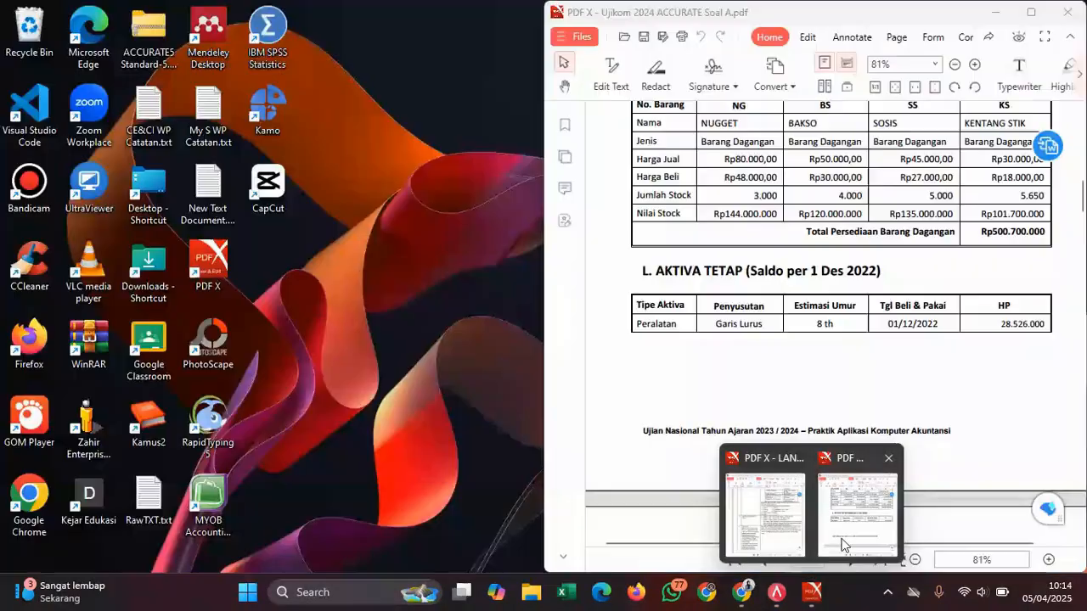
left_click(842, 543)
scroll(831, 380, "up", 6)
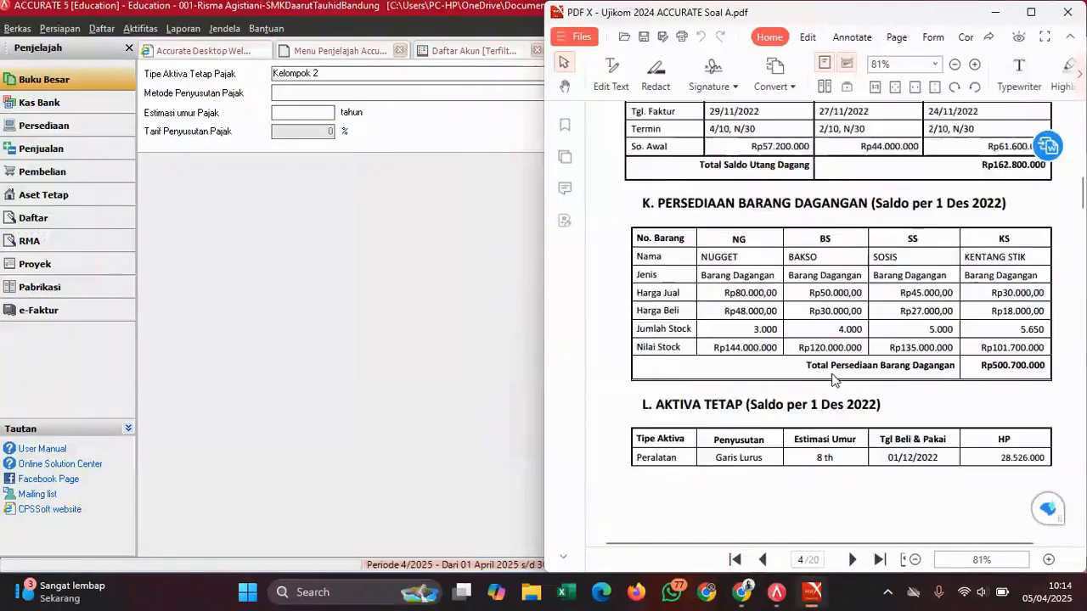
scroll(832, 380, "down", 10)
scroll(831, 380, "up", 5)
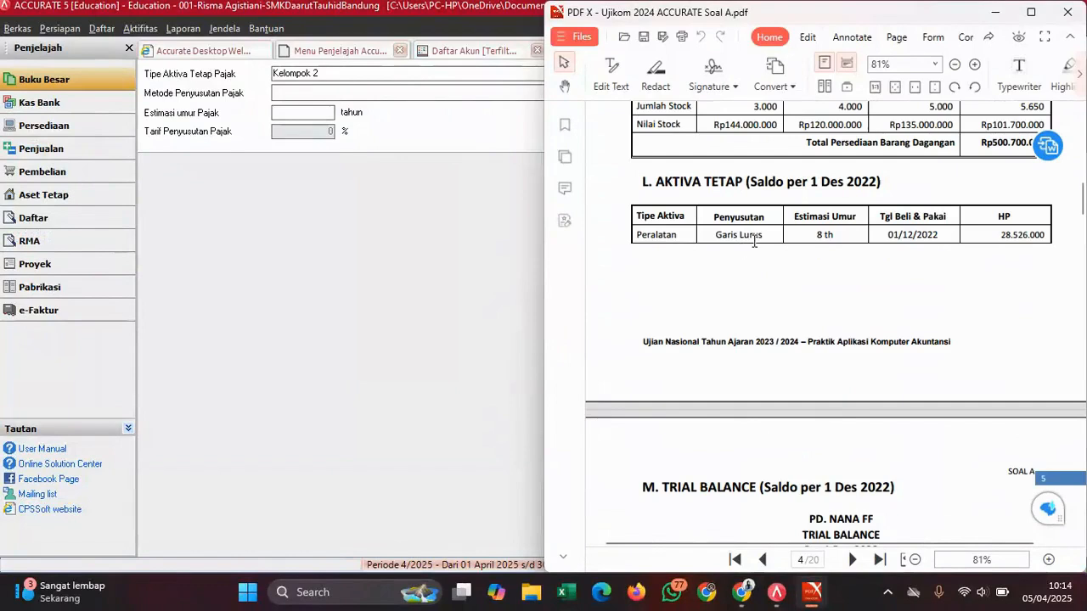
- Give Kelompok 2 straight-line depreciation with an 8-year life (12,5% rate) and save it
left_click(317, 93)
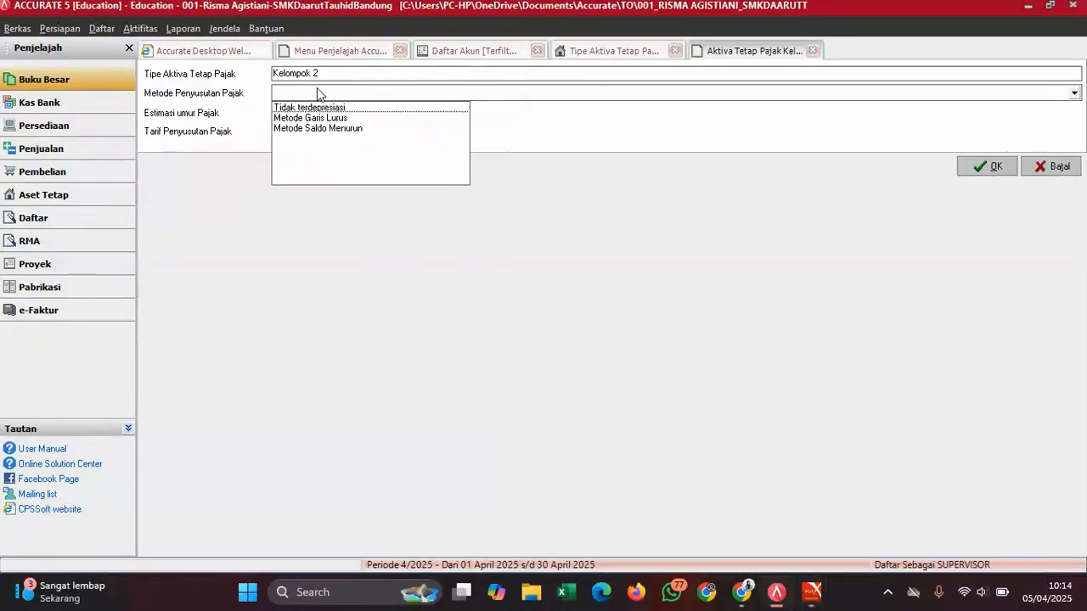
left_click(320, 116)
left_click(319, 113)
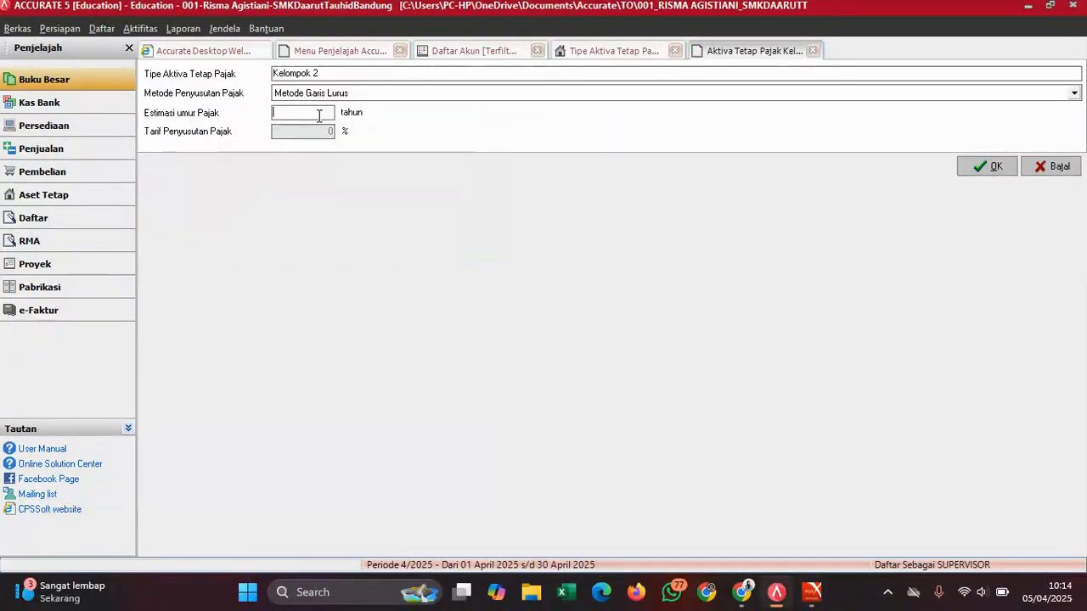
type("8")
key("Tab")
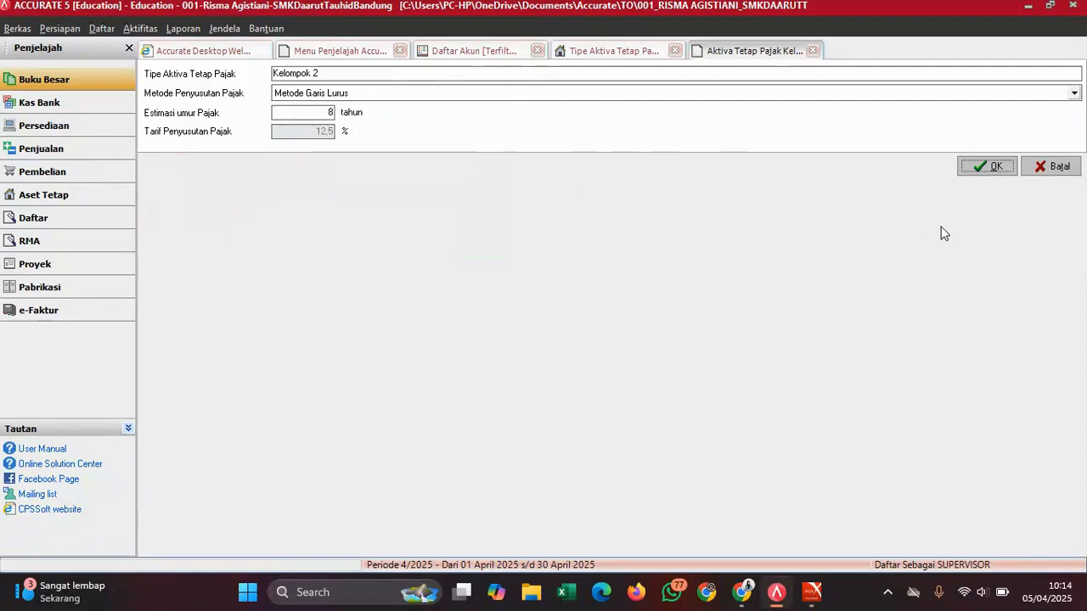
left_click(985, 166)
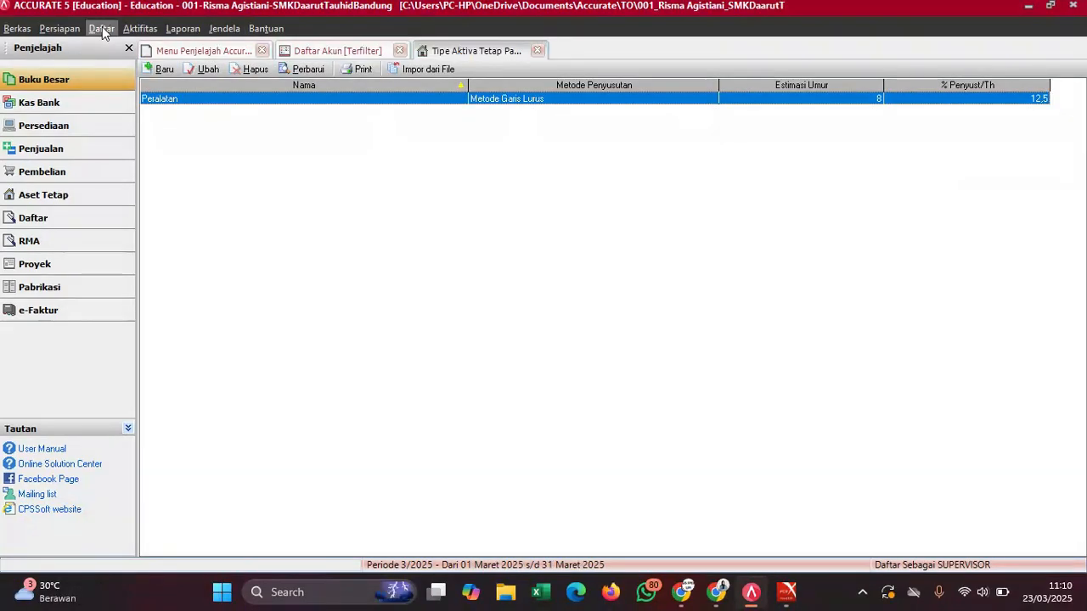
- Create fixed-asset type Peralatan with tax asset type Kelompok 2
left_click(102, 30)
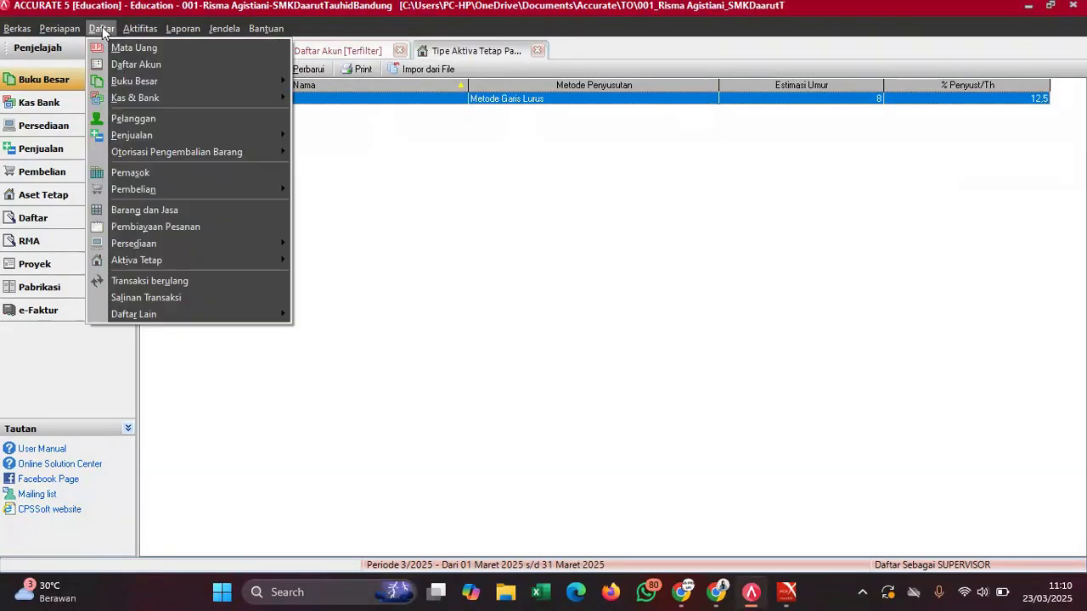
mouse_move(214, 260)
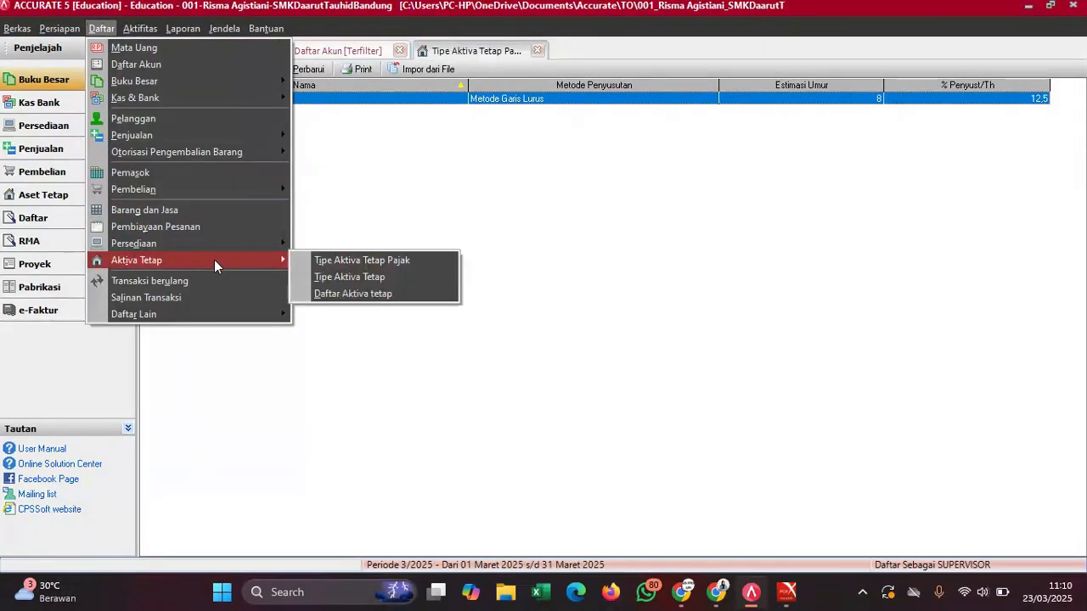
left_click(394, 272)
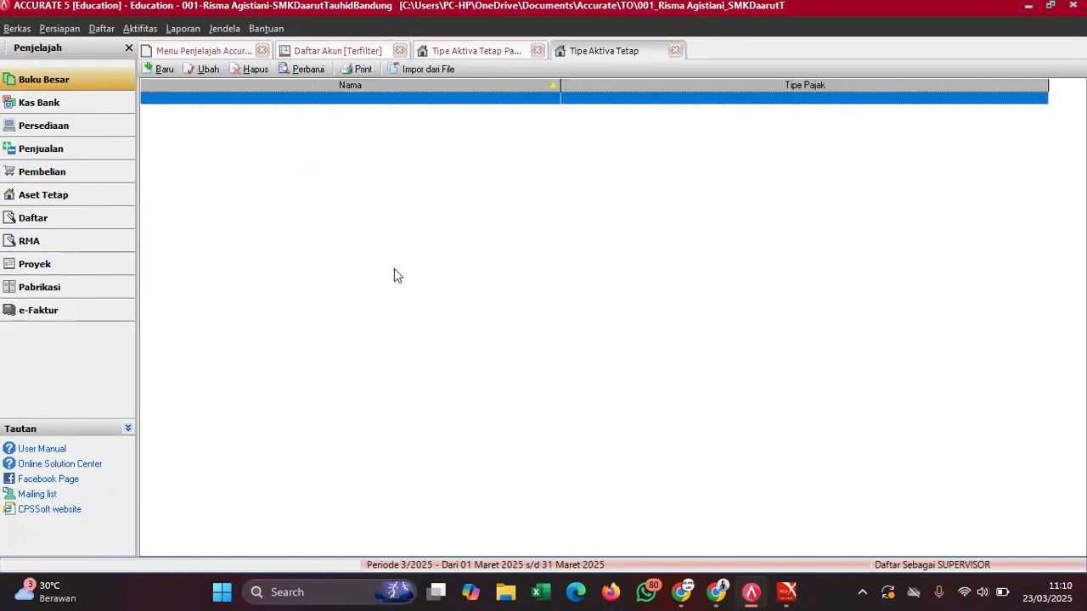
left_click(158, 69)
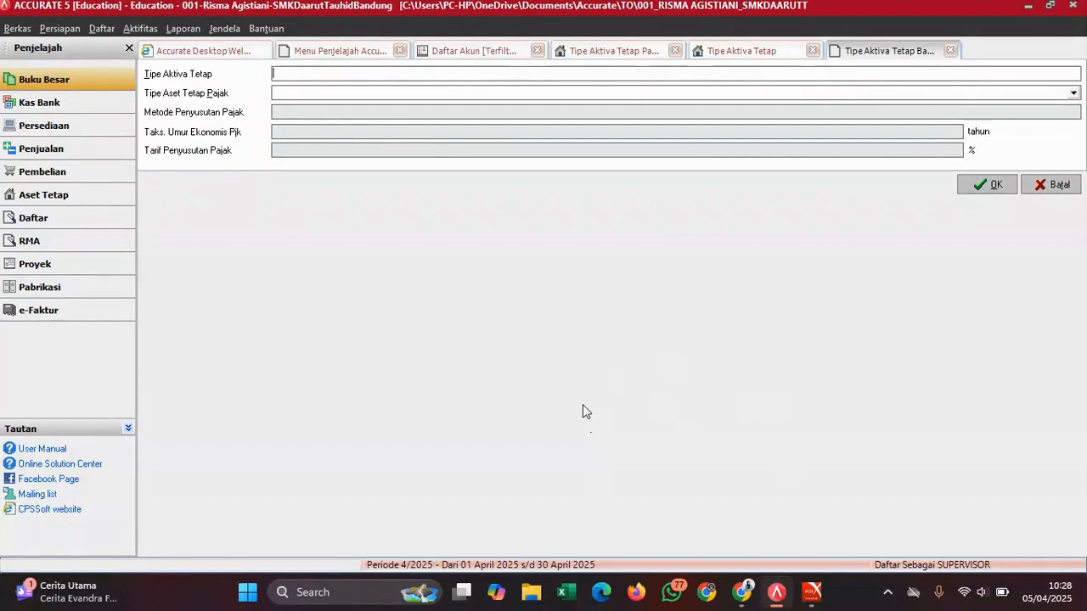
mouse_move(815, 595)
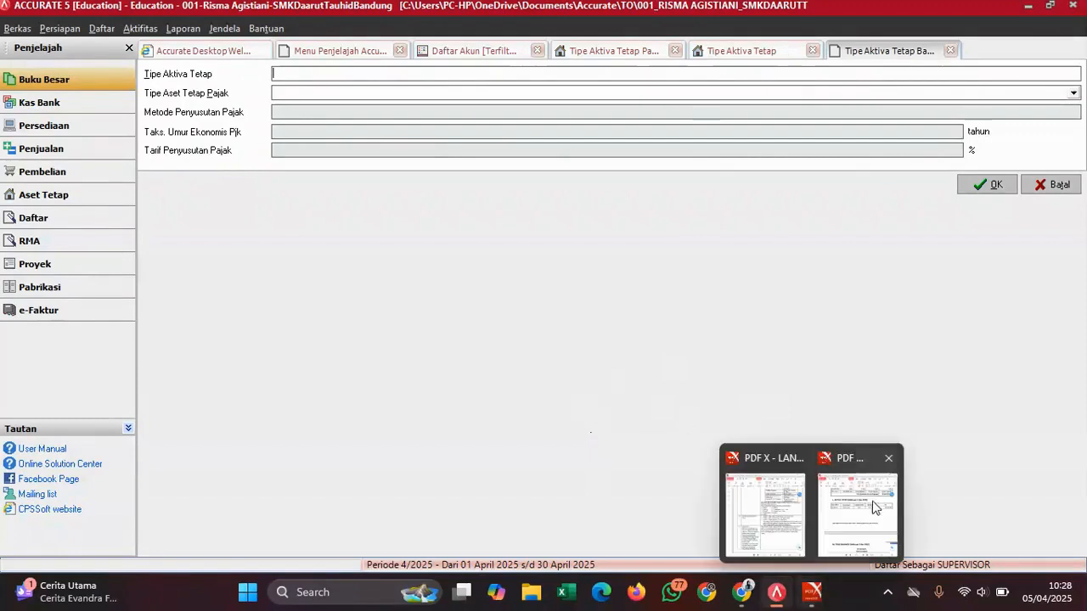
left_click(883, 490)
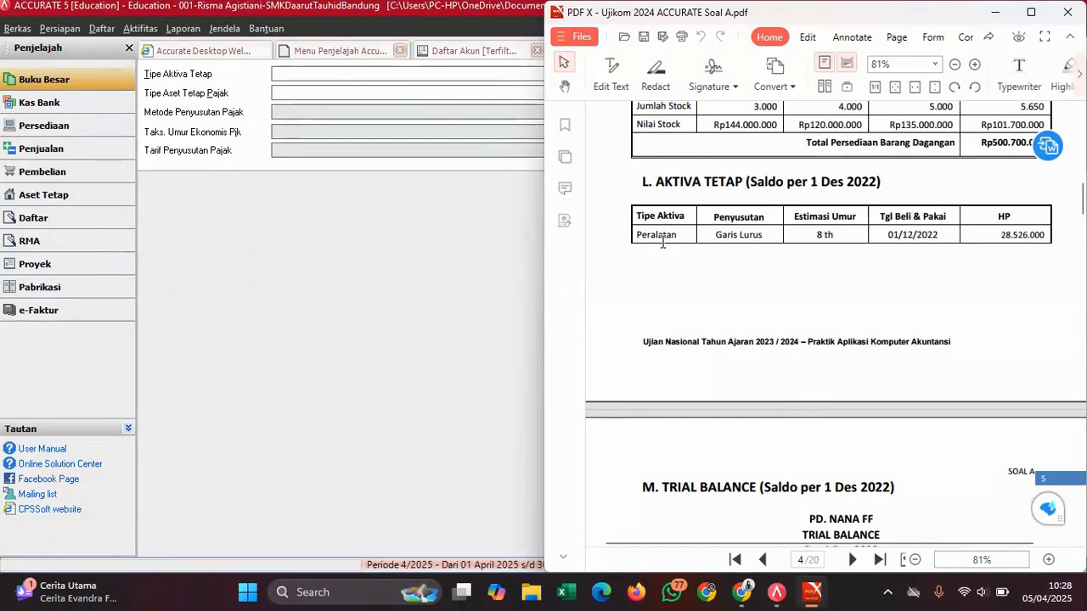
left_click(318, 75)
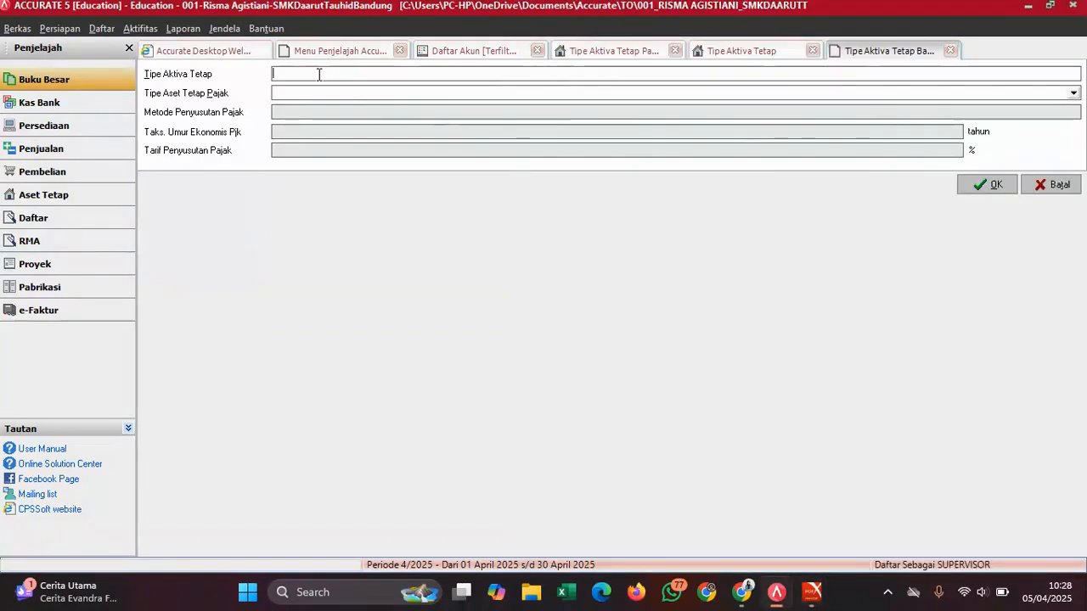
type("Peralatan")
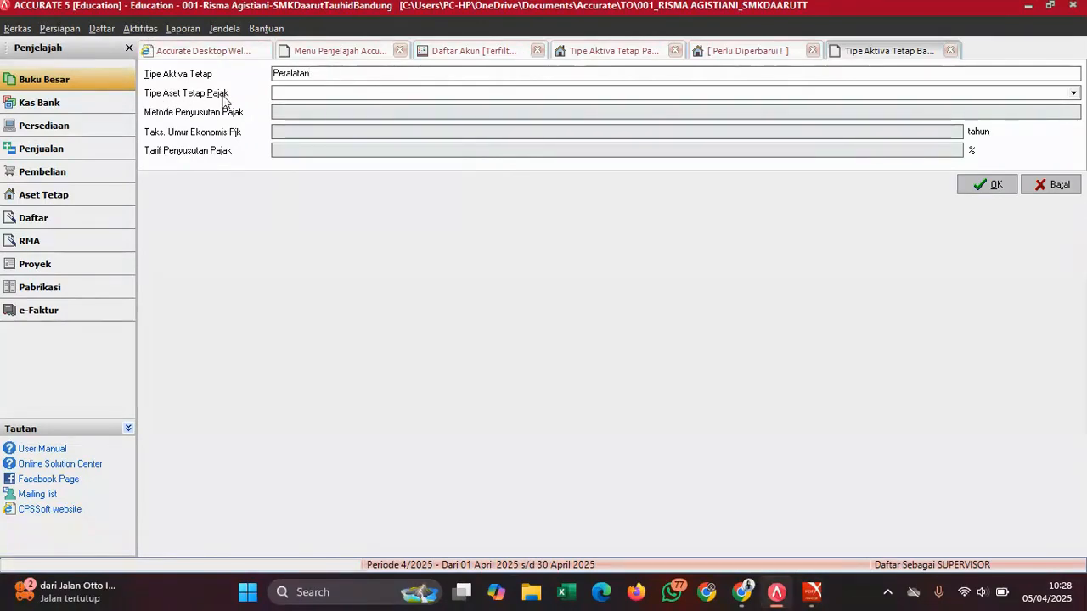
left_click(299, 93)
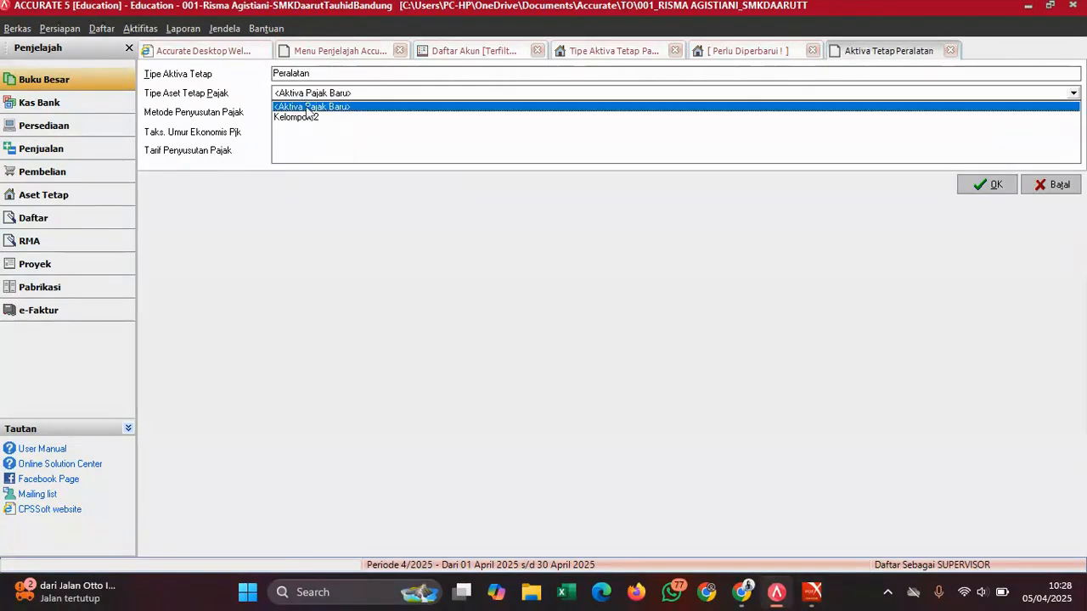
left_click(311, 118)
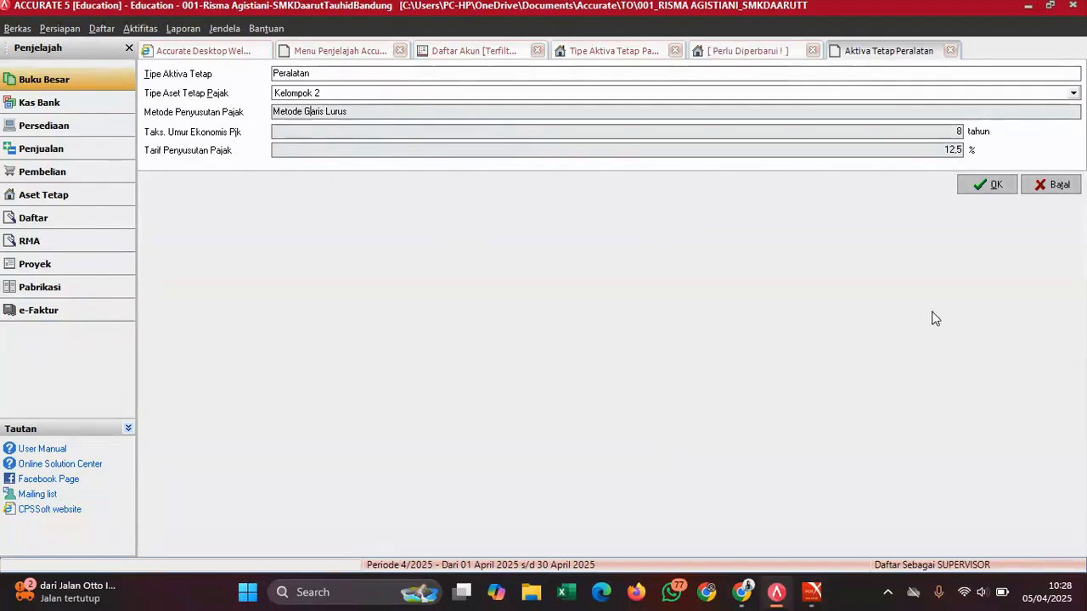
left_click(980, 188)
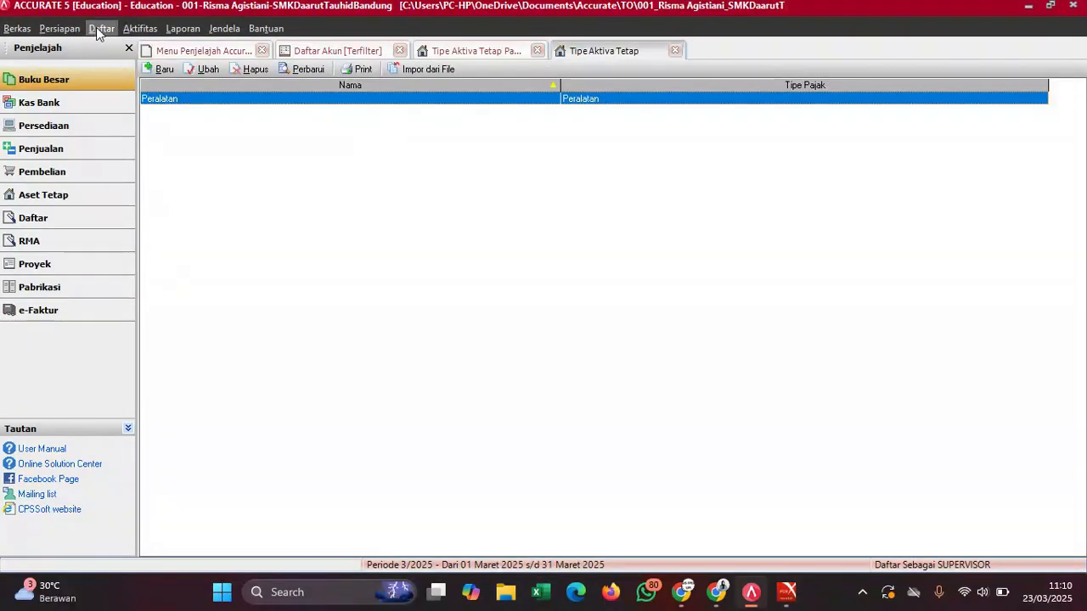
- Start a new fixed asset in the register with asset type Peralatan
left_click(101, 28)
mouse_move(231, 267)
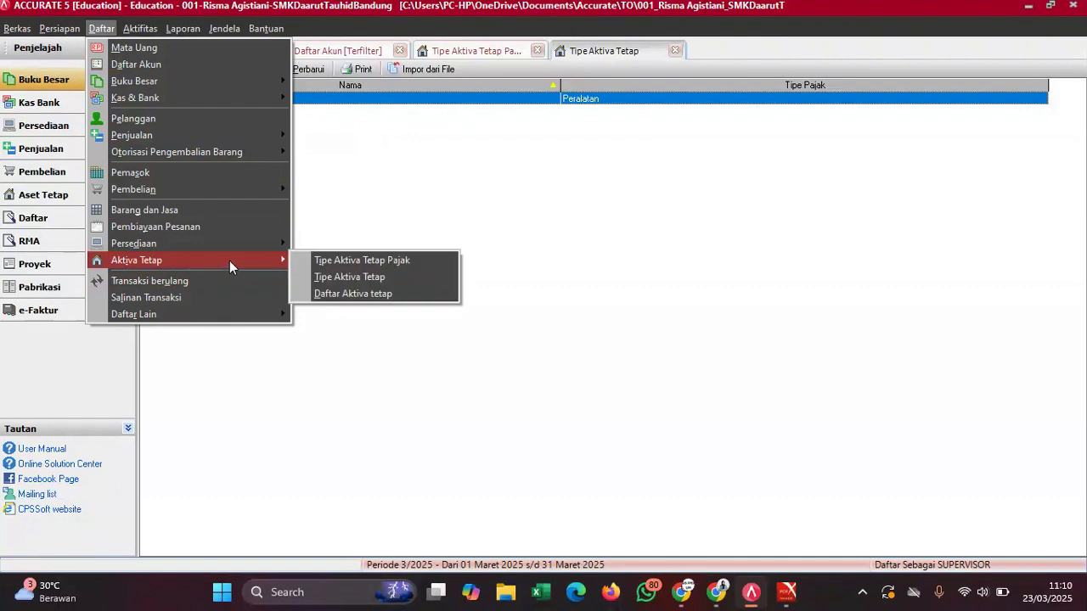
left_click(352, 295)
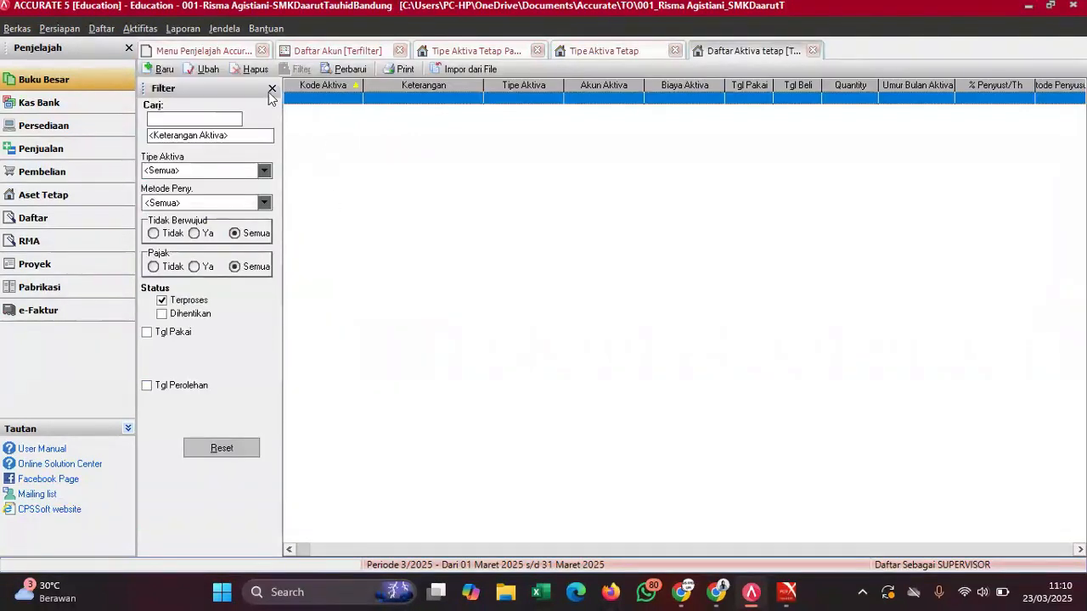
left_click(163, 69)
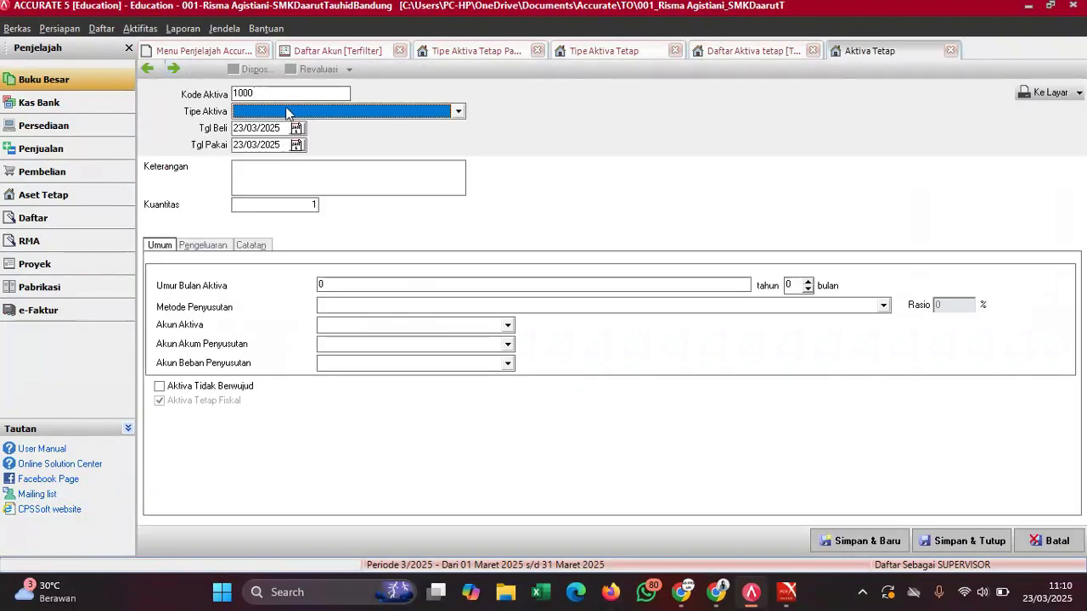
left_click(287, 107)
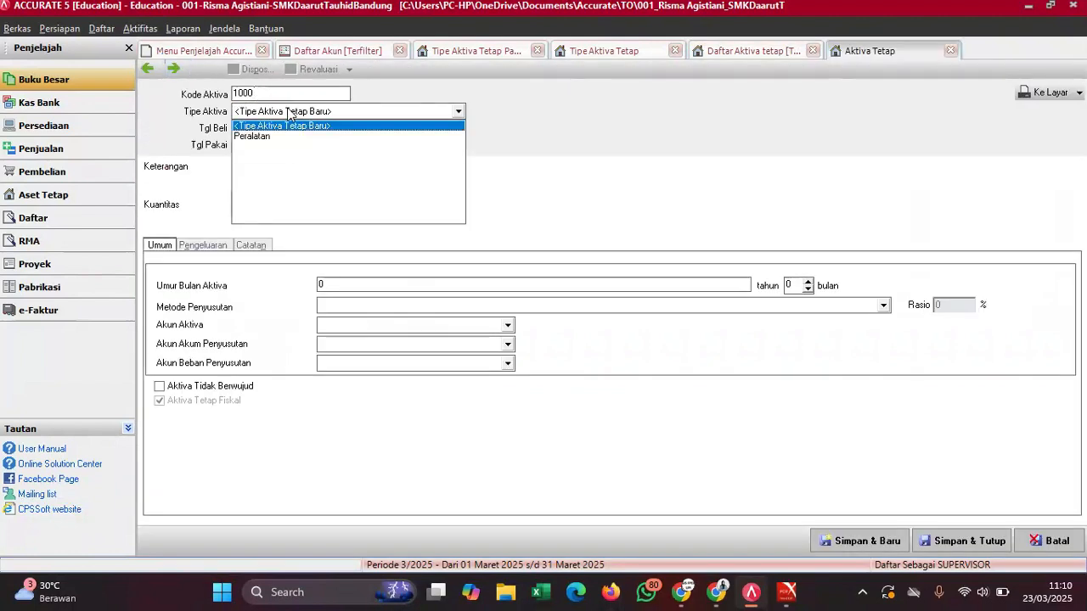
left_click(259, 141)
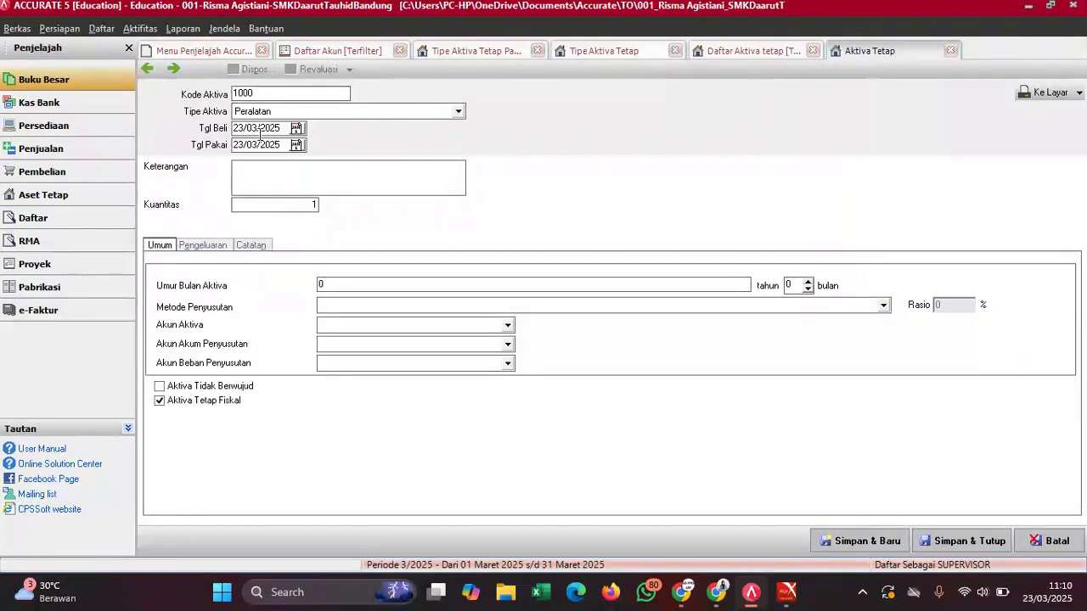
- Set purchase date 01/12/2022, the in-use date and a 'Saldo awal aktiva' description
mouse_move(788, 592)
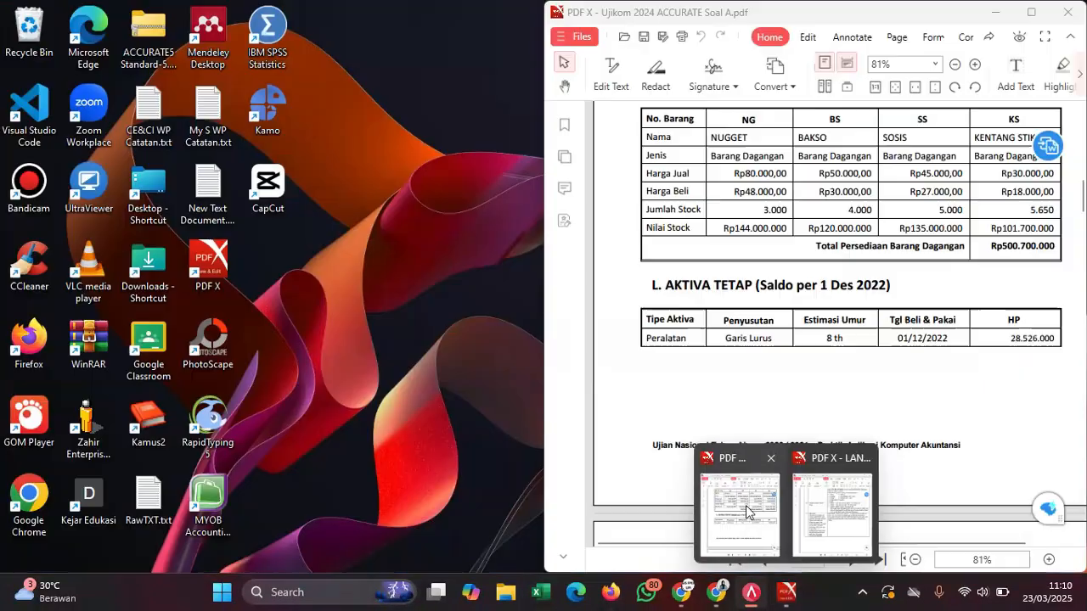
left_click(746, 510)
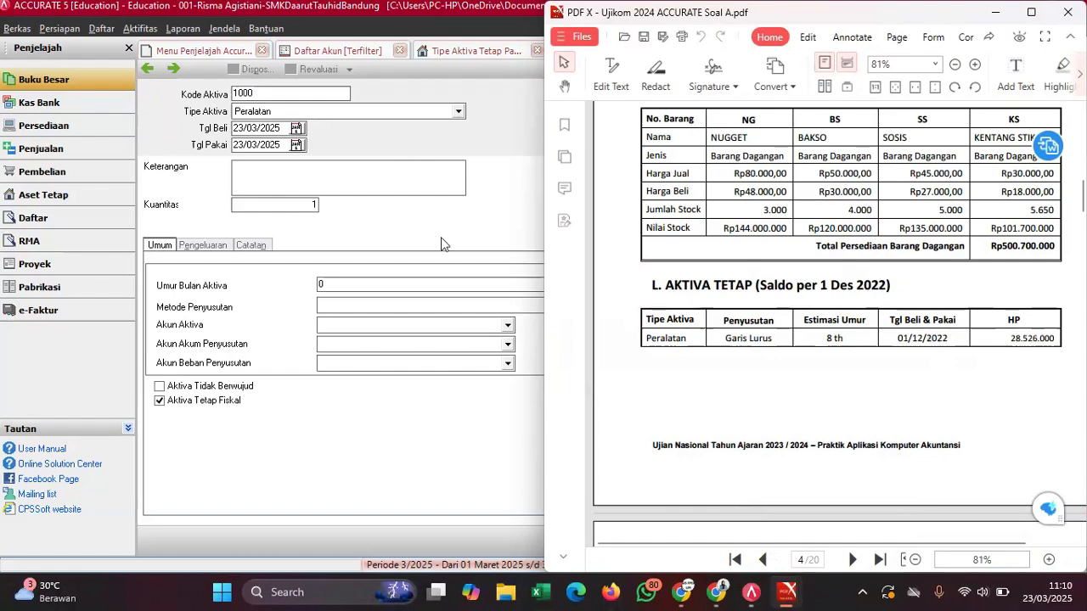
left_click(283, 127)
type("01/")
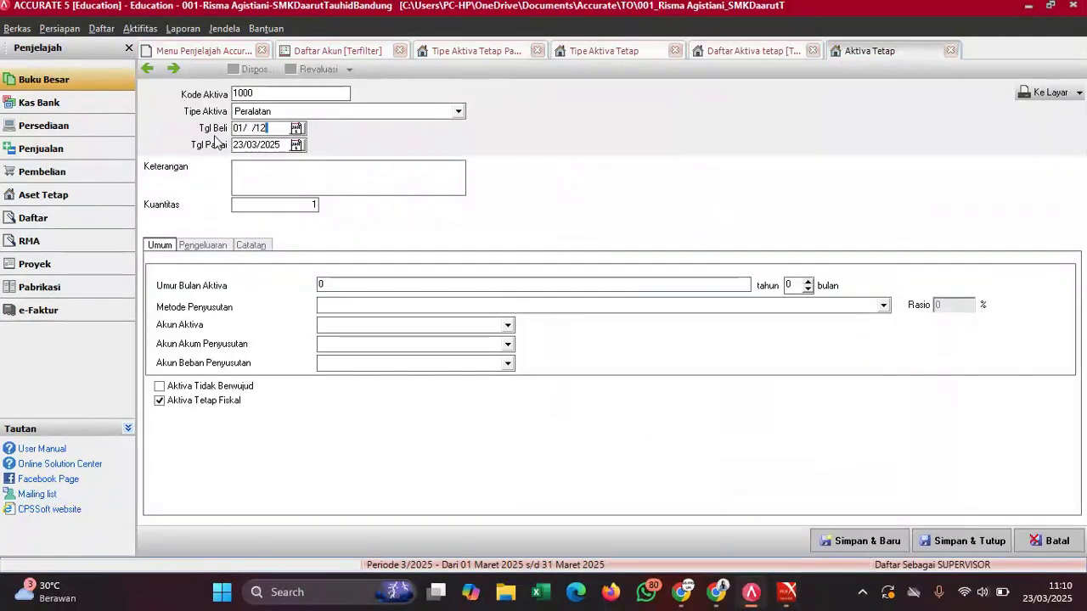
type("12/2")
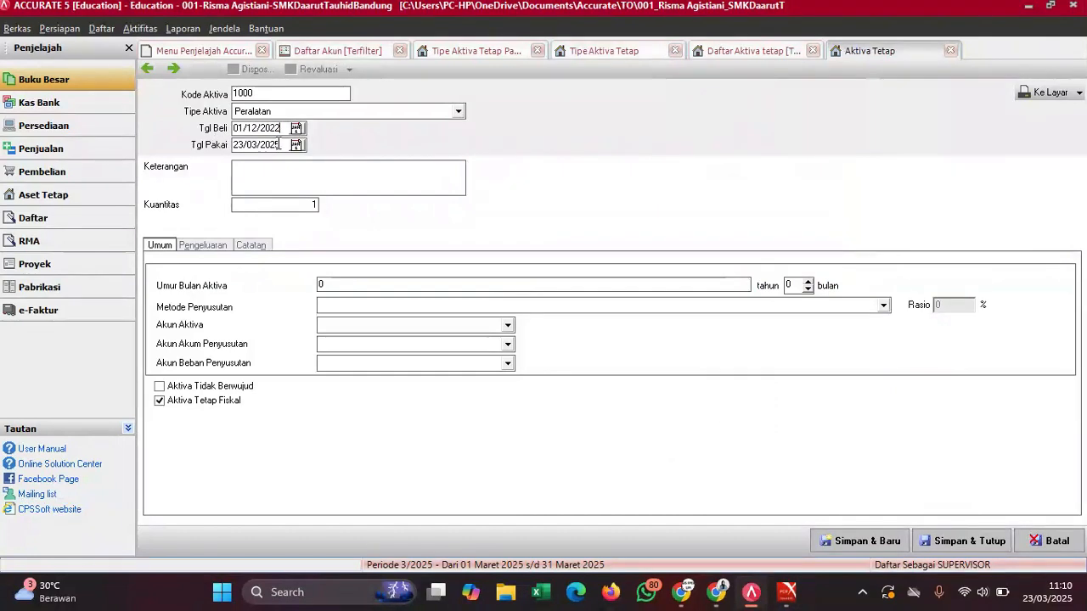
key("Tab")
type("01")
left_click(278, 174)
type("Saldo awal")
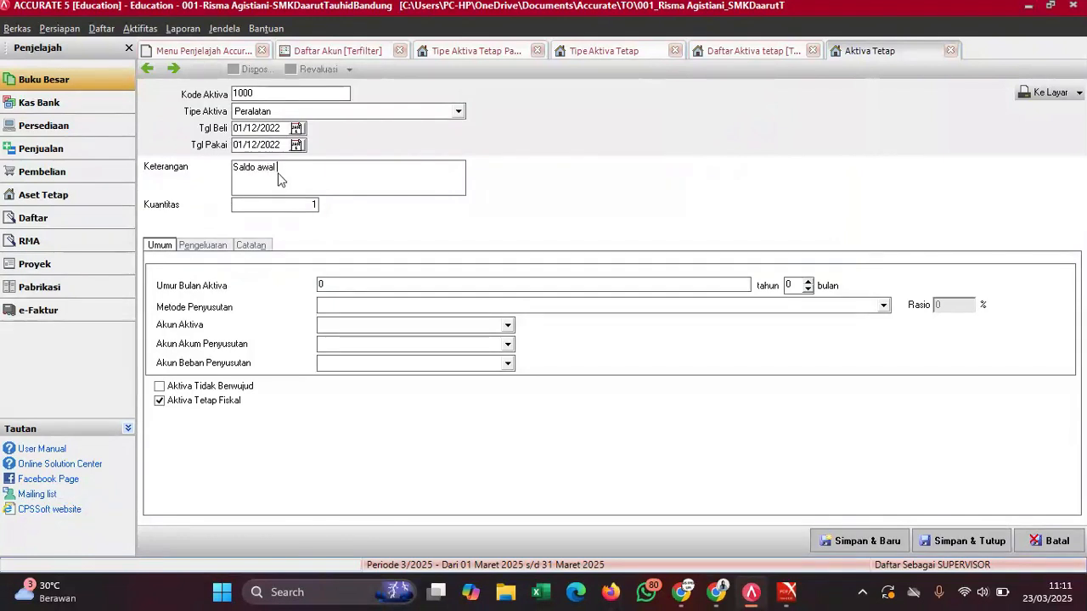
type(" aktiva t")
type("8")
- Use straight-line depreciation with Peralatan, Akumulasi Penyusutan Peralatan and Biaya Penyusutan Peralatan accounts
left_click(345, 307)
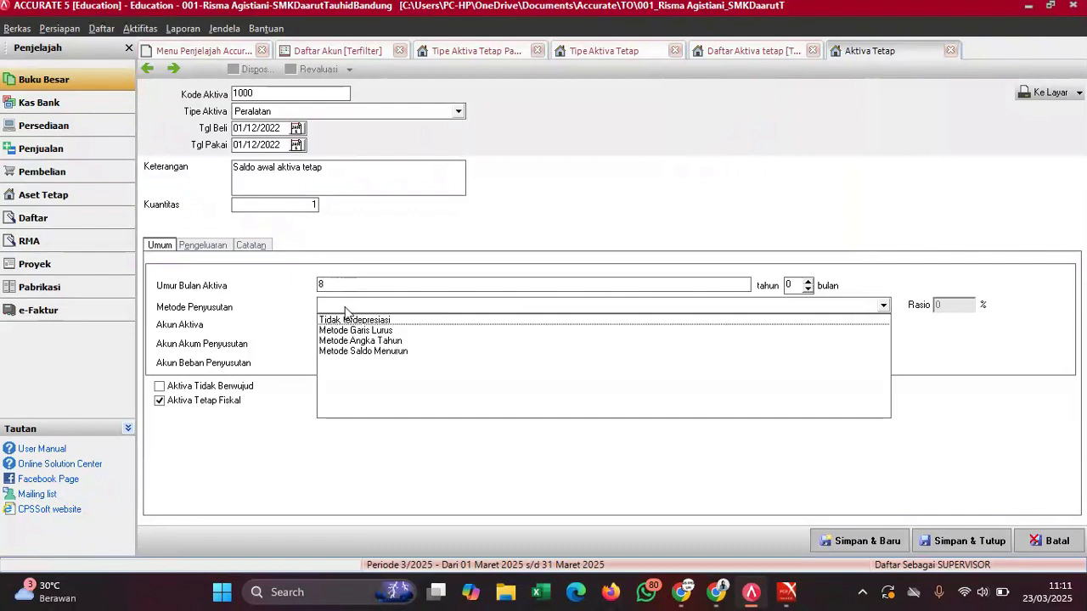
left_click(354, 331)
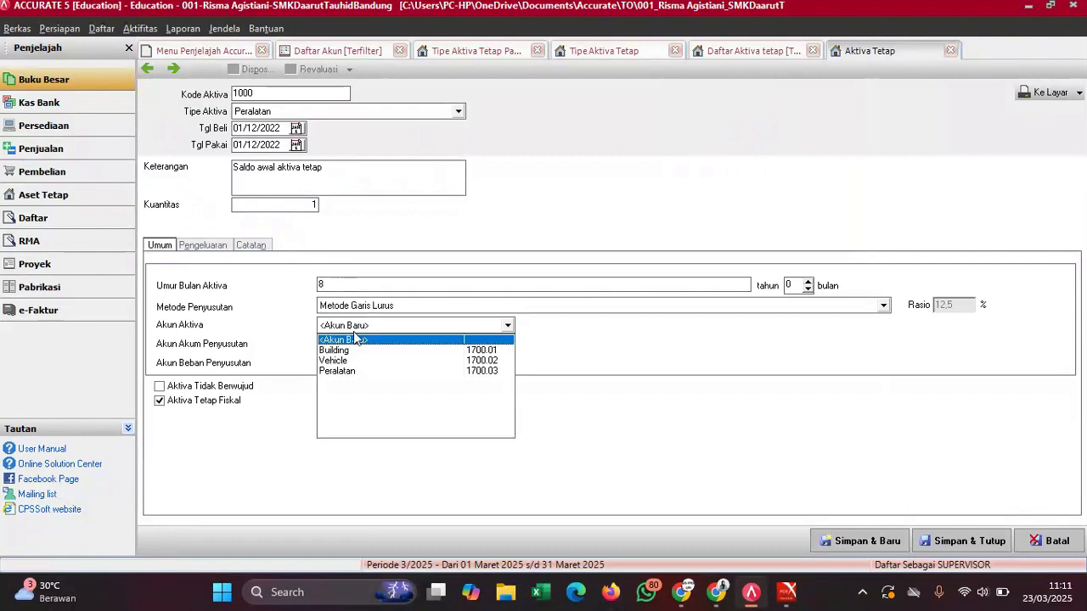
left_click(348, 372)
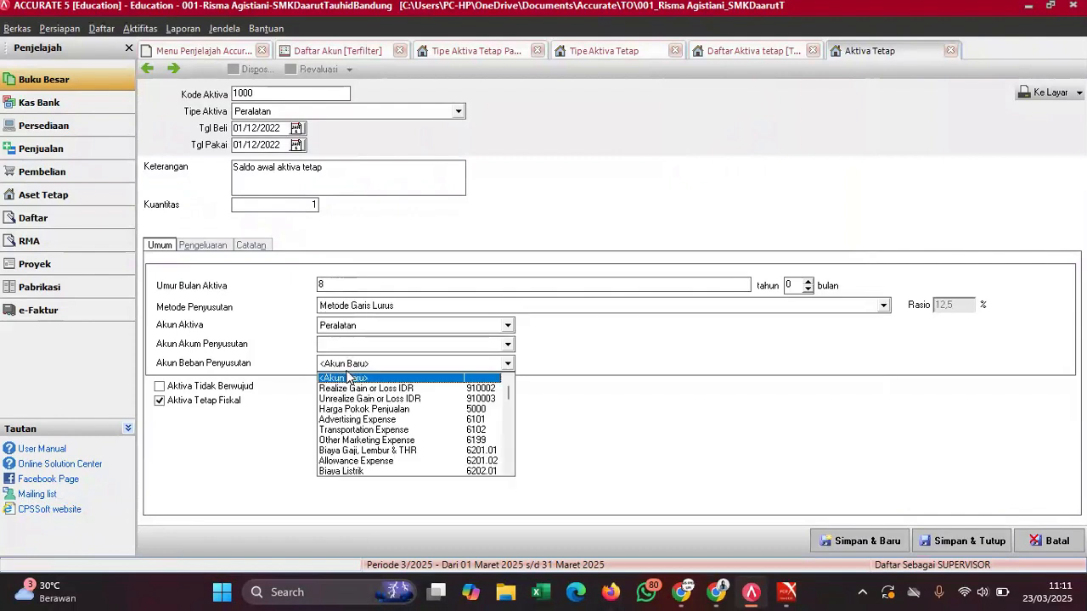
left_click(363, 345)
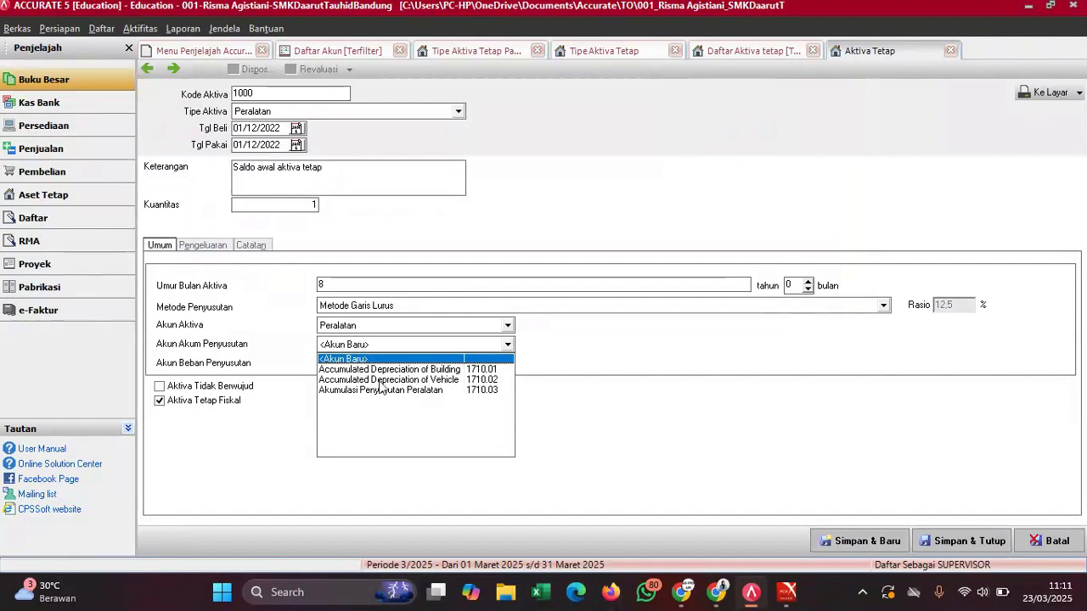
left_click(382, 389)
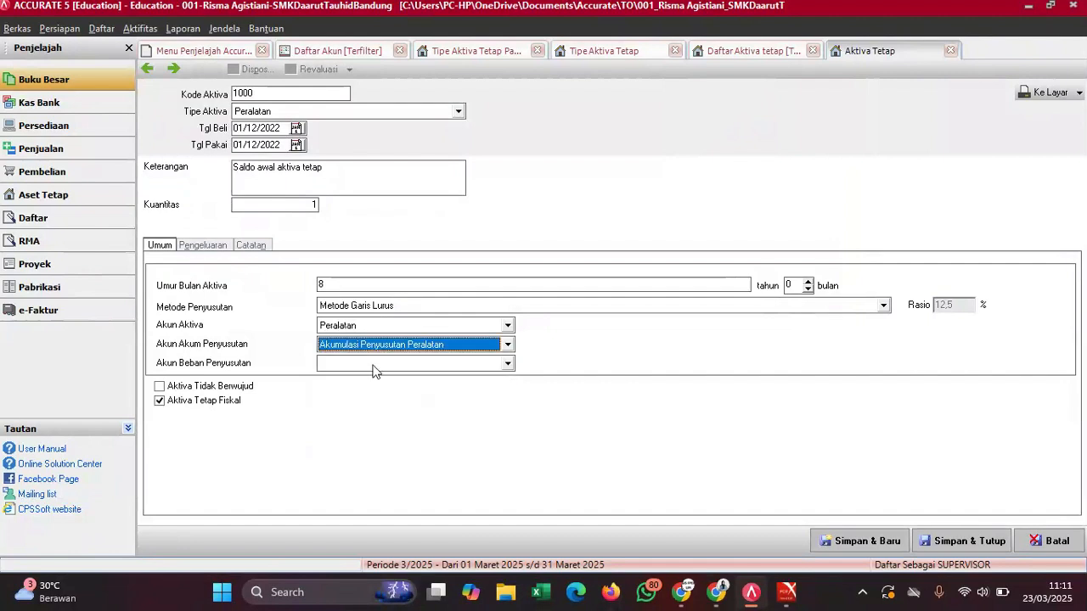
left_click(376, 365)
type("Be")
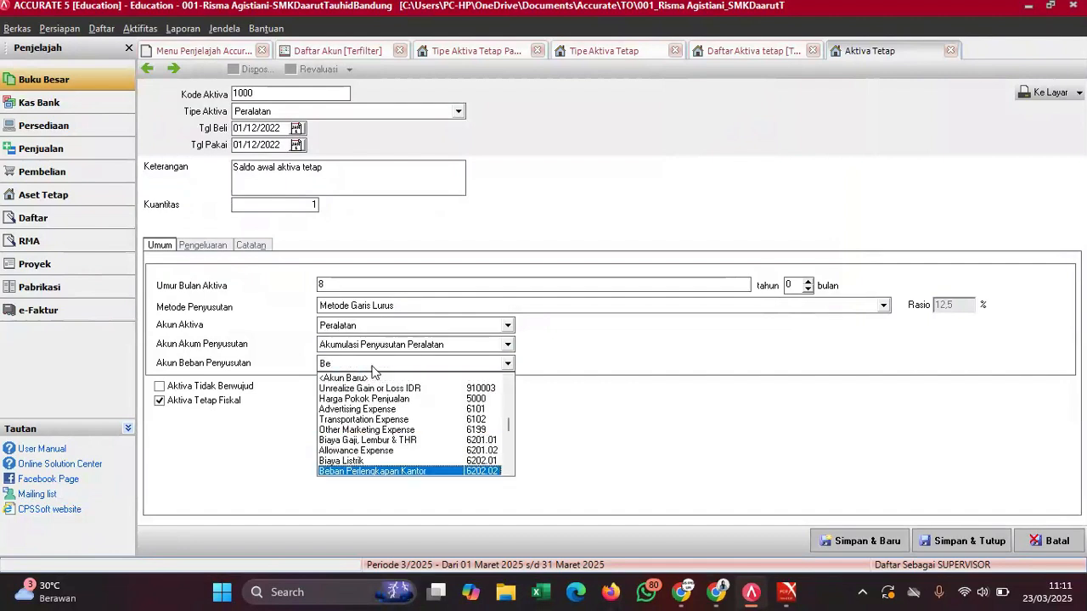
type("ban Pe")
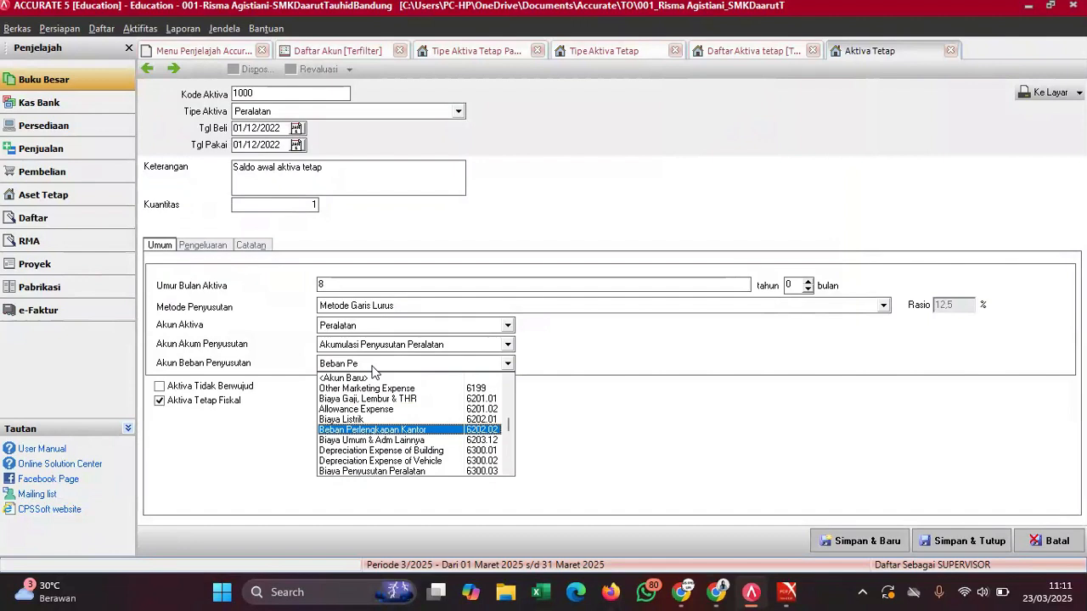
left_click(399, 472)
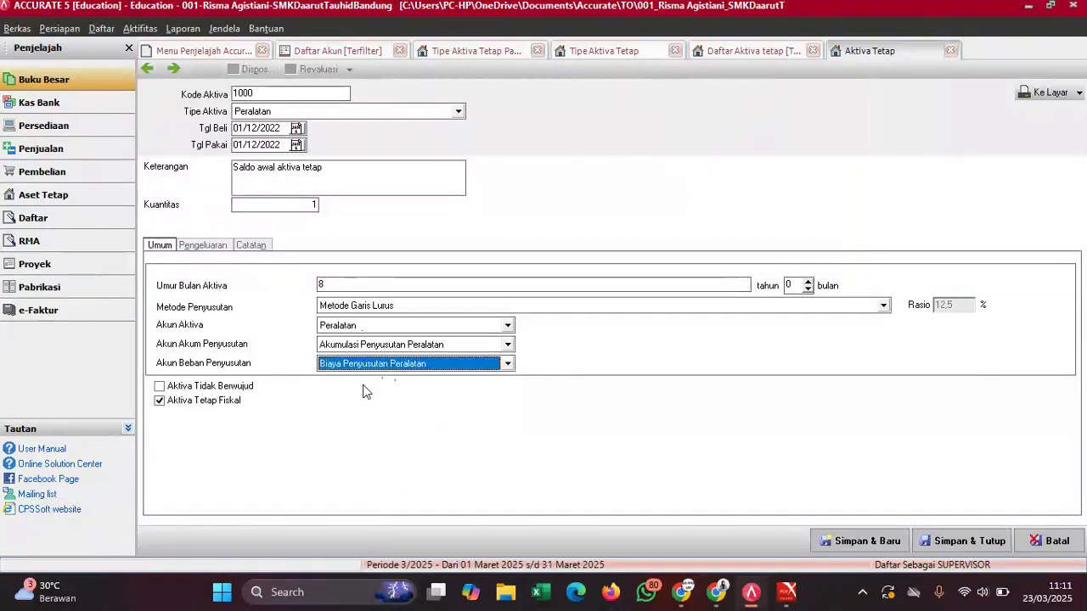
left_click(206, 246)
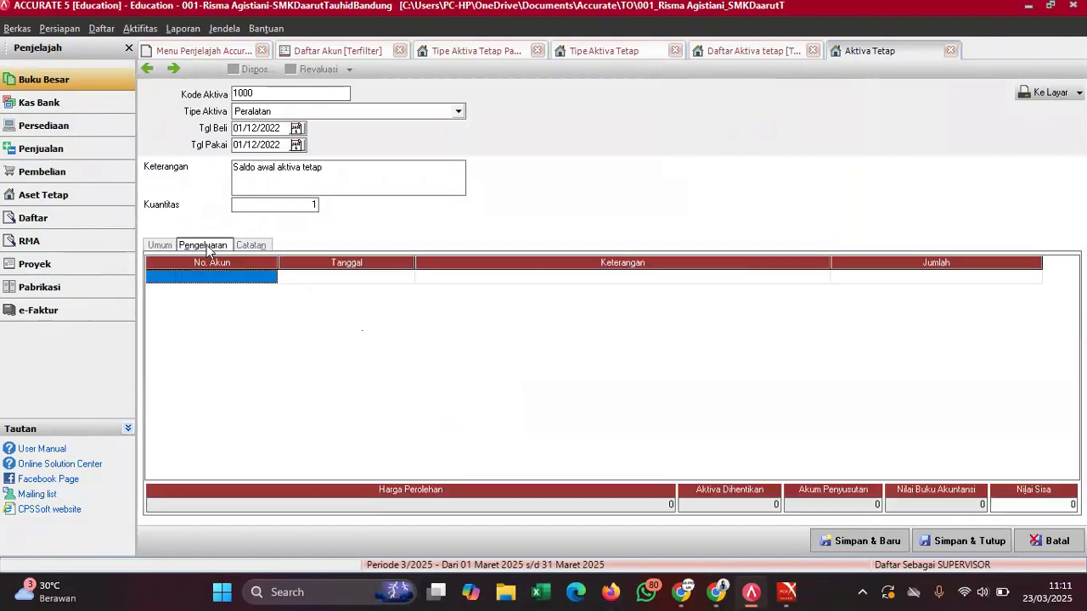
- Charge the first expenditure row to account 310001 Historical Balancing
left_click(248, 275)
left_click(270, 277)
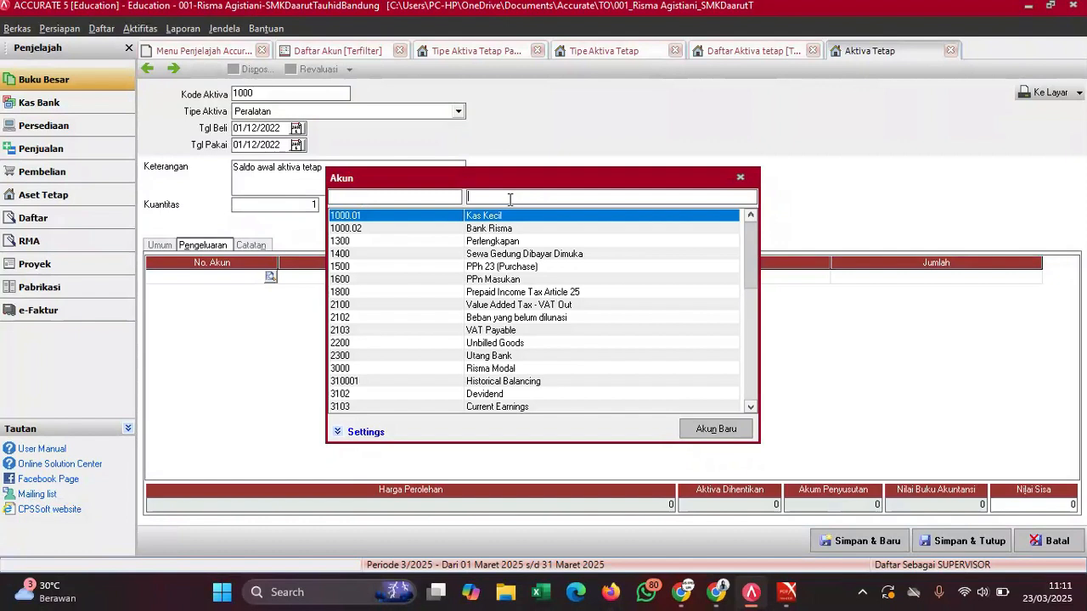
type("hi")
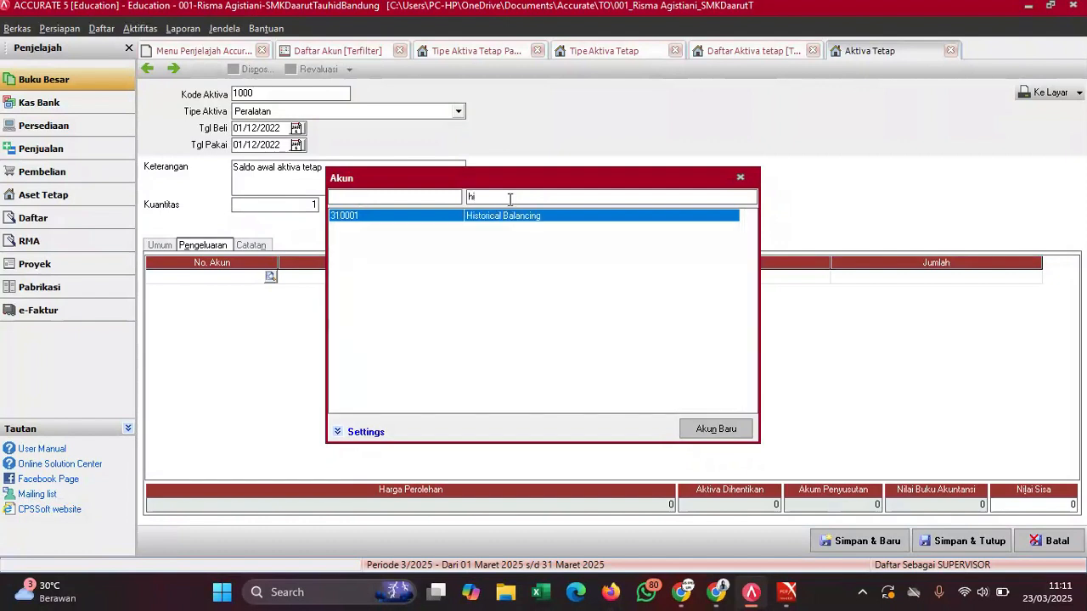
key("Return")
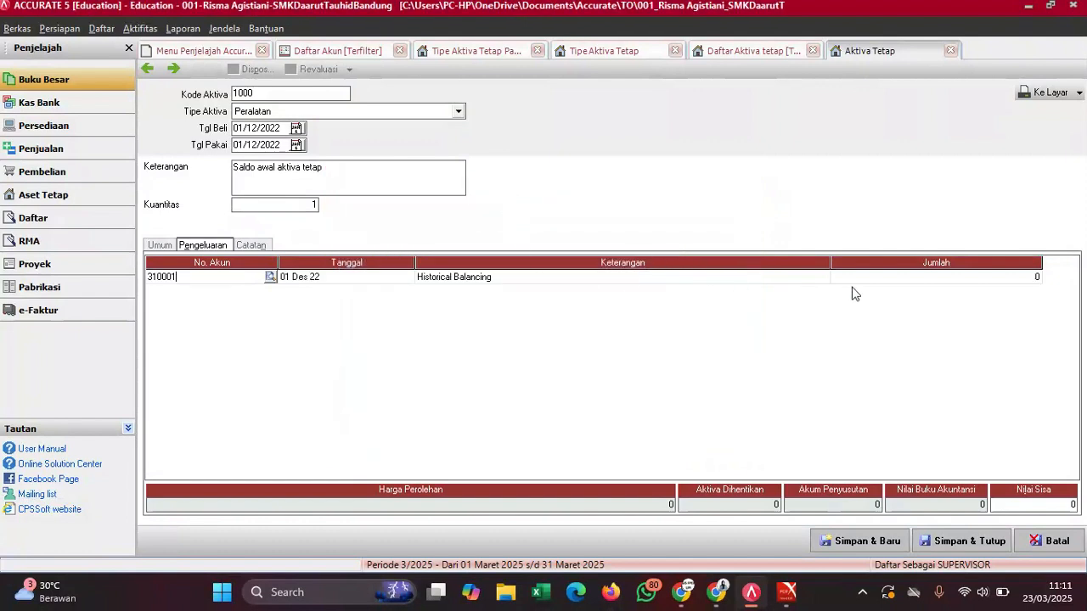
- Copy 28.526.000 from the exam PDF into the row's amount and save the asset
left_click(894, 282)
mouse_move(788, 592)
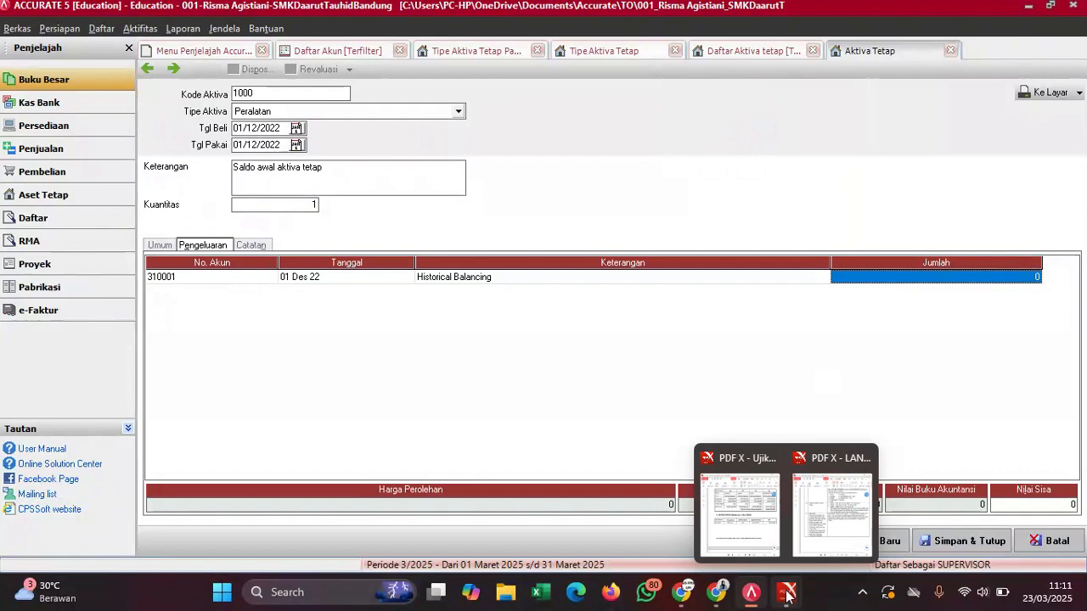
left_click(732, 505)
left_click_drag(1010, 339, 1066, 343)
key("ctrl+c")
left_click(989, 354)
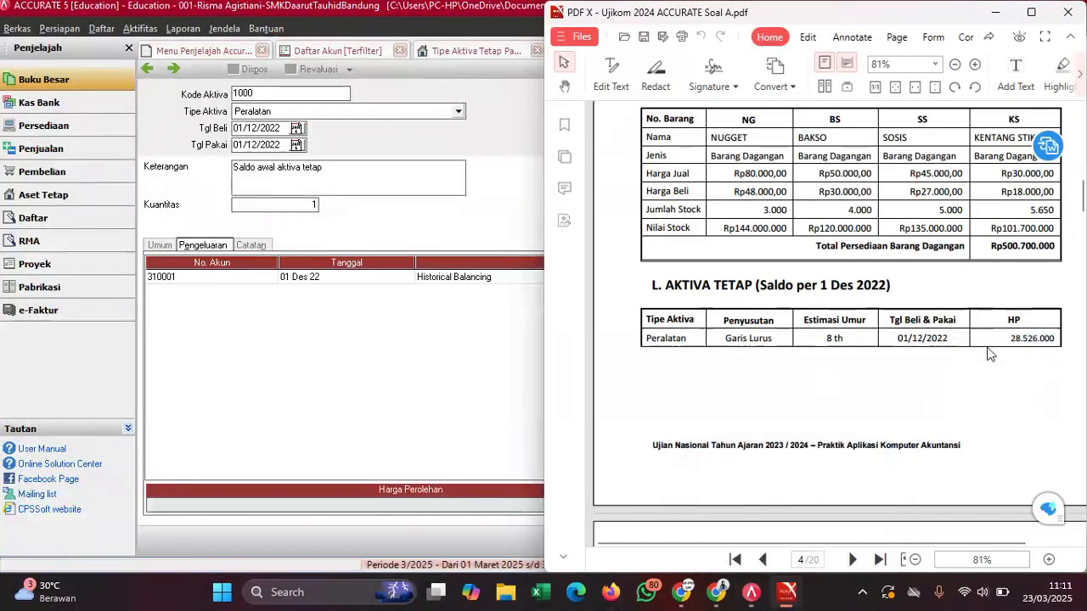
left_click(379, 355)
left_click(928, 278)
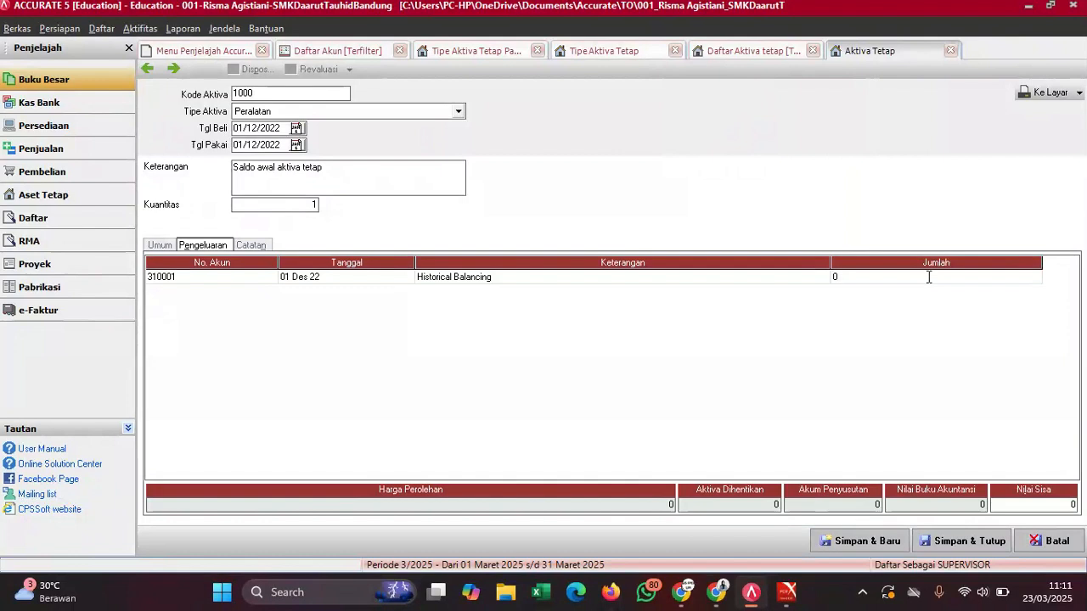
key("BackSpace")
key("ctrl+v")
left_click(368, 281)
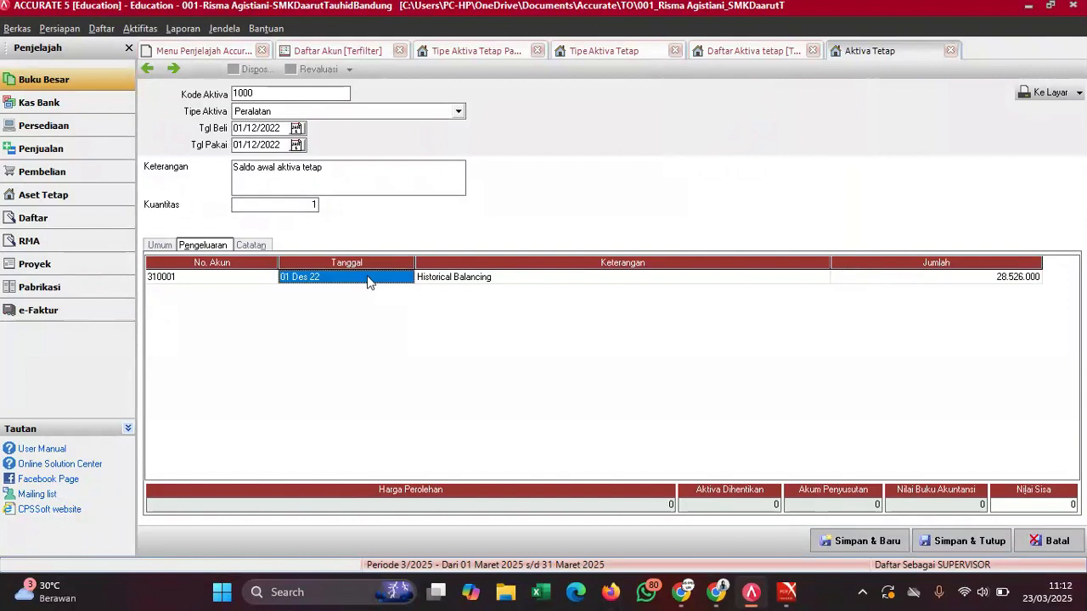
left_click(549, 280)
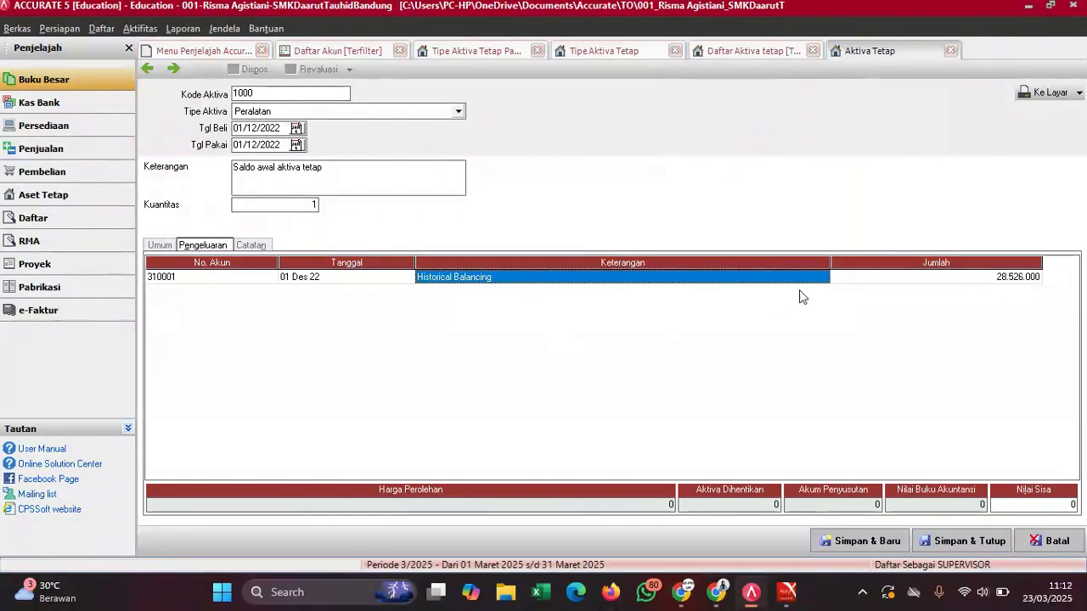
left_click(850, 281)
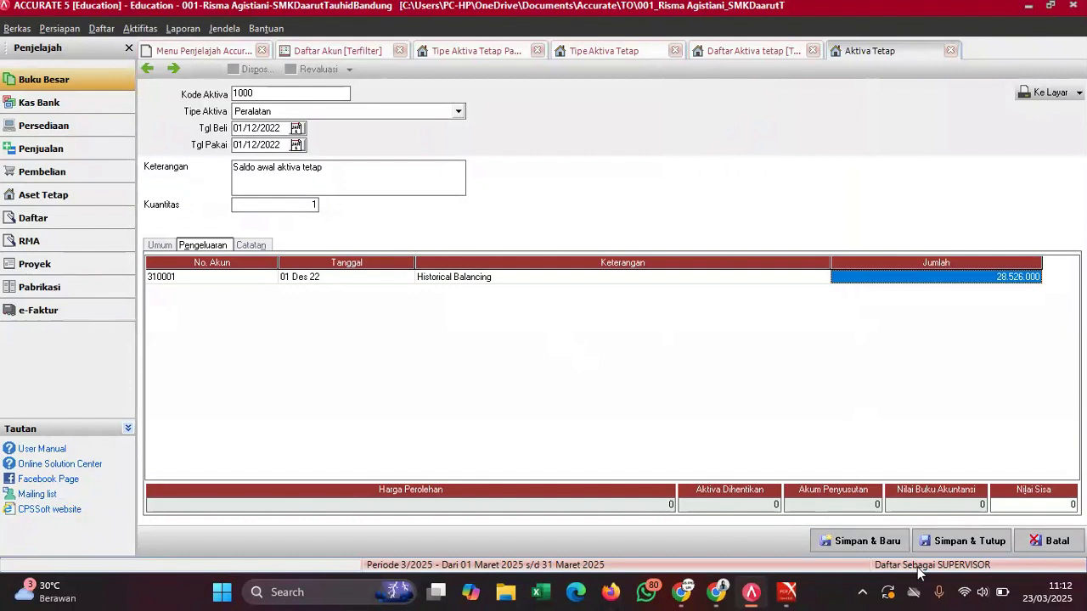
left_click(957, 548)
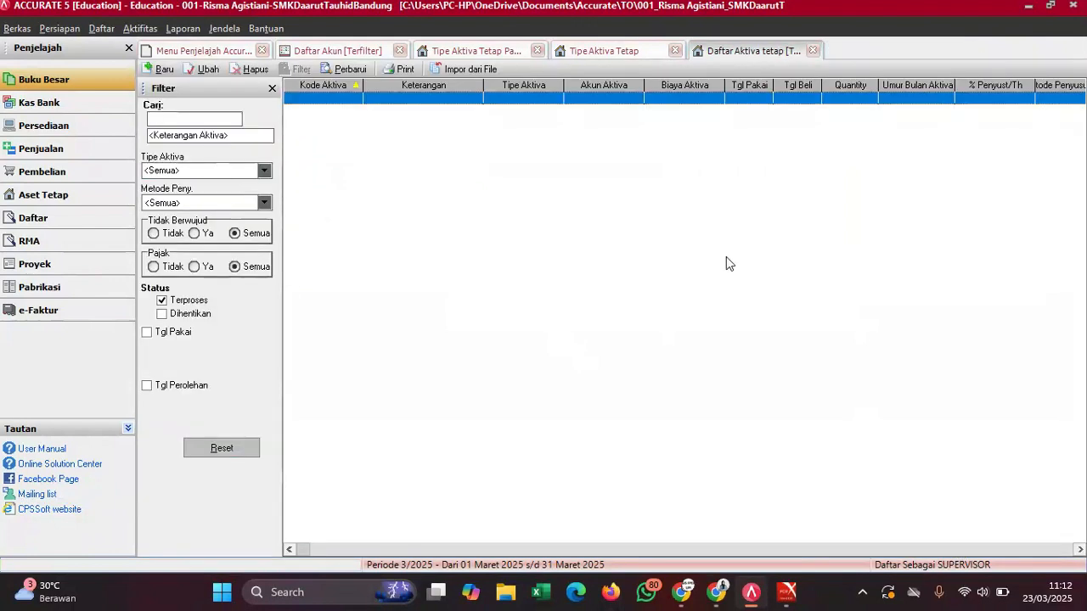
left_click(335, 51)
- Refresh the account list and check Peralatan's 28.526.000 balance
left_click(343, 71)
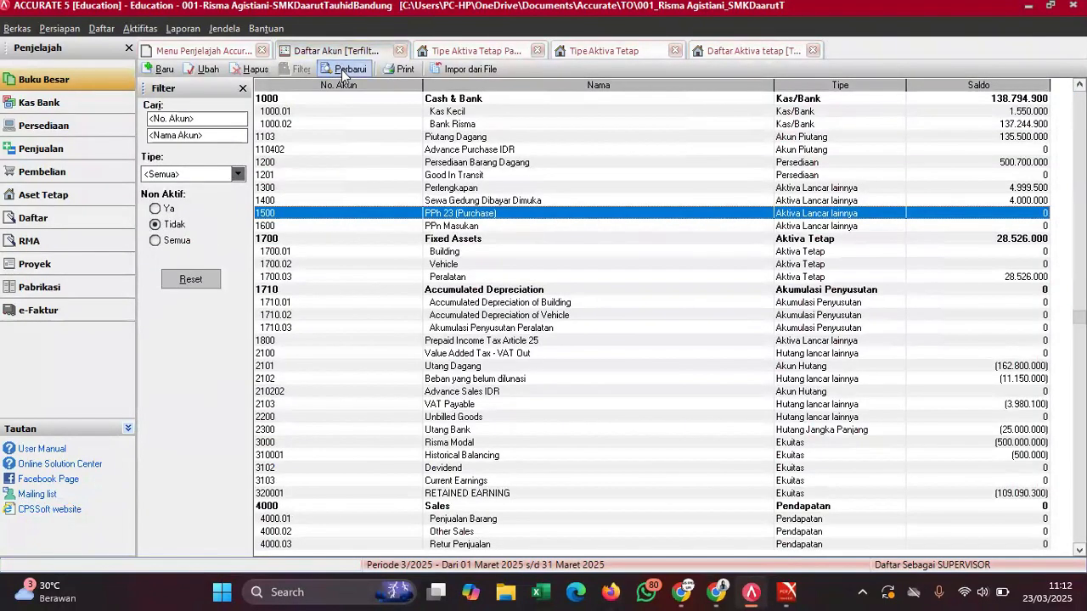
left_click(1037, 279)
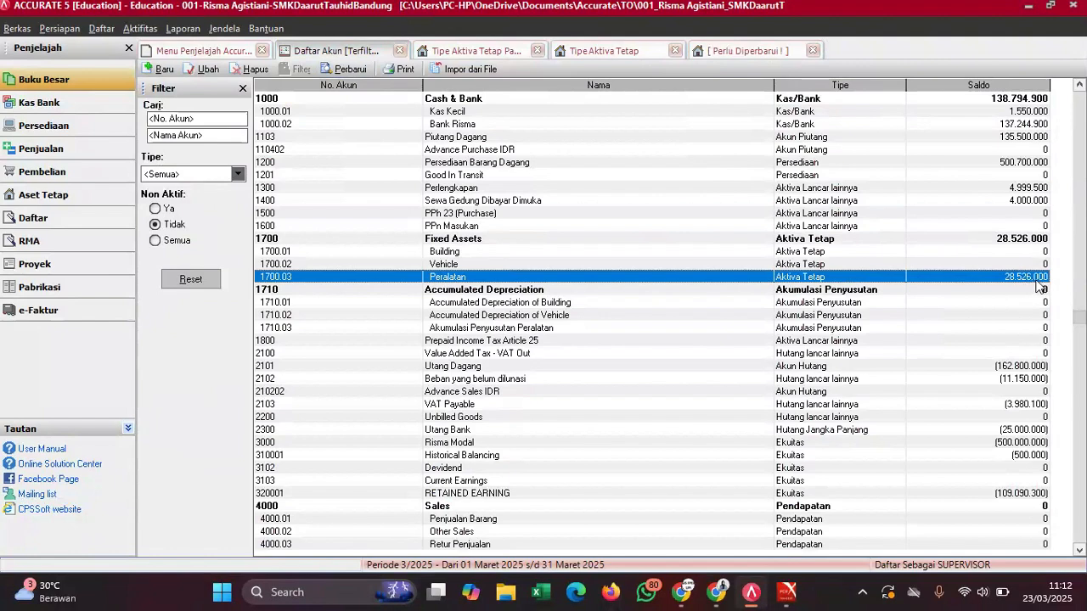
left_click(528, 354)
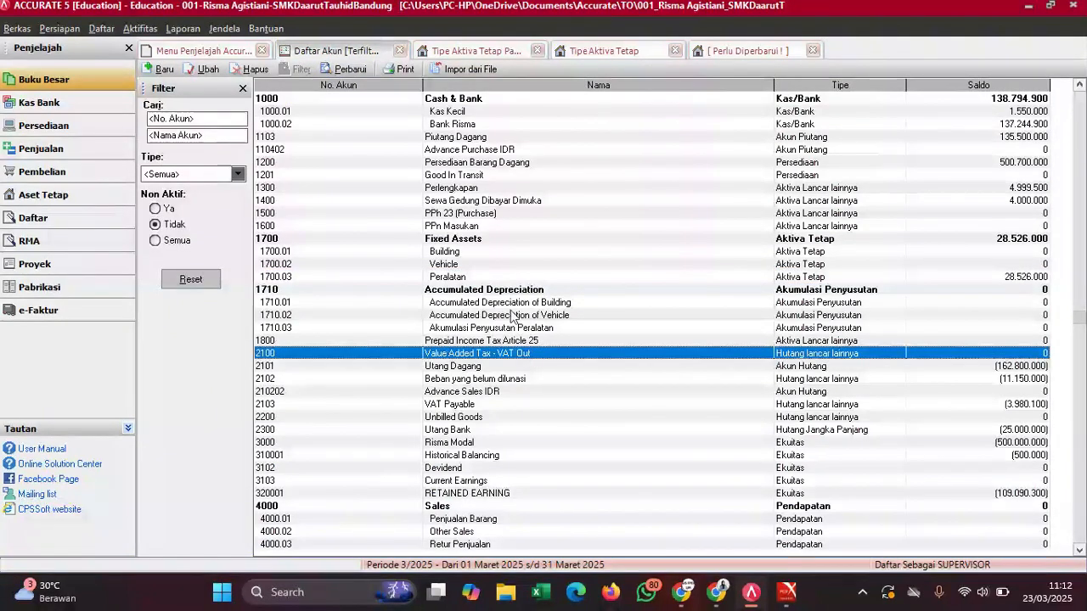
- Run the Neraca Saldo (Klasik) report as of 31/12/2022
left_click(53, 82)
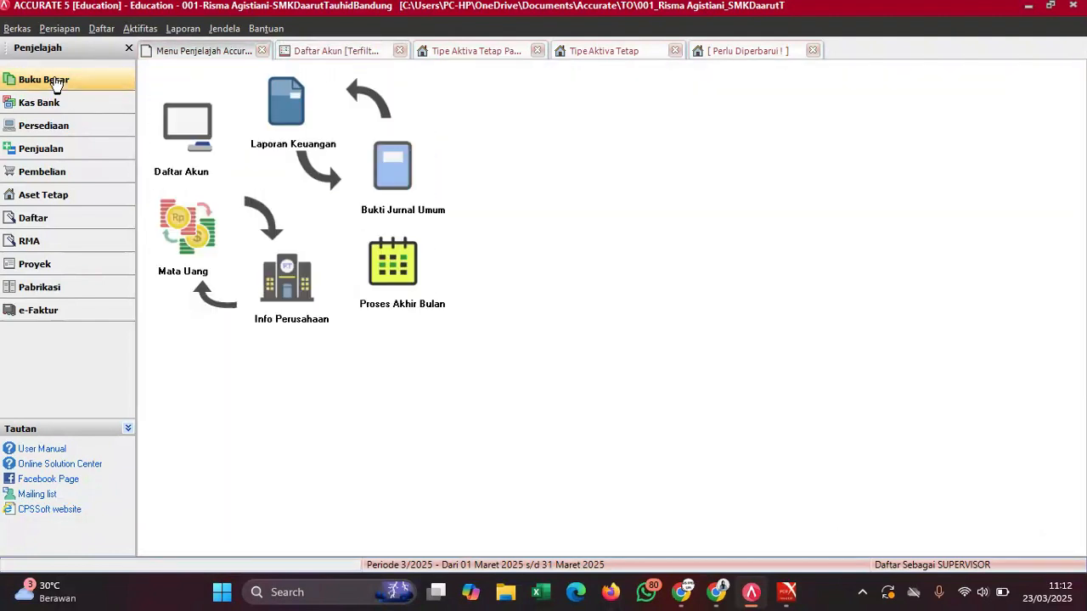
left_click(289, 102)
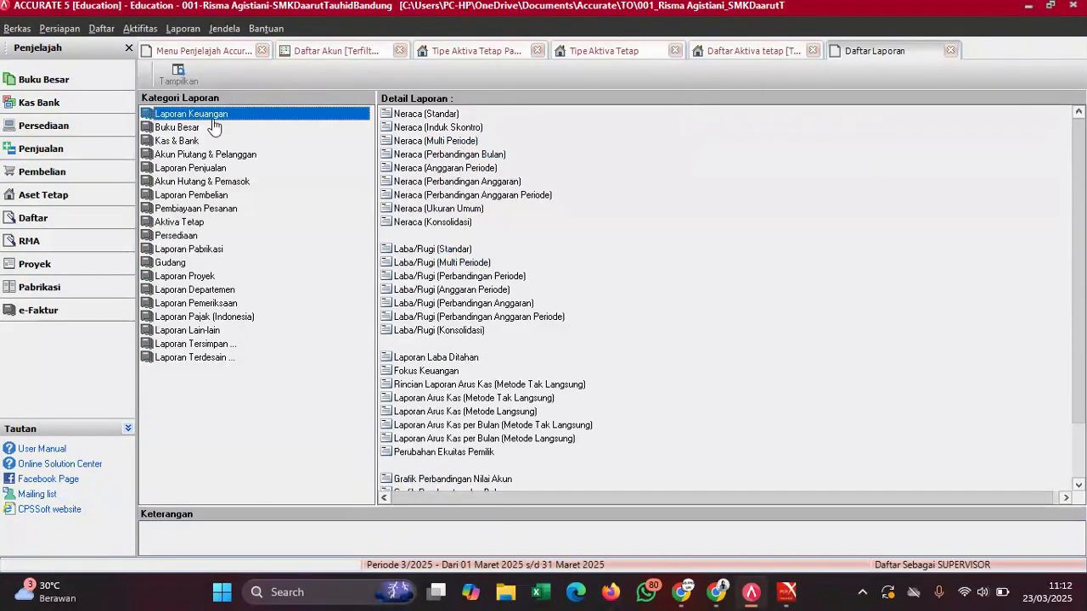
left_click(180, 129)
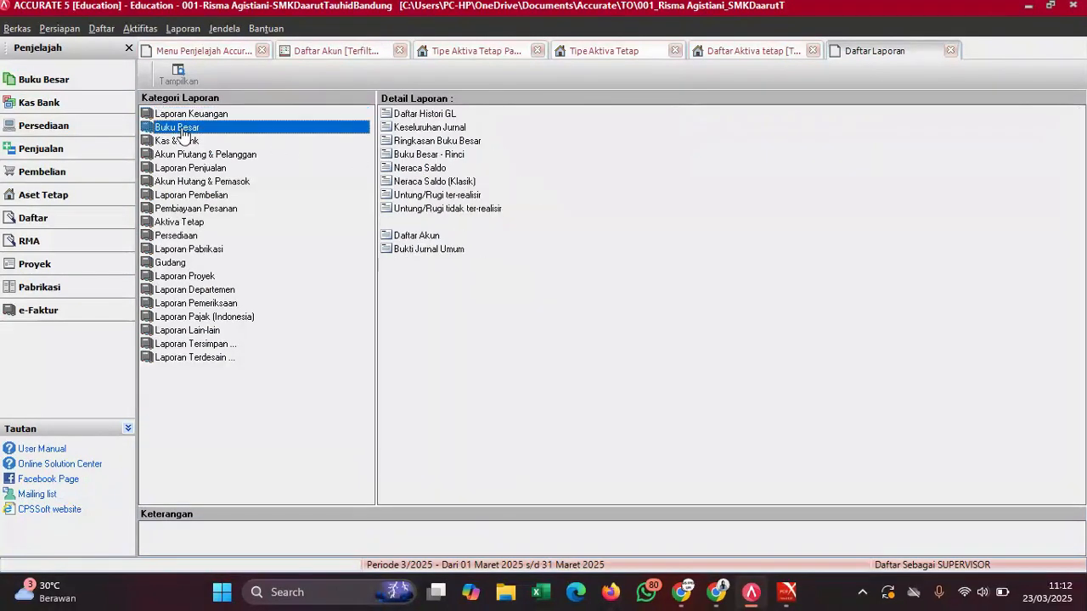
left_click(465, 182)
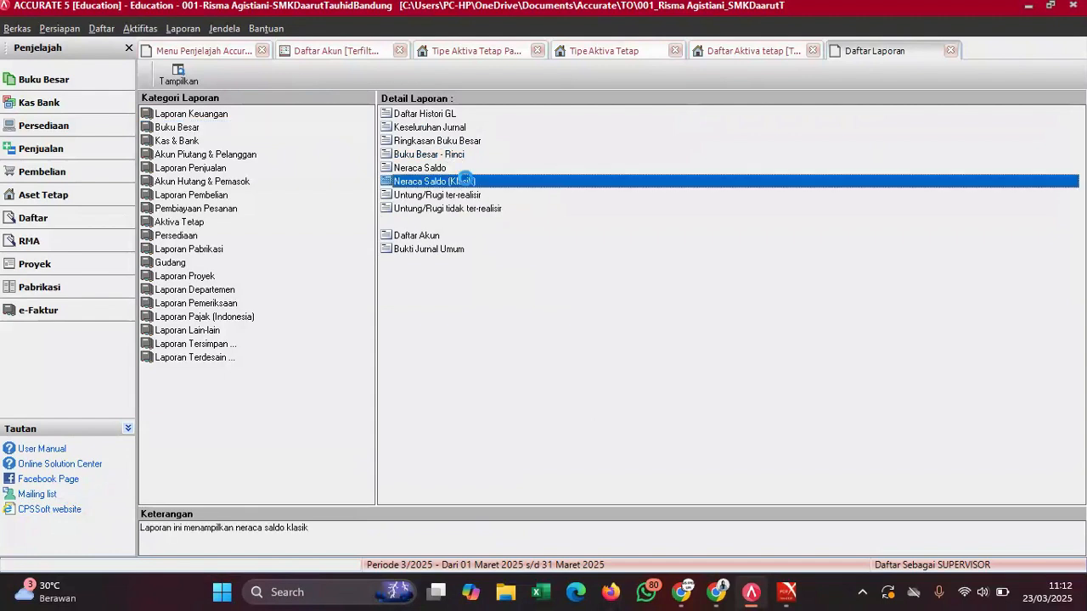
double_click(465, 181)
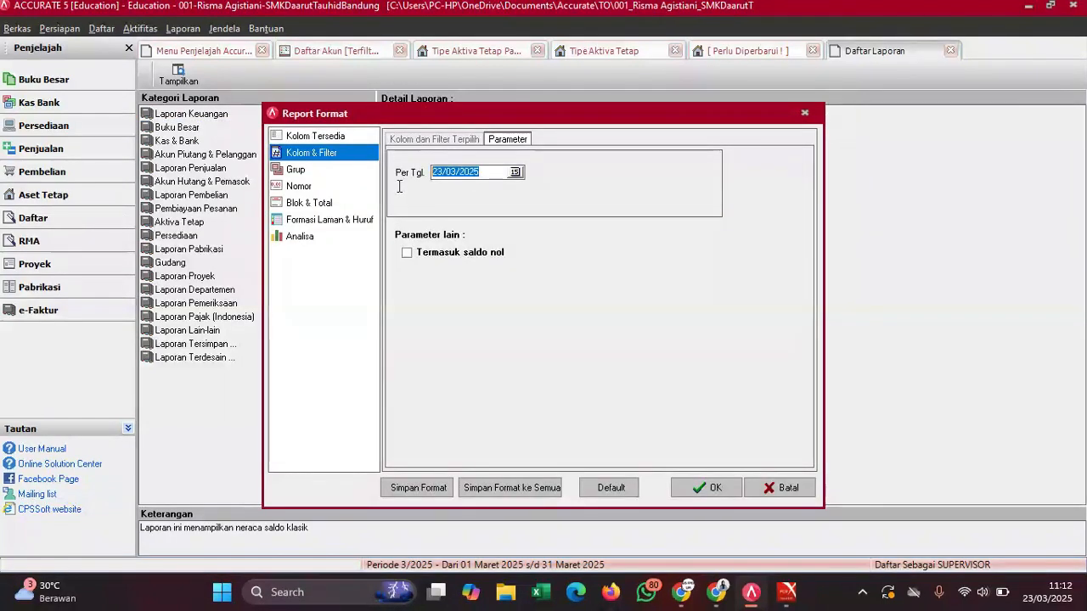
type("31/12/")
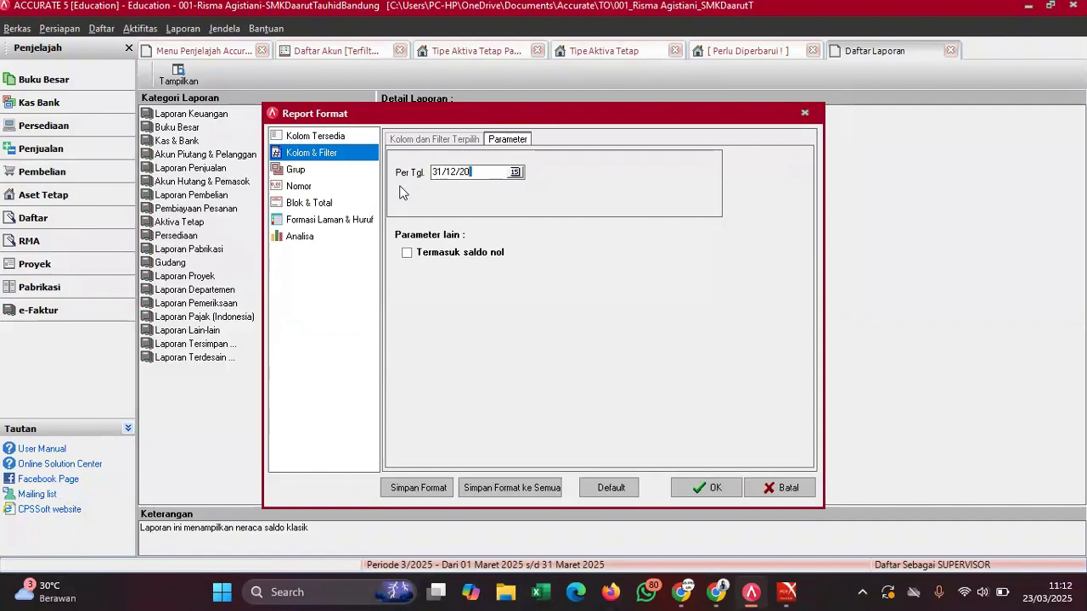
key("Return")
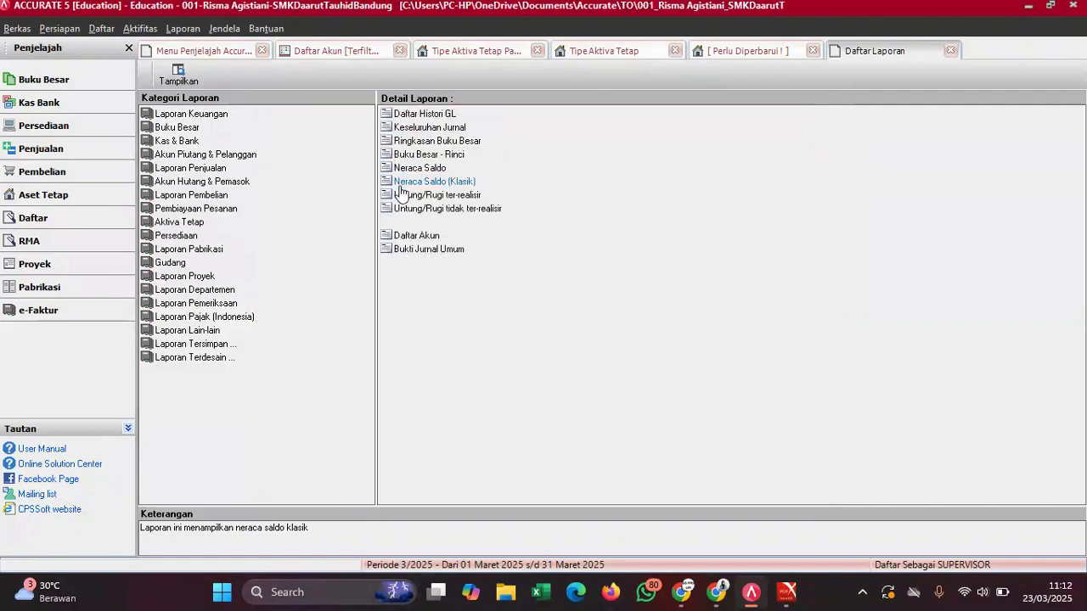
- Scroll the 31 Dec 2022 trial balance to confirm both totals are 1.156.604.683,00
scroll(566, 220, "down", 5)
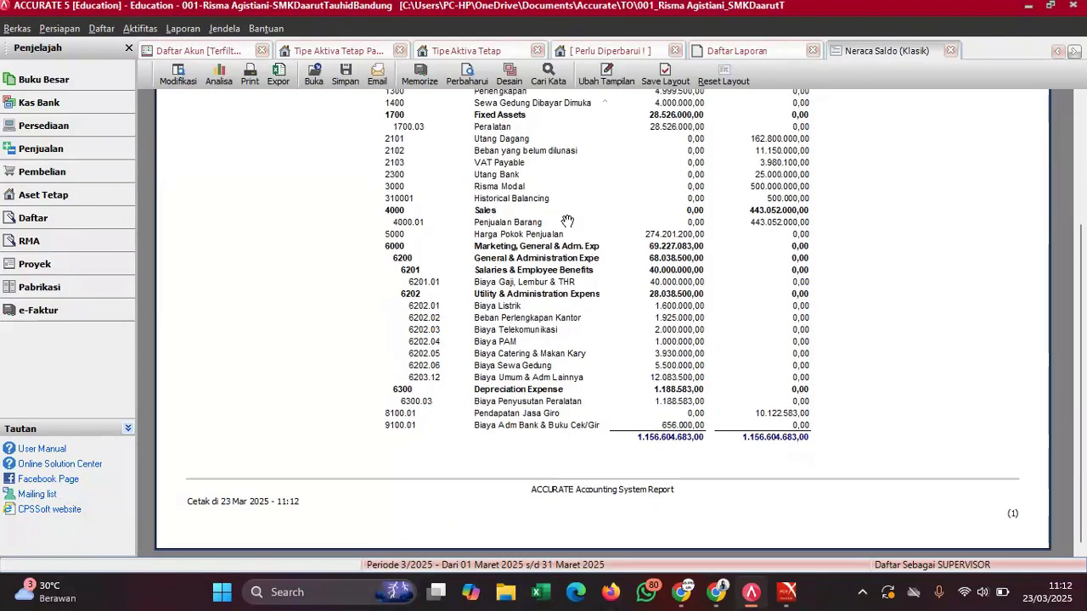
scroll(568, 221, "up", 5)
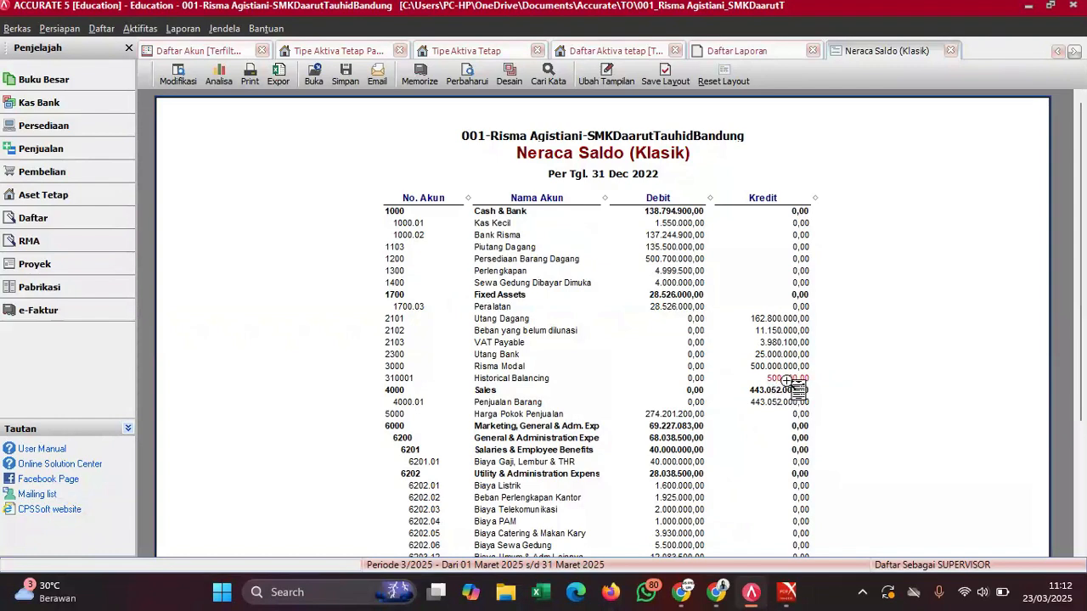
scroll(790, 384, "down", 5)
scroll(794, 386, "up", 5)
scroll(791, 399, "down", 5)
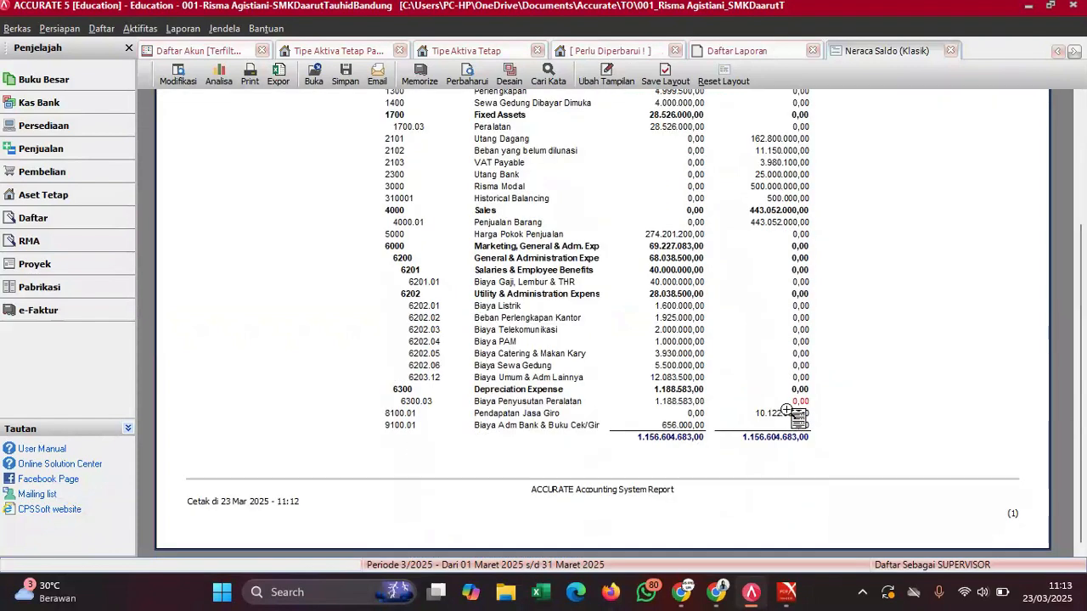
scroll(684, 307, "up", 5)
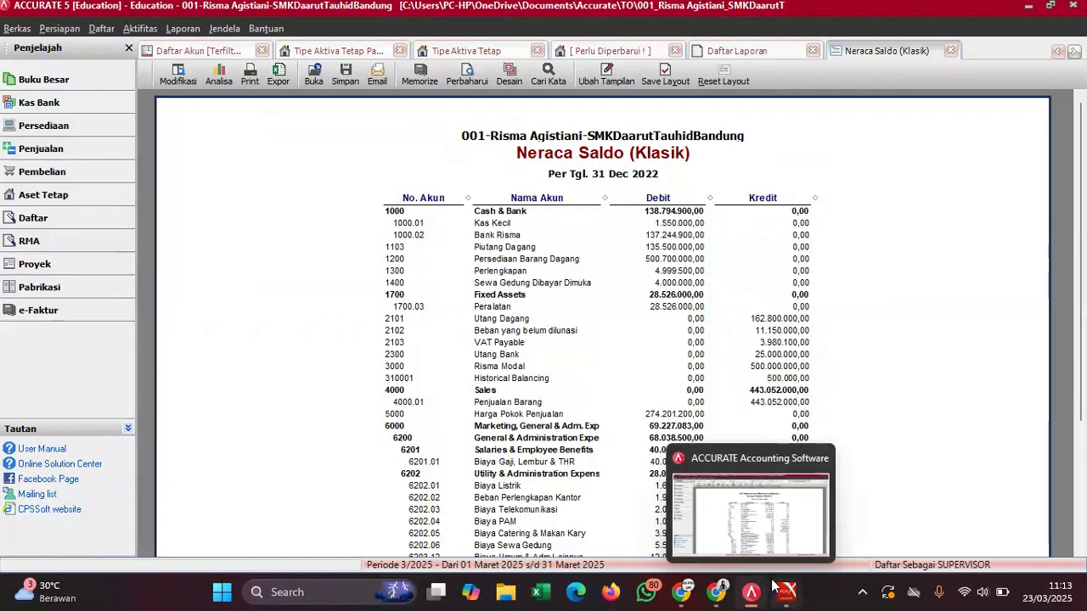
- Locate the Income Tax Payable line (credit 500.000) in the exam PDF, then return to the trial balance
mouse_move(788, 592)
left_click(735, 504)
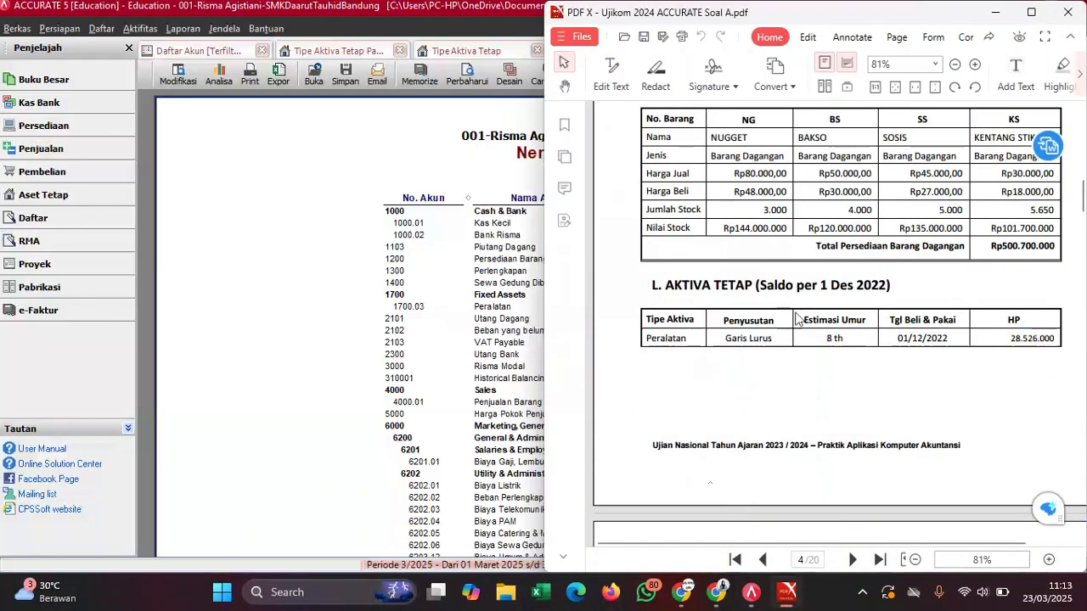
scroll(799, 319, "down", 10)
scroll(796, 318, "down", 2)
scroll(797, 319, "up", 2)
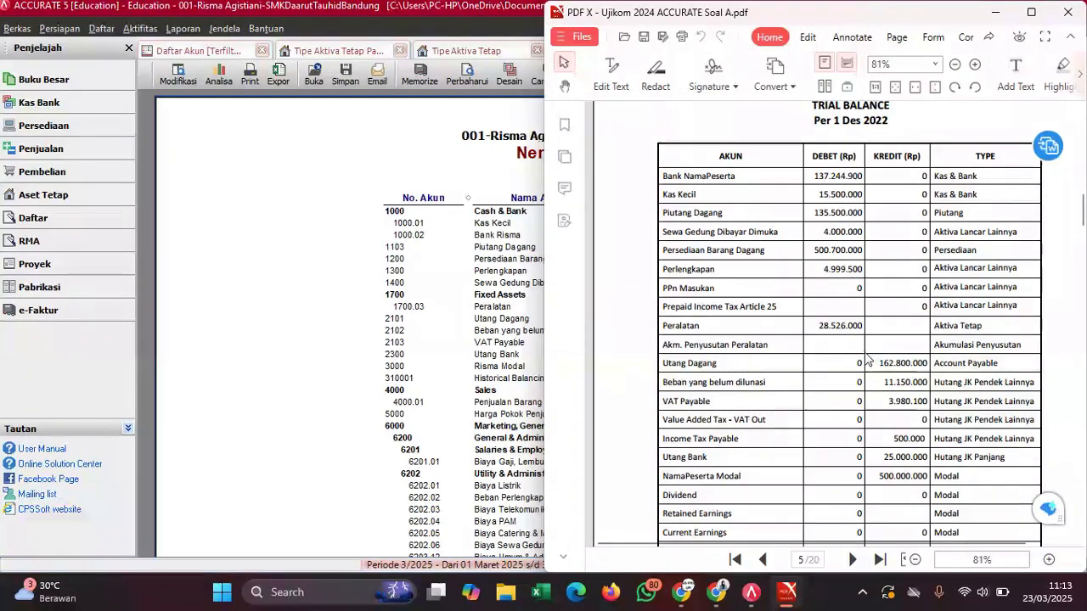
scroll(875, 373, "down", 3)
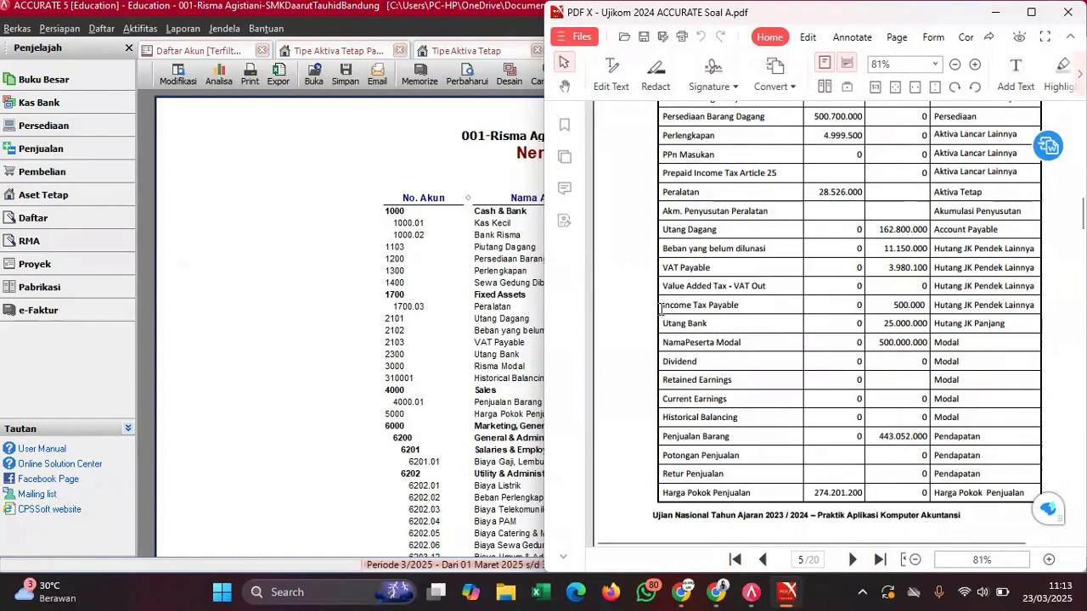
left_click_drag(660, 310, 1050, 308)
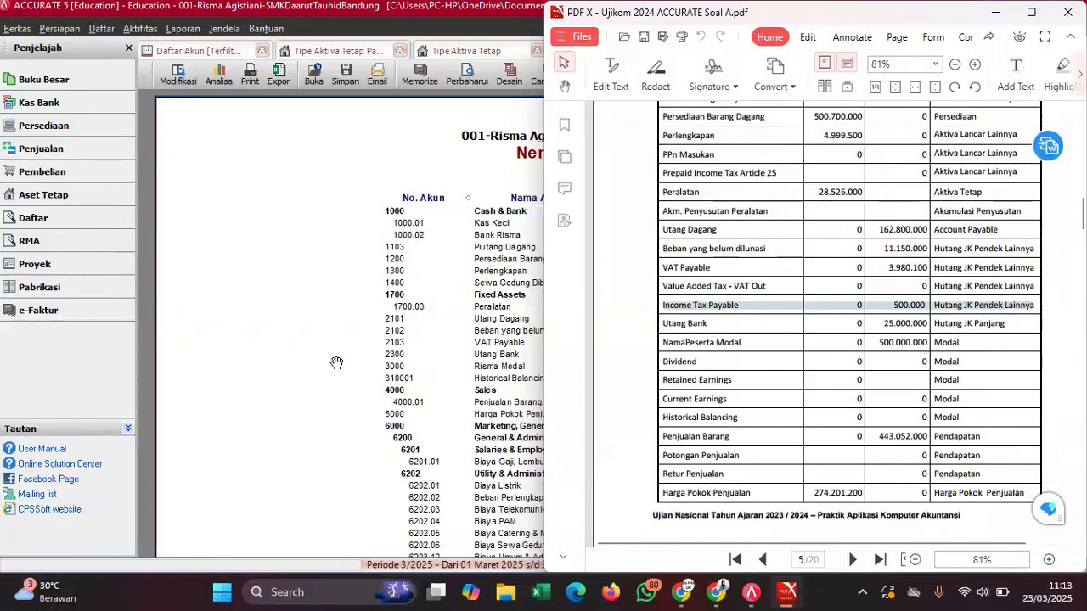
left_click(336, 363)
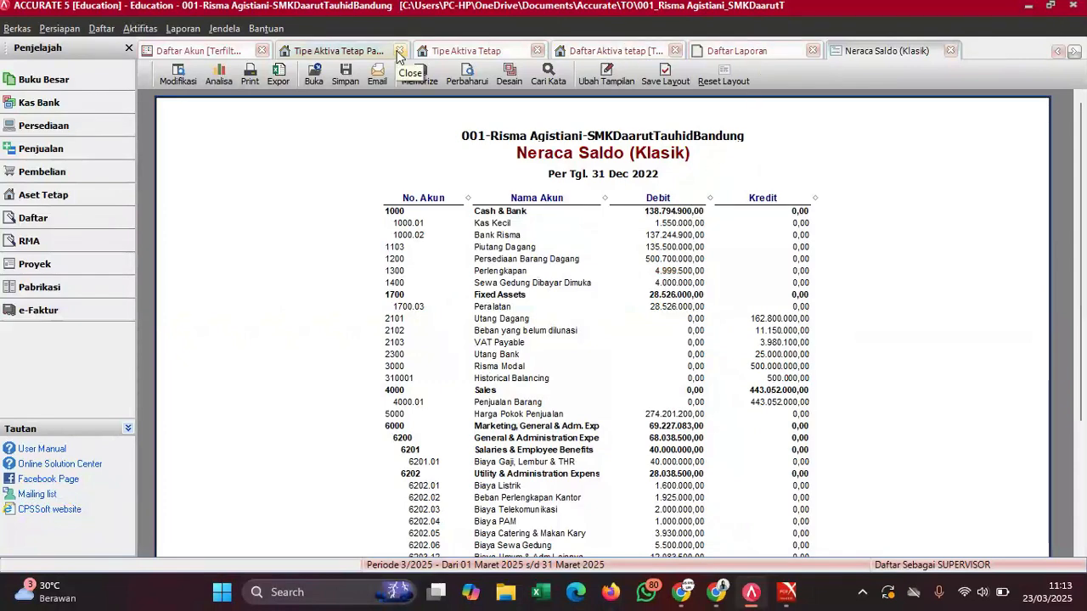
- Start a new Hutang lancar lainnya account, replacing the suggested number 9100.02
left_click(221, 52)
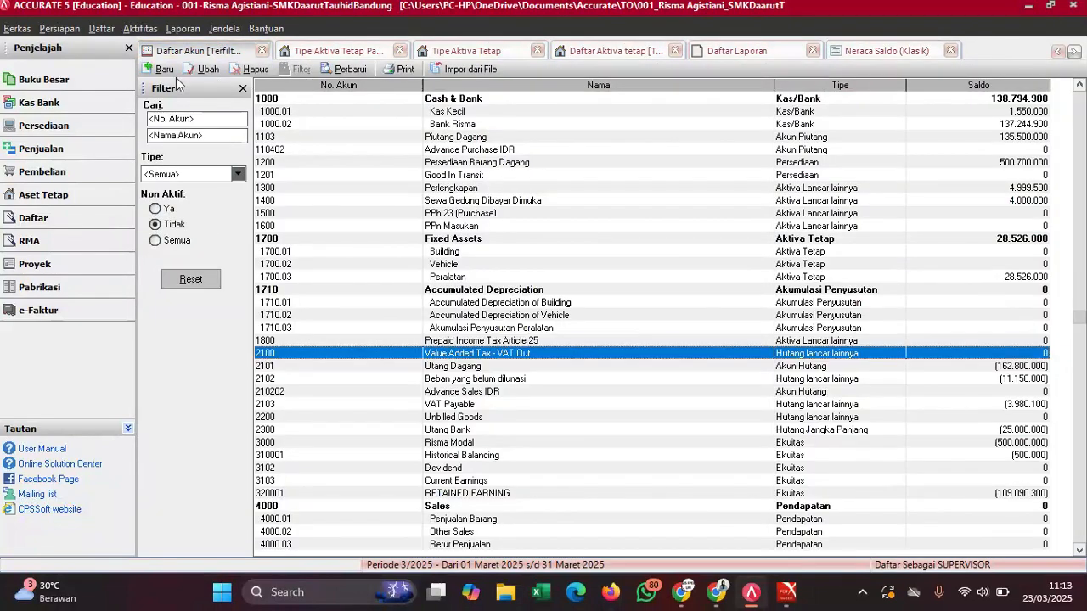
left_click(144, 72)
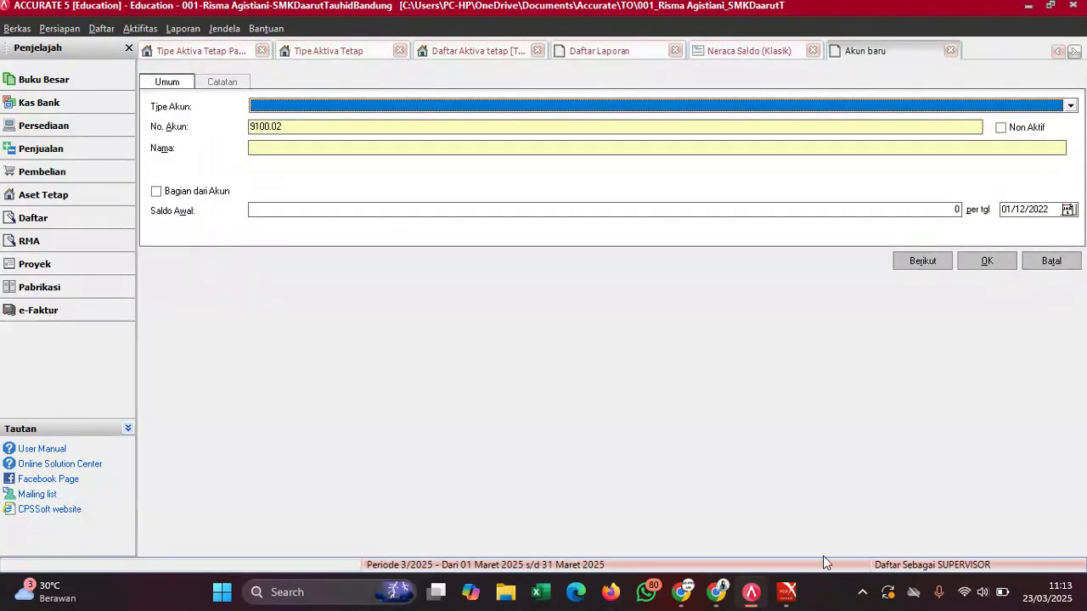
mouse_move(789, 593)
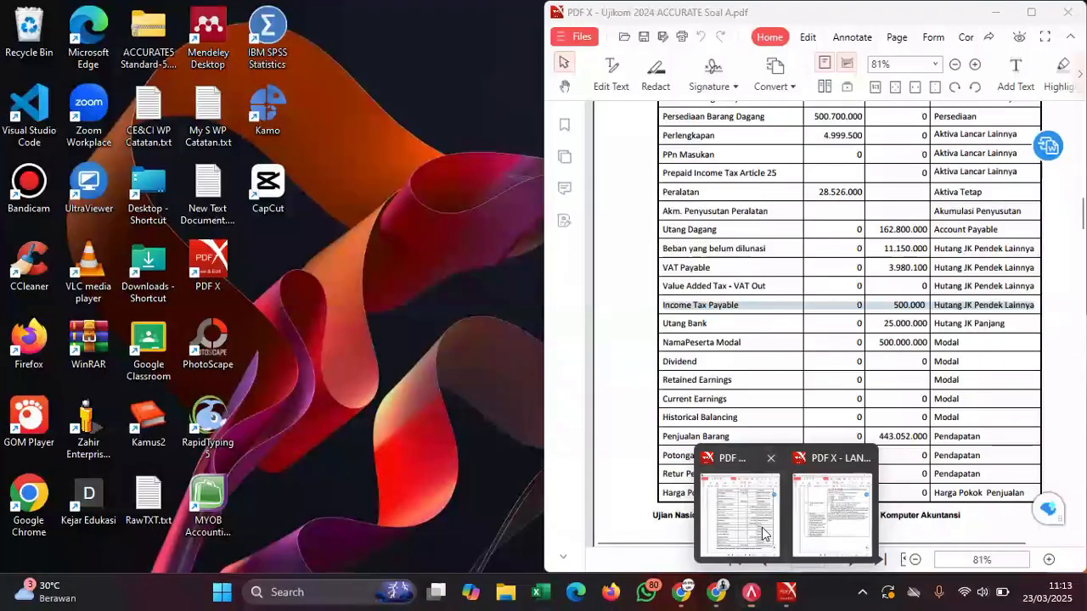
left_click(761, 528)
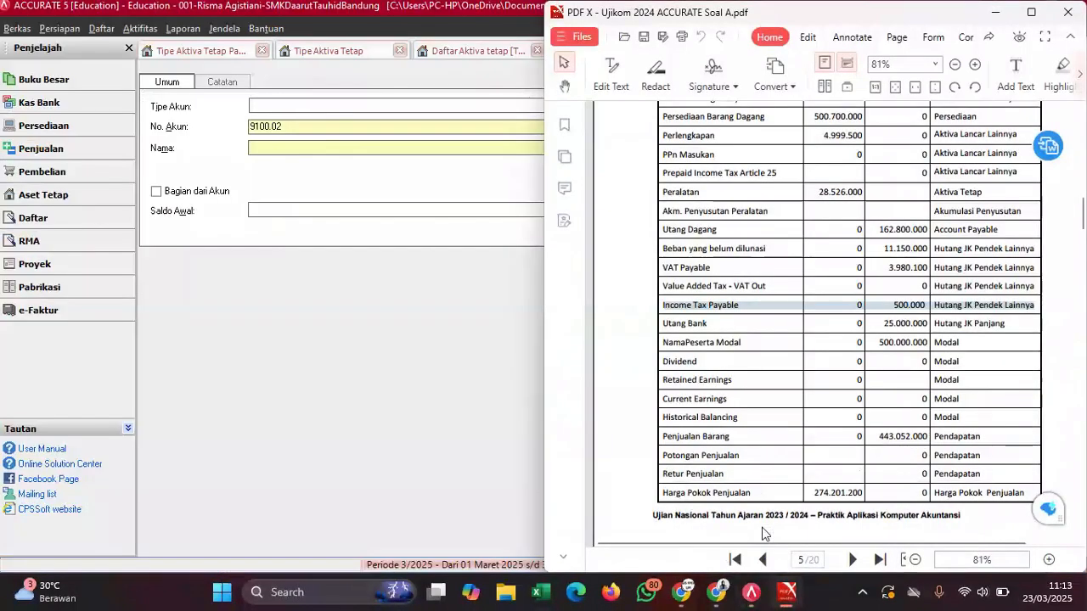
left_click(342, 105)
type("Hut")
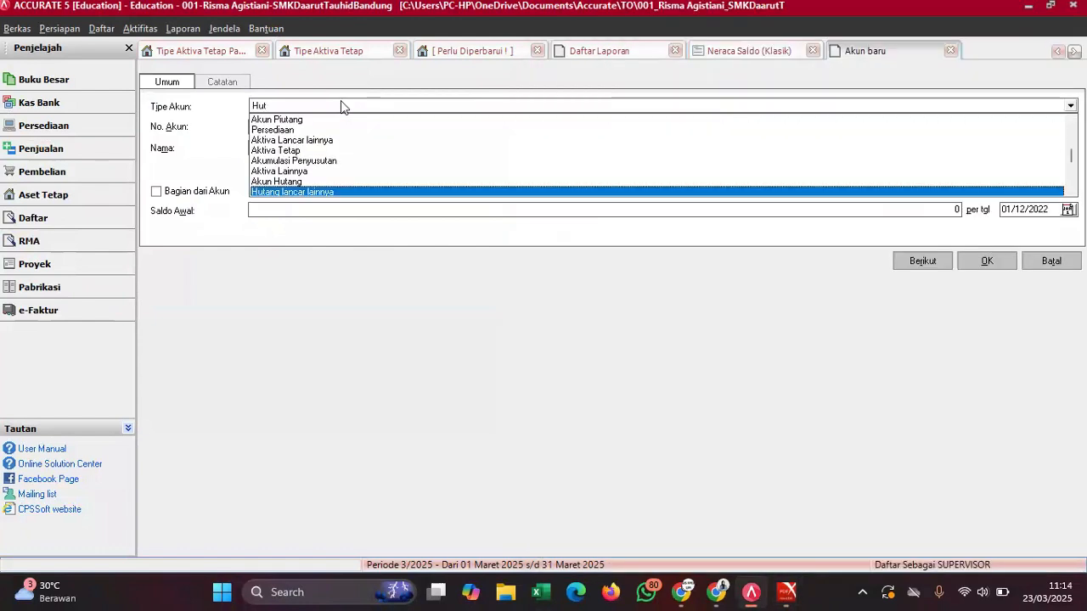
key("Return")
left_click(295, 125)
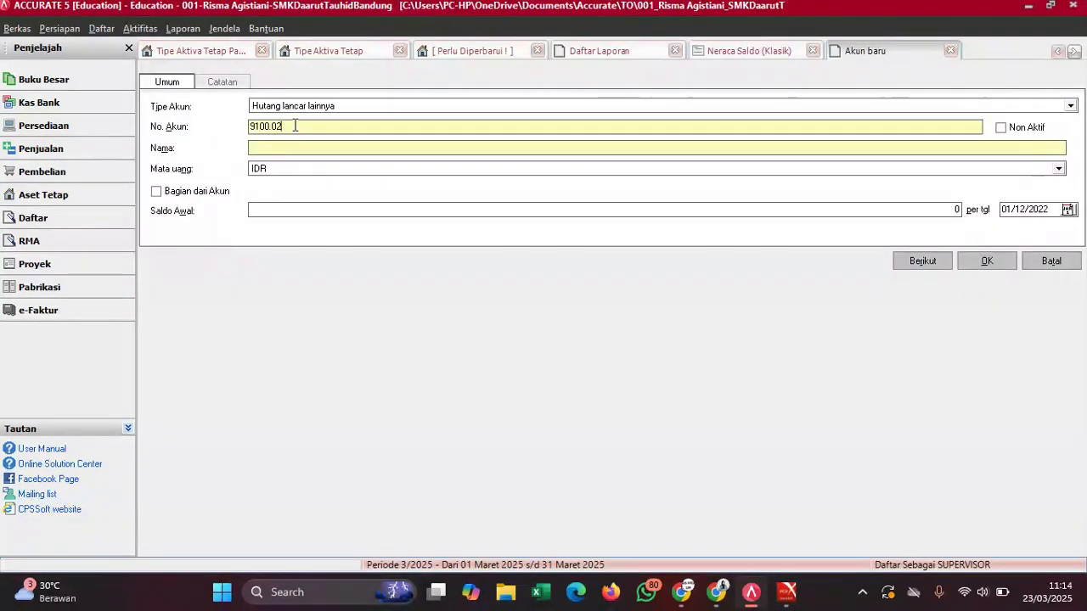
key("BackSpace")
key("BackSpace")
key("BackSpace")
key("BackSpace")
key("BackSpace")
key("BackSpace")
type("2105")
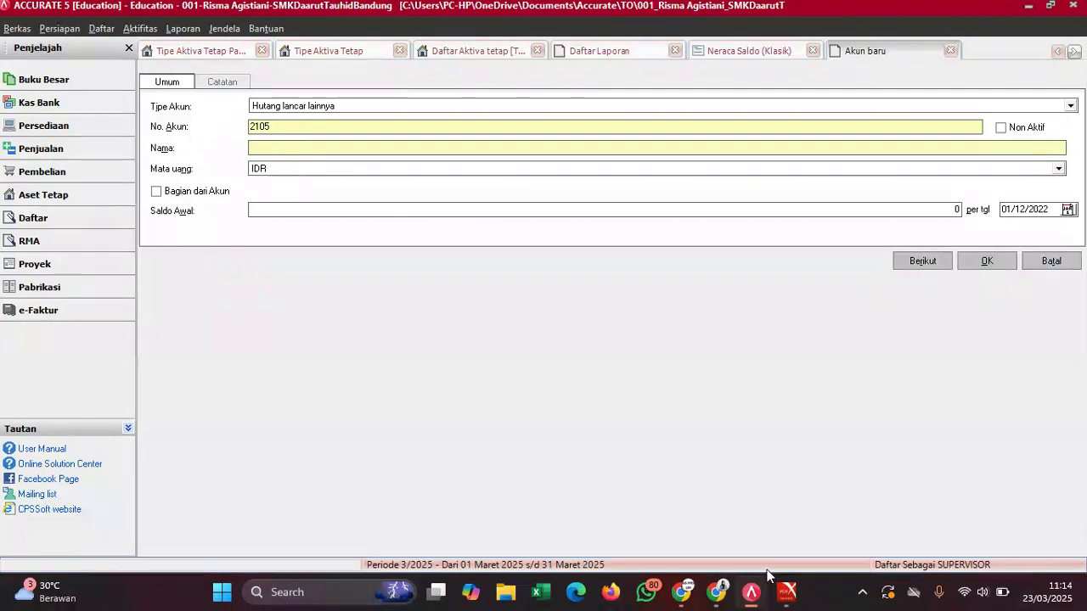
- Name it Income Tax Payable with a 500000 opening balance and save it
mouse_move(788, 592)
left_click(763, 548)
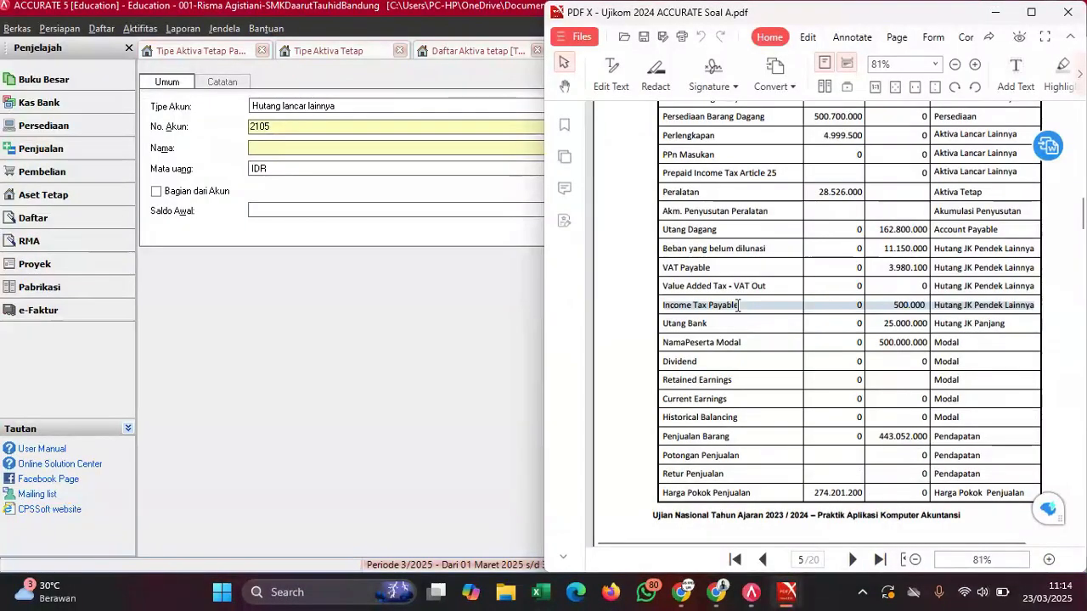
left_click_drag(738, 306, 662, 308)
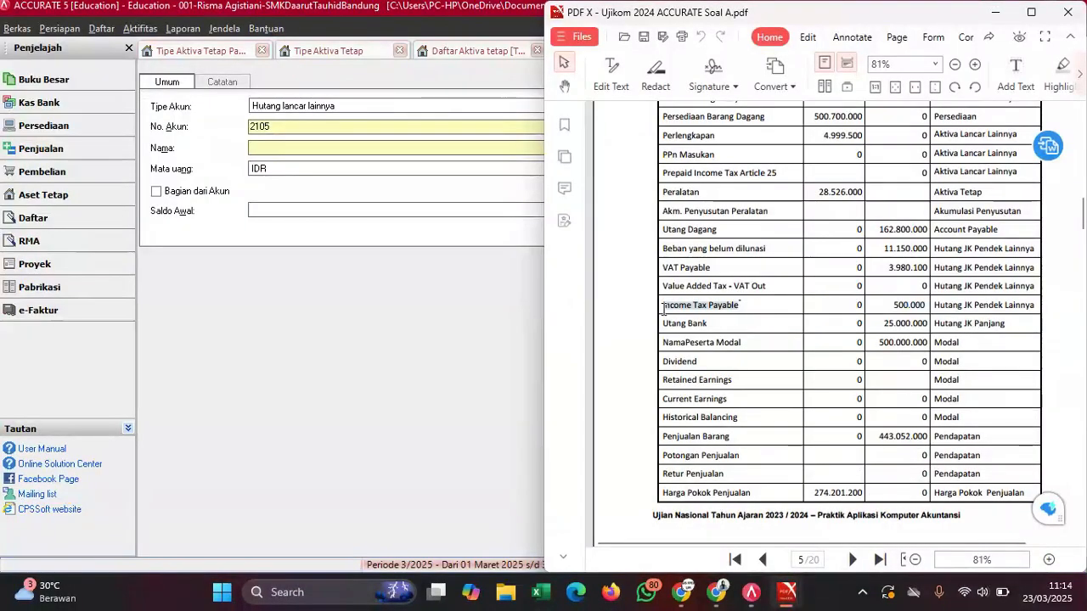
left_click(710, 331)
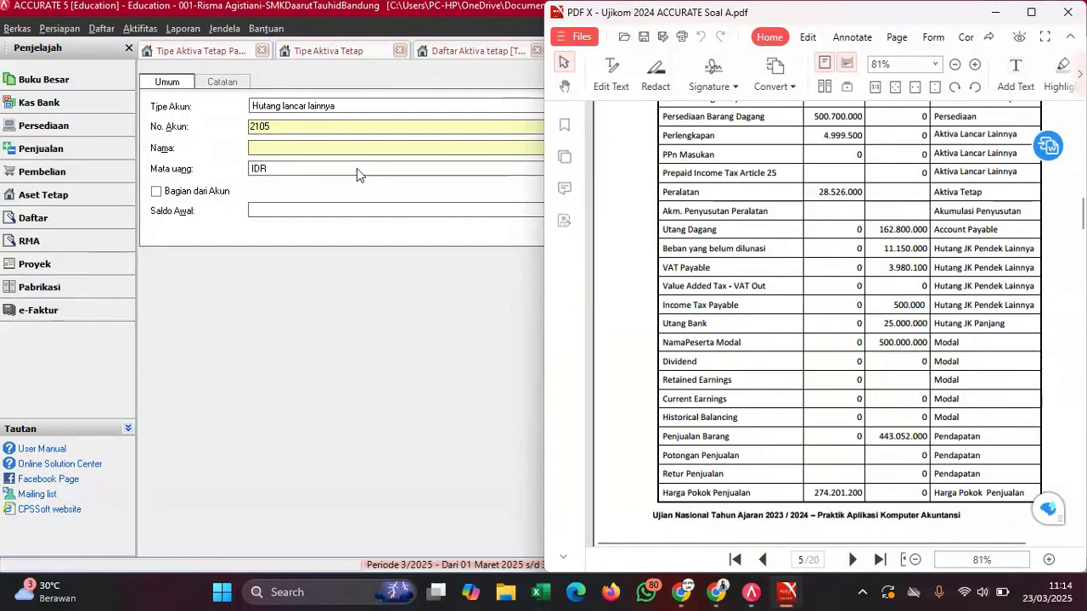
left_click(337, 148)
key("ctrl+v")
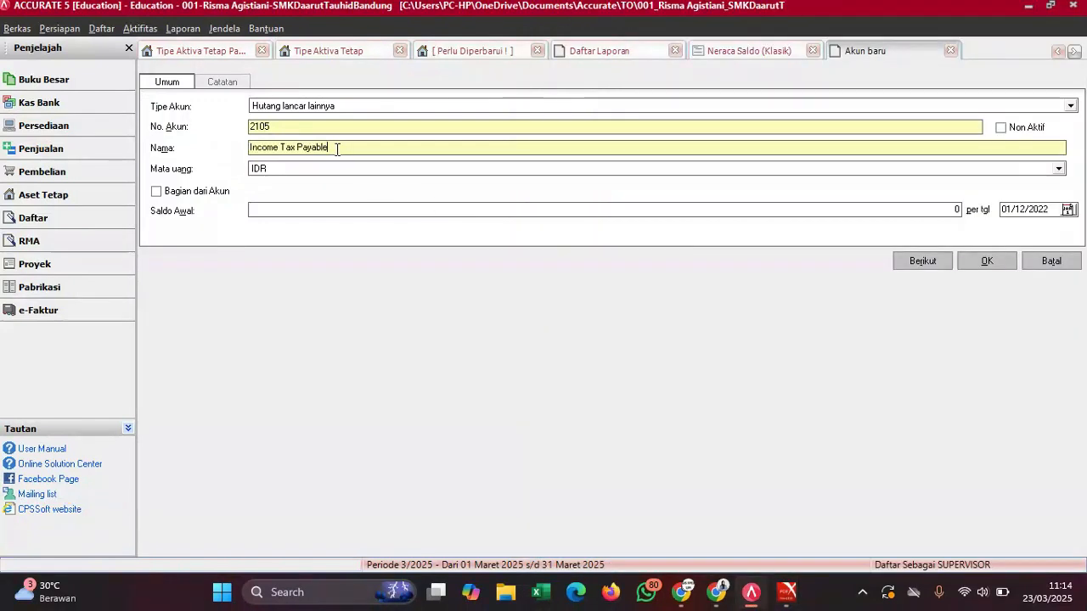
left_click(316, 209)
type("500000")
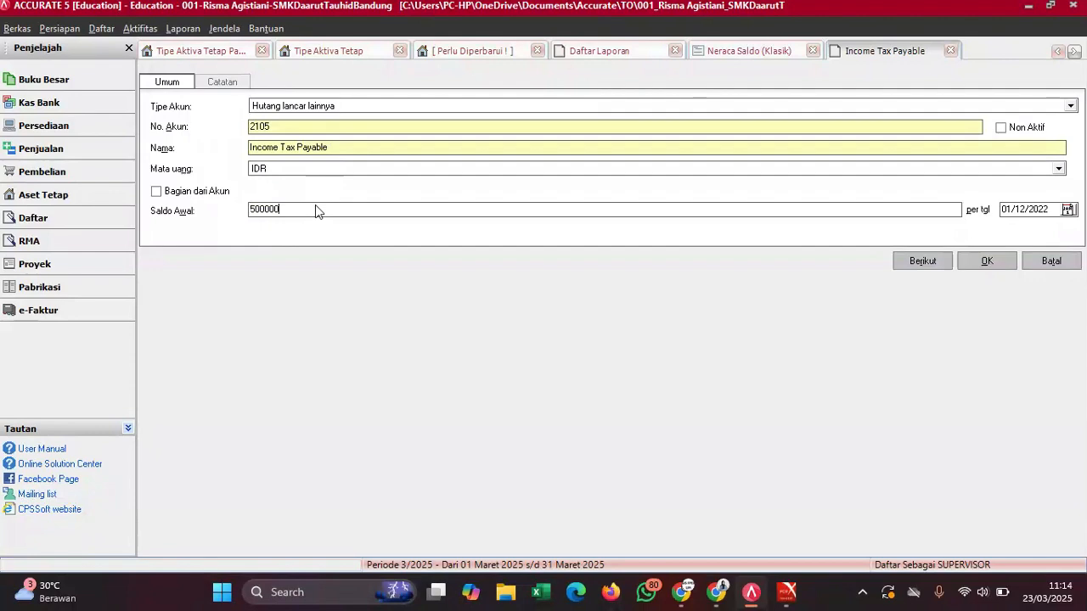
left_click(986, 261)
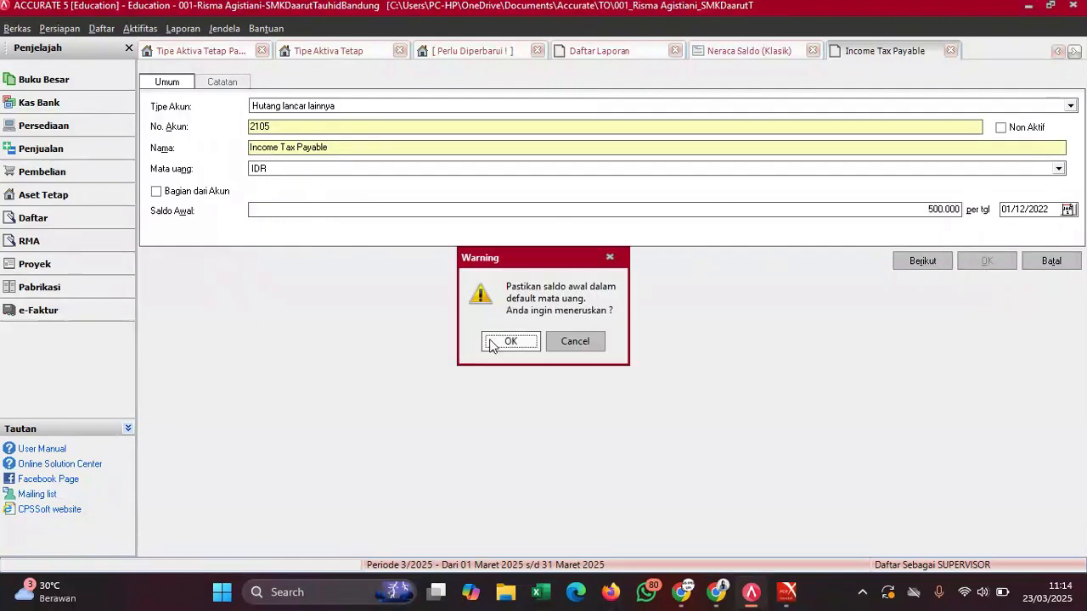
left_click(493, 341)
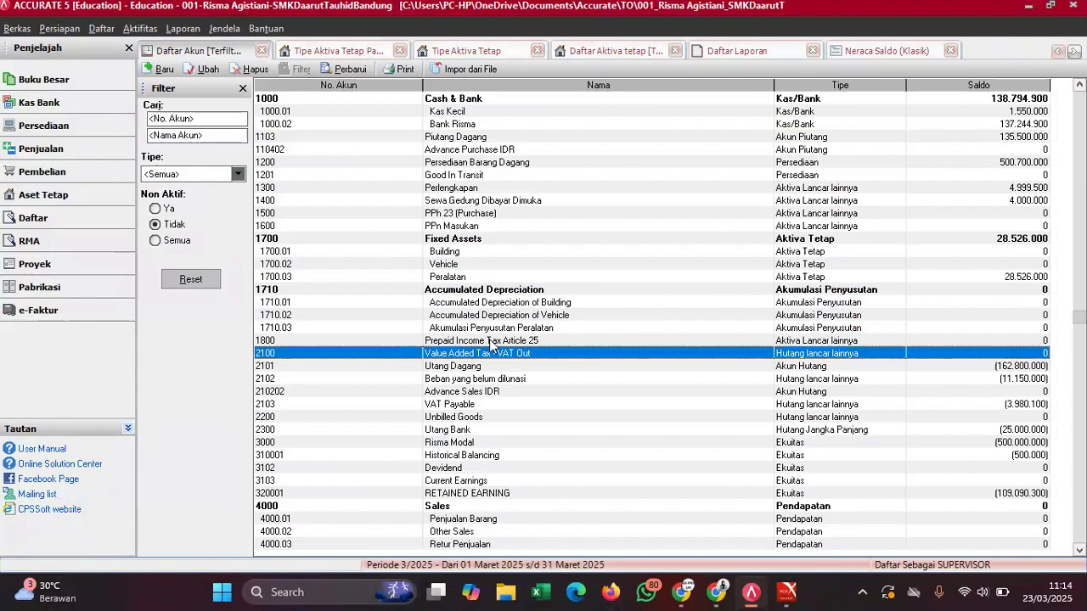
- Renumber the Income Tax Payable account to 2104 and refresh the account list
left_click(495, 278)
key("Down")
key("Down")
key("Down")
key("Down")
key("Down")
key("Down")
key("Down")
key("Down")
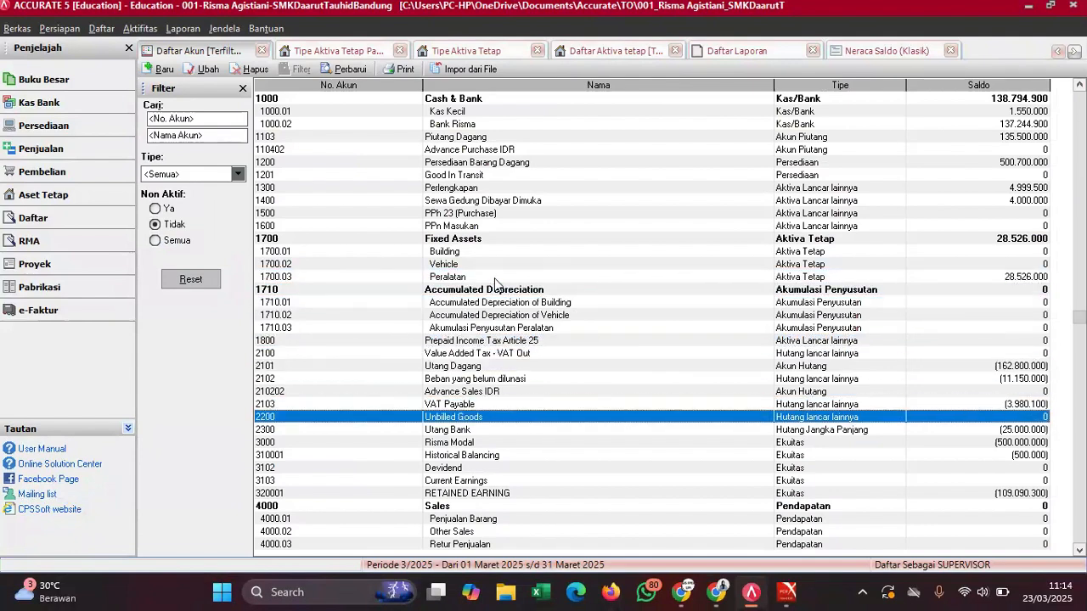
left_click(439, 406)
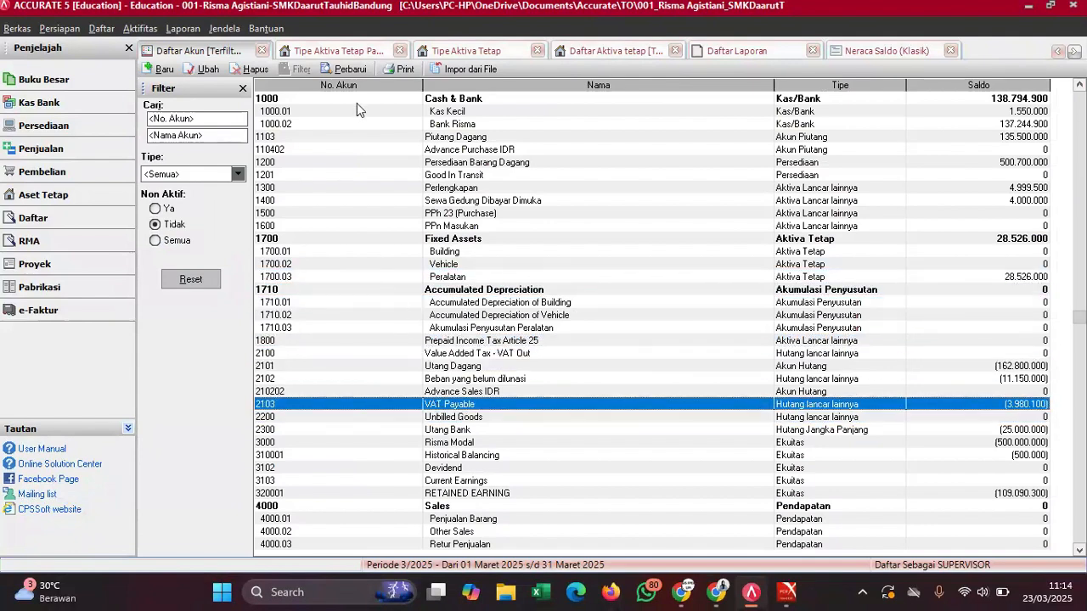
scroll(368, 99, "down", 2)
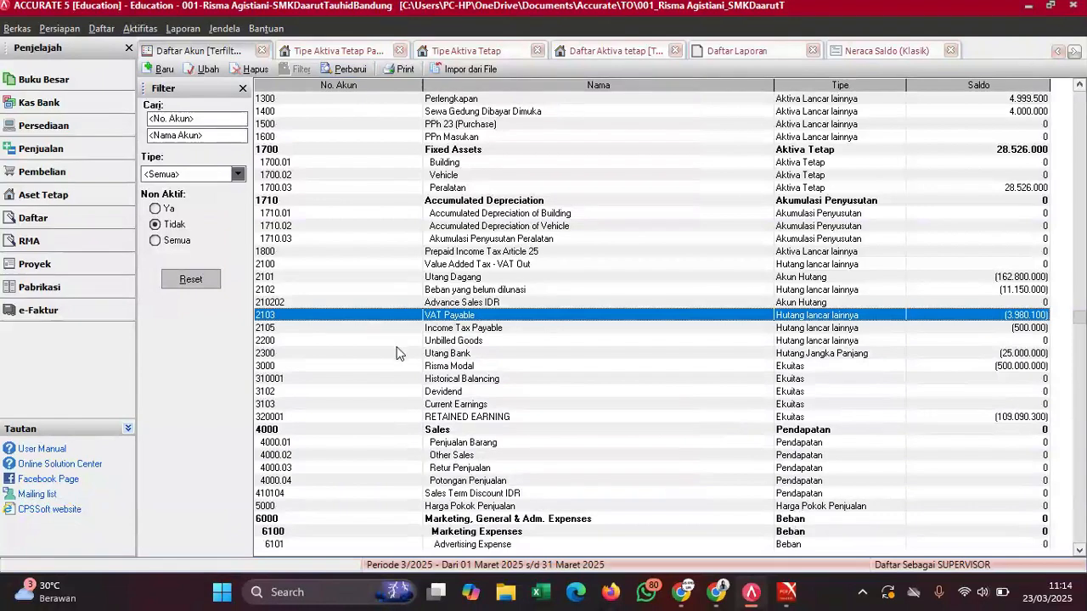
double_click(448, 328)
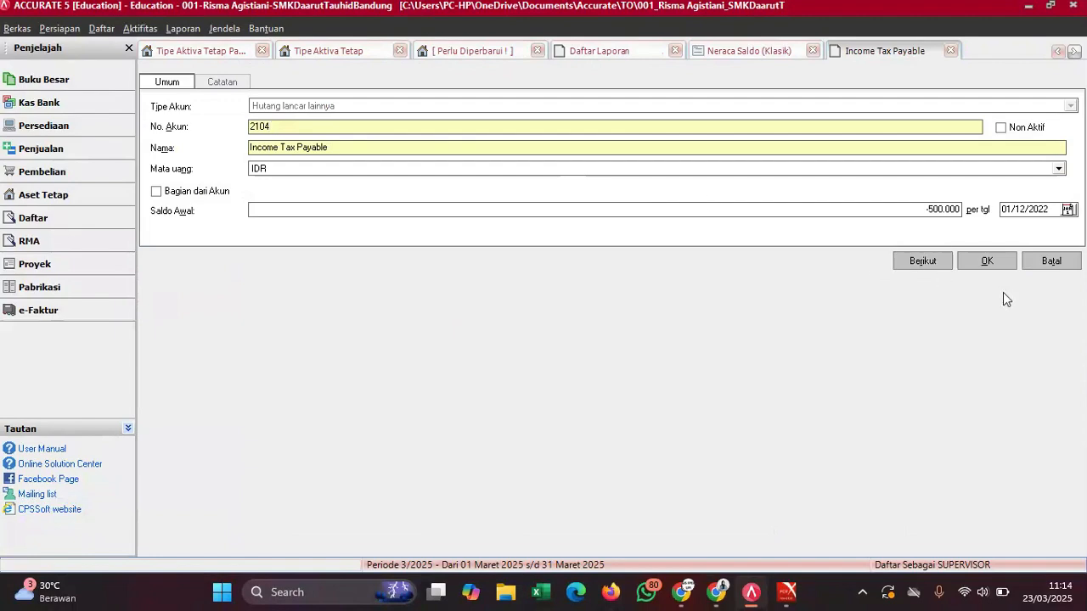
left_click(993, 266)
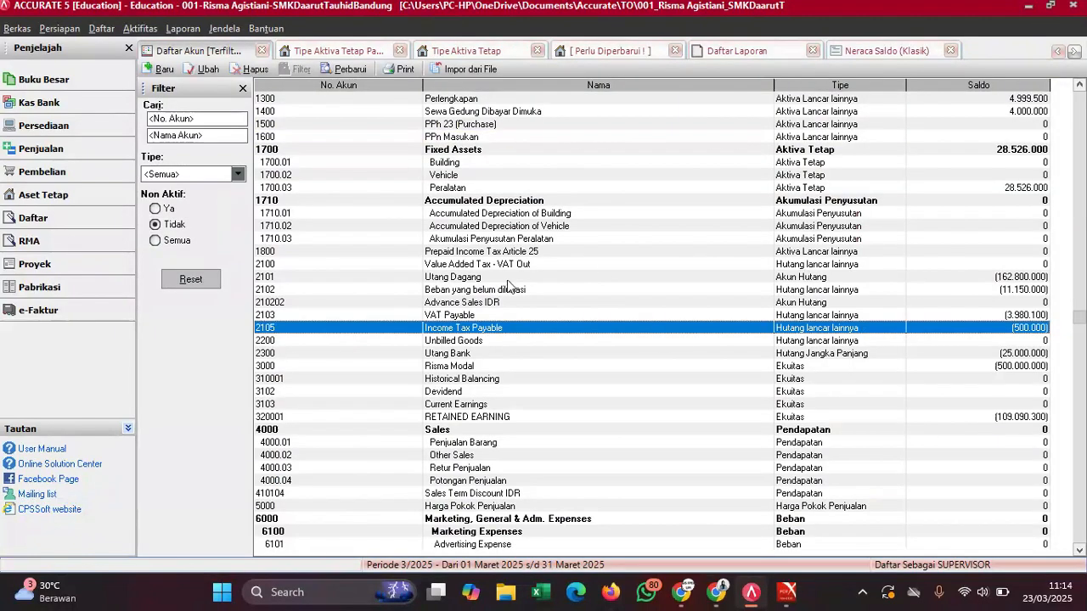
left_click(360, 67)
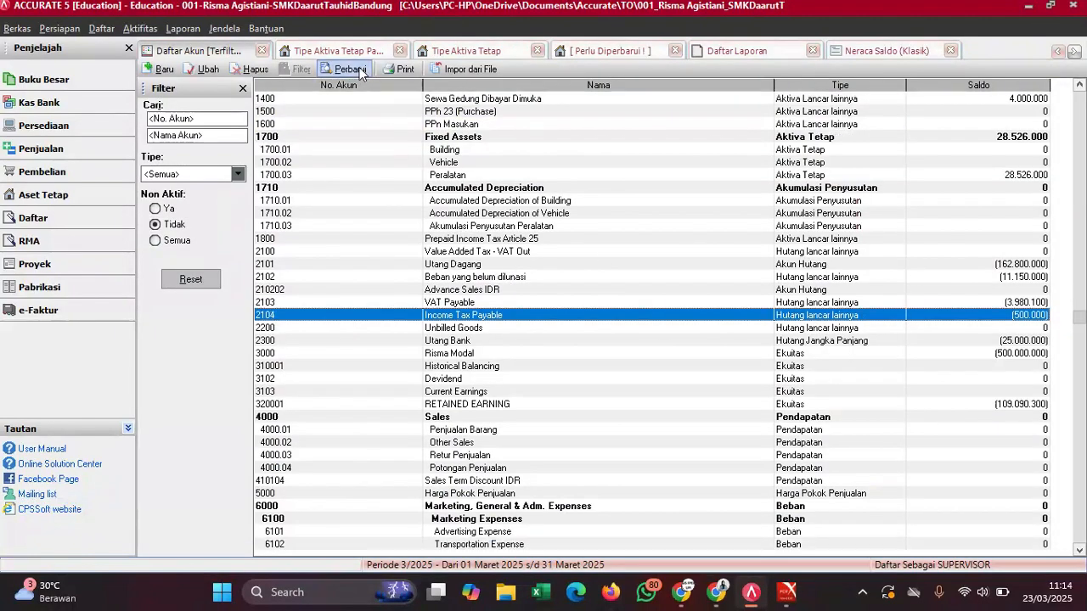
left_click(884, 53)
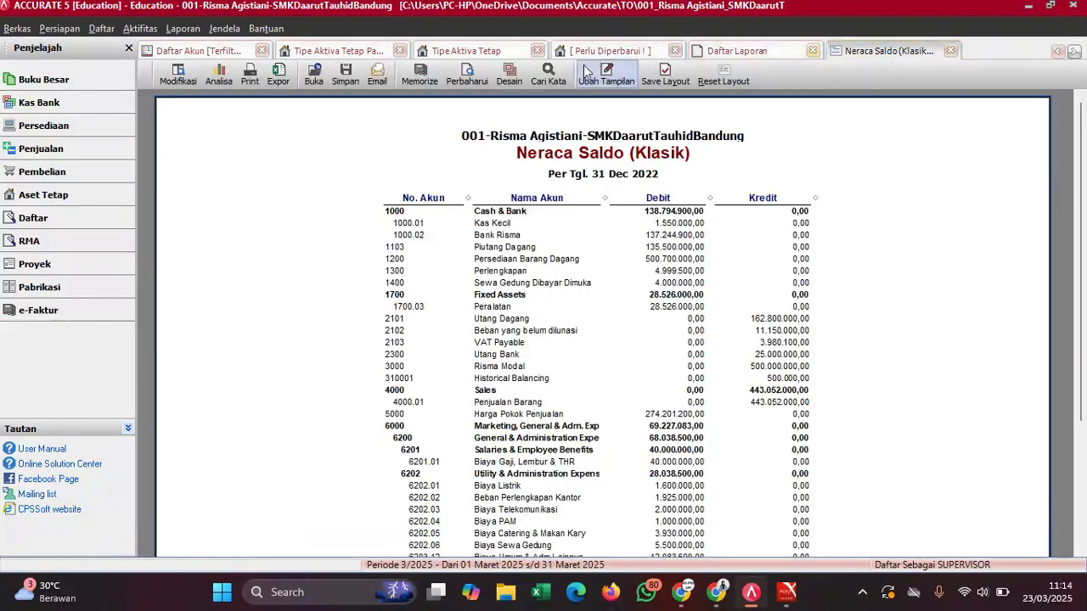
- Refresh the trial balance and confirm 2104 Income Tax Payable credits 500.000 with totals 1.156.604.683,00
left_click(466, 74)
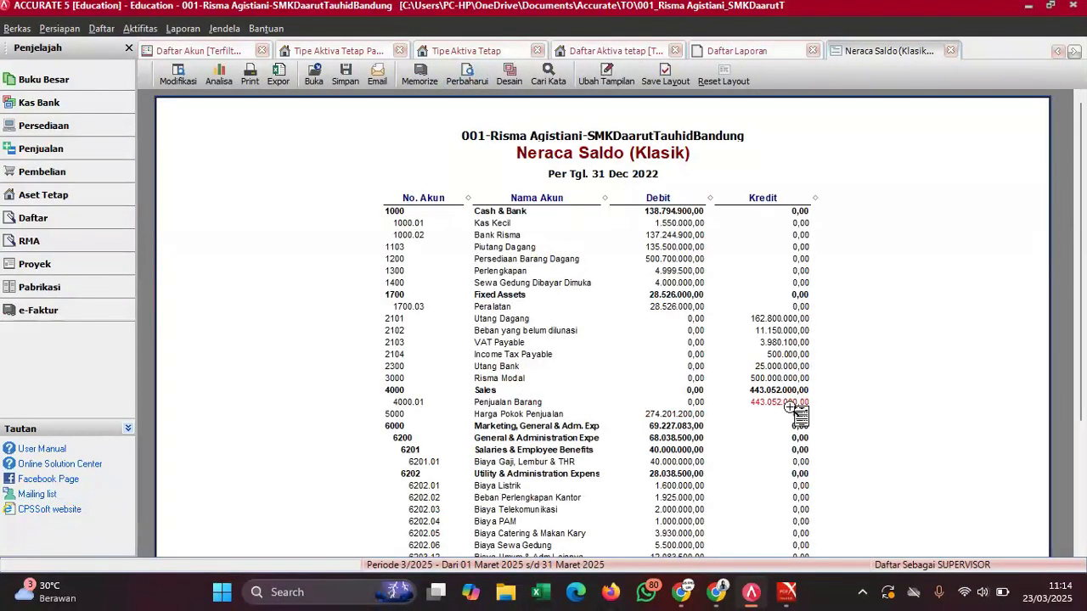
scroll(790, 407, "down", 5)
scroll(798, 415, "up", 5)
scroll(796, 417, "down", 5)
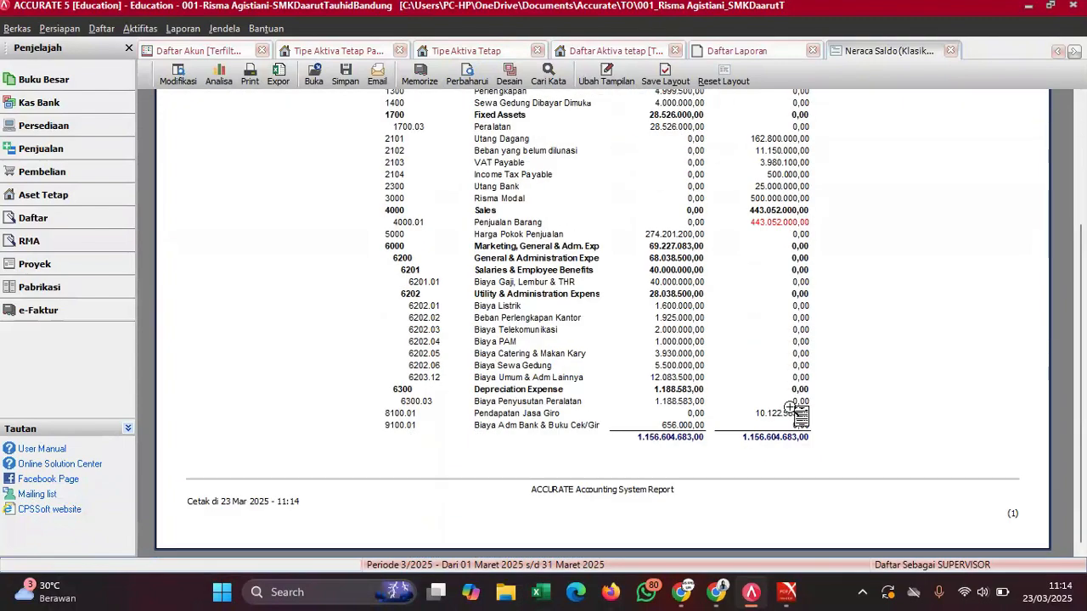
scroll(802, 460, "up", 5)
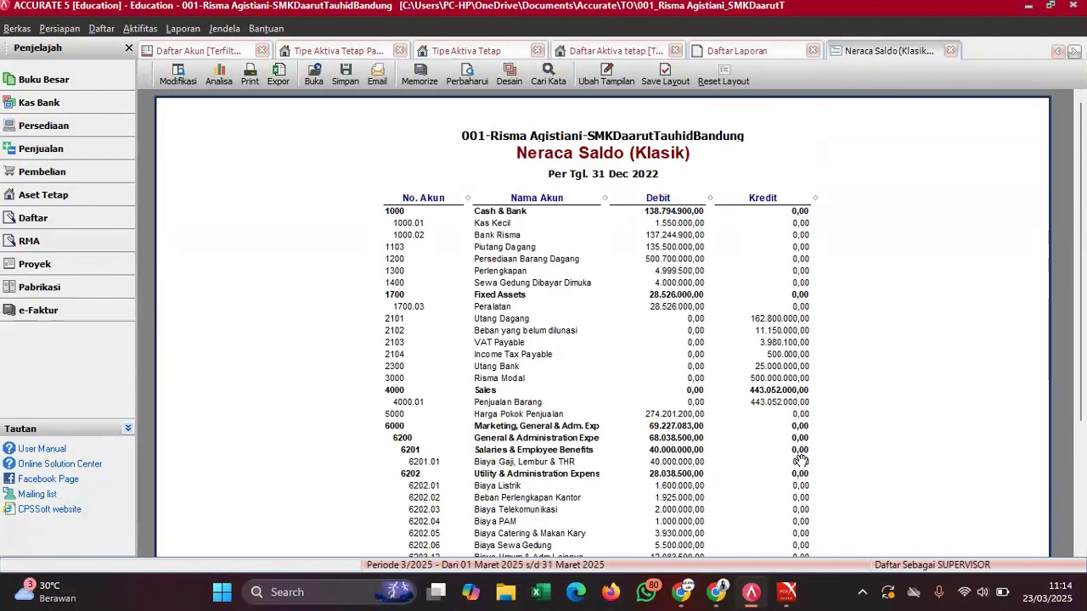
scroll(802, 460, "down", 5)
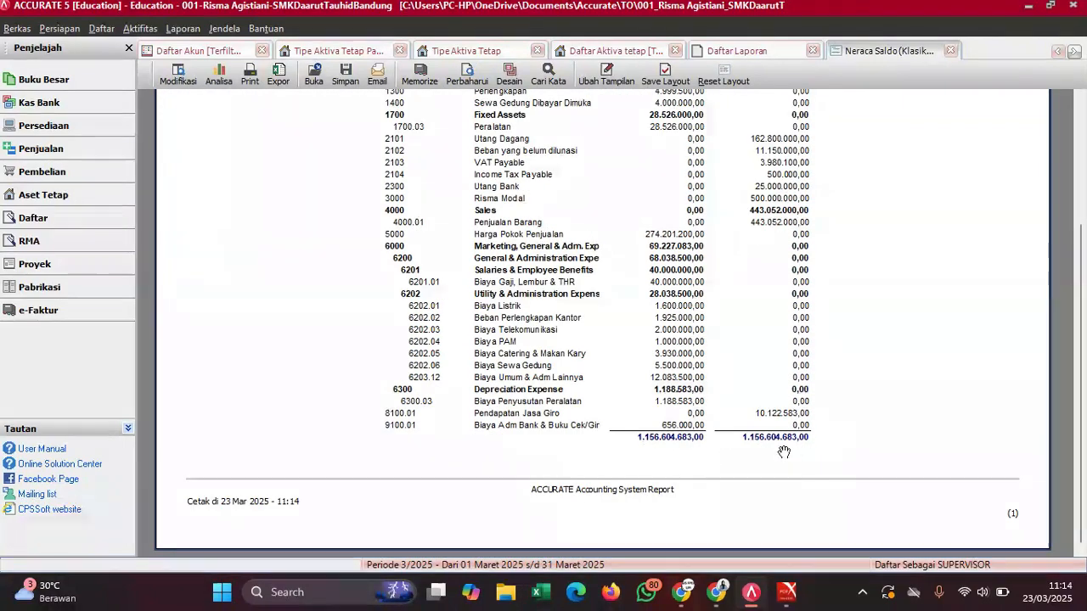
scroll(767, 340, "up", 5)
scroll(758, 343, "down", 5)
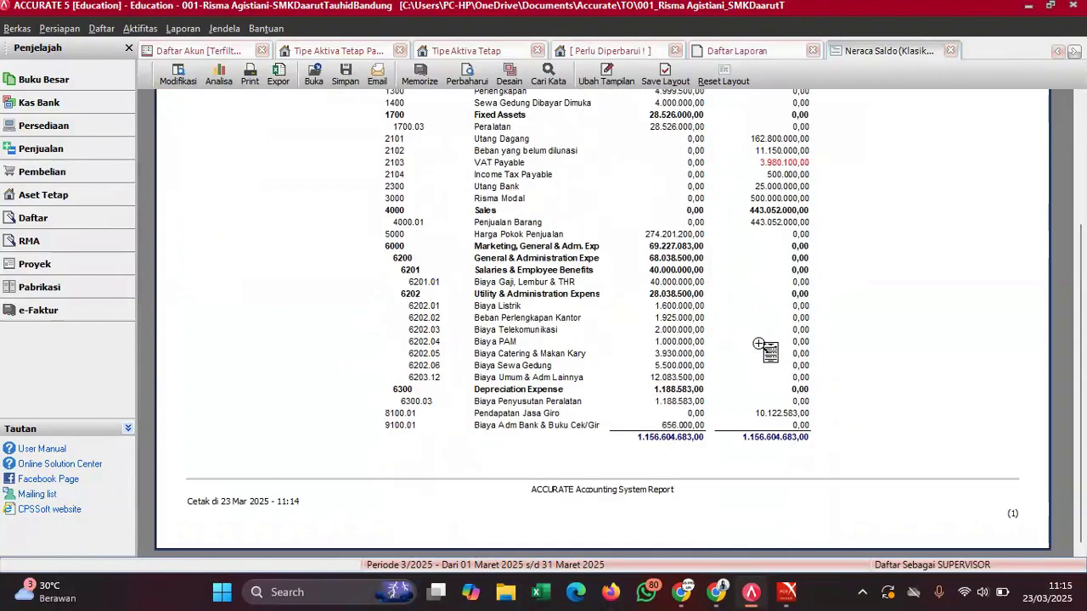
scroll(758, 343, "up", 5)
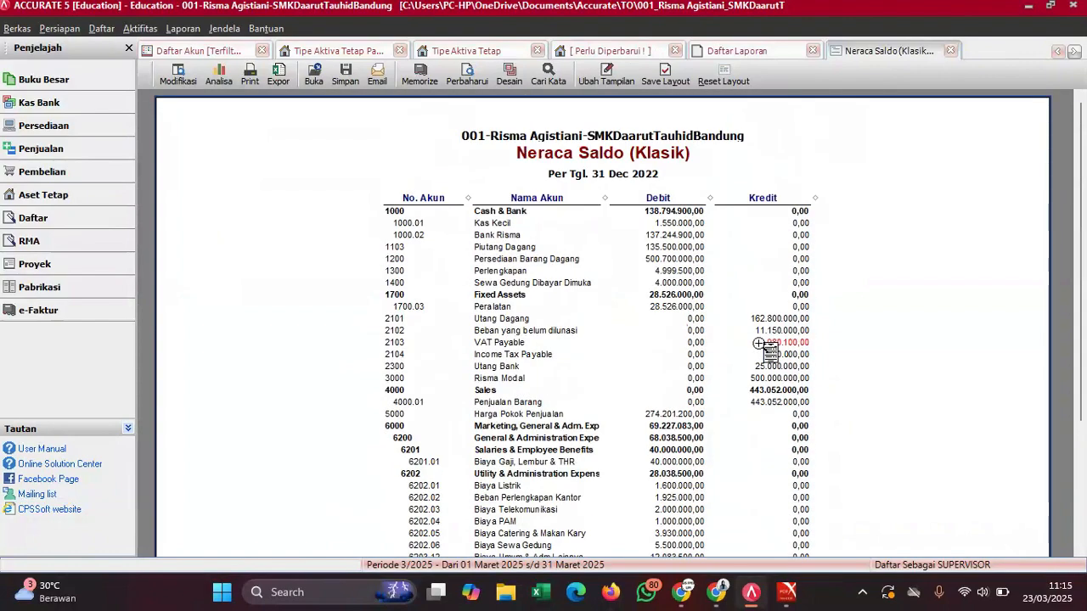
scroll(758, 343, "down", 5)
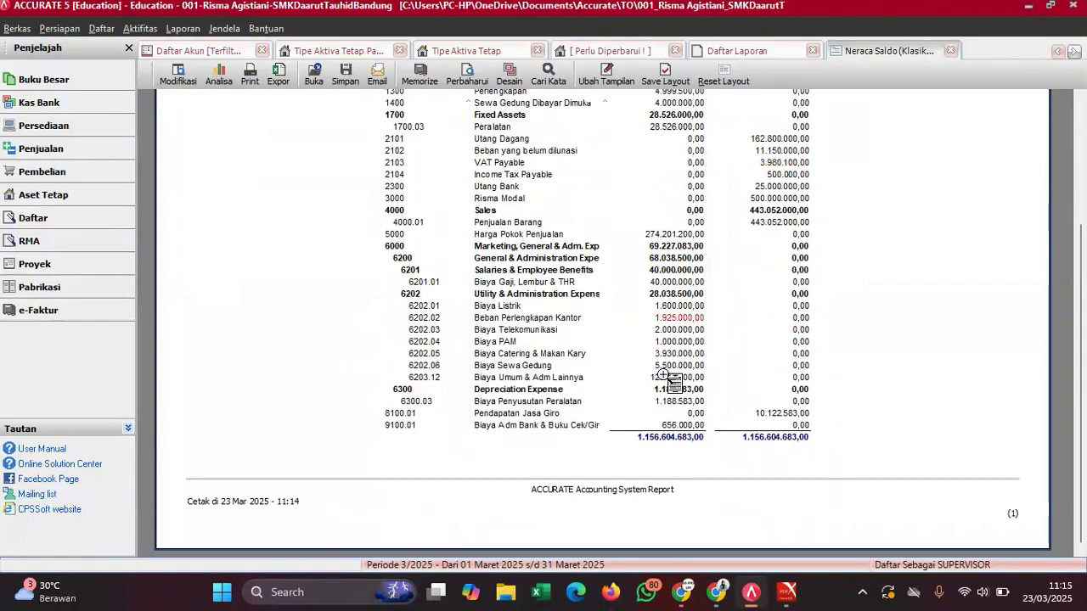
scroll(668, 379, "up", 5)
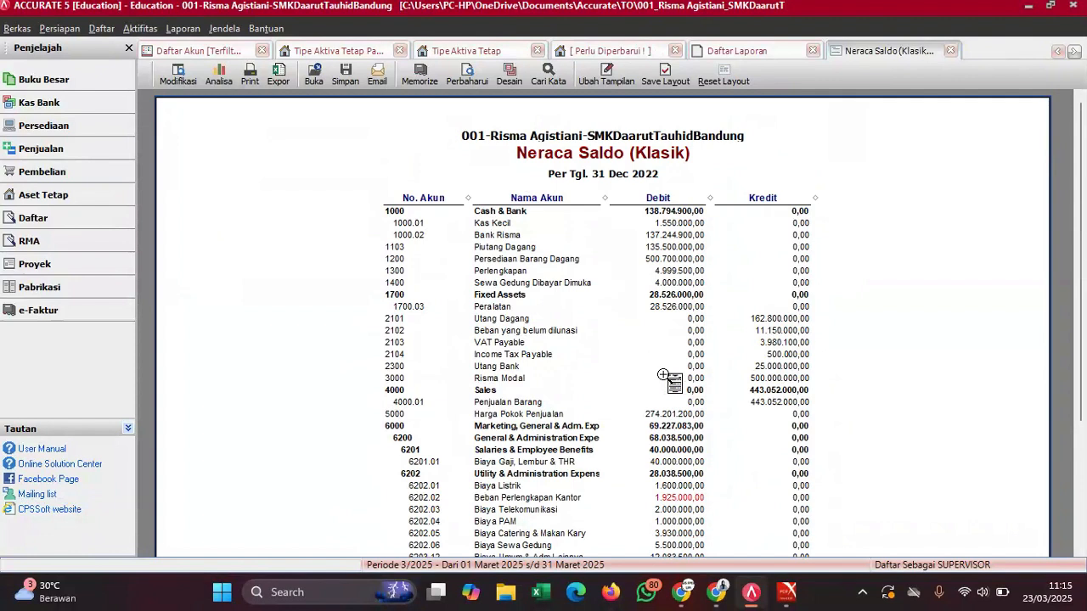